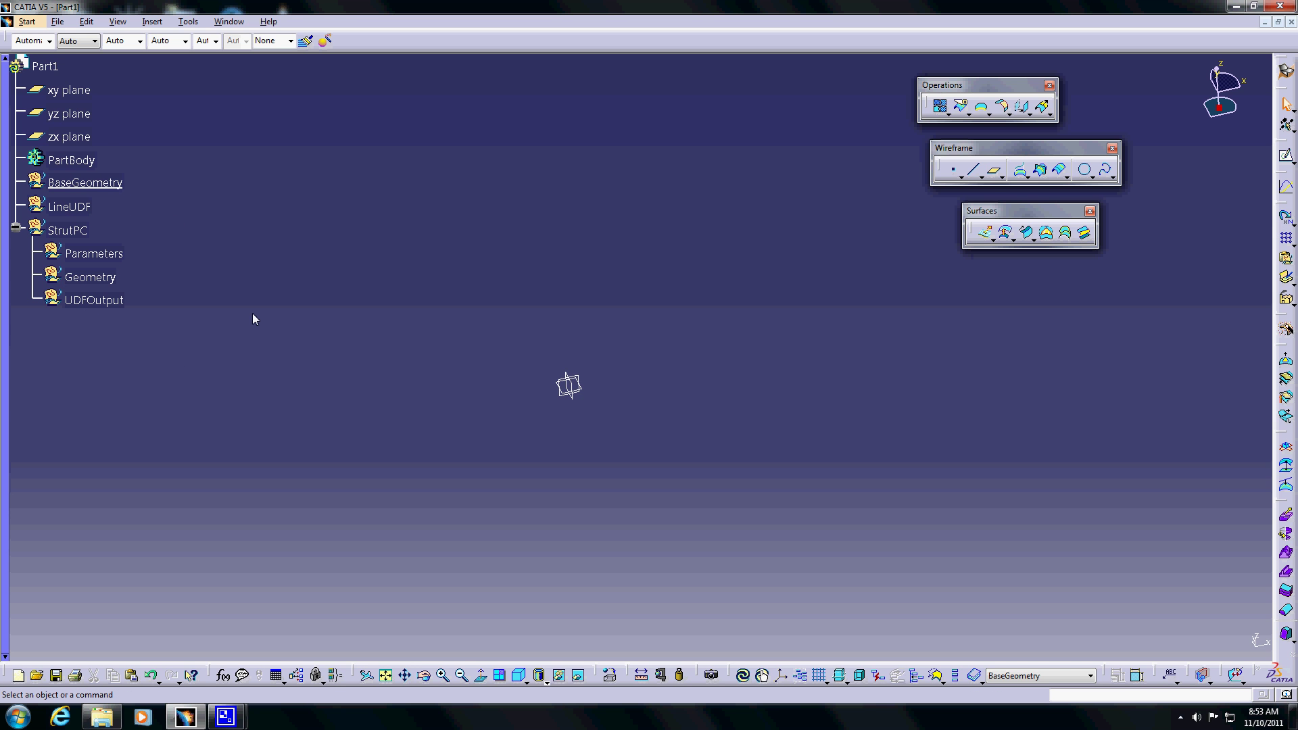
# Create two coordinate points in BaseGeometry at X -20 ft and X 20 ft, with Y and Z at 0 ft.
pyautogui.click(954, 171)
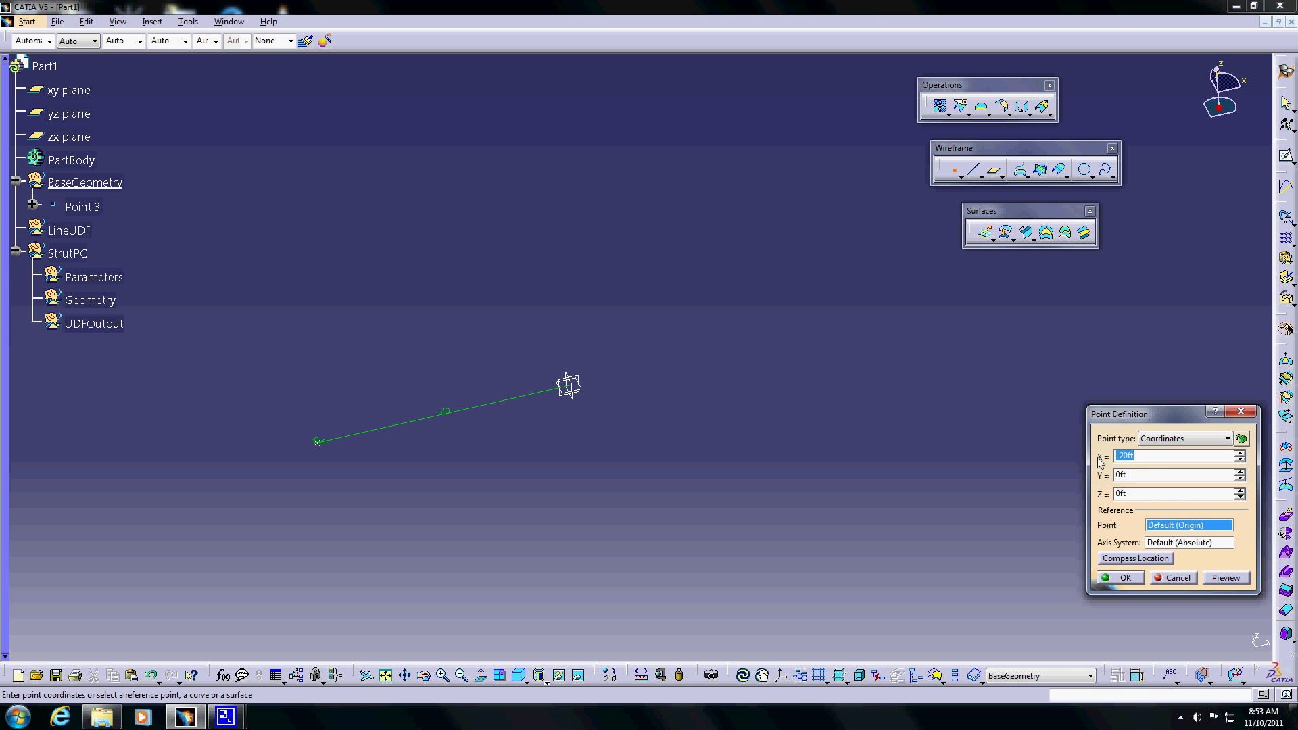
pyautogui.click(1124, 577)
pyautogui.click(953, 170)
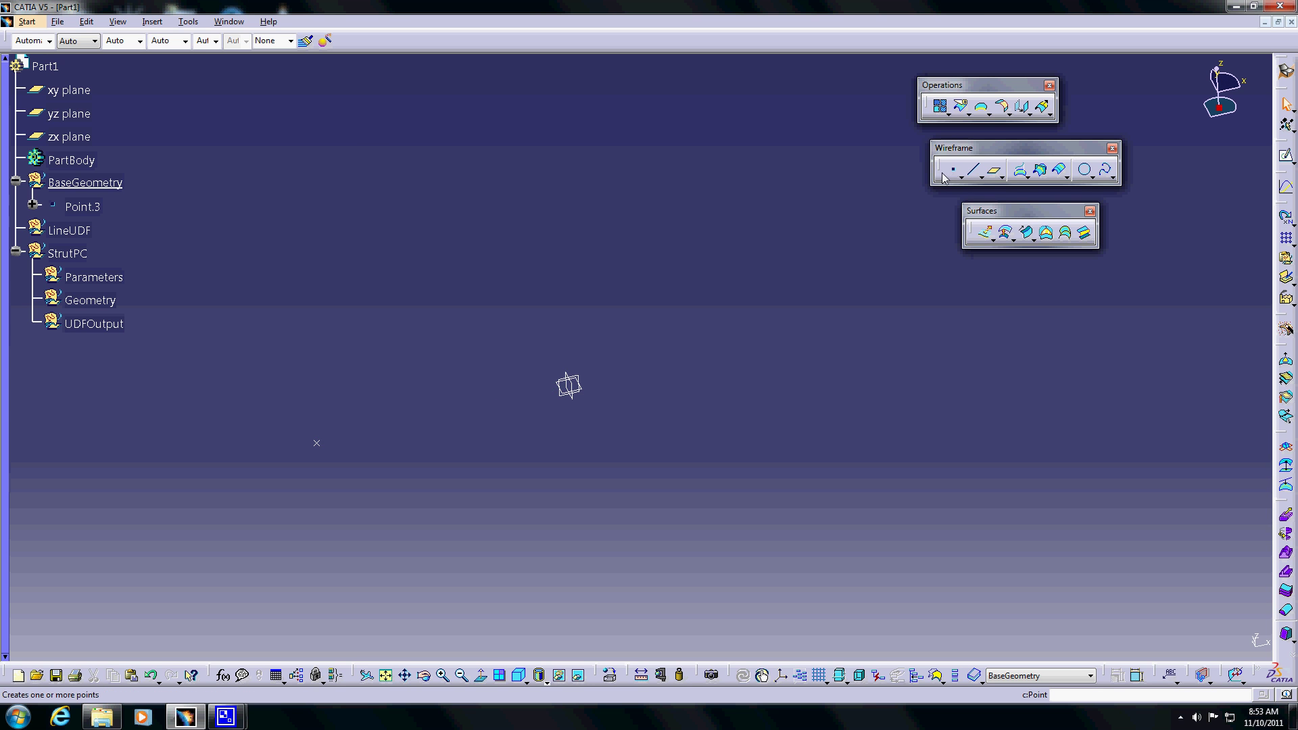
pyautogui.write('20ft')
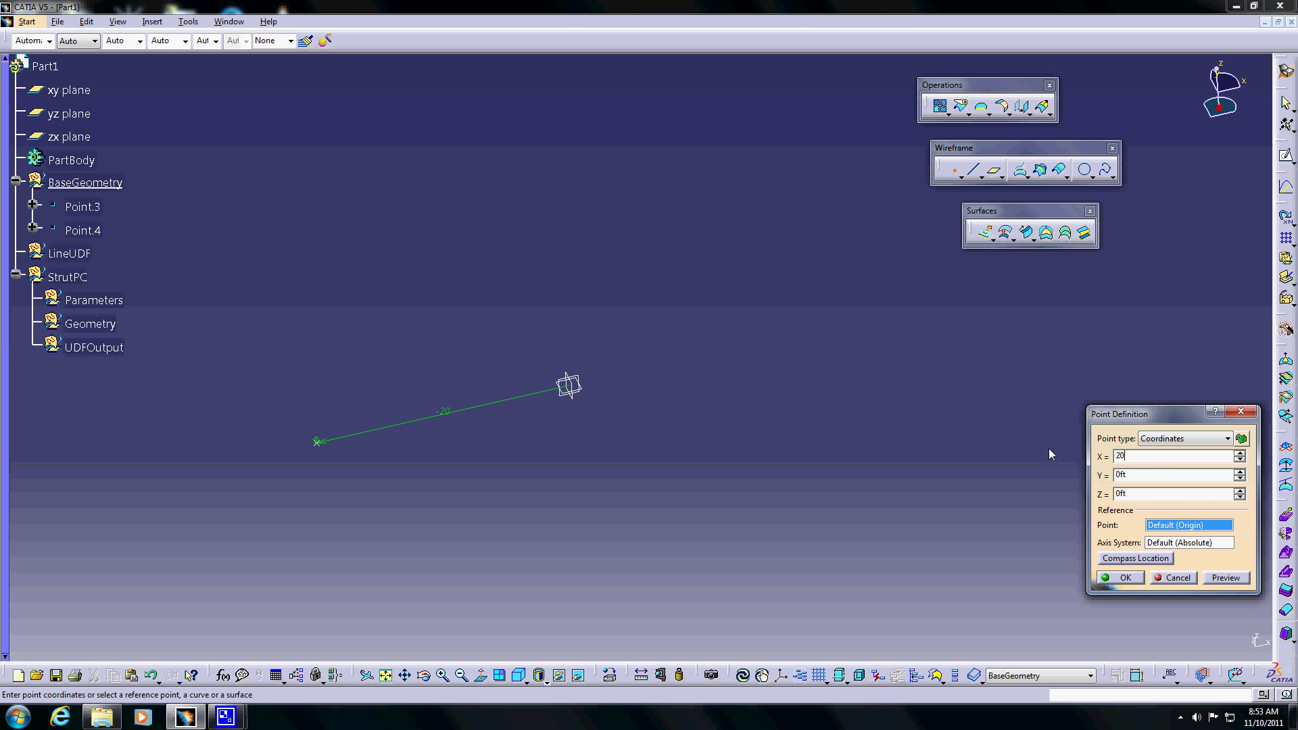
pyautogui.press('Tab')
pyautogui.click(1134, 576)
pyautogui.moveTo(724, 375); pyautogui.dragTo(611, 364, button='middle')
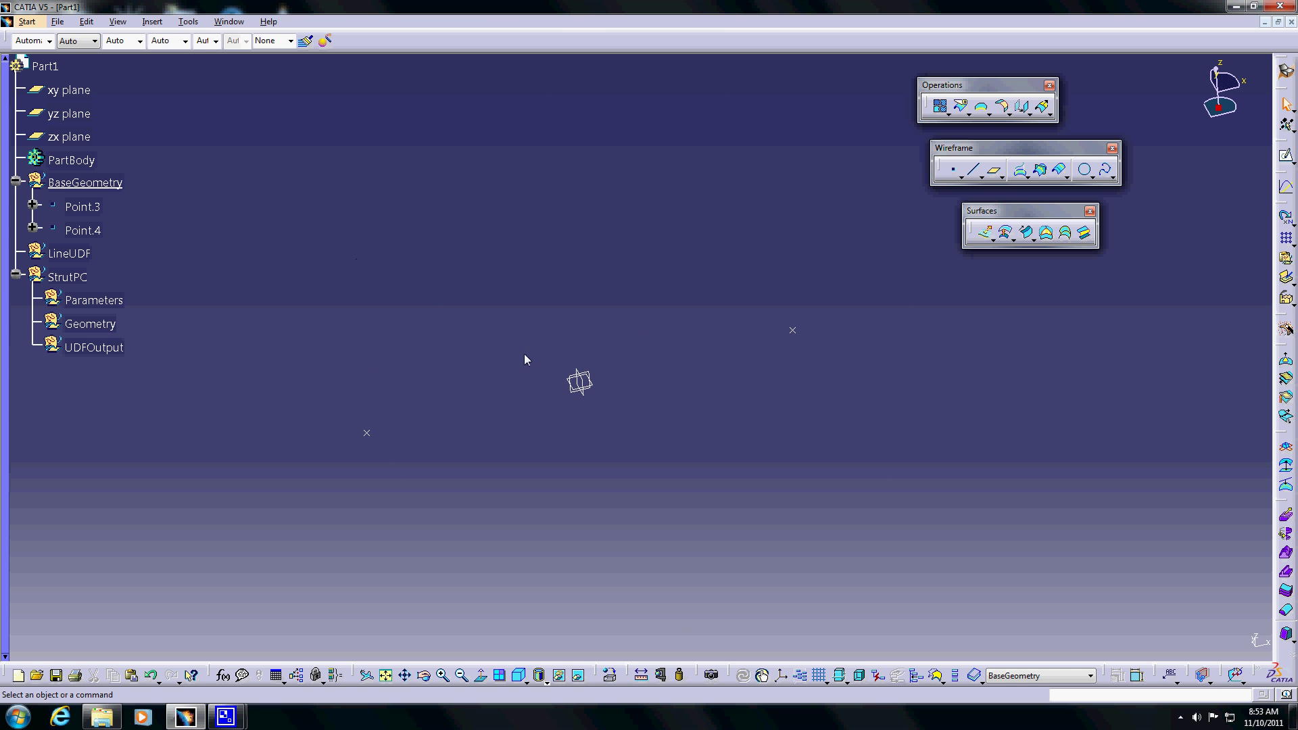
pyautogui.moveTo(525, 354); pyautogui.dragTo(520, 344, button='middle')
# Define the Geometry set inside StrutPC as the work object.
pyautogui.click(105, 326)
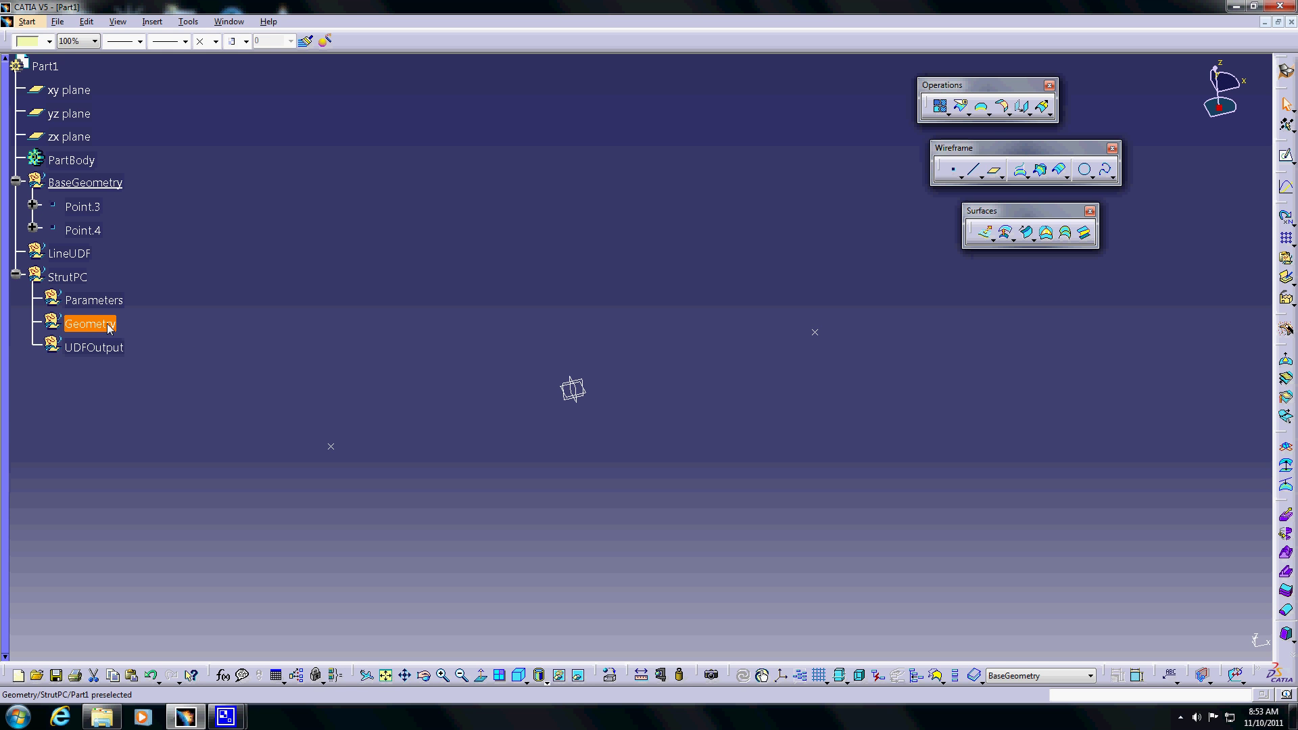
pyautogui.click(207, 330)
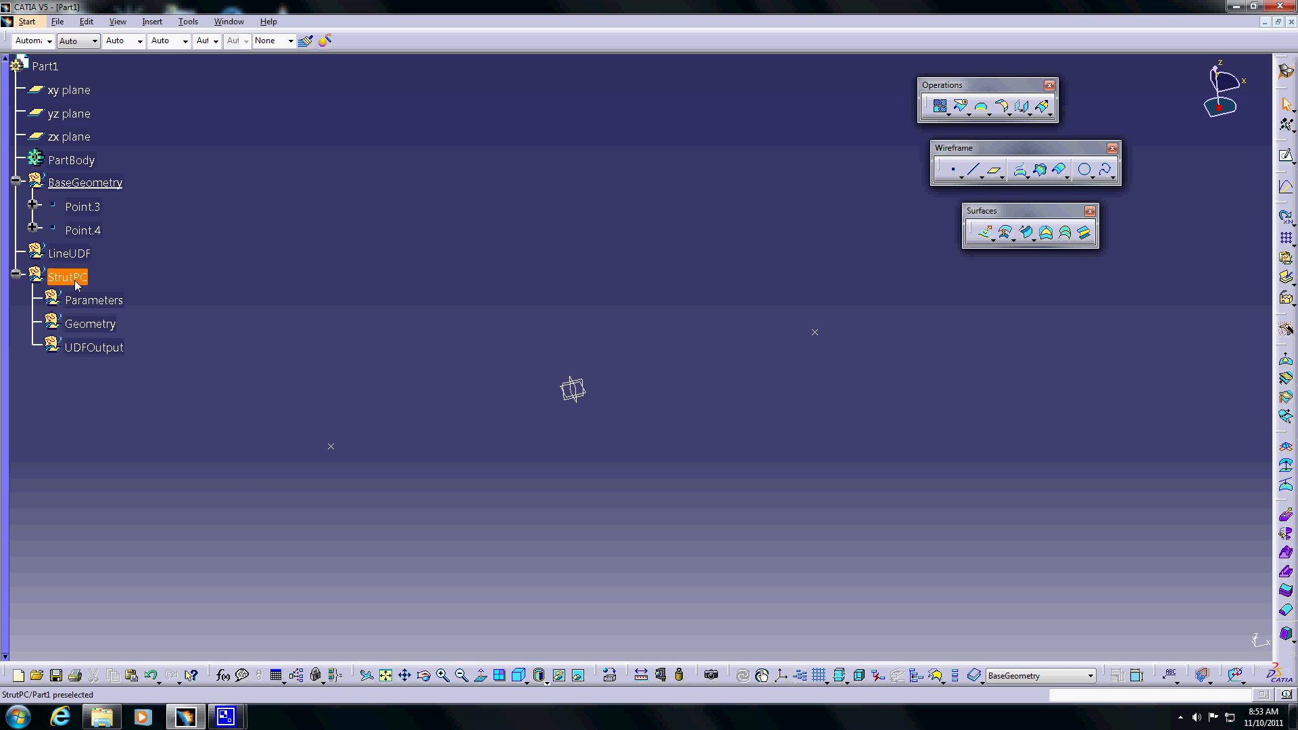
pyautogui.click(104, 328)
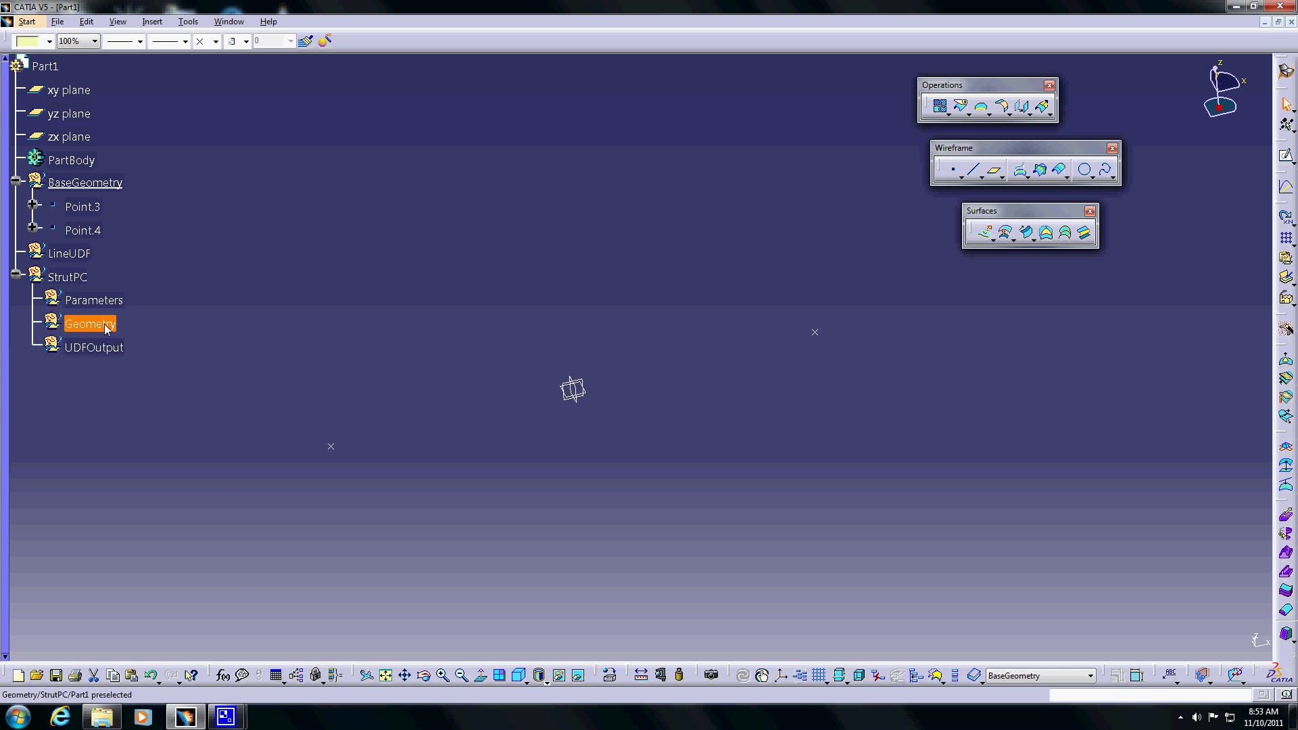
pyautogui.rightClick(106, 329)
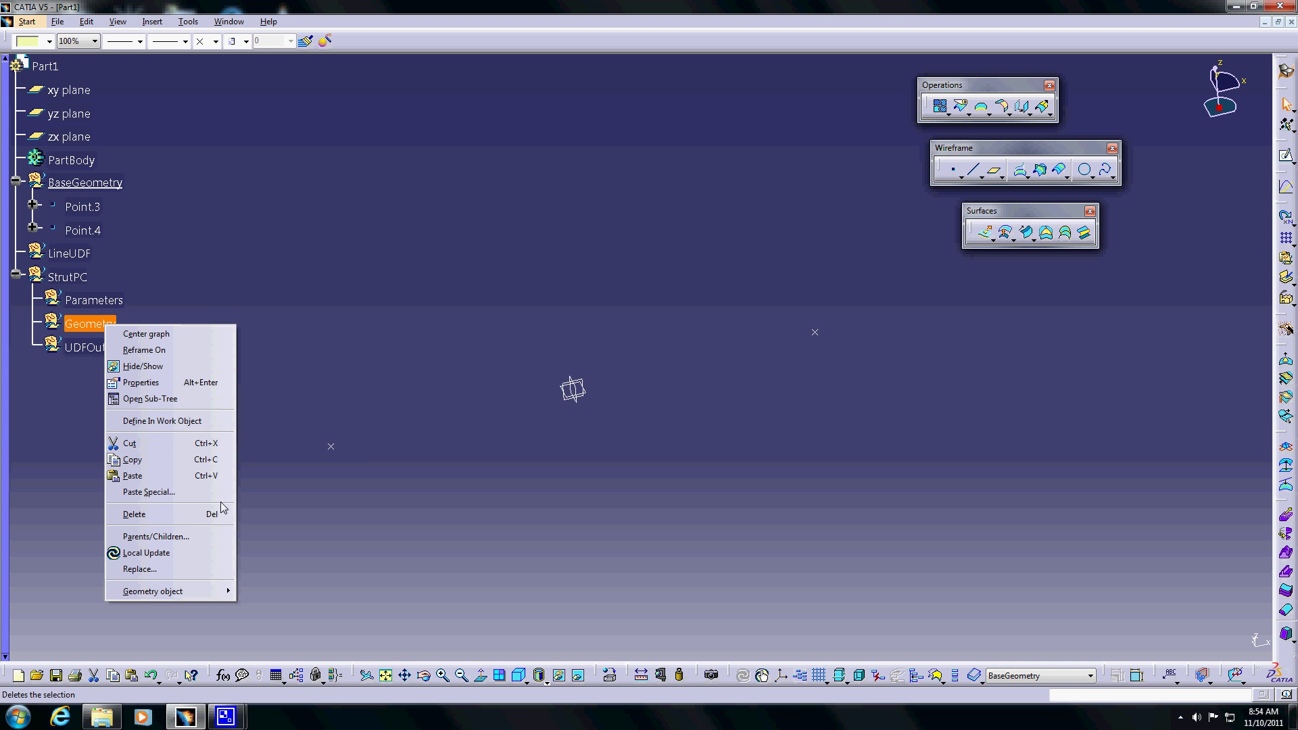
pyautogui.click(181, 421)
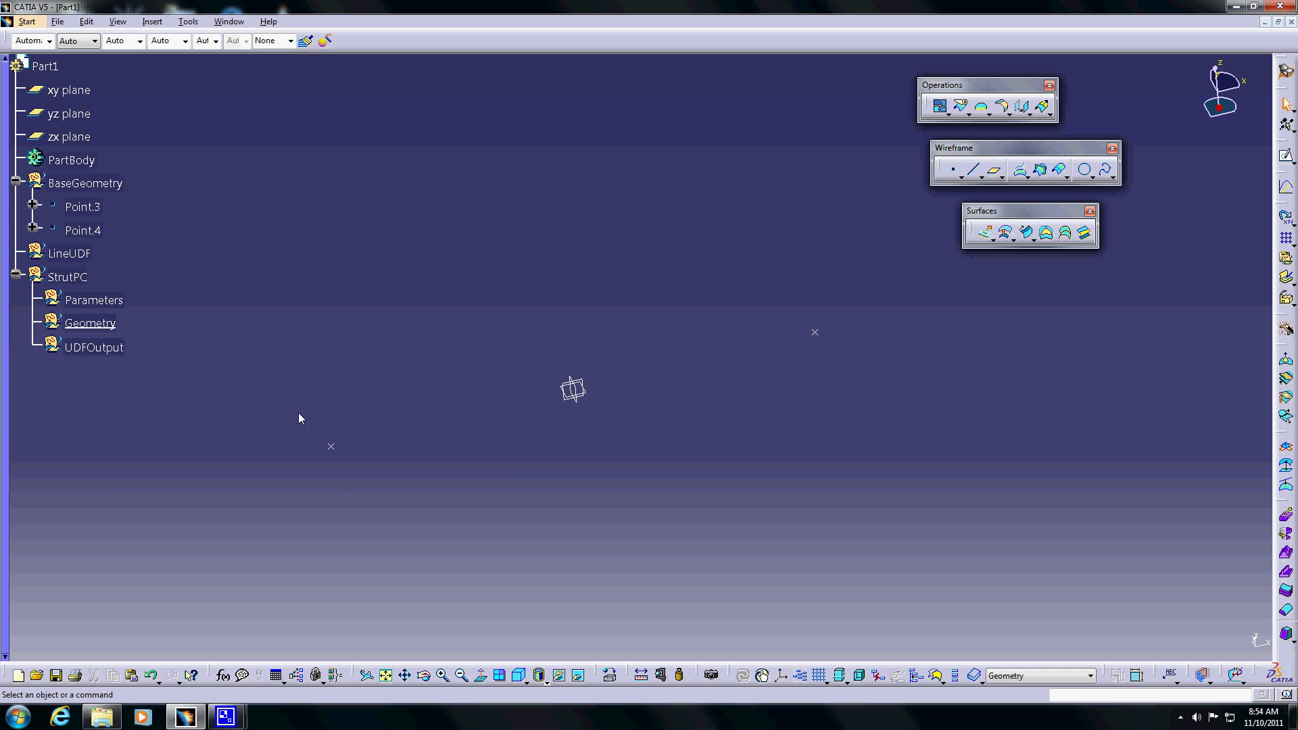
# Create a Point-Point line from the -20 ft point to the 20 ft point.
pyautogui.click(973, 169)
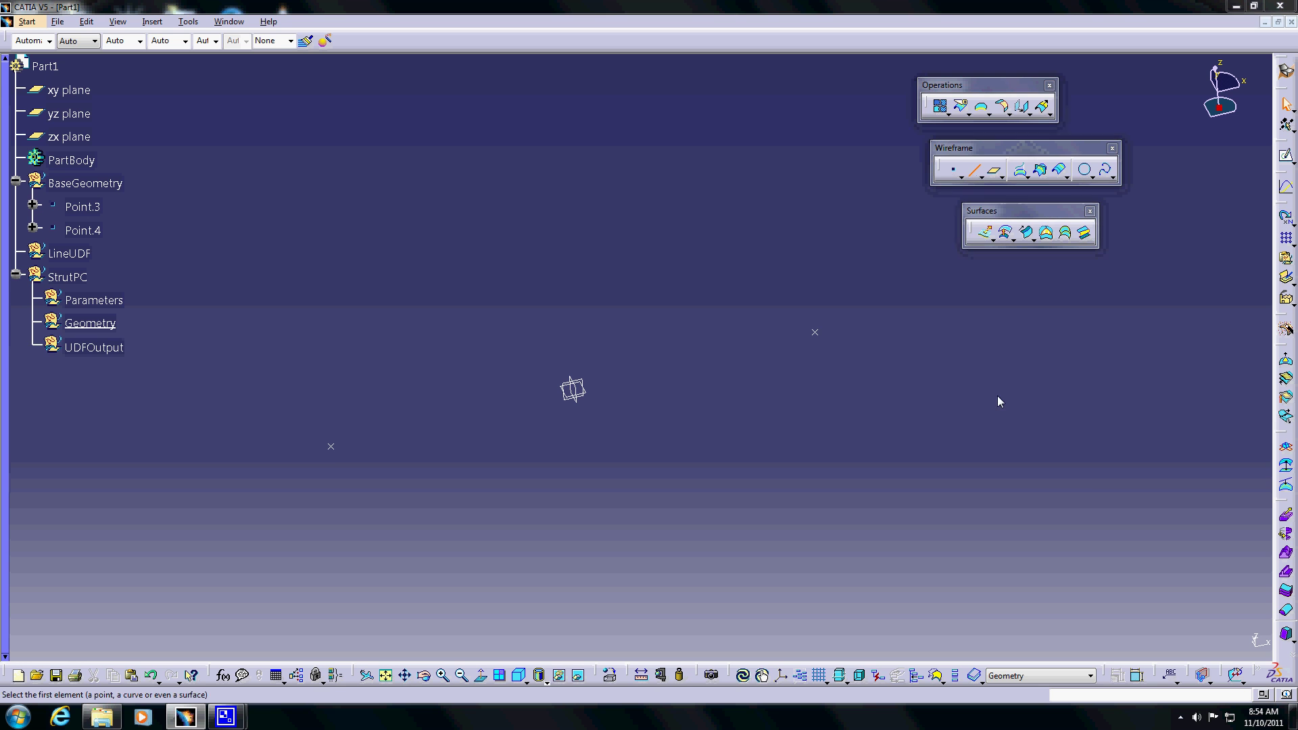
pyautogui.click(331, 446)
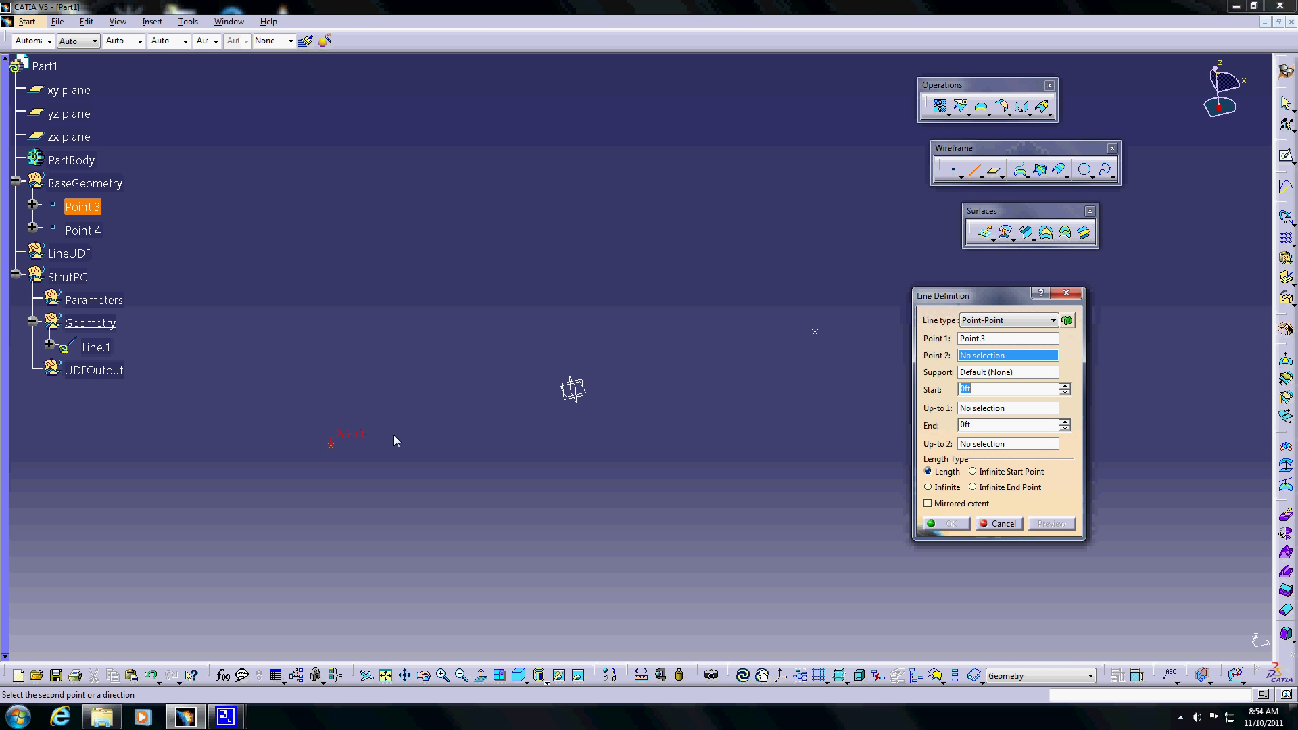
pyautogui.click(814, 332)
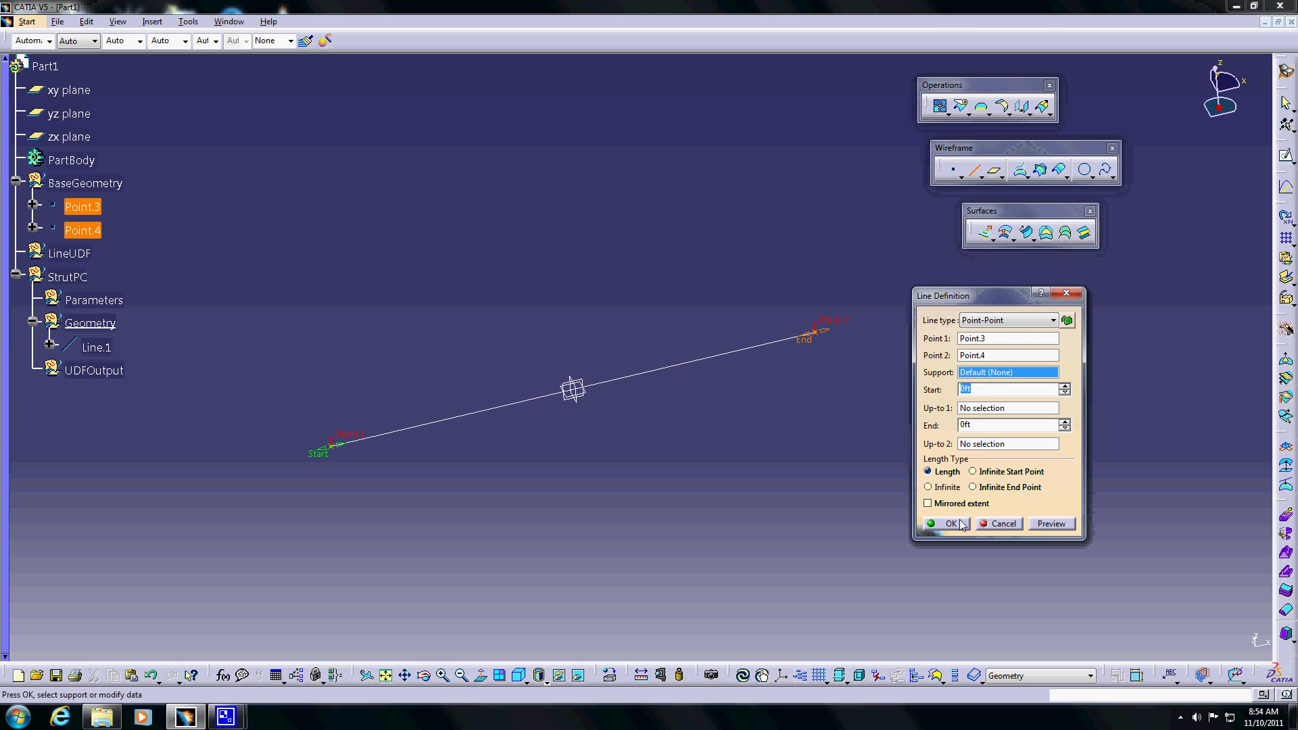
pyautogui.press('Return')
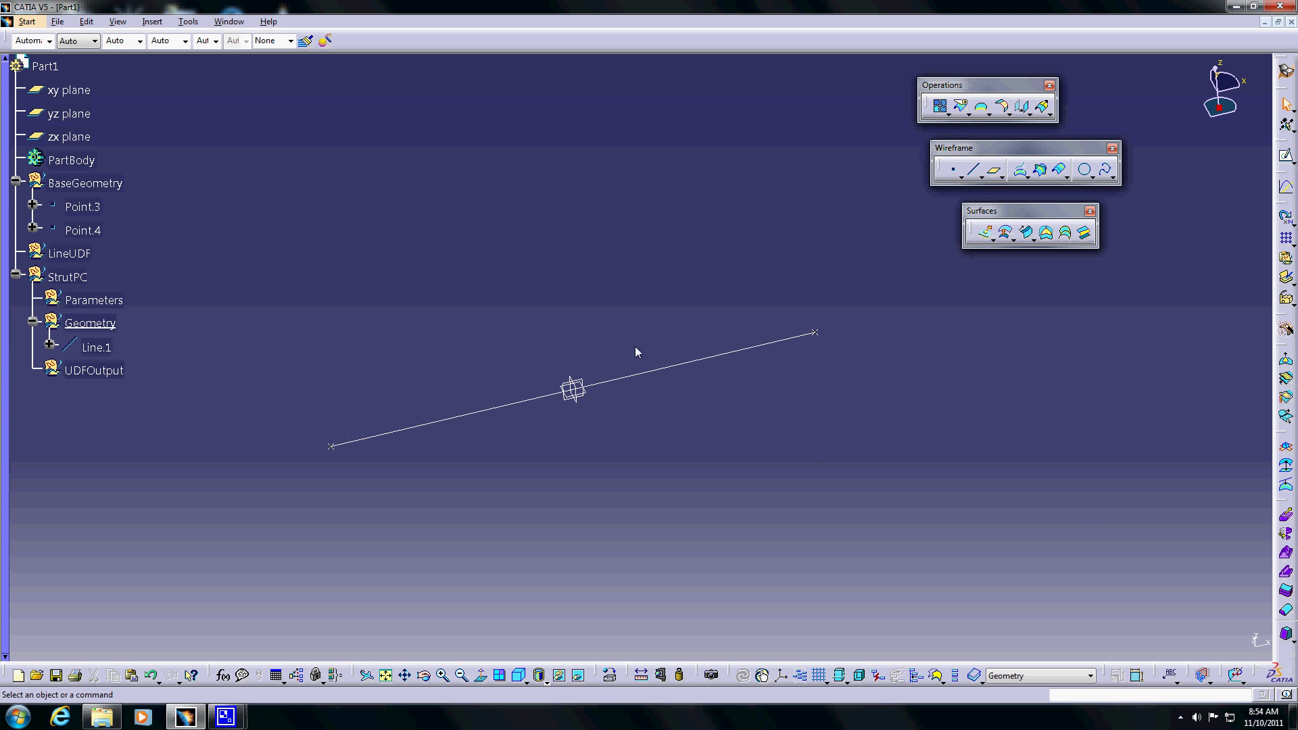
# Change the line type of the new point-to-point line to dashed.
pyautogui.click(627, 378)
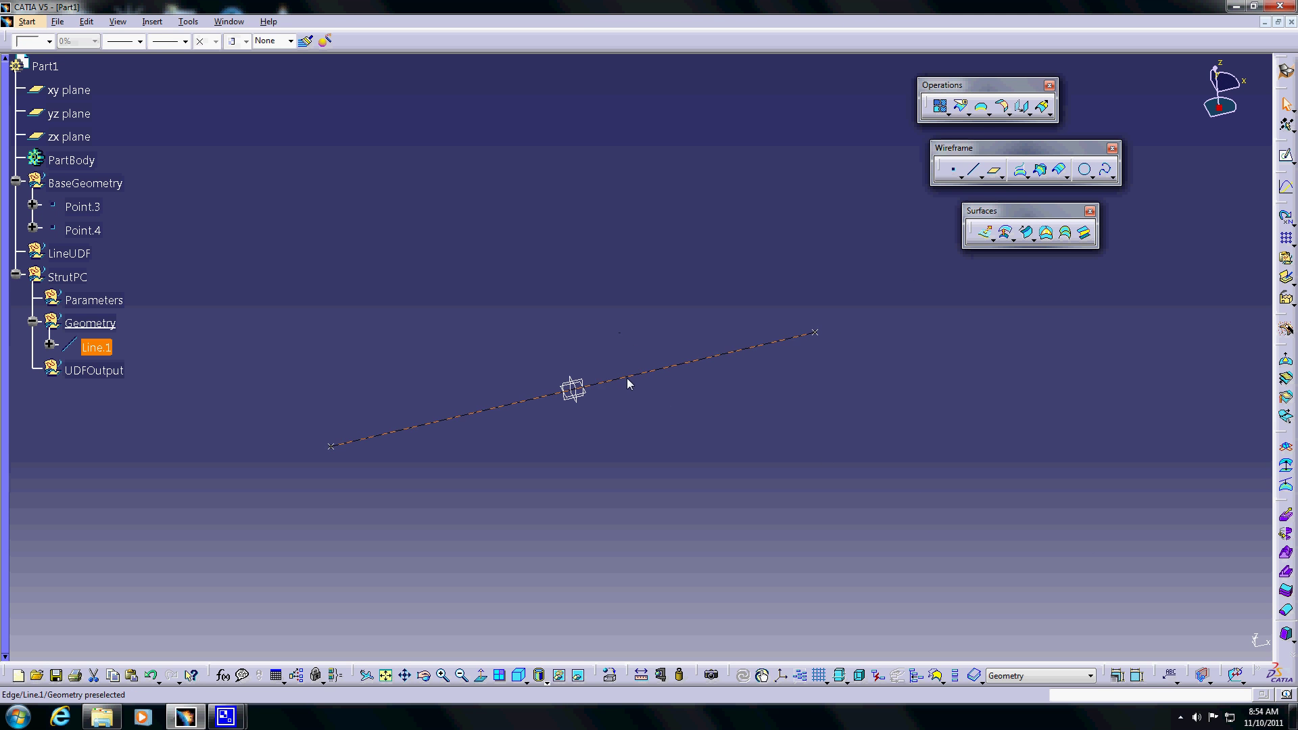
pyautogui.click(185, 42)
pyautogui.click(169, 63)
pyautogui.moveTo(596, 314)
pyautogui.mouseDown(button='middle')
pyautogui.moveTo(592, 338)
pyautogui.moveTo(596, 327)
pyautogui.mouseUp(button='middle')
pyautogui.click(551, 303)
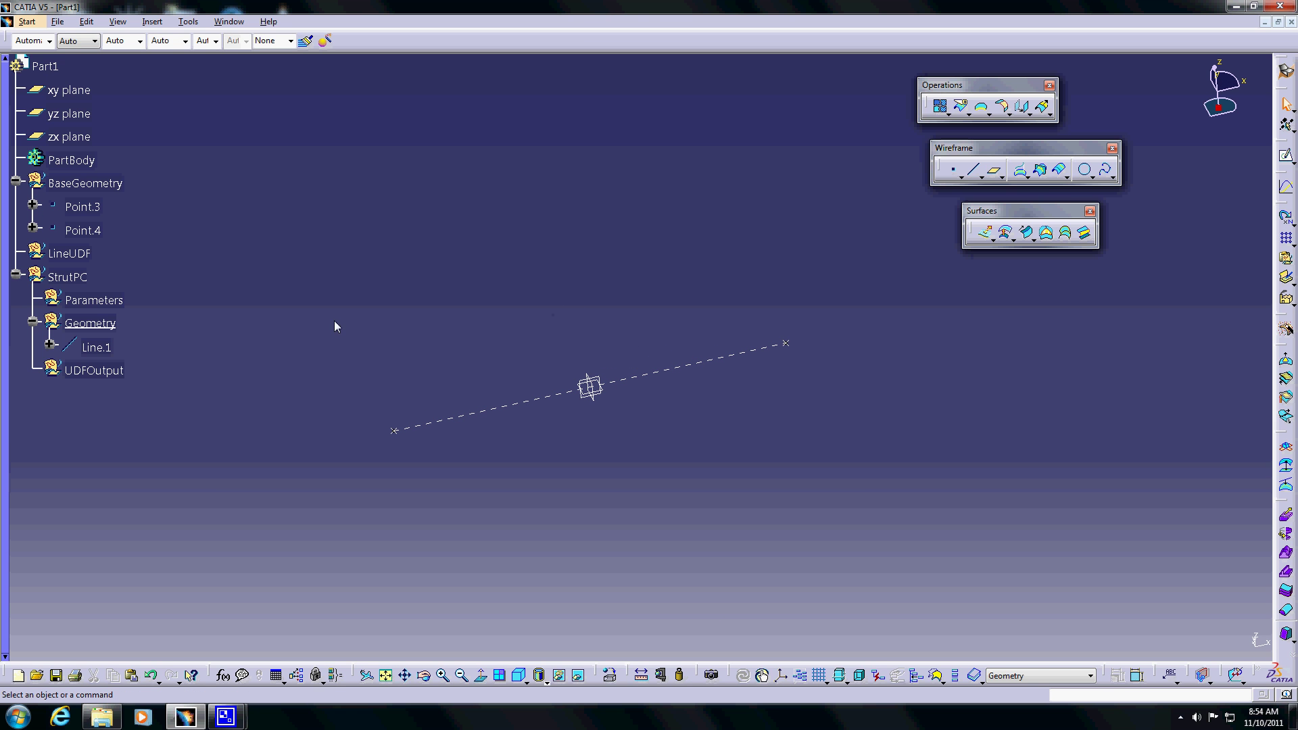
# Create a point on the dashed line at a curve length ratio of 0.5.
pyautogui.click(954, 171)
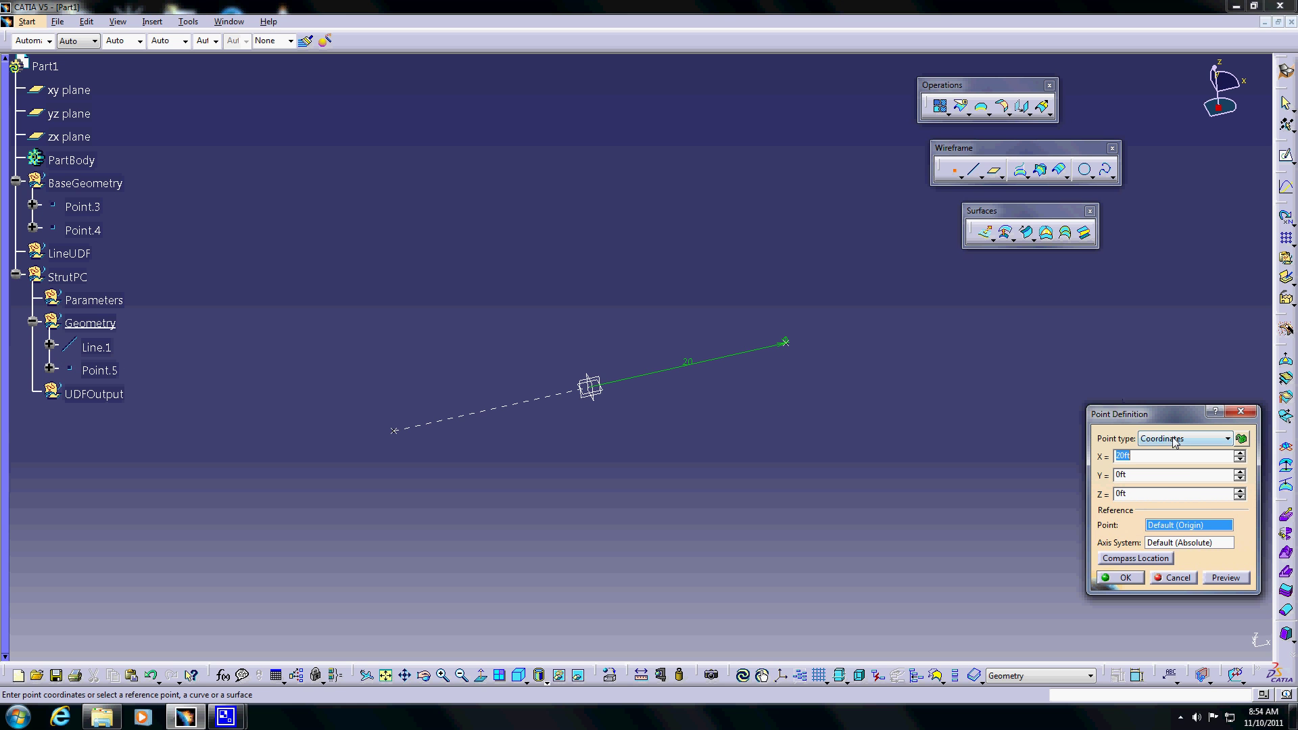
pyautogui.click(1195, 440)
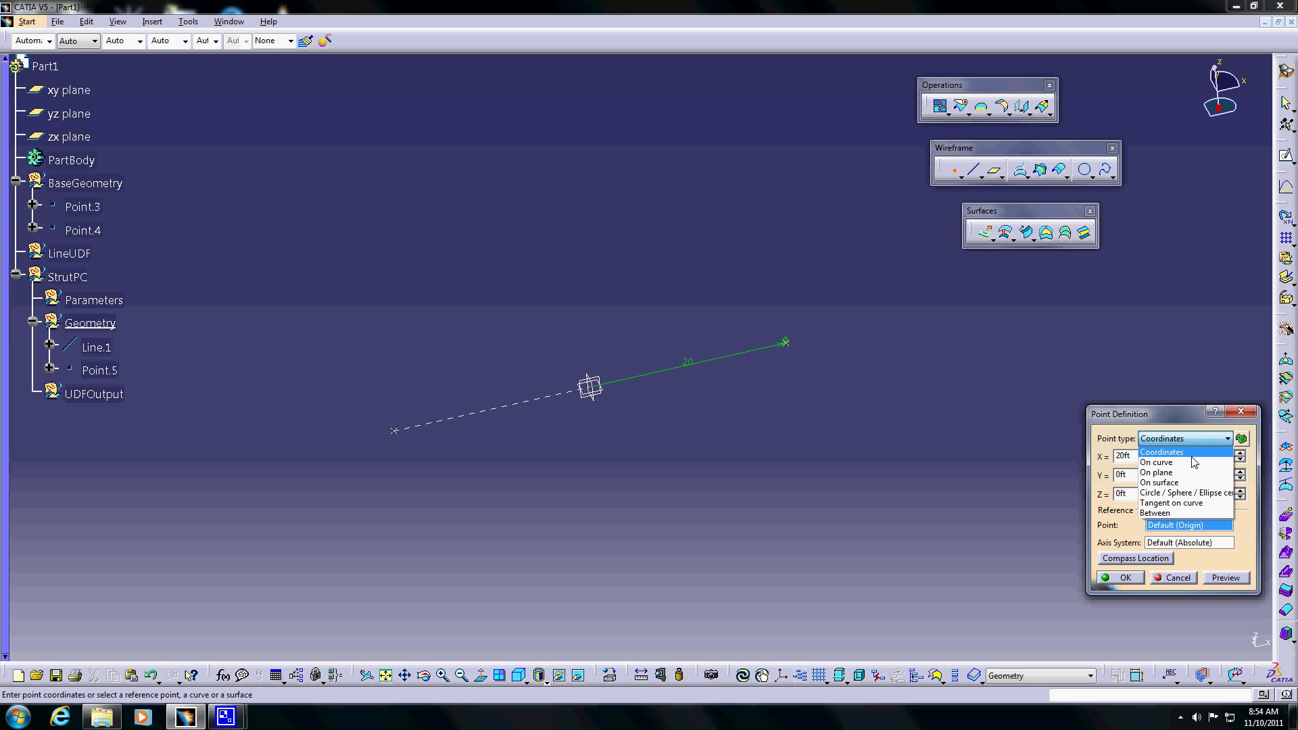
pyautogui.click(1195, 462)
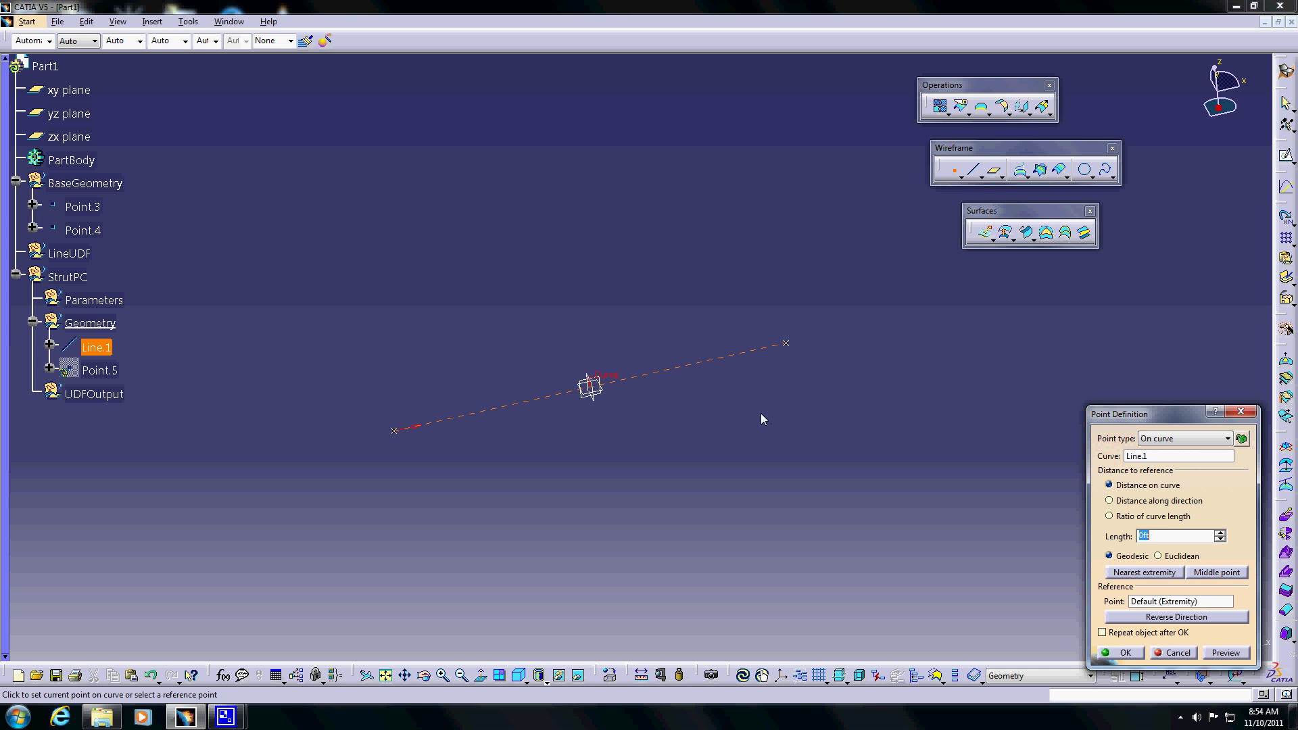
pyautogui.click(1109, 516)
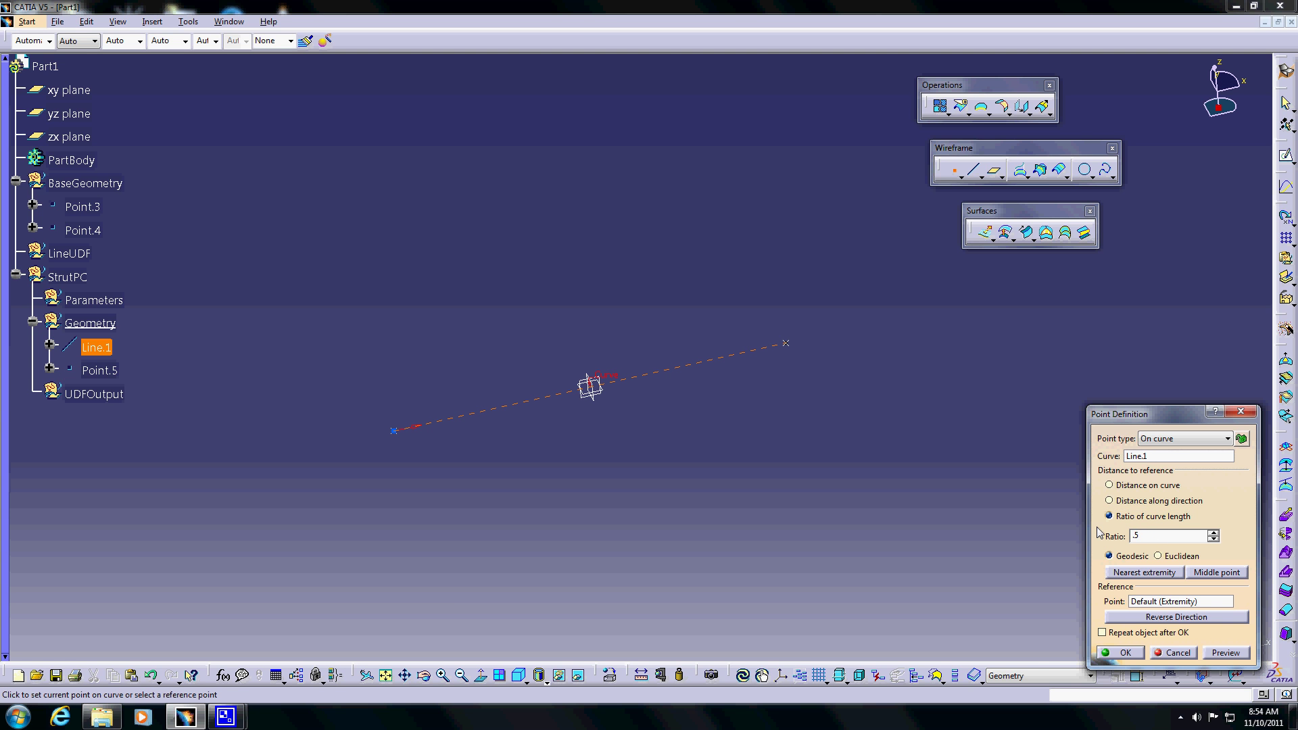
pyautogui.press('Tab')
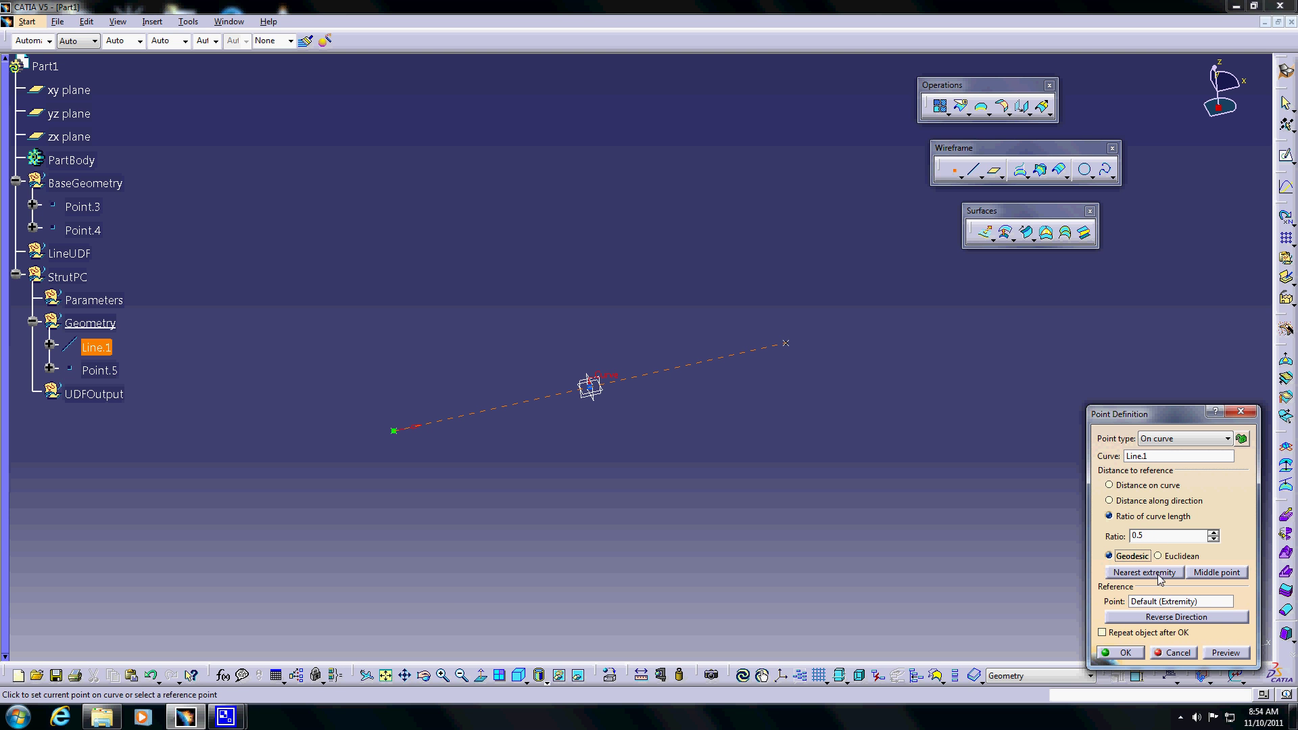
pyautogui.click(1126, 652)
pyautogui.moveTo(611, 404); pyautogui.dragTo(627, 430, button='middle')
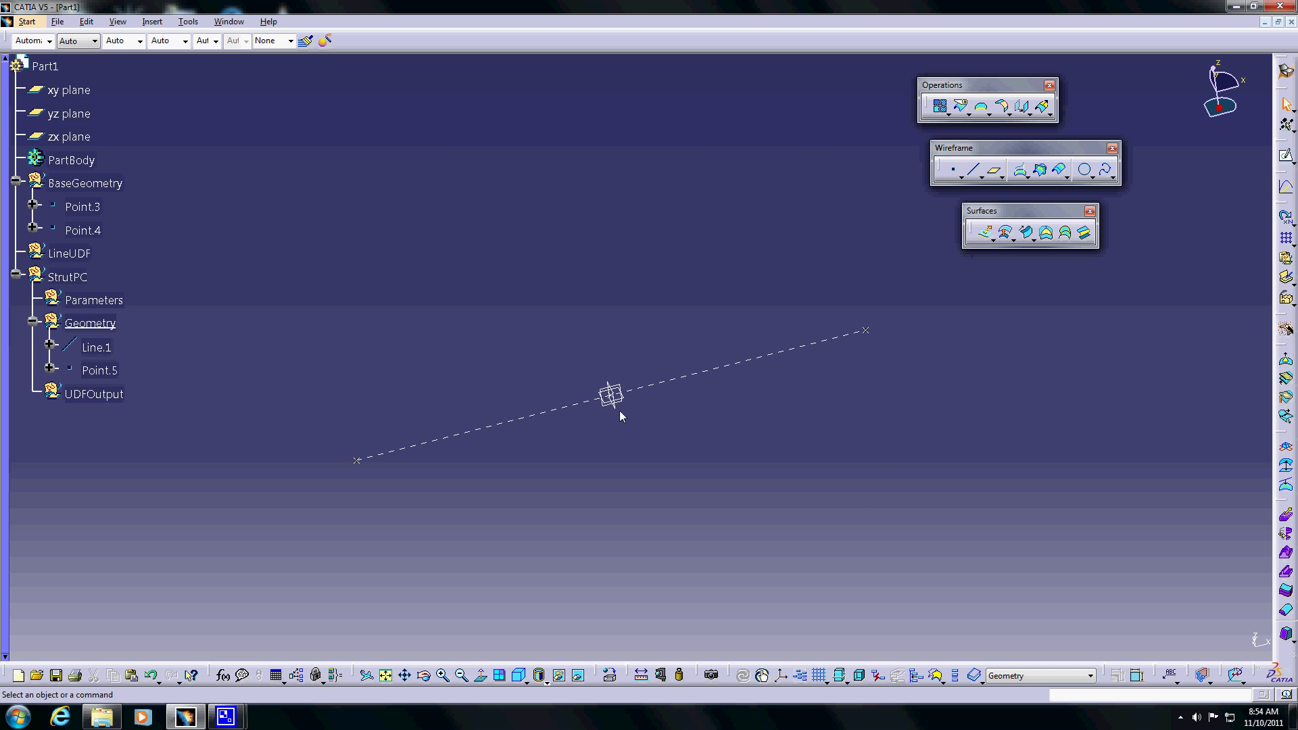
pyautogui.moveTo(704, 407); pyautogui.dragTo(741, 407, button='middle')
pyautogui.moveTo(675, 360); pyautogui.dragTo(686, 367, button='middle')
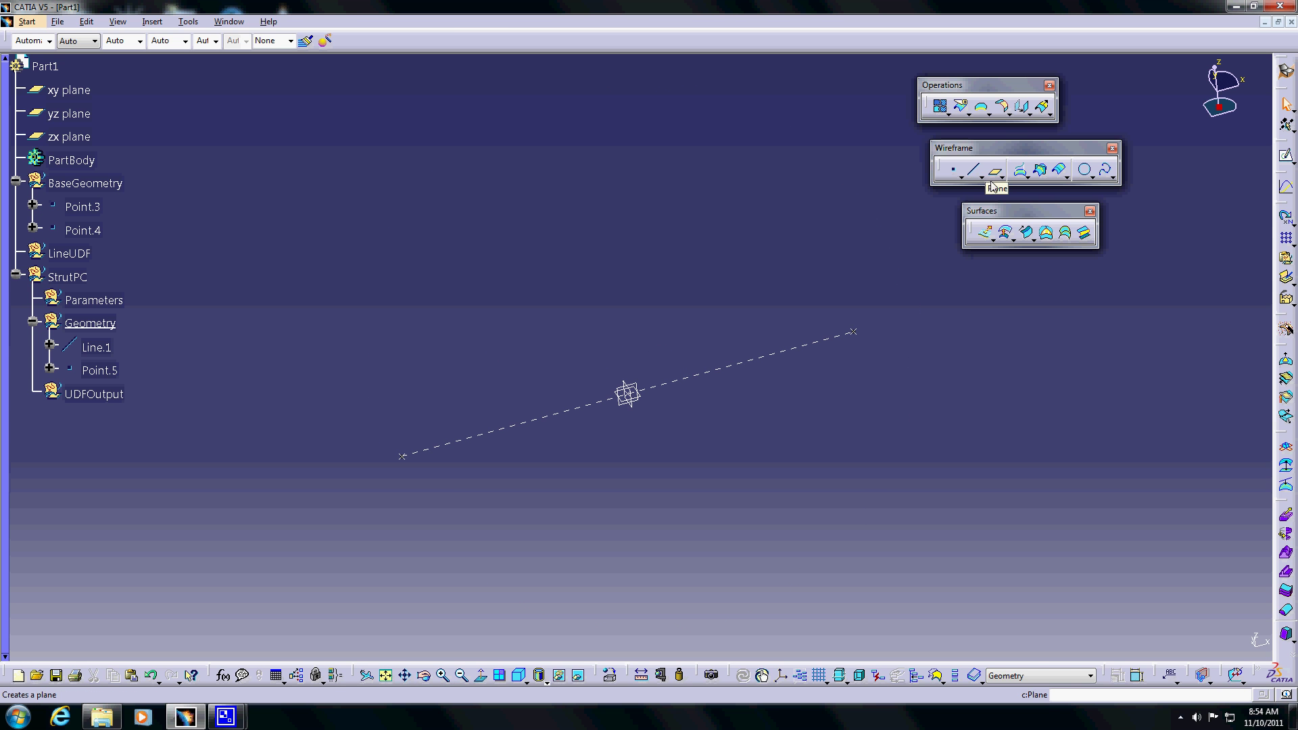
pyautogui.click(1022, 106)
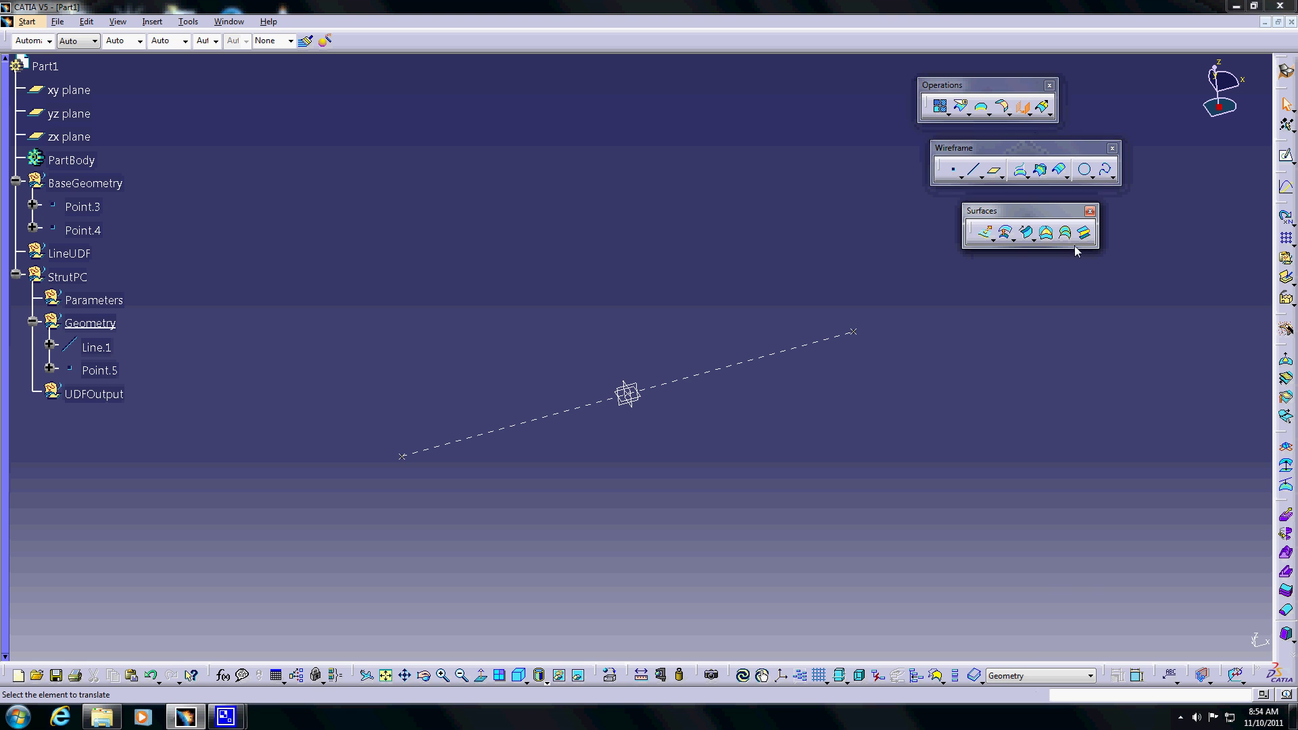
pyautogui.click(111, 371)
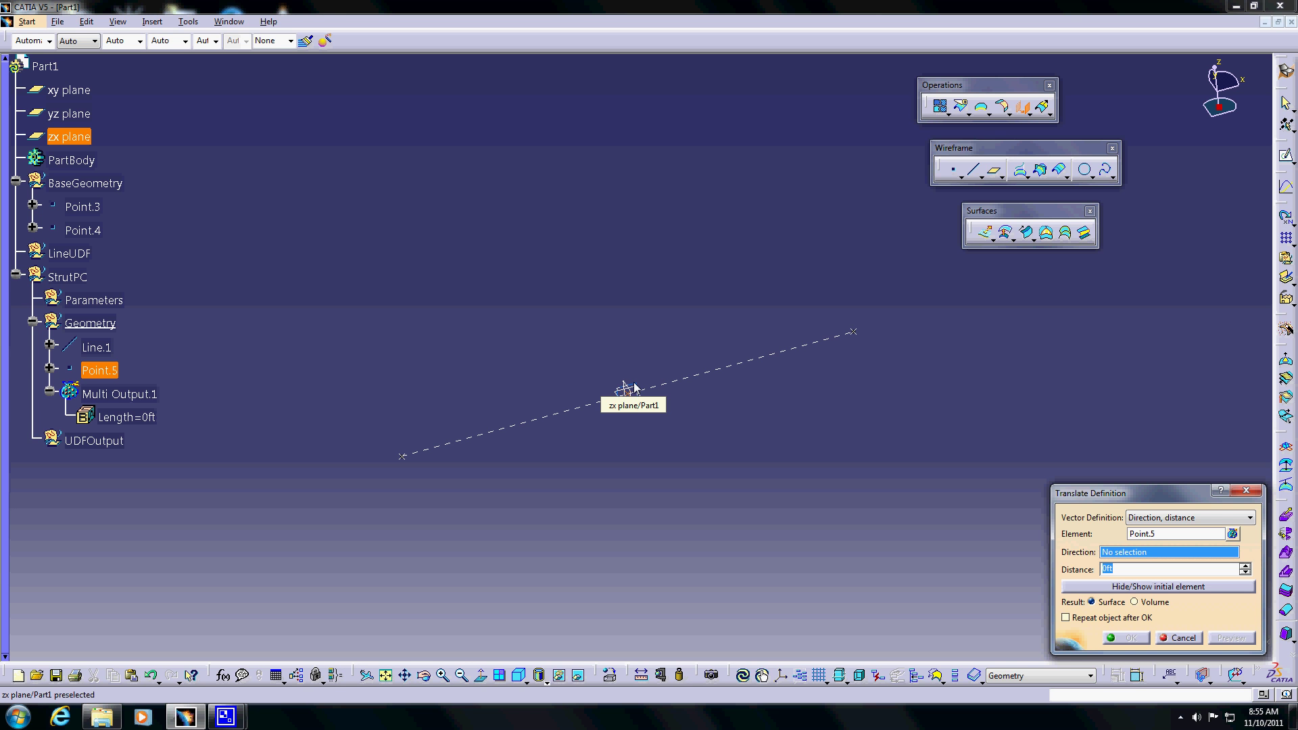
pyautogui.click(1182, 639)
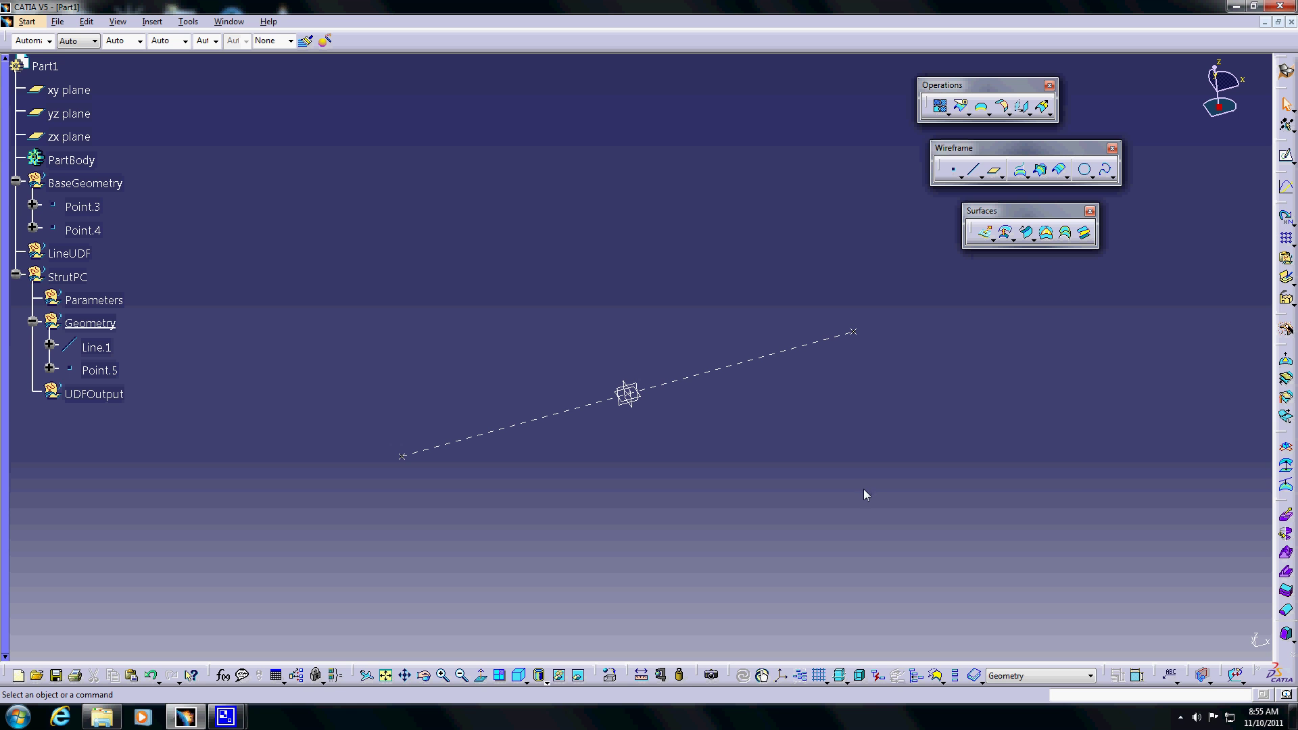
# Start an Angle/Normal to curve line using the dashed line as the curve and its midpoint as the point.
pyautogui.click(973, 170)
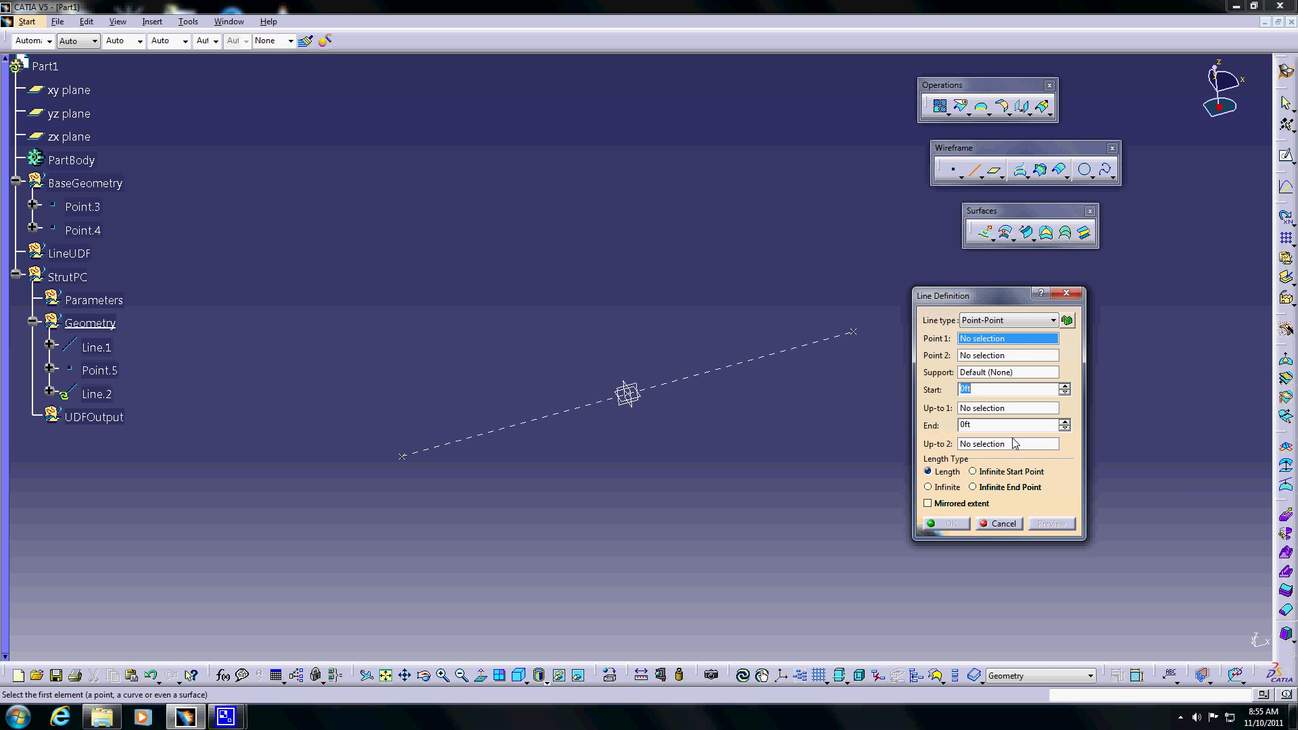
pyautogui.click(1022, 322)
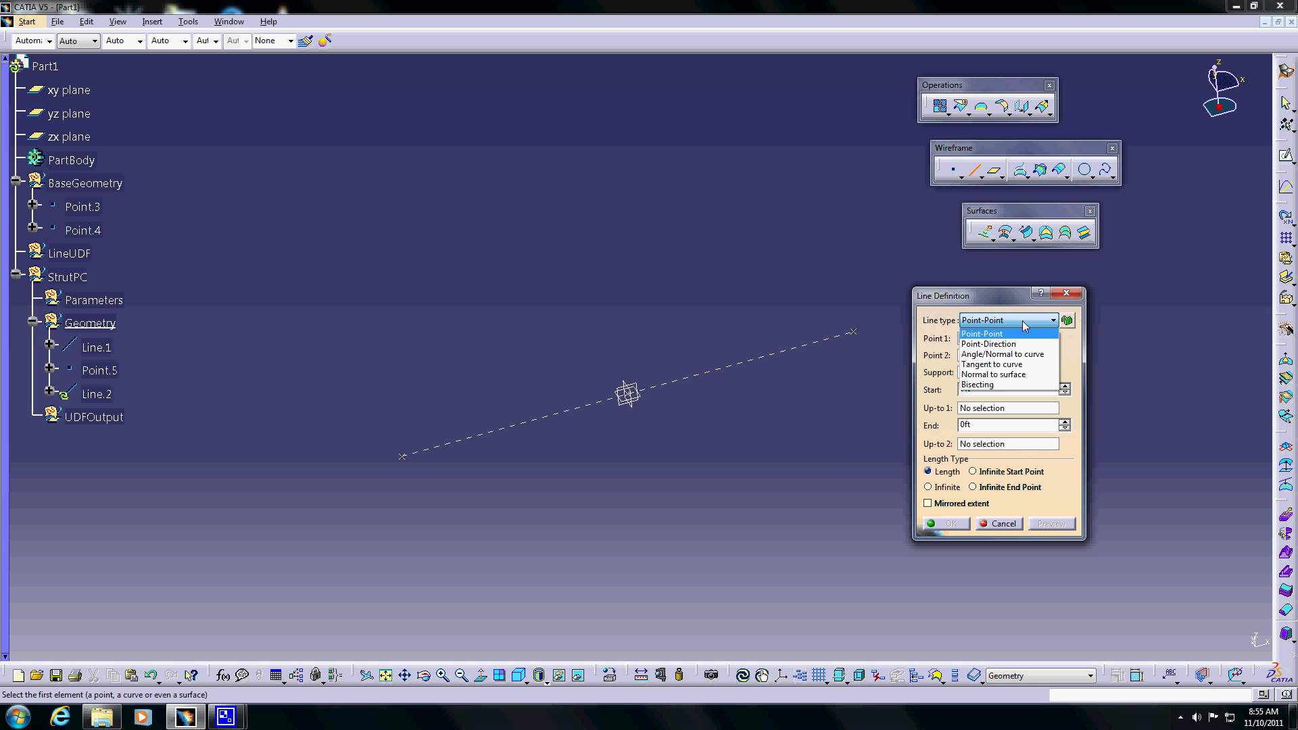
pyautogui.click(1028, 355)
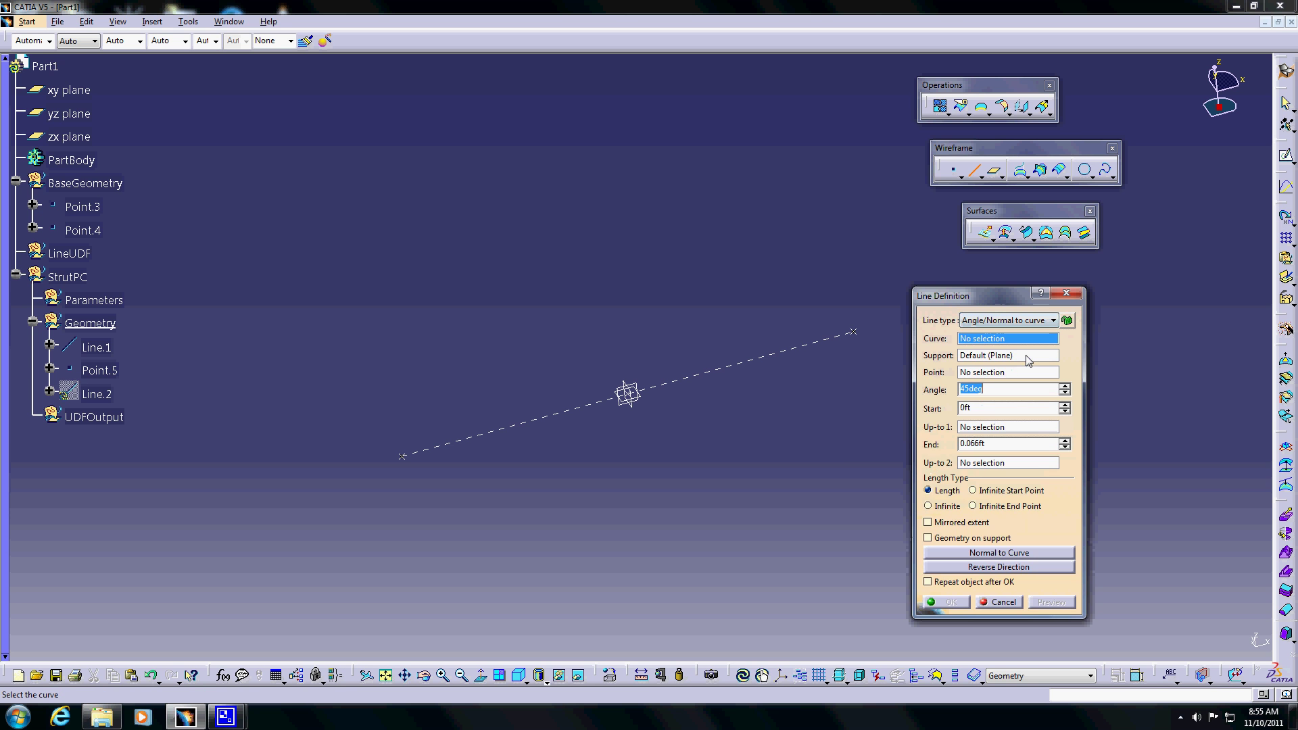
pyautogui.click(740, 375)
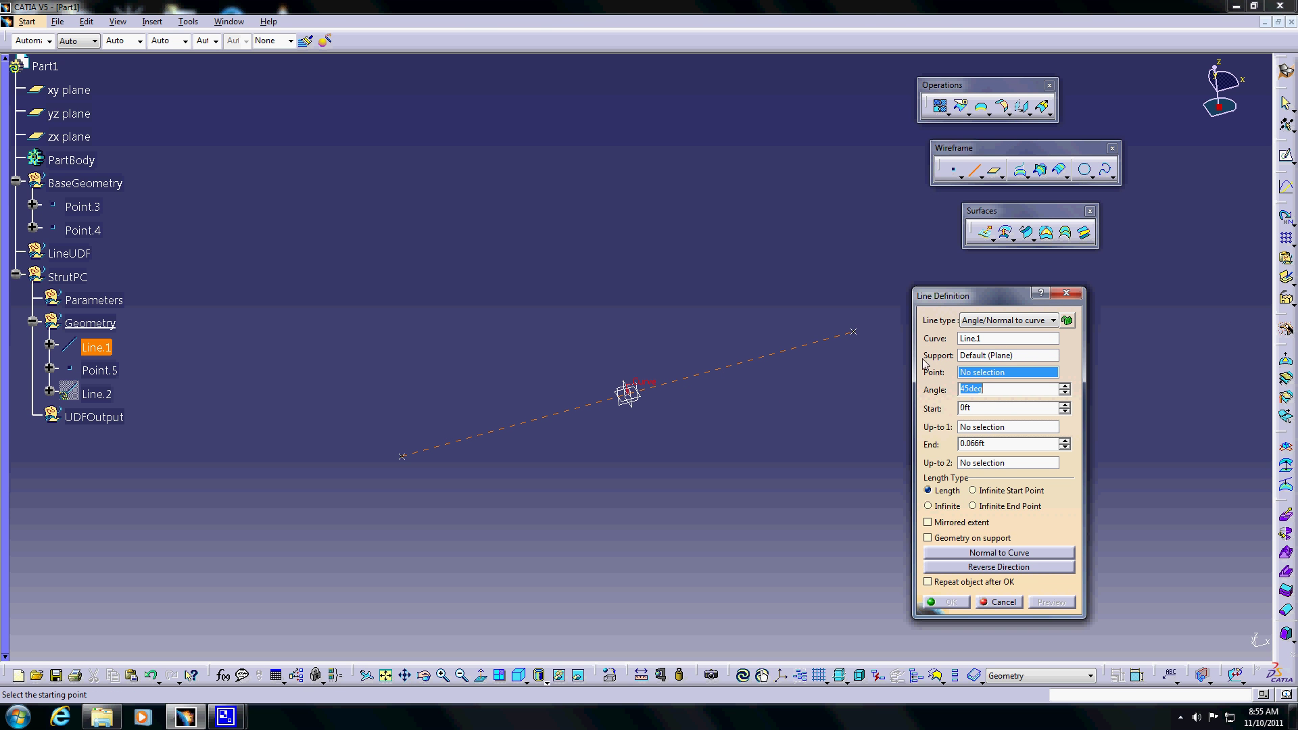
pyautogui.click(628, 396)
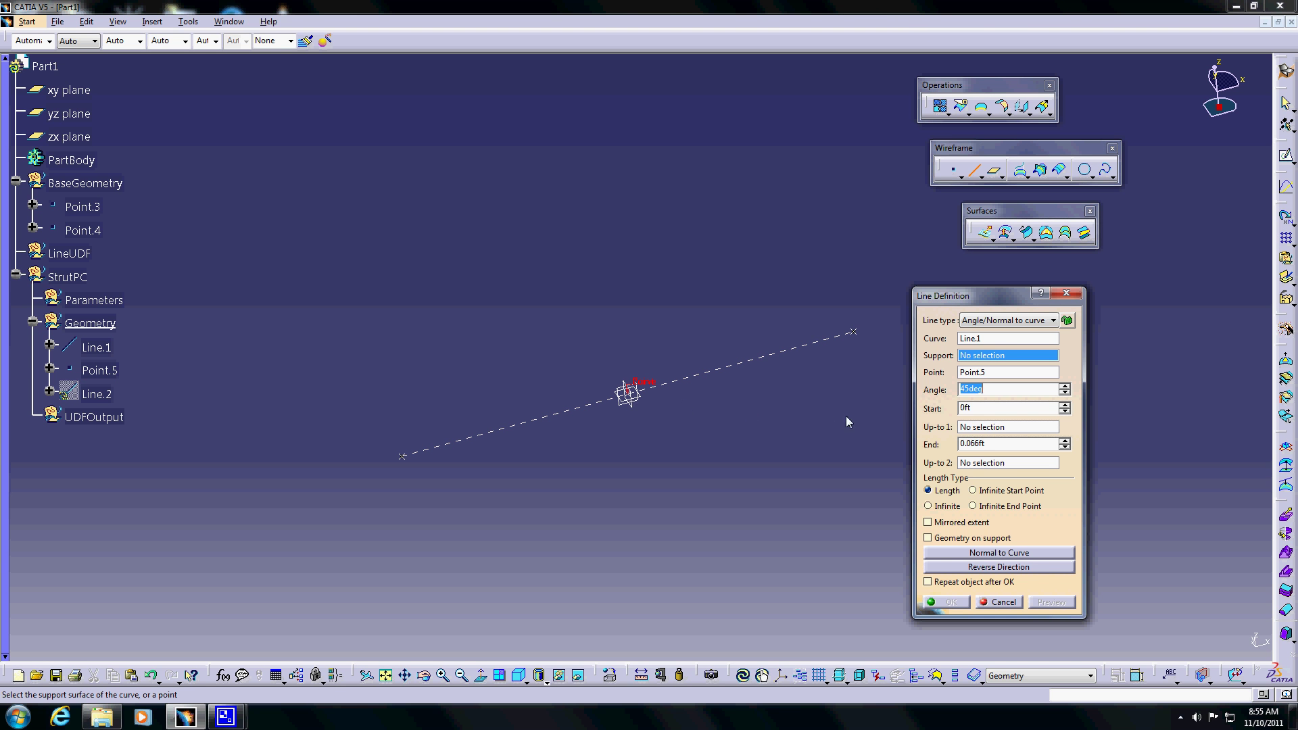
# Create the line at 90 degrees with start 25 ft and end 0 ft, supported on the xy plane.
pyautogui.write('90')
pyautogui.press('Tab')
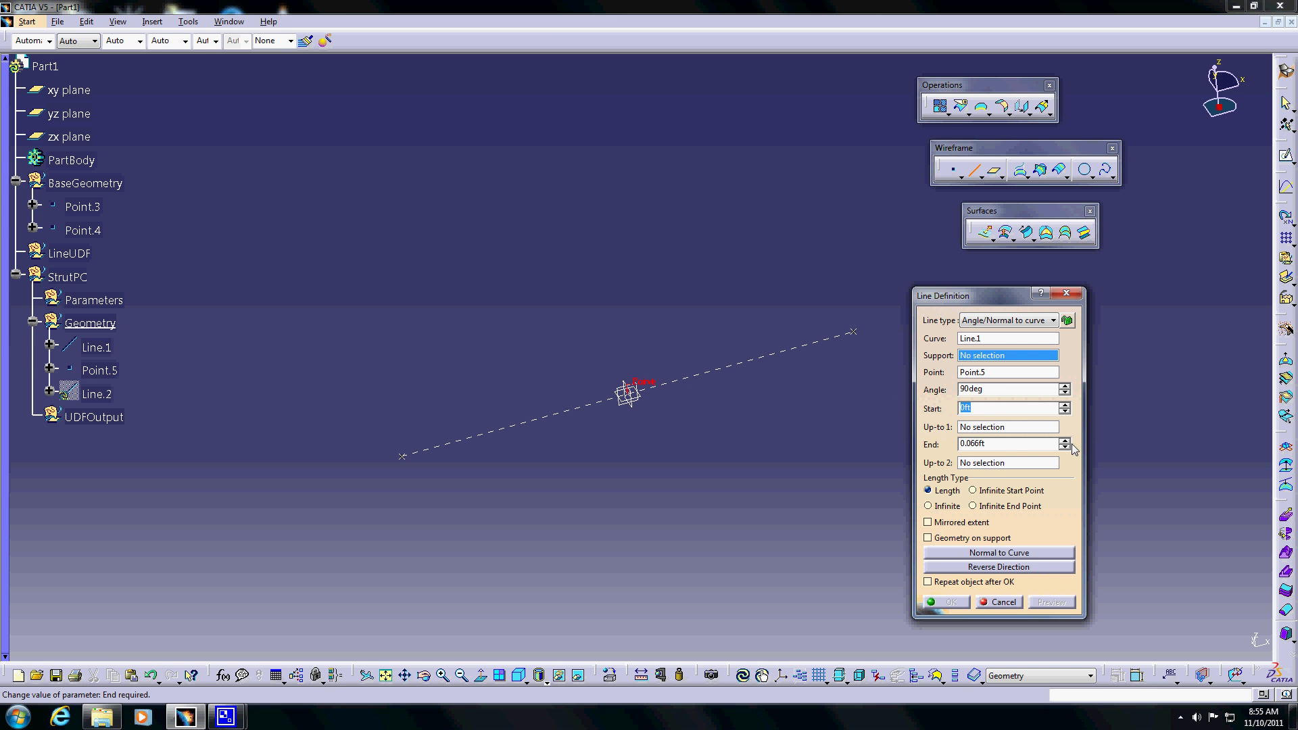
pyautogui.write('25')
pyautogui.press('Tab')
pyautogui.write('0')
pyautogui.press('Tab')
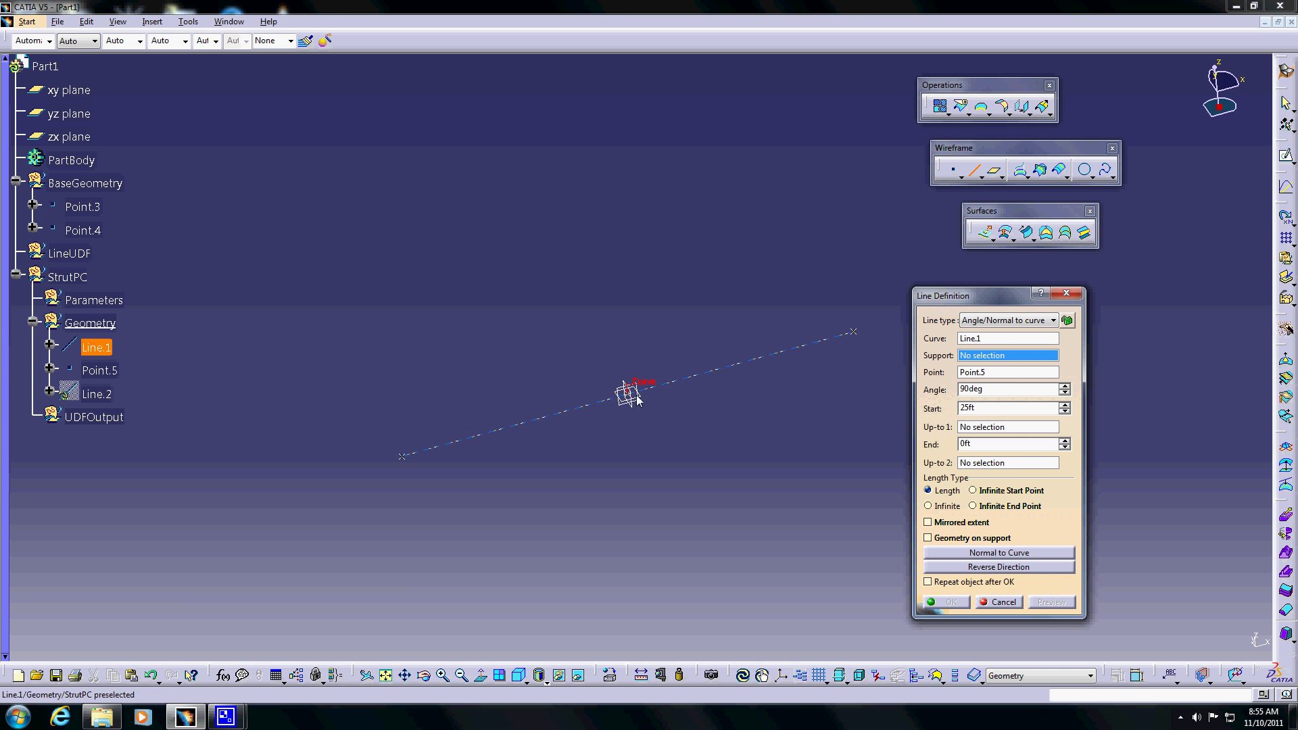
pyautogui.click(74, 90)
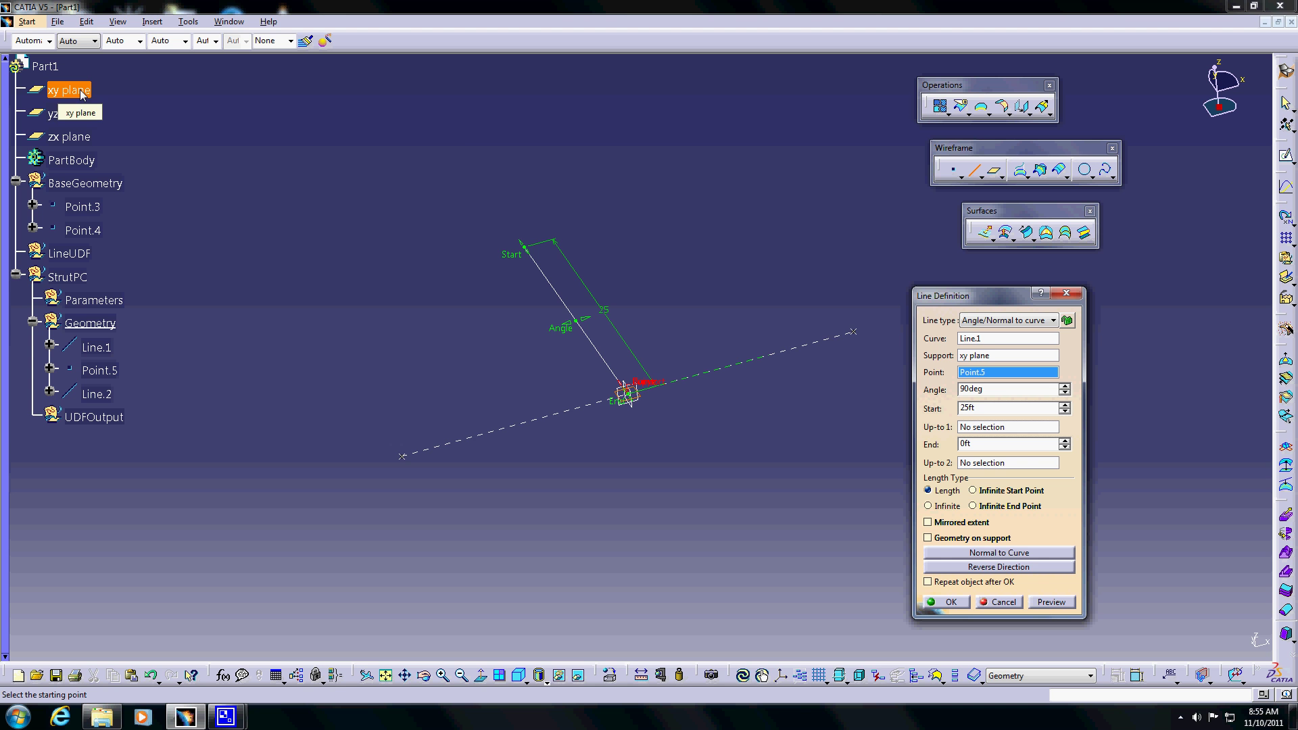
pyautogui.moveTo(620, 380)
pyautogui.mouseDown(button='middle')
pyautogui.moveTo(631, 354)
pyautogui.moveTo(659, 411)
pyautogui.moveTo(626, 407)
pyautogui.moveTo(639, 394)
pyautogui.mouseUp(button='middle')
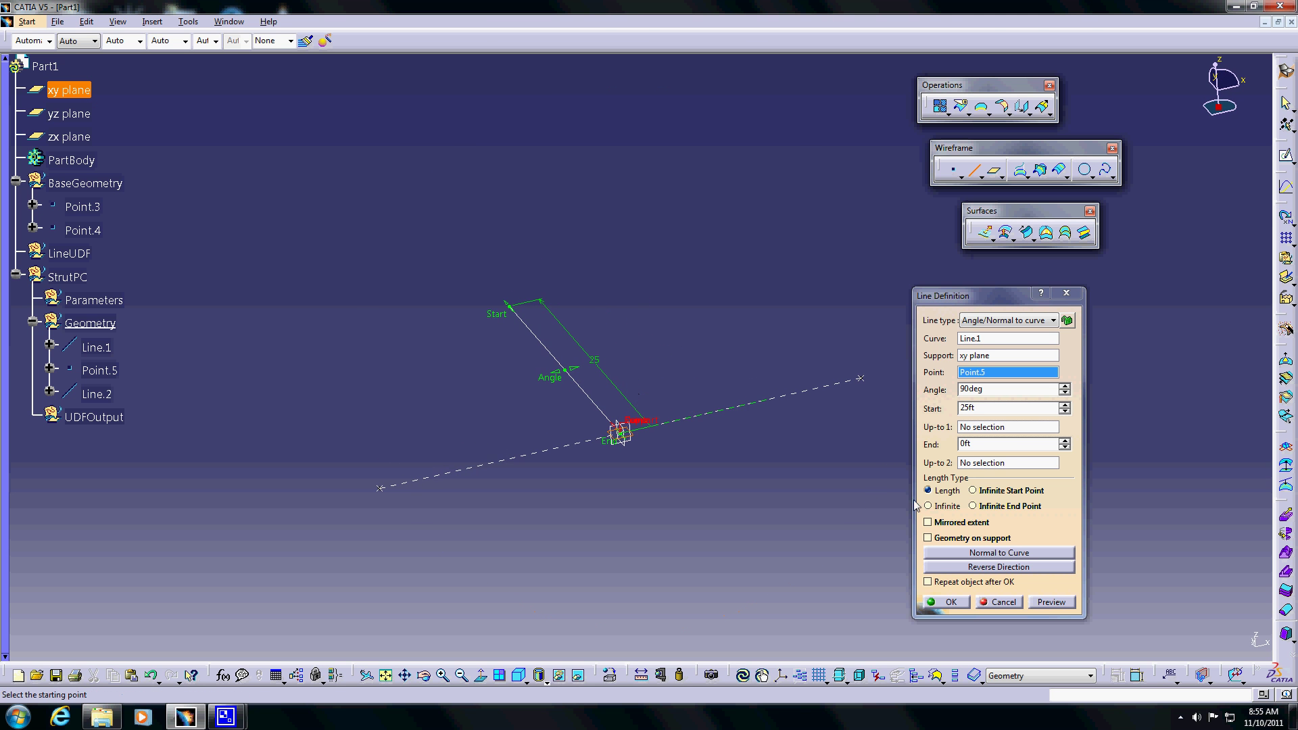
pyautogui.click(949, 602)
# Change the line type of the new 25 ft normal line to dashed line type 2.
pyautogui.click(582, 384)
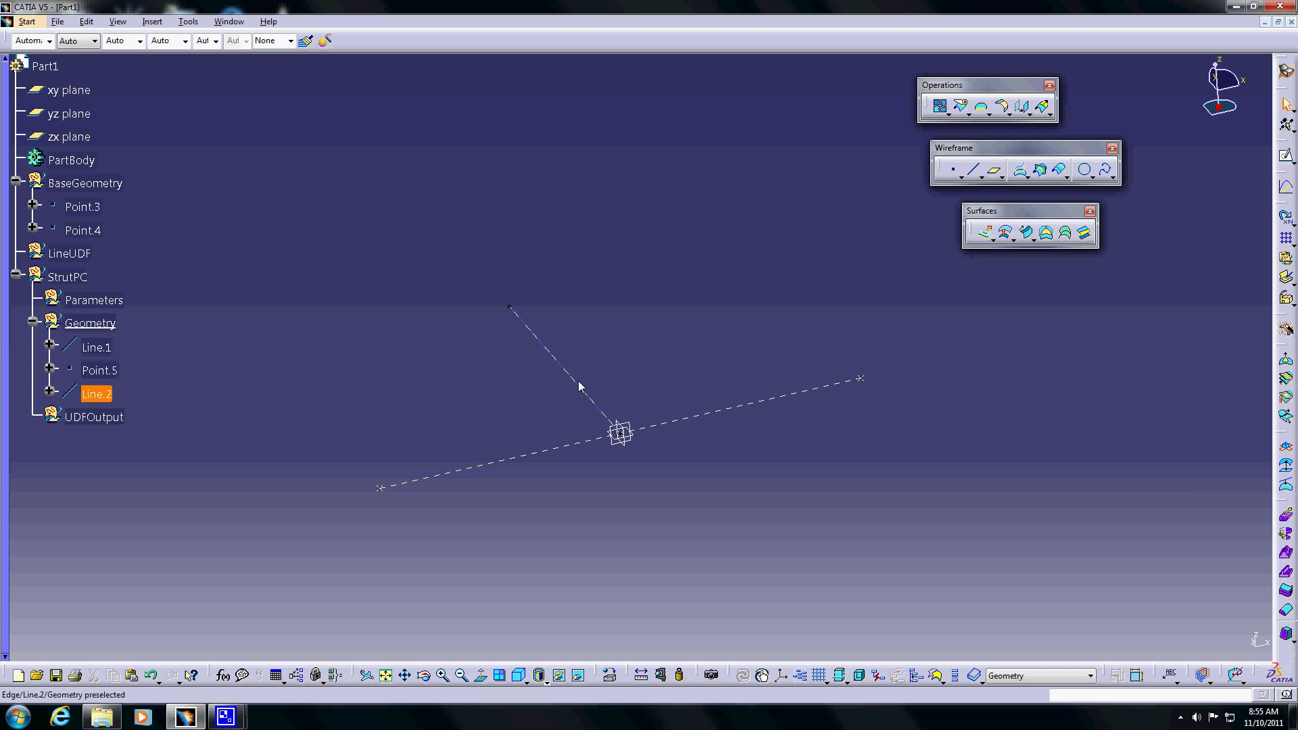
pyautogui.click(186, 42)
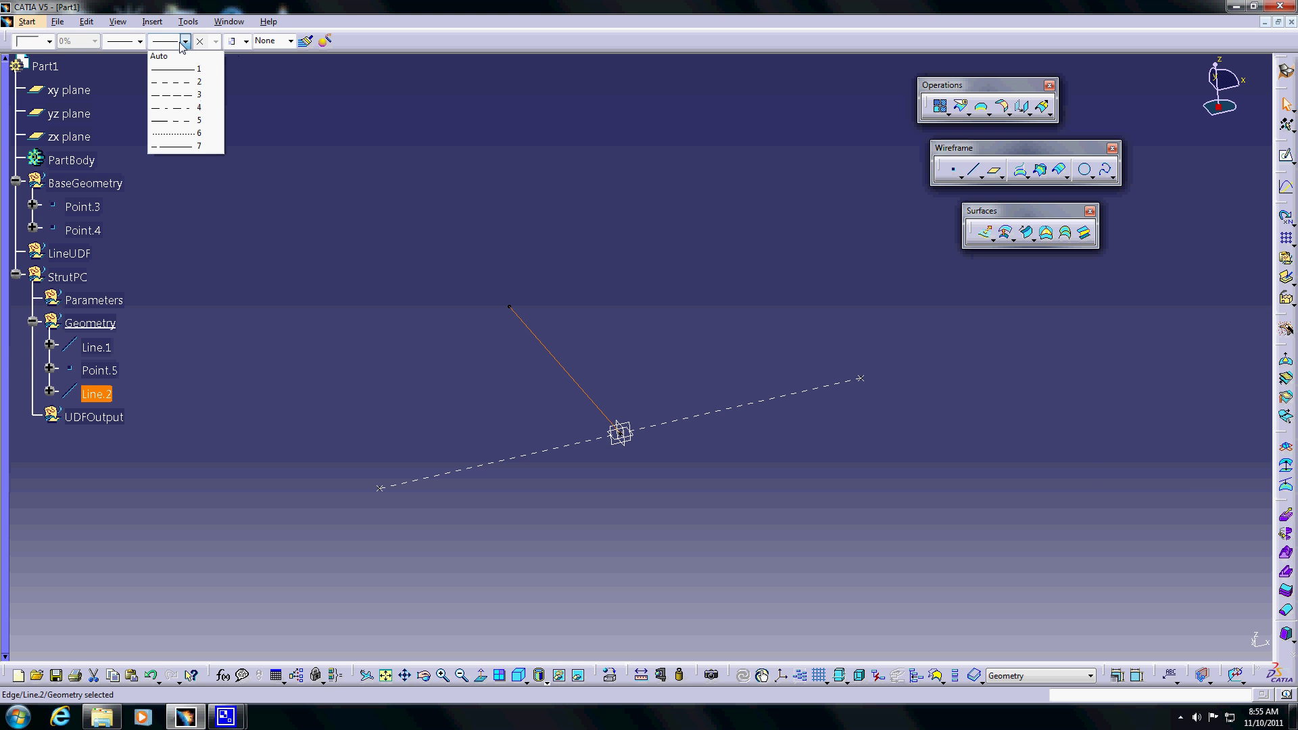
pyautogui.click(183, 81)
pyautogui.click(691, 373)
pyautogui.moveTo(691, 373); pyautogui.dragTo(633, 369, button='middle')
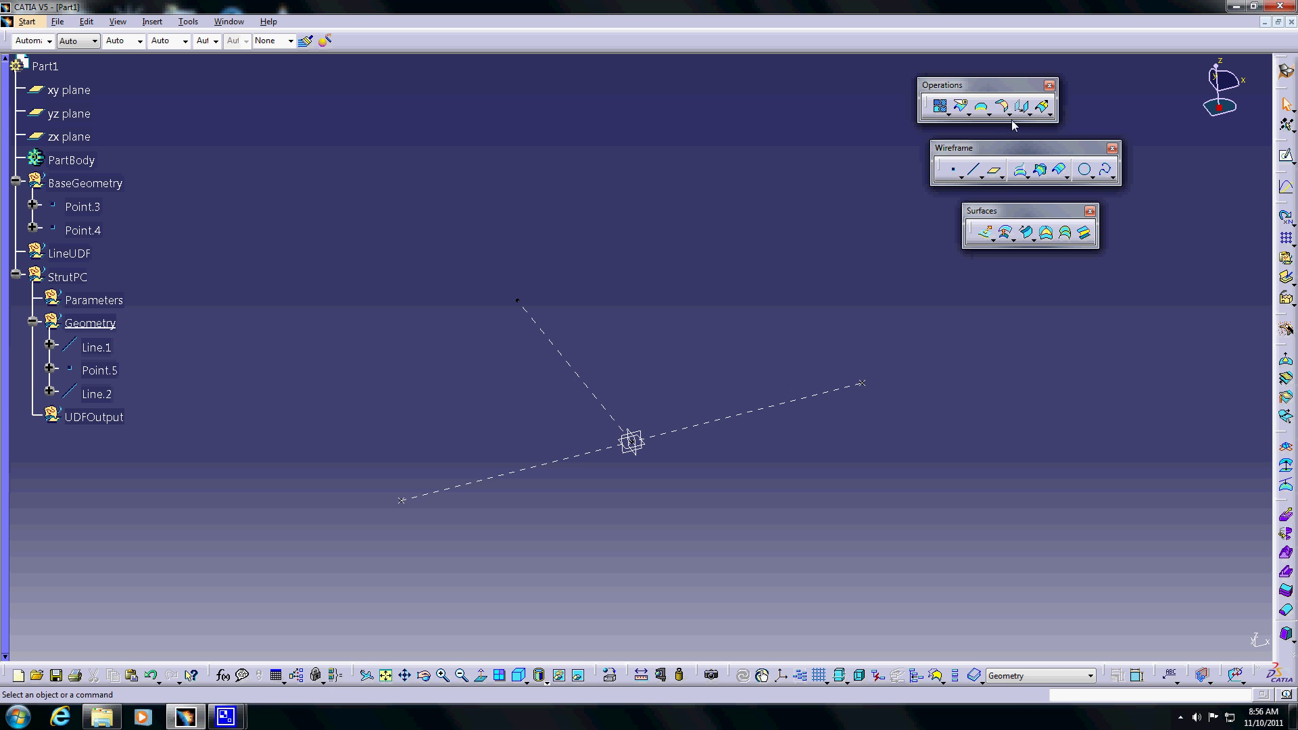
# Translate the midpoint Point.5 by 20 ft using the dashed normal line Line.2 as the direction.
pyautogui.click(631, 445)
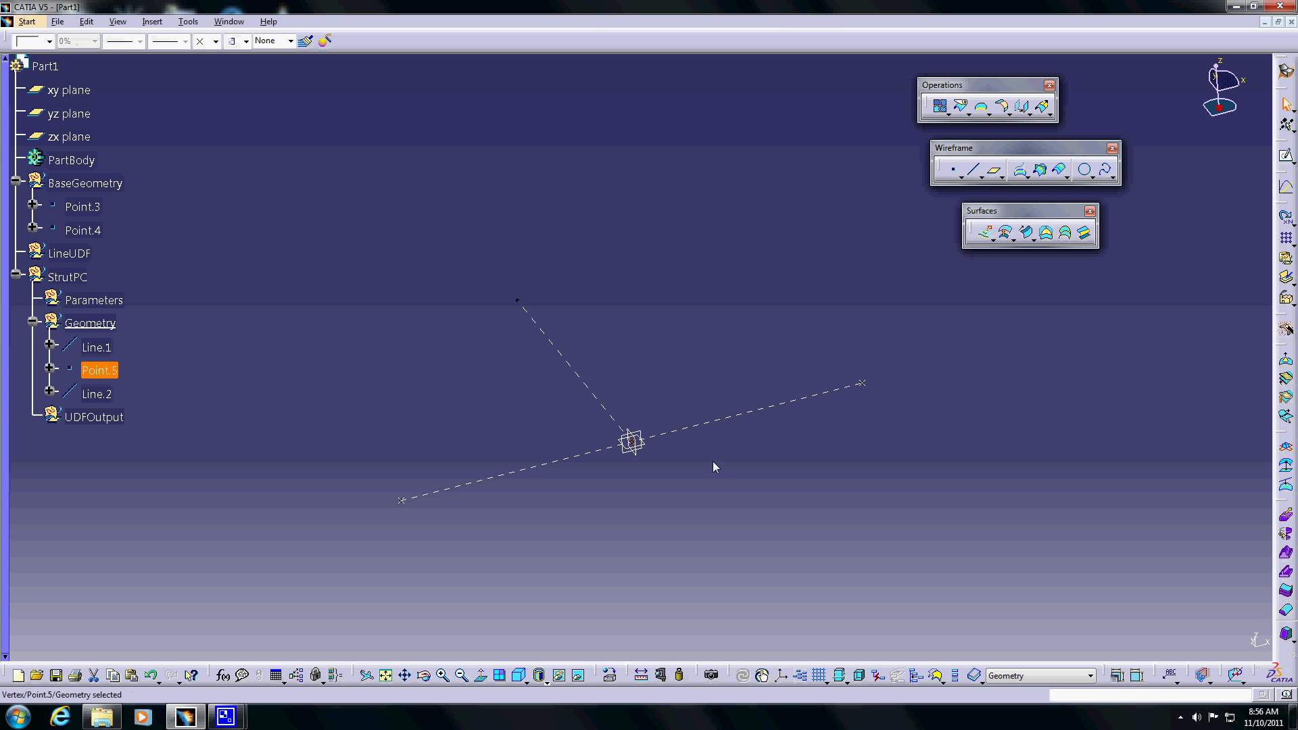
pyautogui.click(1022, 106)
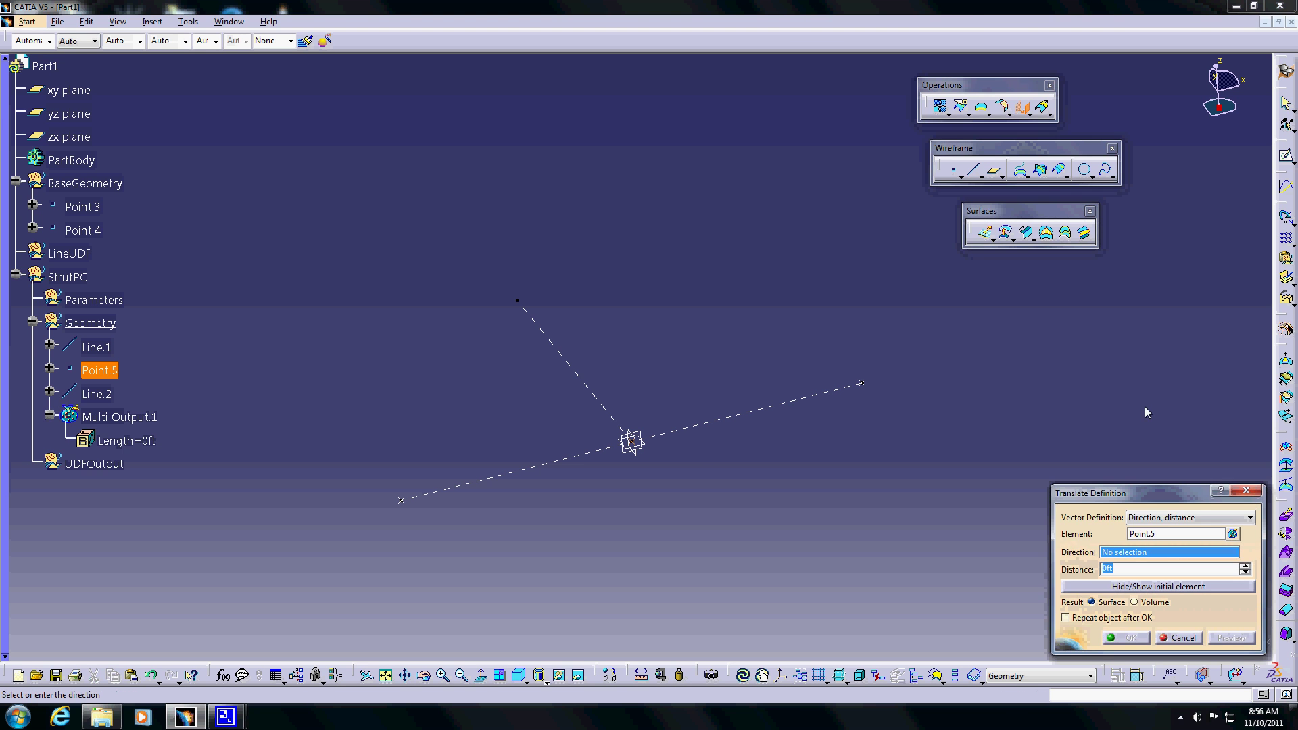
pyautogui.click(609, 414)
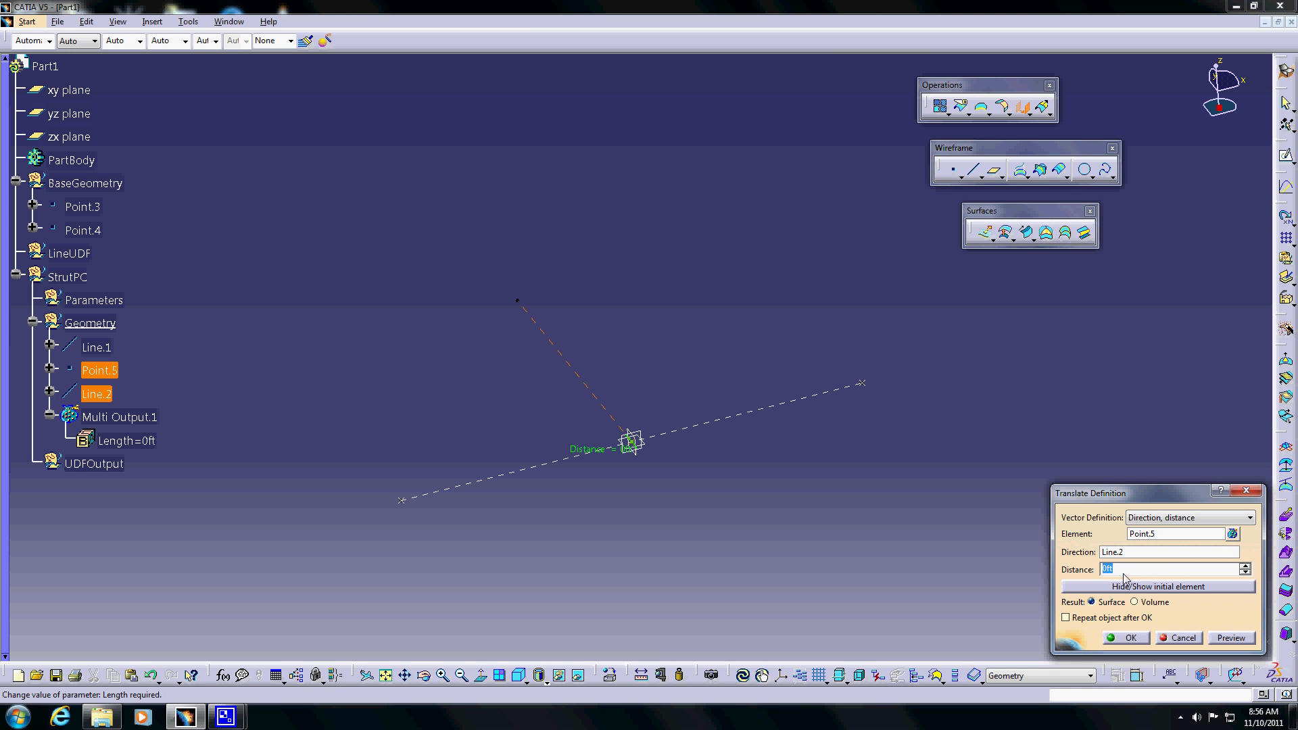
pyautogui.write('25')
pyautogui.press('Tab')
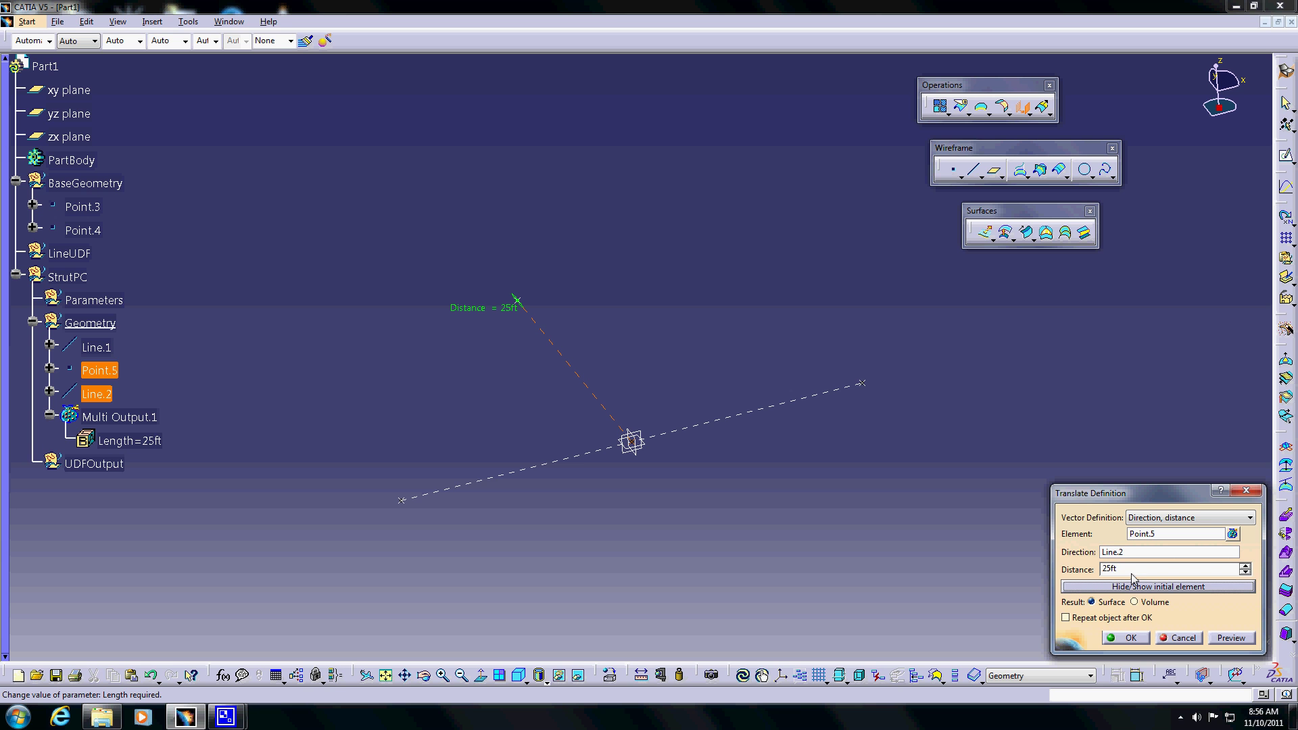
pyautogui.hotkey('shift', 'Tab')
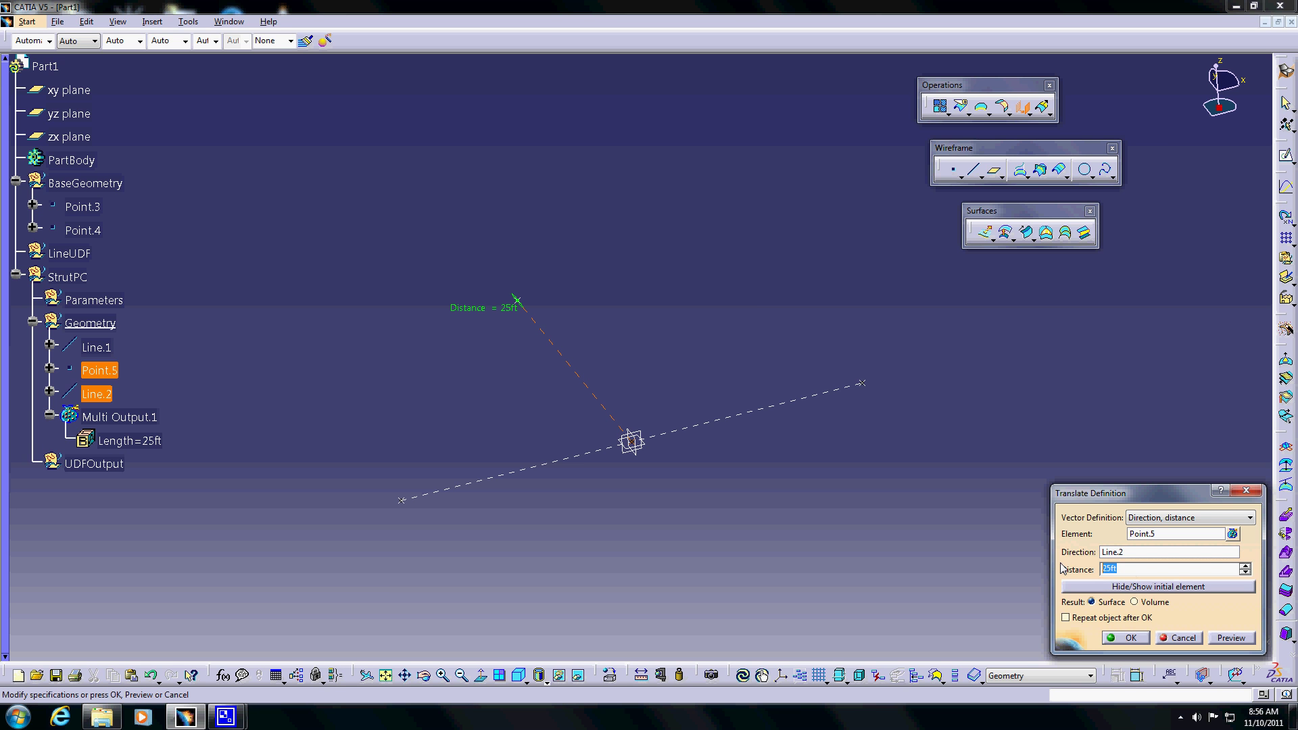
pyautogui.write('20')
pyautogui.press('Tab')
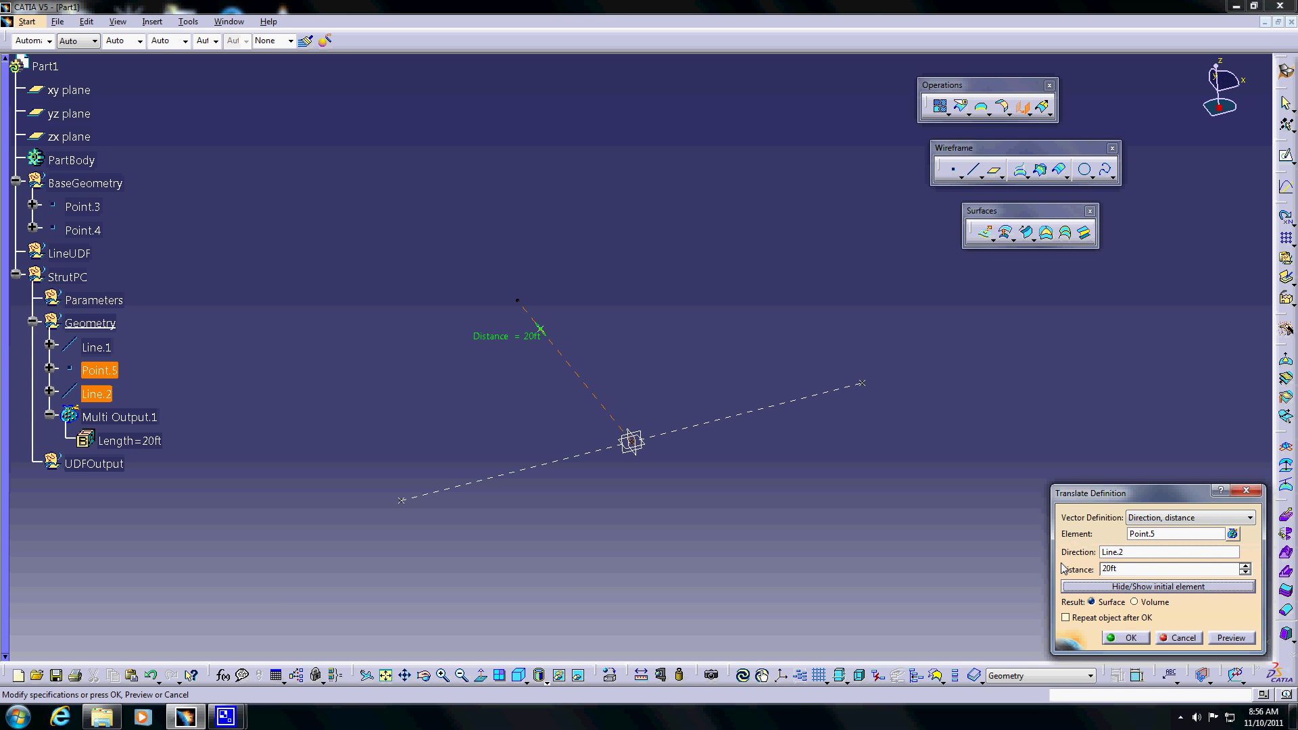
pyautogui.click(1130, 638)
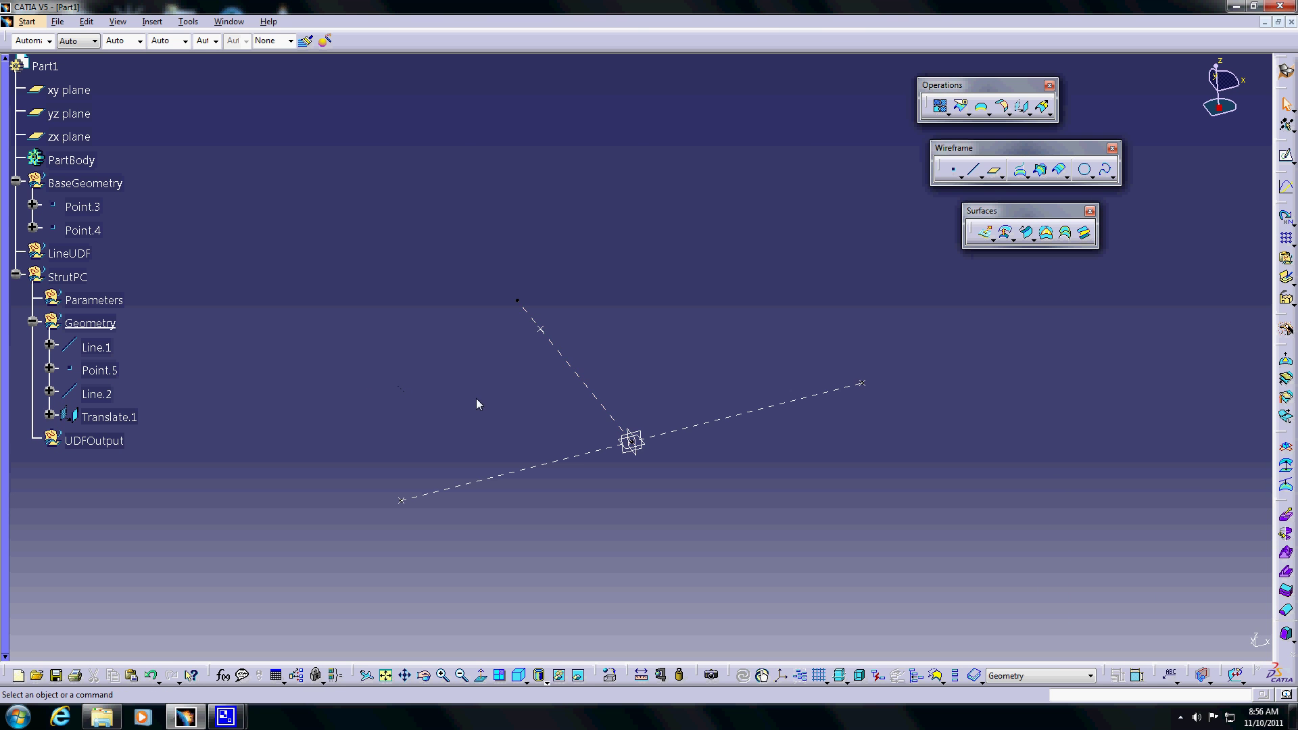
# Create a new single-value user parameter of type Length for the part.
pyautogui.moveTo(476, 399); pyautogui.dragTo(578, 395, button='middle')
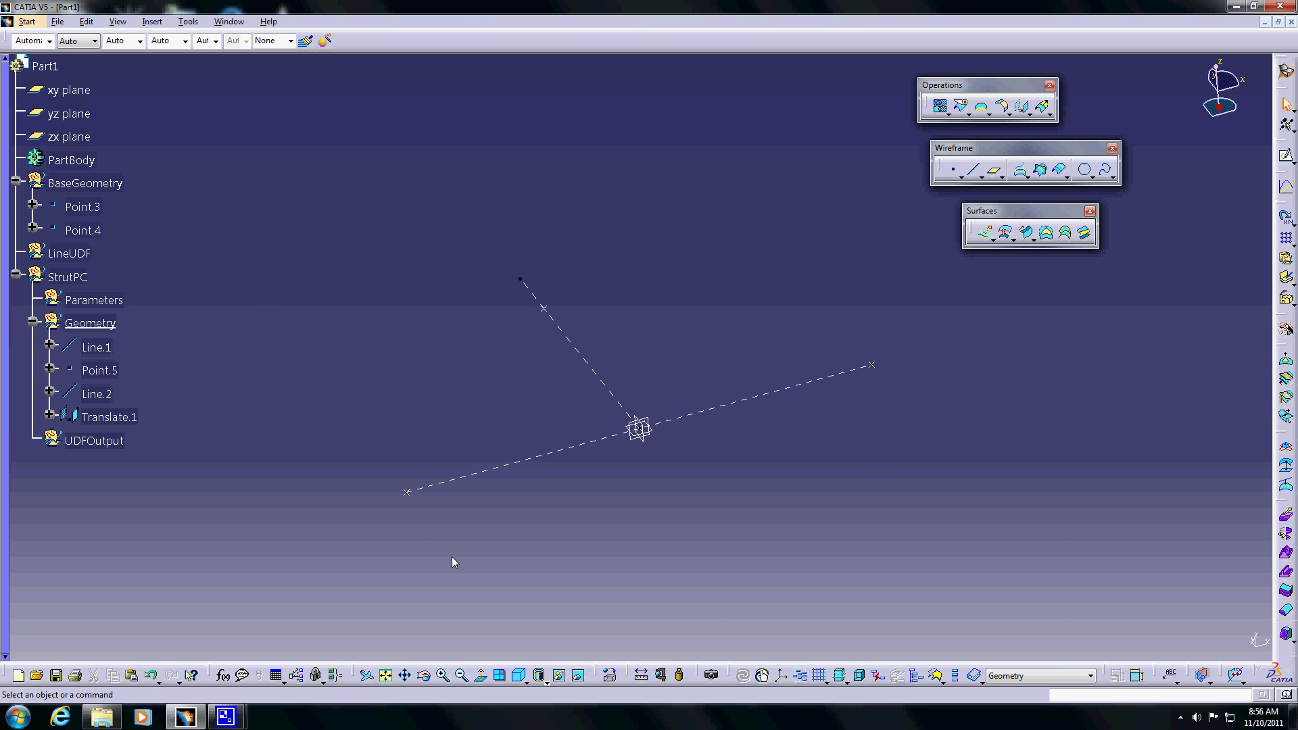
pyautogui.click(222, 675)
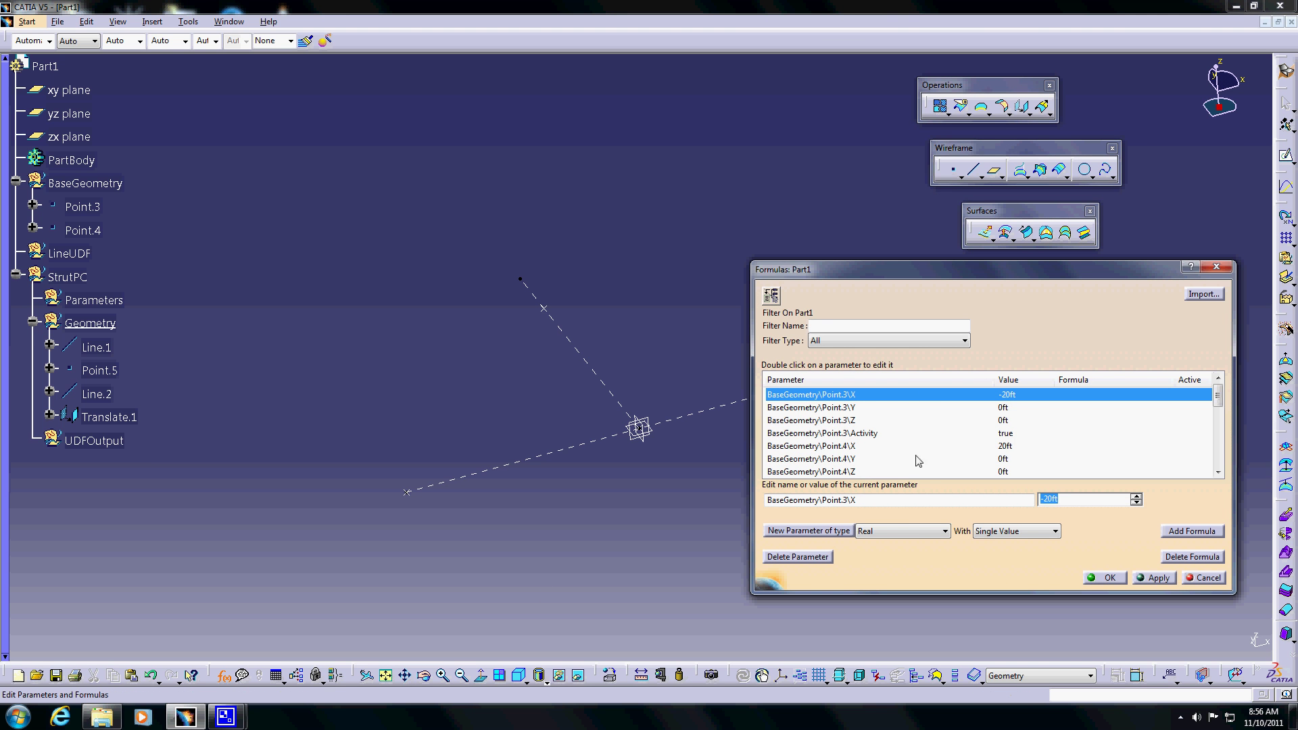
pyautogui.click(920, 533)
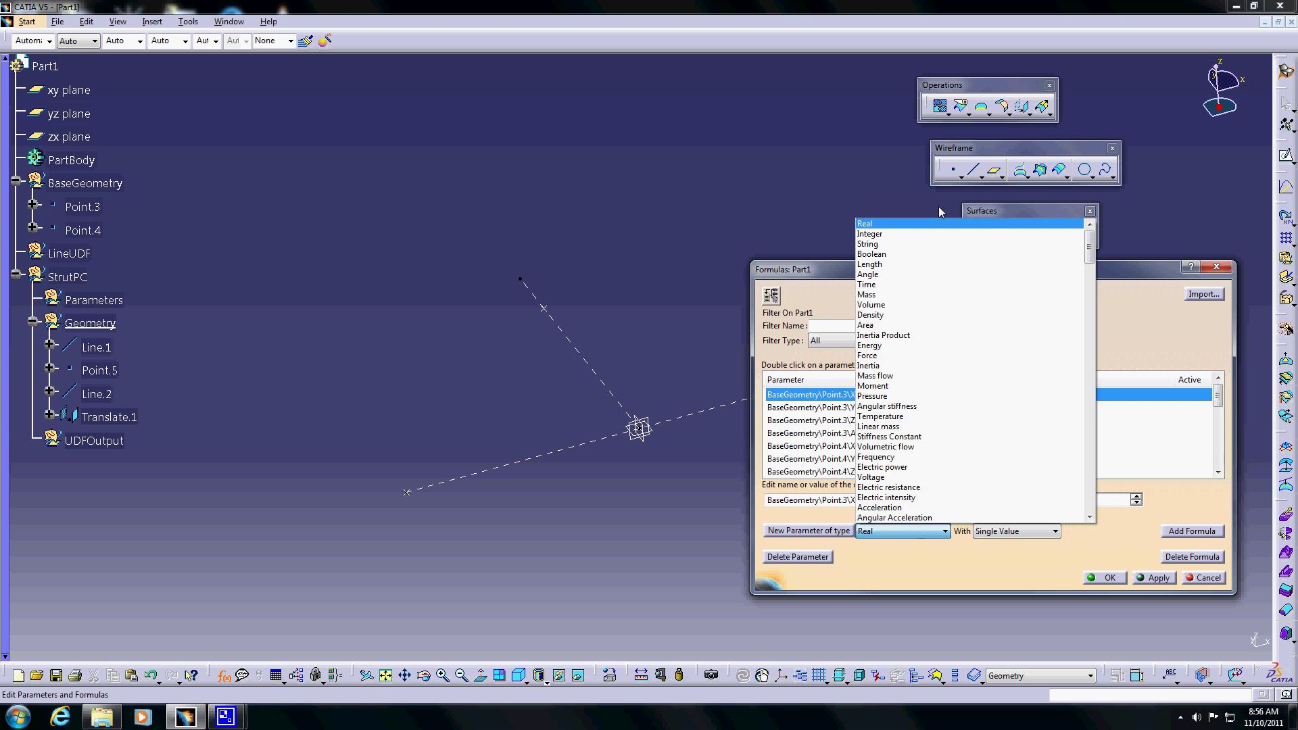
pyautogui.click(989, 269)
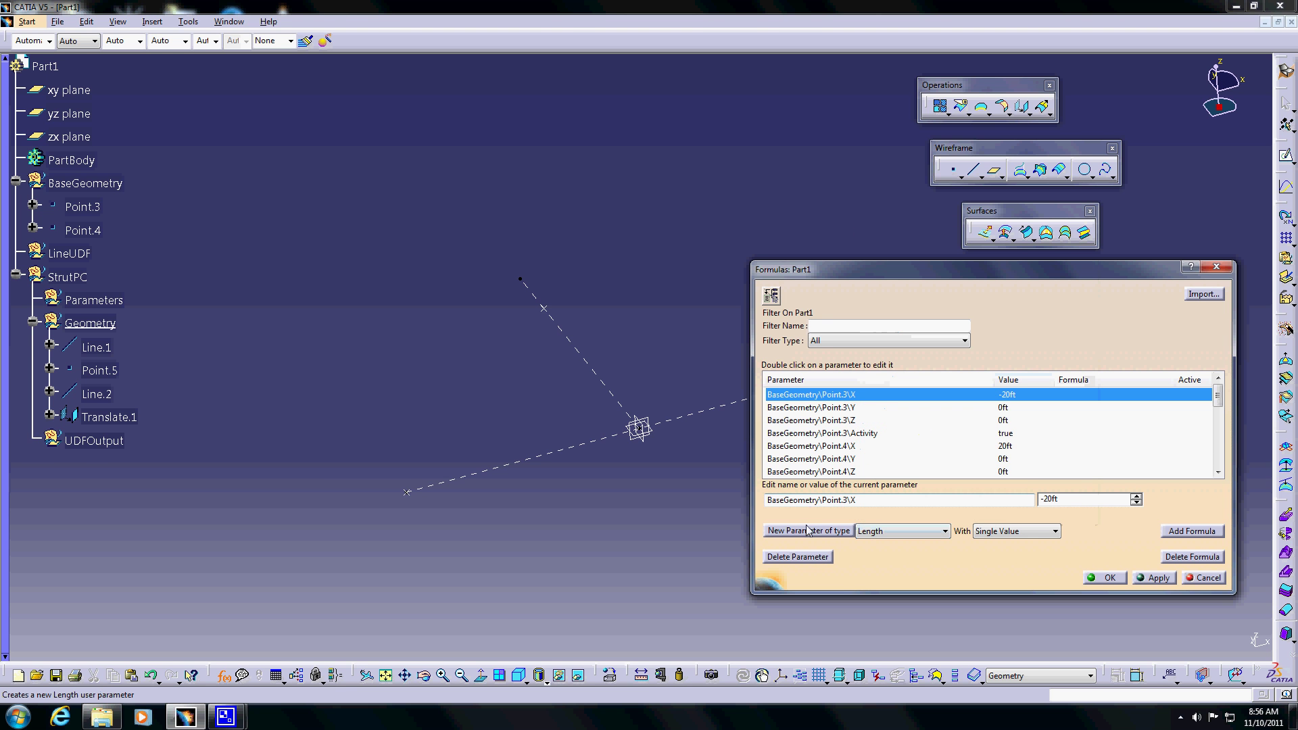
pyautogui.click(838, 533)
pyautogui.click(1102, 577)
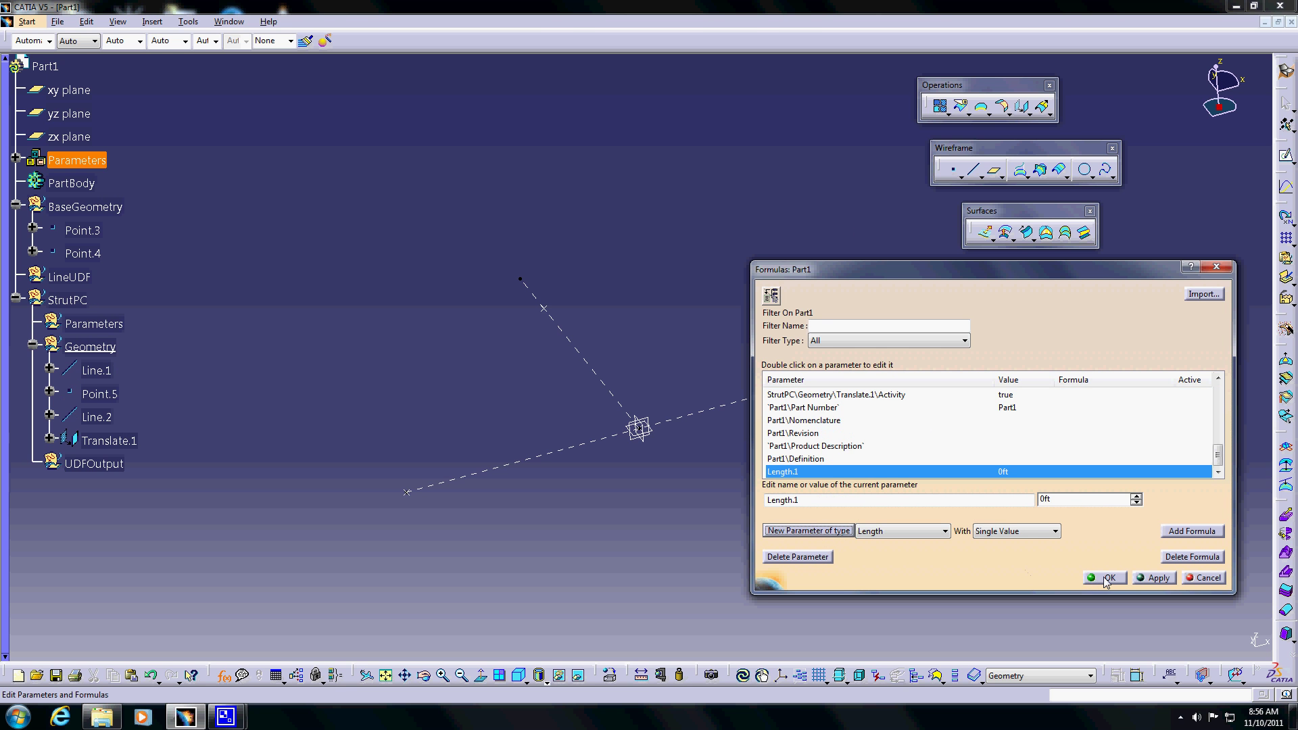
# Move the new length parameter into the Parameters geometrical set under StrutPC.
pyautogui.click(15, 158)
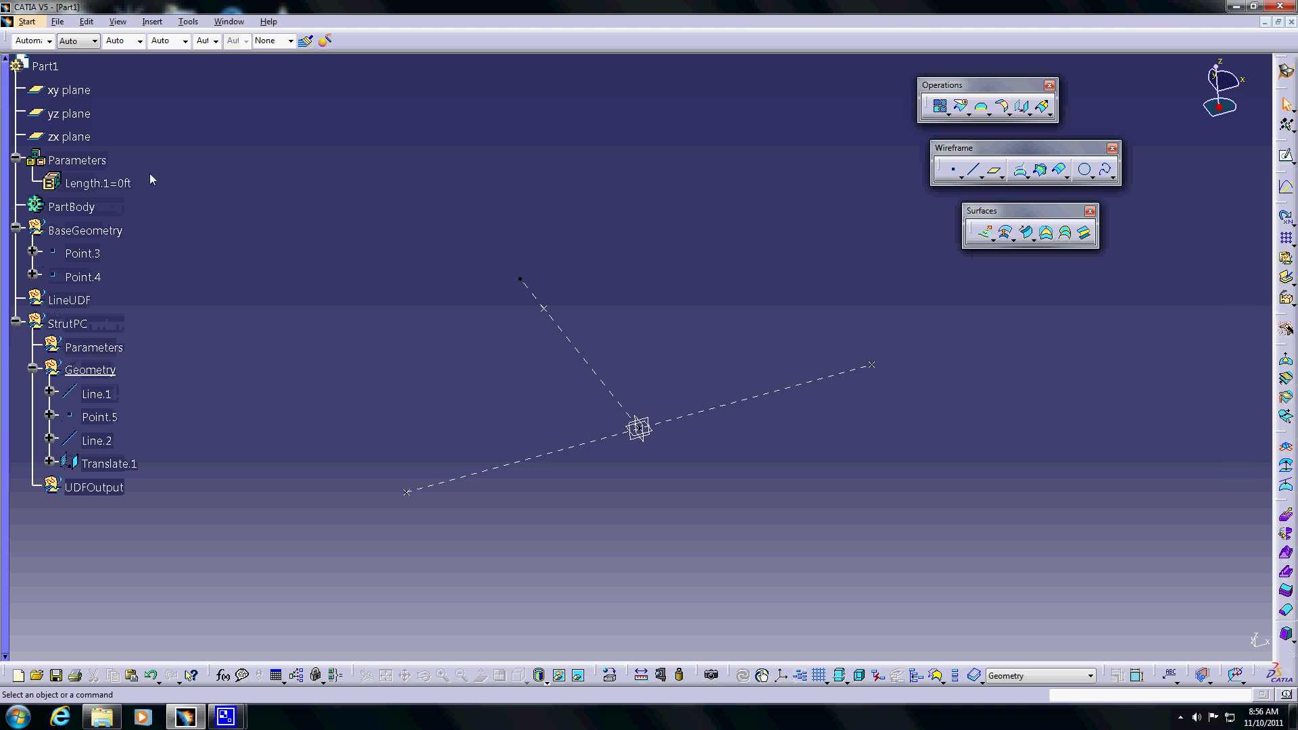
pyautogui.click(107, 184)
pyautogui.moveTo(104, 371); pyautogui.dragTo(95, 348)
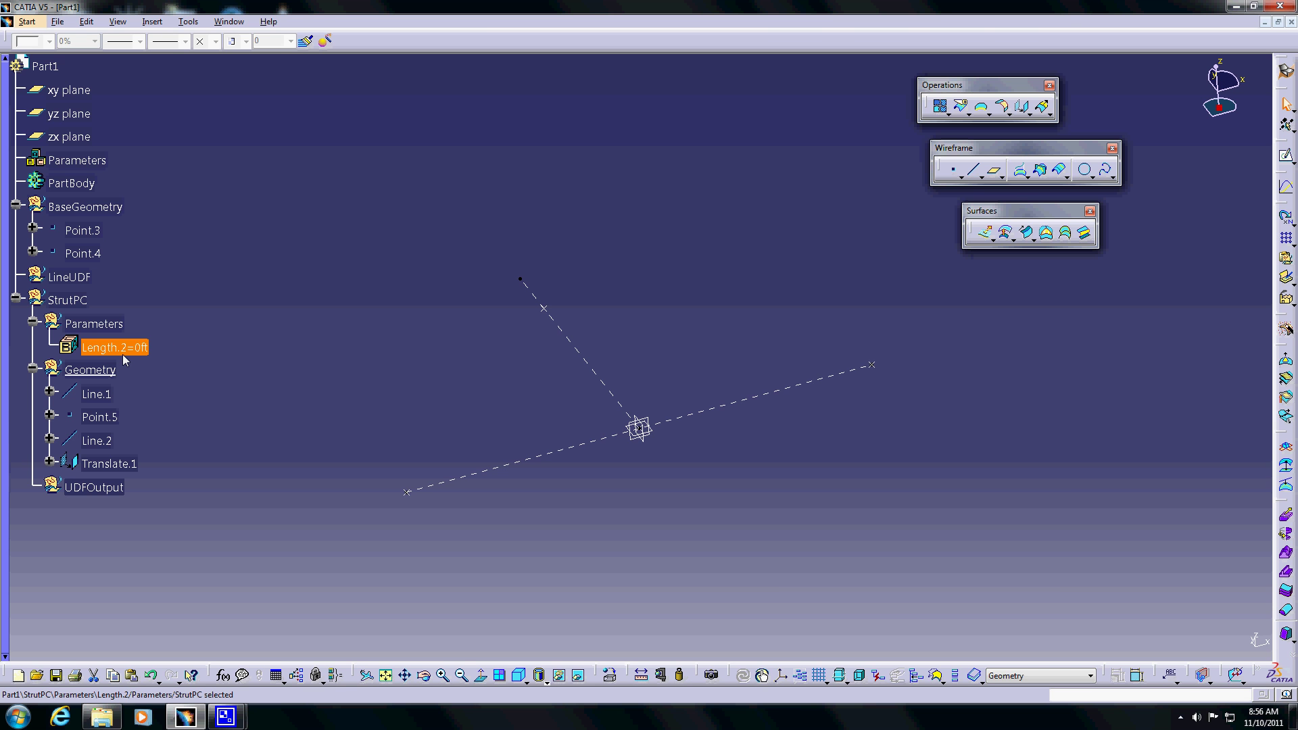
# Rename the moved length parameter TranslateLength and set its value to 20 ft.
pyautogui.hotkey('alt', 'Return')
pyautogui.moveTo(880, 300); pyautogui.dragTo(797, 290)
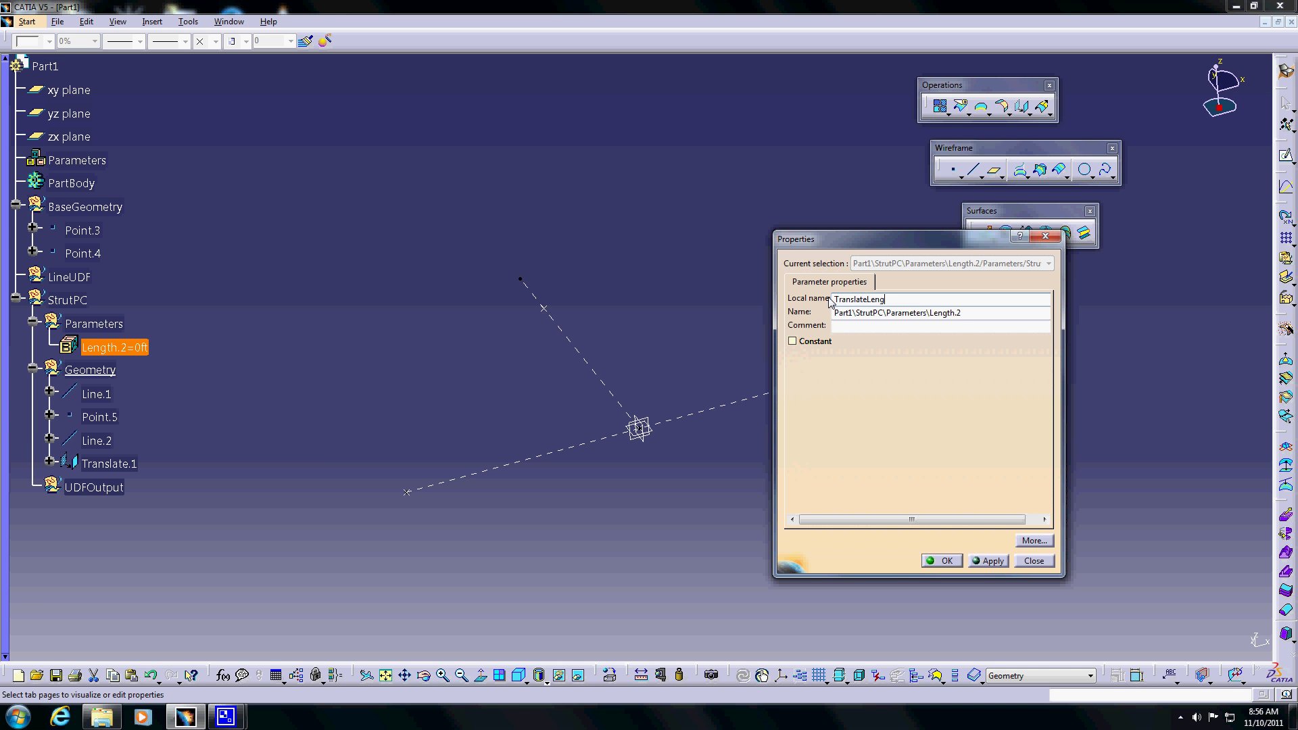
pyautogui.press('Return')
pyautogui.doubleClick(135, 348)
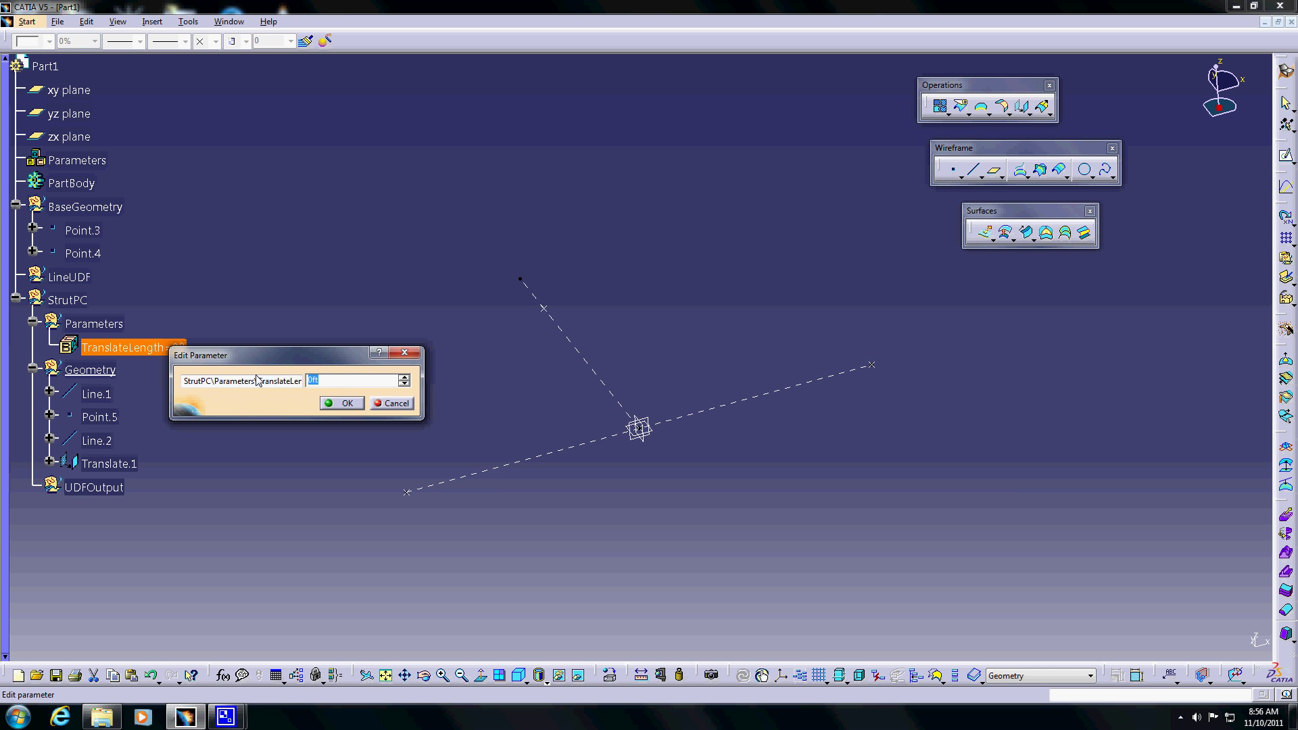
pyautogui.click(341, 403)
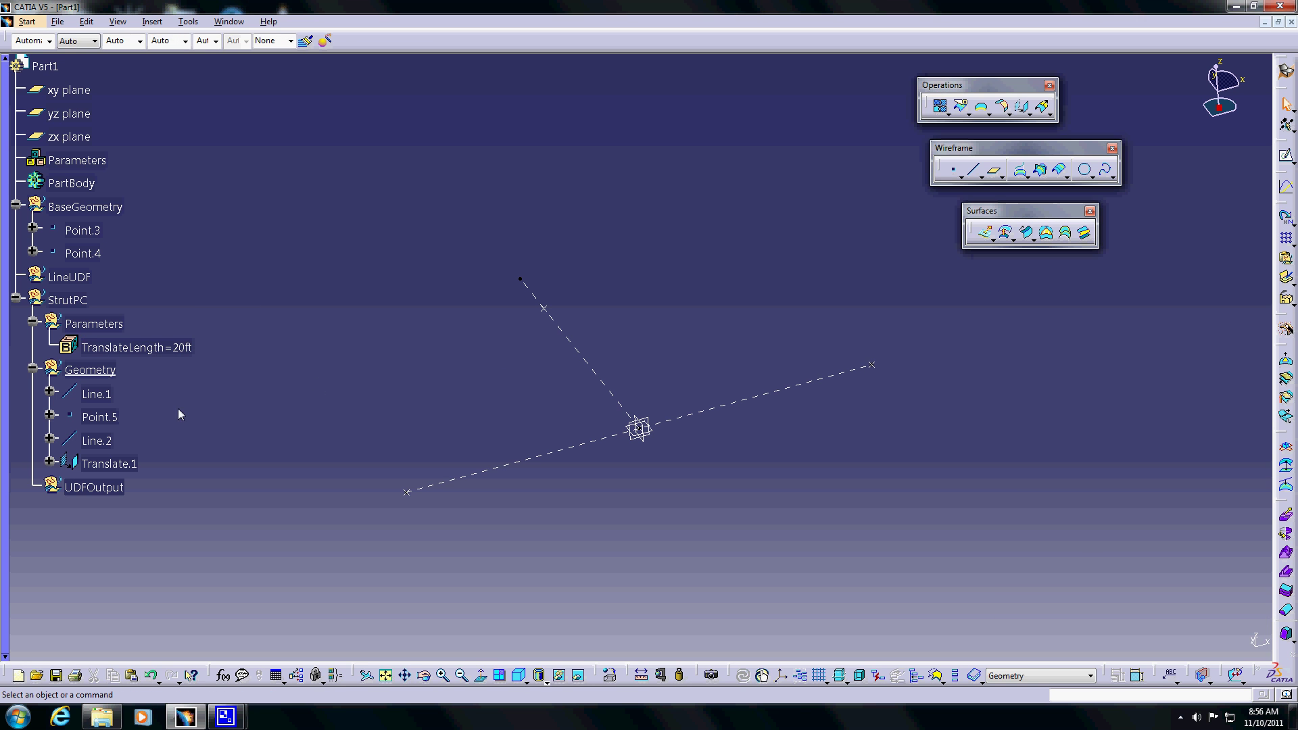
pyautogui.click(110, 466)
pyautogui.rightClick(113, 468)
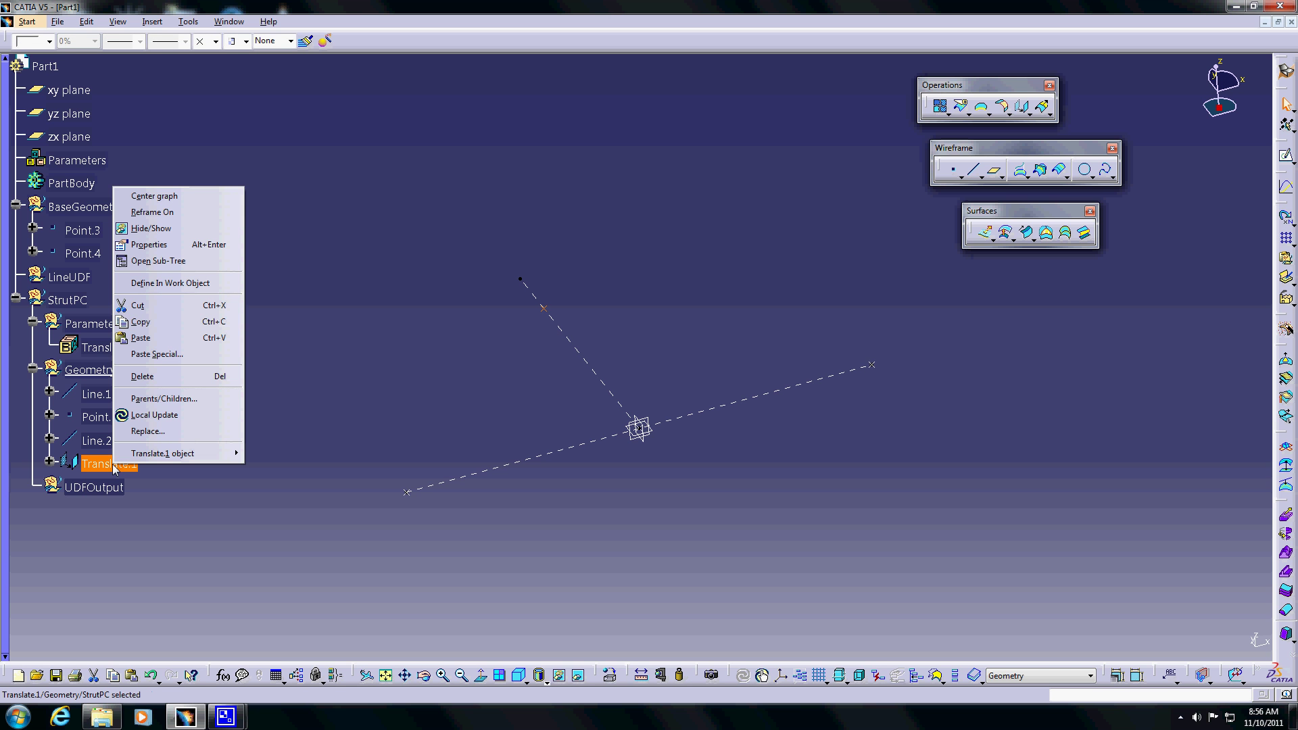
pyautogui.click(180, 496)
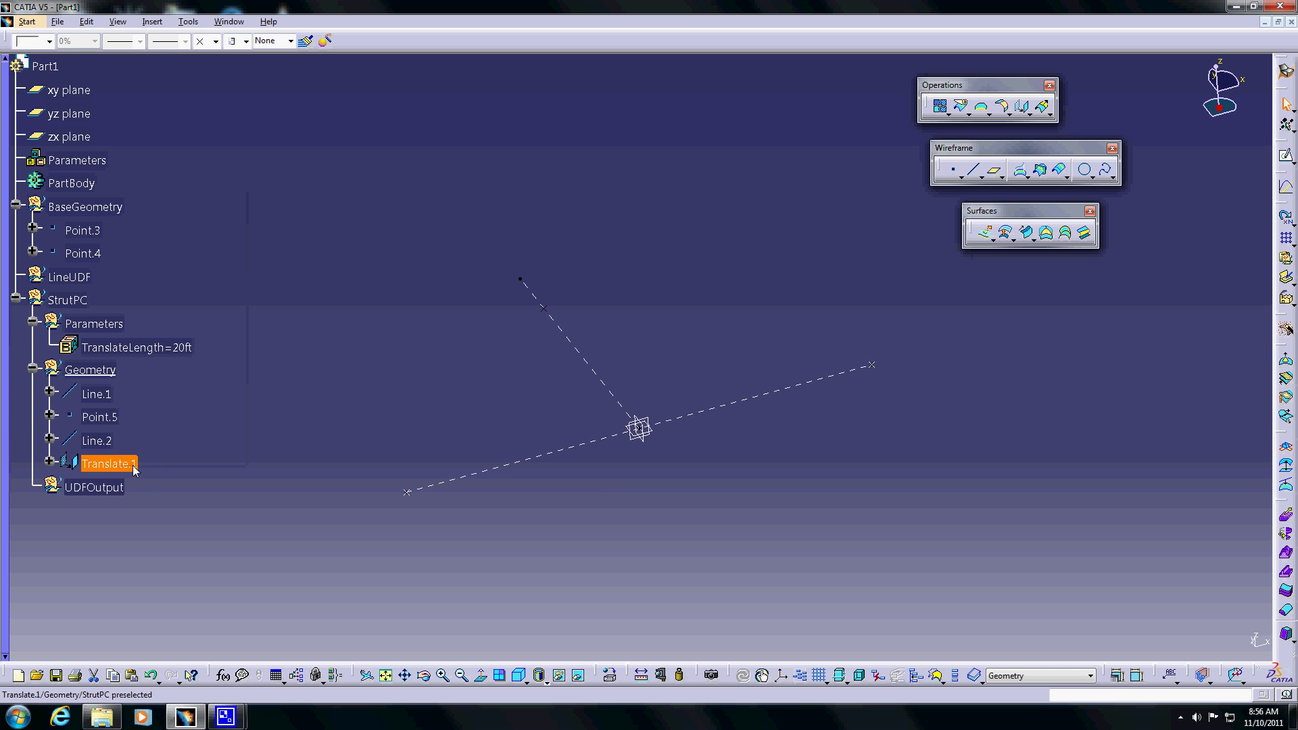
# Drive the distance of Translate.1 with a formula equal to the TranslateLength parameter in StrutPC.
pyautogui.doubleClick(133, 467)
pyautogui.moveTo(1097, 499); pyautogui.dragTo(756, 284)
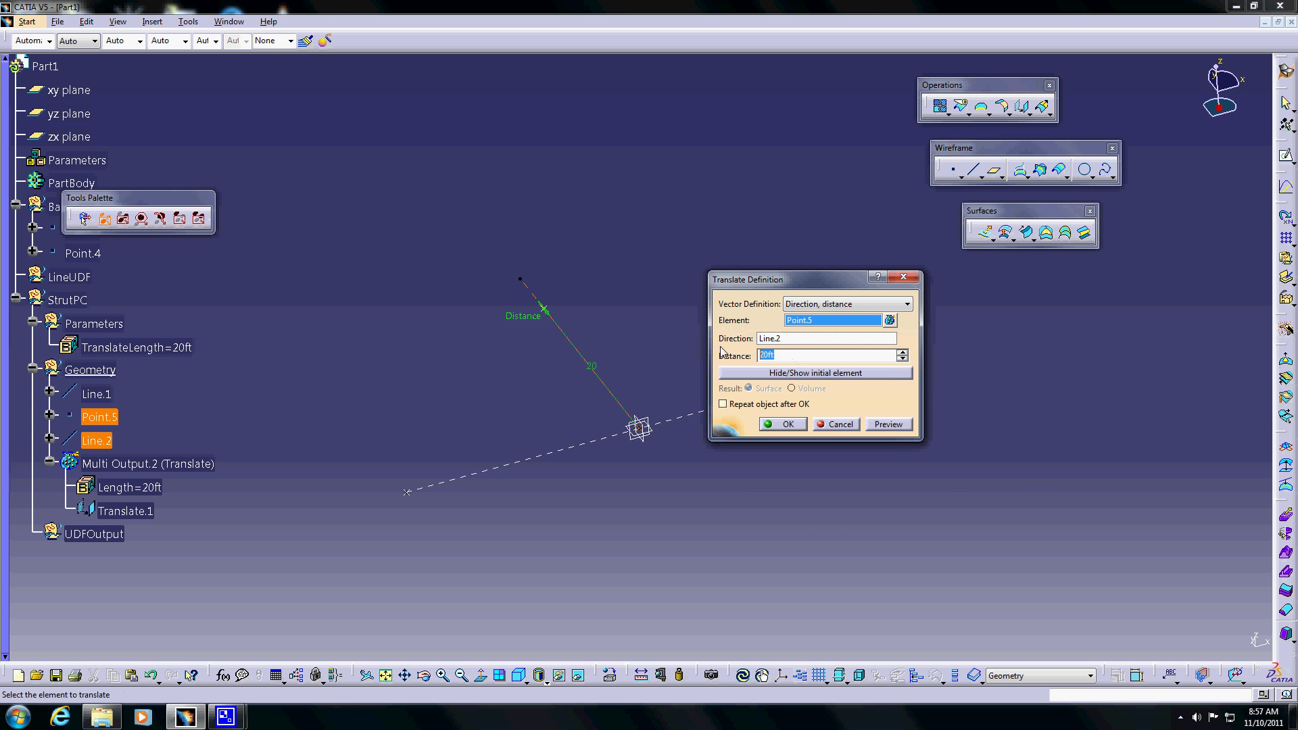
pyautogui.rightClick(766, 356)
pyautogui.click(774, 361)
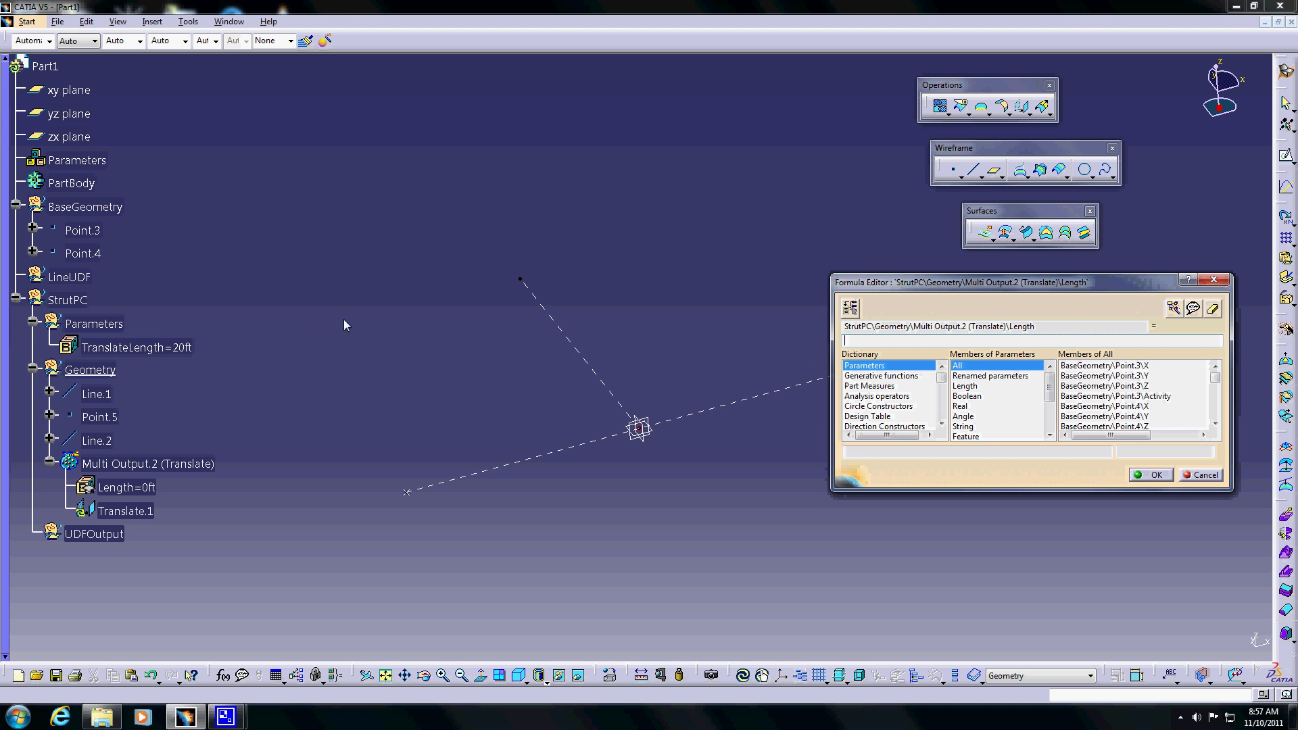
pyautogui.click(161, 346)
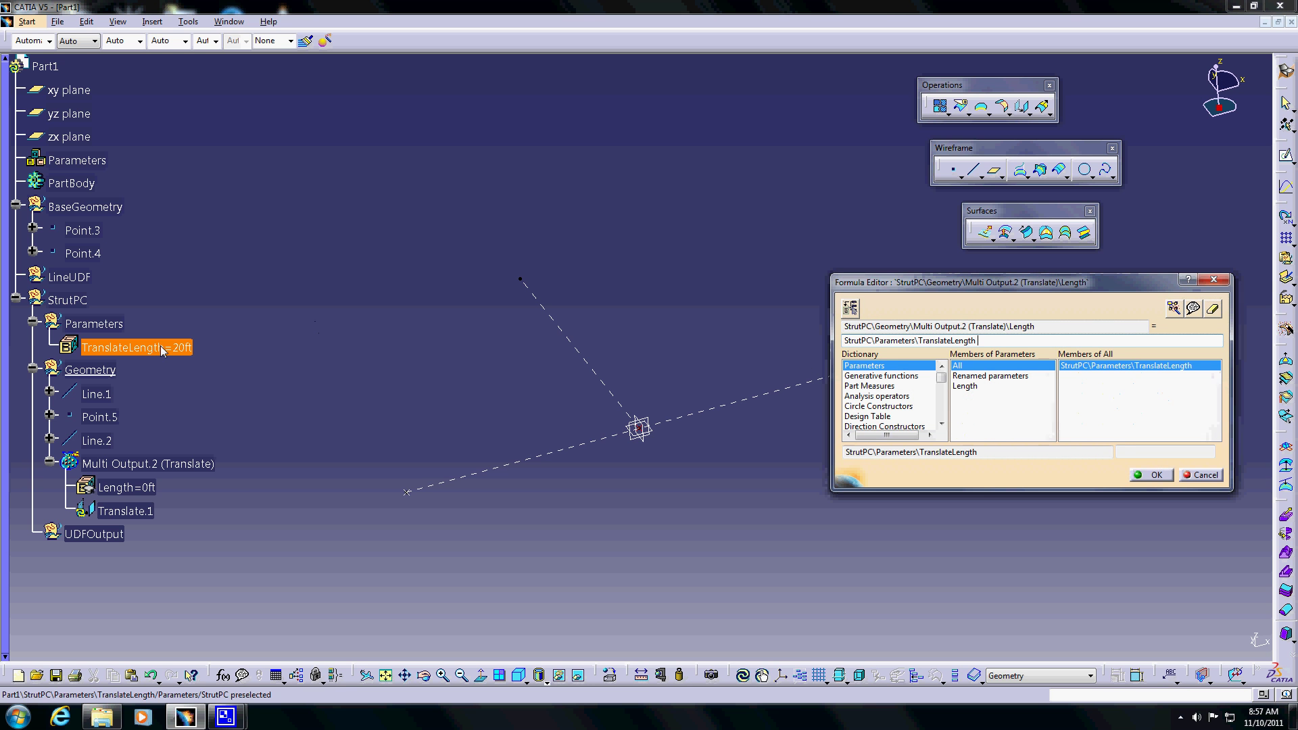
pyautogui.click(1156, 475)
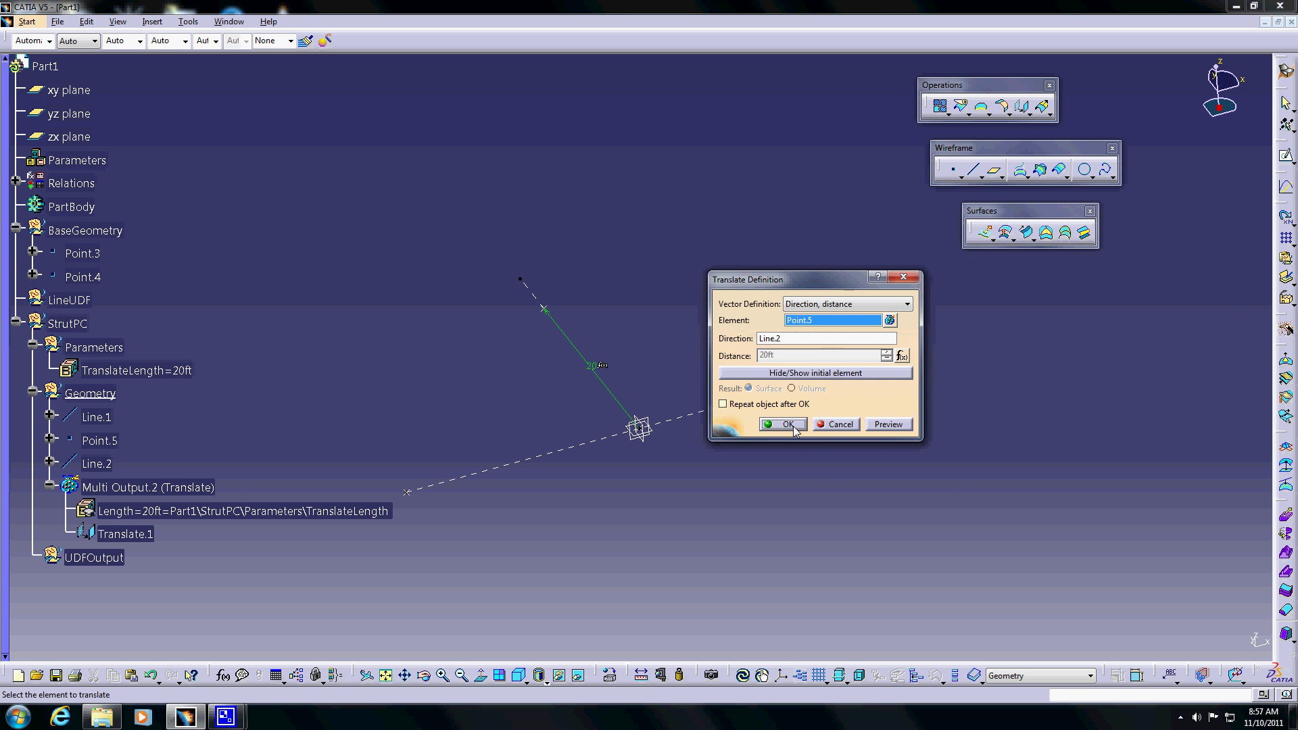
pyautogui.click(786, 425)
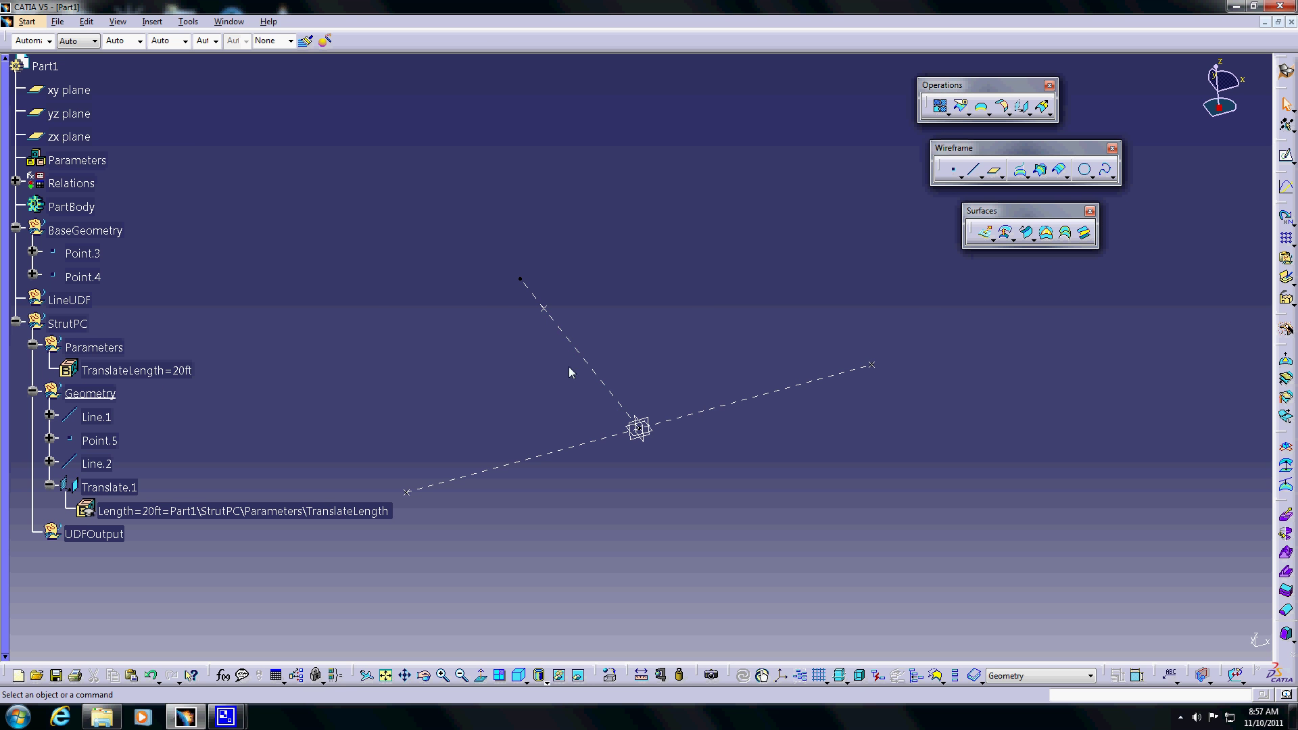
# Move the translate distance formula from Relations into the Parameters set under StrutPC.
pyautogui.moveTo(613, 382); pyautogui.dragTo(676, 419, button='middle')
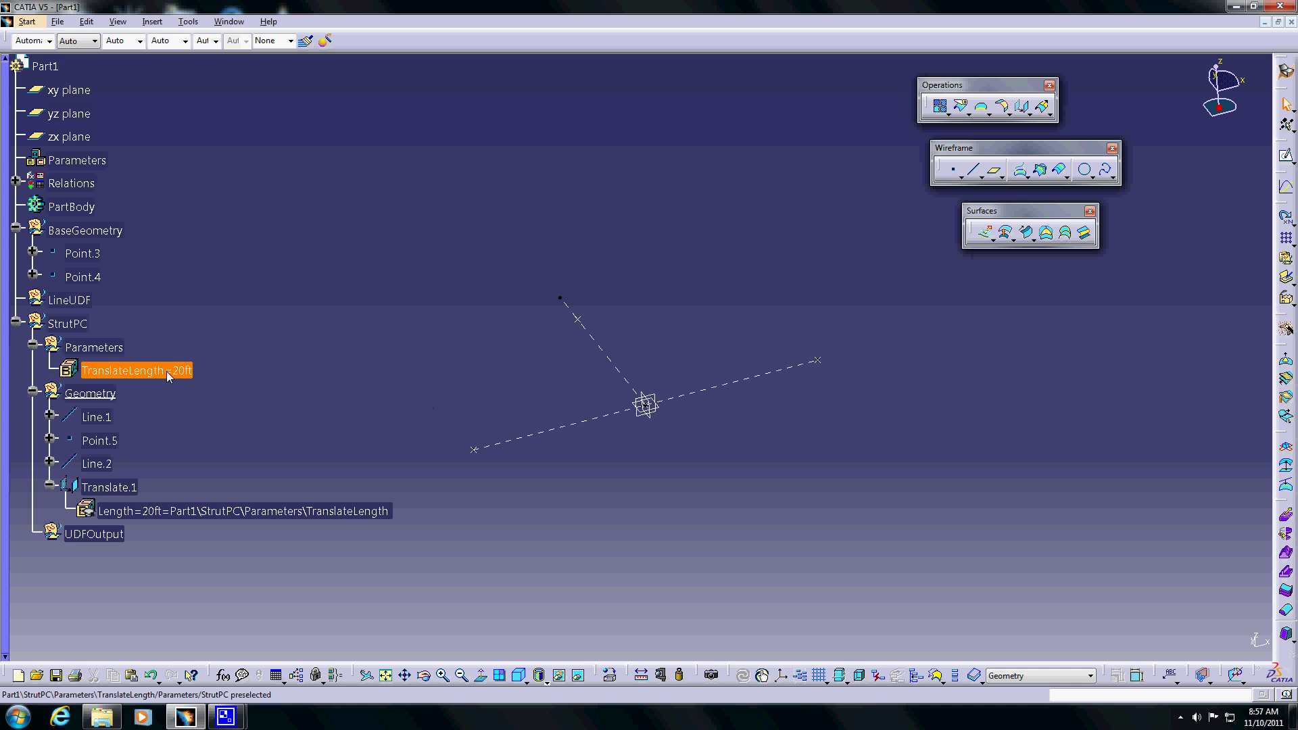
pyautogui.click(16, 181)
pyautogui.click(214, 207)
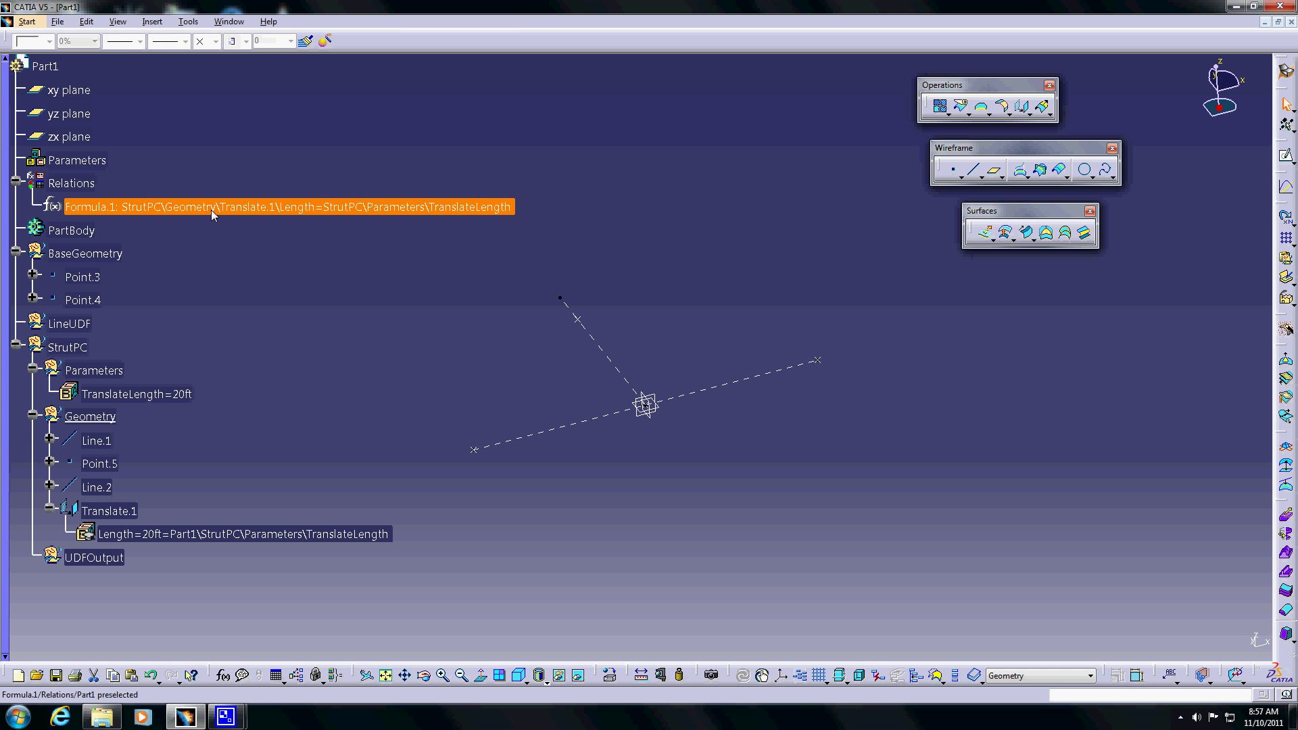
pyautogui.moveTo(107, 361); pyautogui.dragTo(108, 371)
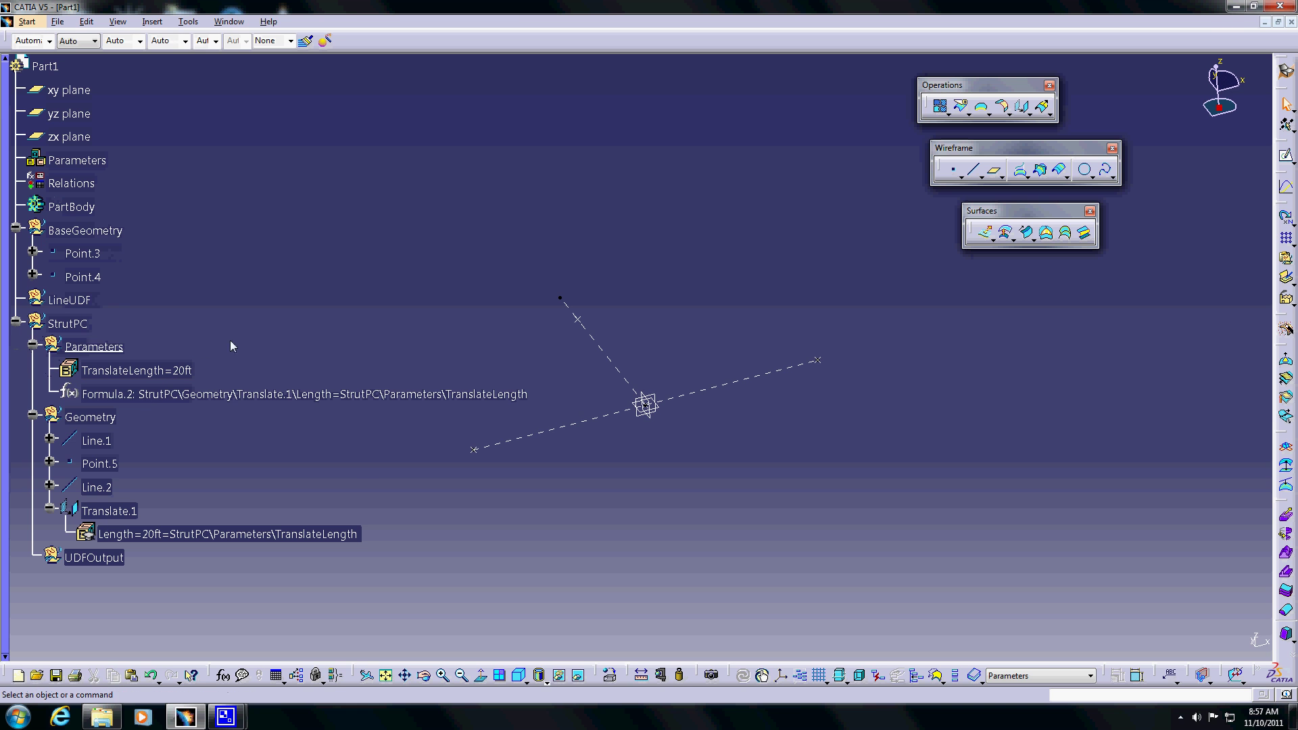
# Set the TranslateLength parameter to 15 ft and collapse the Parameters and Translate.1 branches of the tree.
pyautogui.click(32, 345)
pyautogui.click(94, 346)
pyautogui.click(33, 345)
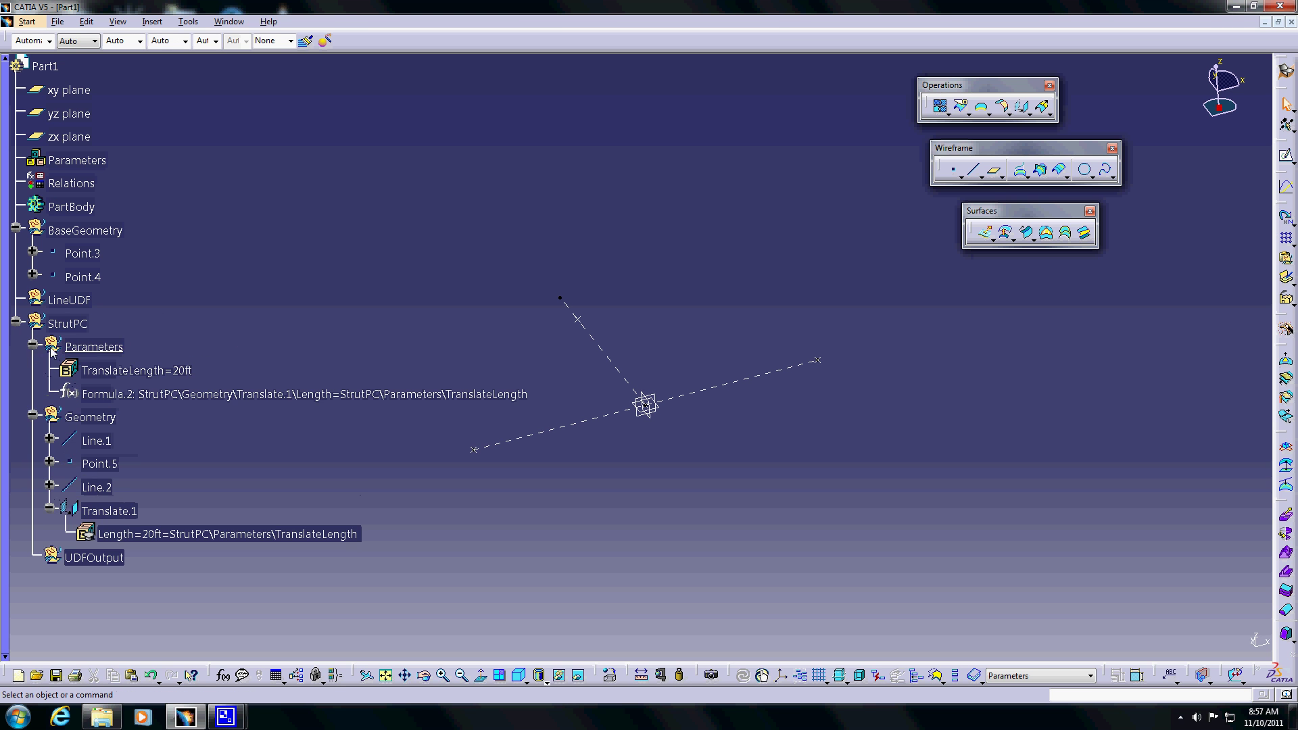
pyautogui.doubleClick(137, 374)
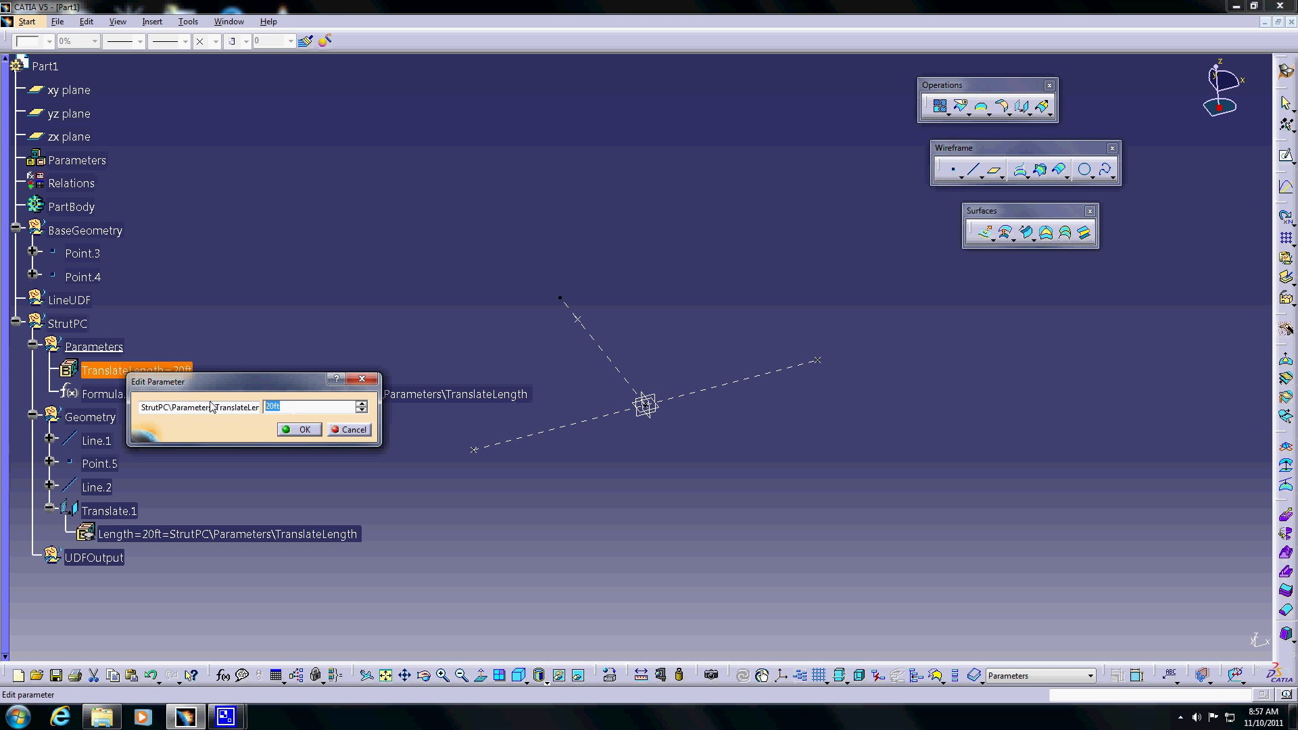
pyautogui.write('15ft')
pyautogui.click(320, 431)
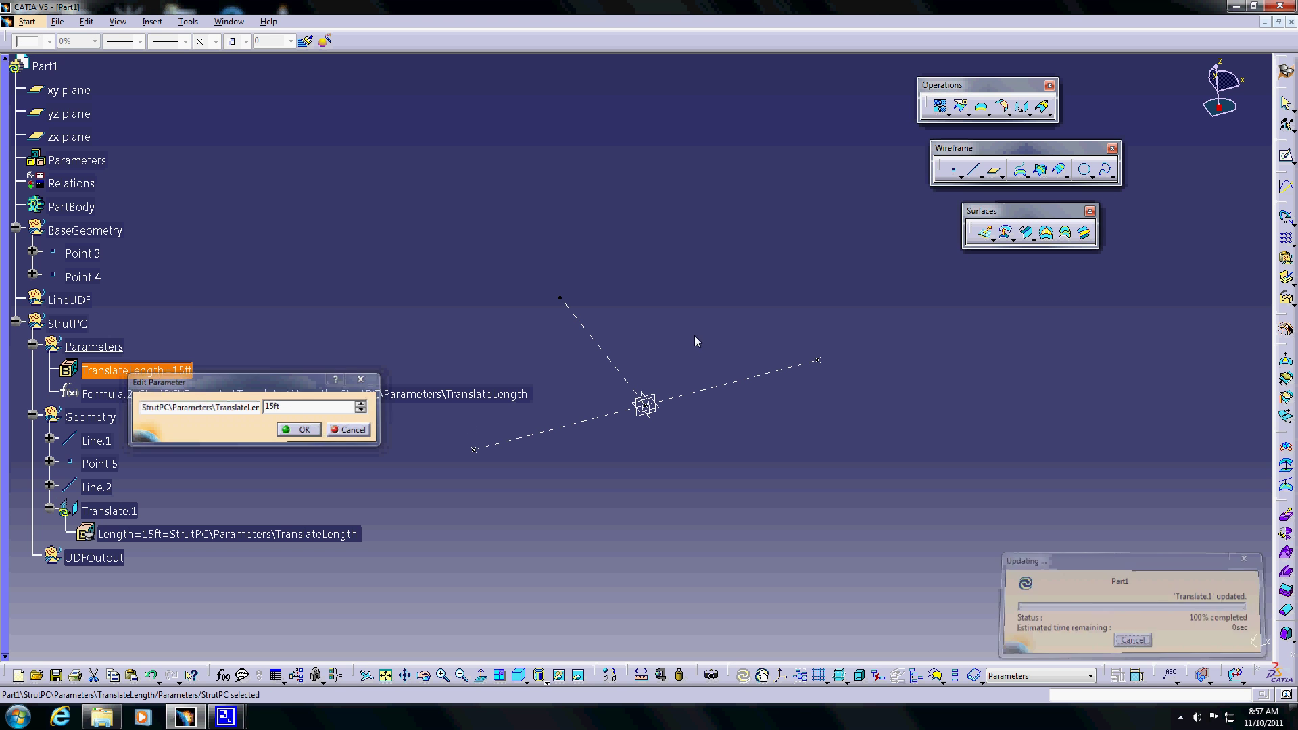
pyautogui.click(32, 345)
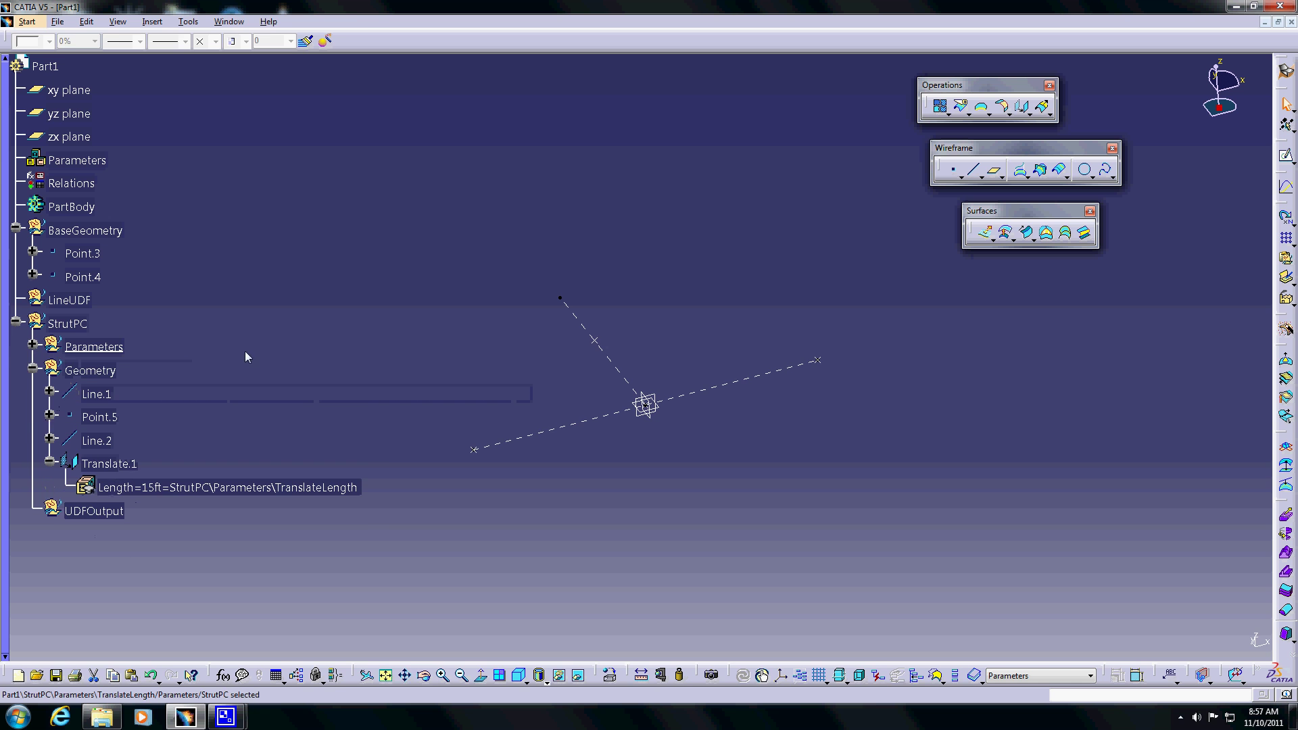
pyautogui.click(50, 461)
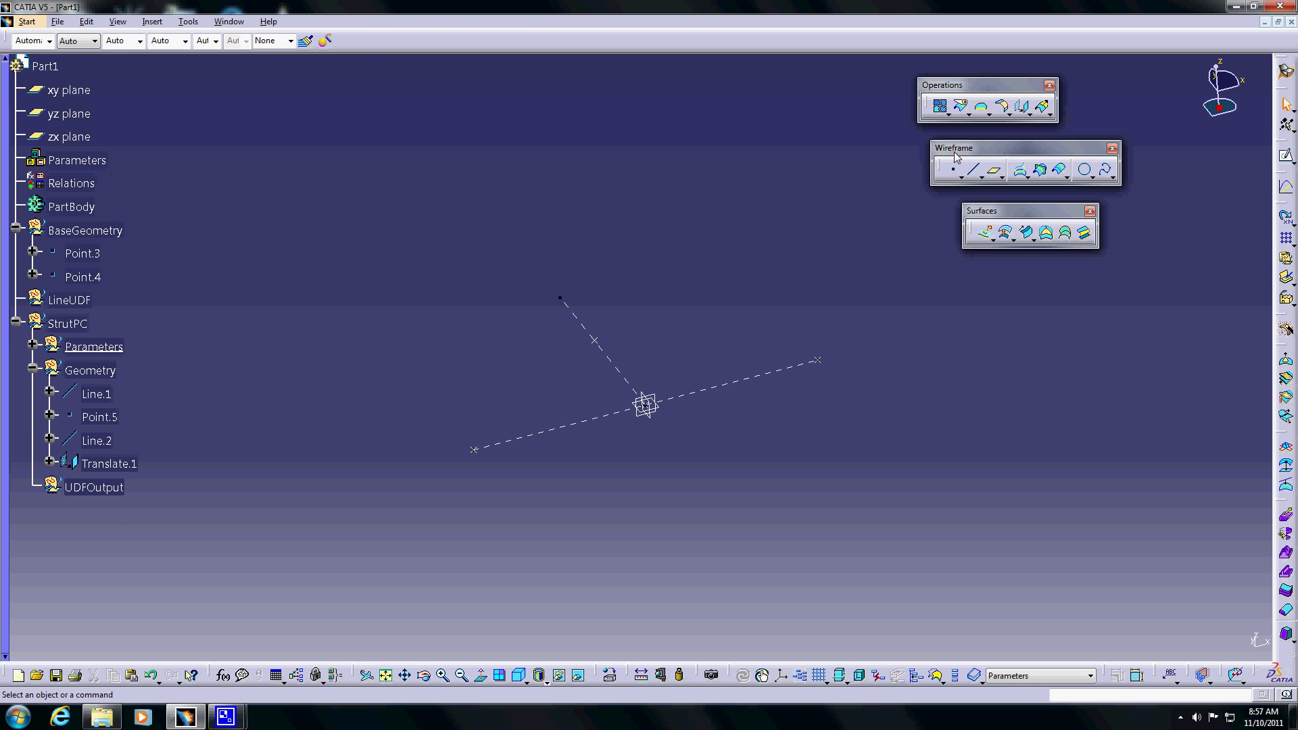
# Create a Three points circle arc running from Point.3 through Translate.1 to Point.4.
pyautogui.click(1085, 171)
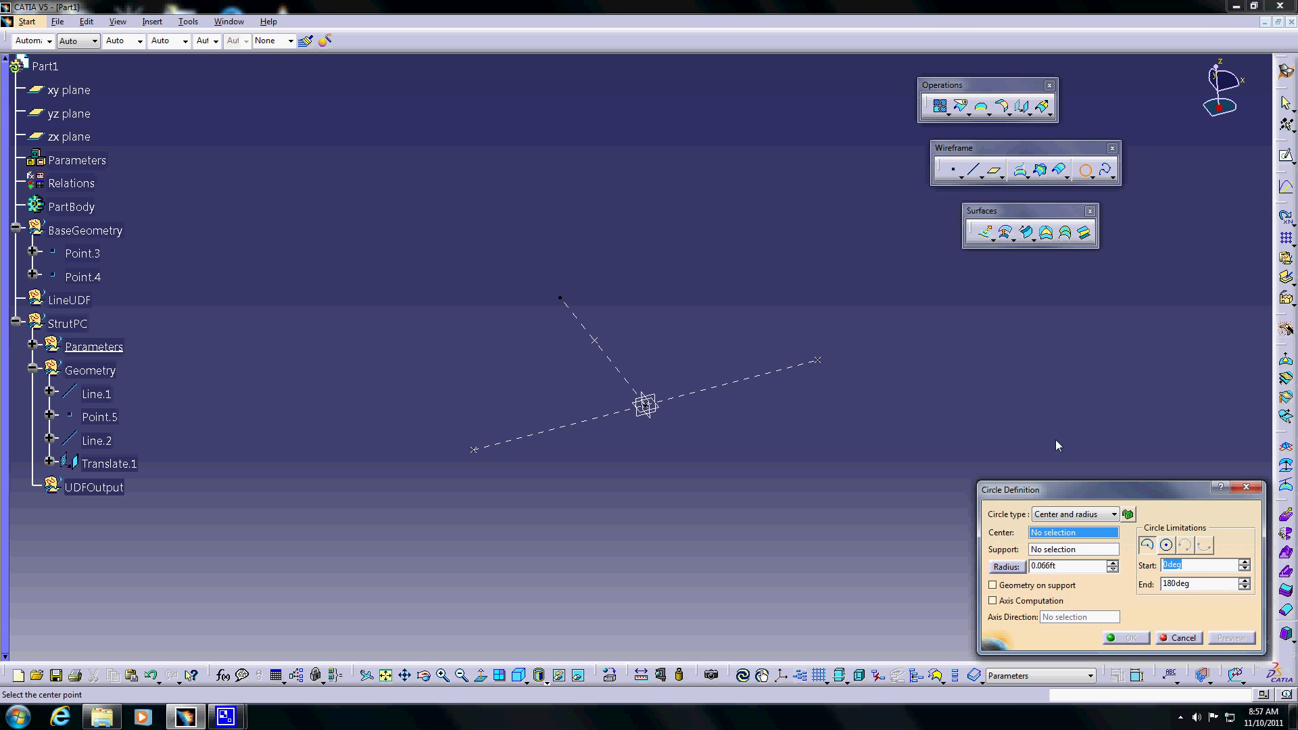
pyautogui.moveTo(1077, 492); pyautogui.dragTo(985, 141)
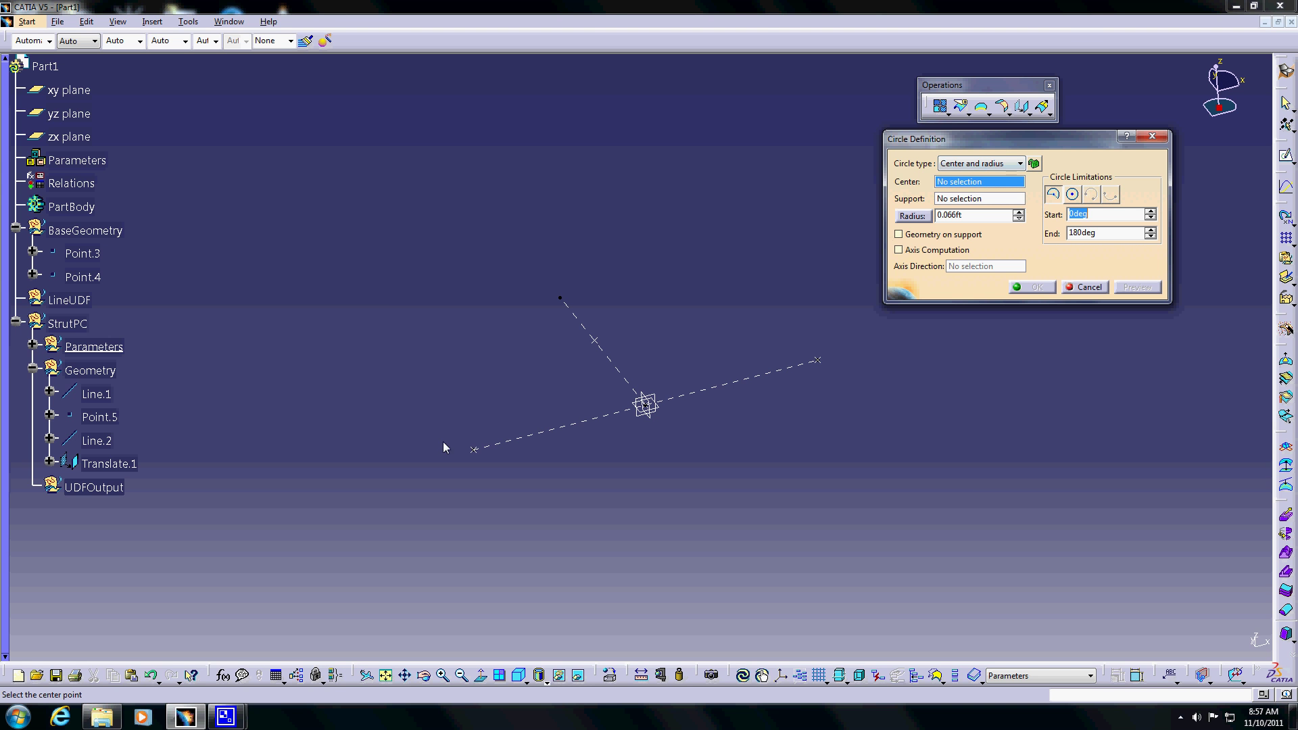
pyautogui.click(215, 604)
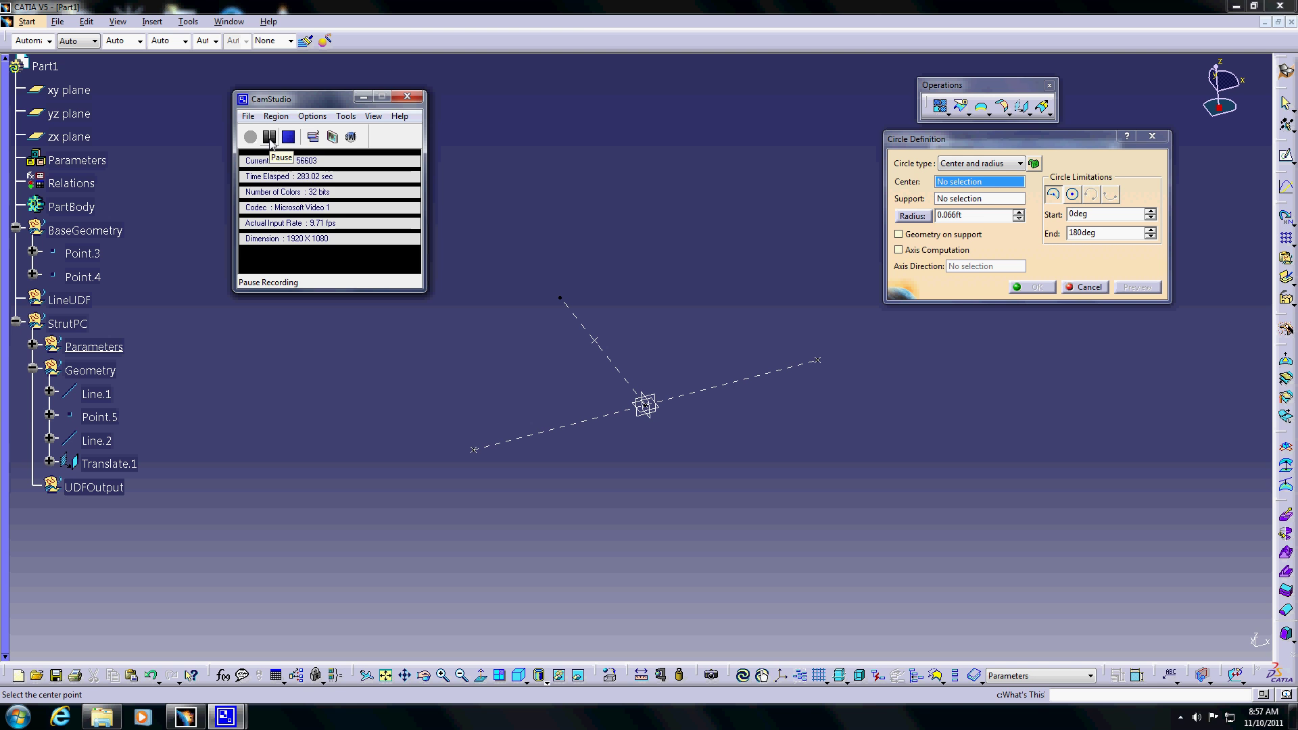
pyautogui.click(603, 21)
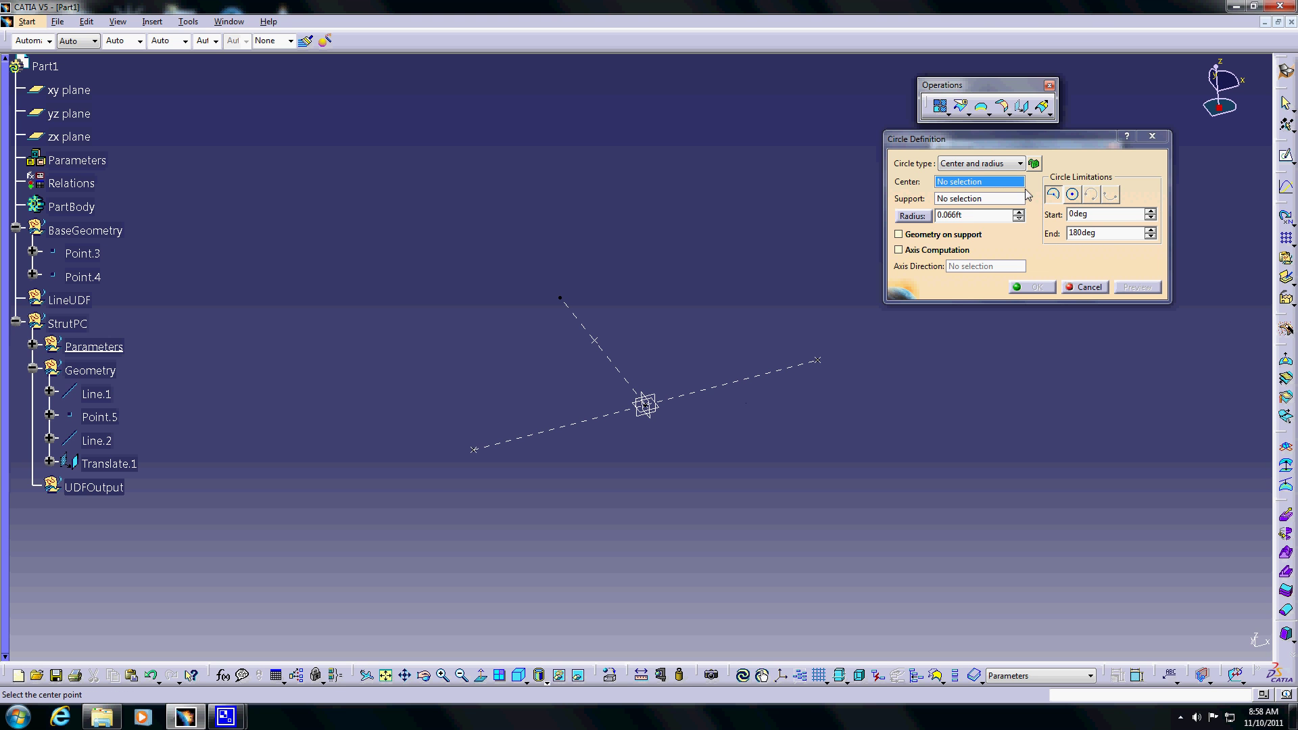
pyautogui.click(1019, 163)
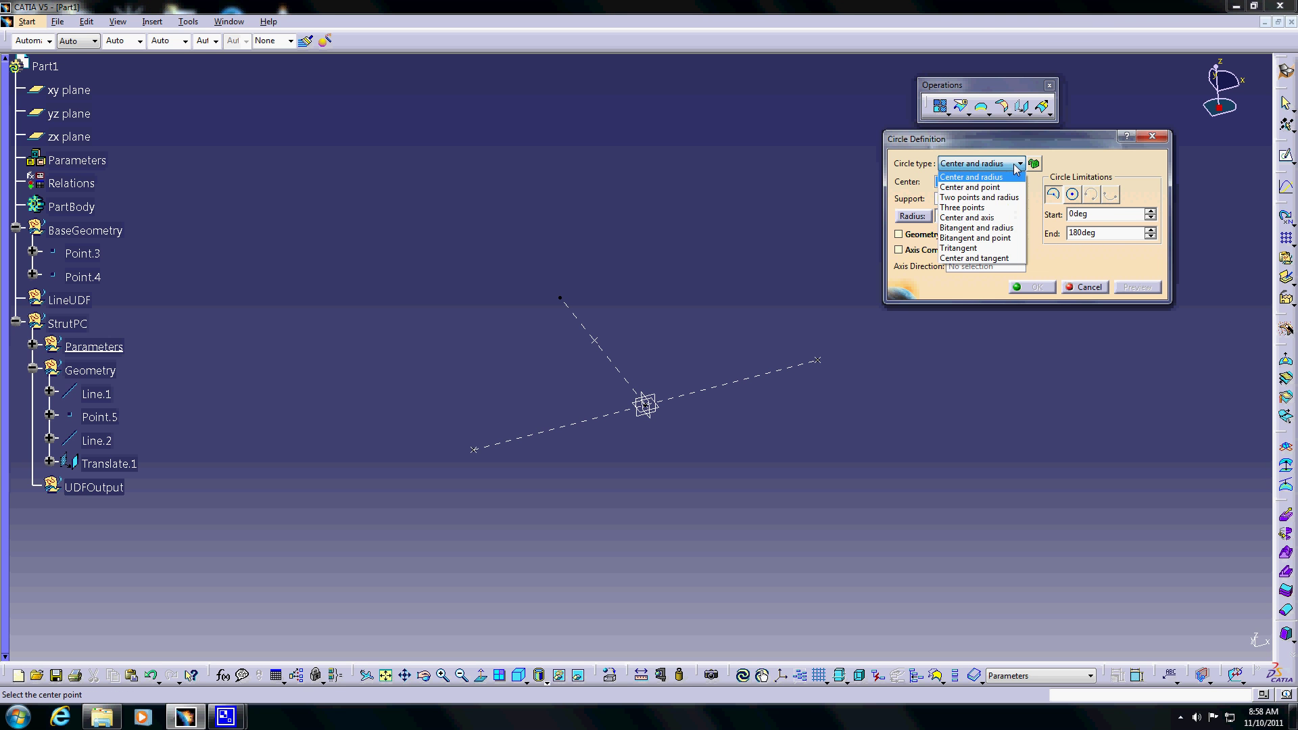
pyautogui.click(984, 208)
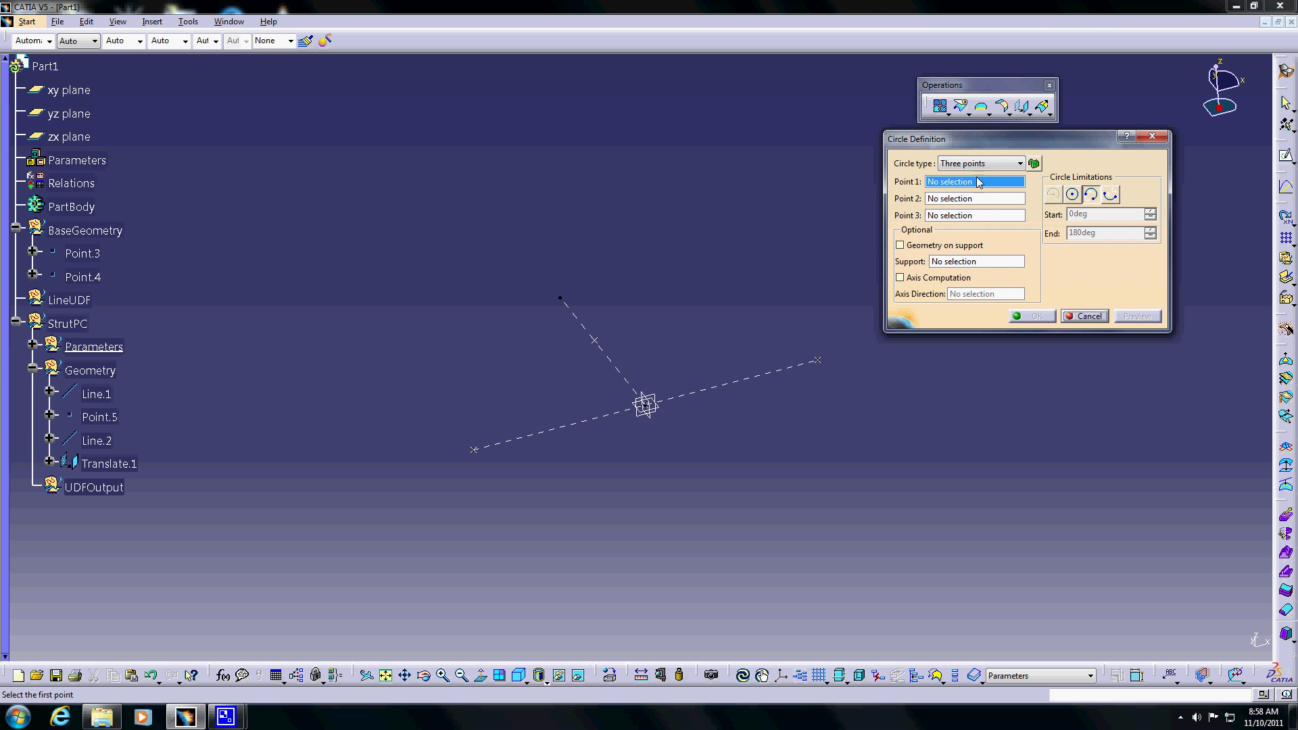
pyautogui.click(474, 449)
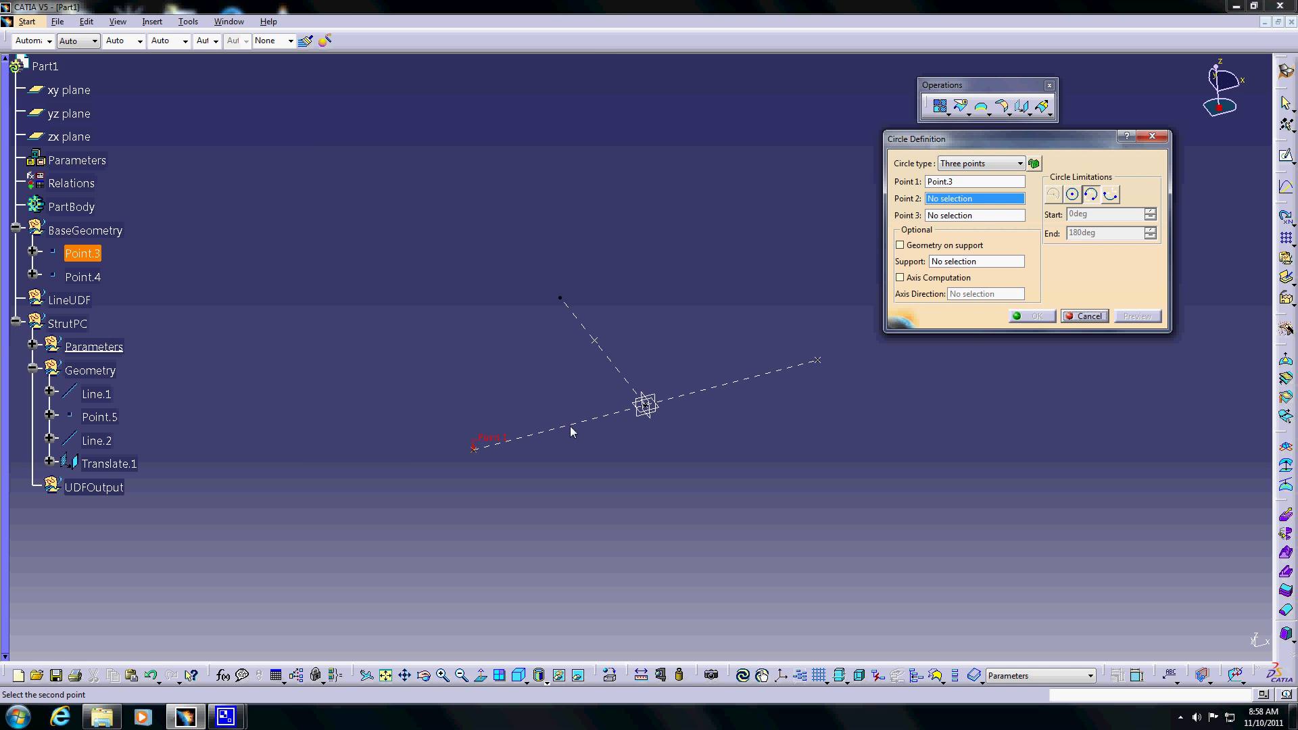
pyautogui.click(594, 339)
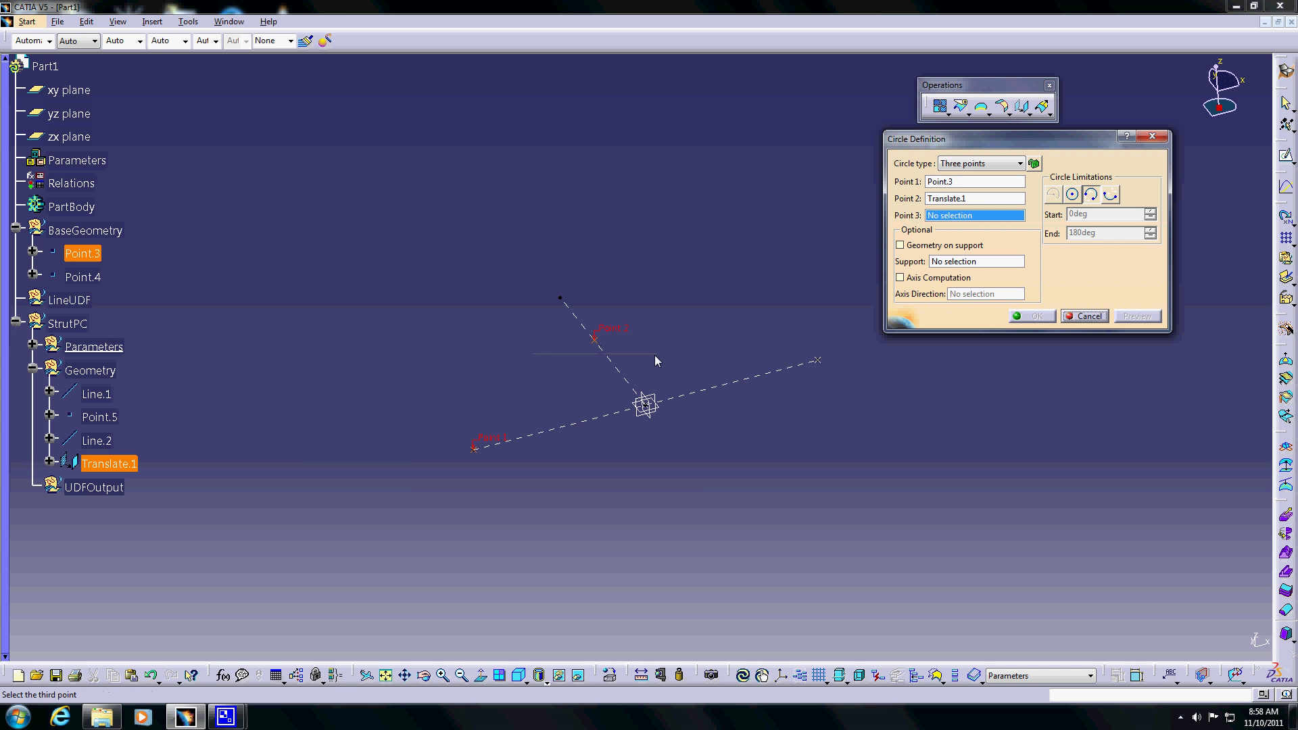
pyautogui.click(818, 359)
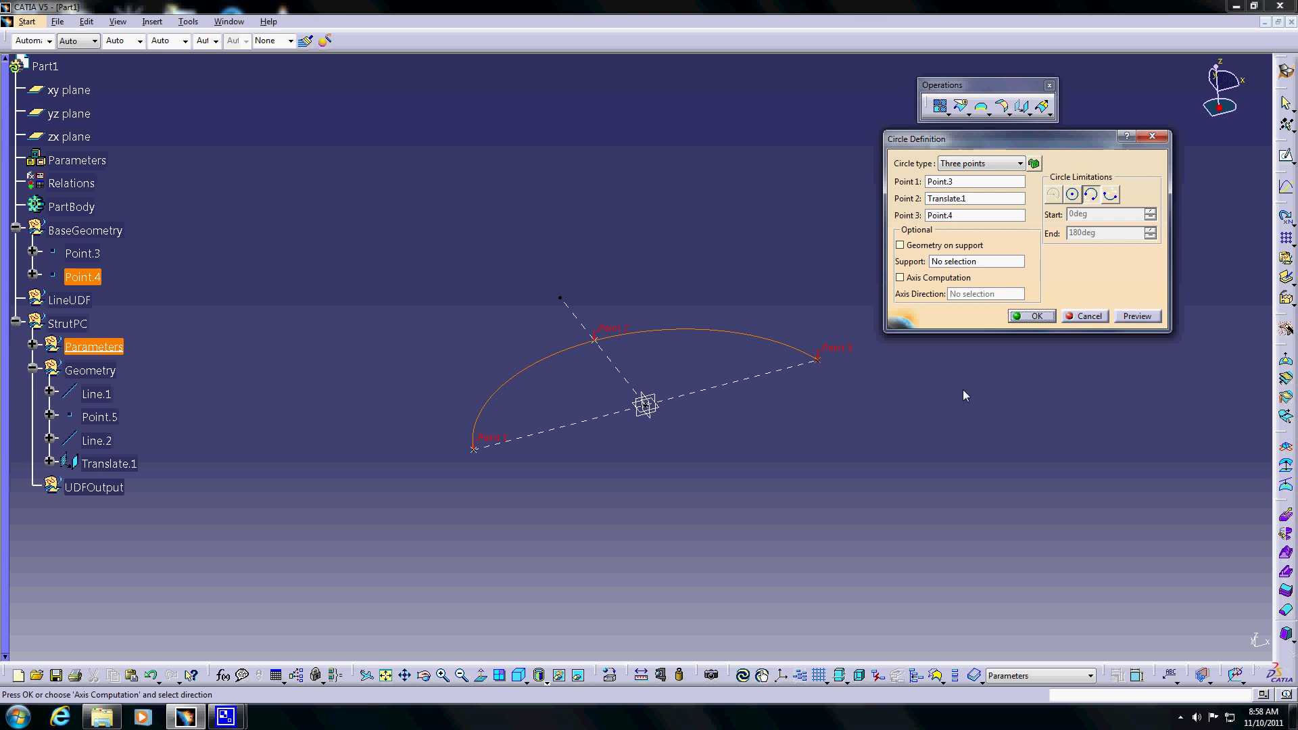
pyautogui.click(1037, 316)
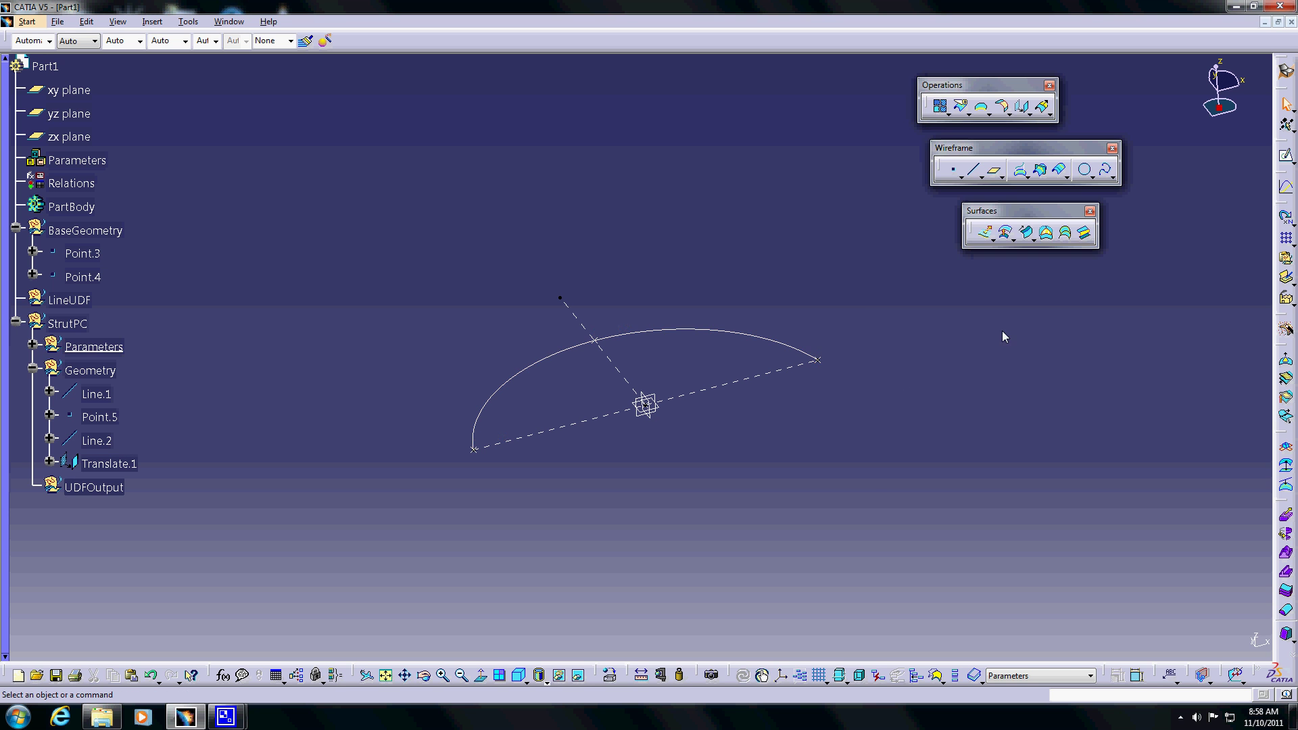
# Mirror the three-point arc about Line.1 with the Symmetry operation, keeping the original arc.
pyautogui.moveTo(1002, 336); pyautogui.dragTo(660, 363, button='middle')
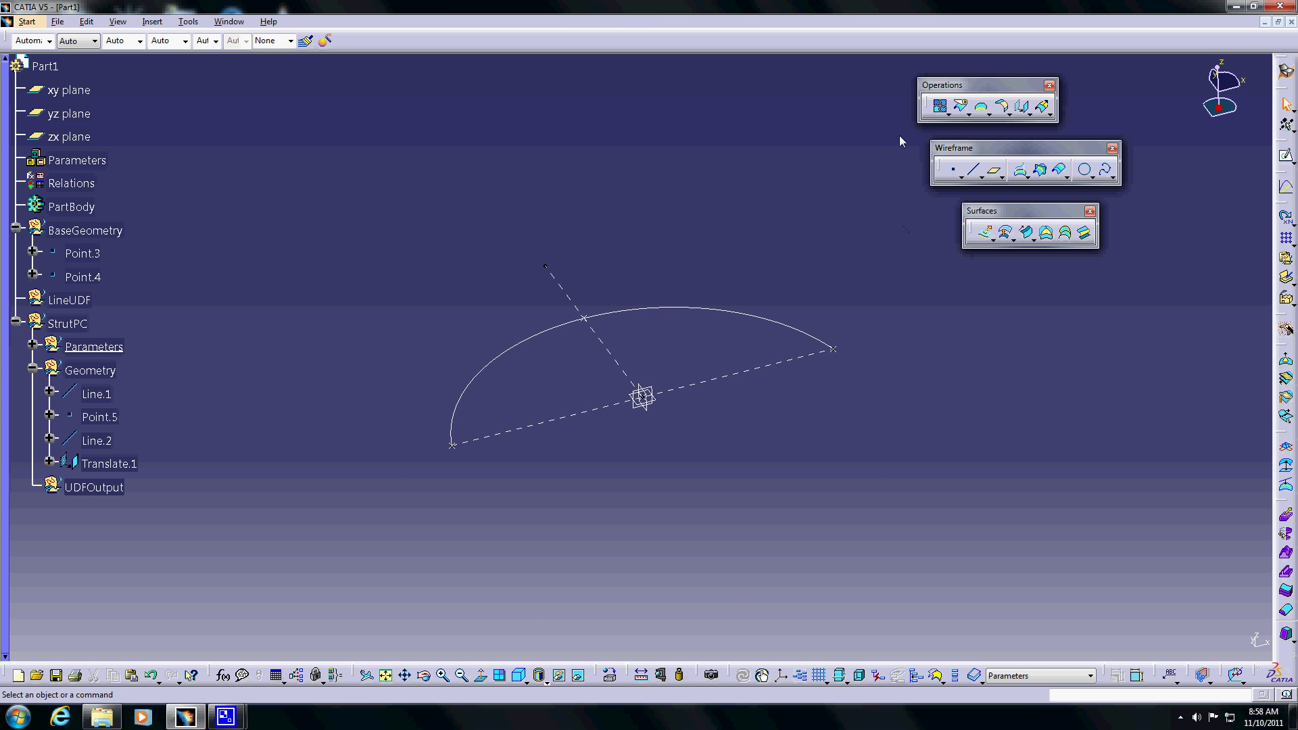
pyautogui.click(1028, 114)
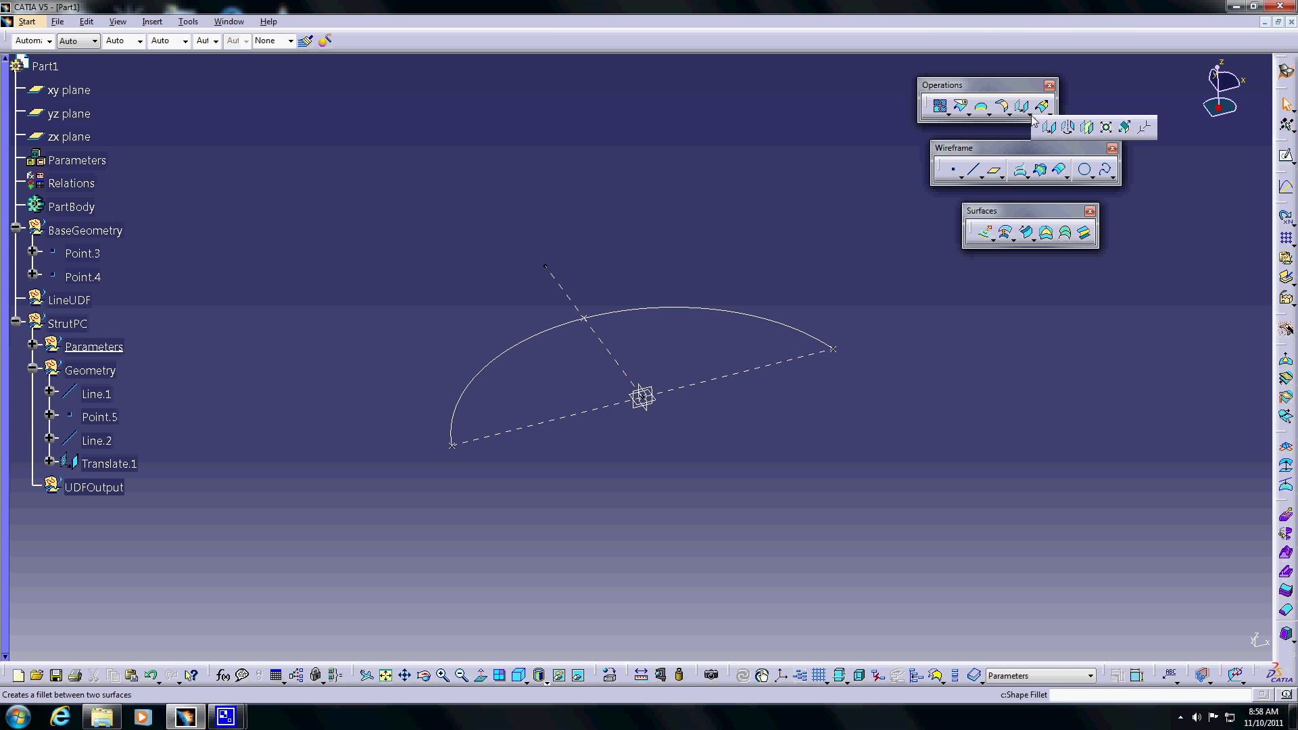
pyautogui.click(1086, 127)
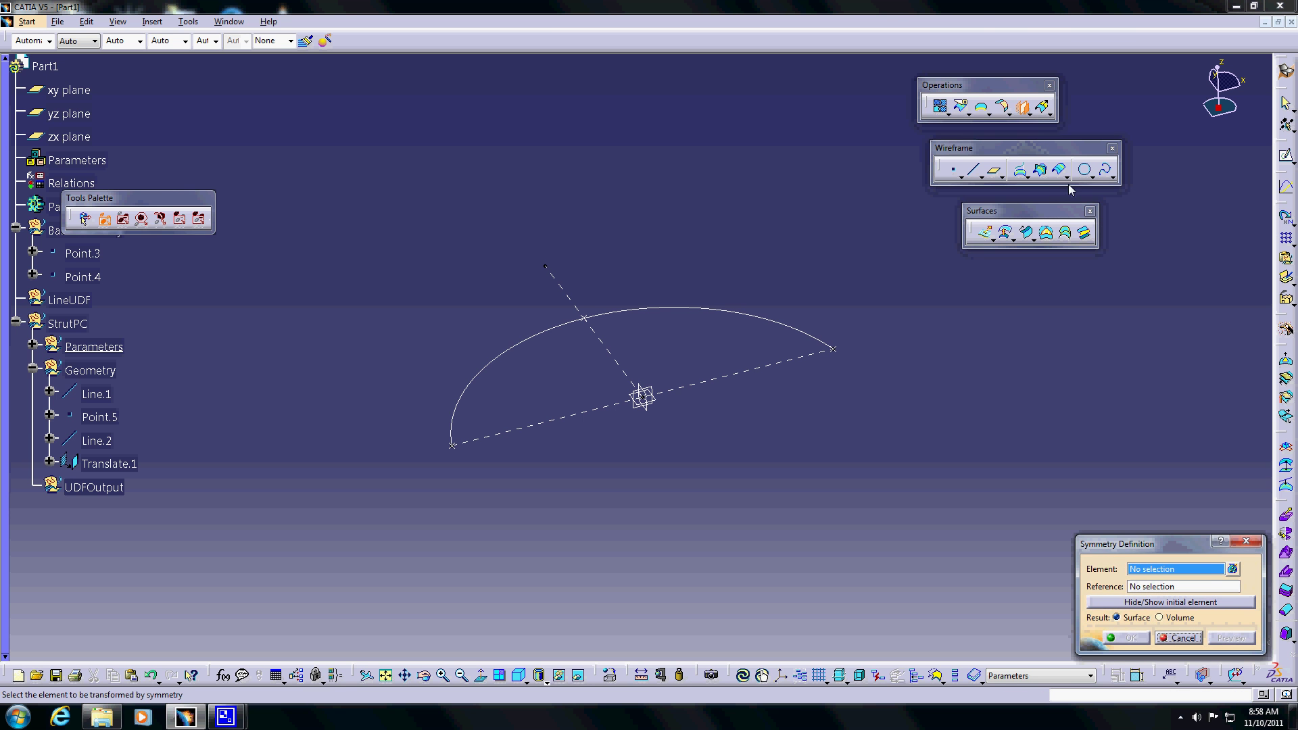
pyautogui.click(768, 321)
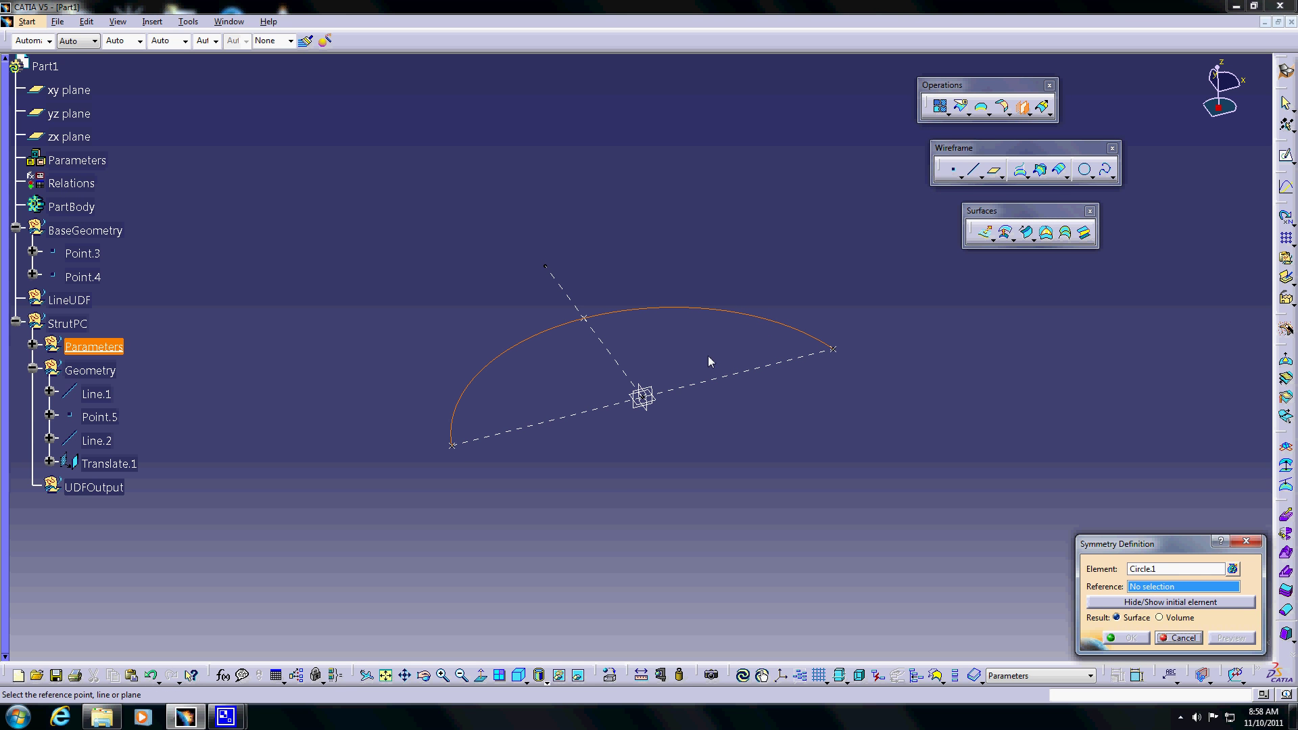
pyautogui.click(643, 396)
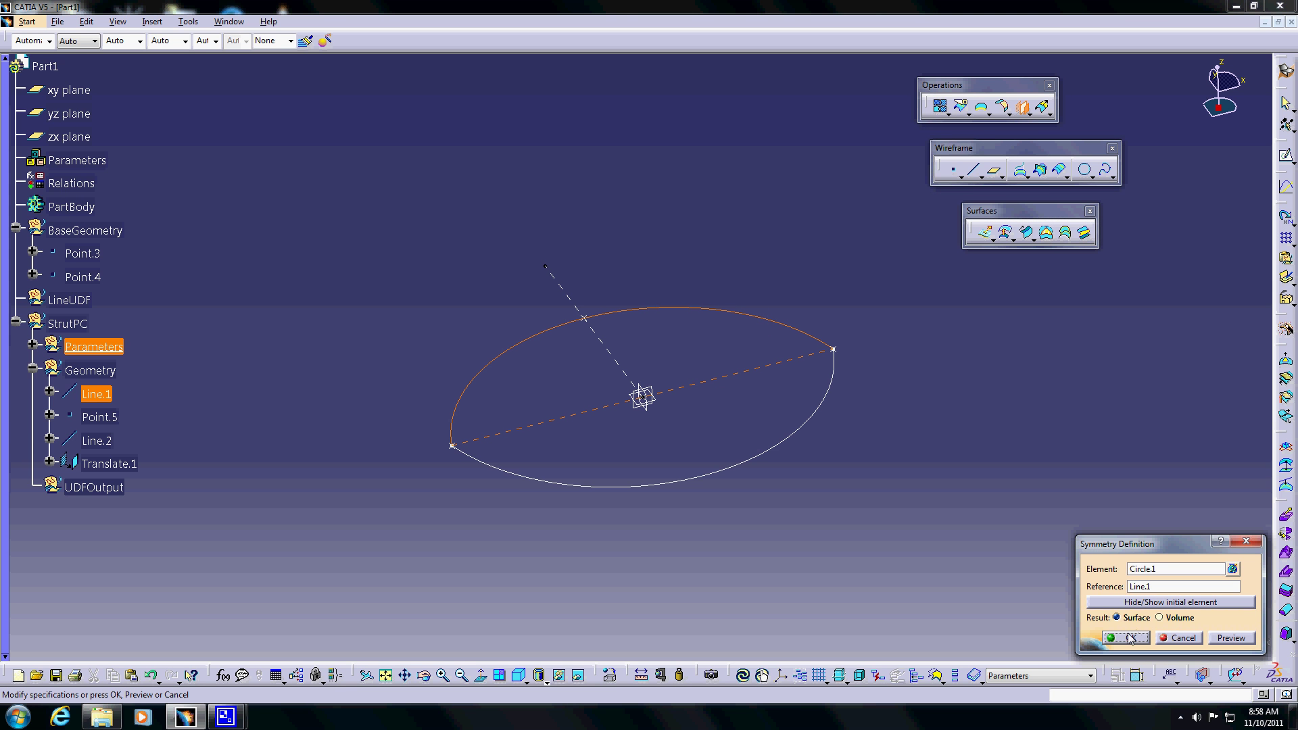
pyautogui.click(1129, 638)
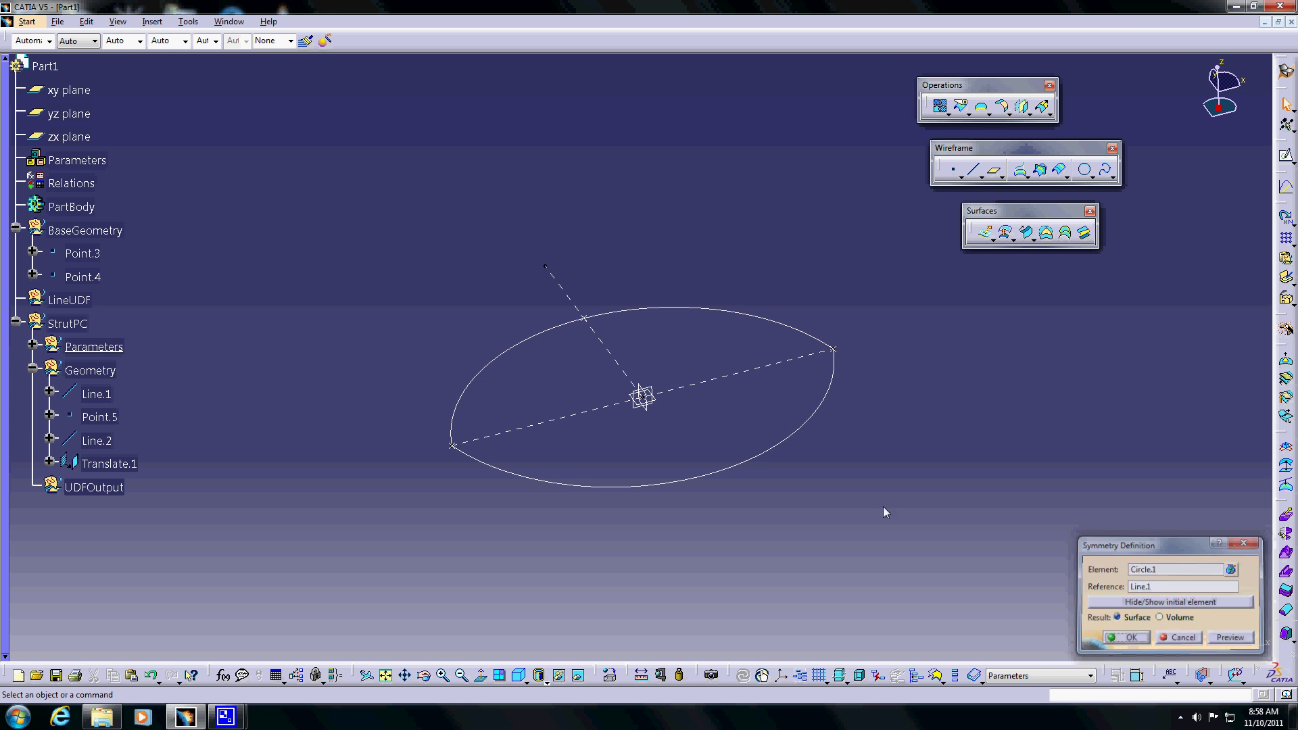
# Expand the Parameters set under StrutPC and set the TranslateLength parameter to 10 ft.
pyautogui.click(32, 345)
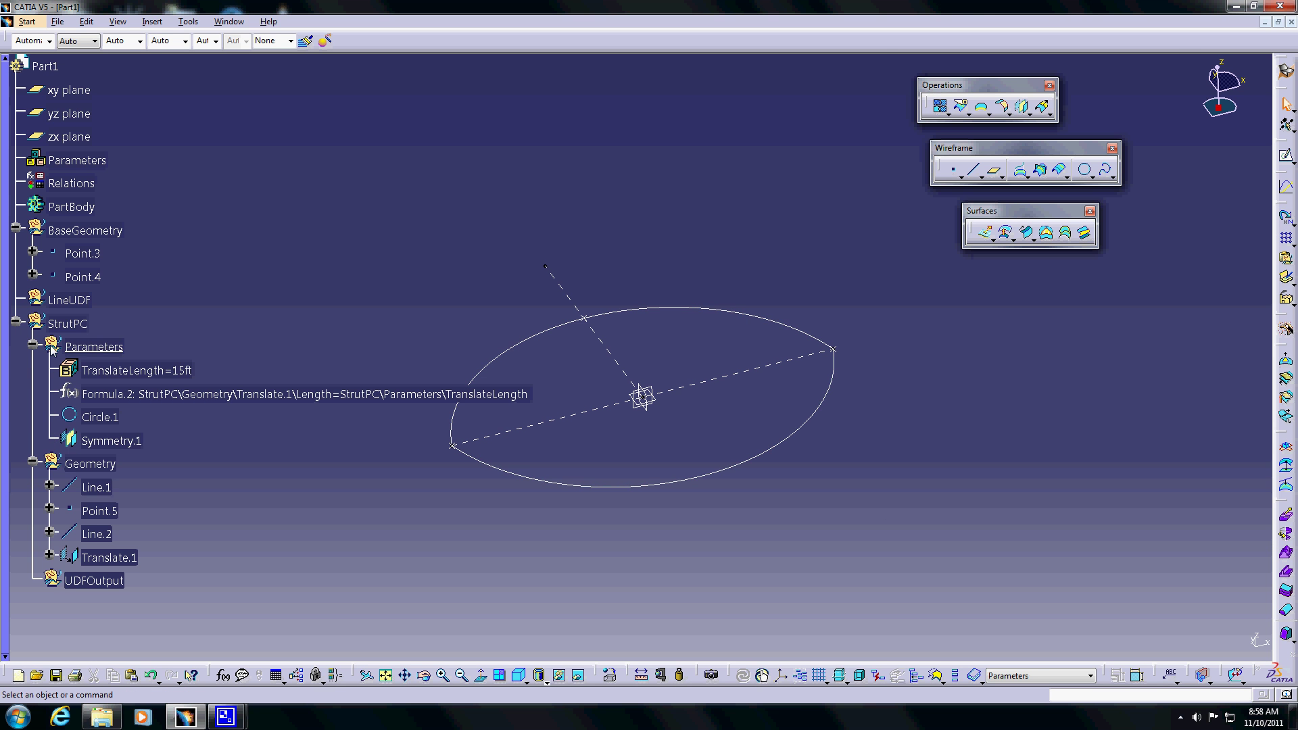
pyautogui.doubleClick(122, 371)
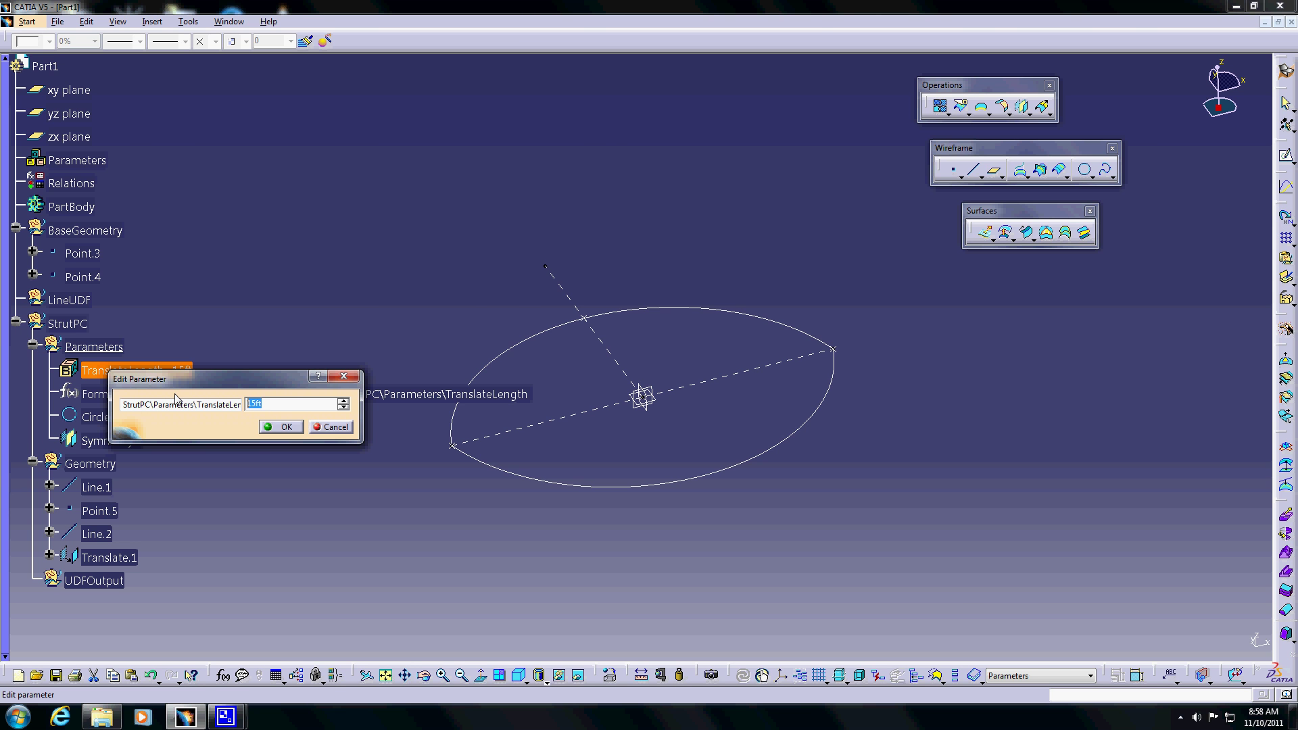
pyautogui.write('10')
pyautogui.click(289, 429)
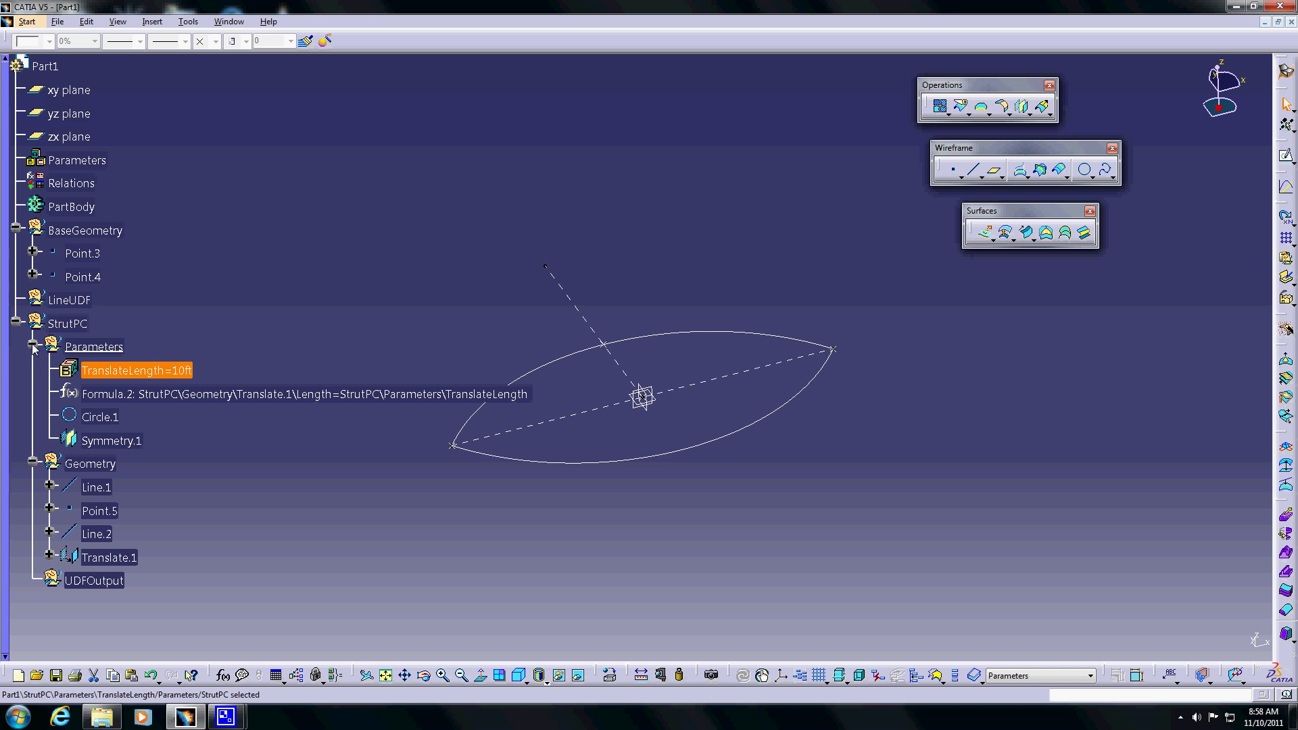
# Hide Line.1 in the Geometry set under StrutPC.
pyautogui.click(95, 487)
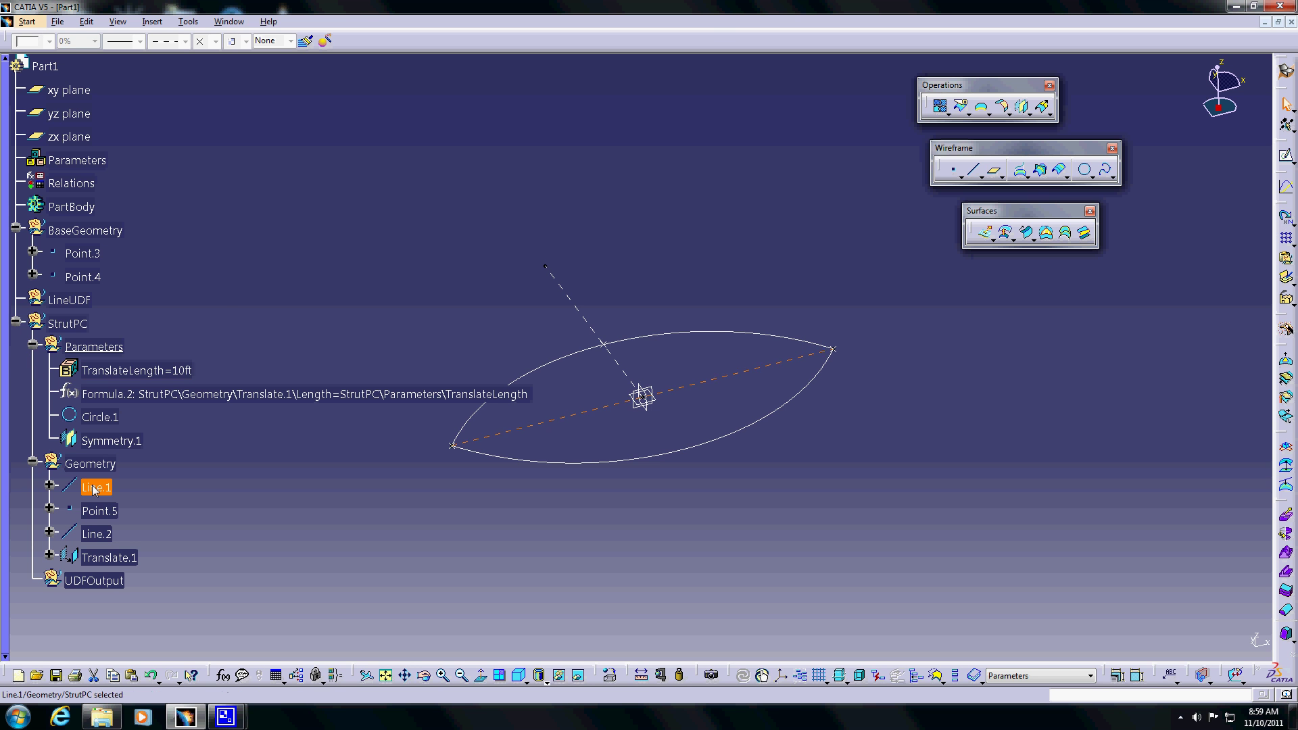
pyautogui.rightClick(96, 489)
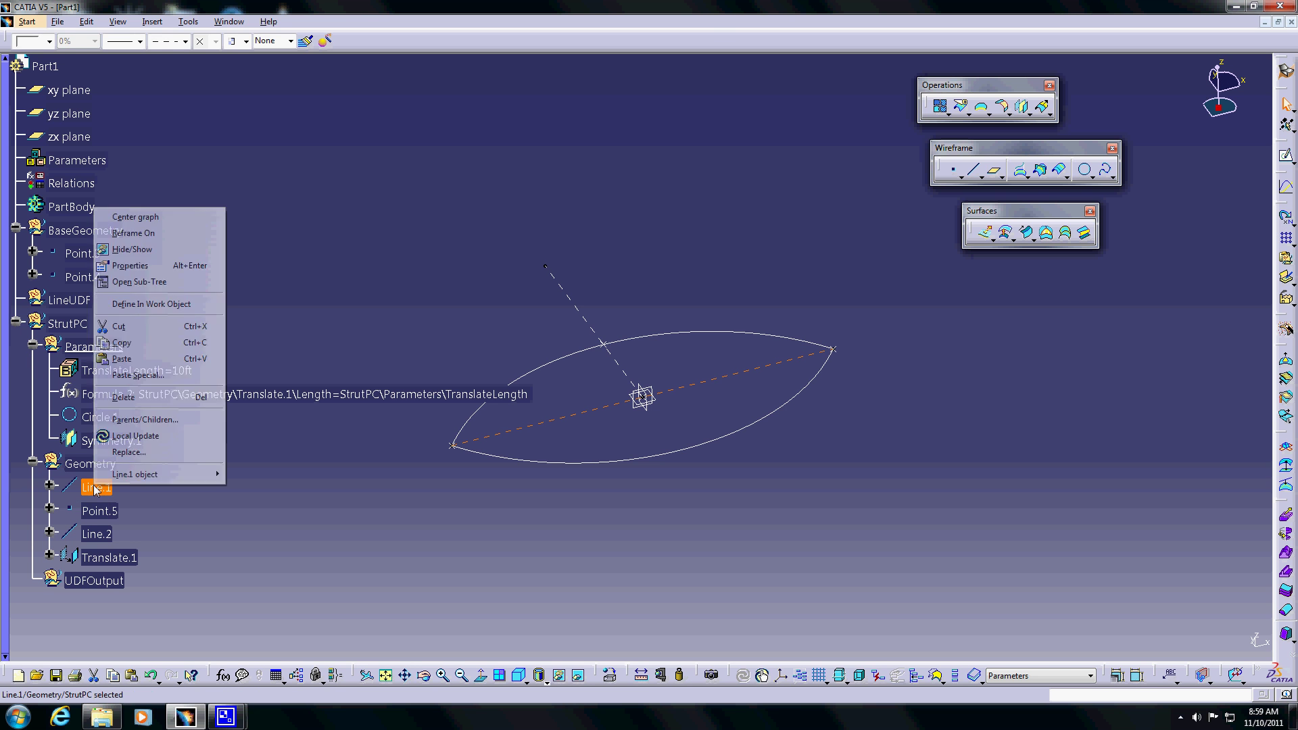
pyautogui.click(132, 249)
# Hide the xy, yz and zx reference planes of the part.
pyautogui.click(68, 90)
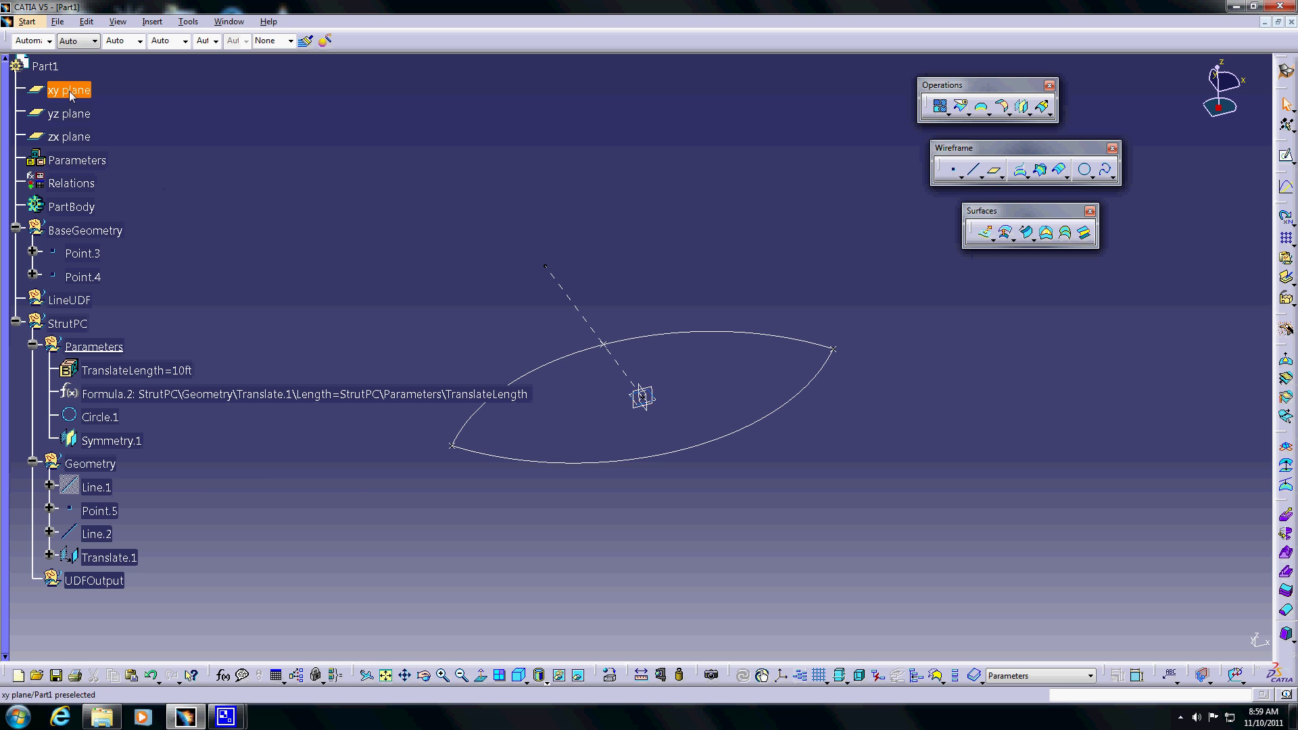
pyautogui.keyDown('ctrl'); pyautogui.click(74, 138); pyautogui.keyUp('ctrl')
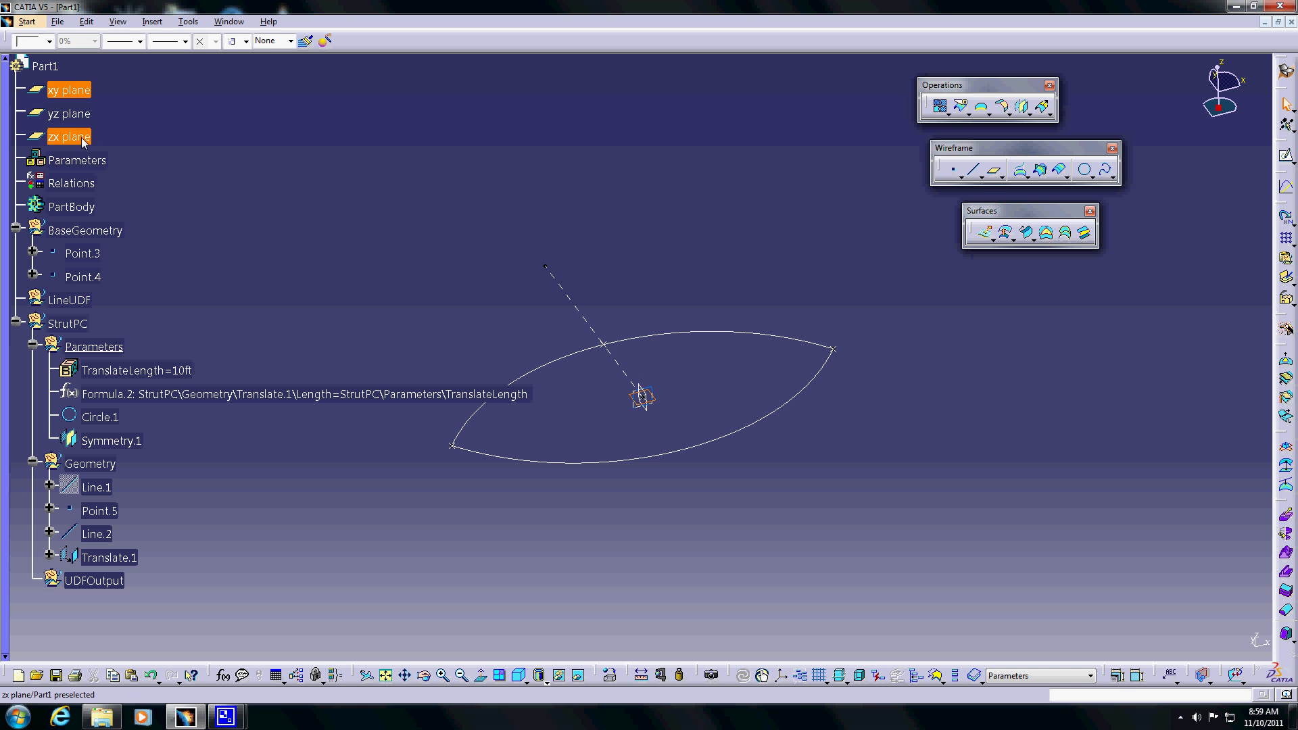
pyautogui.click(77, 125)
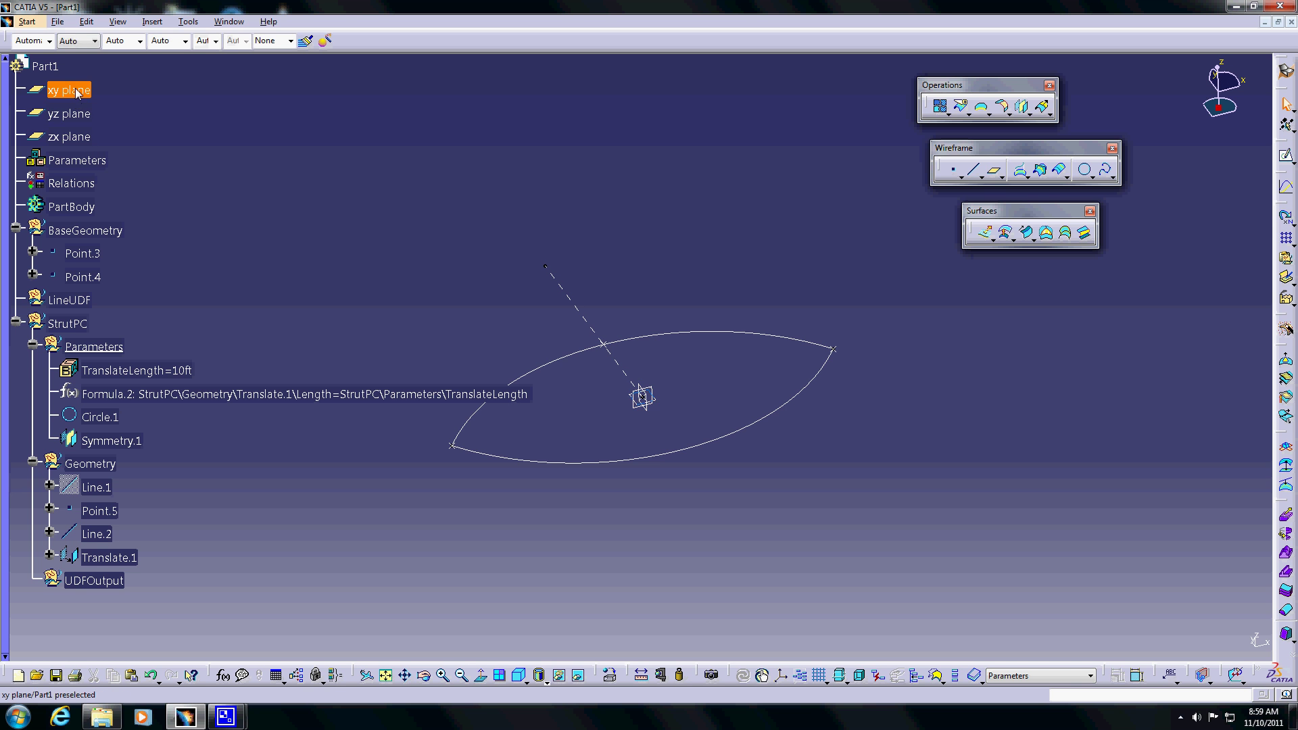
pyautogui.click(72, 92)
pyautogui.keyDown('ctrl'); pyautogui.click(72, 112); pyautogui.keyUp('ctrl')
pyautogui.keyDown('ctrl'); pyautogui.click(73, 138); pyautogui.keyUp('ctrl')
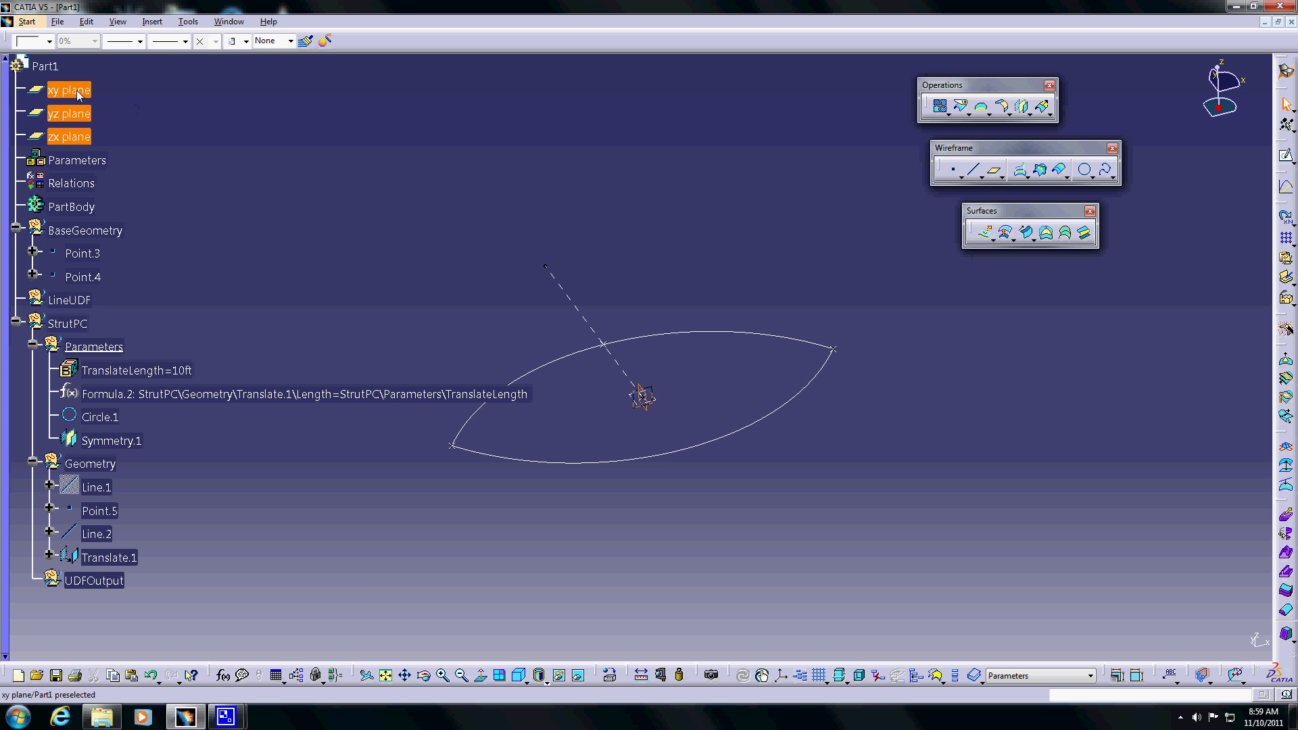
pyautogui.keyDown('ctrl'); pyautogui.click(77, 93); pyautogui.keyUp('ctrl')
pyautogui.rightClick(80, 95)
pyautogui.click(101, 130)
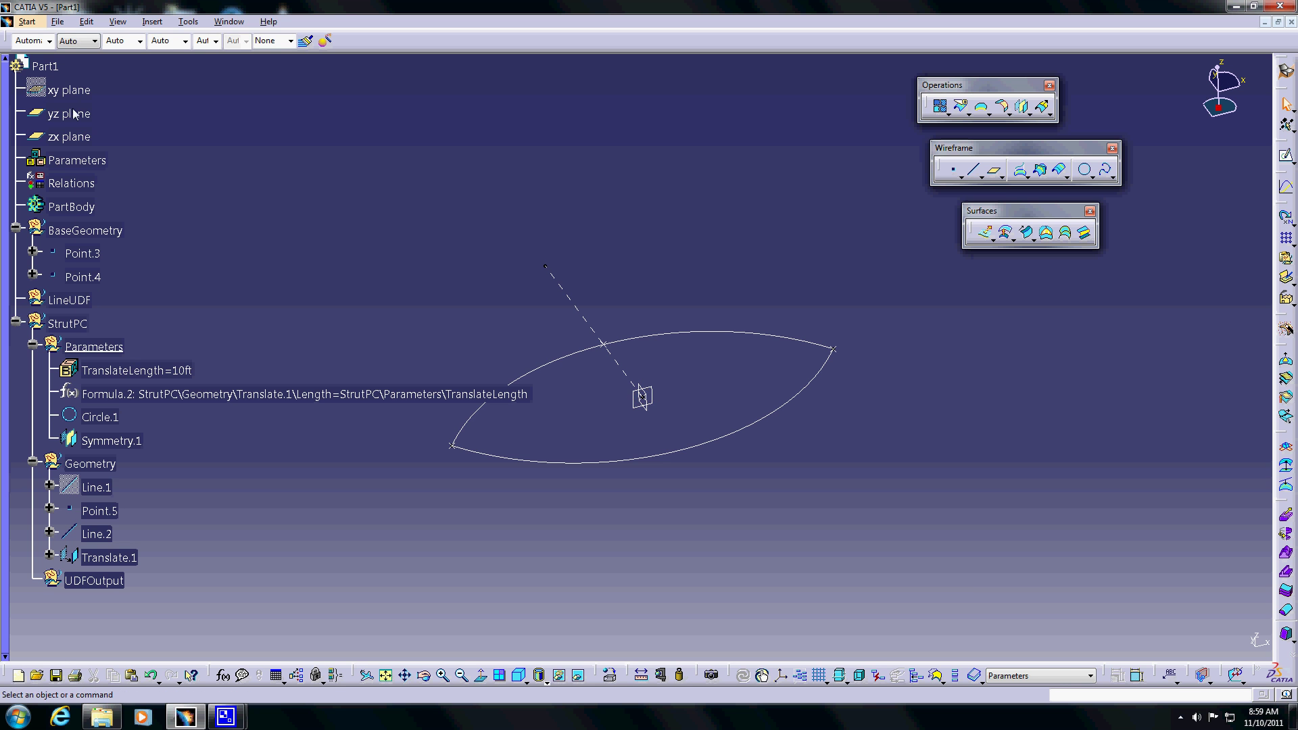
pyautogui.click(72, 116)
pyautogui.keyDown('ctrl'); pyautogui.click(73, 137); pyautogui.keyUp('ctrl')
pyautogui.rightClick(74, 135)
pyautogui.click(108, 166)
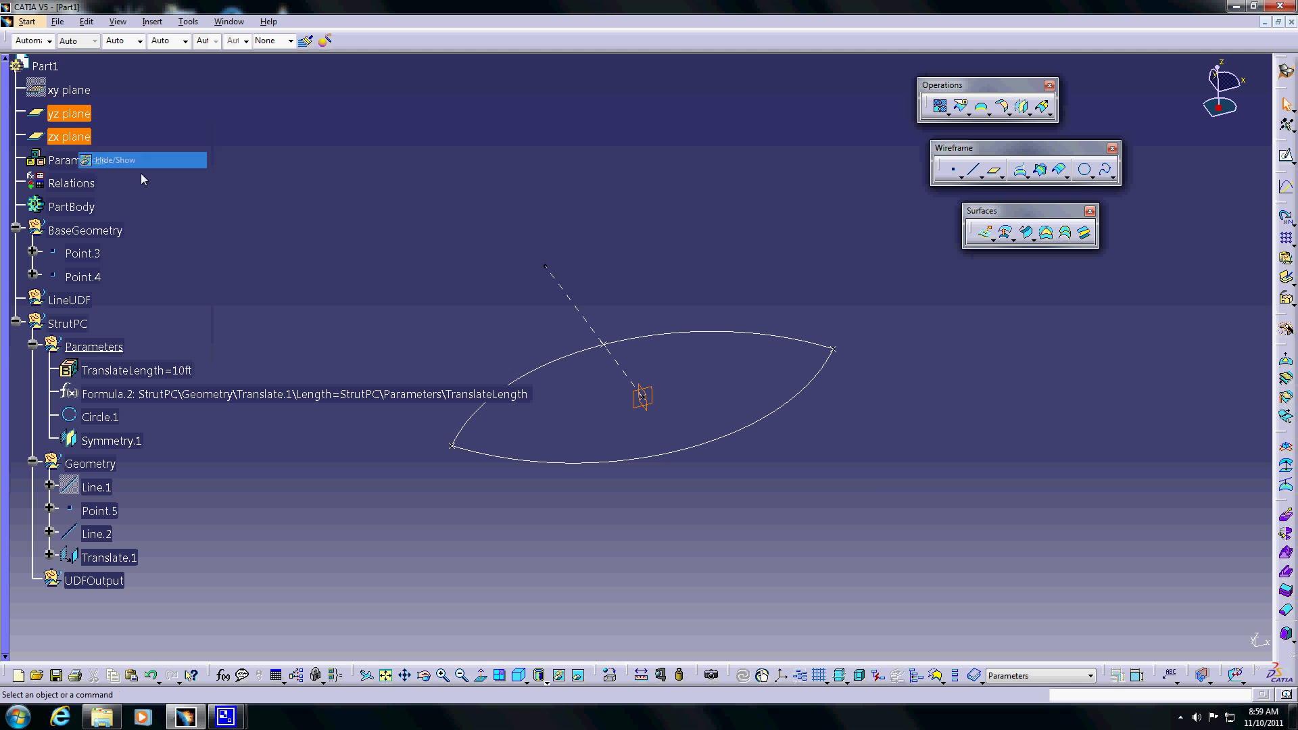
# Hide Line.2, the dashed construction line crossing the upper arc.
pyautogui.moveTo(637, 390); pyautogui.dragTo(645, 382, button='middle')
pyautogui.click(635, 367)
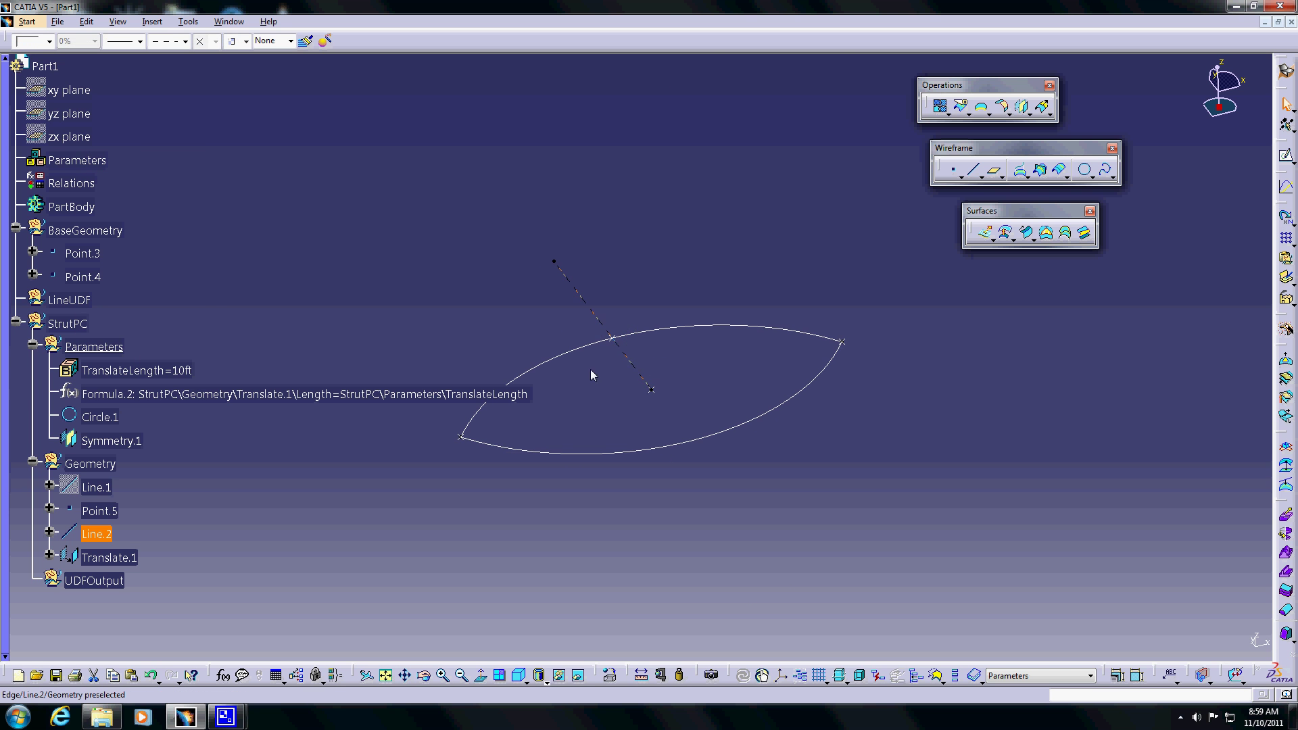
pyautogui.rightClick(117, 526)
pyautogui.click(135, 295)
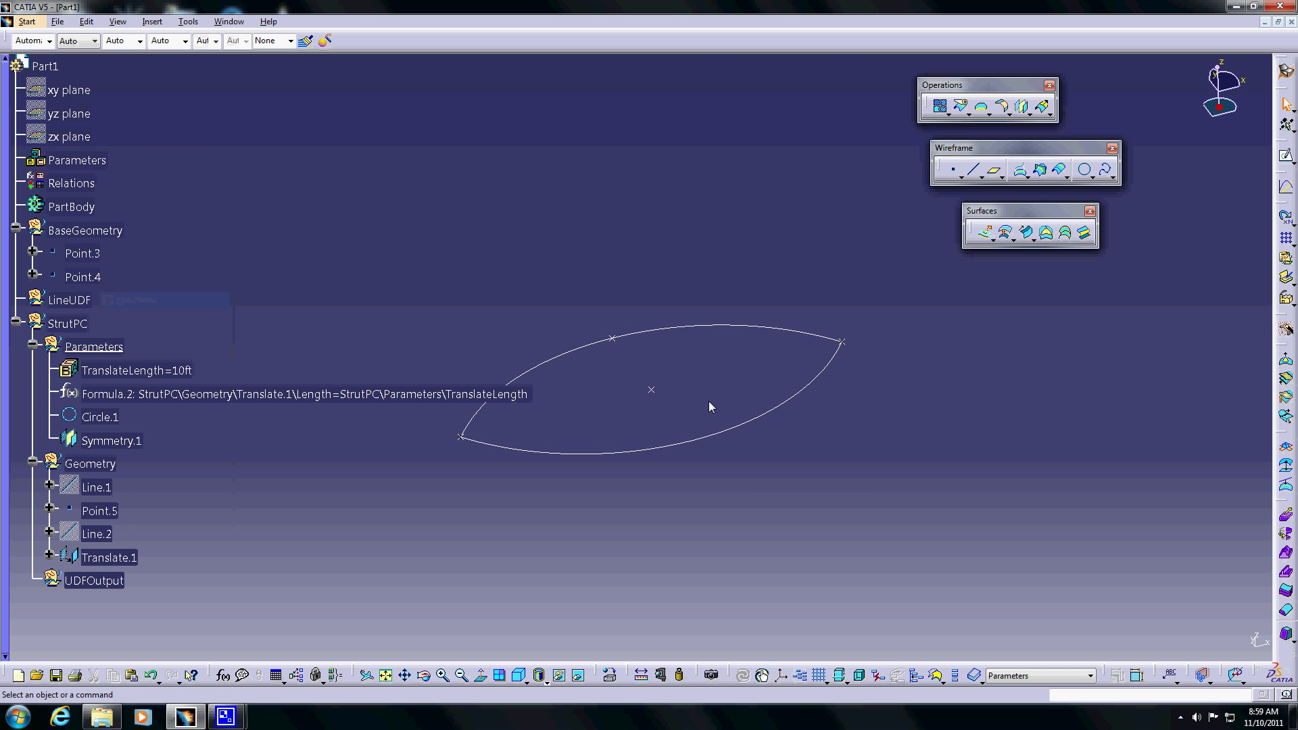
# Hide the translated point Translate.1 on the upper arc and the midpoint Point.5.
pyautogui.moveTo(708, 400); pyautogui.dragTo(683, 404, button='middle')
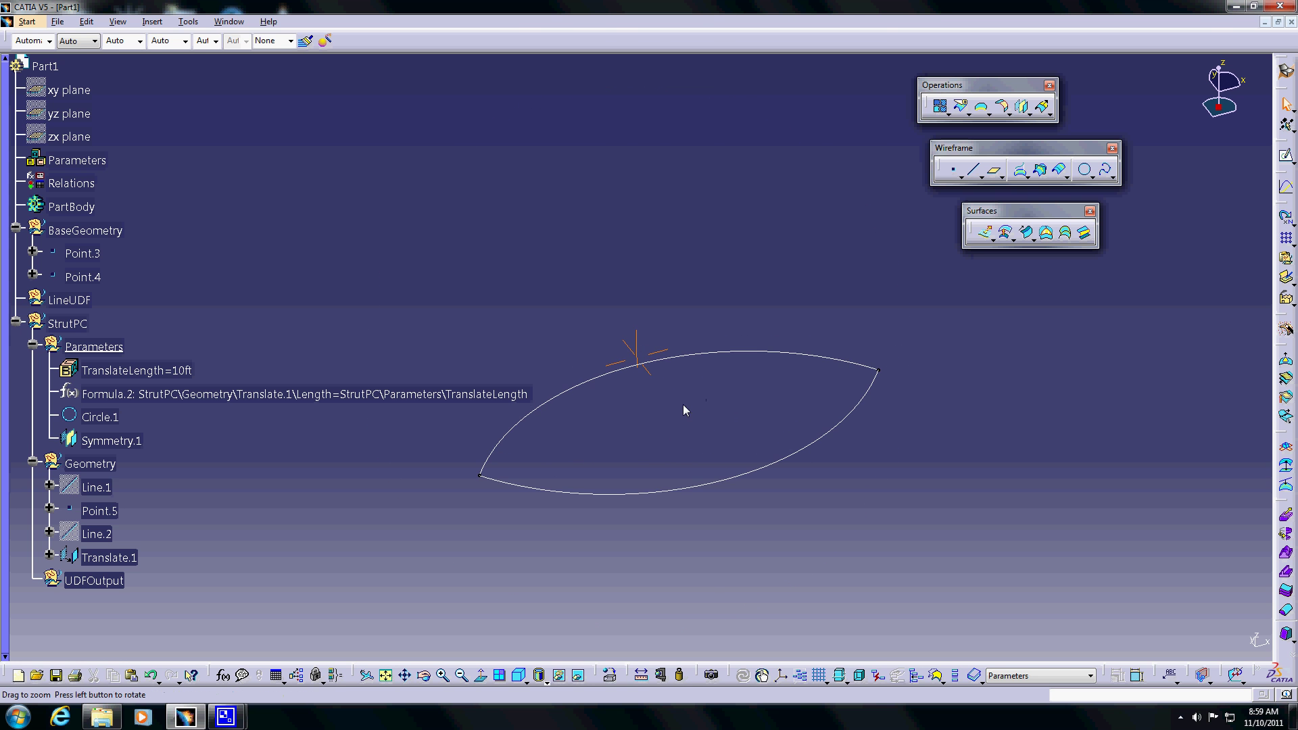
pyautogui.click(635, 366)
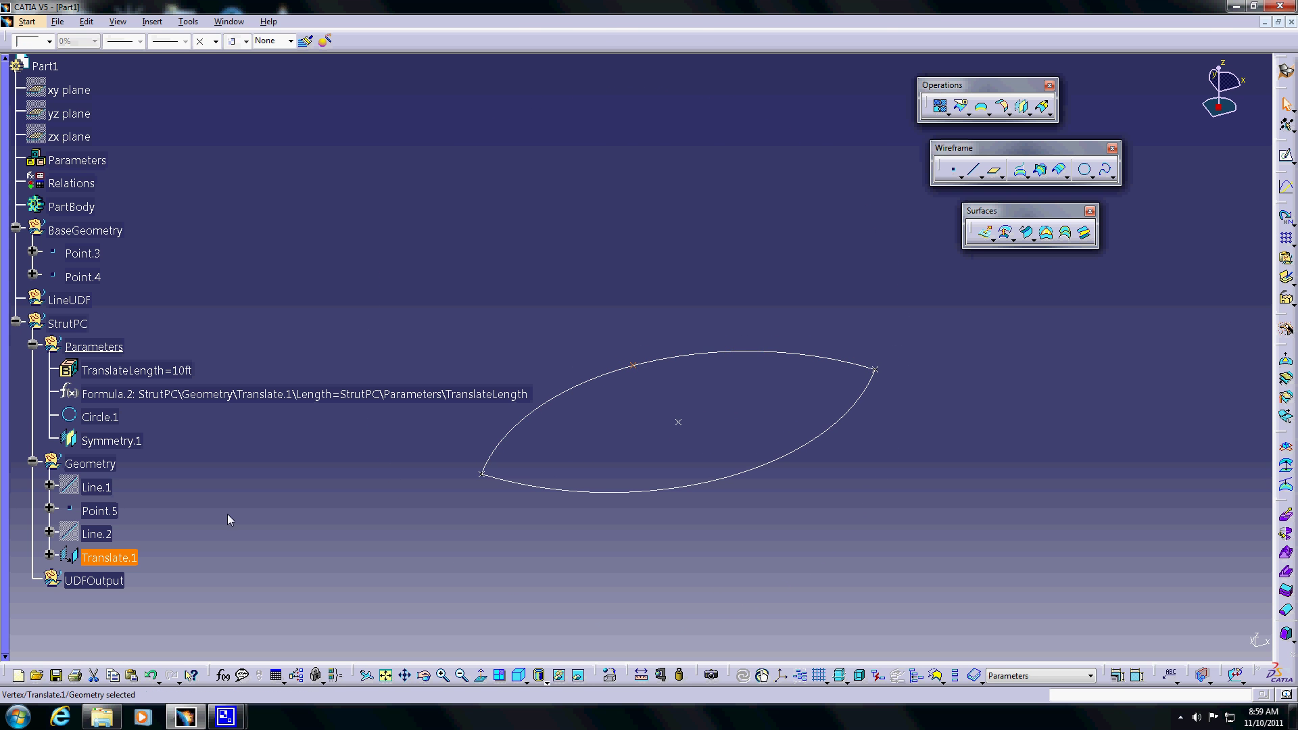
pyautogui.rightClick(108, 564)
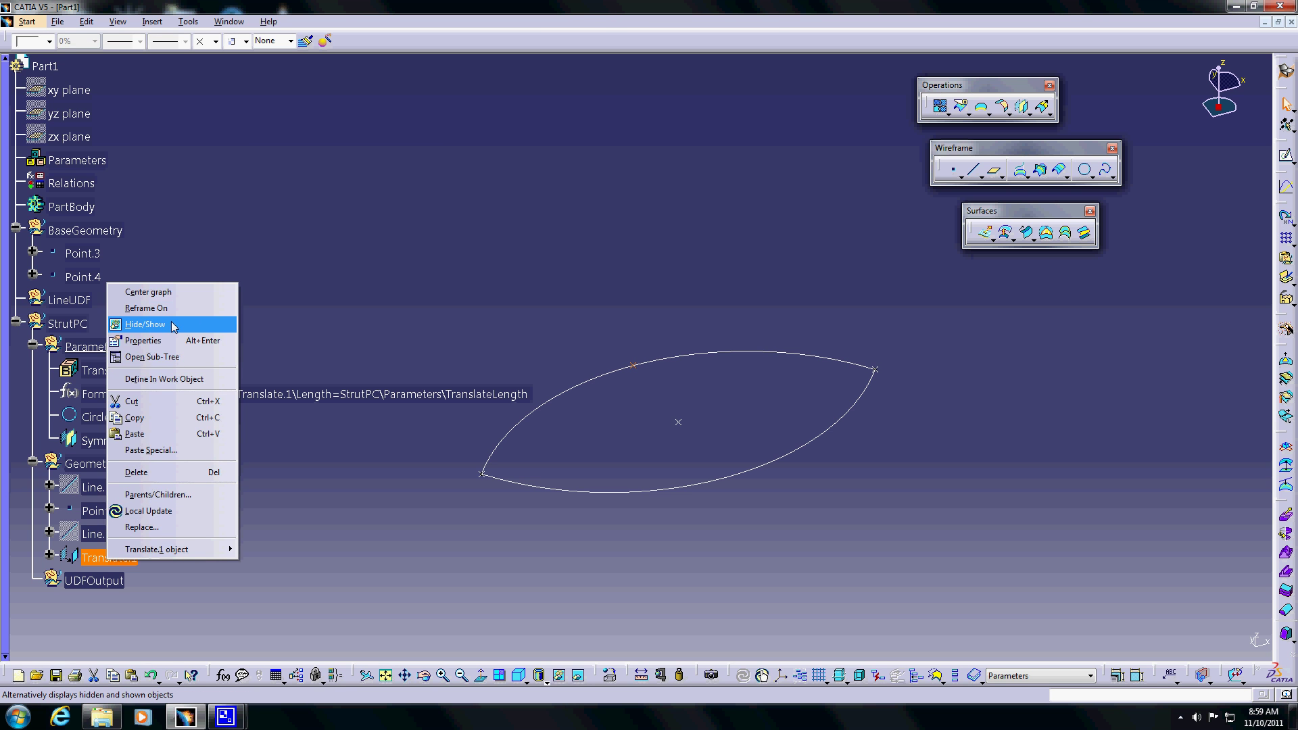
pyautogui.click(175, 325)
pyautogui.click(679, 422)
pyautogui.rightClick(105, 513)
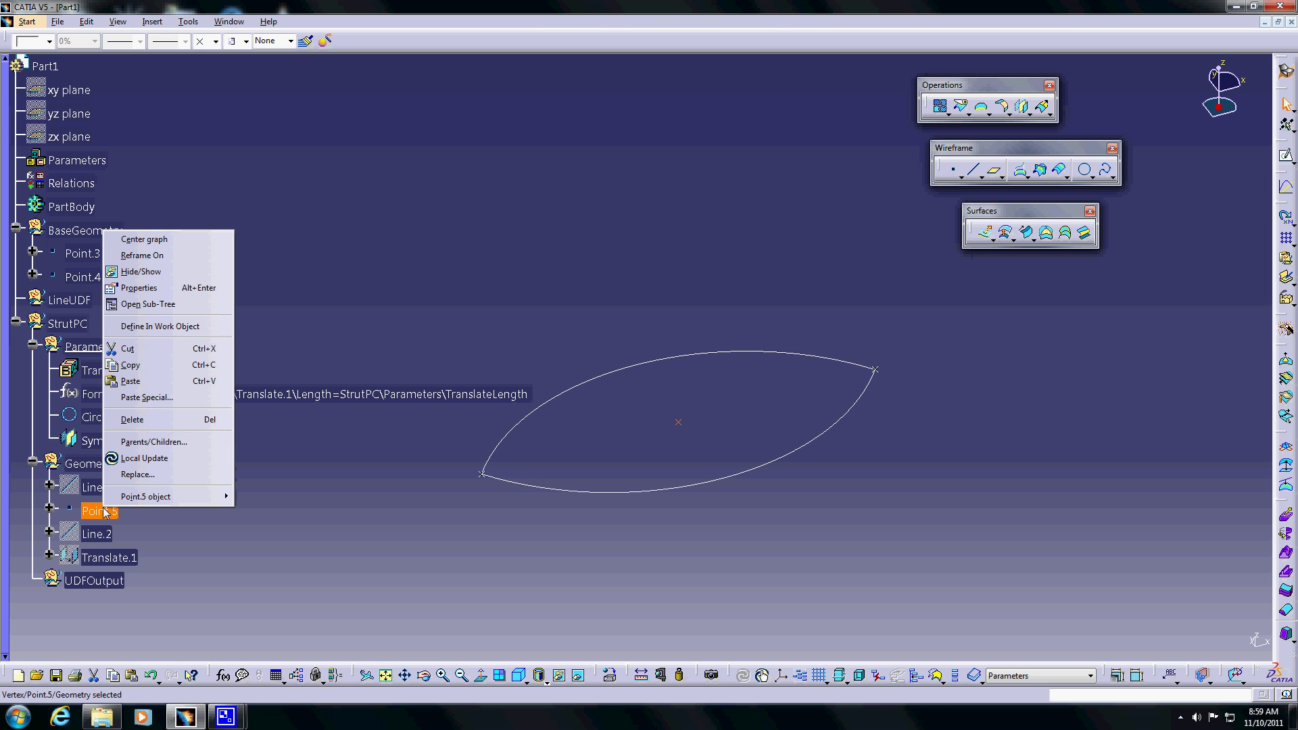
pyautogui.click(158, 272)
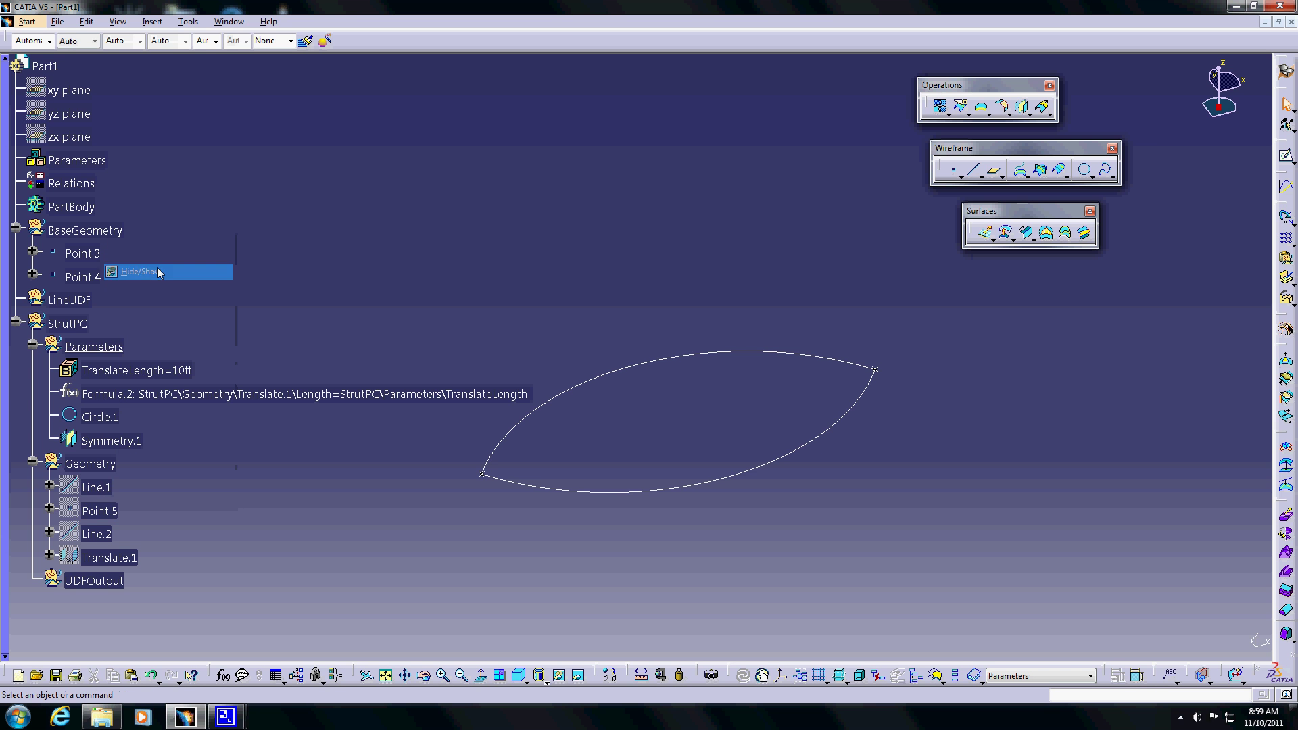
pyautogui.moveTo(551, 428); pyautogui.dragTo(642, 473, button='middle')
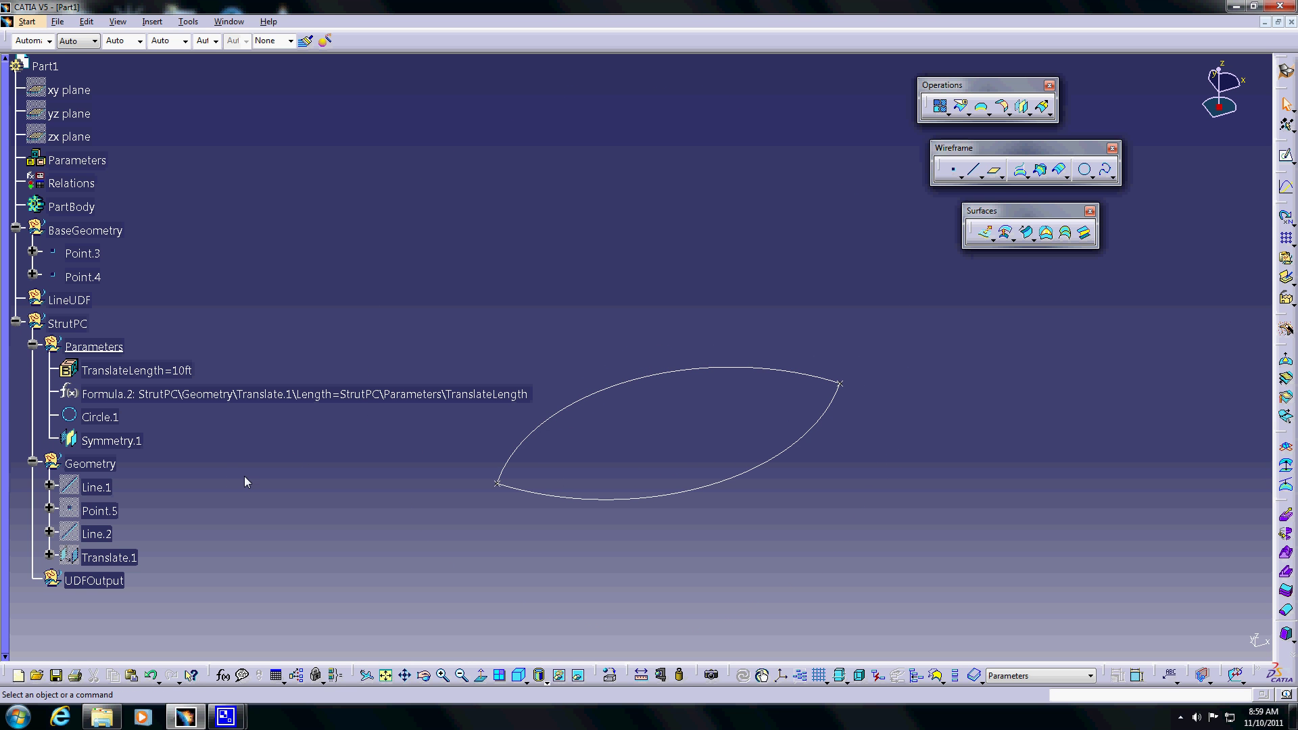
pyautogui.click(15, 322)
pyautogui.moveTo(223, 720)
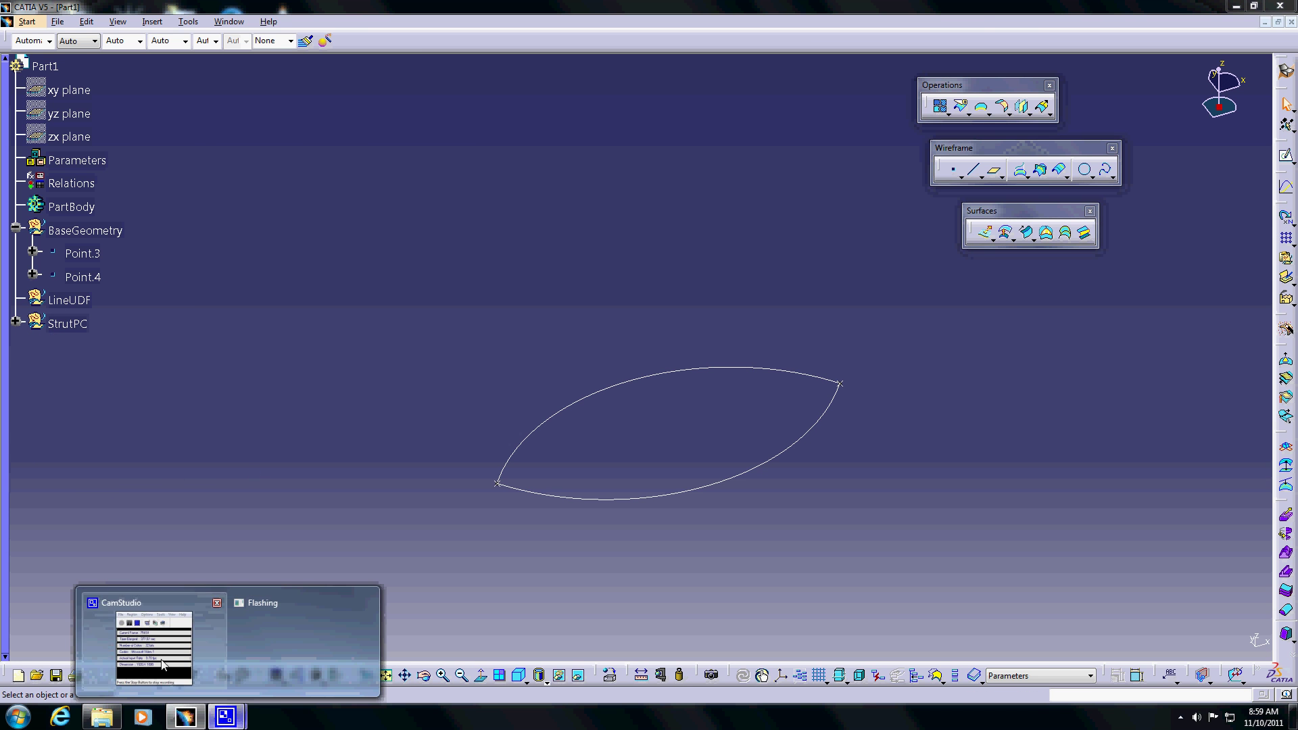
pyautogui.click(154, 628)
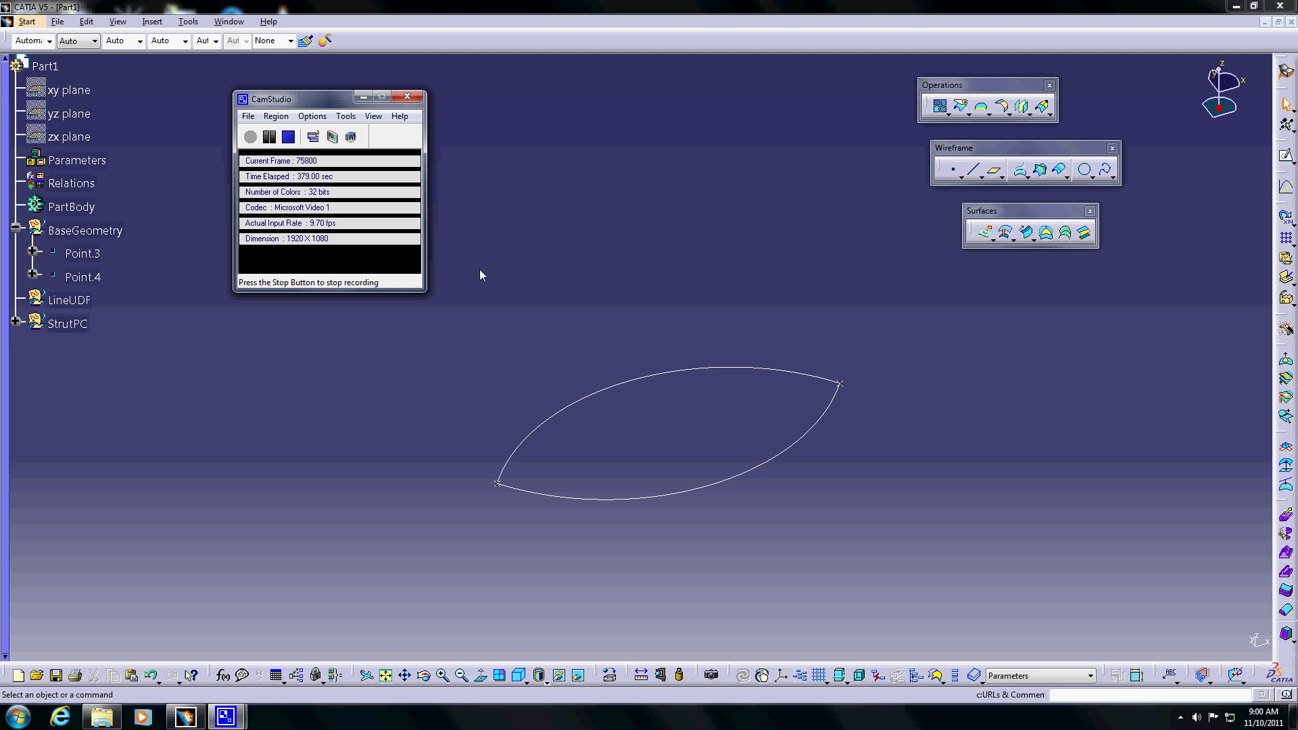
pyautogui.click(511, 196)
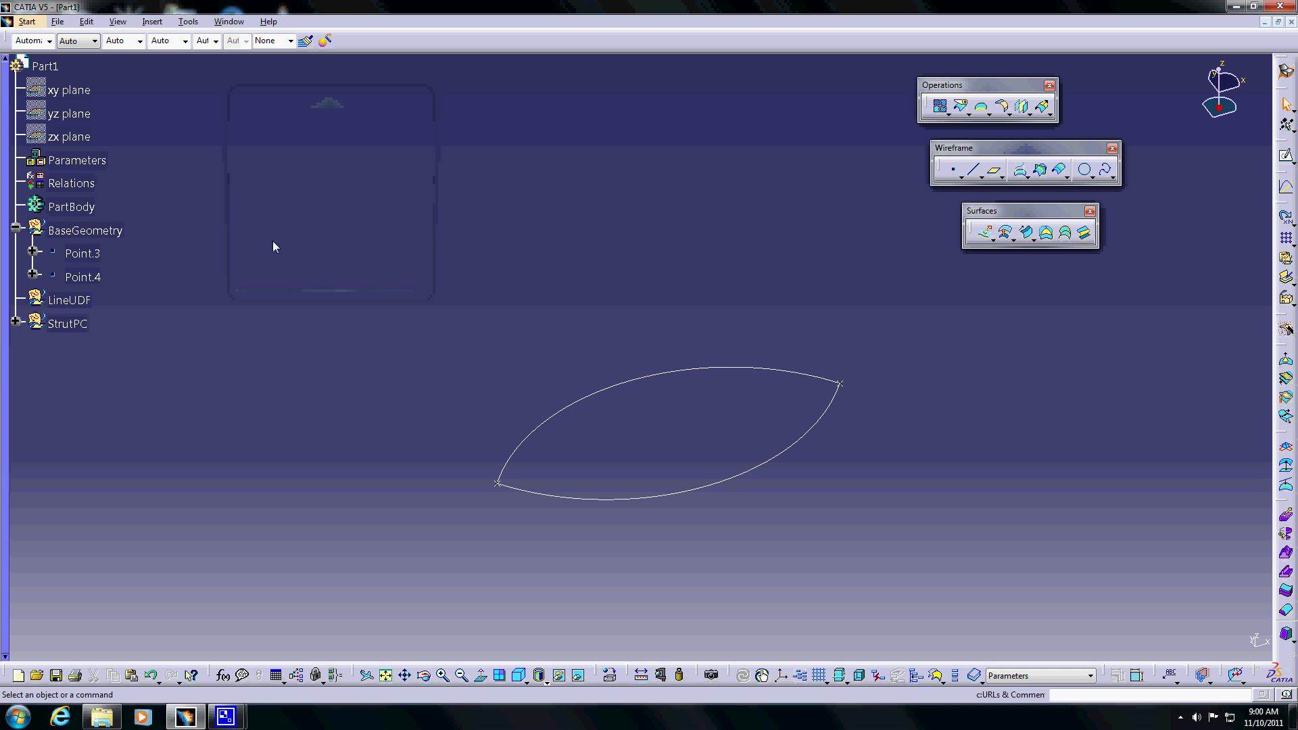
# Show Line.1 in StrutPC's Geometry set again and set its line type to solid style 1.
pyautogui.click(15, 322)
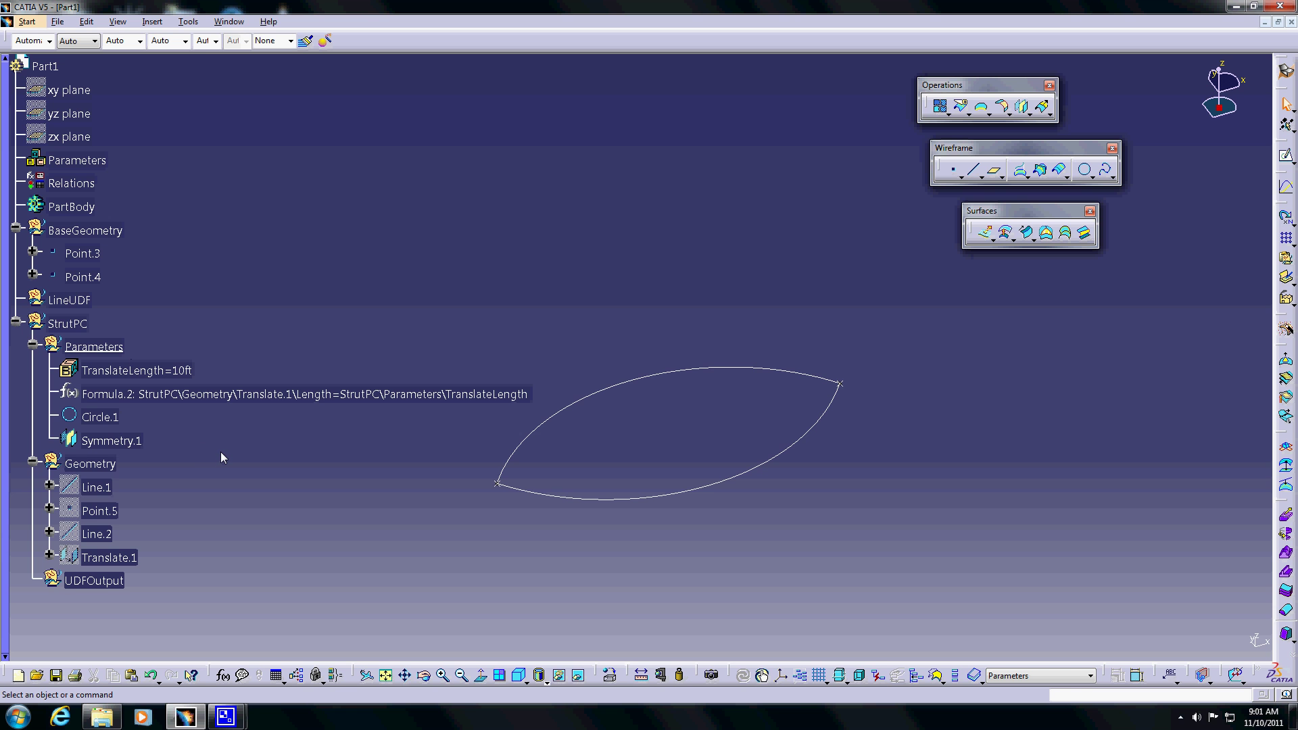
pyautogui.click(99, 488)
pyautogui.rightClick(103, 490)
pyautogui.click(141, 251)
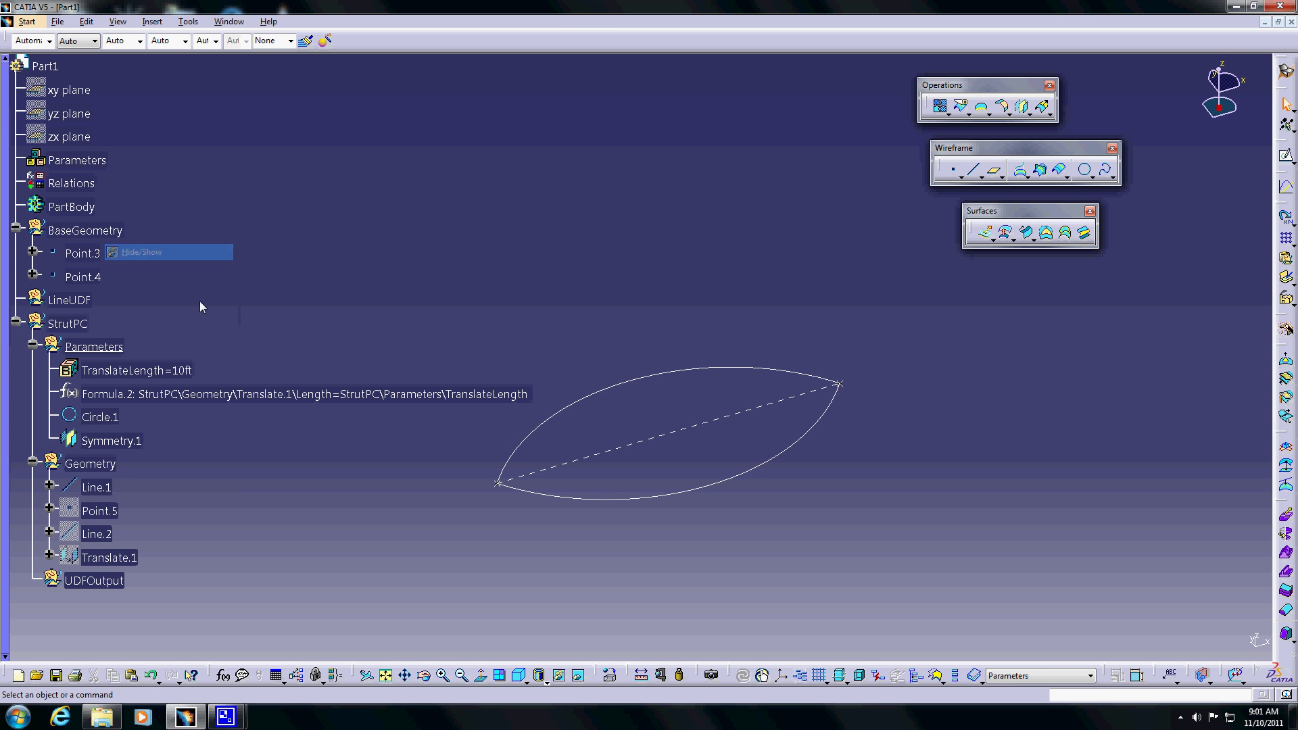
pyautogui.click(639, 443)
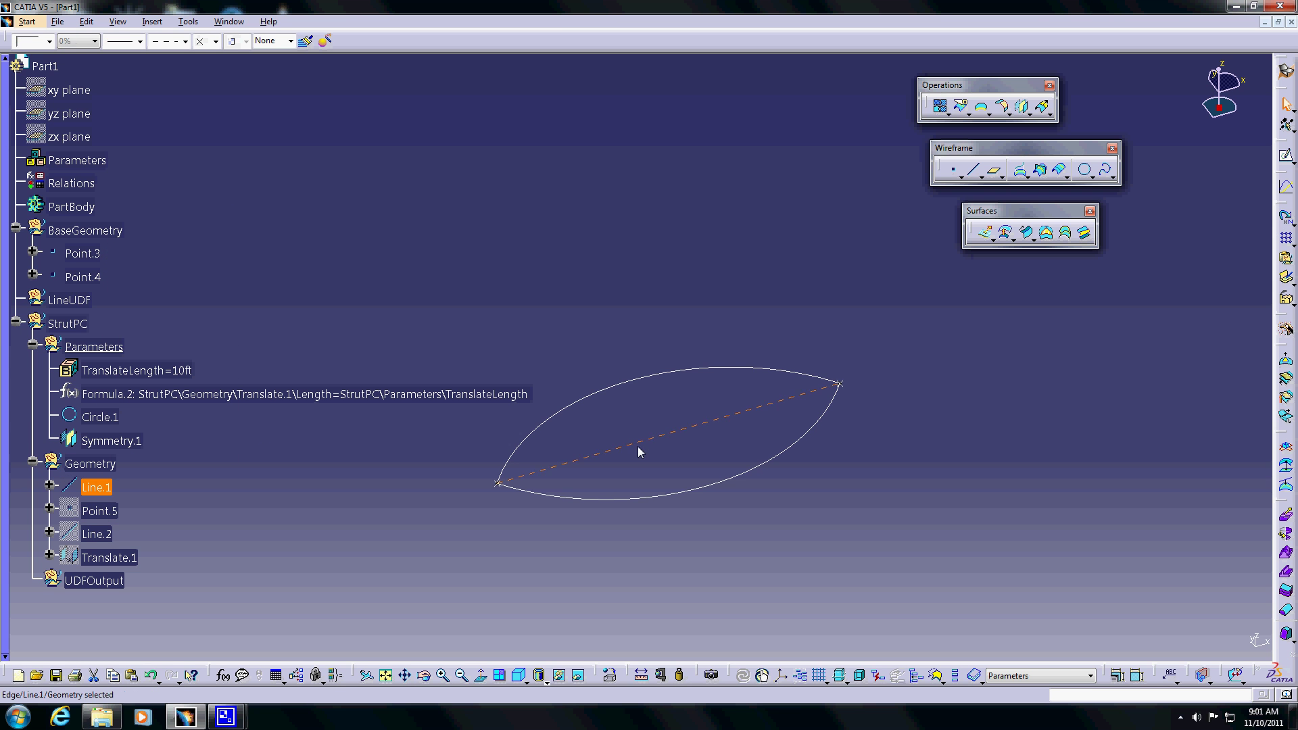
pyautogui.click(185, 42)
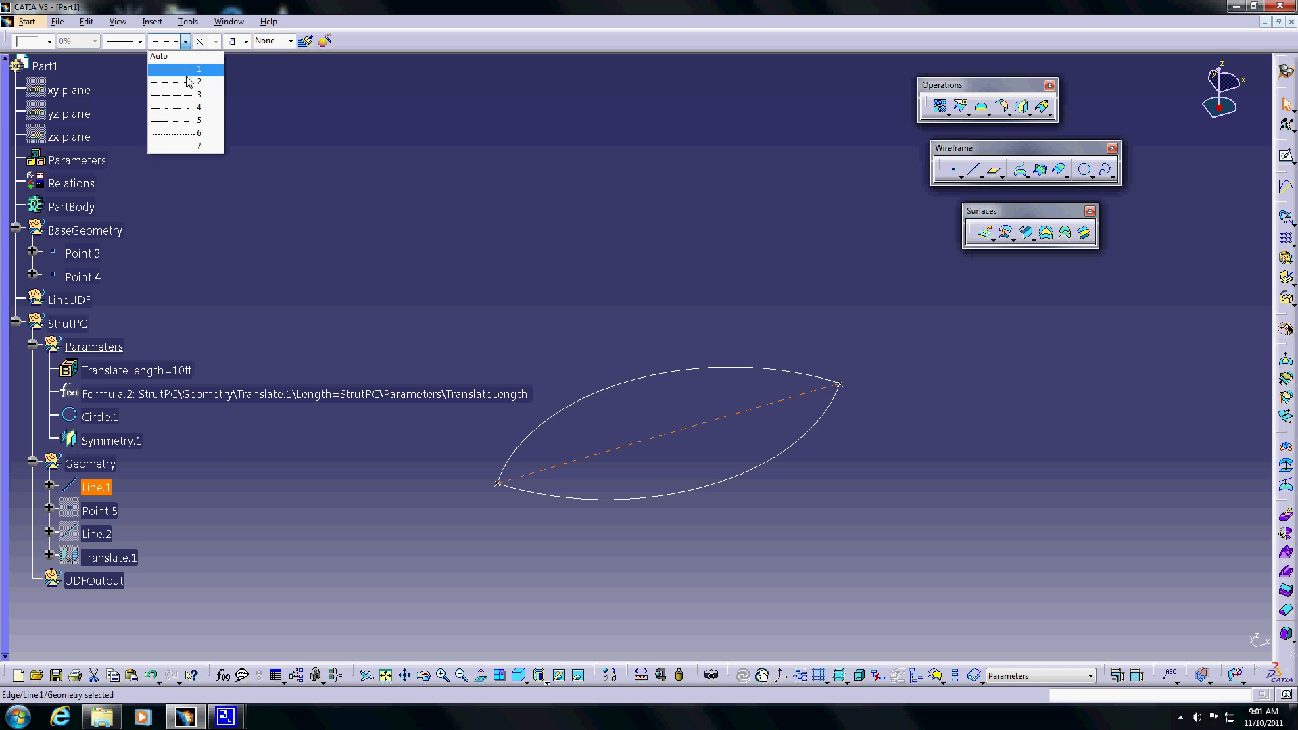
pyautogui.click(169, 70)
pyautogui.click(534, 359)
# Show the midpoint Point.5 again and collapse the Geometry and Parameters sets under StrutPC.
pyautogui.rightClick(93, 510)
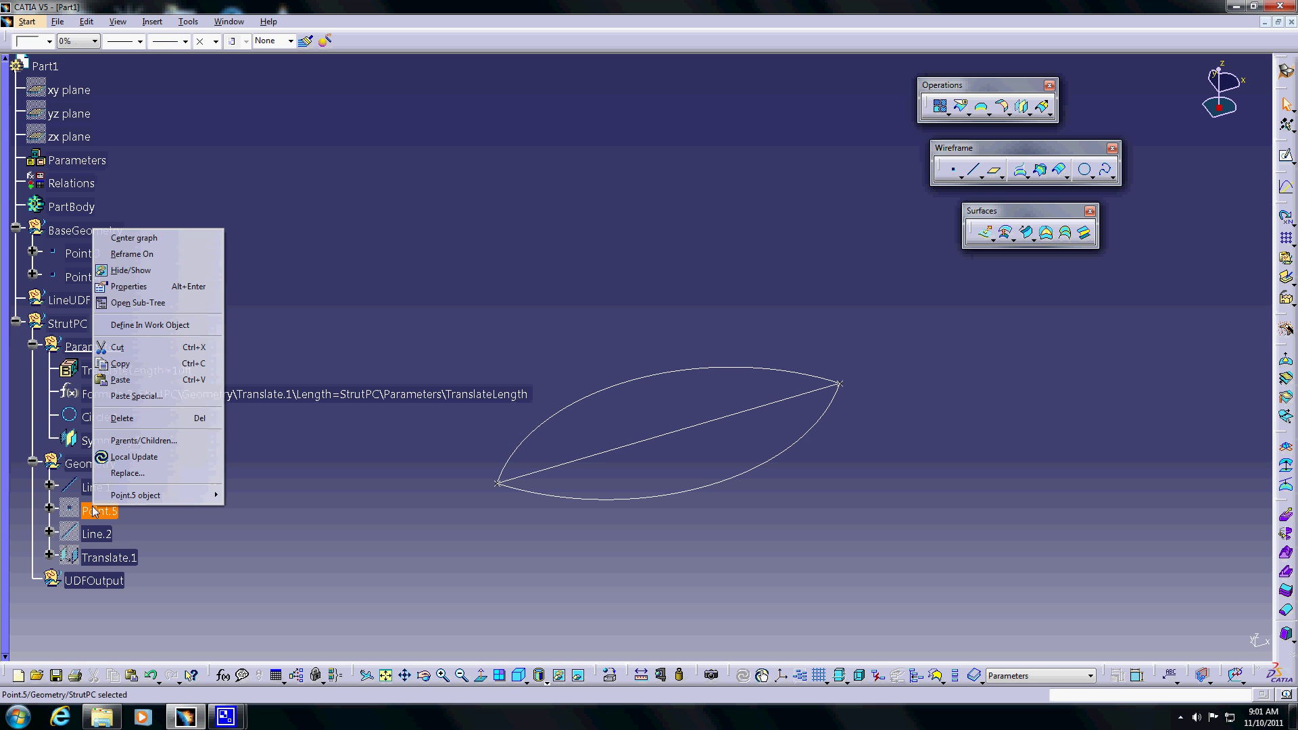
pyautogui.click(134, 271)
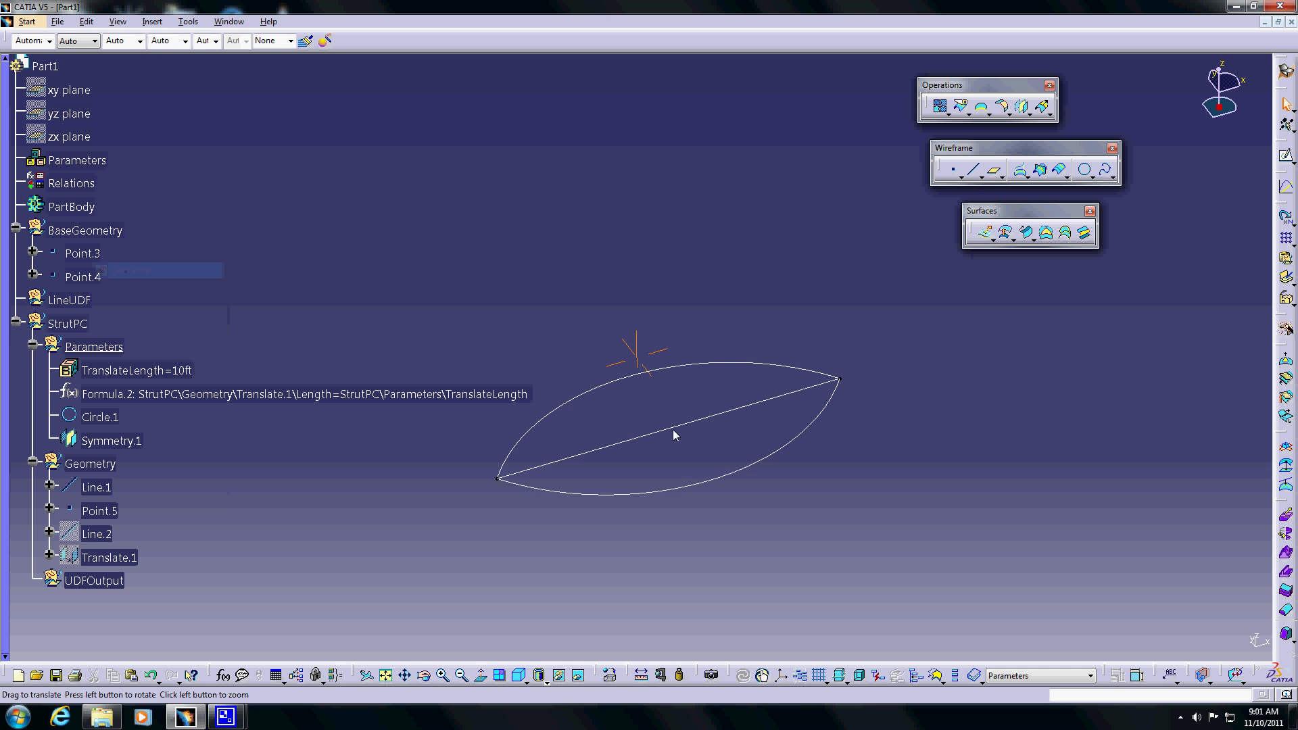
pyautogui.moveTo(672, 429)
pyautogui.mouseDown(button='middle')
pyautogui.moveTo(677, 403)
pyautogui.moveTo(676, 425)
pyautogui.mouseUp(button='middle')
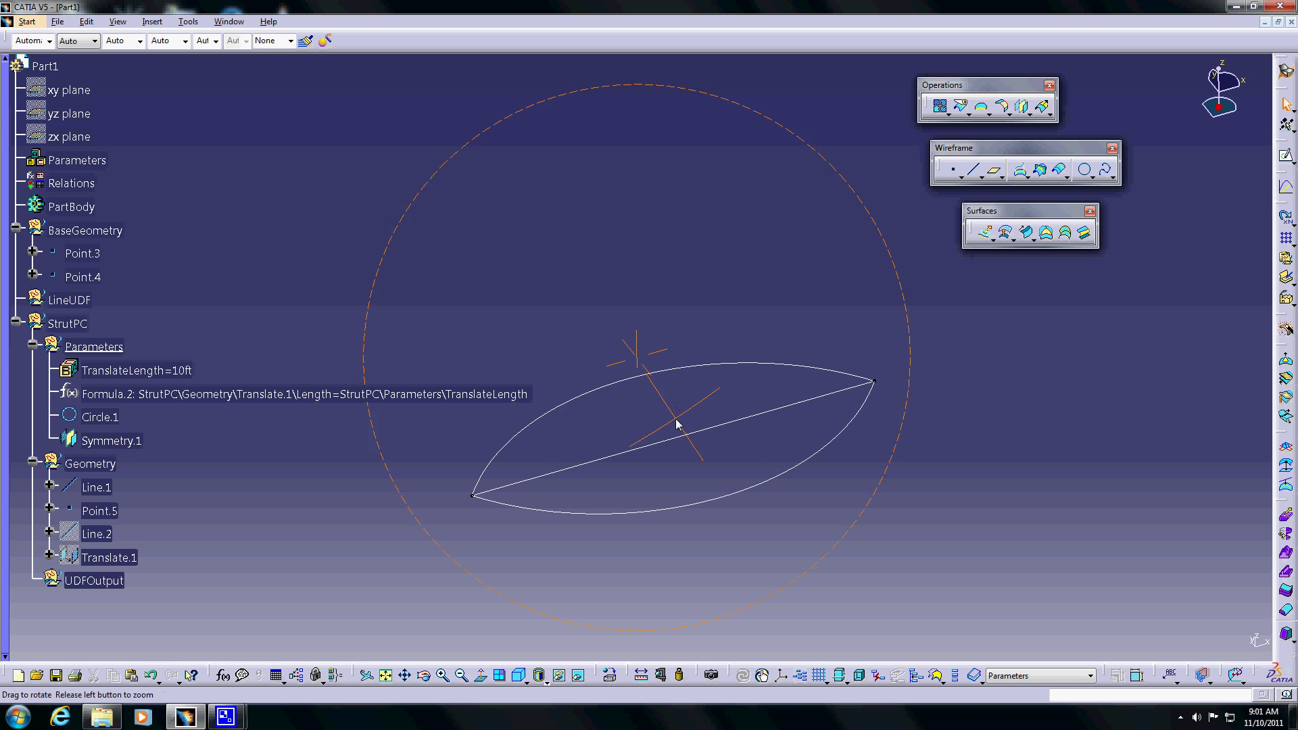
pyautogui.click(33, 461)
pyautogui.click(32, 344)
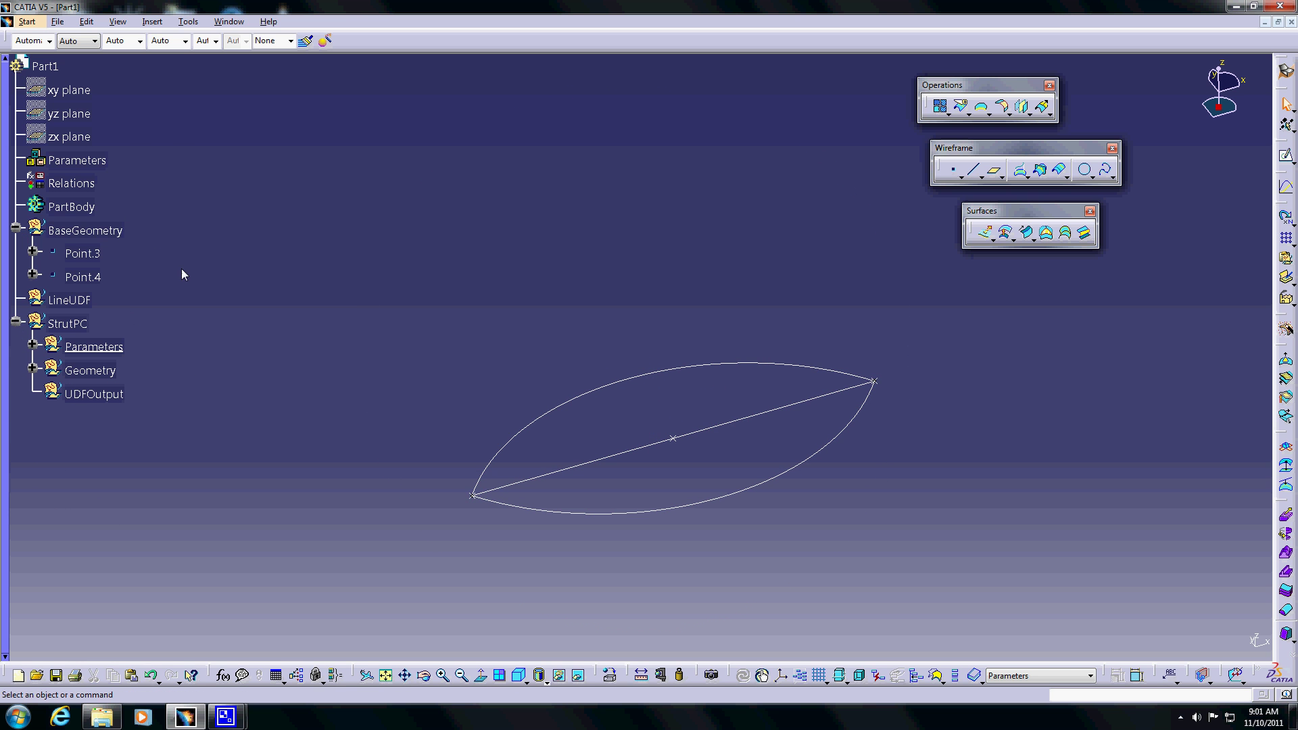
# Define the LineUDF geometrical set as the in-work object.
pyautogui.click(71, 301)
pyautogui.rightClick(71, 300)
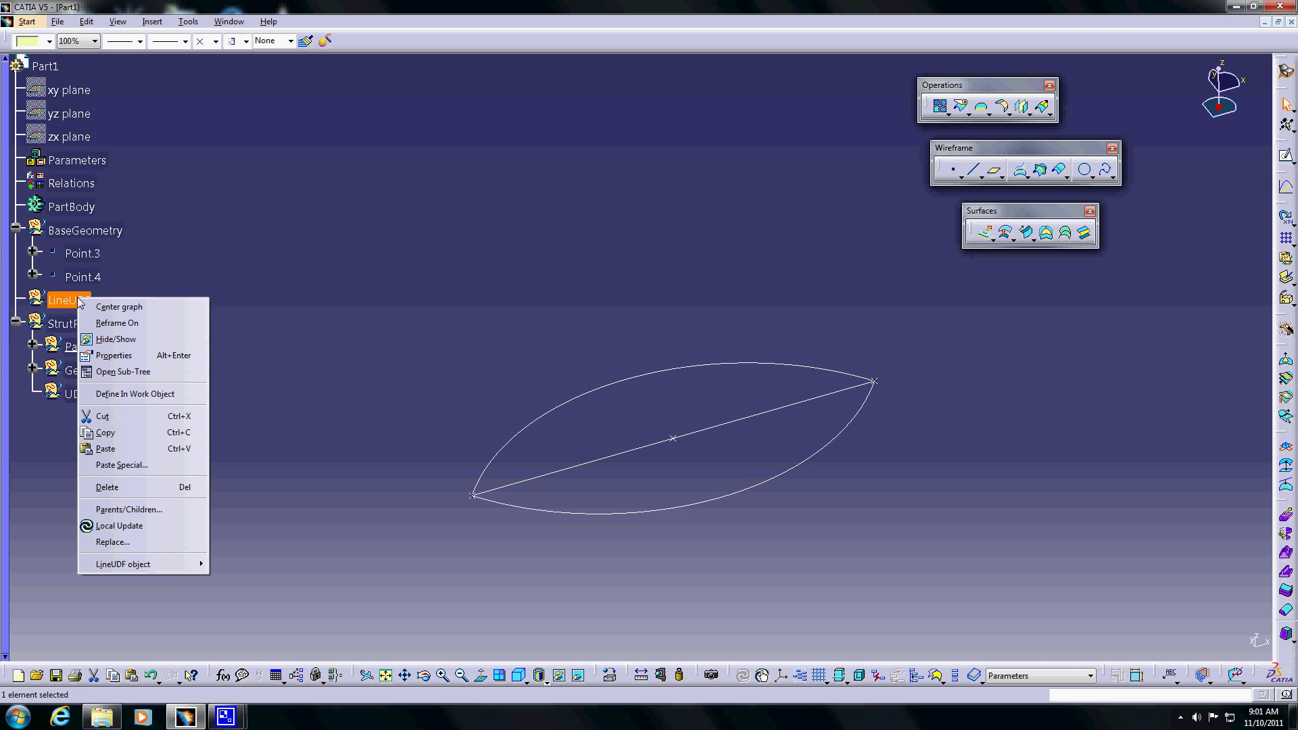
pyautogui.click(163, 402)
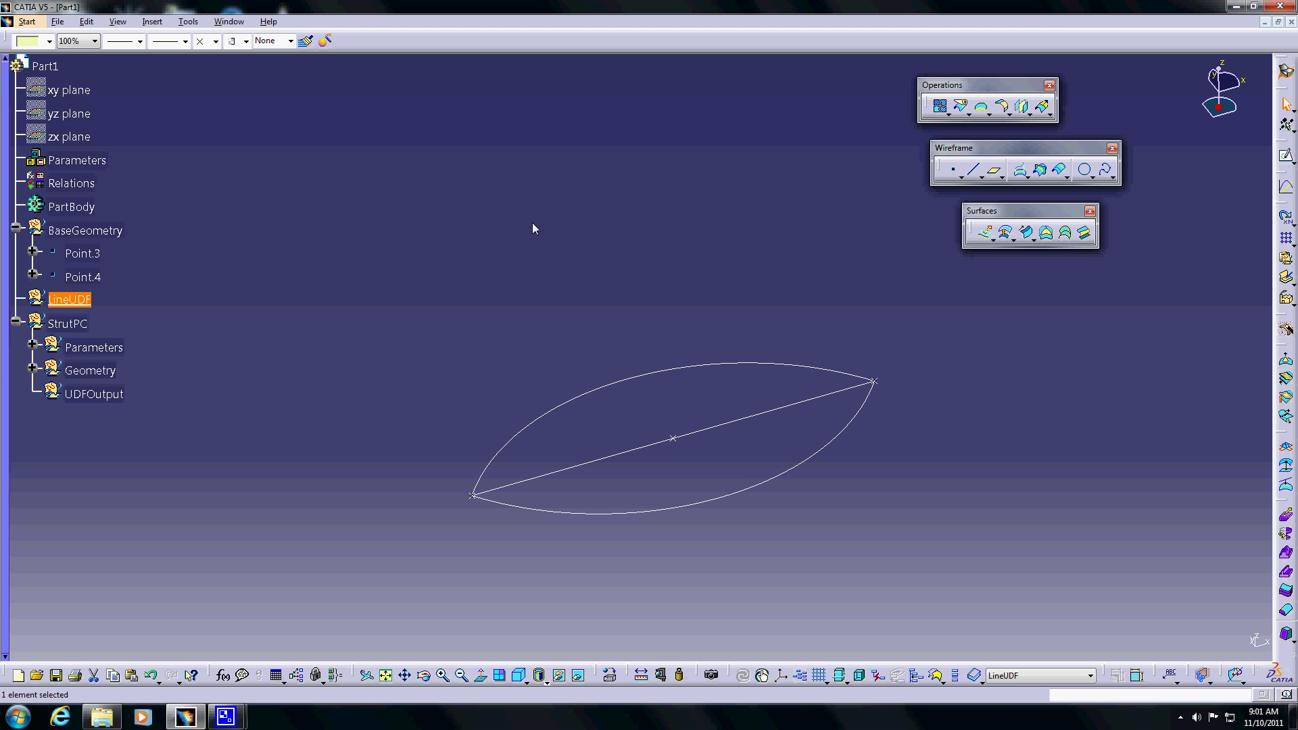
# Define an Angle/Normal to curve line on Line.1 through Point.5, with the xy plane as support.
pyautogui.click(970, 175)
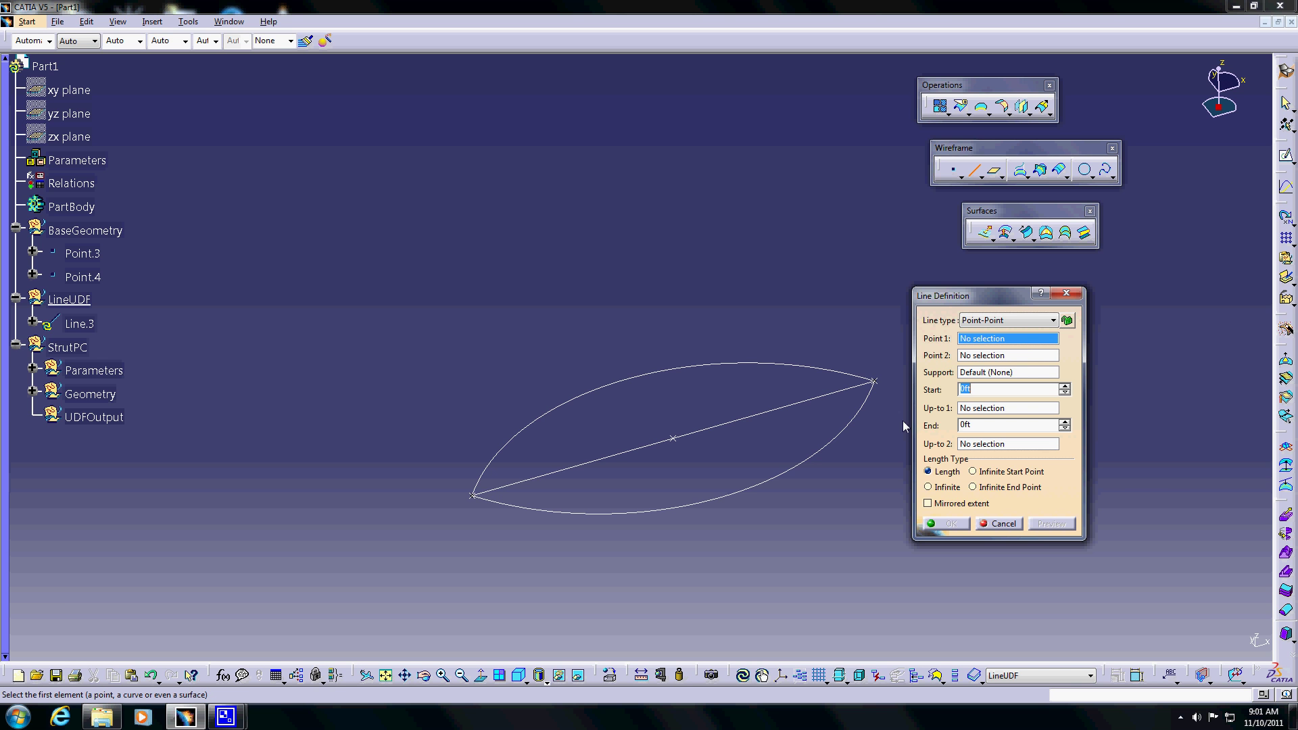
pyautogui.click(1018, 322)
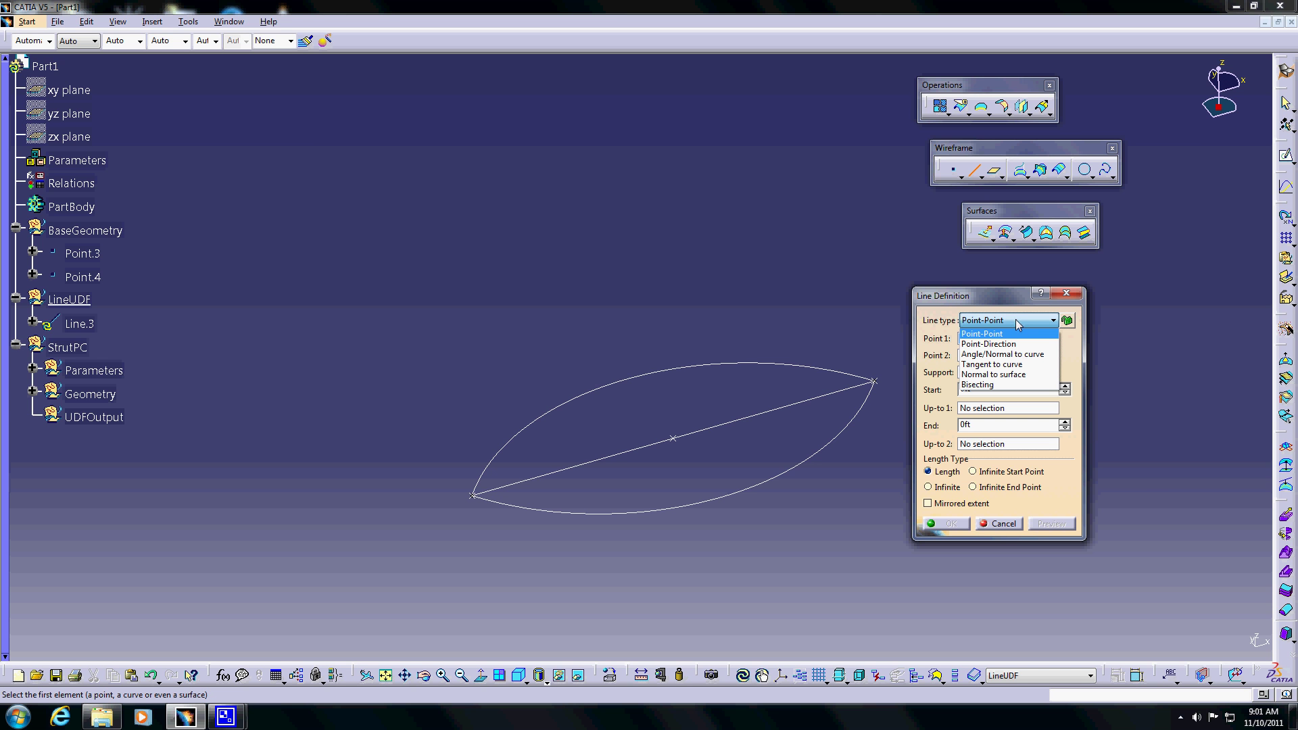
pyautogui.click(1027, 355)
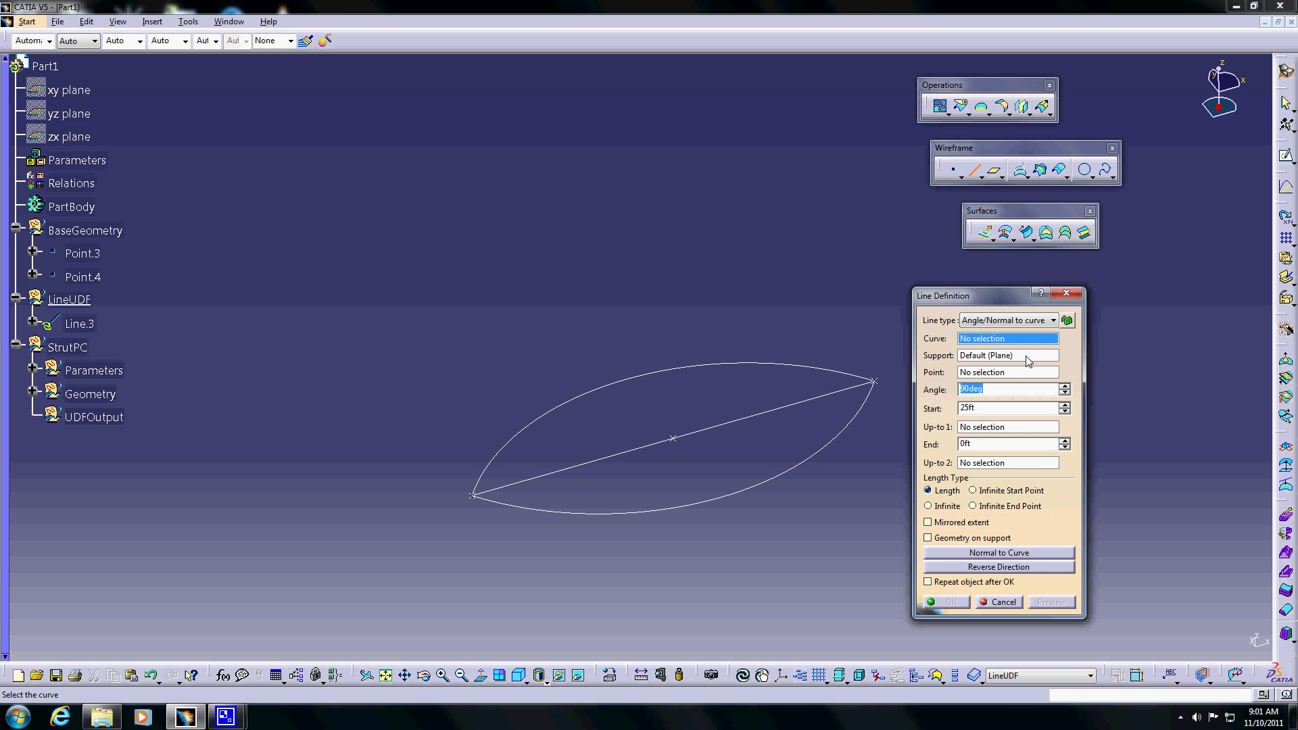
pyautogui.click(758, 414)
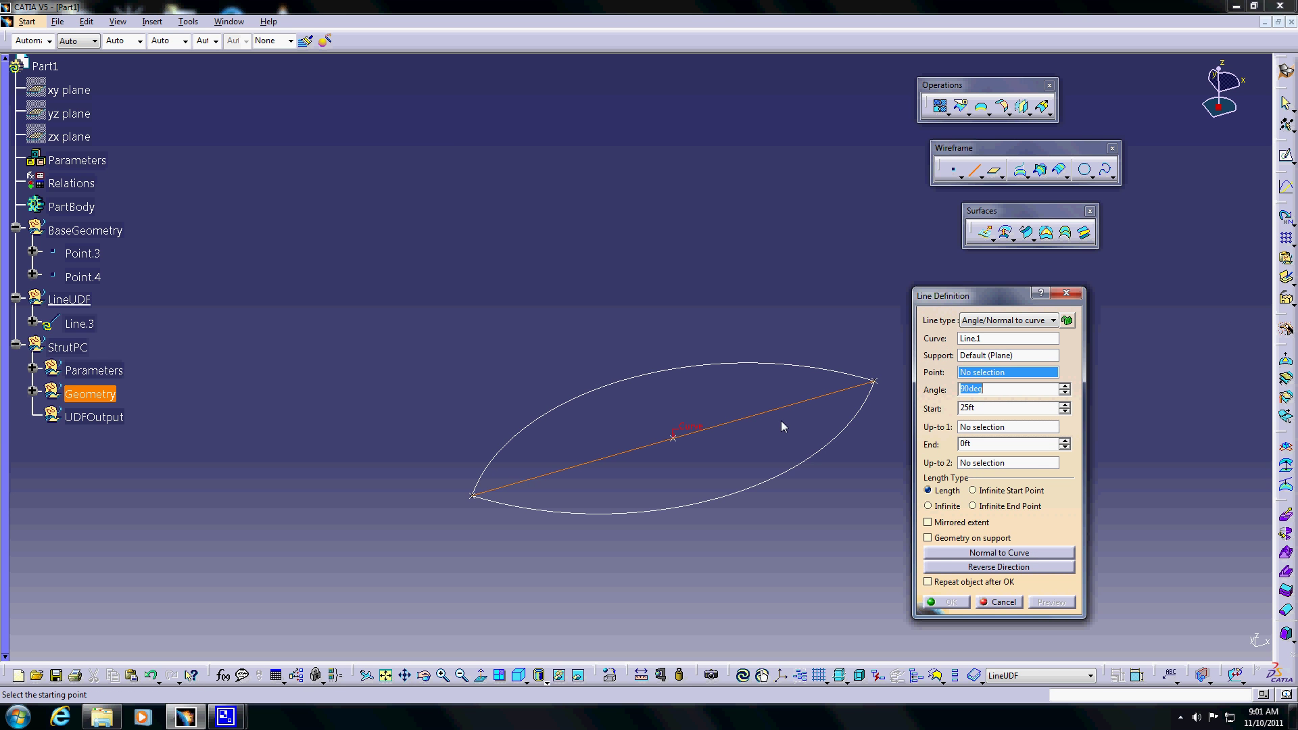
pyautogui.click(674, 437)
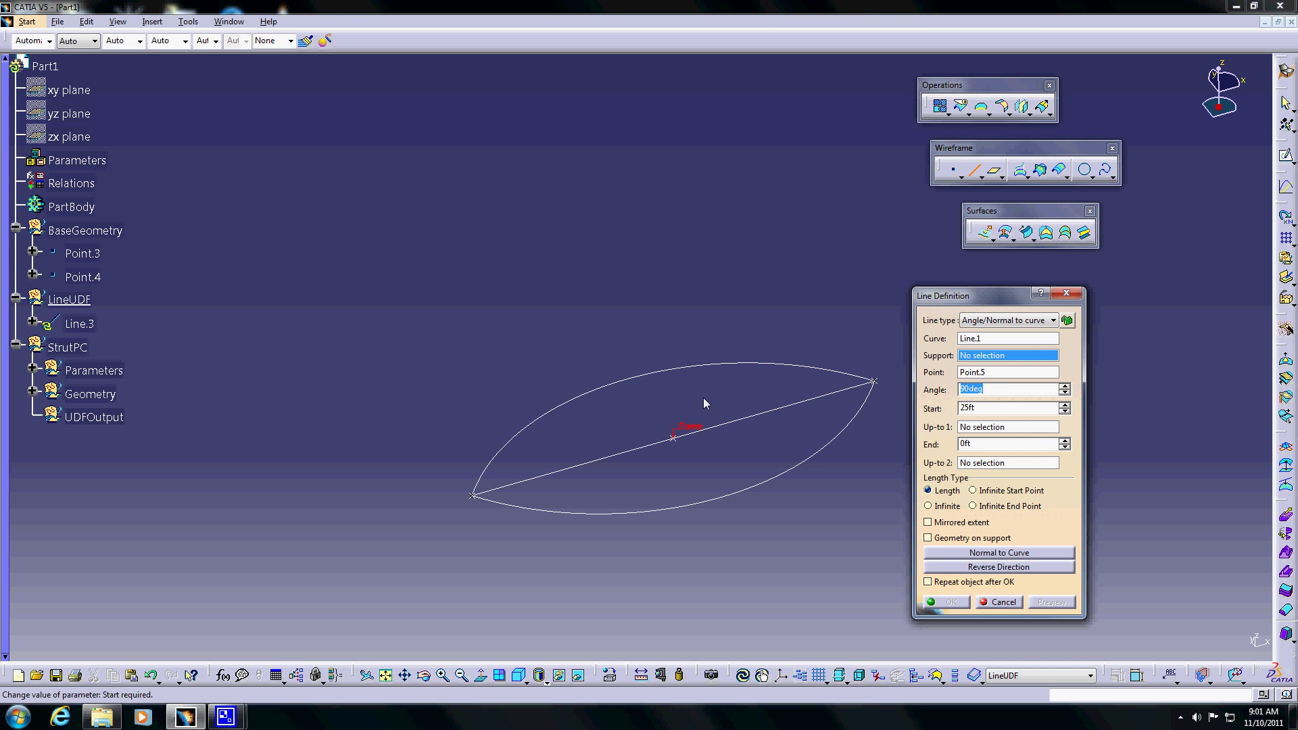
pyautogui.click(68, 92)
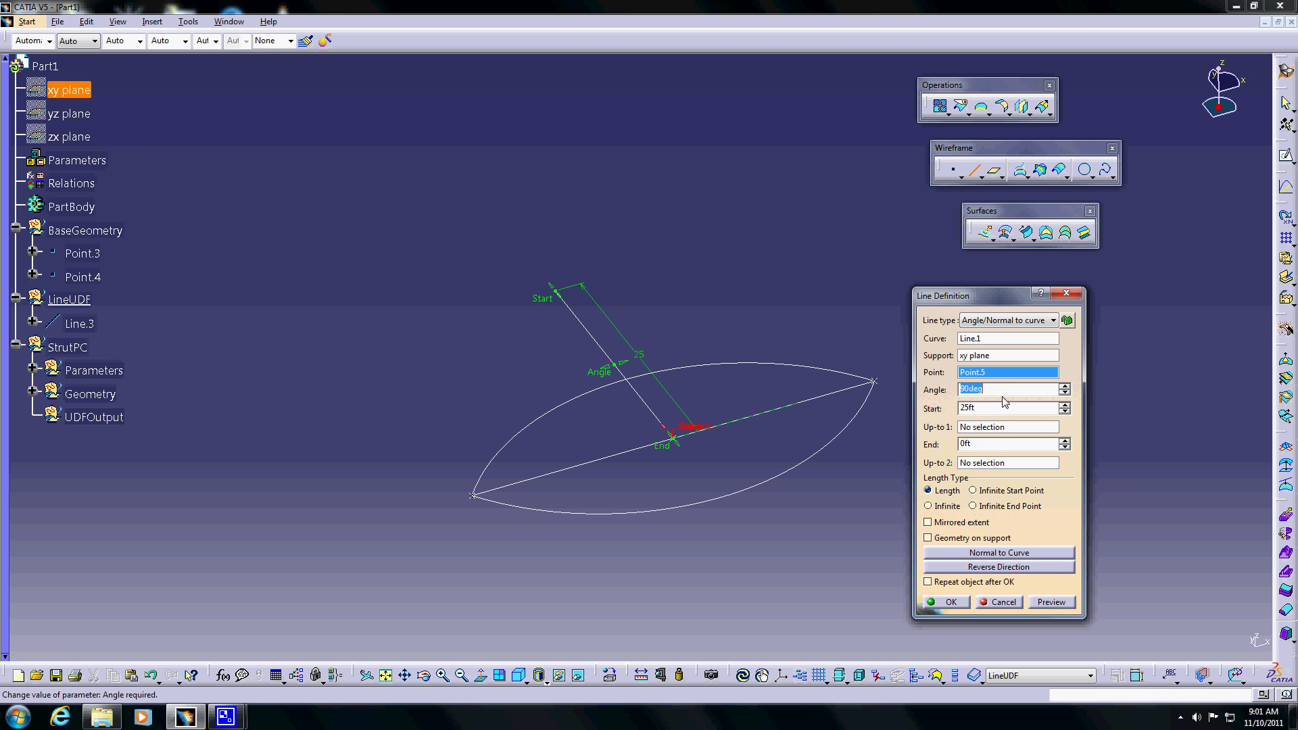
# Try to limit the line with the upper arc Circle.1 as Up-to 1 and with mirrored extent.
pyautogui.click(983, 429)
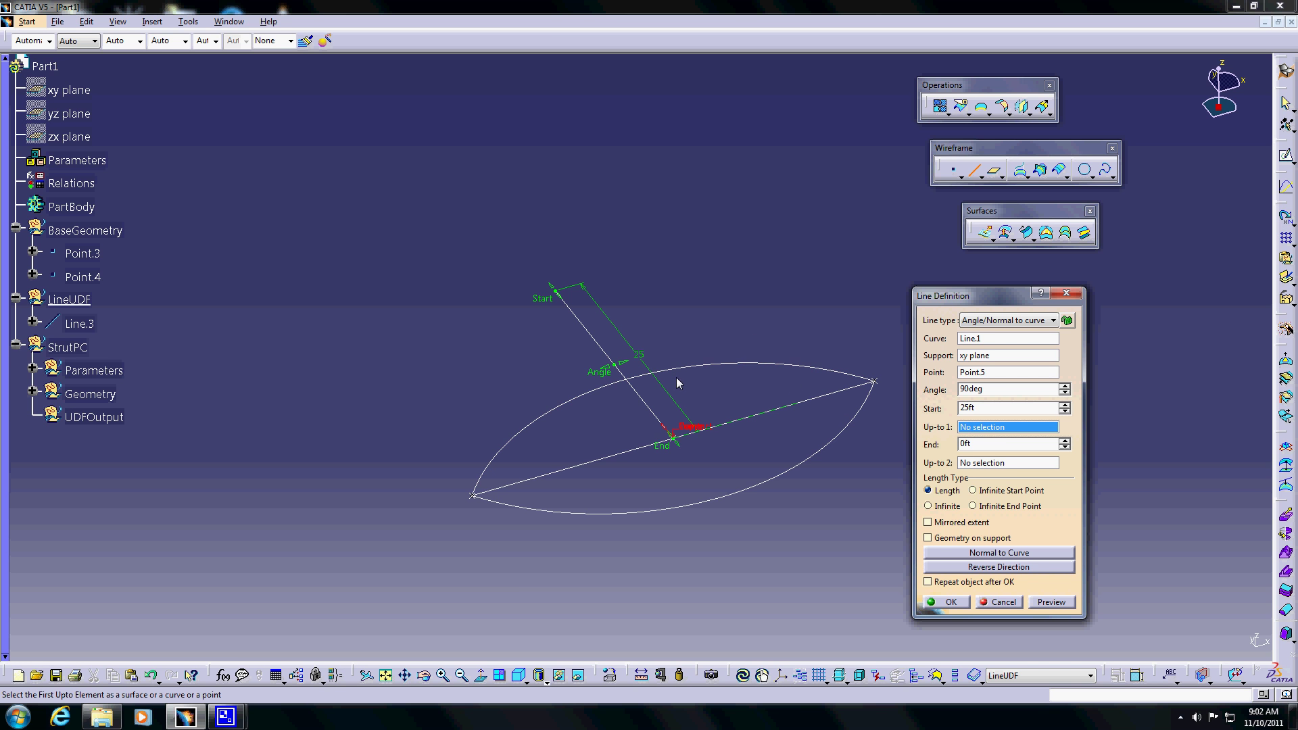
pyautogui.click(705, 369)
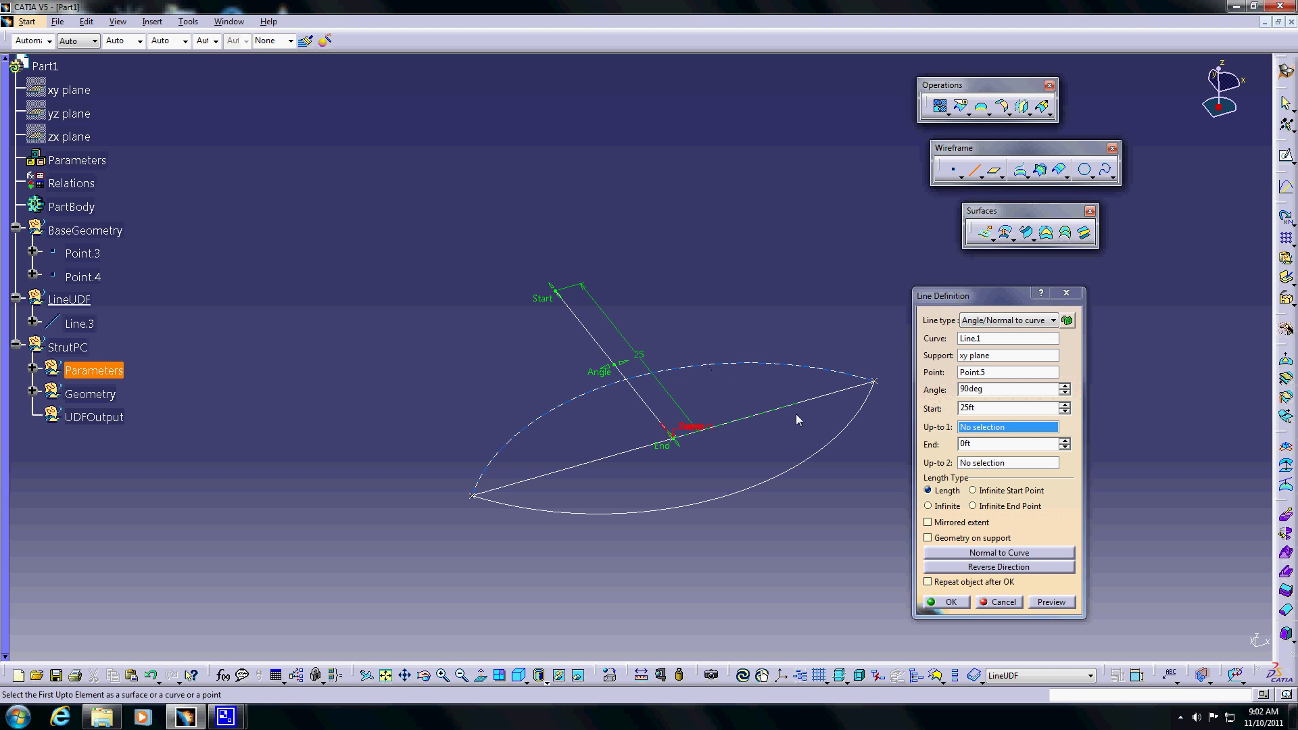
pyautogui.click(928, 523)
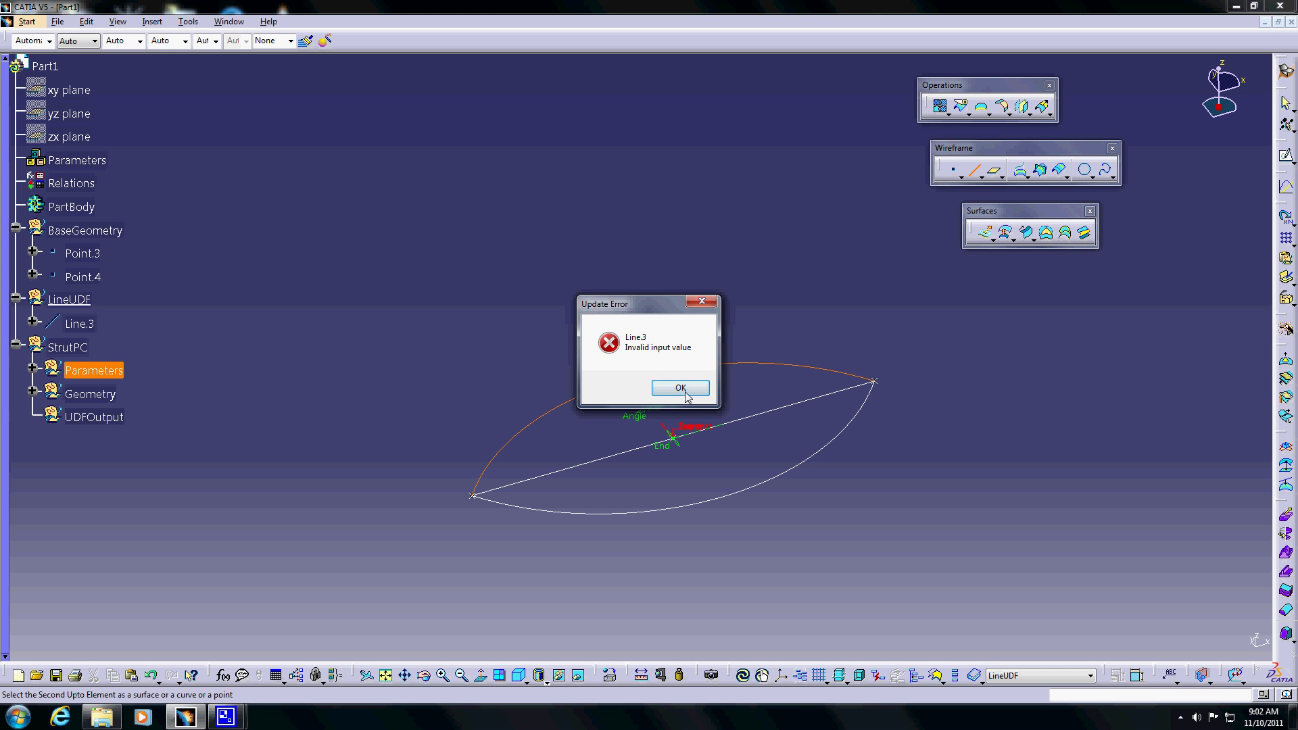
pyautogui.click(704, 390)
pyautogui.click(979, 445)
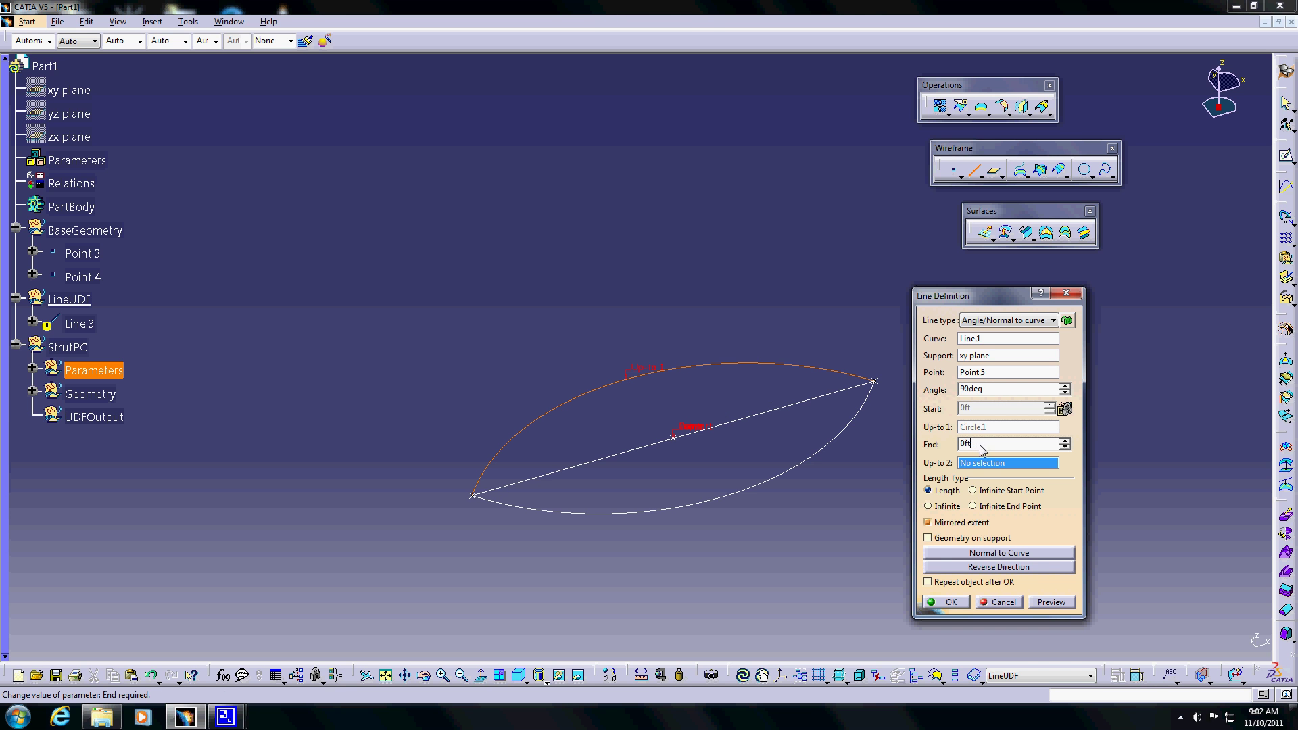
pyautogui.moveTo(977, 446); pyautogui.dragTo(950, 445)
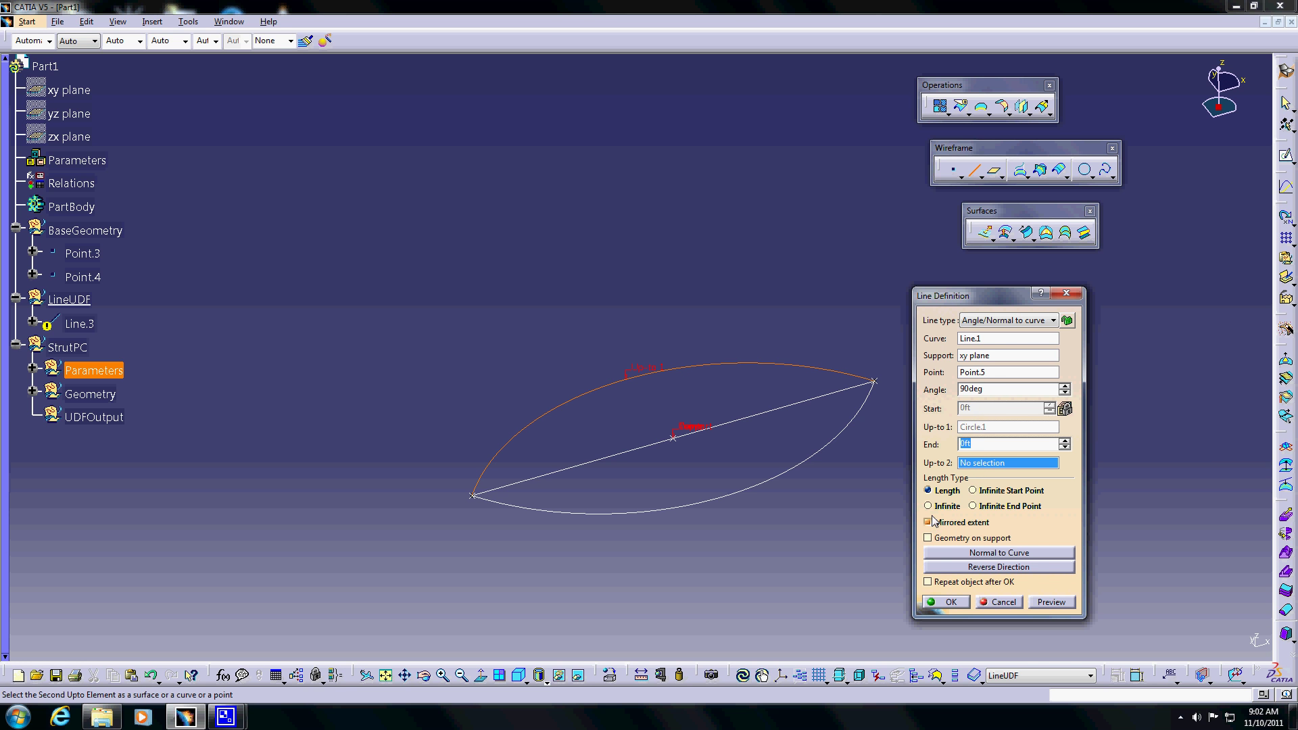
# Turn off the line's mirrored extent and clear its Up-to 1 limit.
pyautogui.click(988, 391)
pyautogui.click(928, 524)
pyautogui.click(980, 428)
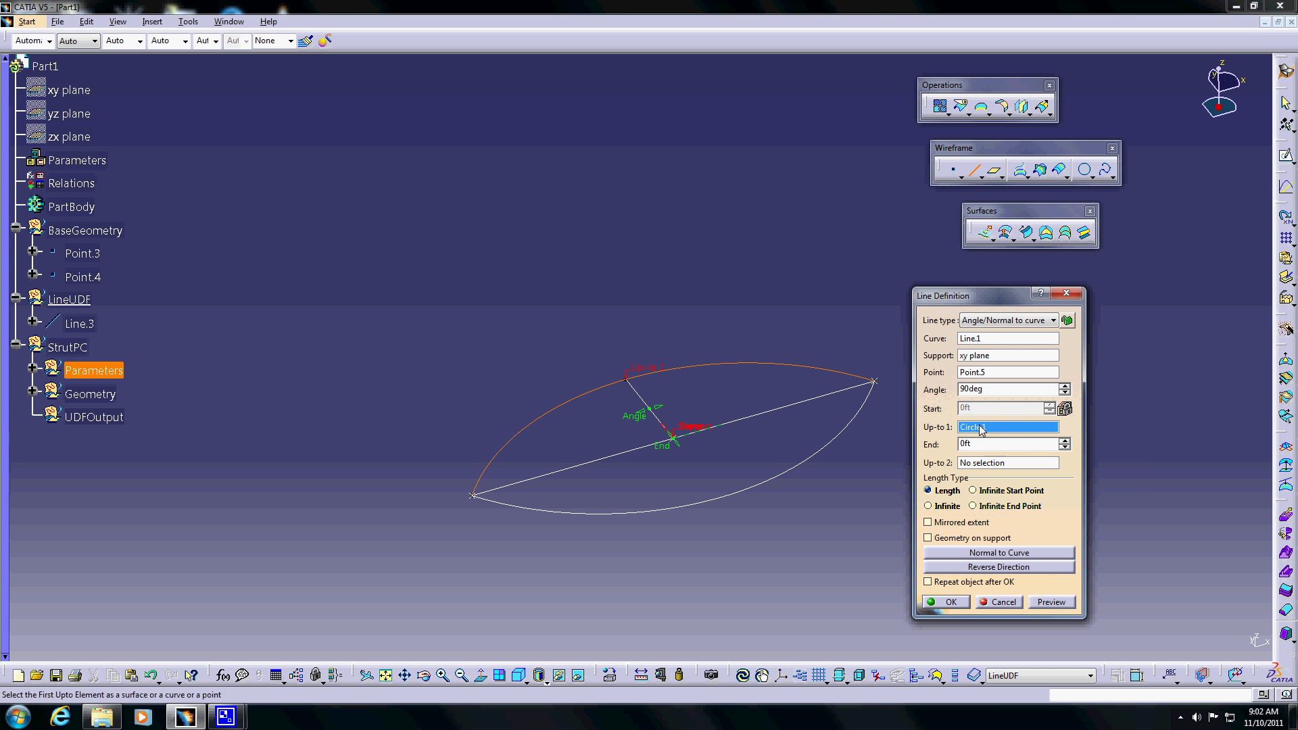
pyautogui.rightClick(980, 428)
pyautogui.click(1022, 257)
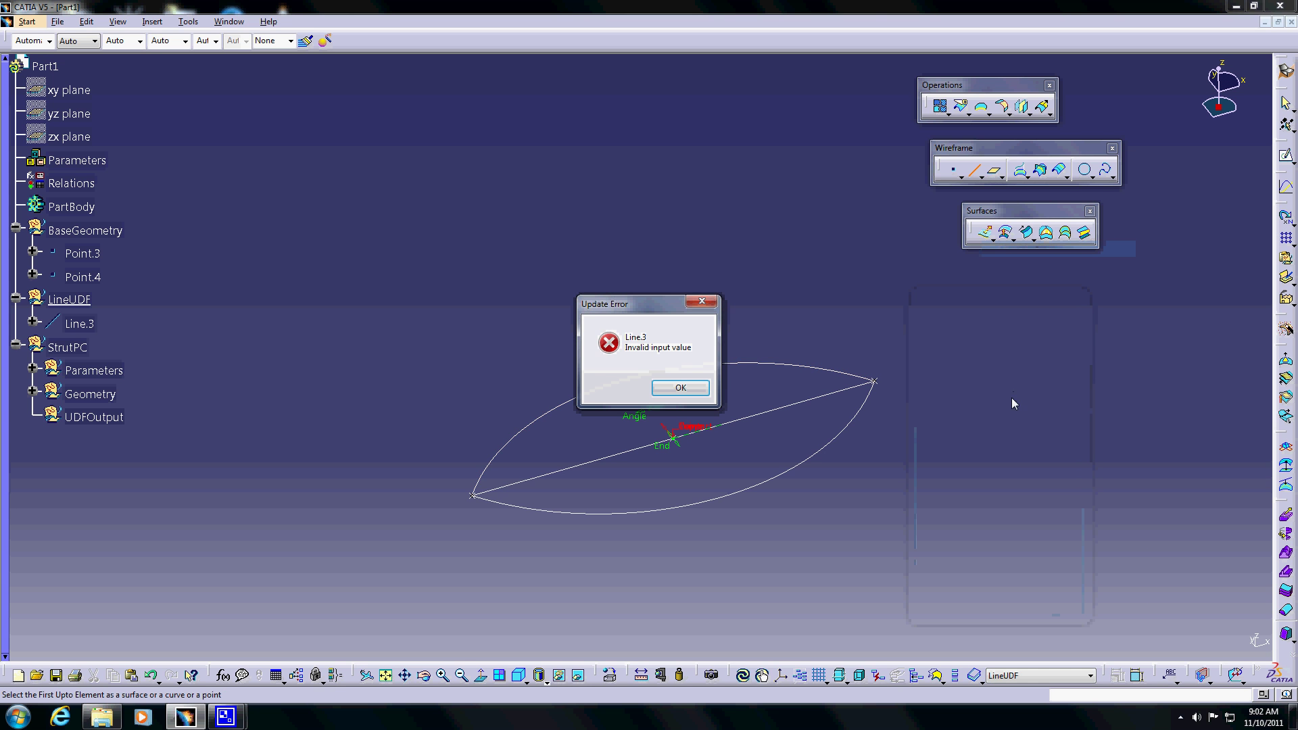
pyautogui.click(706, 394)
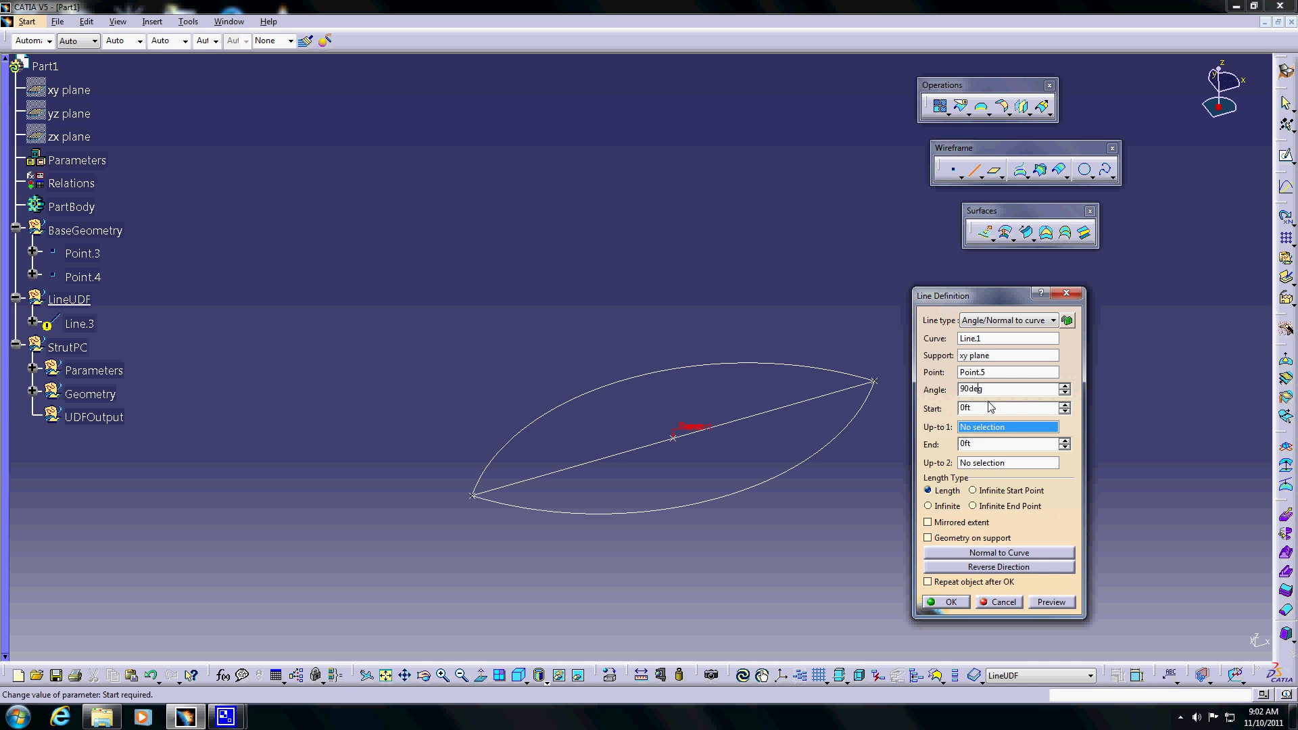
# Set the upper arc Circle.1 as the line's Up-to 2 limit, enable mirrored extent and create the line.
pyautogui.click(978, 463)
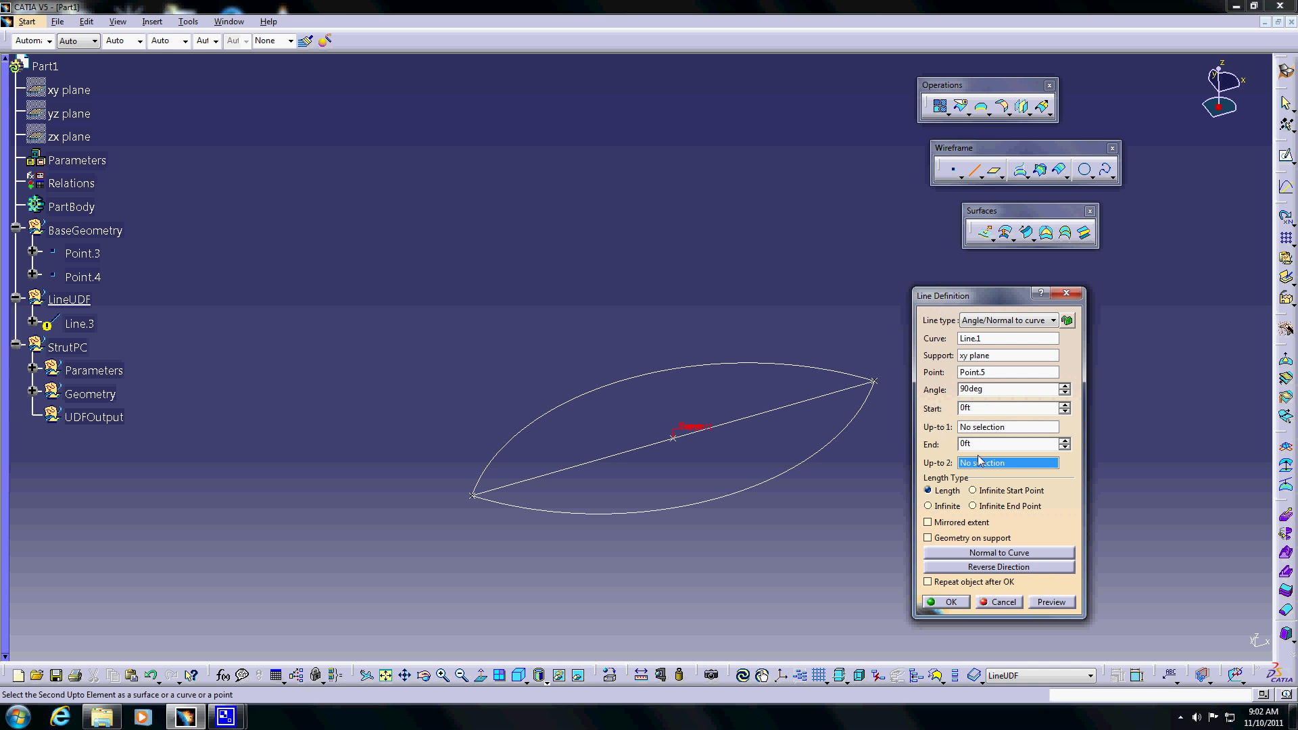
pyautogui.click(699, 372)
pyautogui.click(937, 522)
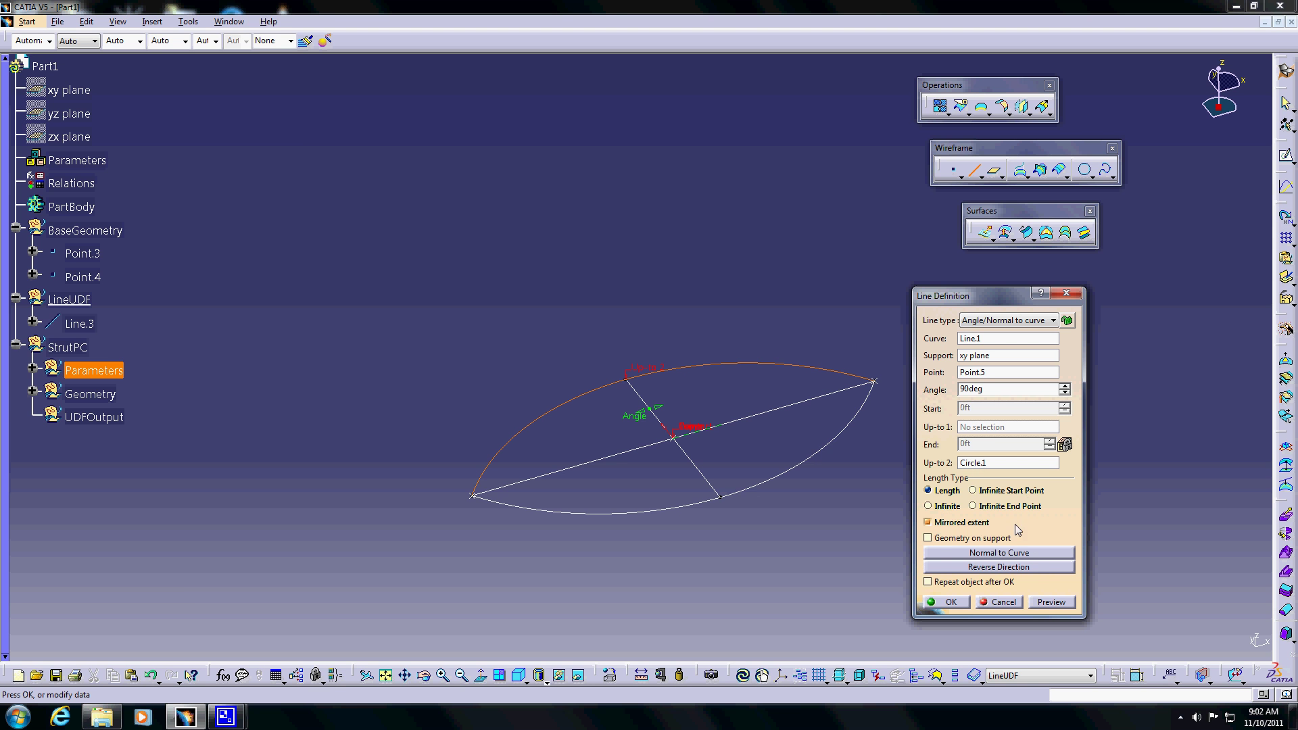
pyautogui.click(951, 602)
pyautogui.moveTo(757, 438); pyautogui.dragTo(744, 405, button='middle')
pyautogui.click(82, 300)
pyautogui.click(656, 372)
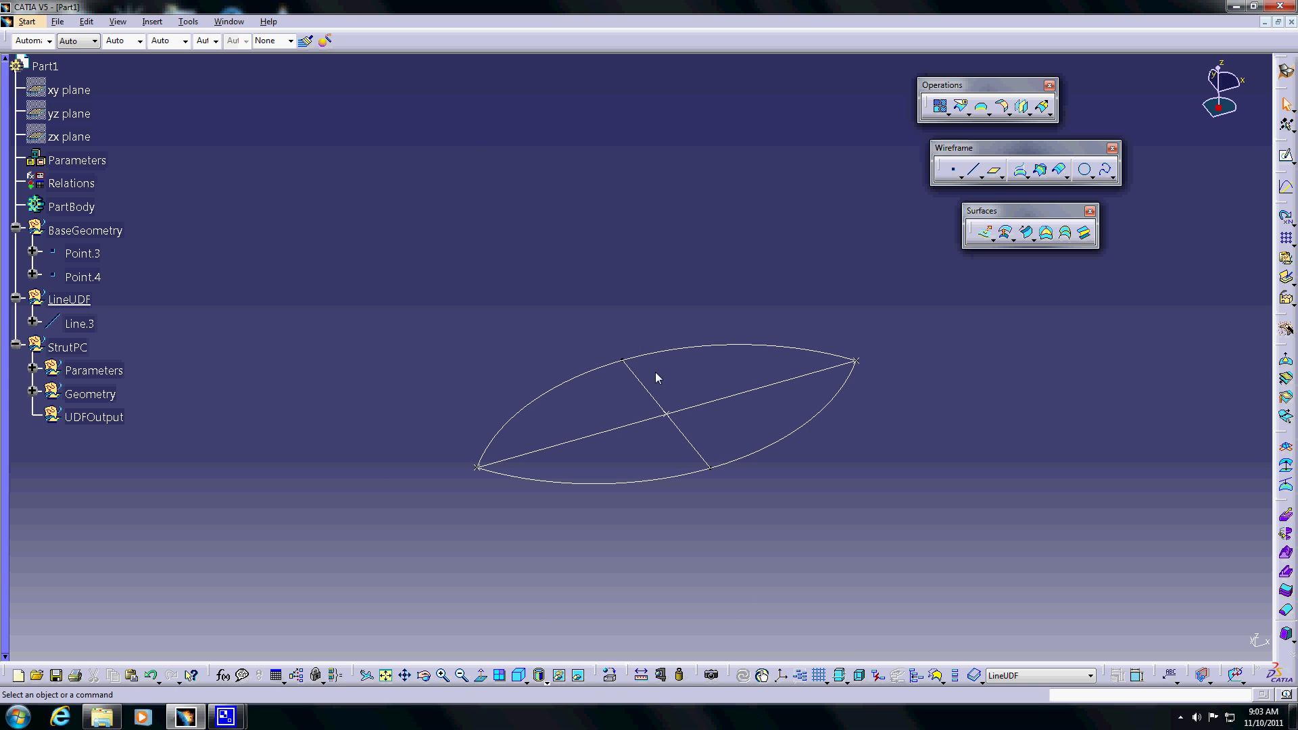
pyautogui.click(647, 392)
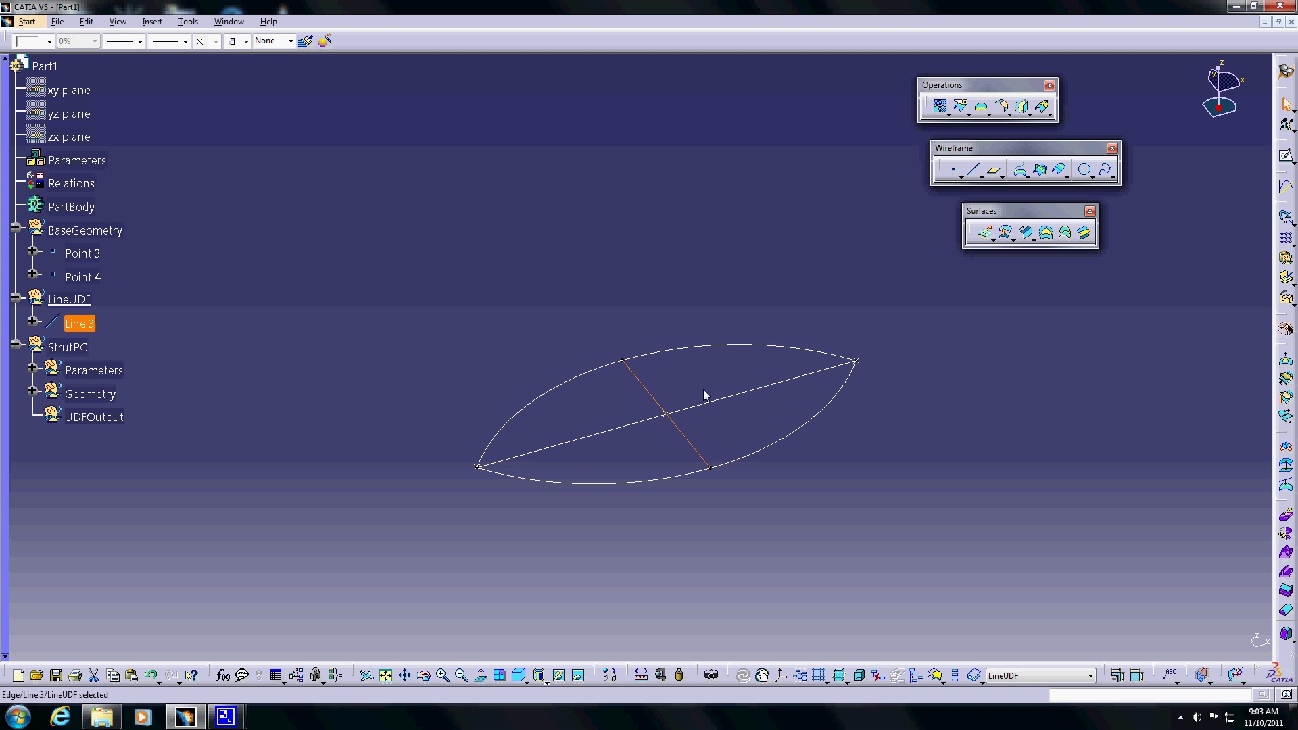
pyautogui.click(704, 390)
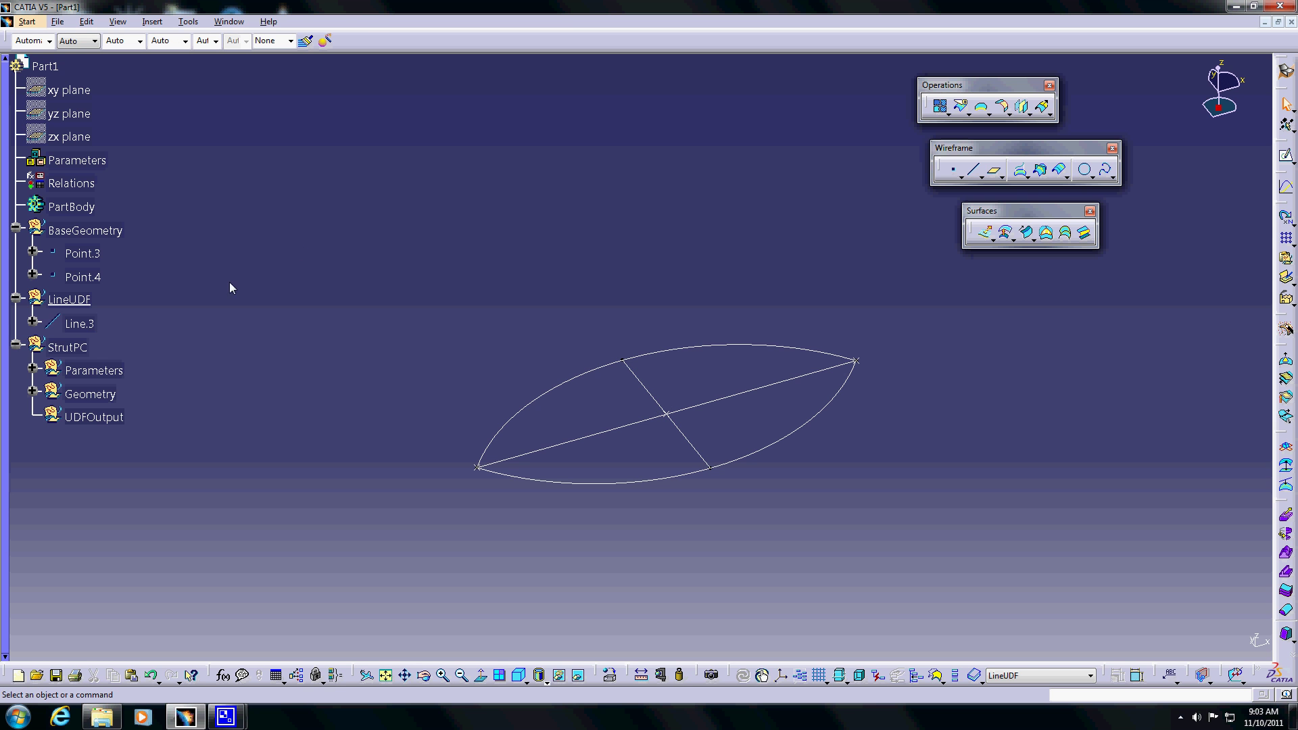
# Create a UserFeature template from the LineUDF geometrical set and name it LineUDF.
pyautogui.click(87, 299)
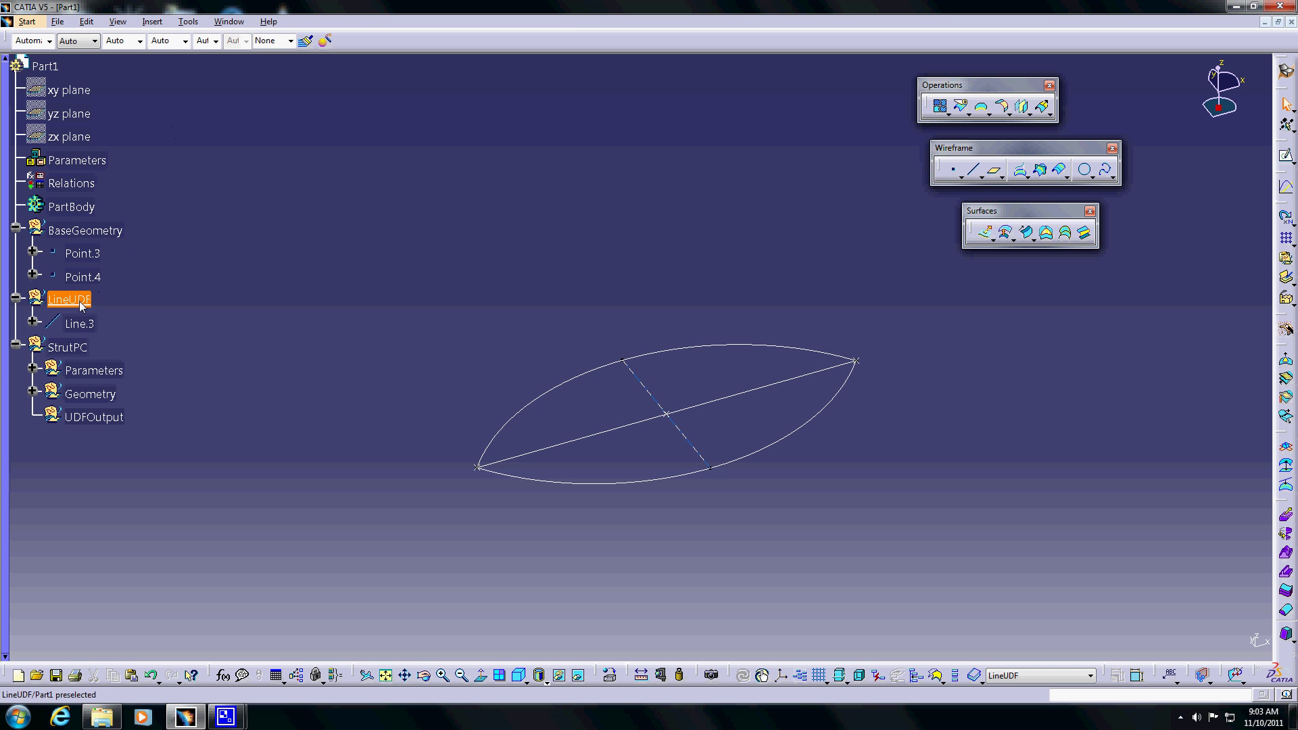
pyautogui.click(153, 21)
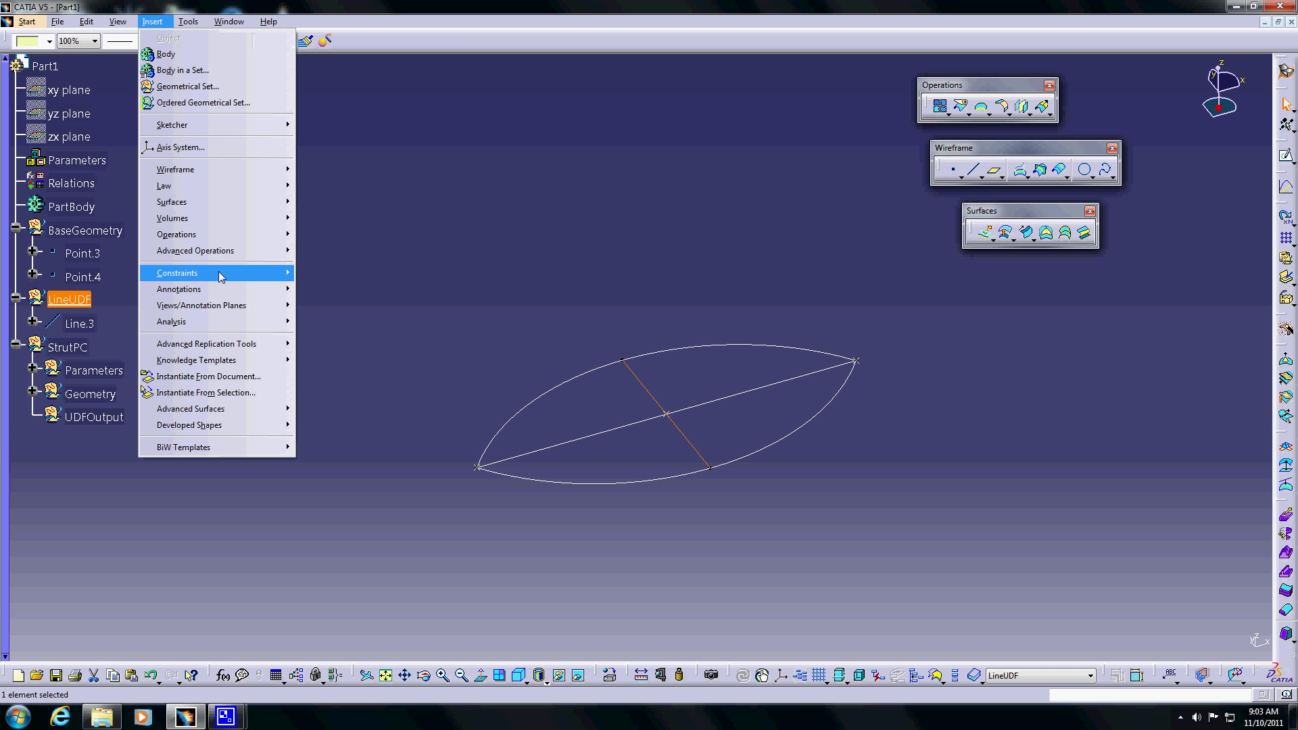
pyautogui.moveTo(214, 365)
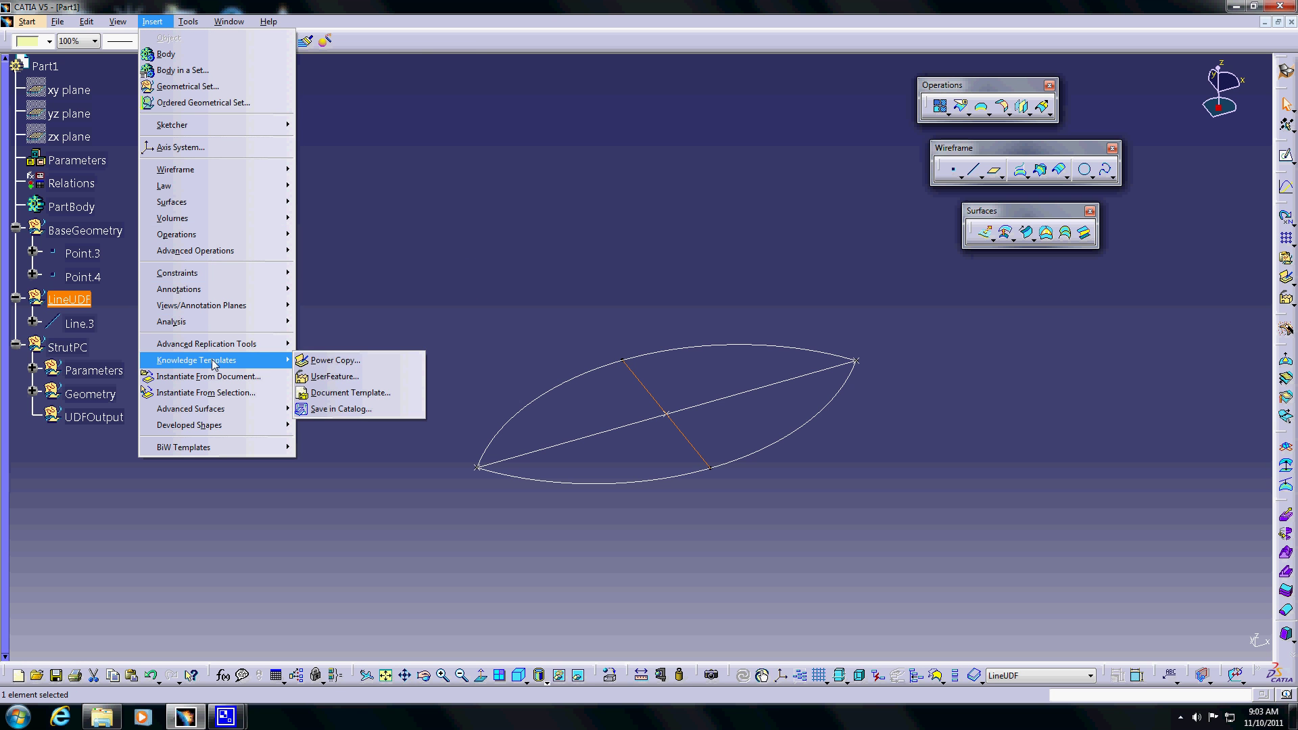
pyautogui.click(345, 376)
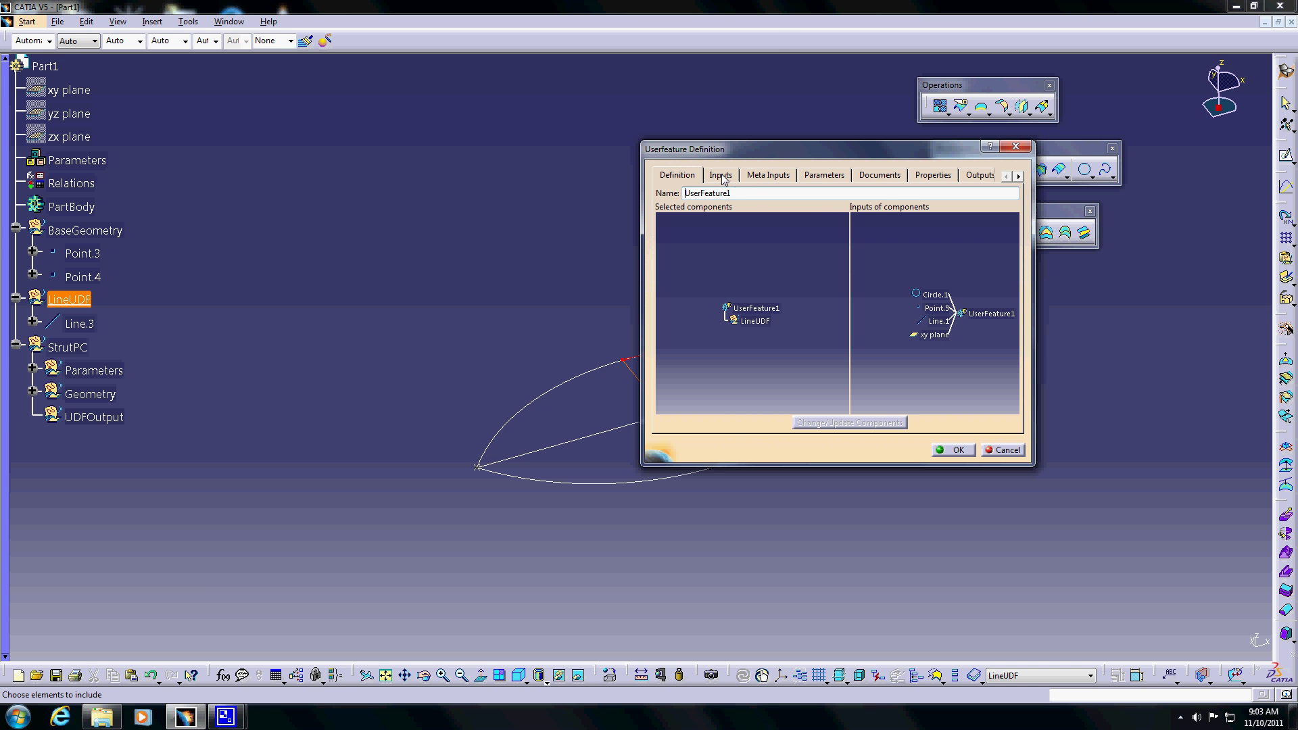
pyautogui.click(1018, 176)
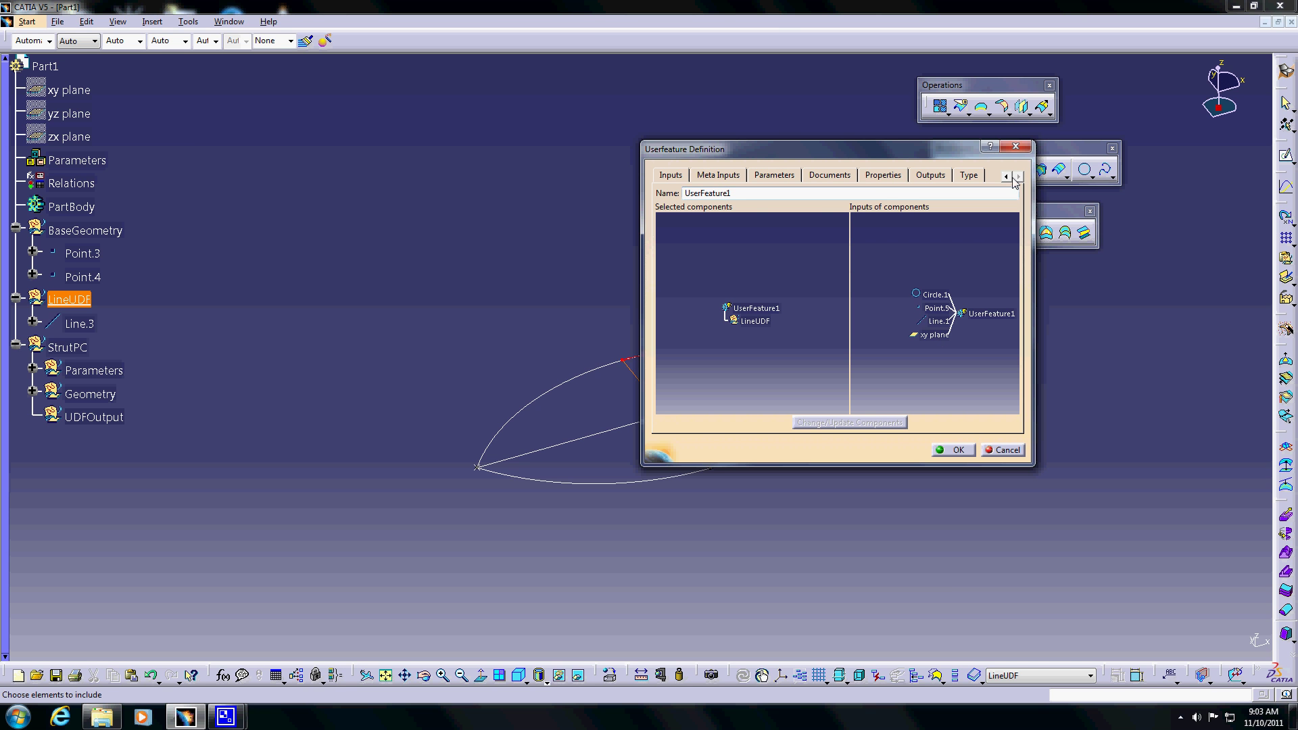
pyautogui.click(968, 175)
pyautogui.click(678, 178)
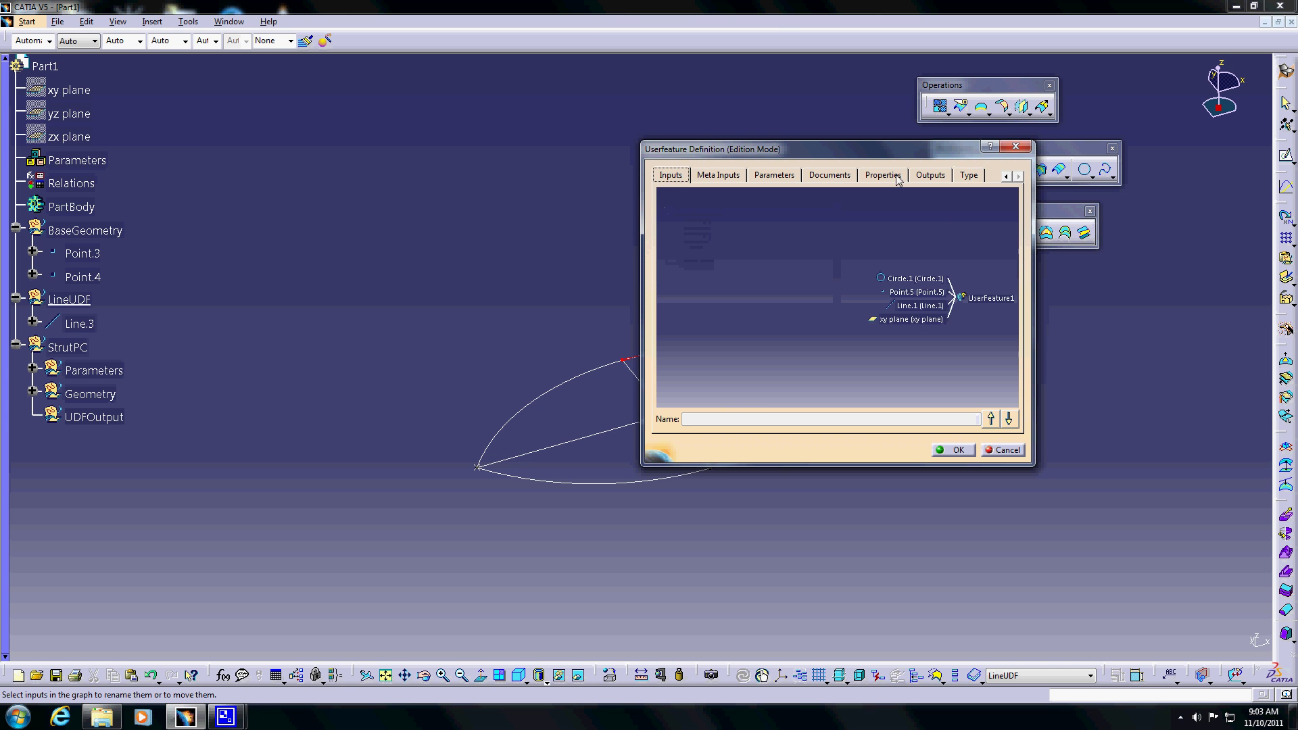
pyautogui.click(1006, 176)
pyautogui.click(677, 175)
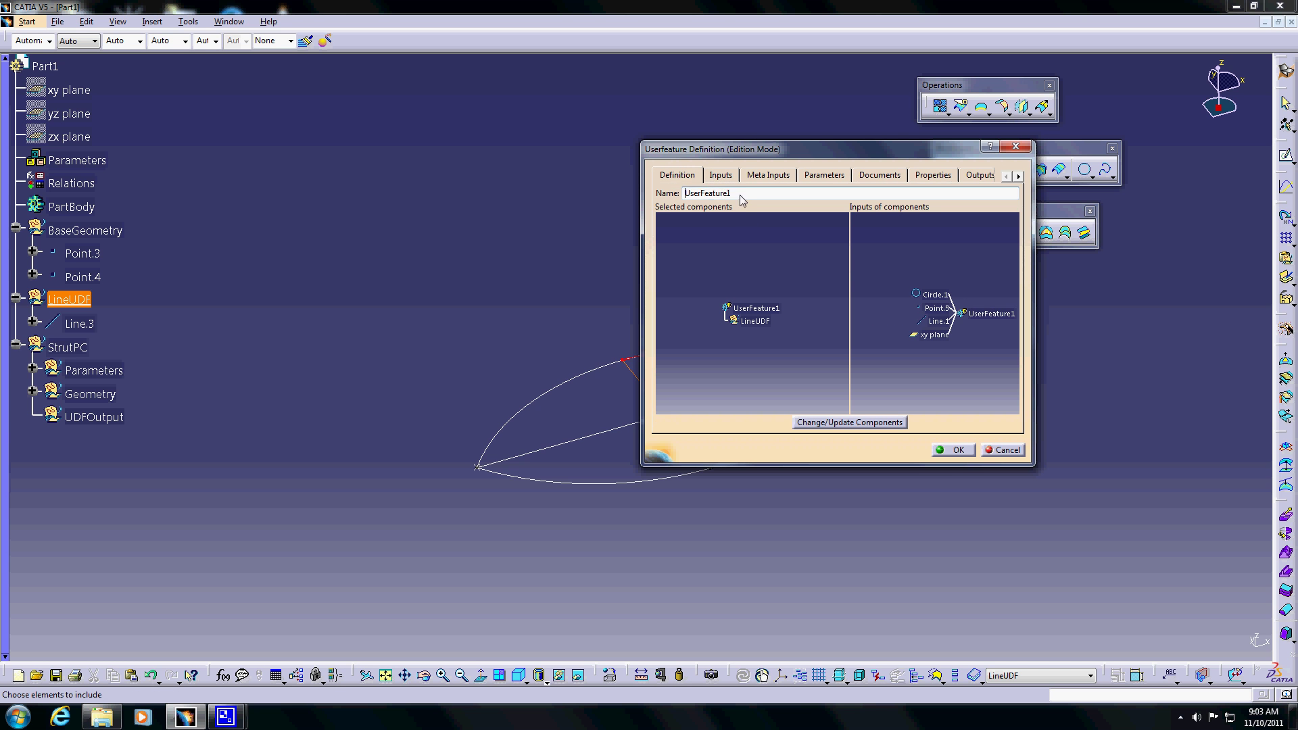
pyautogui.write('LineUDF')
# Assign the template's supertype automatically, generate the standard-input type LineUDF and accept the user feature definition.
pyautogui.click(1019, 176)
pyautogui.click(969, 175)
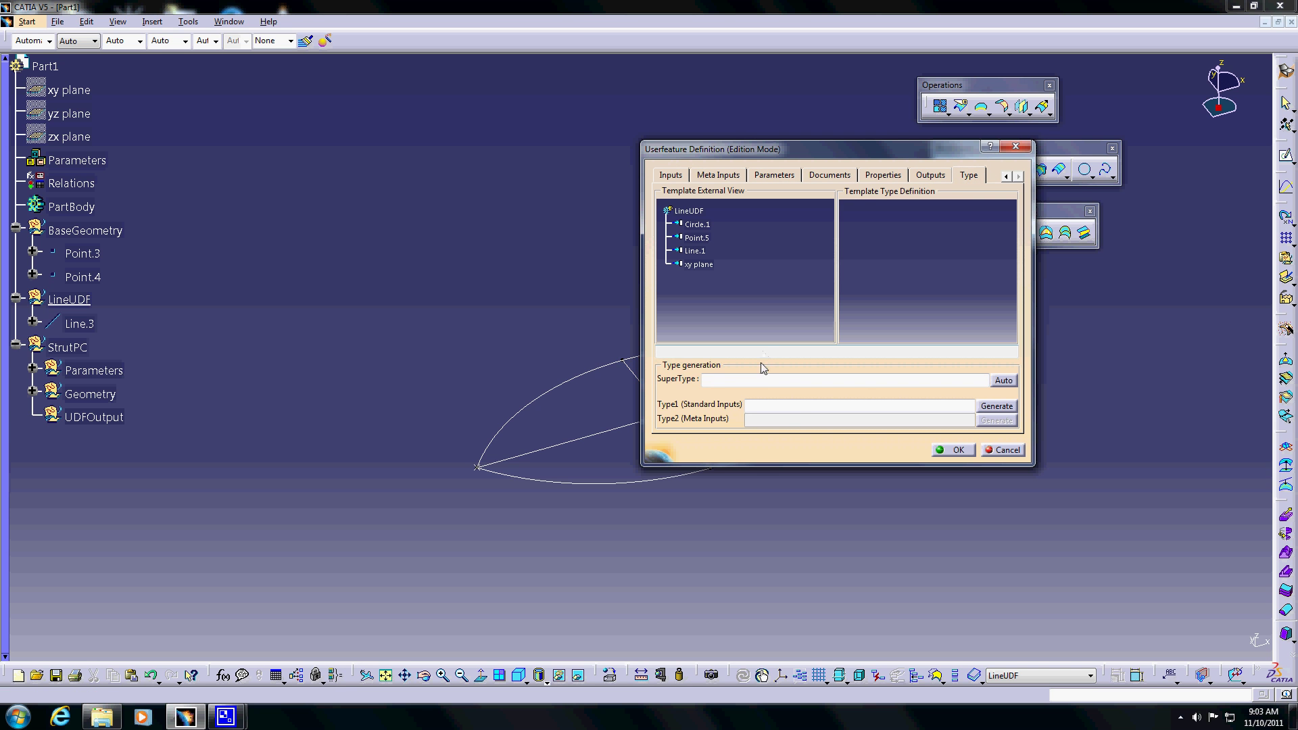
pyautogui.click(1004, 380)
pyautogui.click(806, 406)
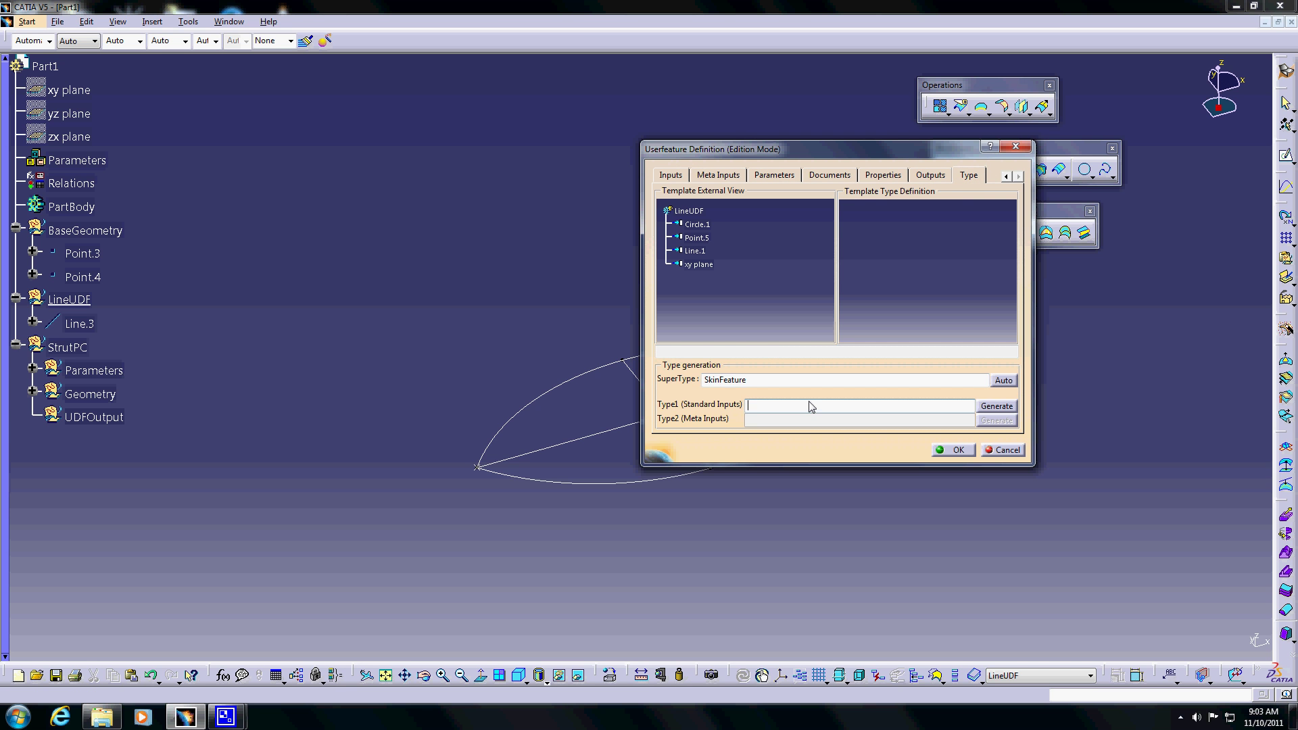
pyautogui.write('LineUDF')
pyautogui.click(1000, 409)
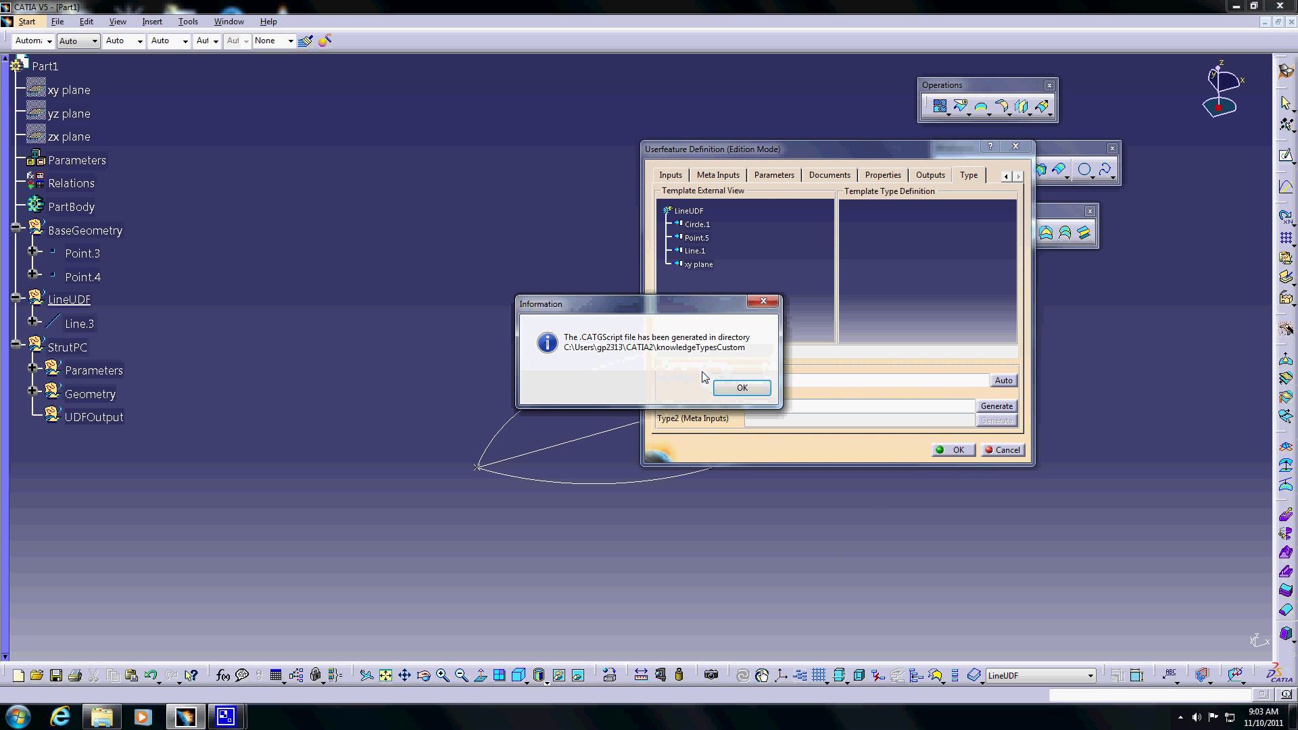
pyautogui.click(741, 387)
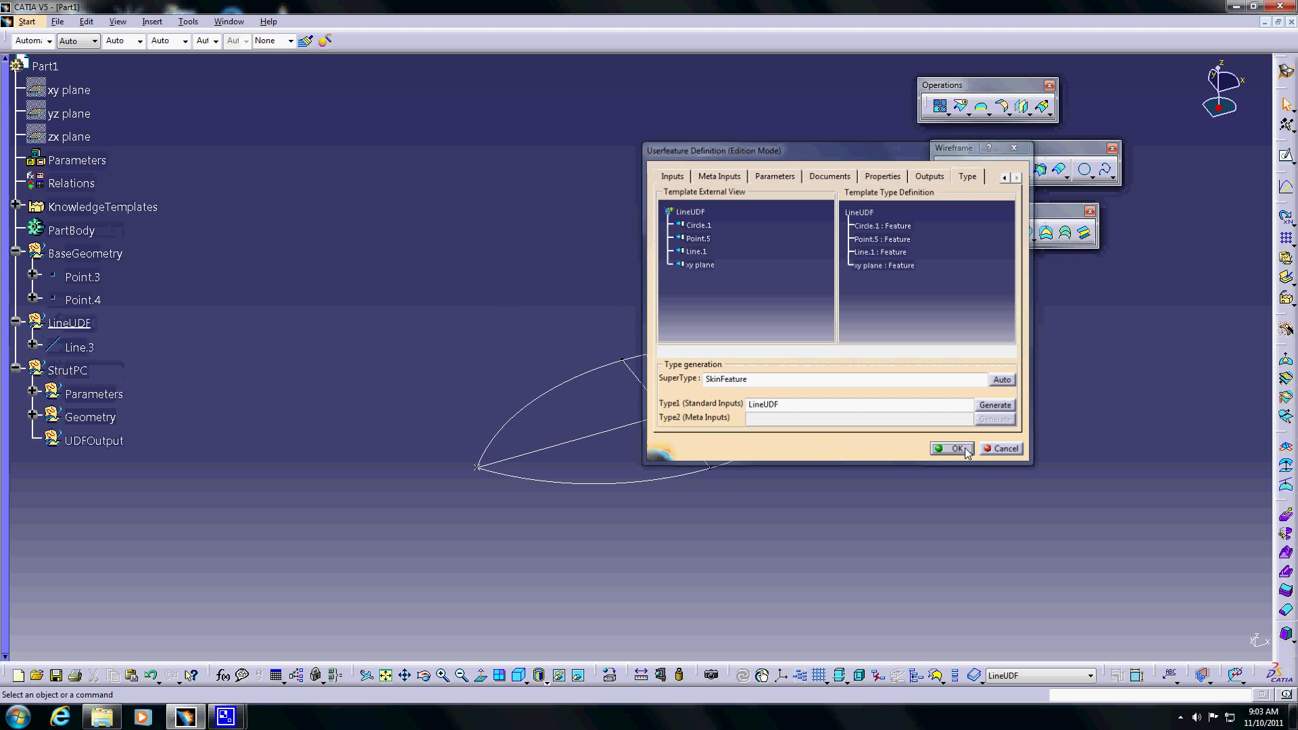
pyautogui.click(965, 449)
# Hide the LineUDF geometrical set.
pyautogui.click(660, 351)
pyautogui.moveTo(660, 351); pyautogui.dragTo(721, 363, button='middle')
pyautogui.click(721, 363)
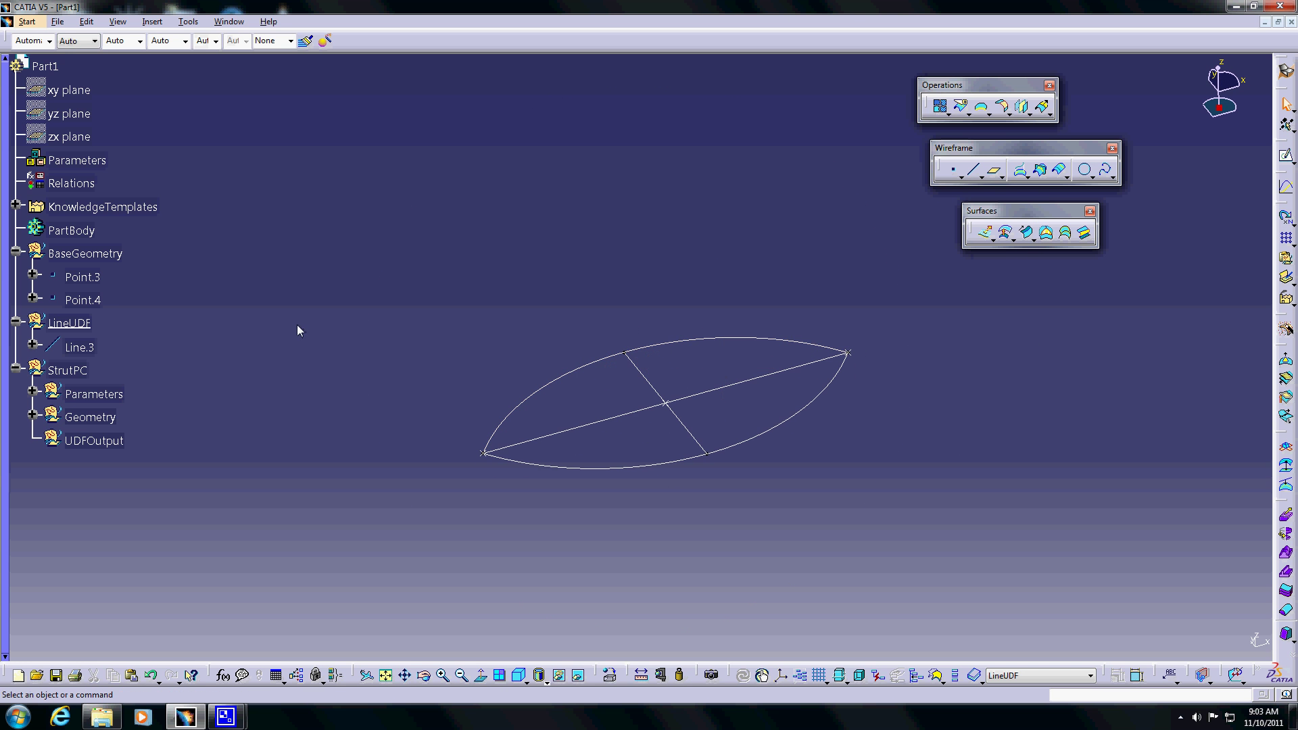
pyautogui.rightClick(70, 322)
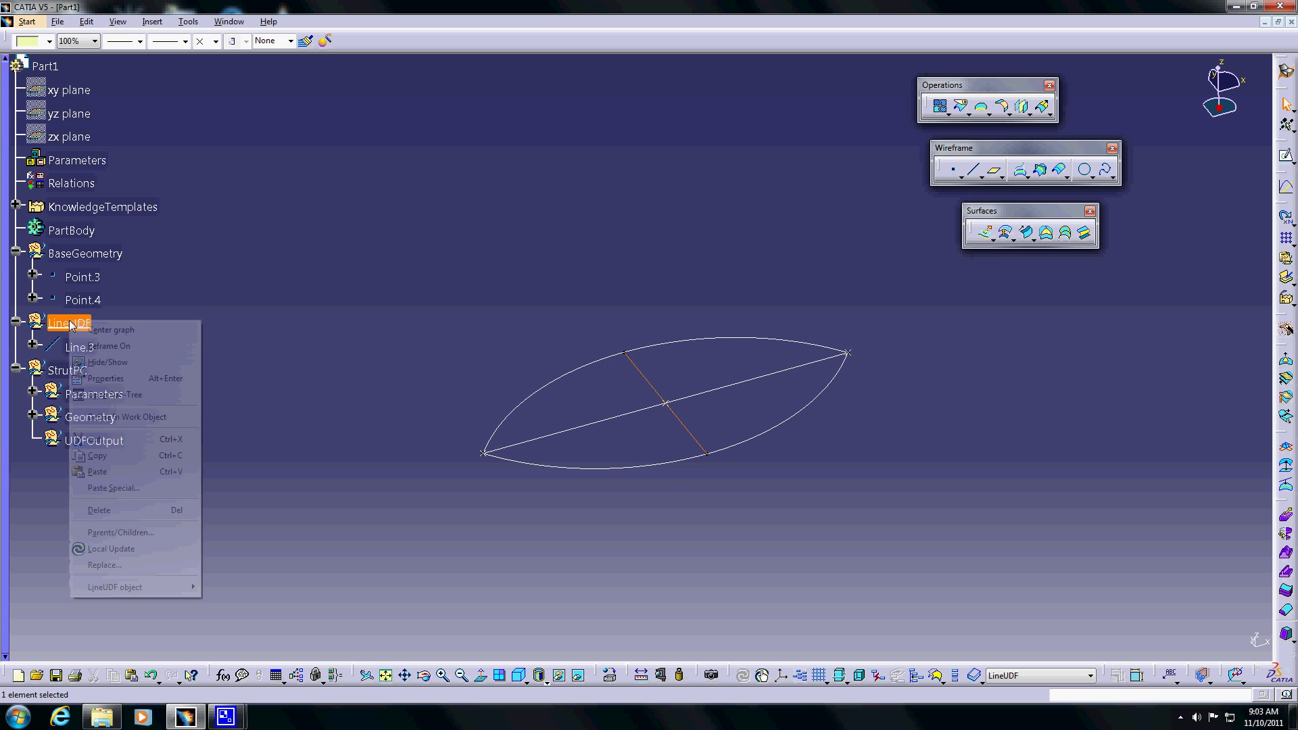
pyautogui.click(107, 362)
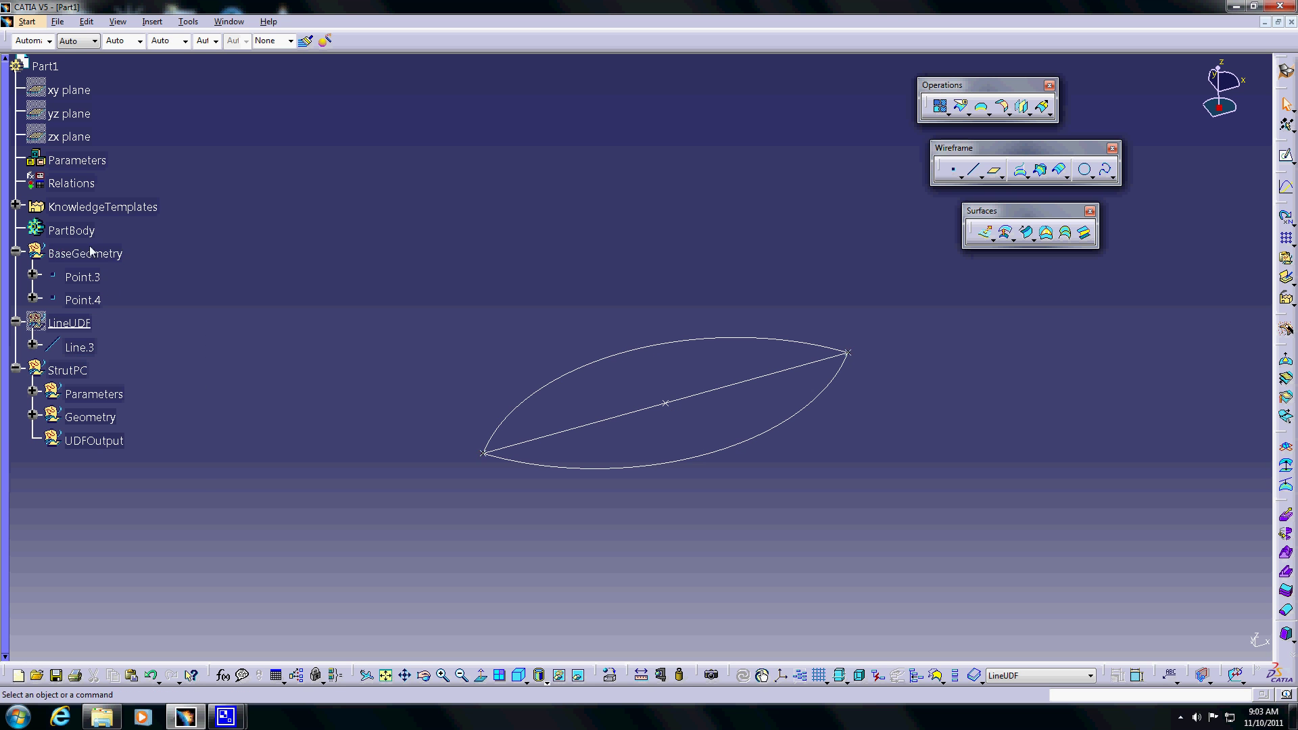
# Instantiate the LineUDF template inside the LineUDF set, using Circle.1, Point.5, Line.1 and the xy plane as inputs.
pyautogui.click(15, 205)
pyautogui.rightClick(86, 230)
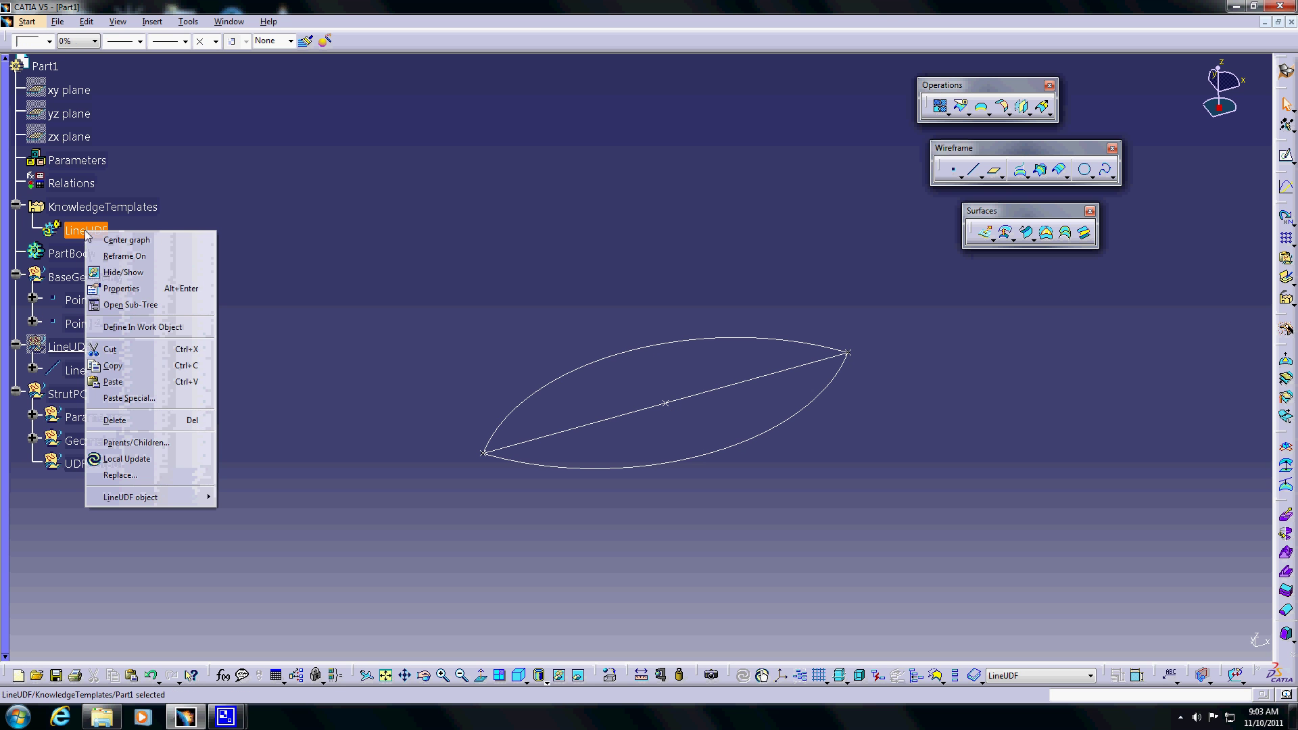
pyautogui.moveTo(152, 498)
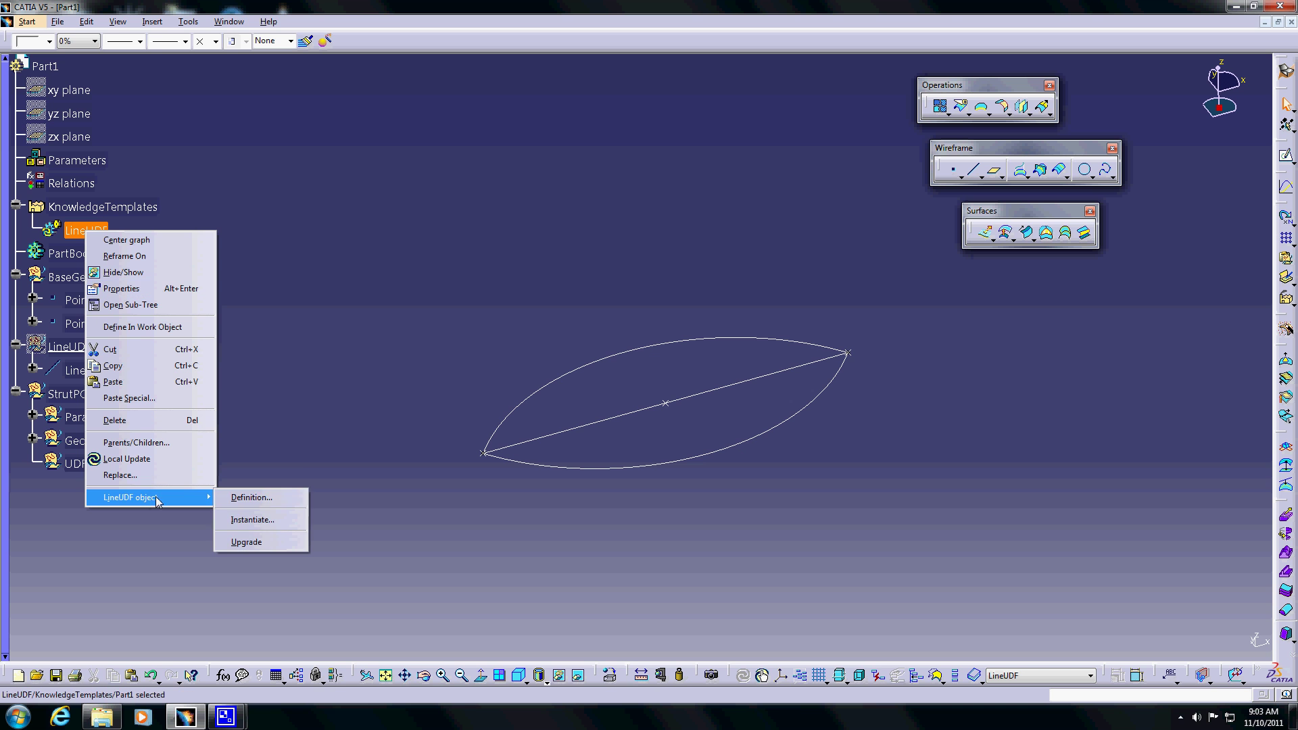
pyautogui.click(269, 519)
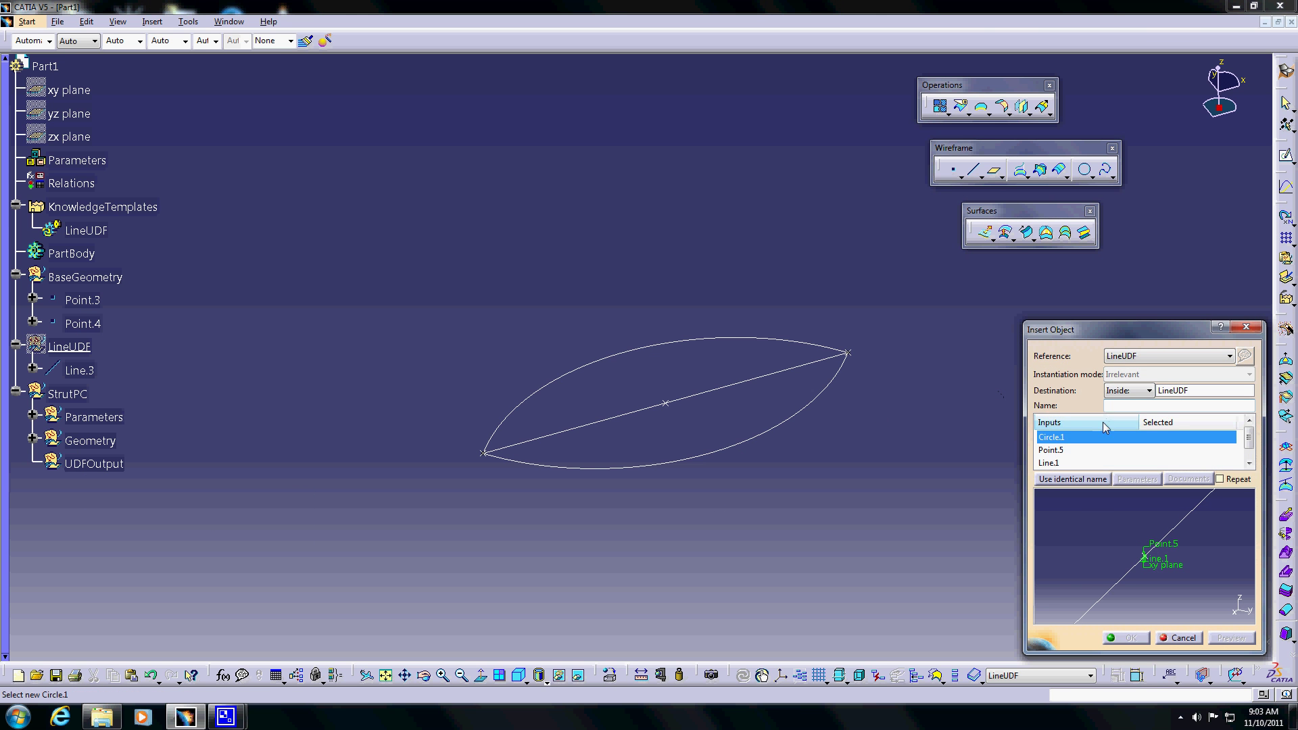
pyautogui.click(686, 342)
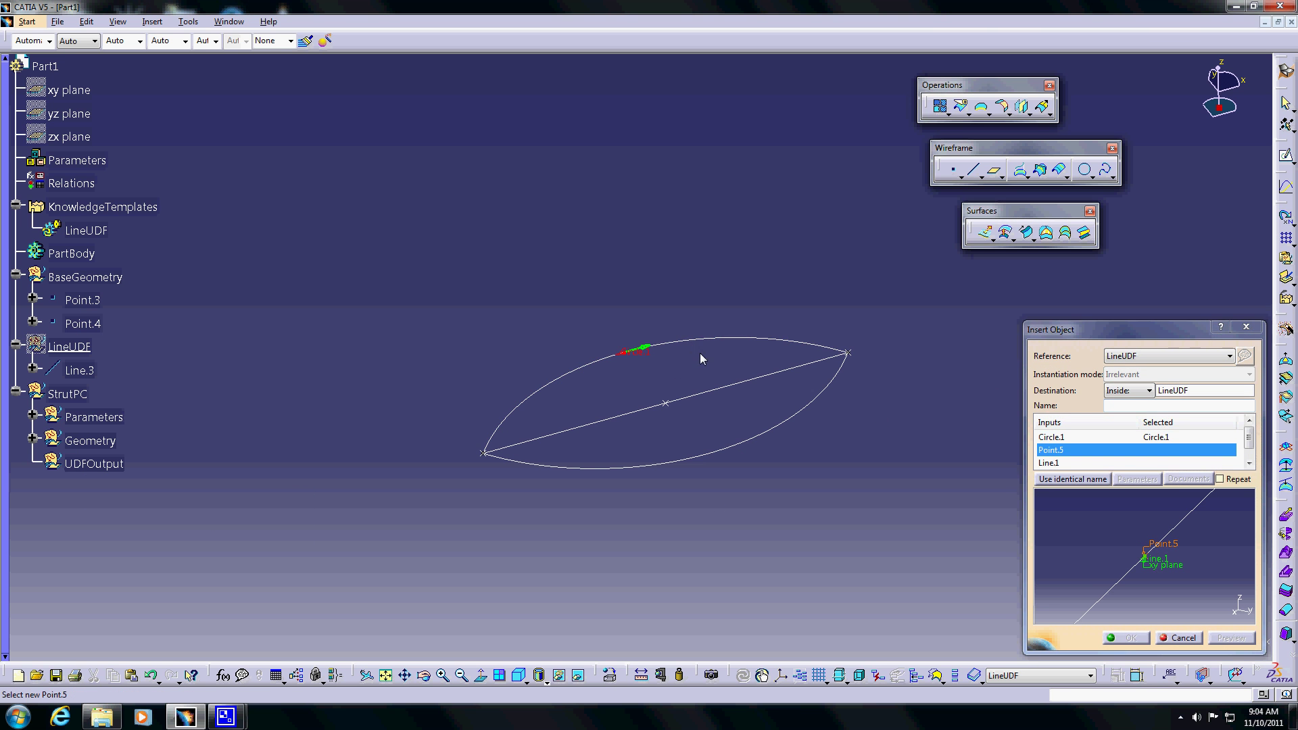
pyautogui.click(667, 402)
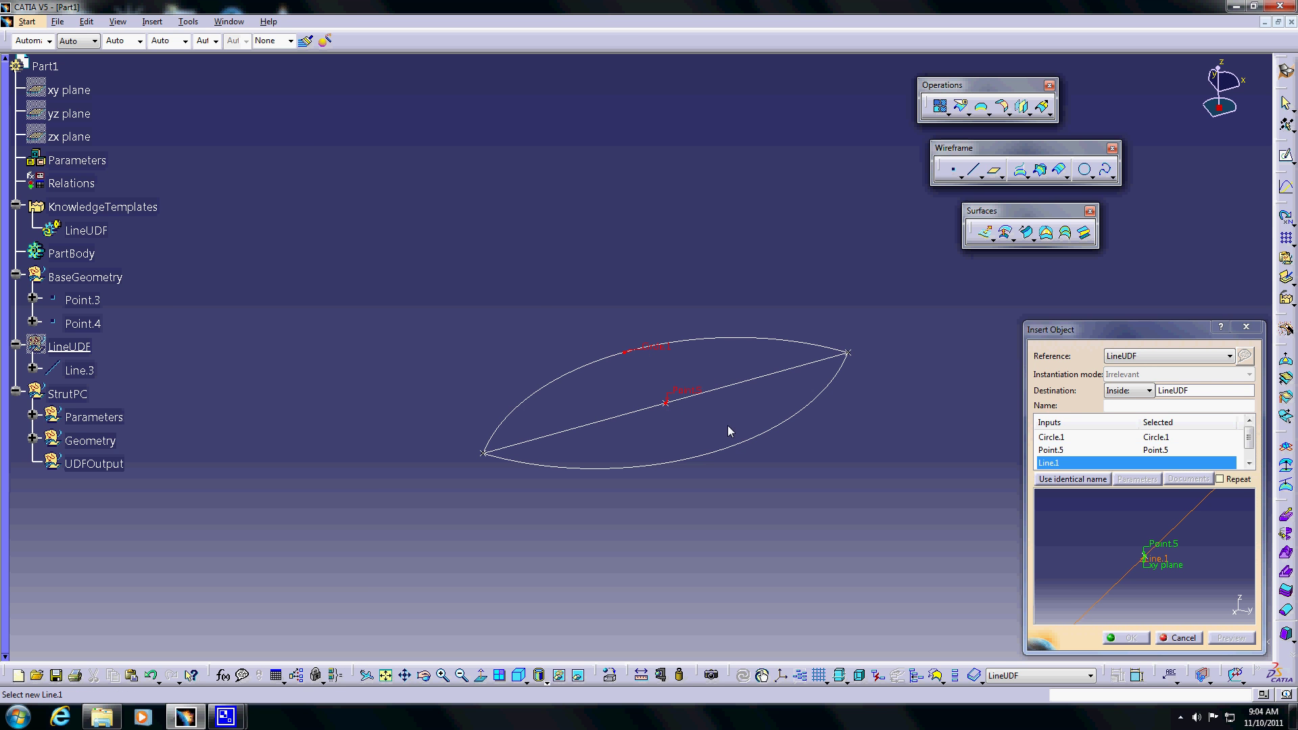
pyautogui.click(721, 388)
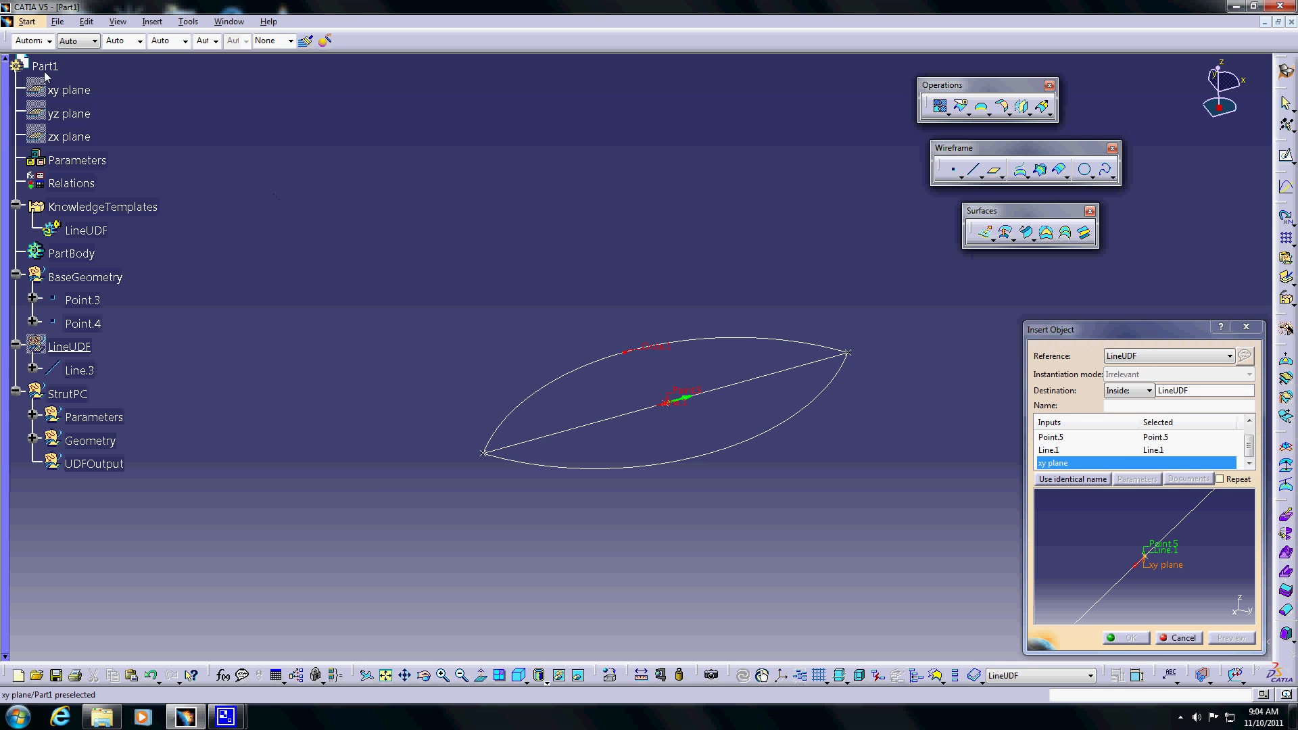
pyautogui.click(62, 94)
pyautogui.click(1126, 638)
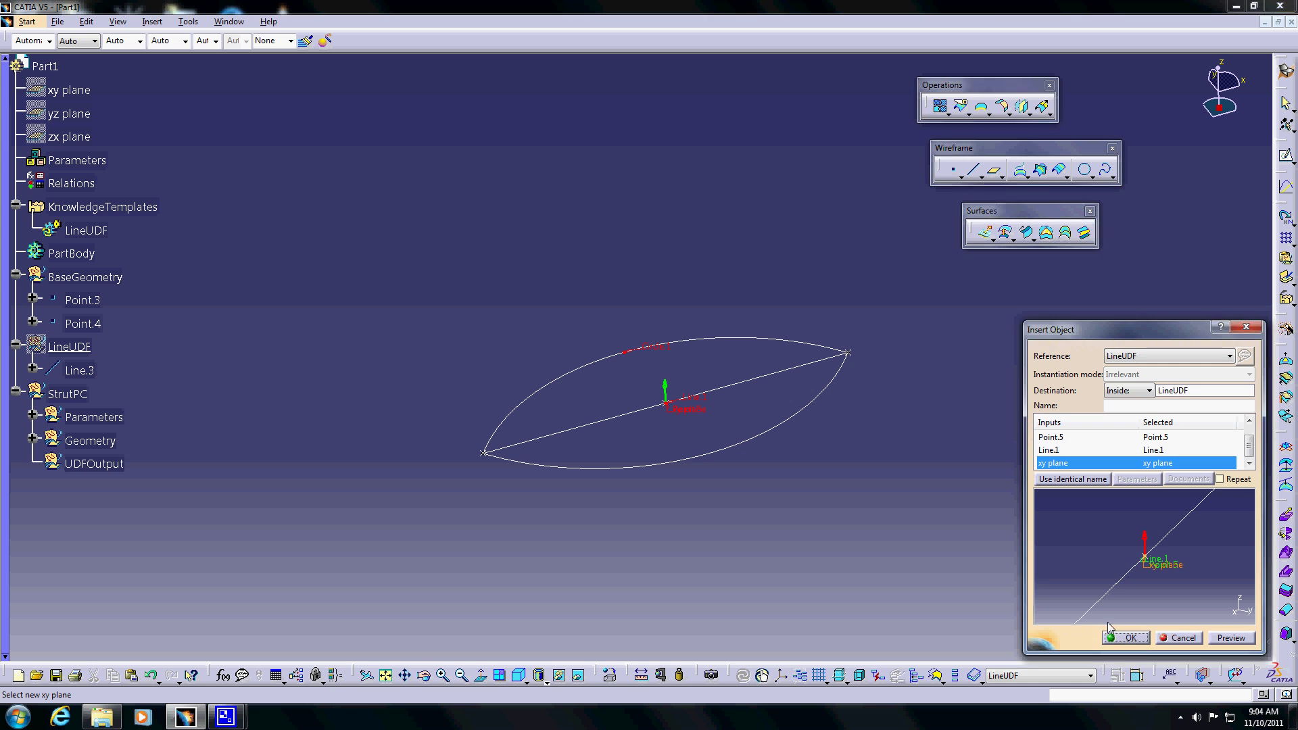
pyautogui.moveTo(619, 359); pyautogui.dragTo(553, 319, button='middle')
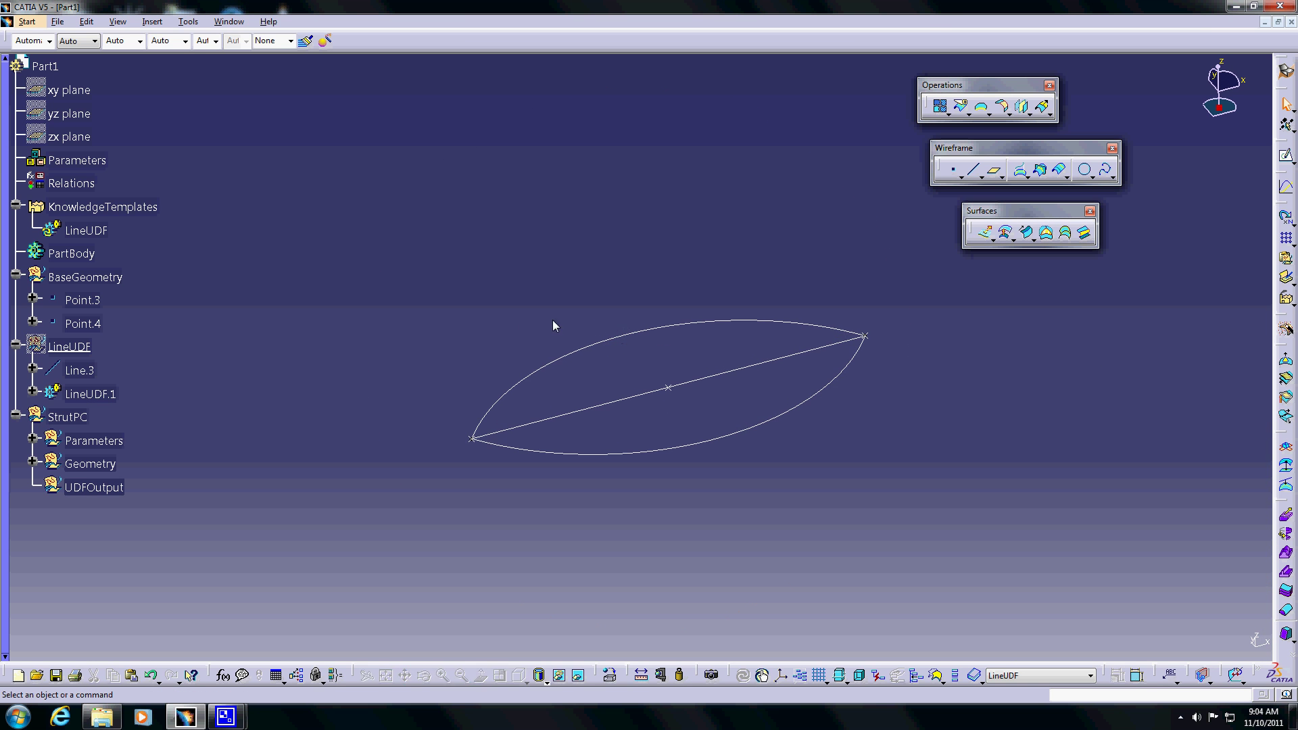
# Review the input assignments in the definition of the LineUDF.1 instance and leave it unchanged.
pyautogui.click(104, 395)
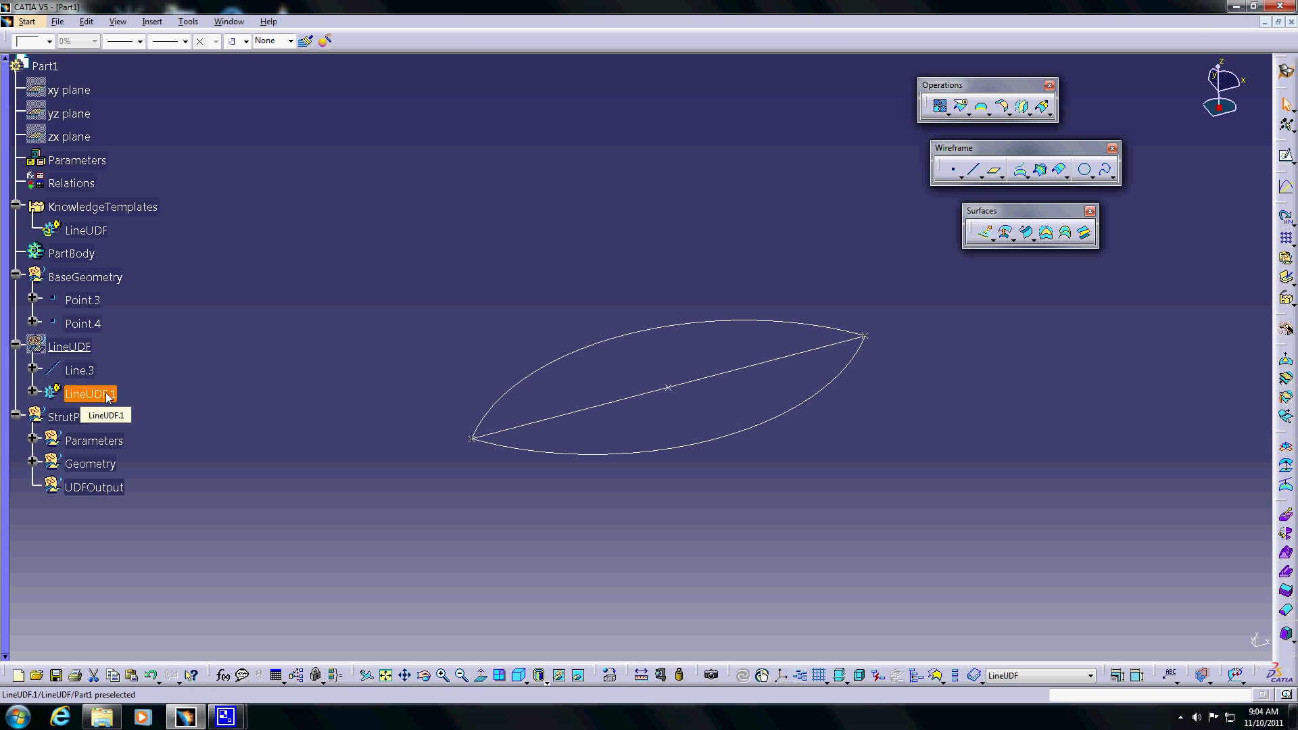
pyautogui.doubleClick(81, 396)
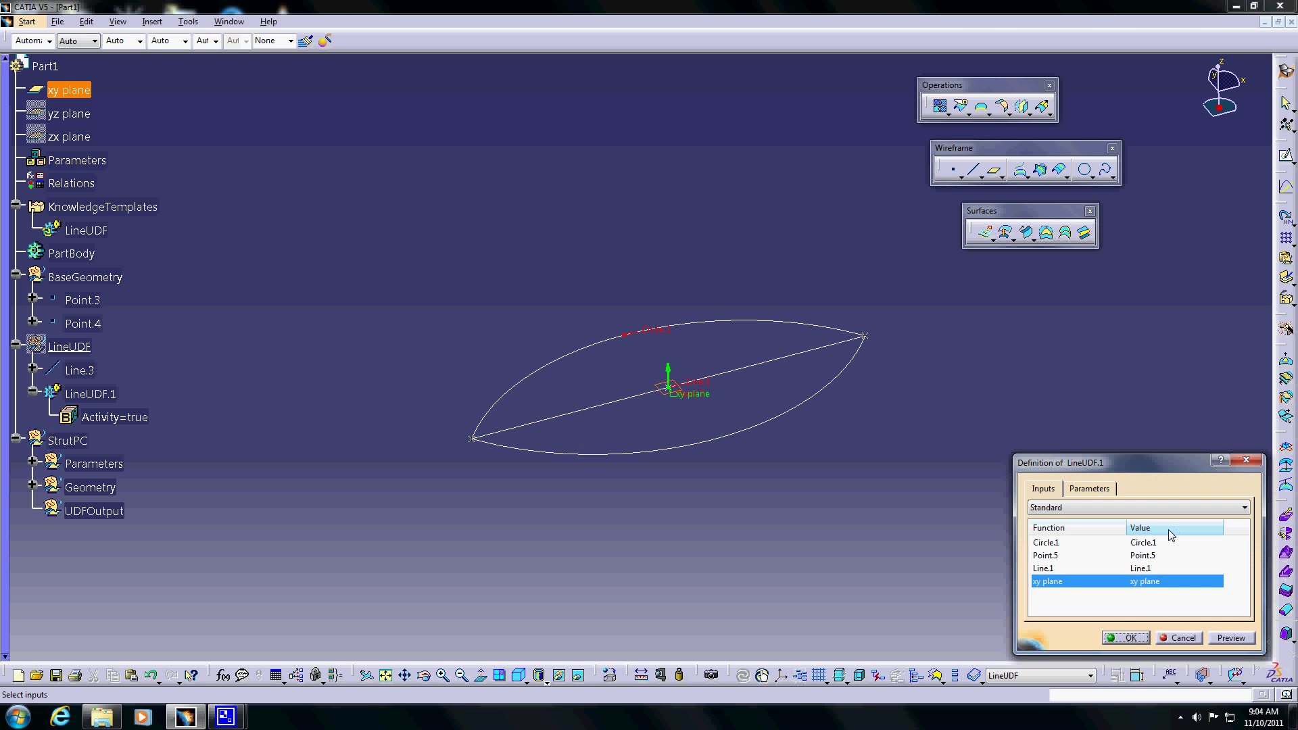
pyautogui.click(1176, 636)
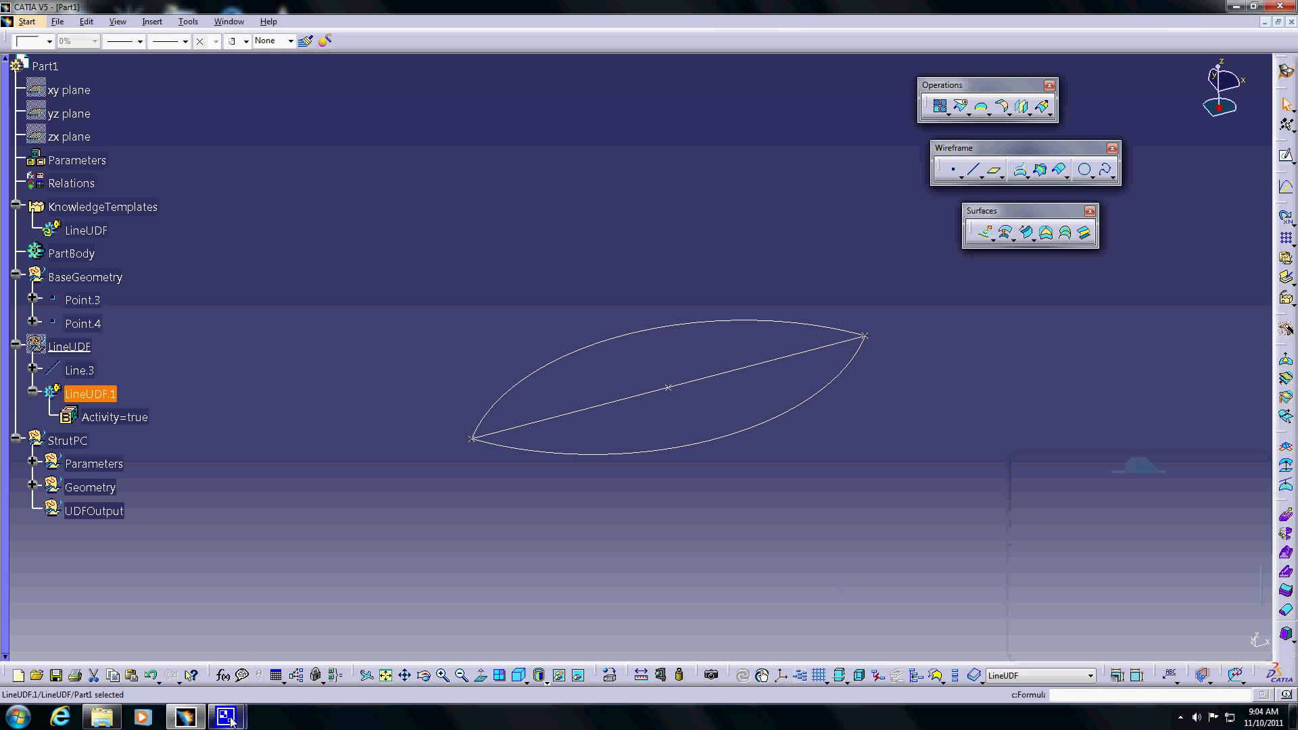
pyautogui.moveTo(230, 722)
pyautogui.click(167, 644)
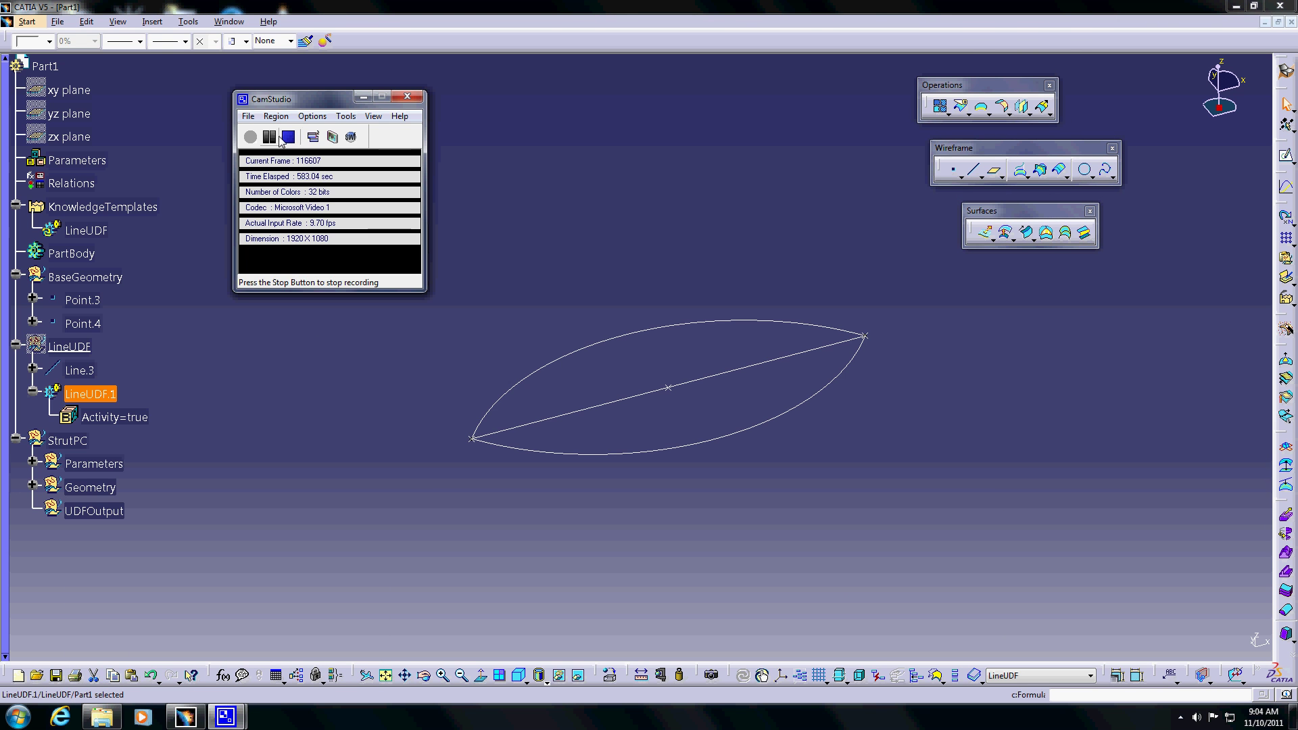
pyautogui.click(279, 138)
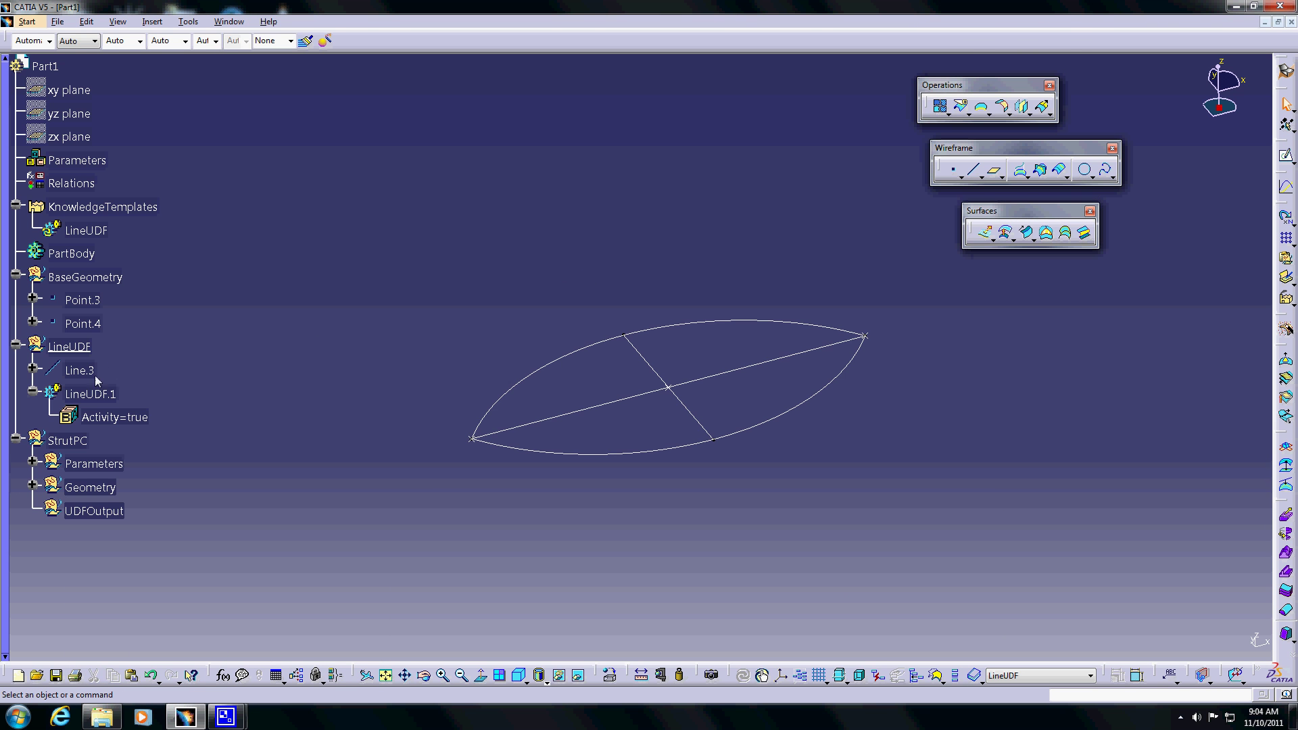
# Switch the LineUDF geometrical set between hidden and shown to check its line against the instance.
pyautogui.rightClick(75, 346)
pyautogui.click(116, 387)
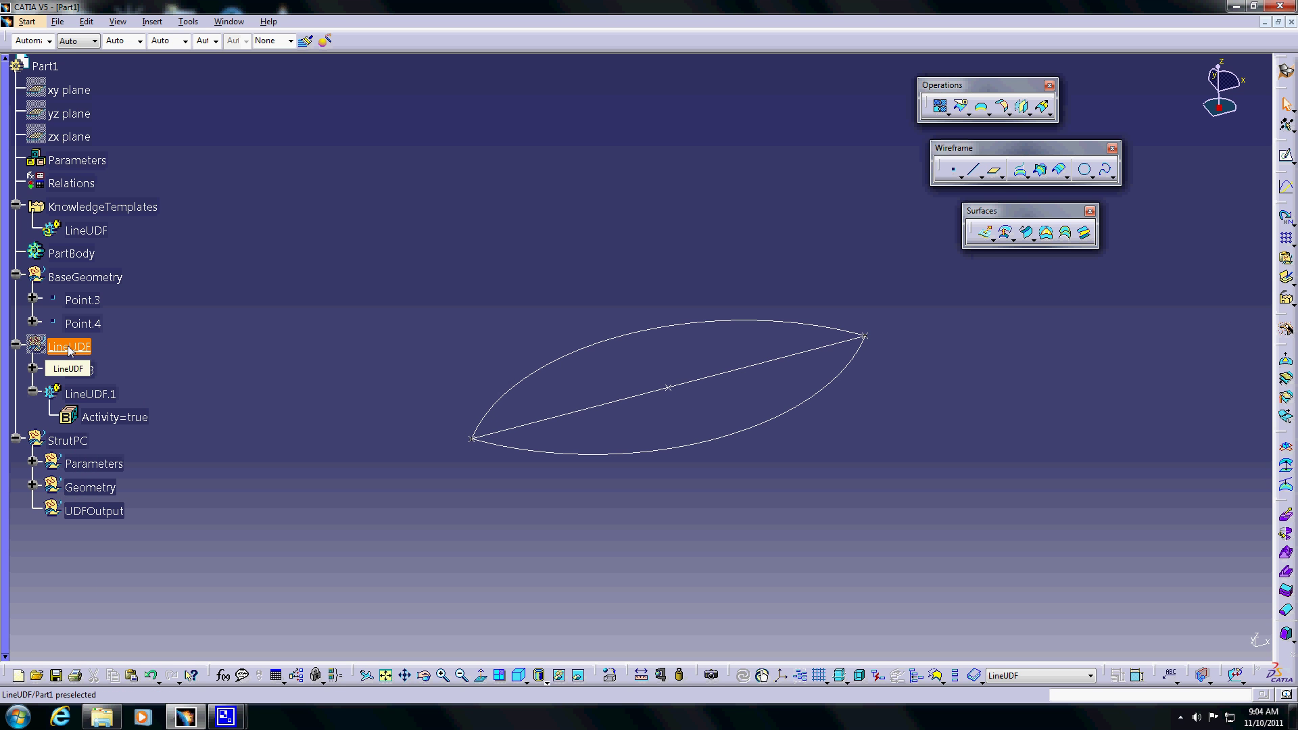
pyautogui.rightClick(68, 347)
pyautogui.click(129, 389)
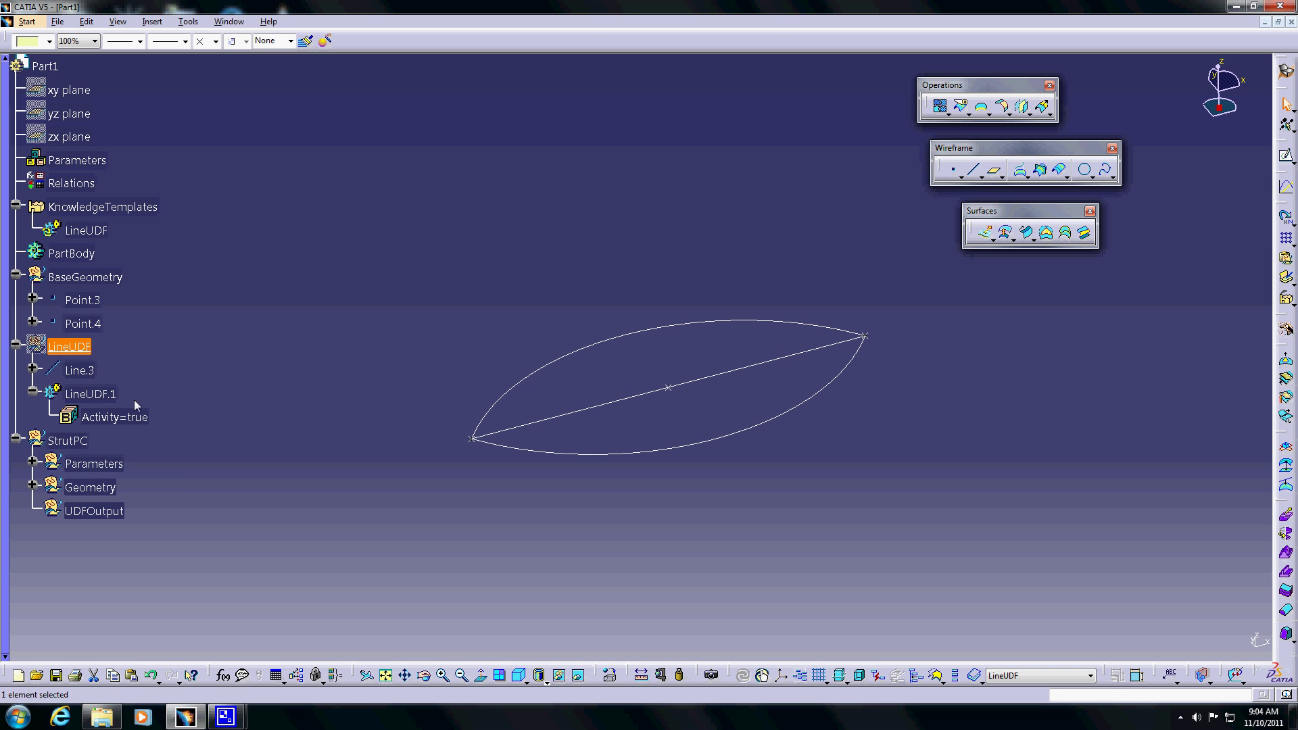
pyautogui.rightClick(69, 343)
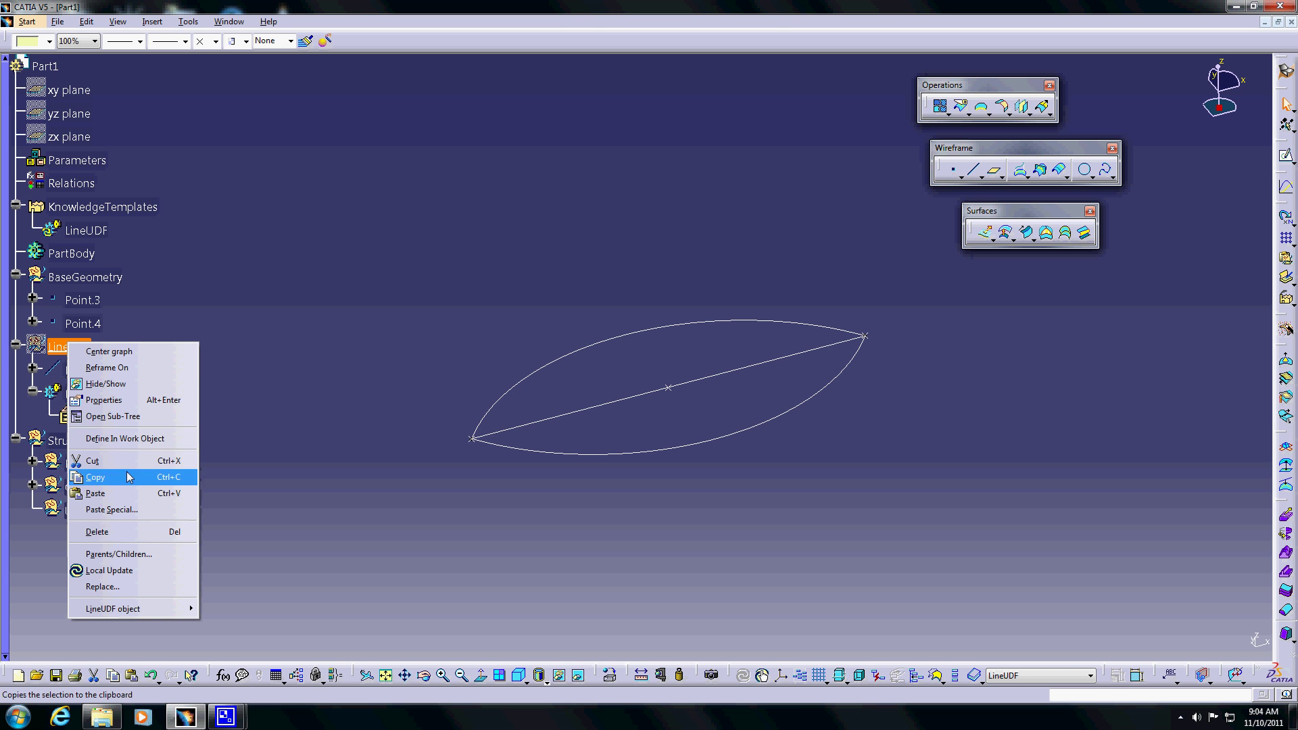
pyautogui.click(108, 384)
# Delete the LineUDF.1 instance and hide the LineUDF geometrical set.
pyautogui.click(103, 396)
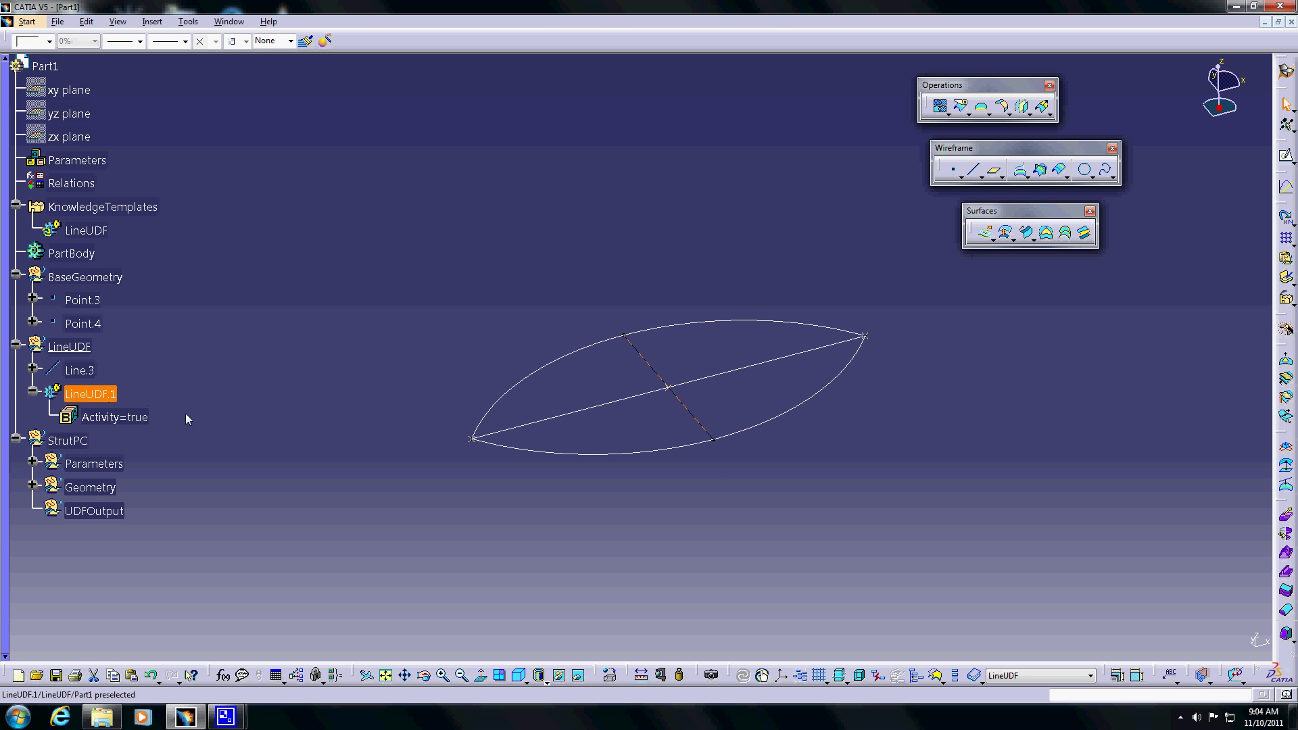
pyautogui.press('Delete')
pyautogui.click(86, 348)
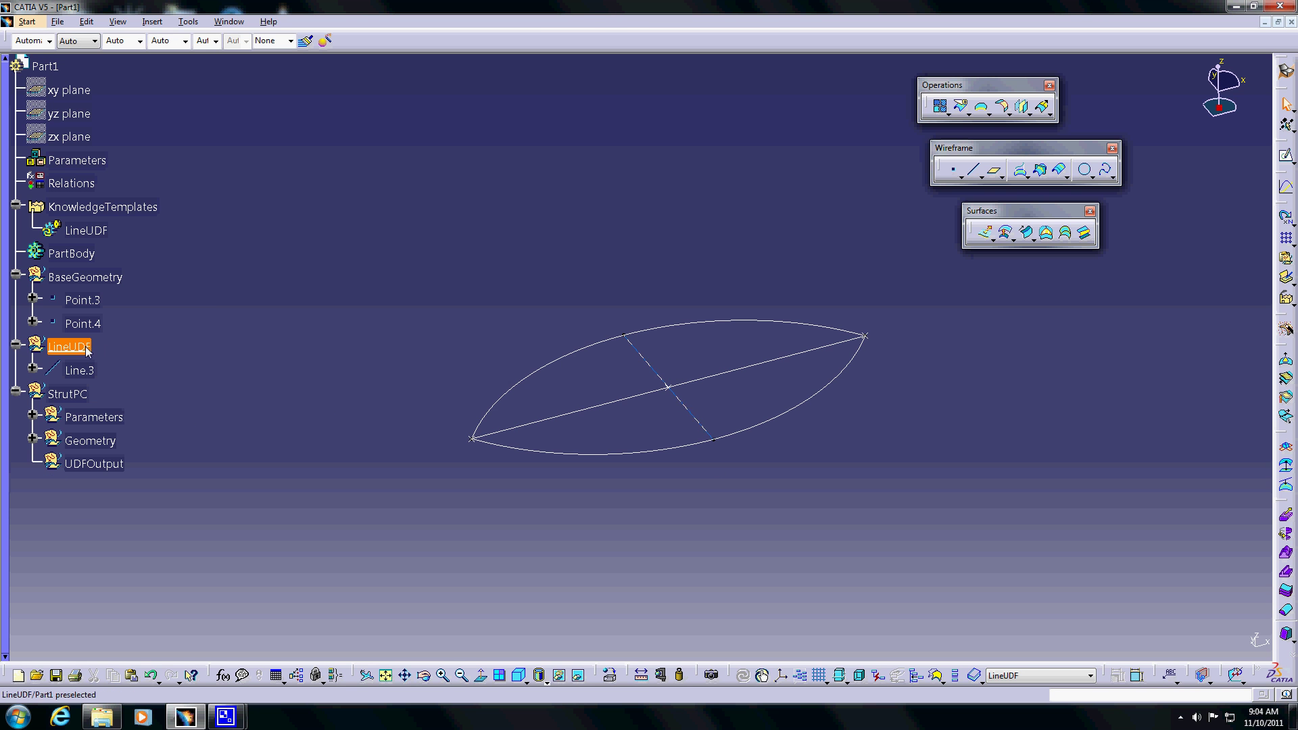
pyautogui.rightClick(86, 350)
pyautogui.click(171, 394)
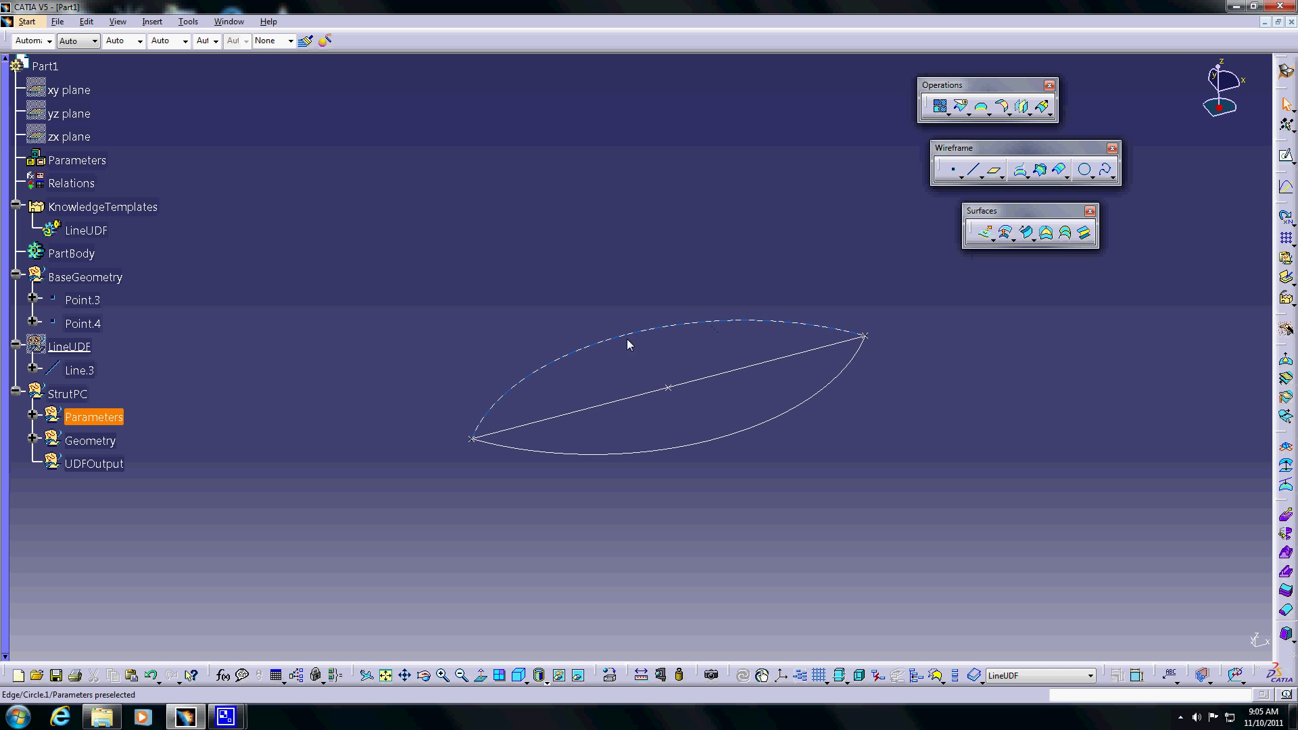
pyautogui.moveTo(237, 718)
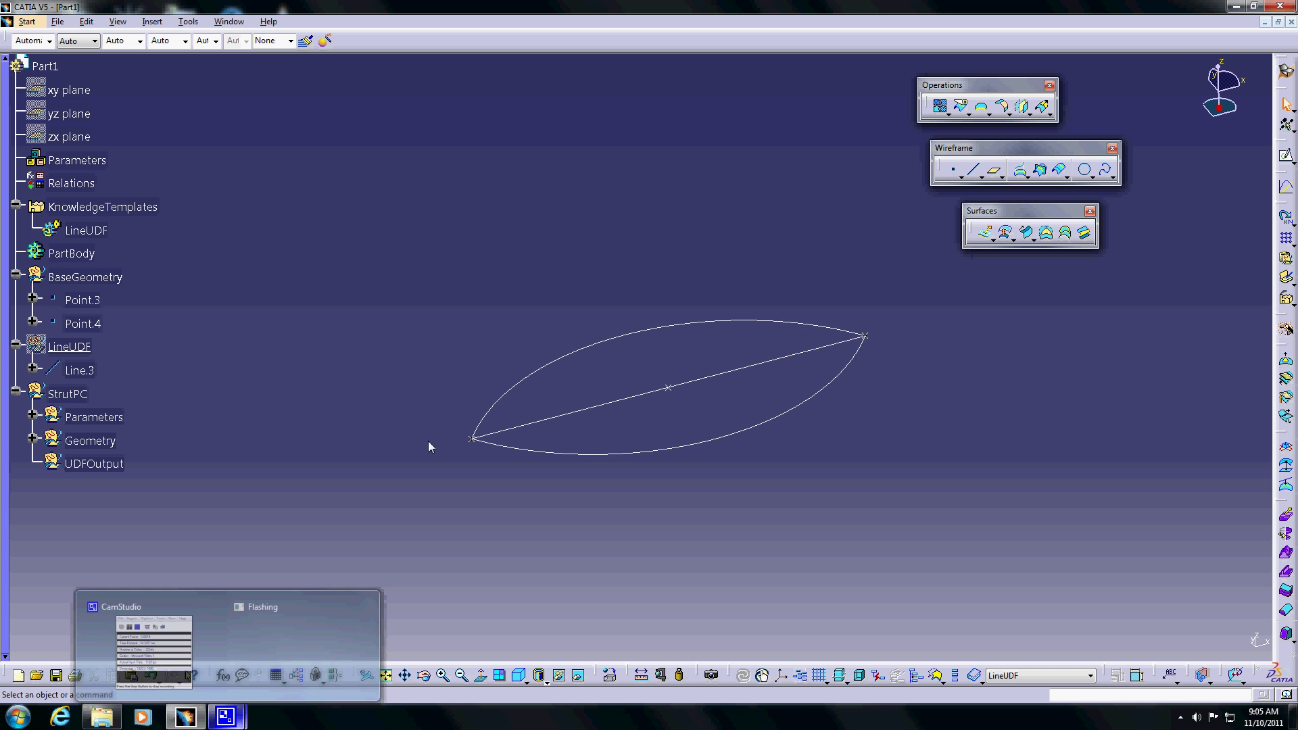
pyautogui.click(155, 632)
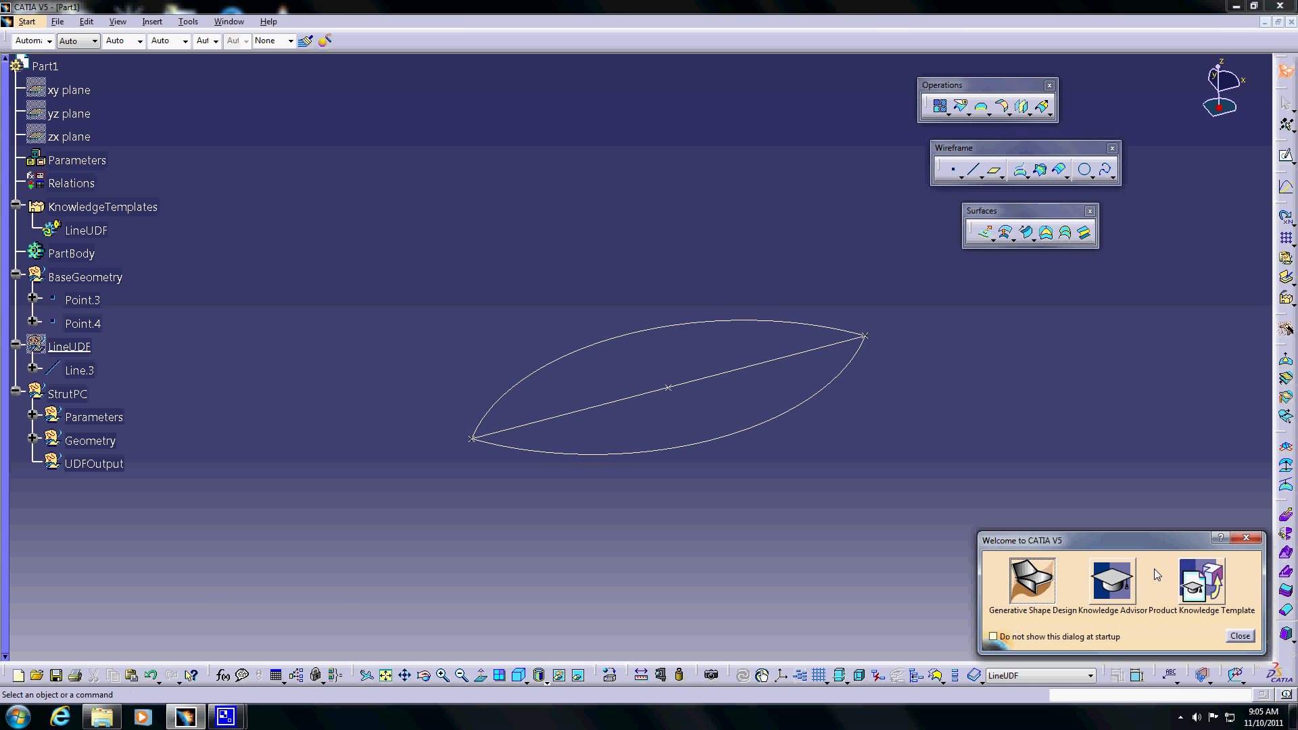
# Switch to the Product Knowledge Template workbench and create a knowledge pattern, enlarging its editor.
pyautogui.click(1197, 582)
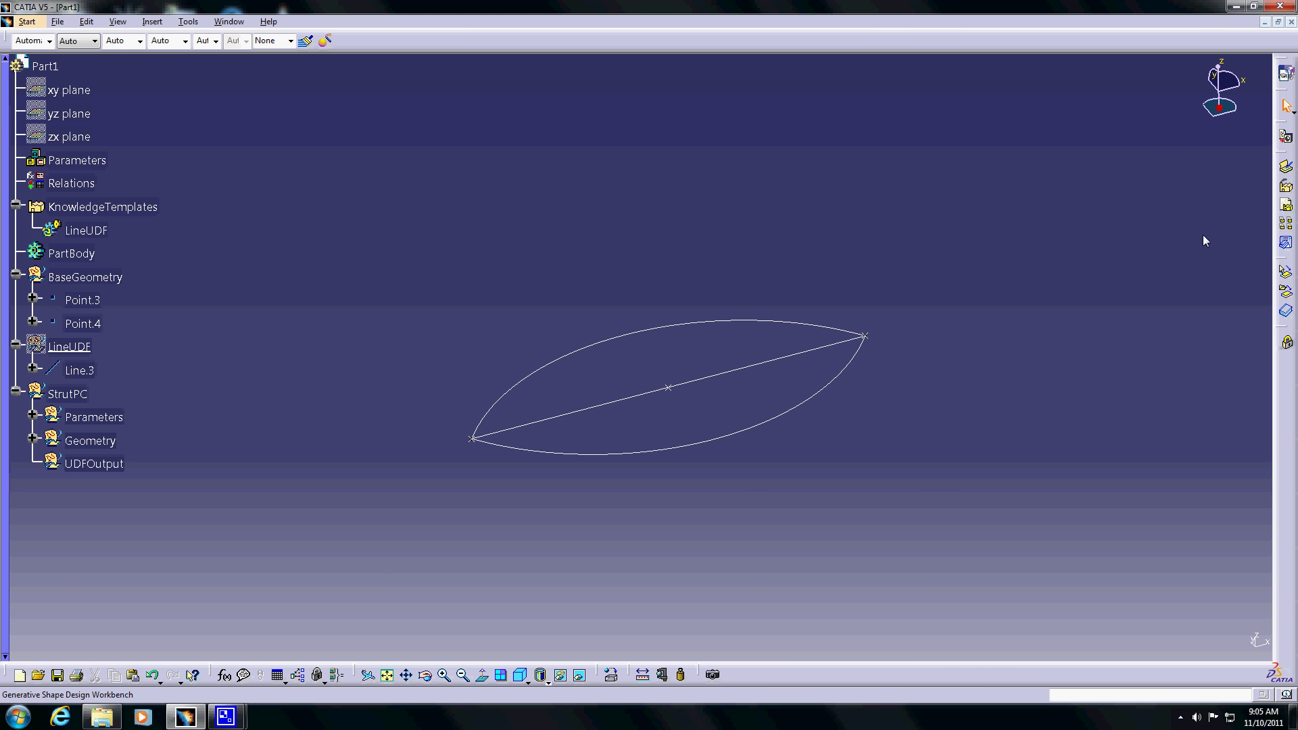
pyautogui.click(1286, 225)
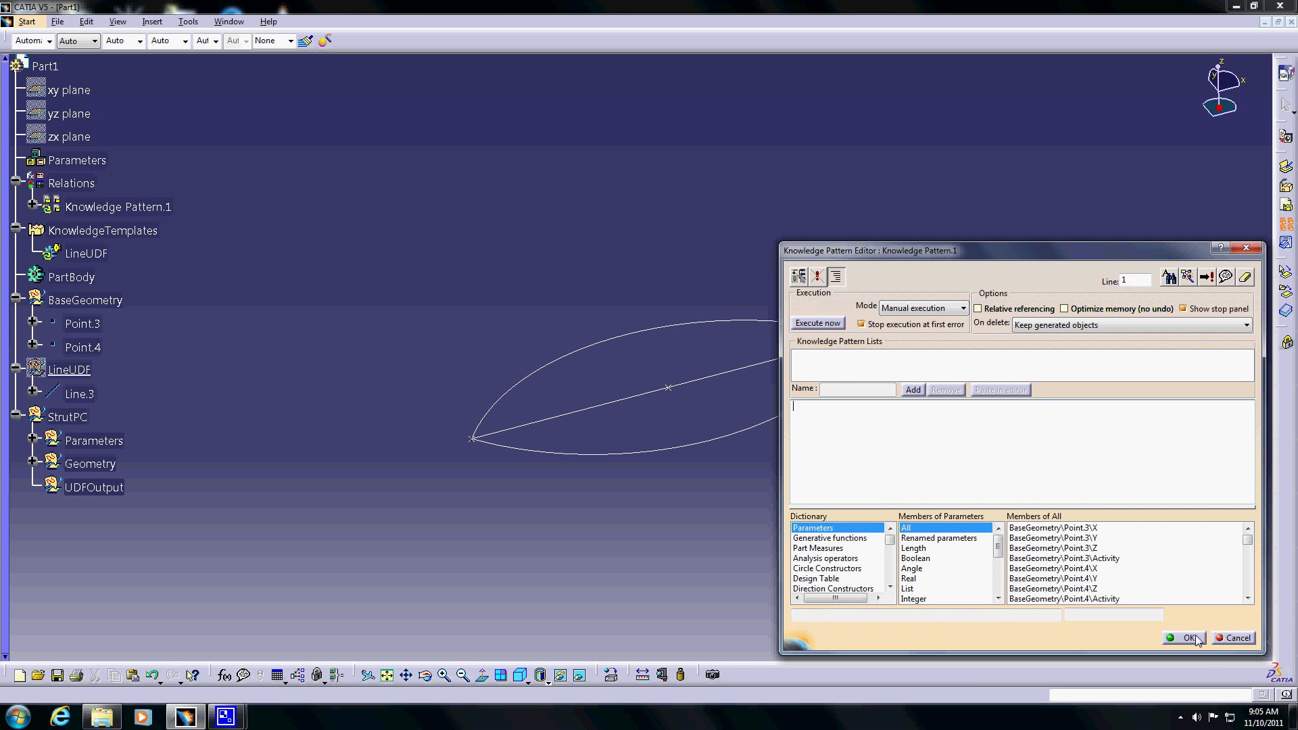
pyautogui.moveTo(992, 257); pyautogui.dragTo(693, 119)
pyautogui.moveTo(965, 519); pyautogui.dragTo(972, 576)
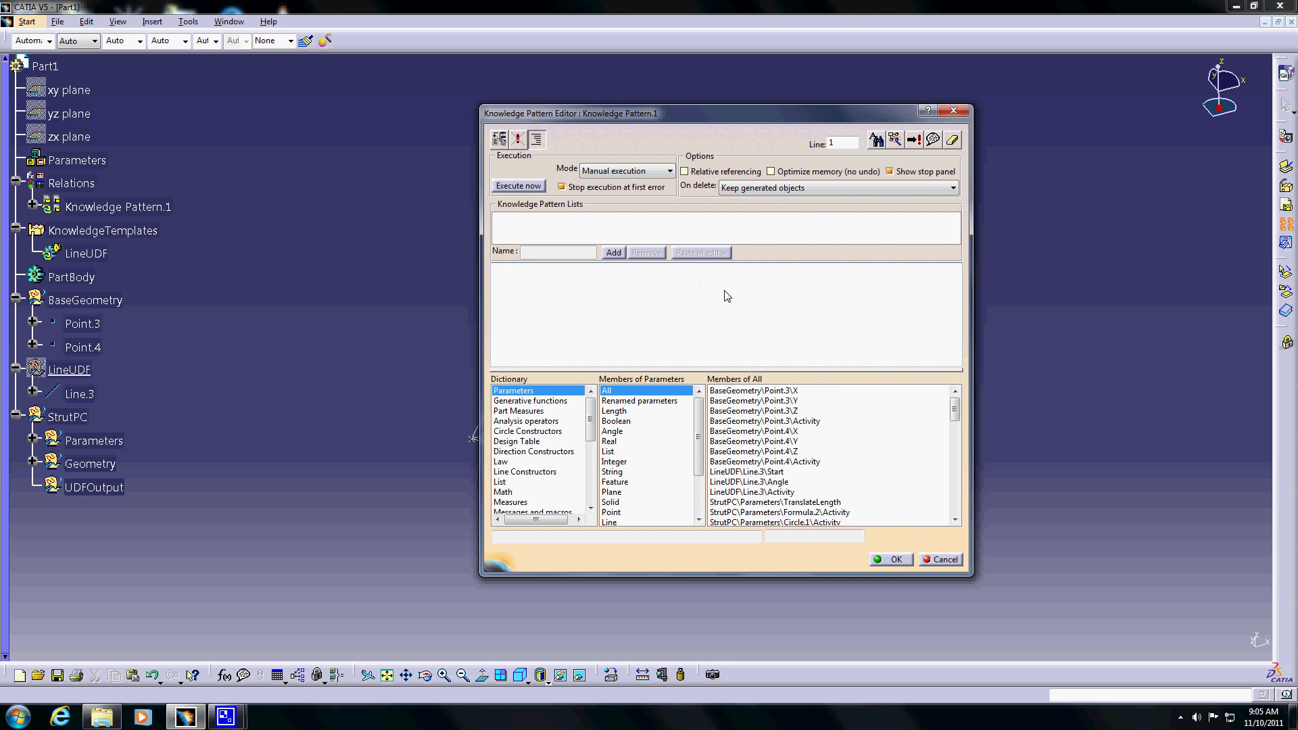
# Add a knowledge pattern list and name it UDFList.
pyautogui.click(614, 252)
pyautogui.moveTo(570, 252); pyautogui.dragTo(476, 252)
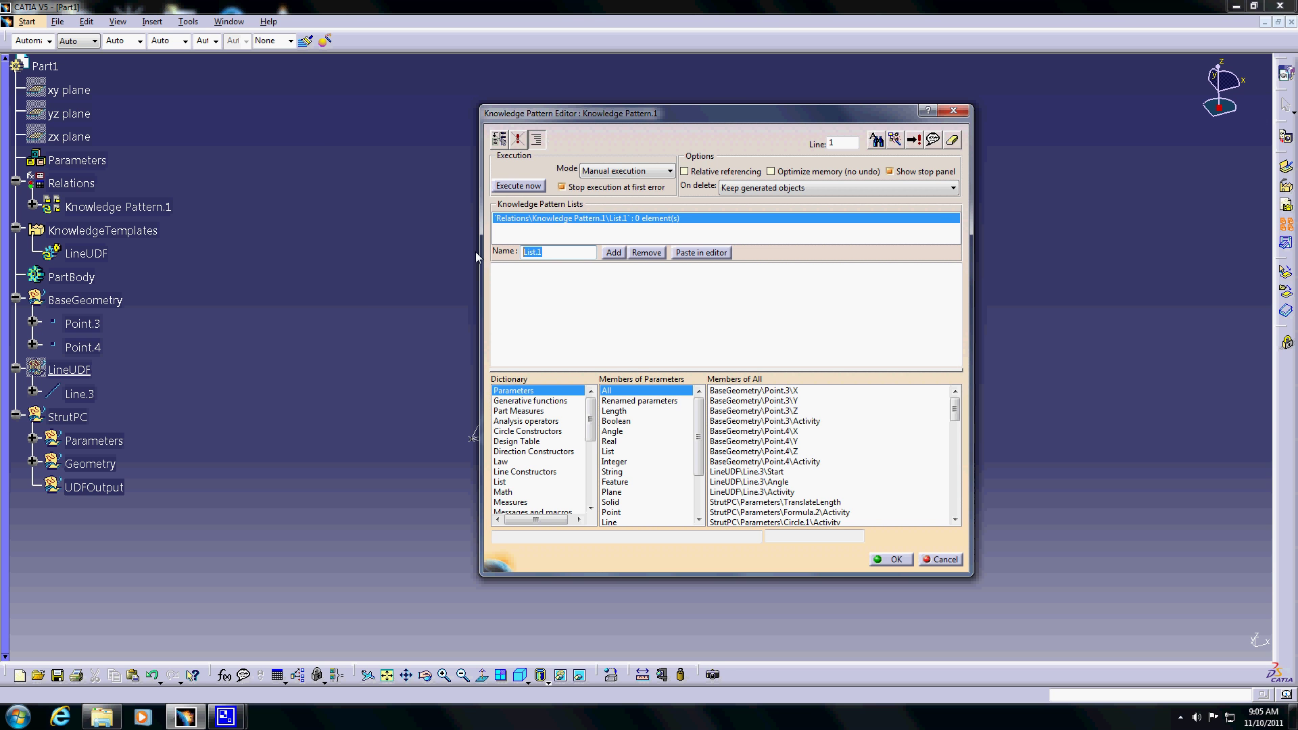
pyautogui.write('UDFList')
pyautogui.click(540, 279)
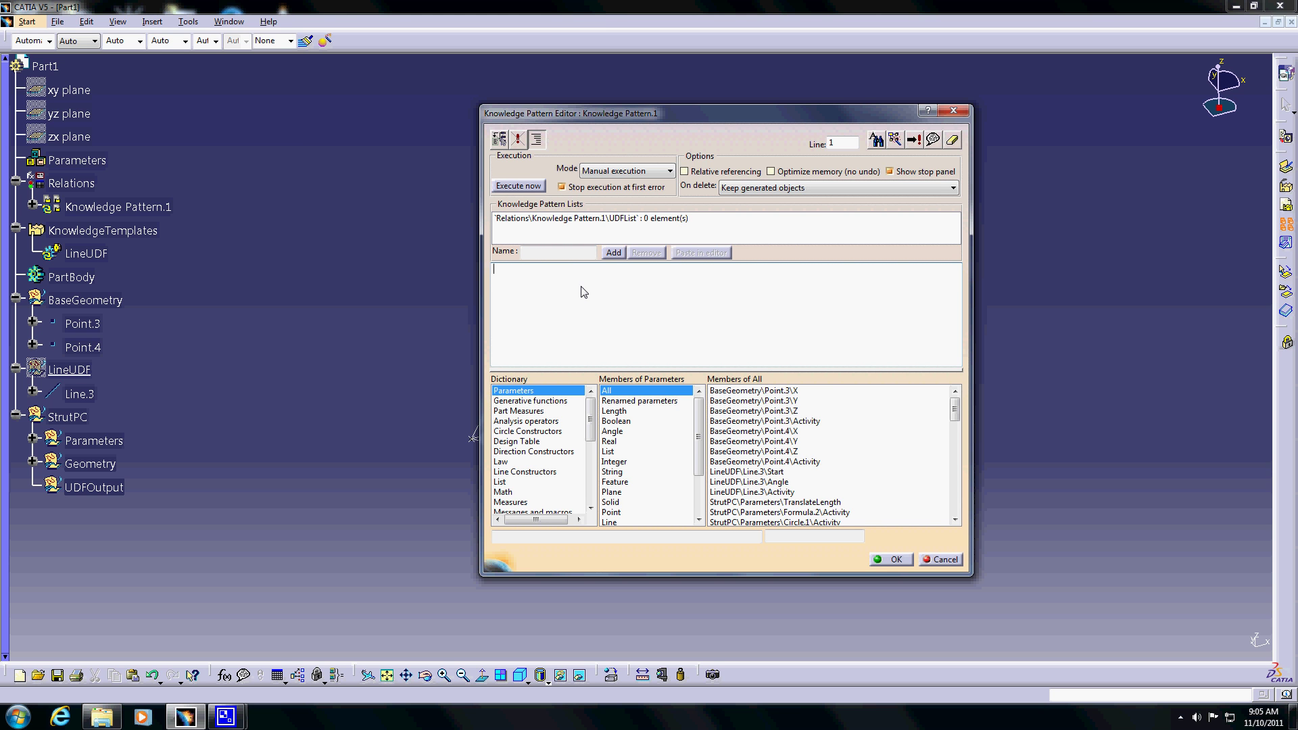
# Declare the variables i (integer) and pt (point) in the knowledge pattern code.
pyautogui.write('let i (integer')
pyautogui.moveTo(697, 113); pyautogui.dragTo(1022, 114)
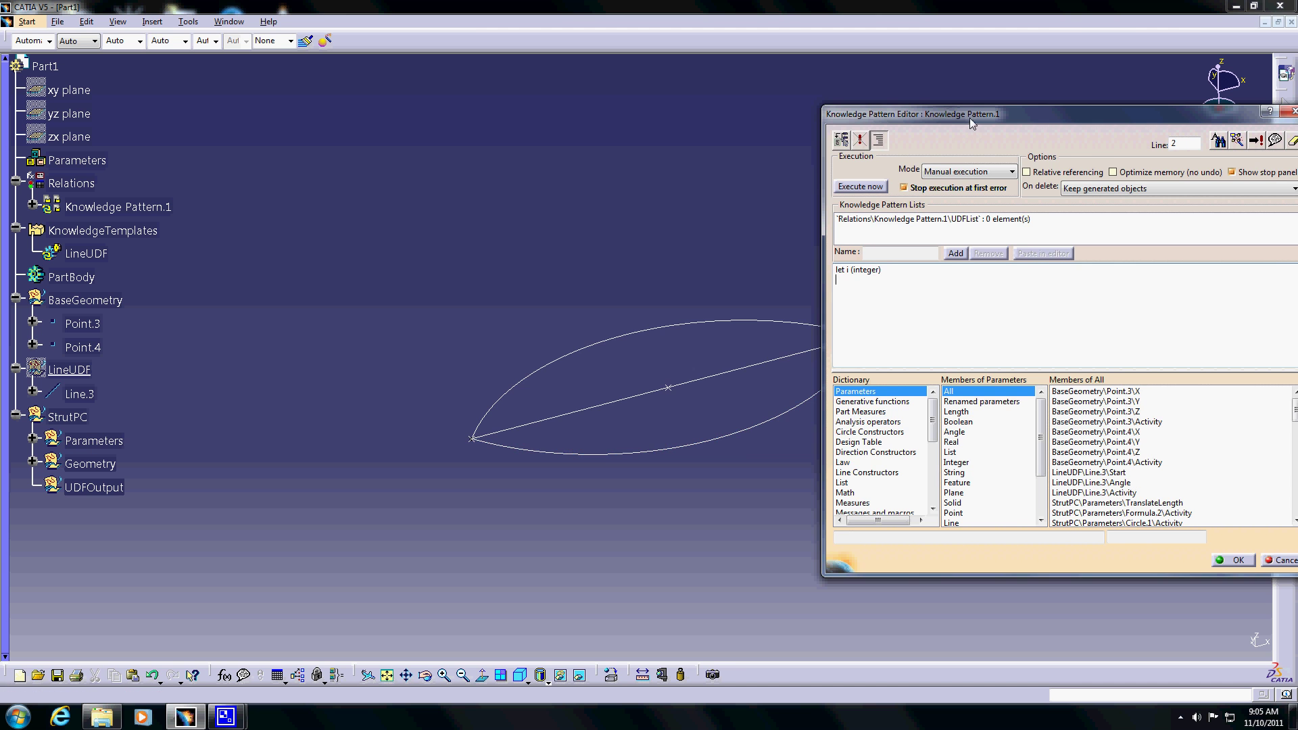
pyautogui.moveTo(980, 115); pyautogui.dragTo(638, 107)
pyautogui.write('let pt (')
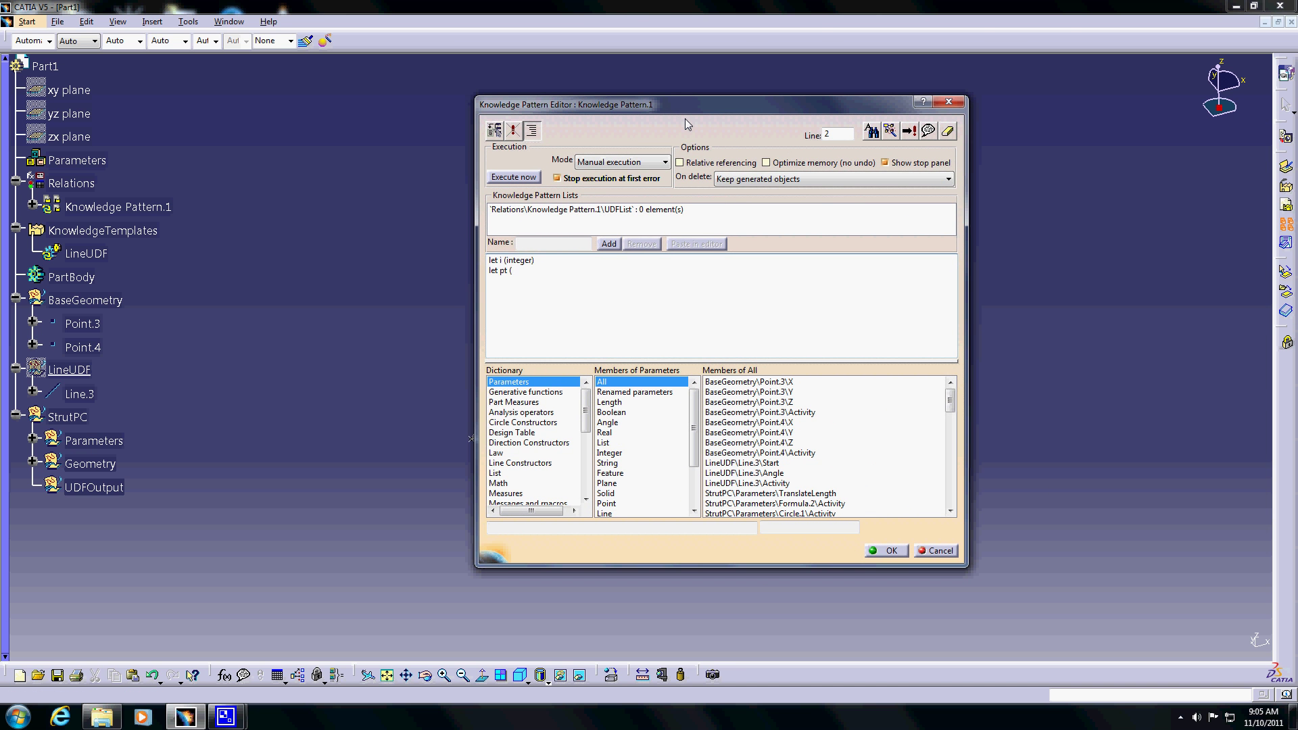
pyautogui.write('point)')
pyautogui.moveTo(749, 107)
pyautogui.mouseDown()
pyautogui.moveTo(1161, 176)
pyautogui.moveTo(1052, 146)
pyautogui.mouseUp()
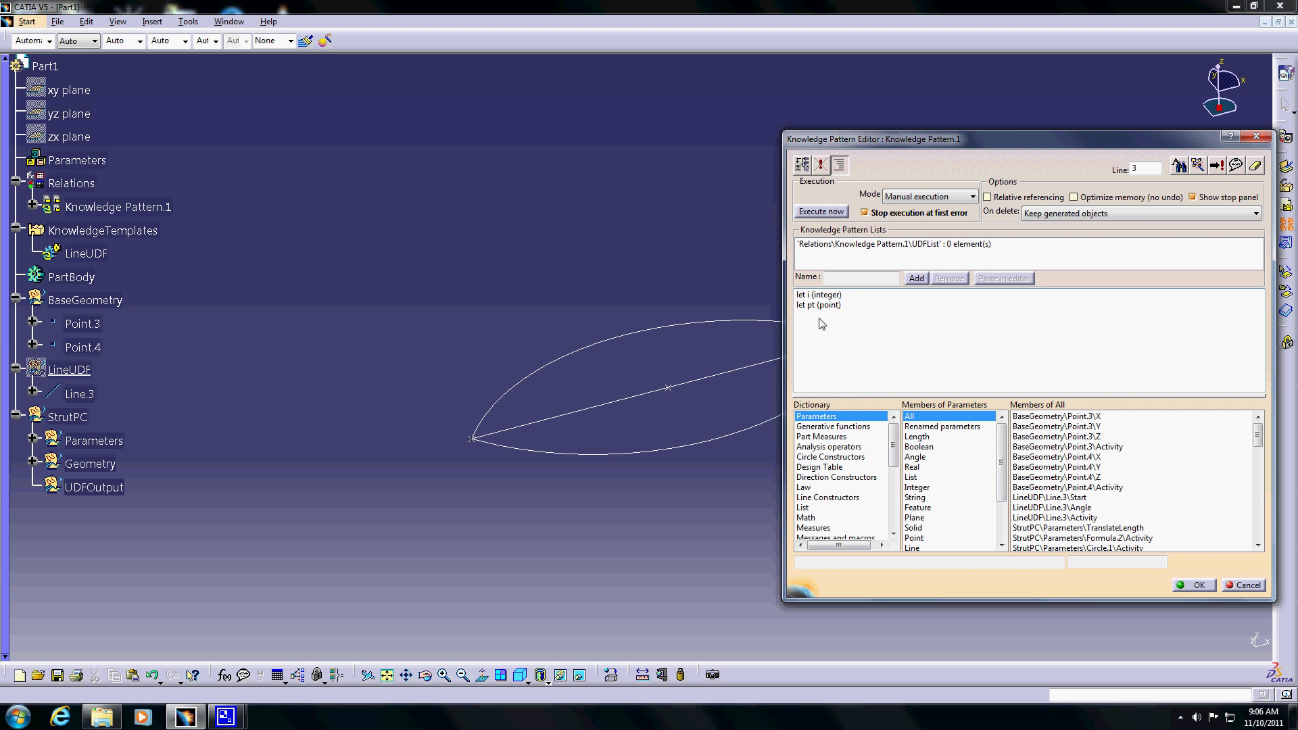
# Declare the variables spacing (length) and num (integer) below pt in the knowledge pattern code.
pyautogui.write('let spacing (length')
pyautogui.moveTo(992, 133); pyautogui.dragTo(868, 112)
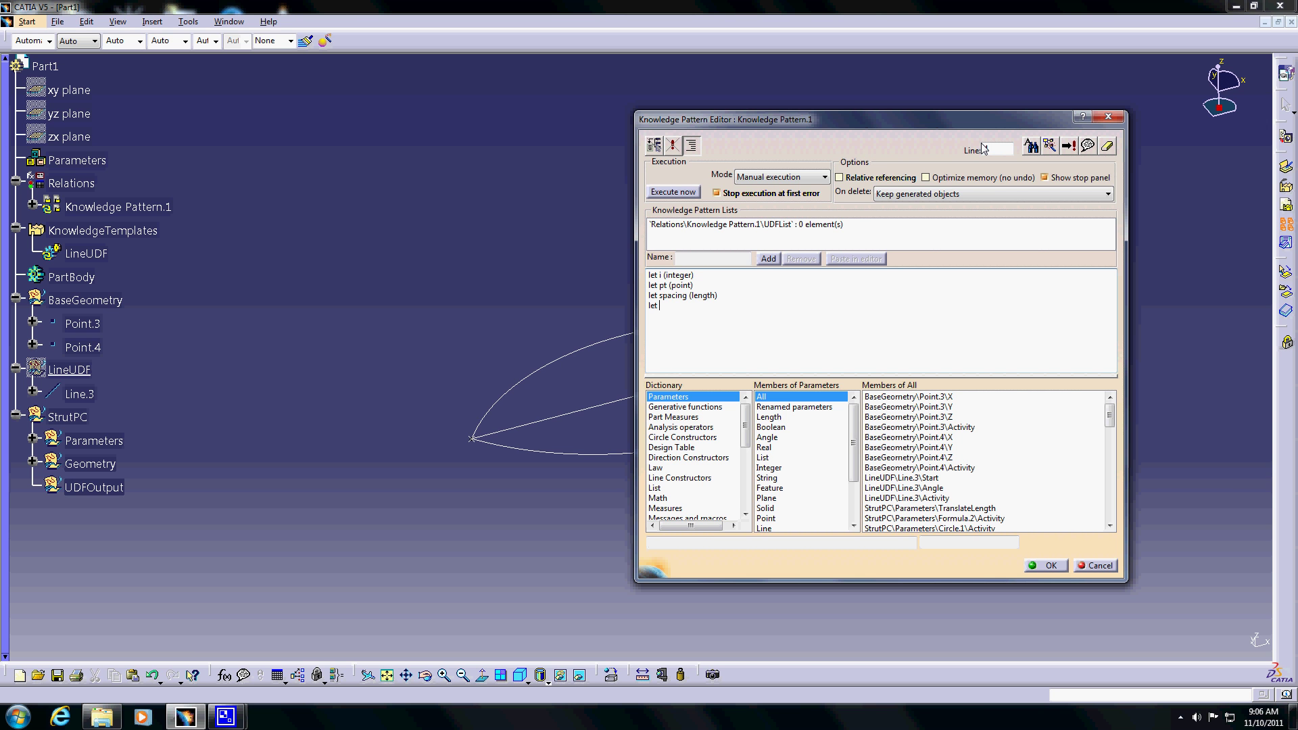
pyautogui.write('memnumber (')
pyautogui.press('BackSpace')
pyautogui.press('BackSpace')
pyautogui.press('BackSpace')
pyautogui.press('BackSpace')
pyautogui.press('BackSpace')
pyautogui.press('BackSpace')
pyautogui.press('BackSpace')
pyautogui.press('BackSpace')
pyautogui.press('BackSpace')
pyautogui.press('BackSpace')
pyautogui.press('BackSpace')
pyautogui.press('BackSpace')
pyautogui.write('t num ')
pyautogui.write('(ing')
pyautogui.write('eg')
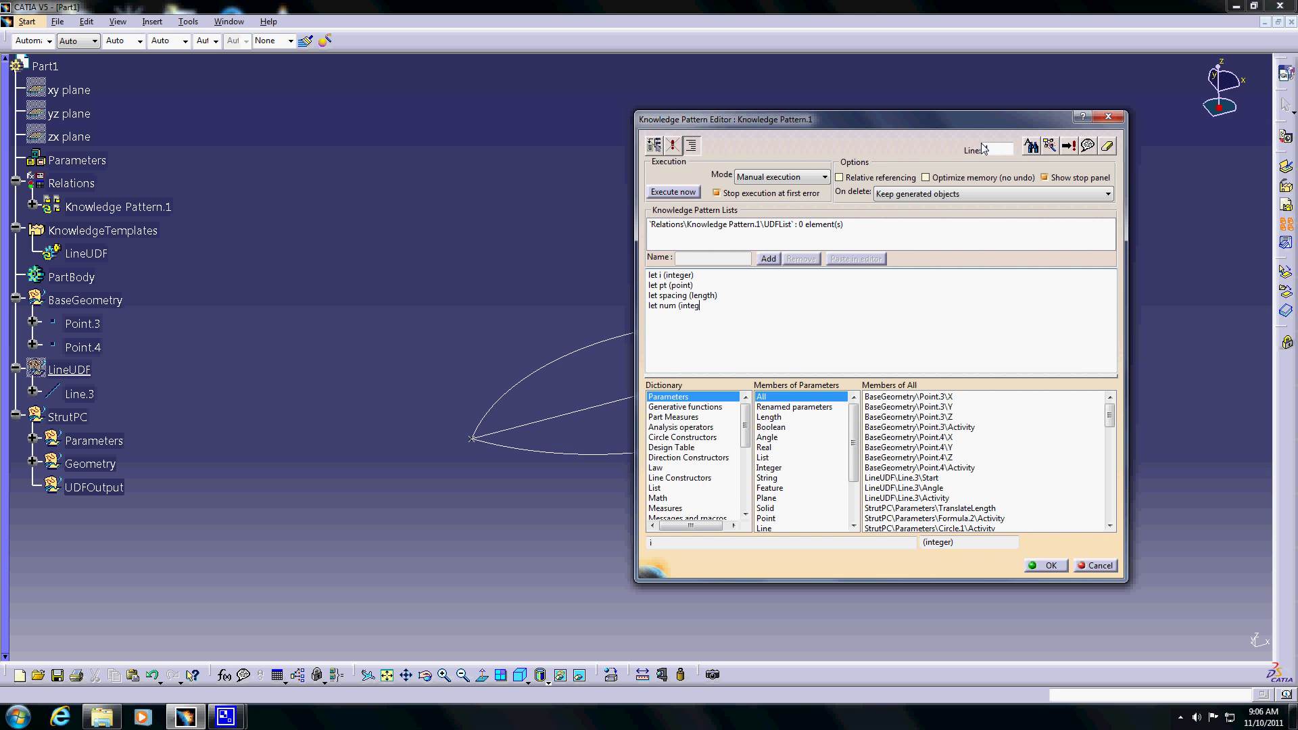
pyautogui.write('er)')
# Set spacing = 10 ft below the declarations and accept the knowledge pattern.
pyautogui.moveTo(911, 117); pyautogui.dragTo(1001, 92)
pyautogui.write('spacing ')
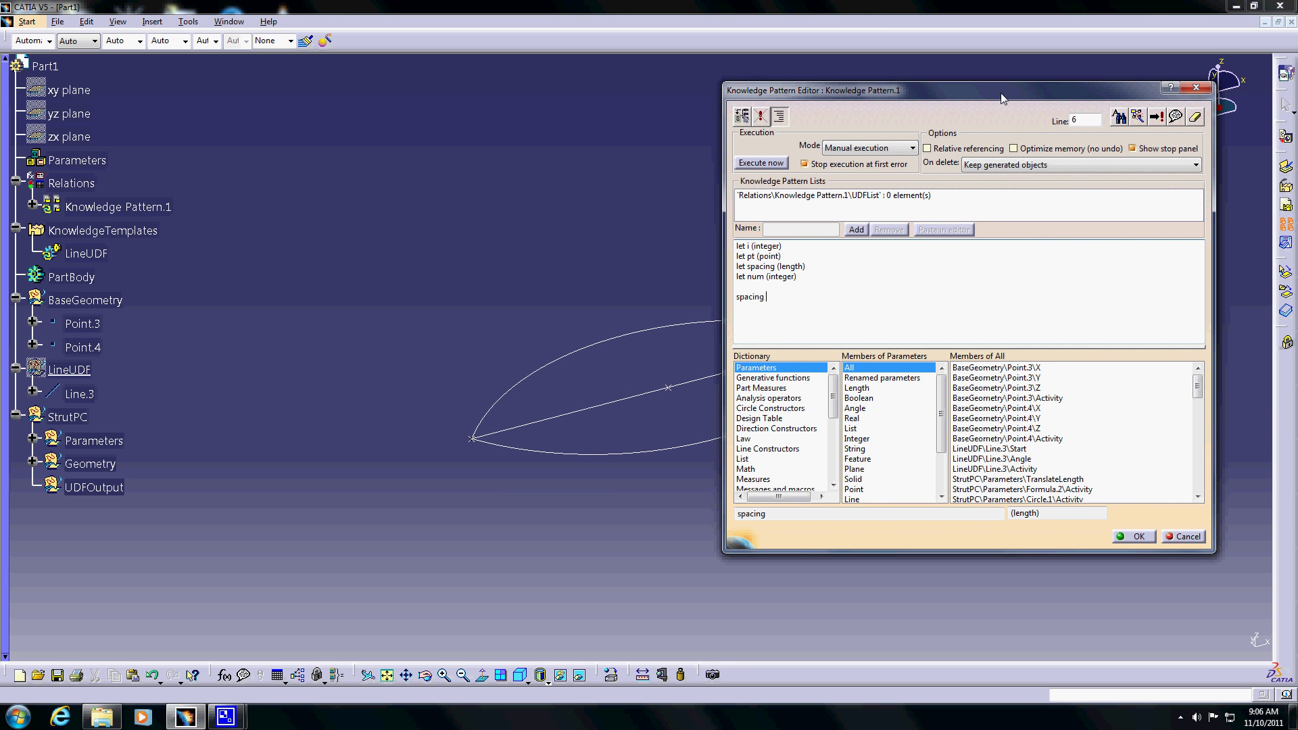
pyautogui.write('= 10 ft')
pyautogui.click(1139, 537)
# Move the knowledge pattern from Relations into StrutPC and reopen it for editing.
pyautogui.click(129, 210)
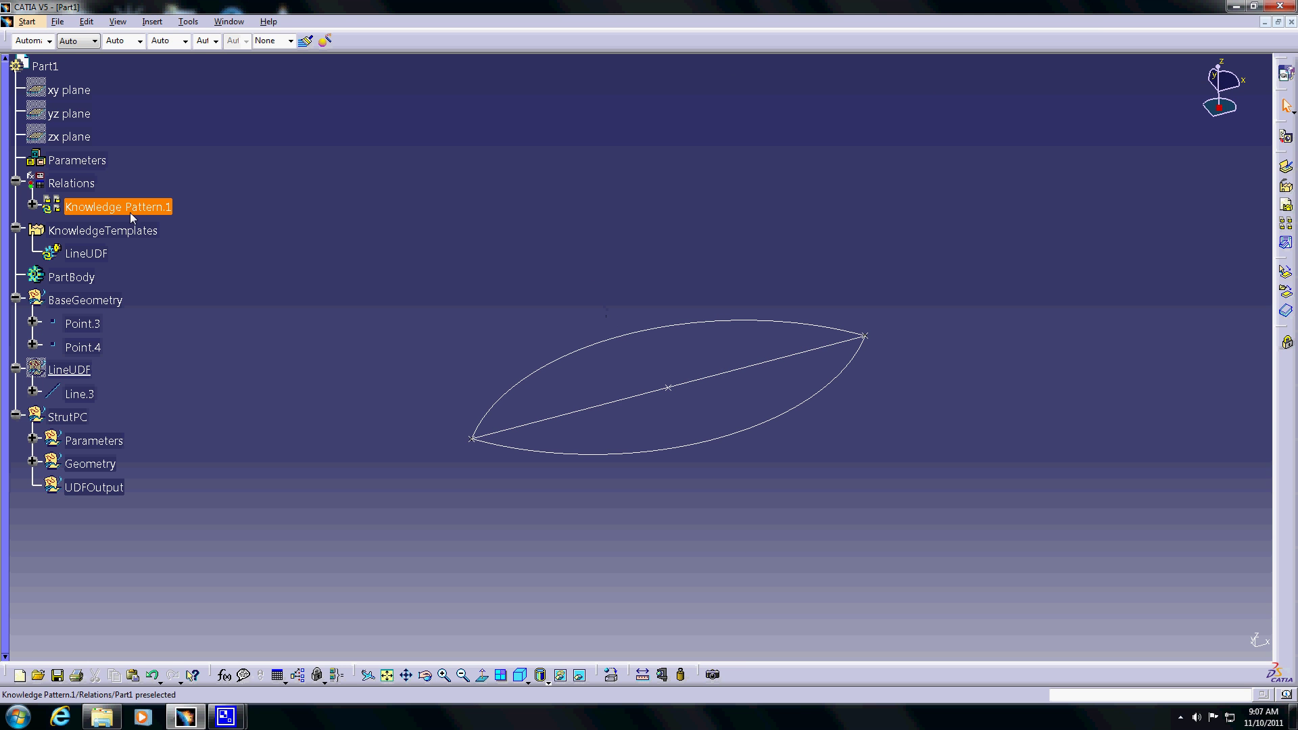
pyautogui.moveTo(165, 215); pyautogui.dragTo(81, 418)
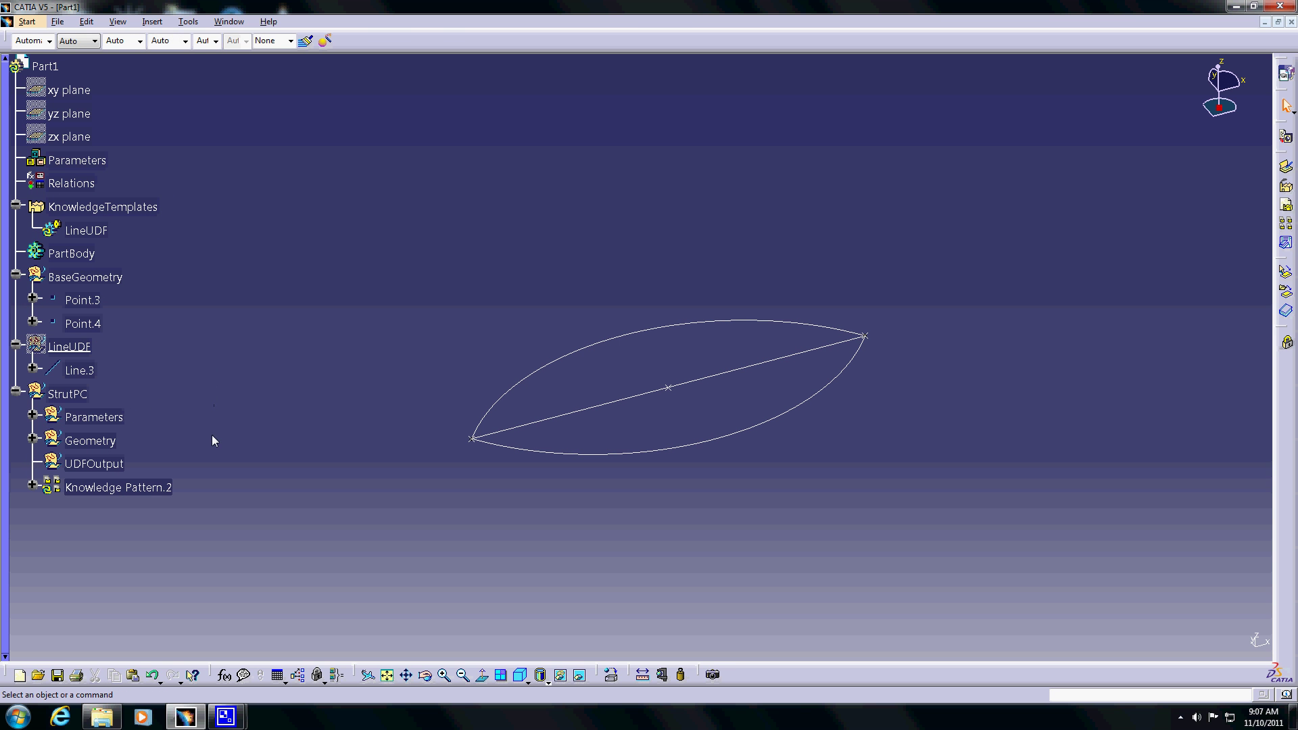
pyautogui.click(146, 491)
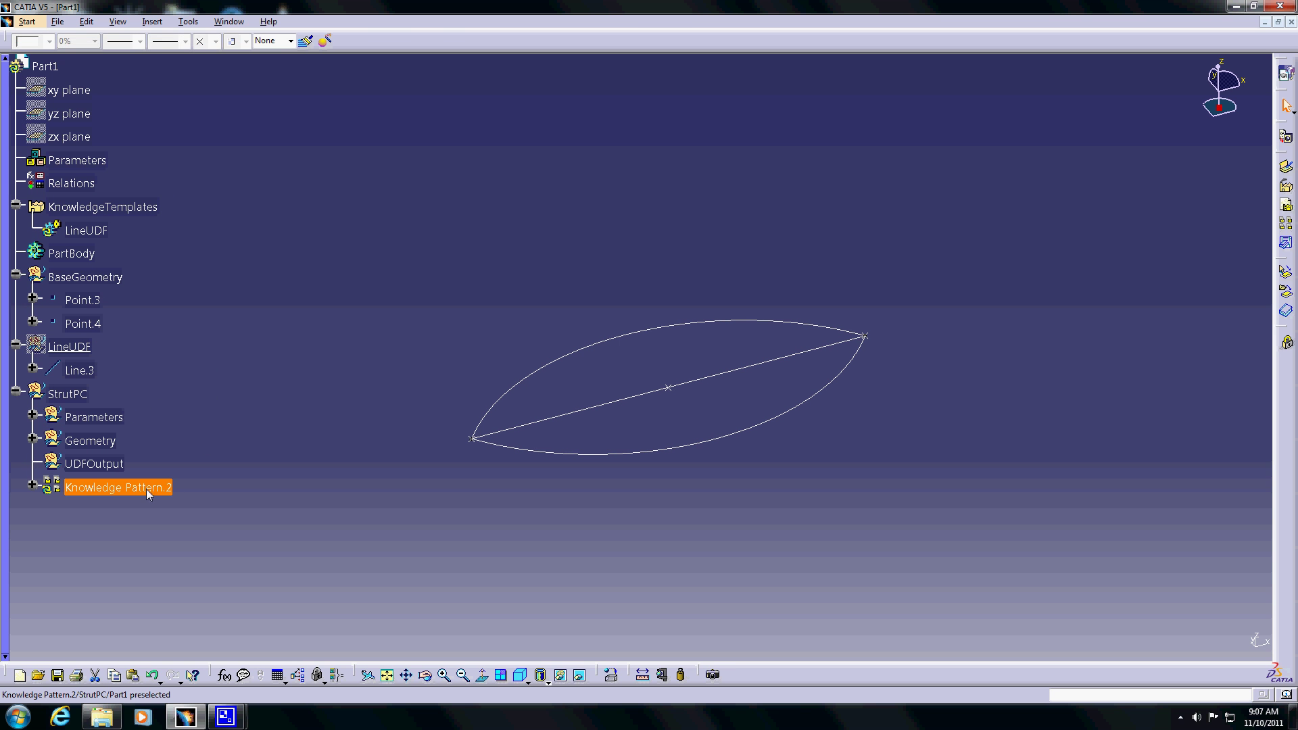
pyautogui.click(108, 515)
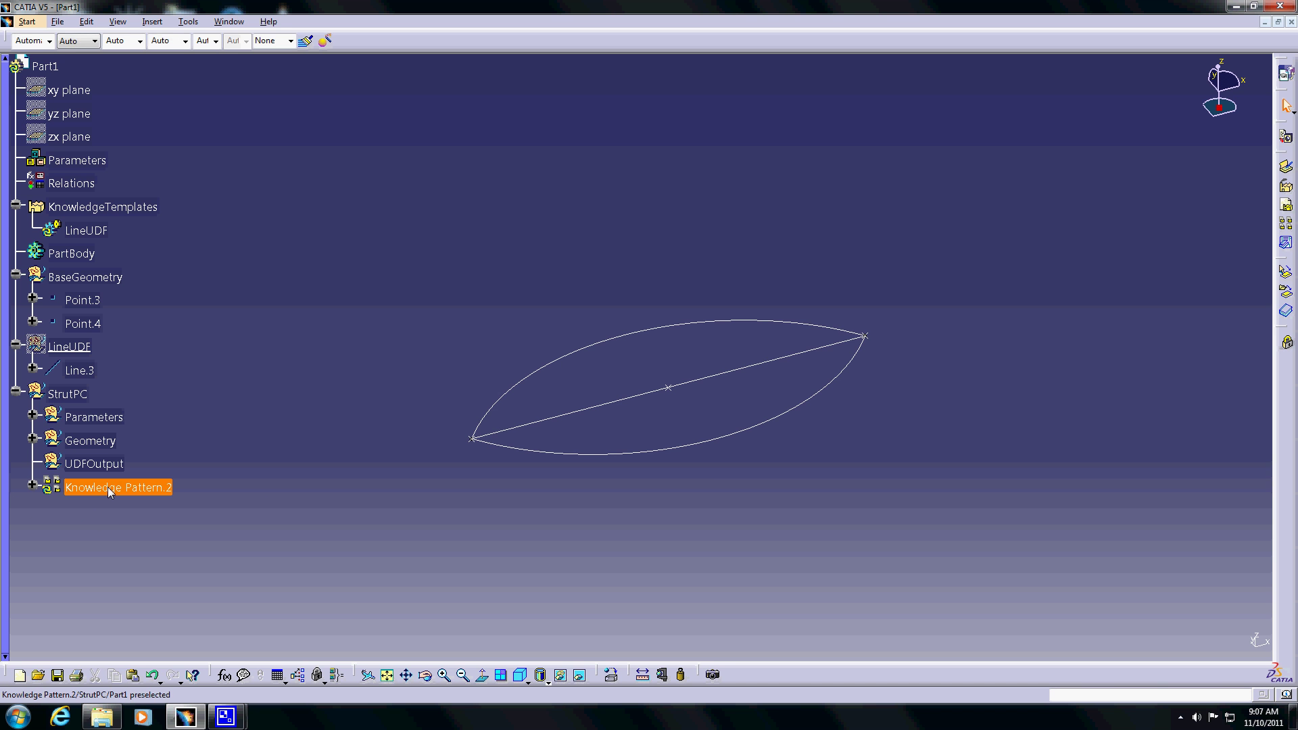
pyautogui.doubleClick(108, 487)
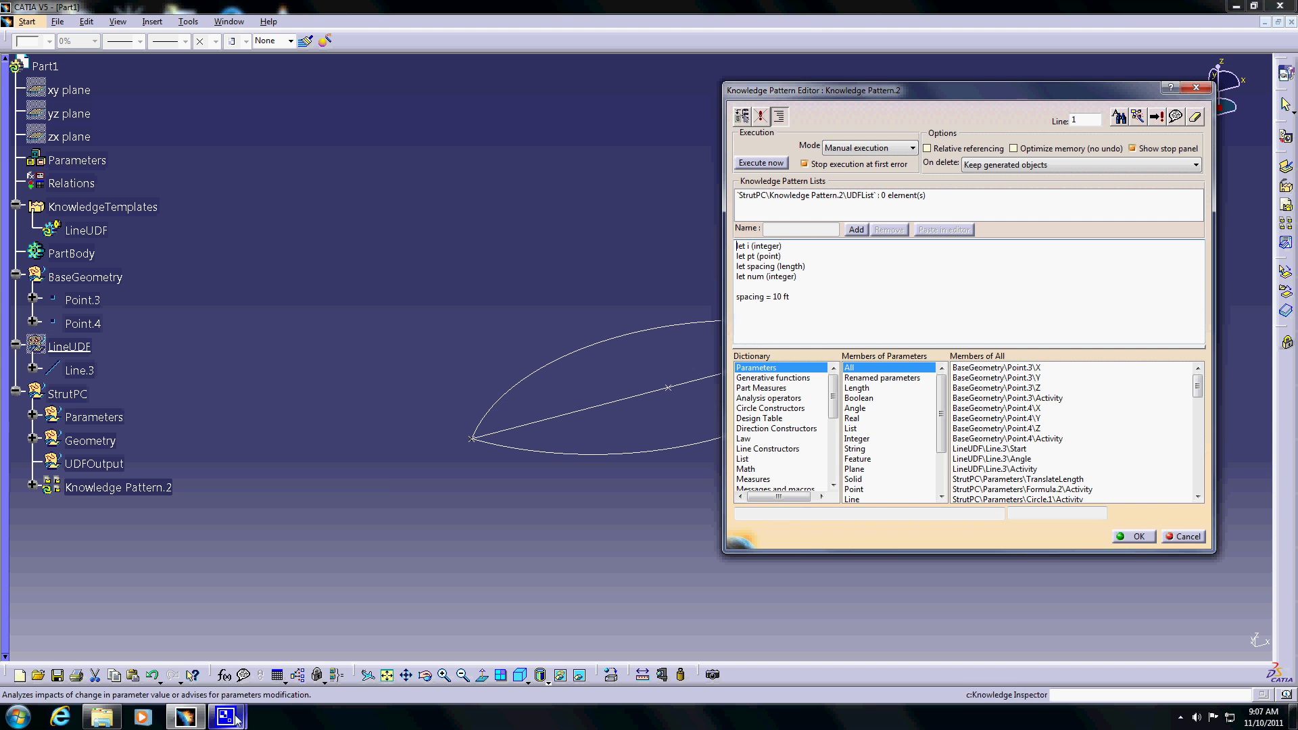
pyautogui.click(154, 642)
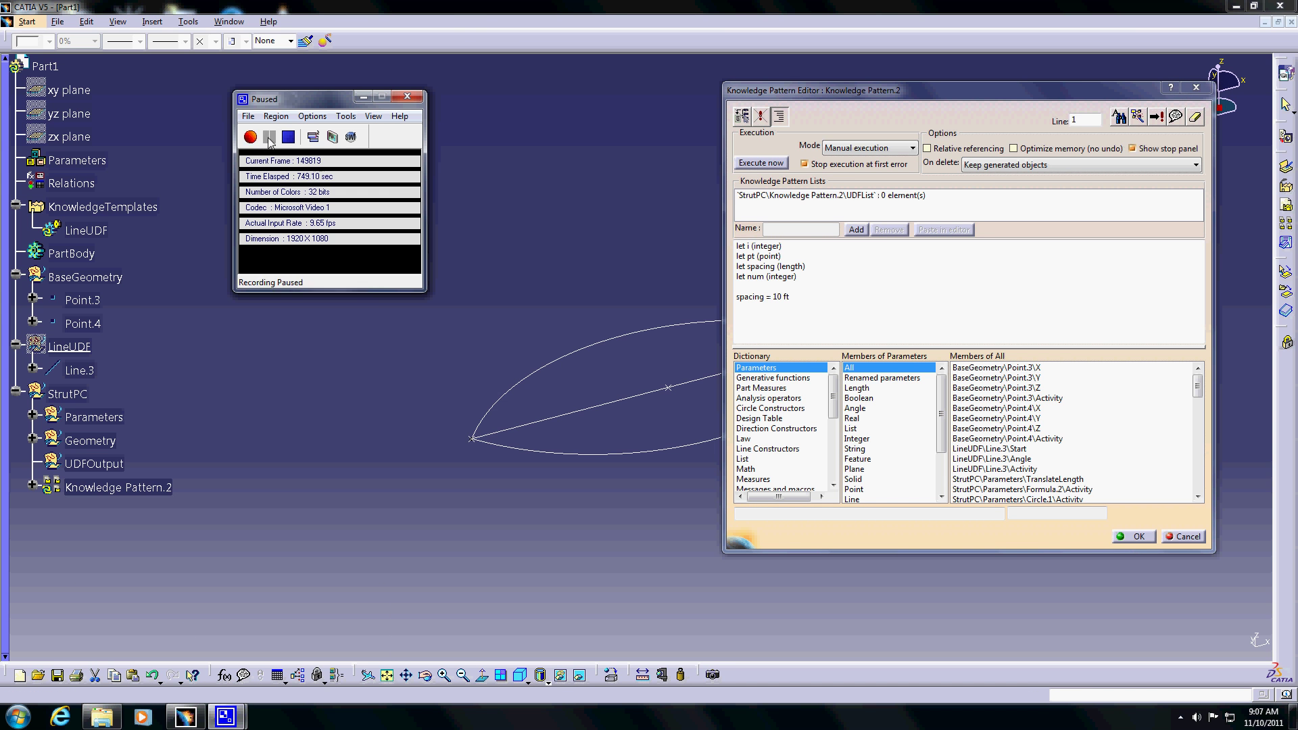
pyautogui.click(269, 138)
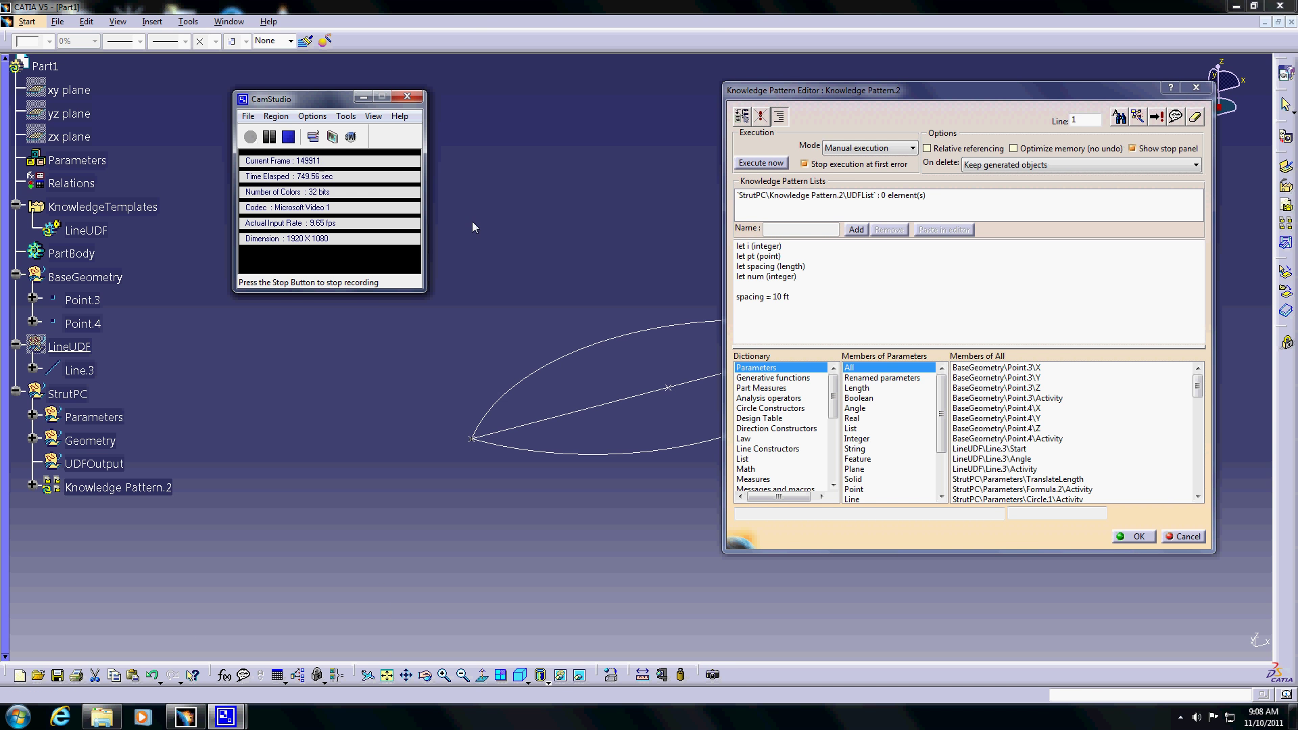
# Add the assignment num = length (StrutPC\Geometry\Line.1) / spacing below the spacing line, taking Line.1 from the model.
pyautogui.click(872, 96)
pyautogui.click(821, 304)
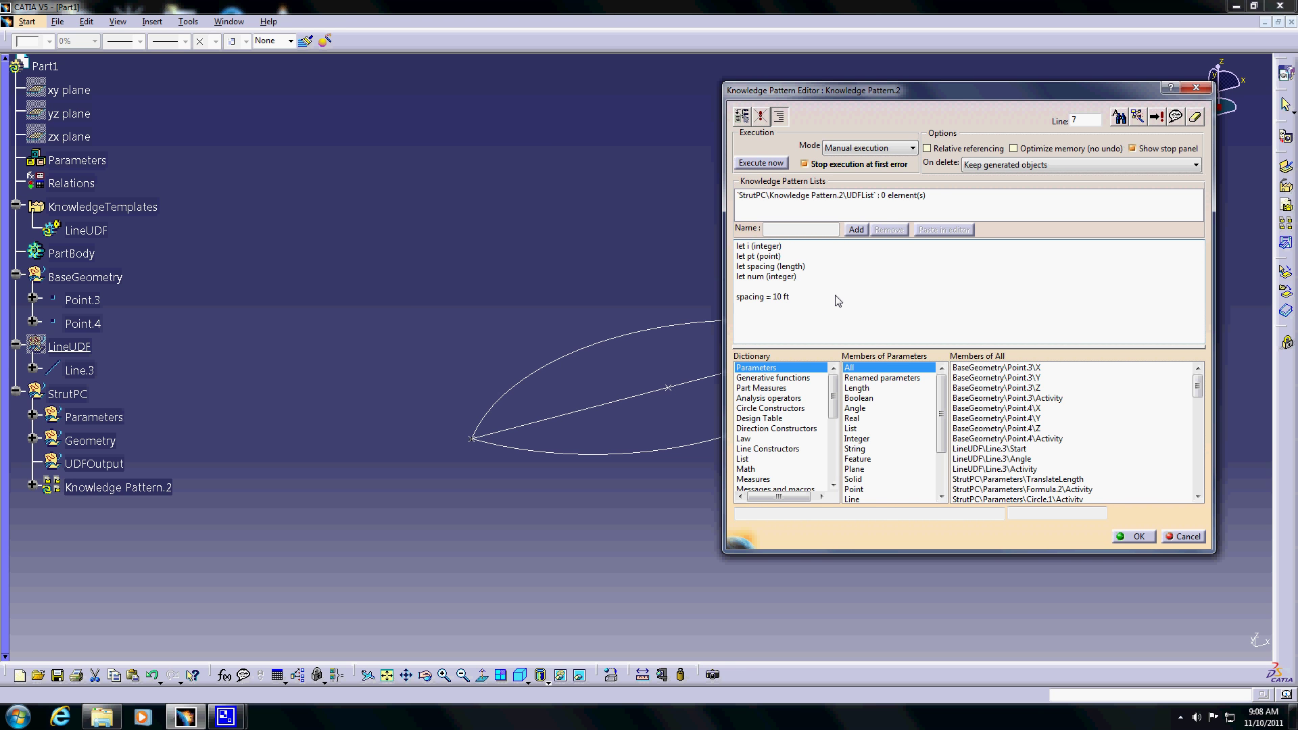
pyautogui.moveTo(962, 87); pyautogui.dragTo(877, 66)
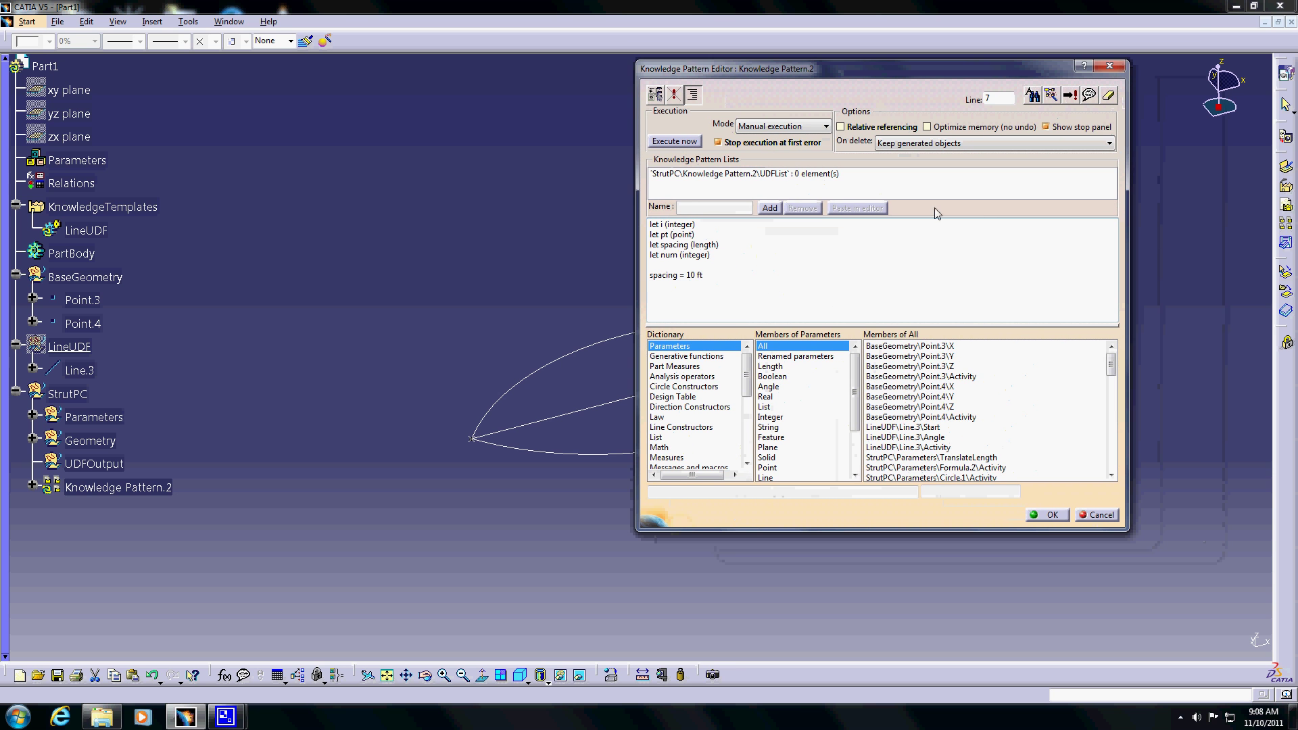
pyautogui.moveTo(916, 330); pyautogui.dragTo(916, 379)
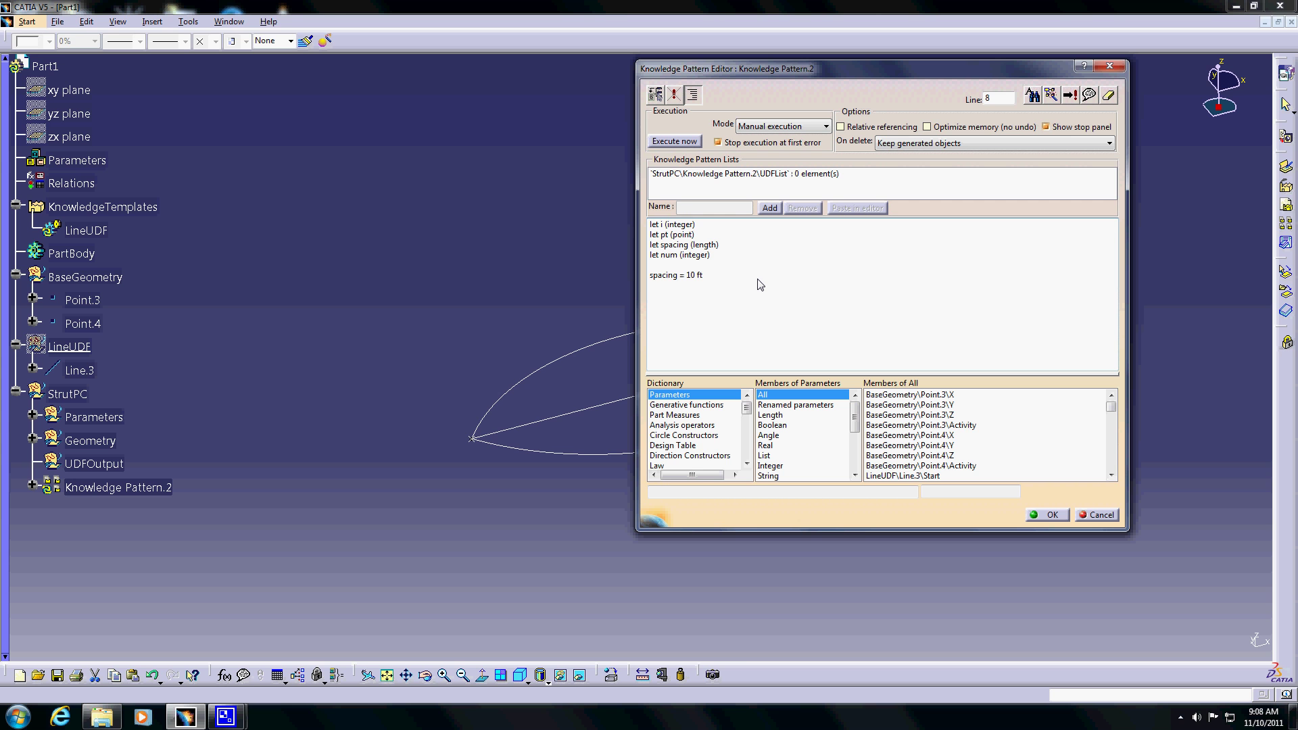
pyautogui.press('Return')
pyautogui.write('num')
pyautogui.write('= length (')
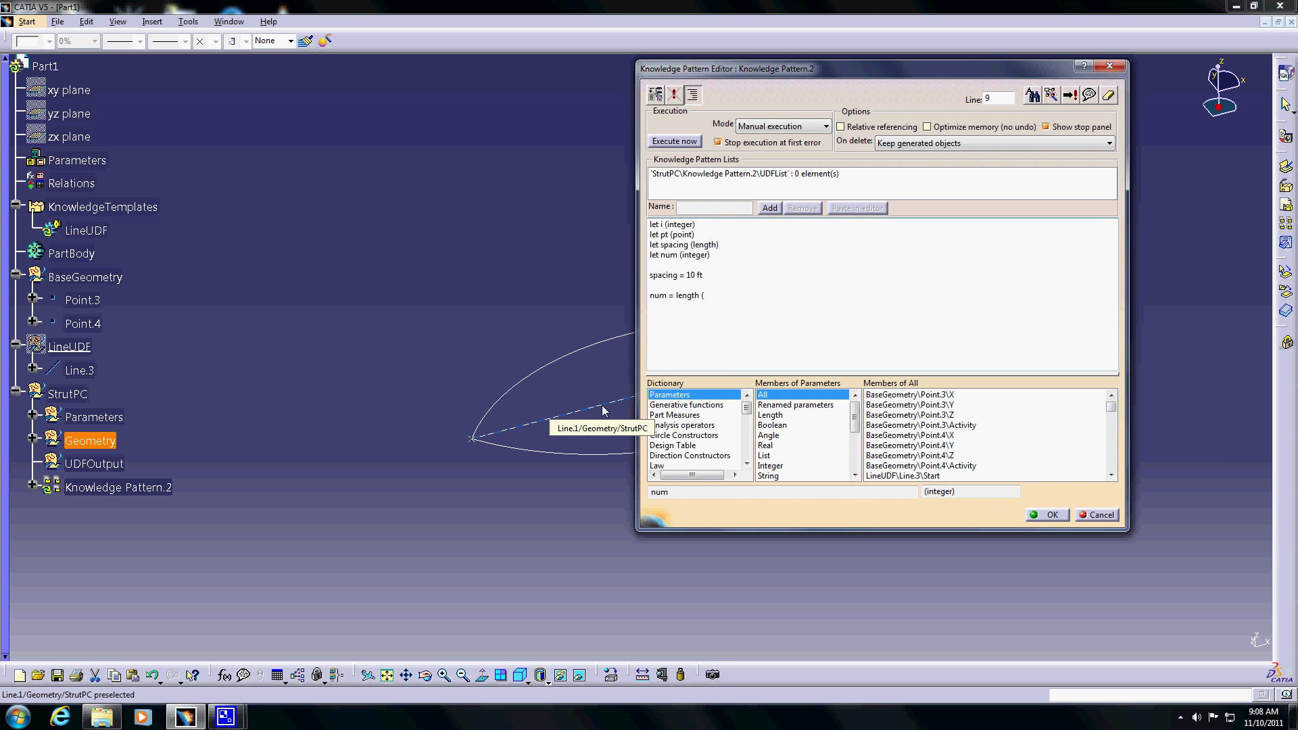
pyautogui.moveTo(867, 69); pyautogui.dragTo(978, 72)
pyautogui.moveTo(636, 366); pyautogui.dragTo(502, 372, button='middle')
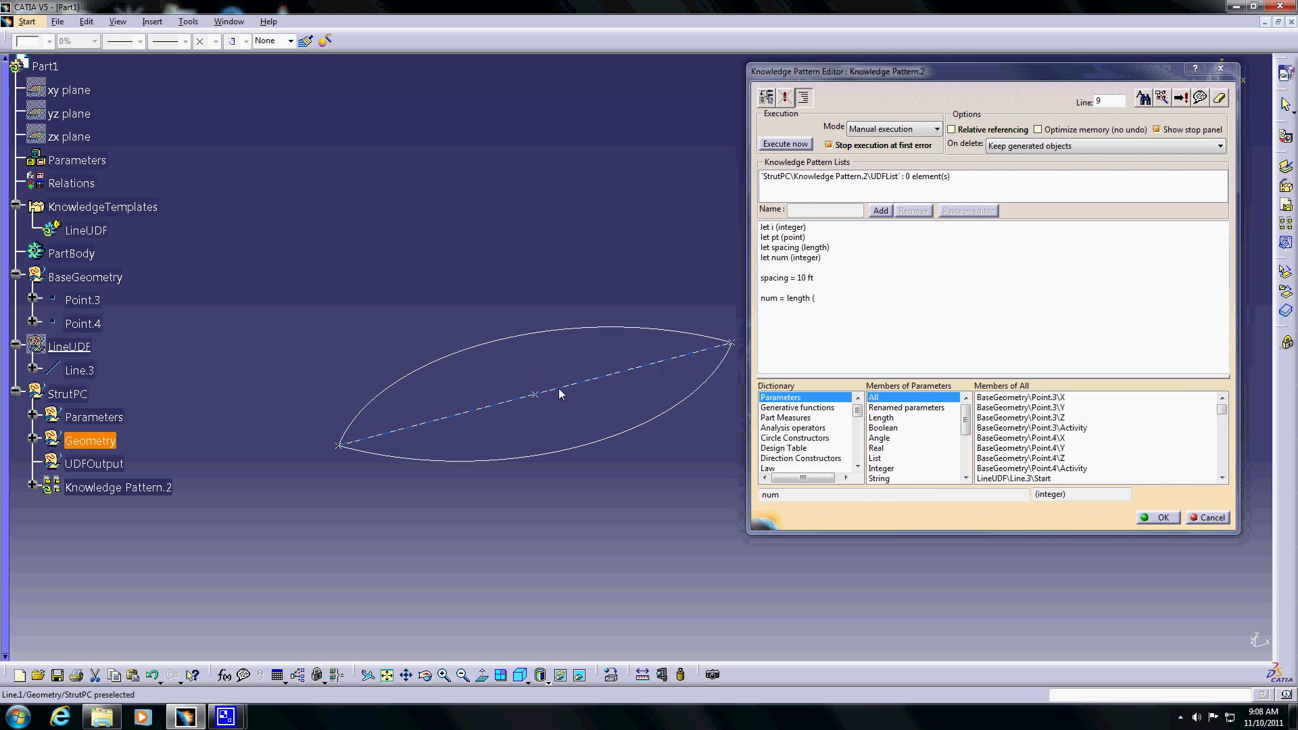
pyautogui.click(559, 389)
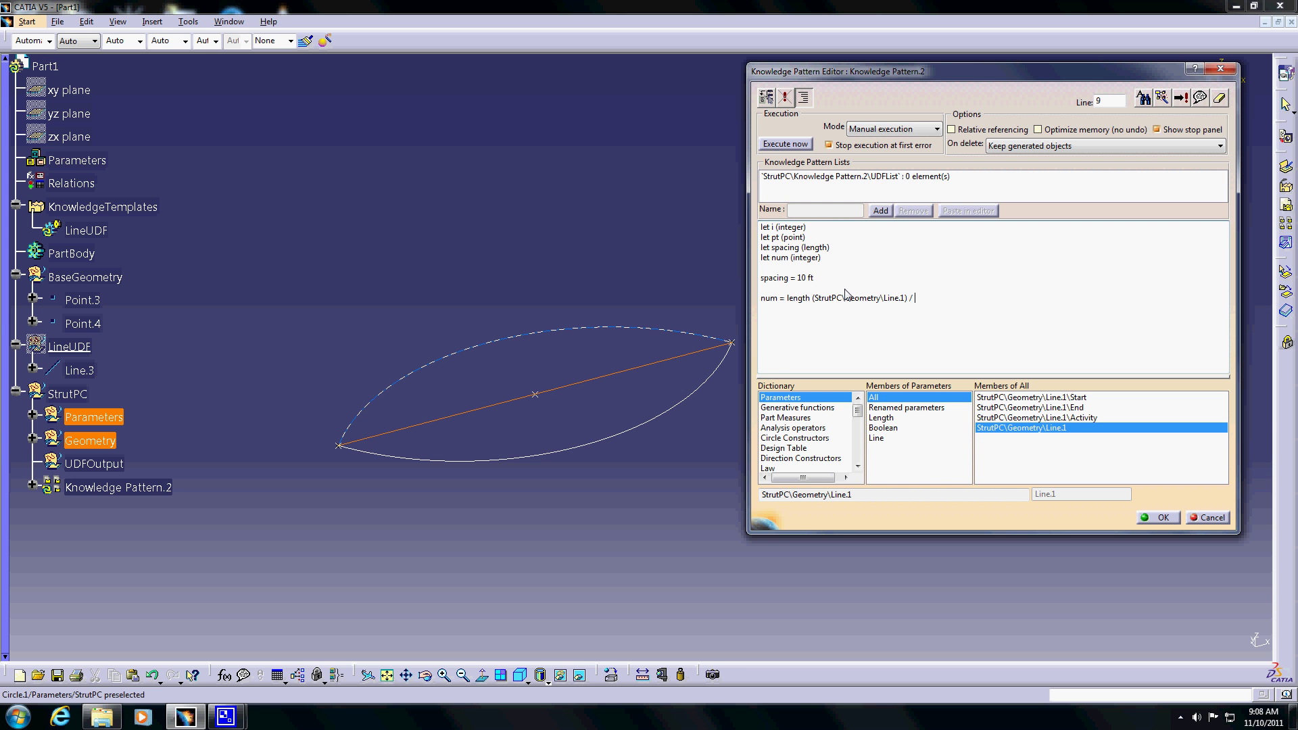
pyautogui.write('spacing')
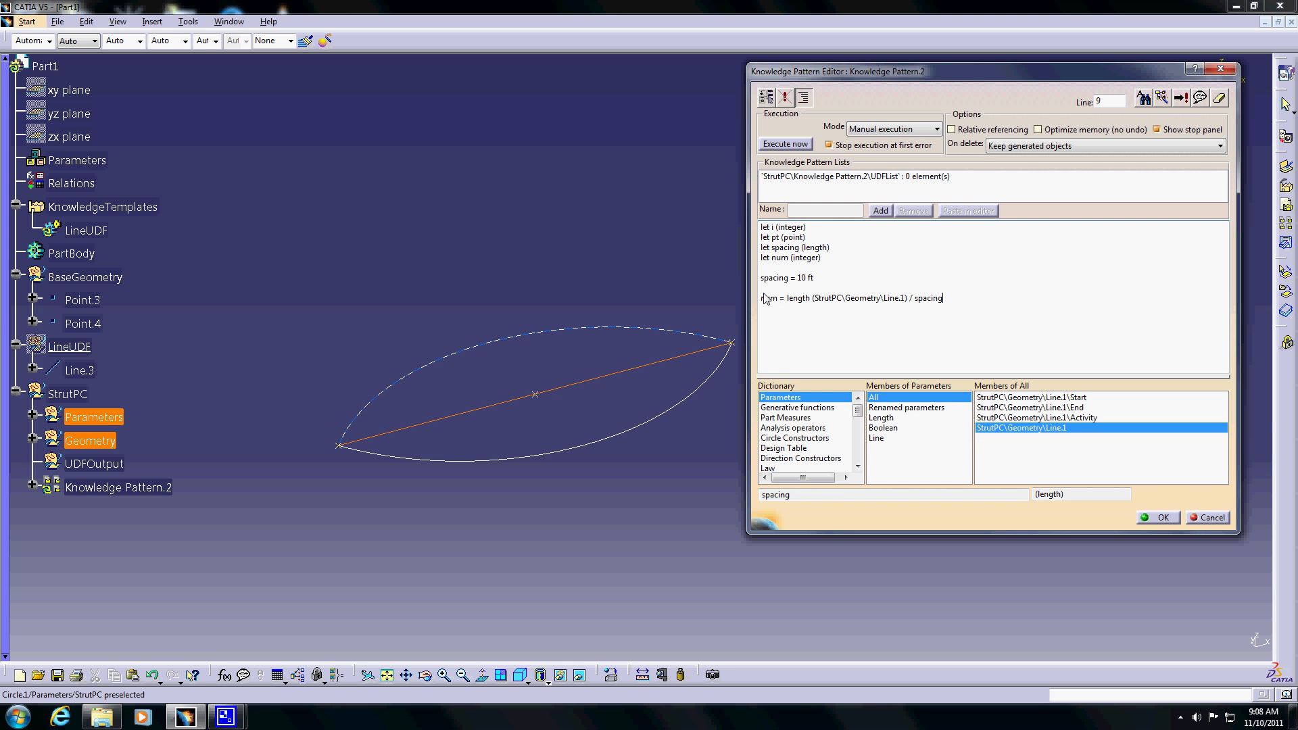
# Wrap the length-over-spacing expression for num in an int ( ) function and tidy its extra spaces.
pyautogui.click(787, 298)
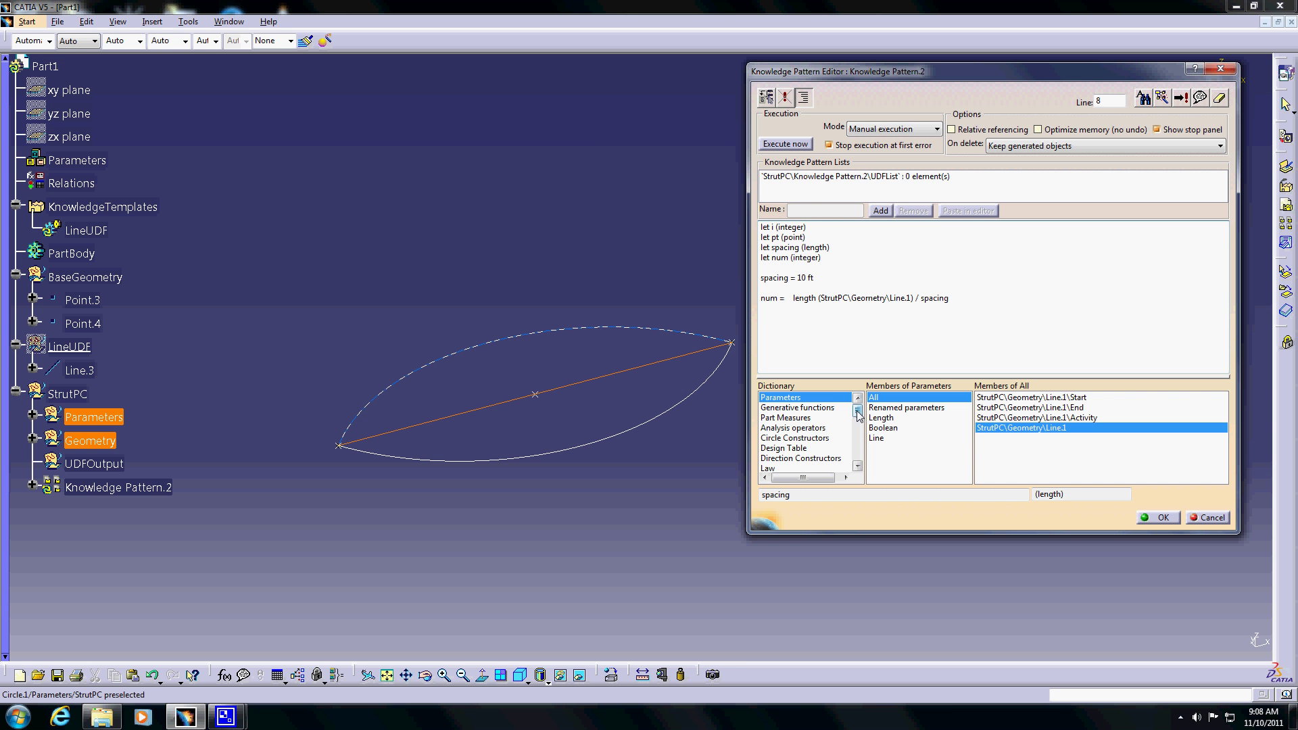
pyautogui.write('int (')
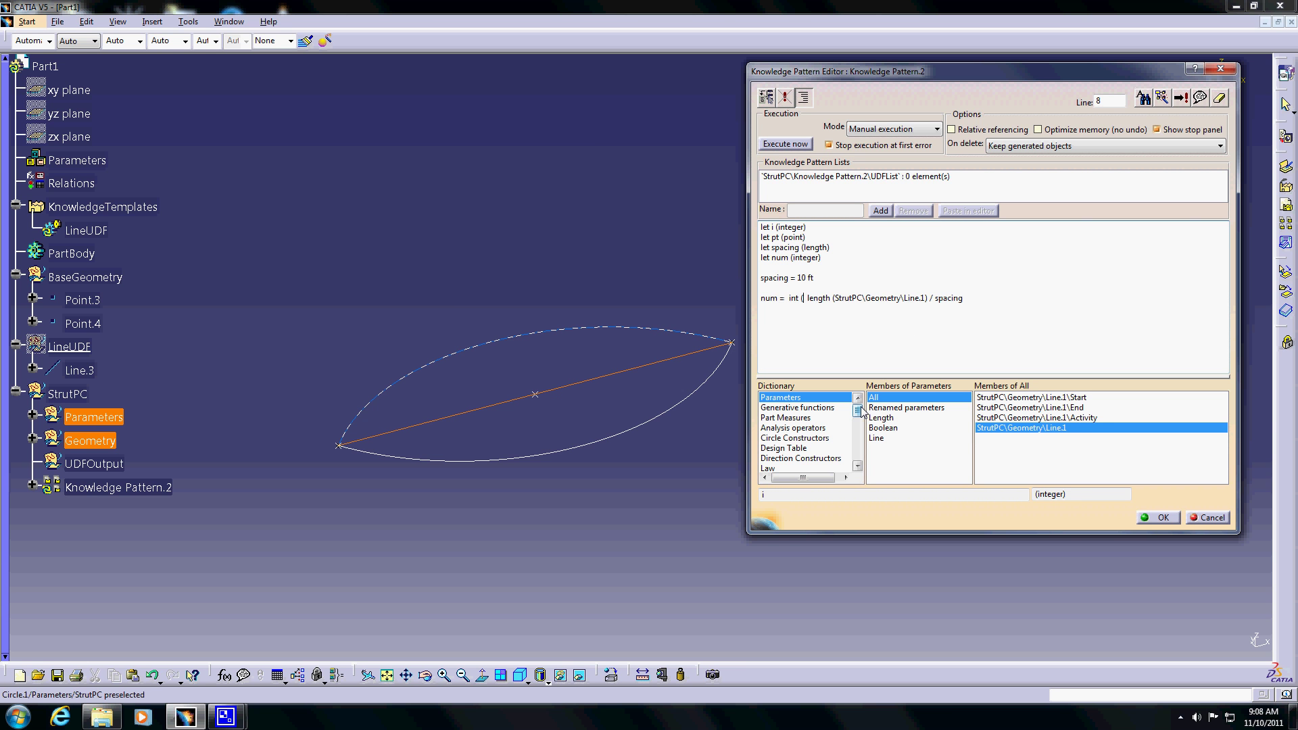
pyautogui.click(988, 299)
pyautogui.write(')')
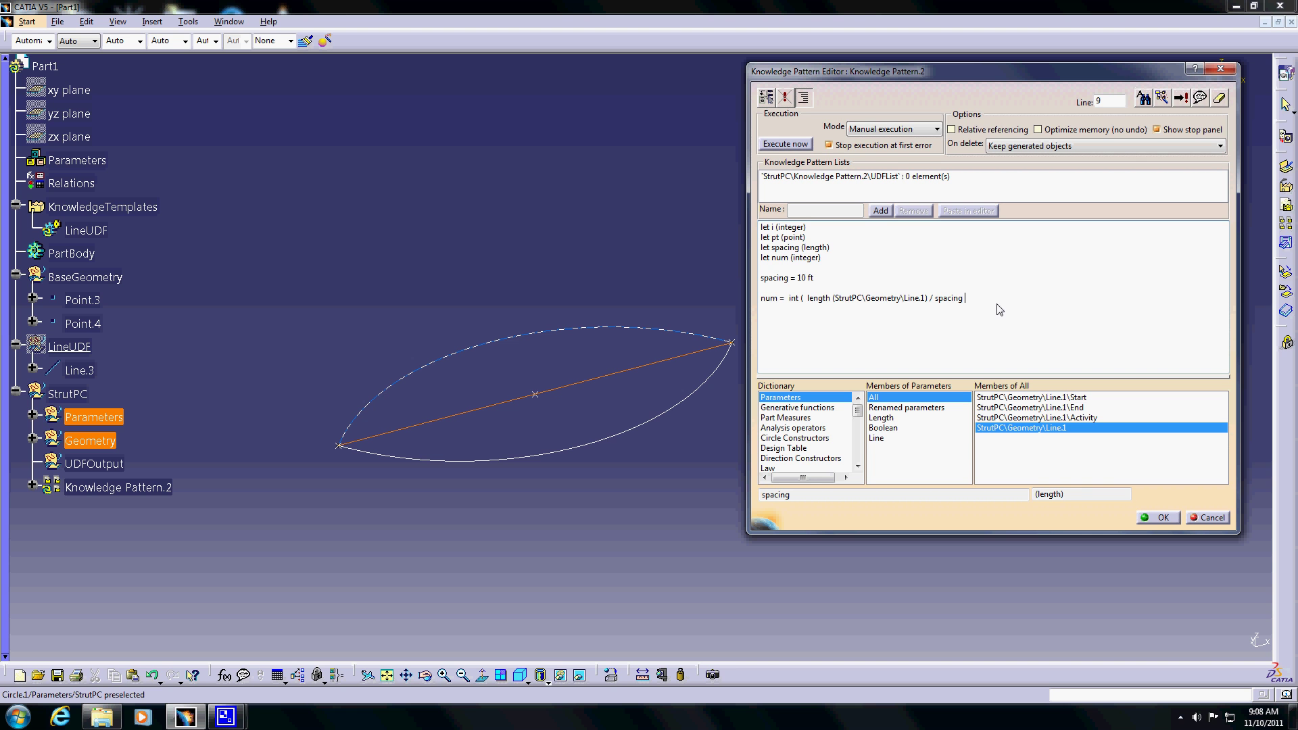
pyautogui.click(808, 299)
pyautogui.press('BackSpace')
pyautogui.press('BackSpace')
pyautogui.click(961, 301)
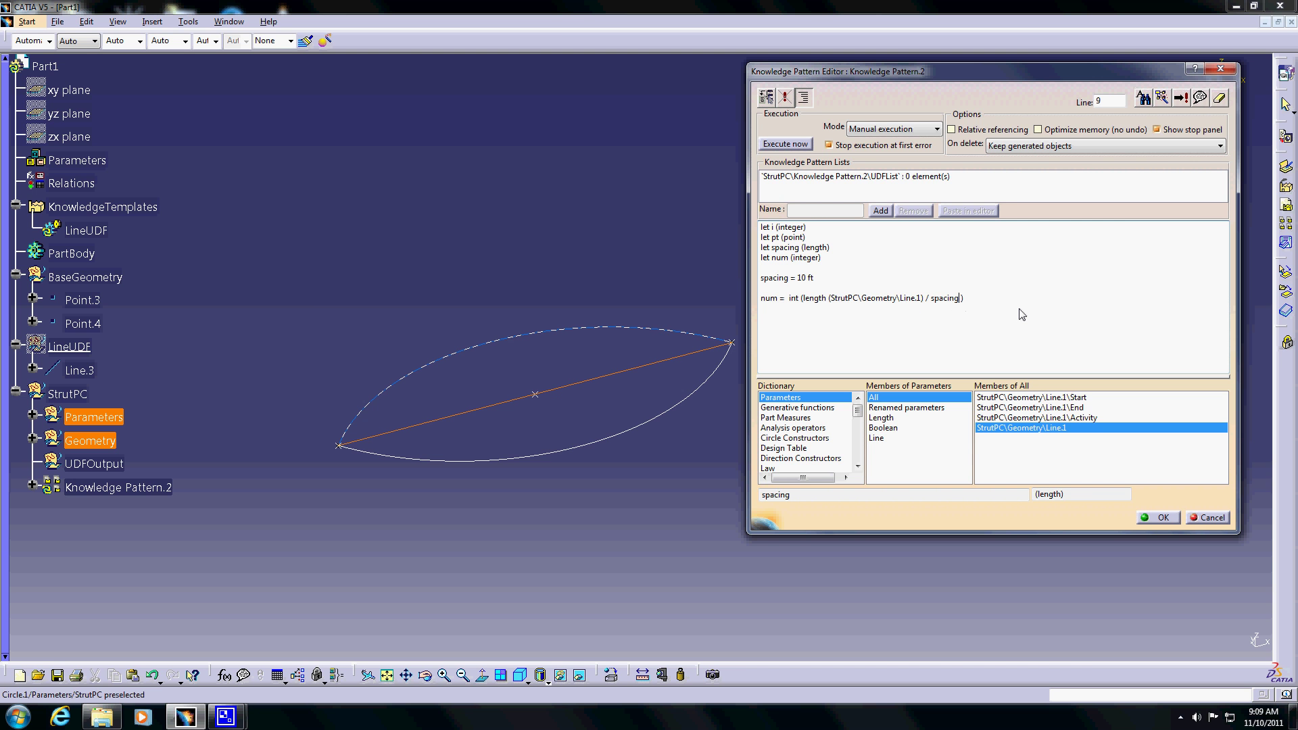
pyautogui.press('BackSpace')
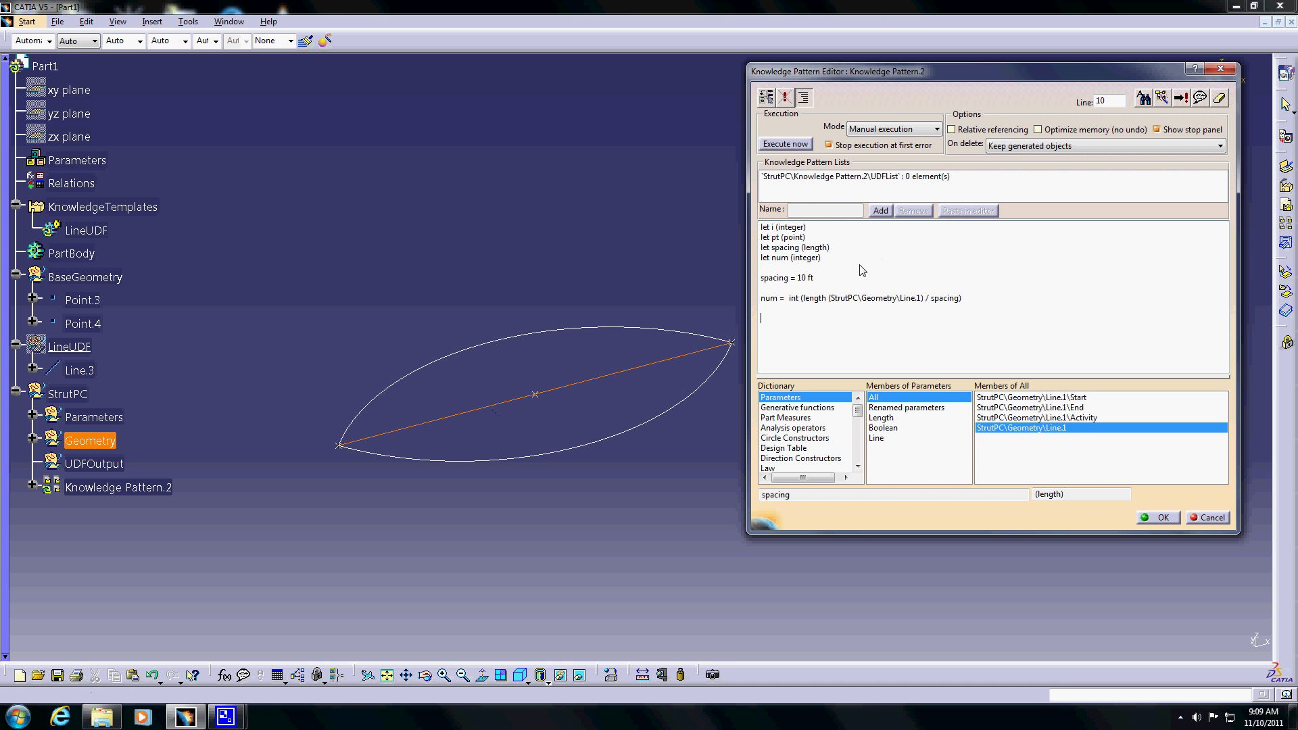
# Declare a real variable ratio after num and assign ratio = 1 / num below the num formula.
pyautogui.click(822, 261)
pyautogui.press('Return')
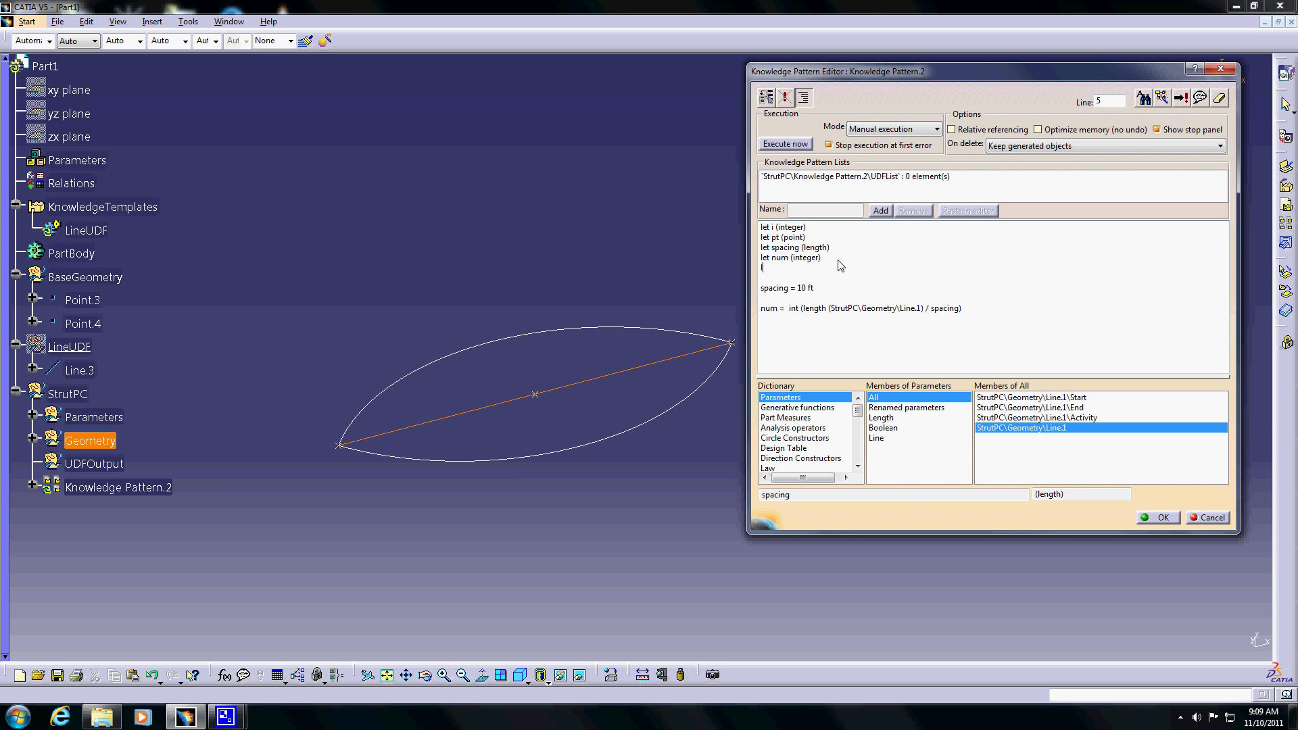
pyautogui.write('let ration ')
pyautogui.write('real)')
pyautogui.click(888, 337)
pyautogui.write('ratio = 1 / num')
# Enlarge the code area and start a loop with for i while i < num.
pyautogui.moveTo(1237, 534); pyautogui.dragTo(1237, 576)
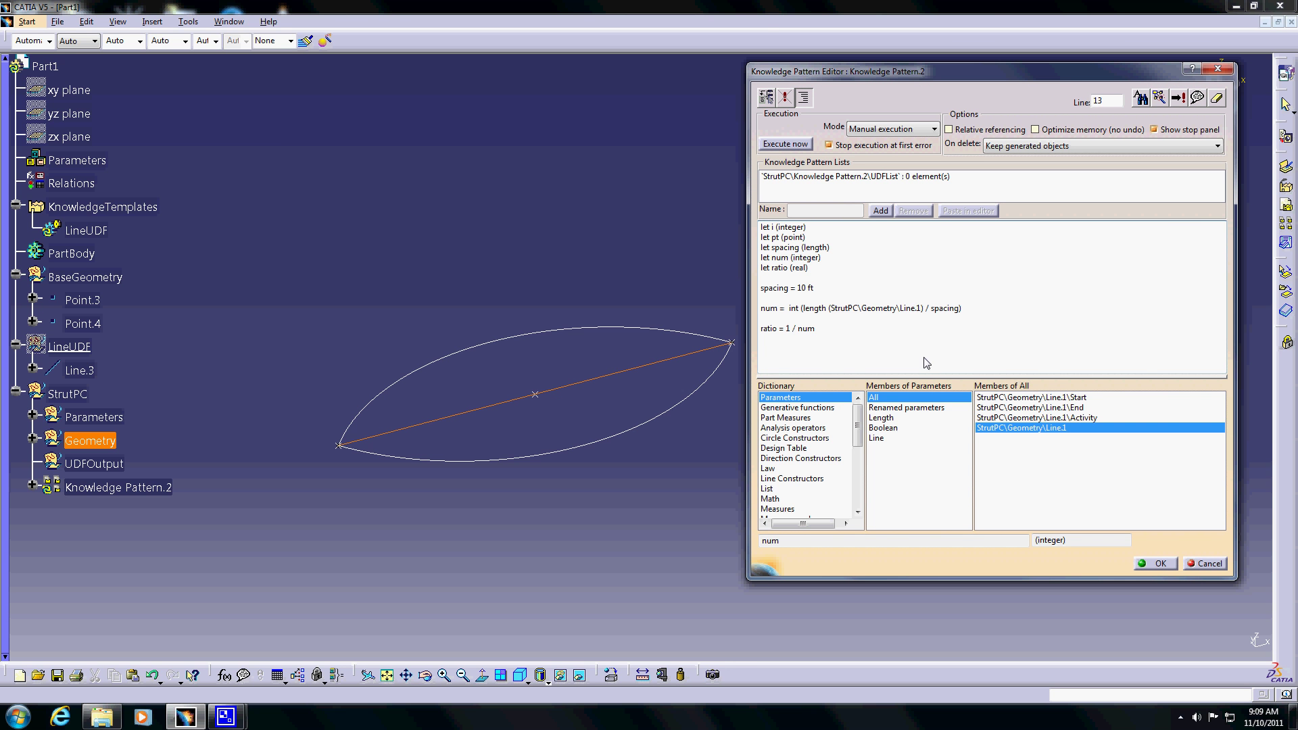
pyautogui.moveTo(930, 376); pyautogui.dragTo(925, 435)
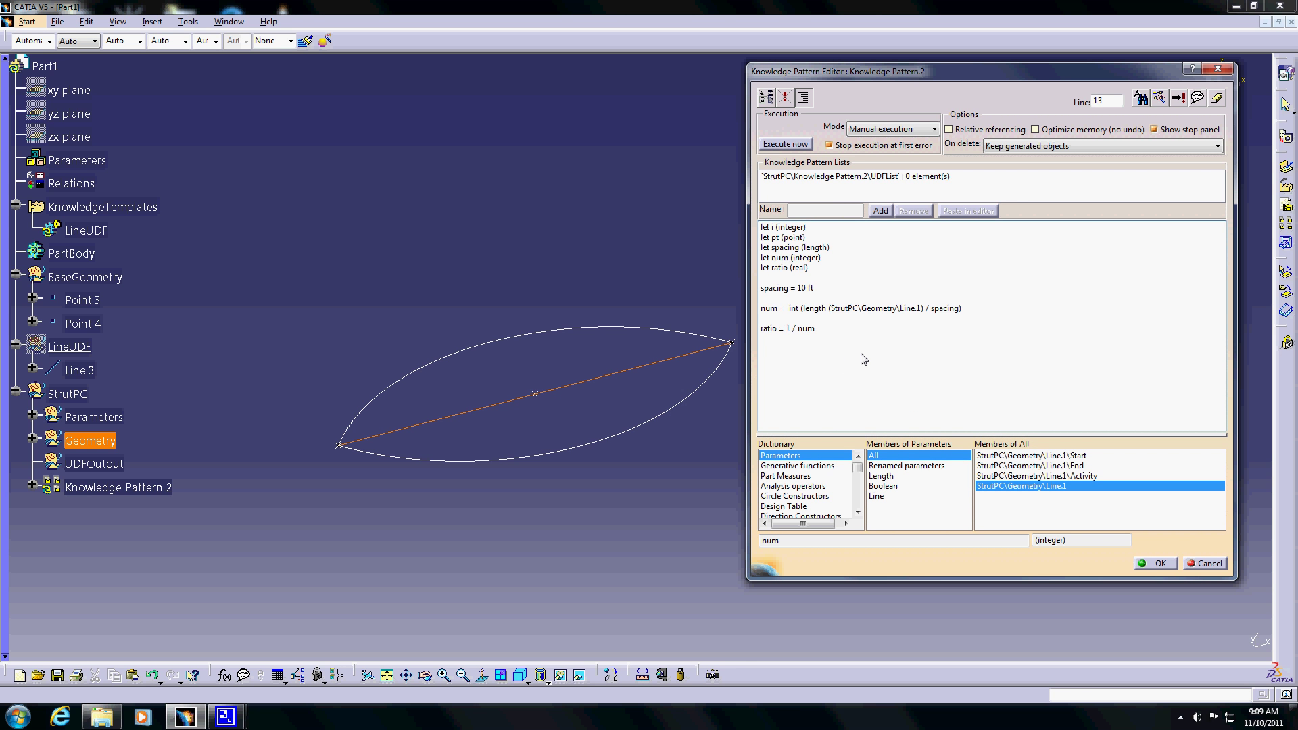
pyautogui.write('for i whil')
pyautogui.write('e i < num')
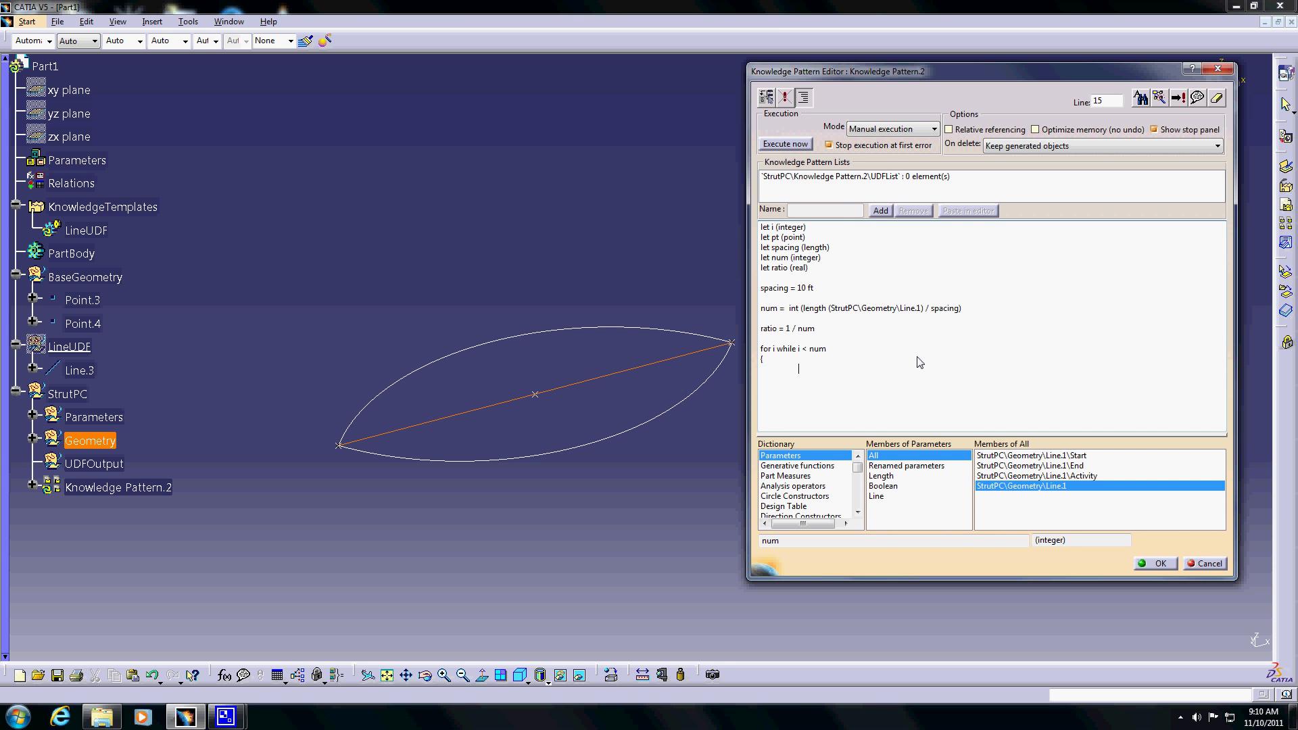
# Start the loop body with pt = and insert the pointoncurveRatio point constructor from the dictionary as its value.
pyautogui.write('pt =')
pyautogui.click(858, 512)
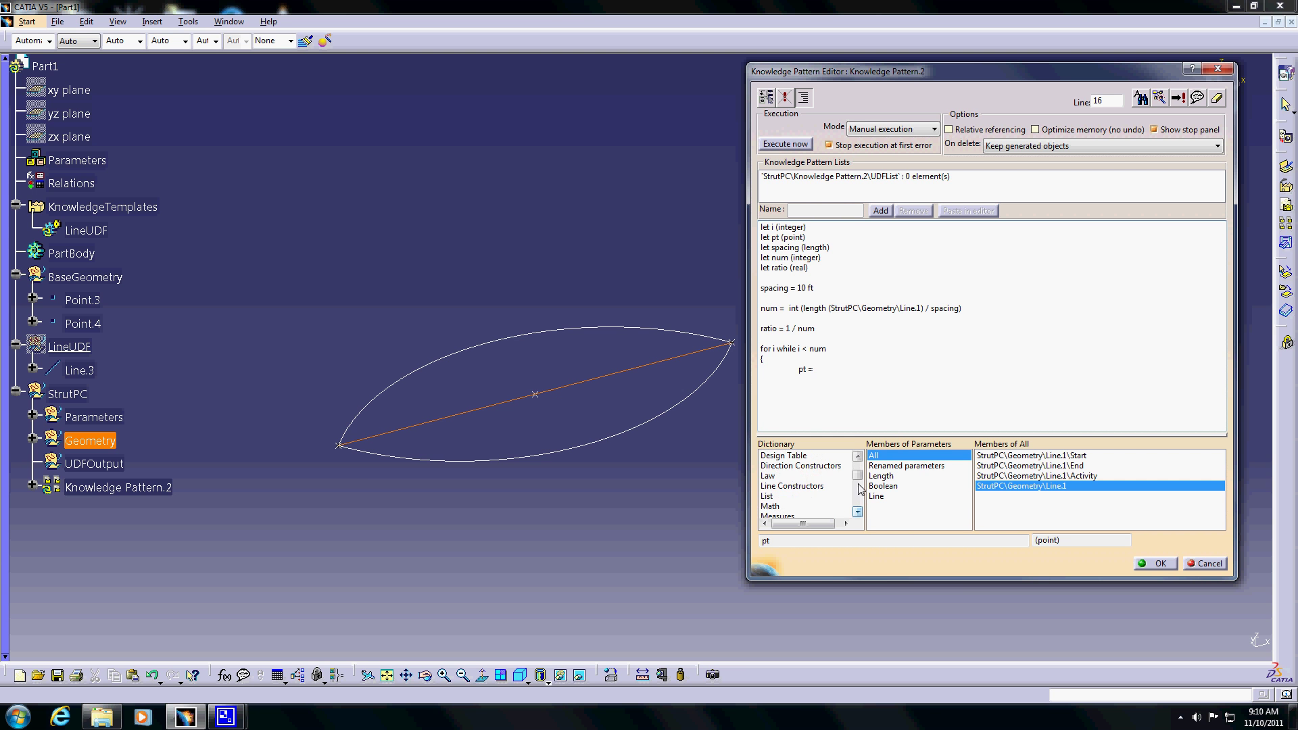
pyautogui.scroll(3, 857, 477)
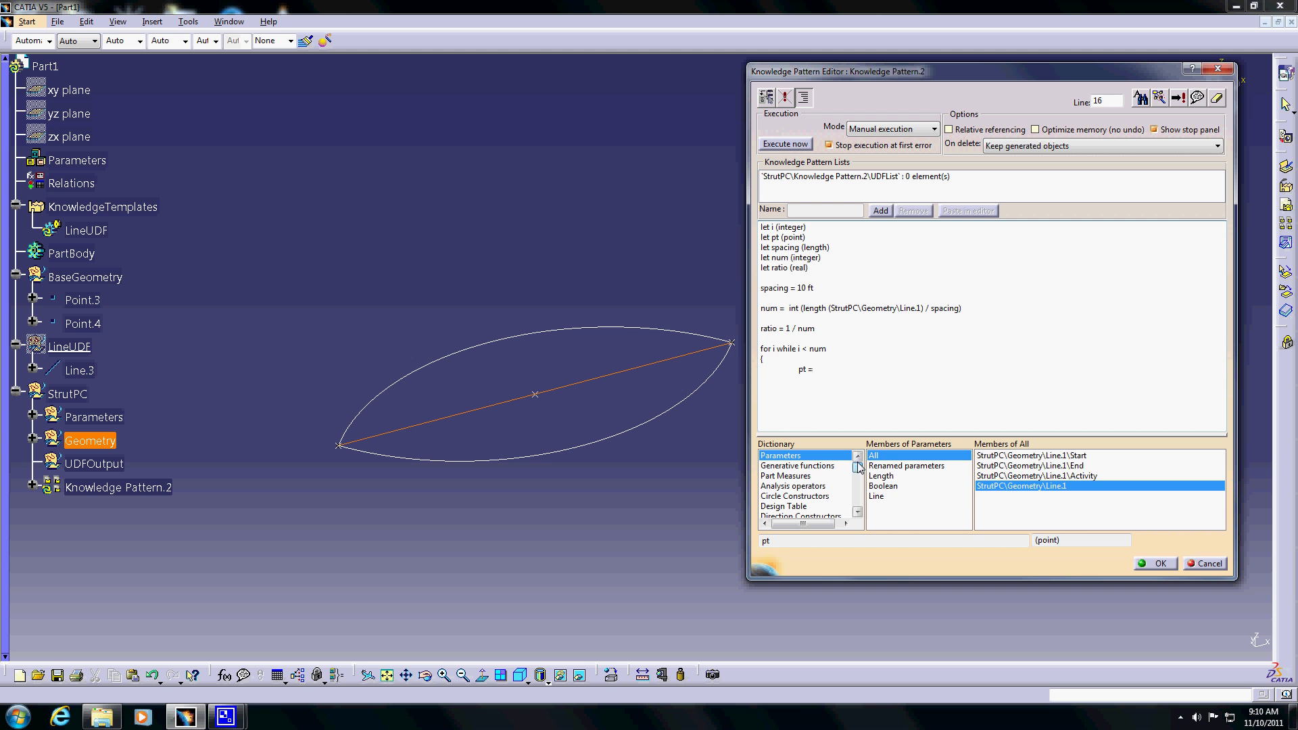
pyautogui.click(858, 512)
pyautogui.click(859, 514)
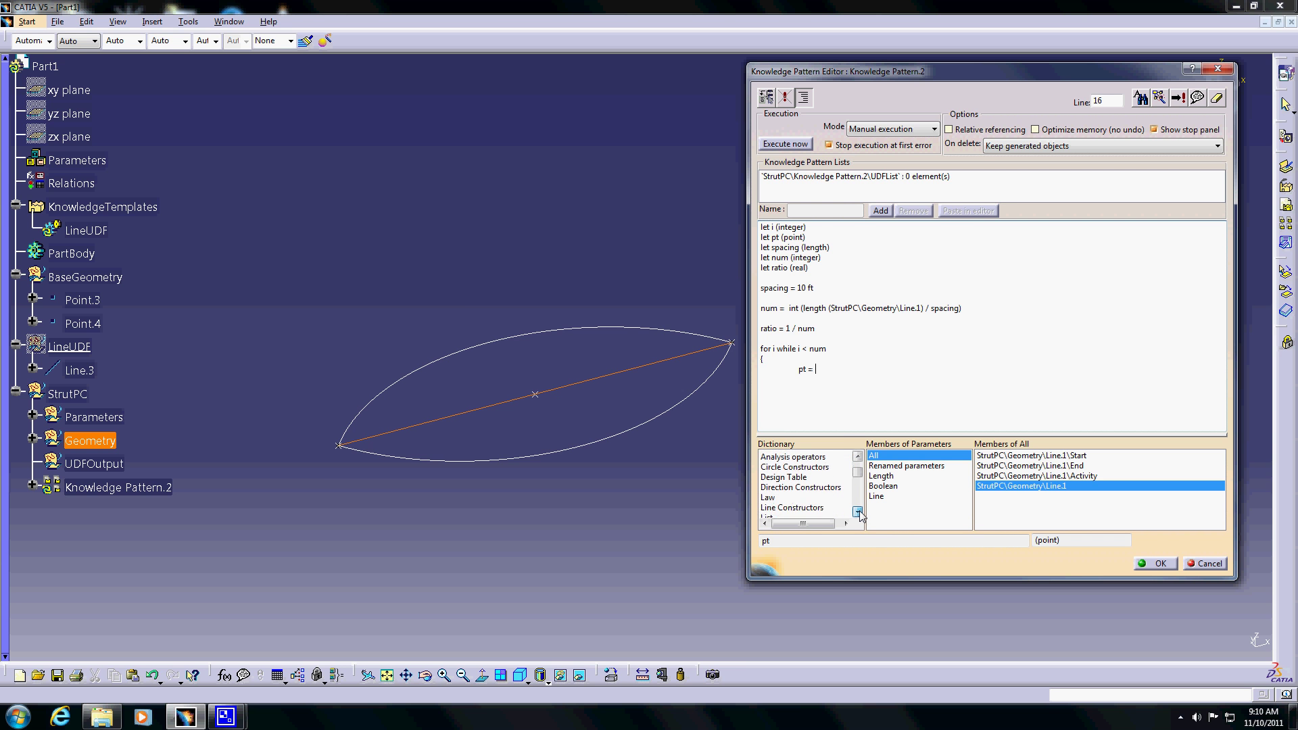
pyautogui.click(858, 514)
pyautogui.click(859, 514)
pyautogui.click(859, 514)
pyautogui.click(859, 513)
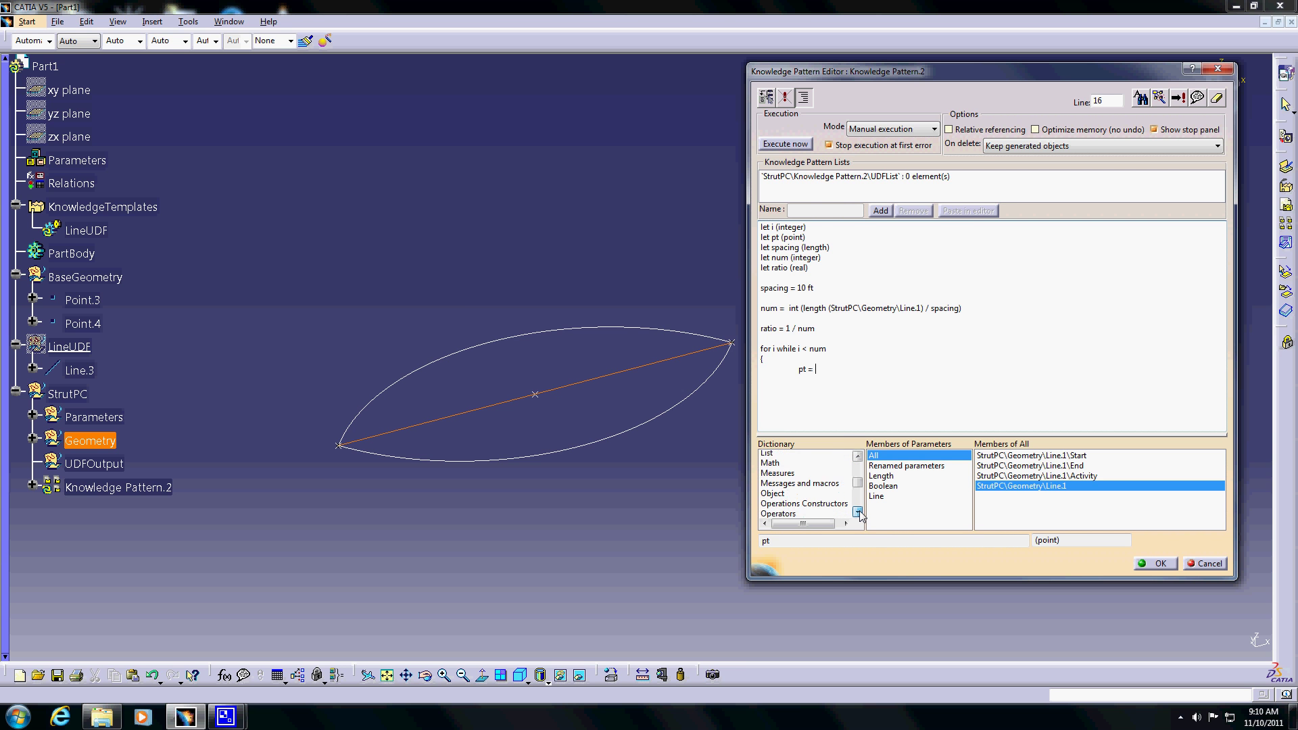
pyautogui.click(859, 513)
pyautogui.click(858, 512)
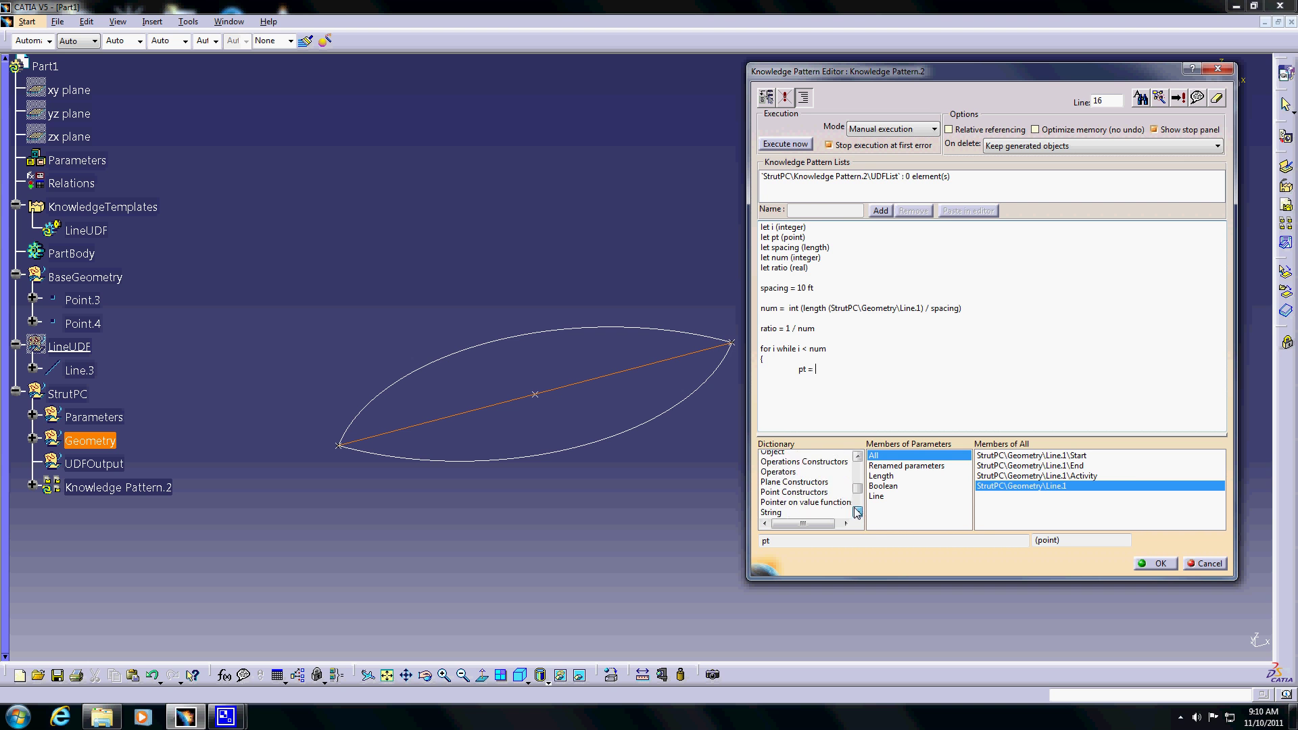
pyautogui.click(856, 456)
pyautogui.click(856, 456)
pyautogui.click(856, 455)
pyautogui.click(798, 466)
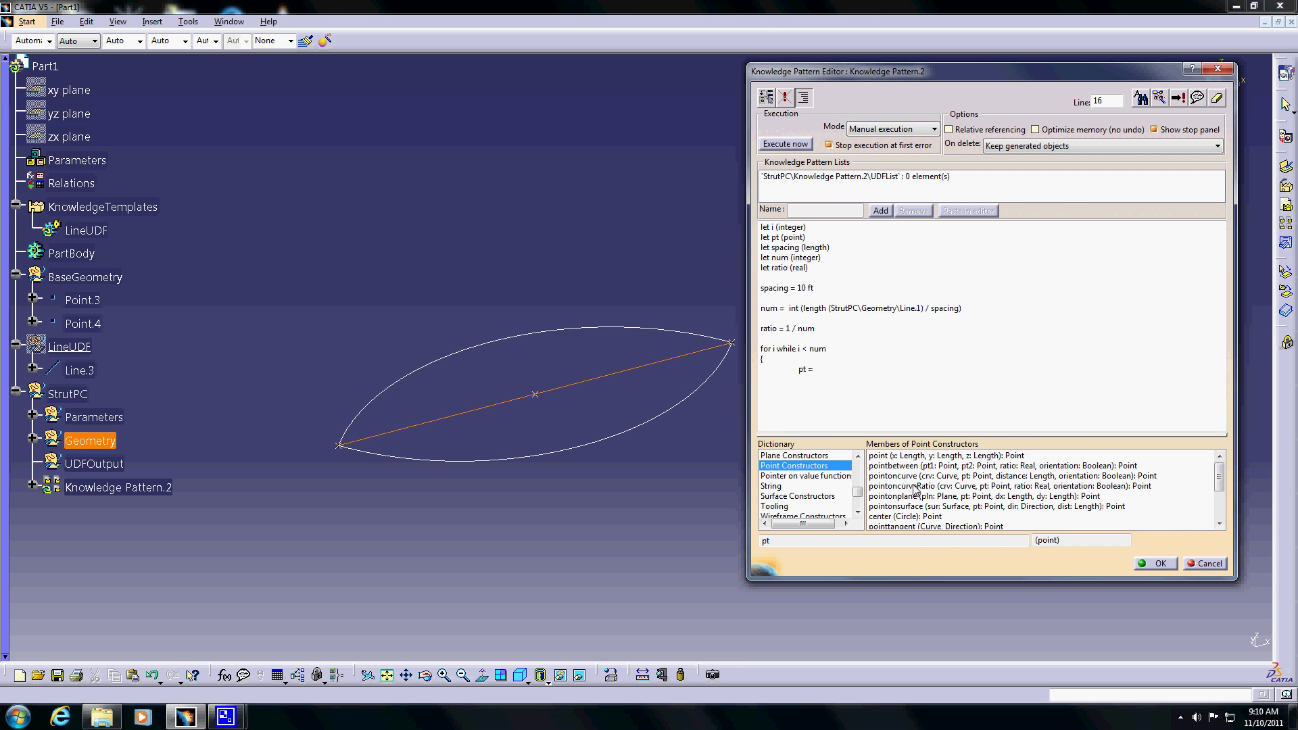
pyautogui.doubleClick(982, 491)
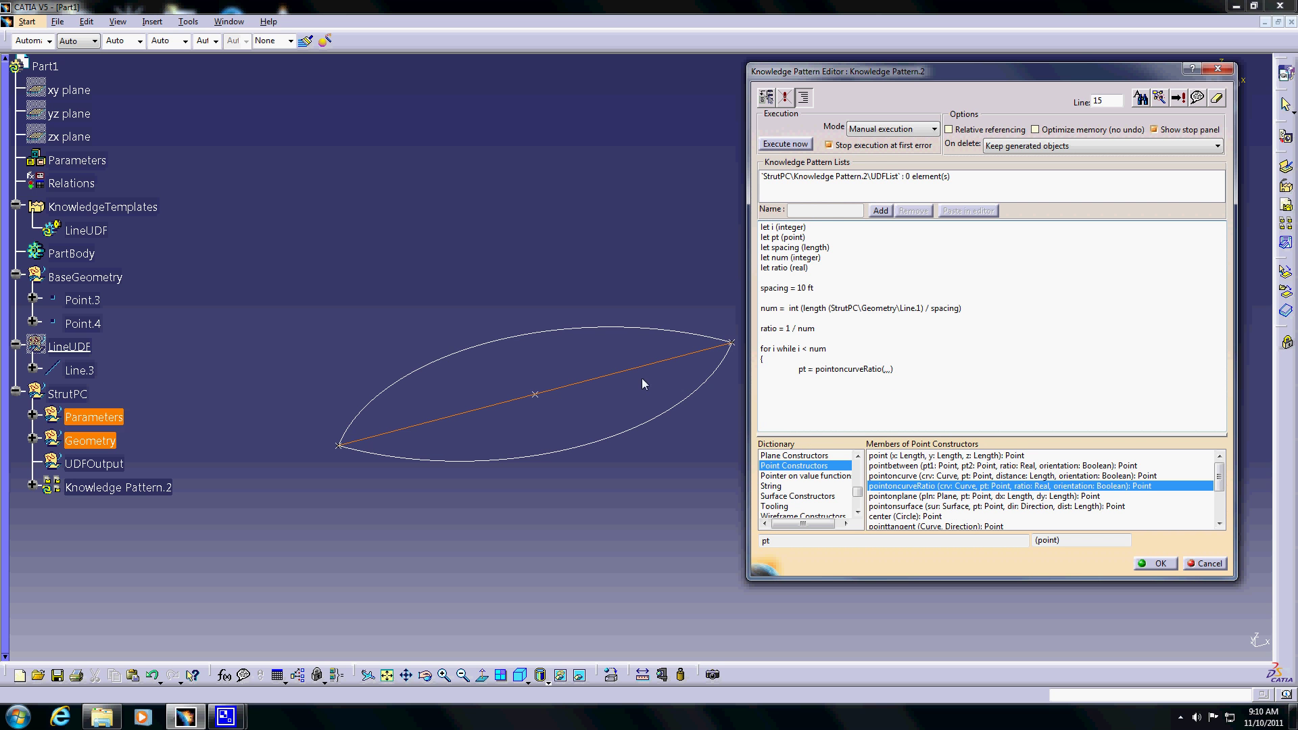
# Fill the curve and point arguments of pointoncurveRatio with StrutPC\Geometry\Line.1 and BaseGeometry\Point.3, picked from the model.
pyautogui.click(612, 375)
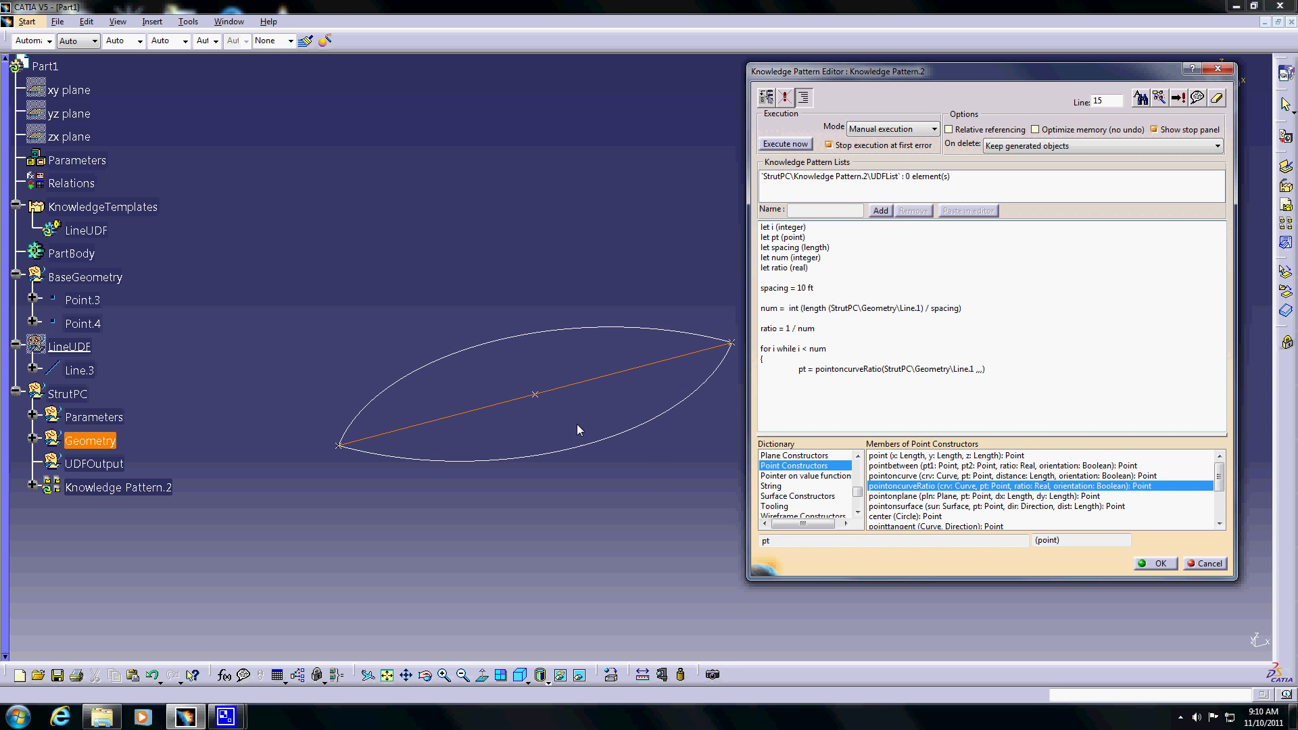
pyautogui.click(93, 304)
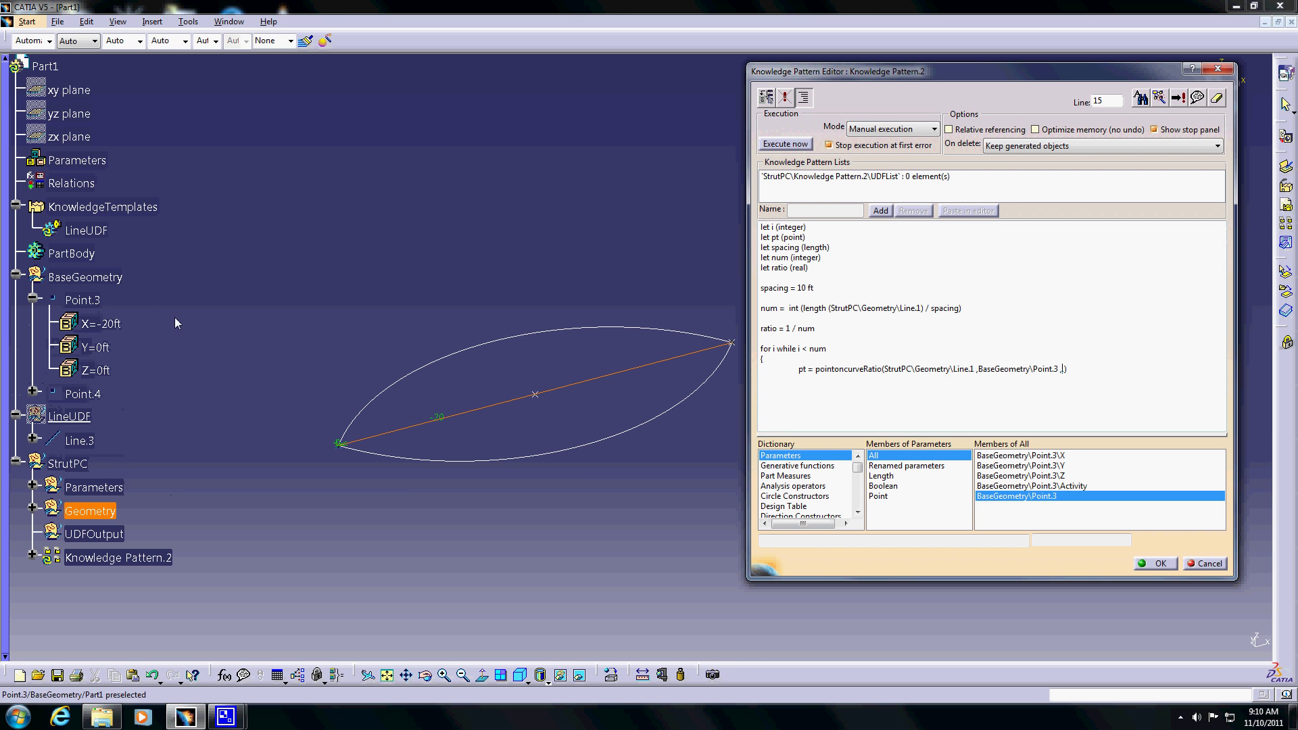
# Complete the pointoncurveRatio call for pt in the loop with the ratio i * ratio and the orientation true.
pyautogui.moveTo(857, 467); pyautogui.dragTo(857, 494)
pyautogui.click(815, 486)
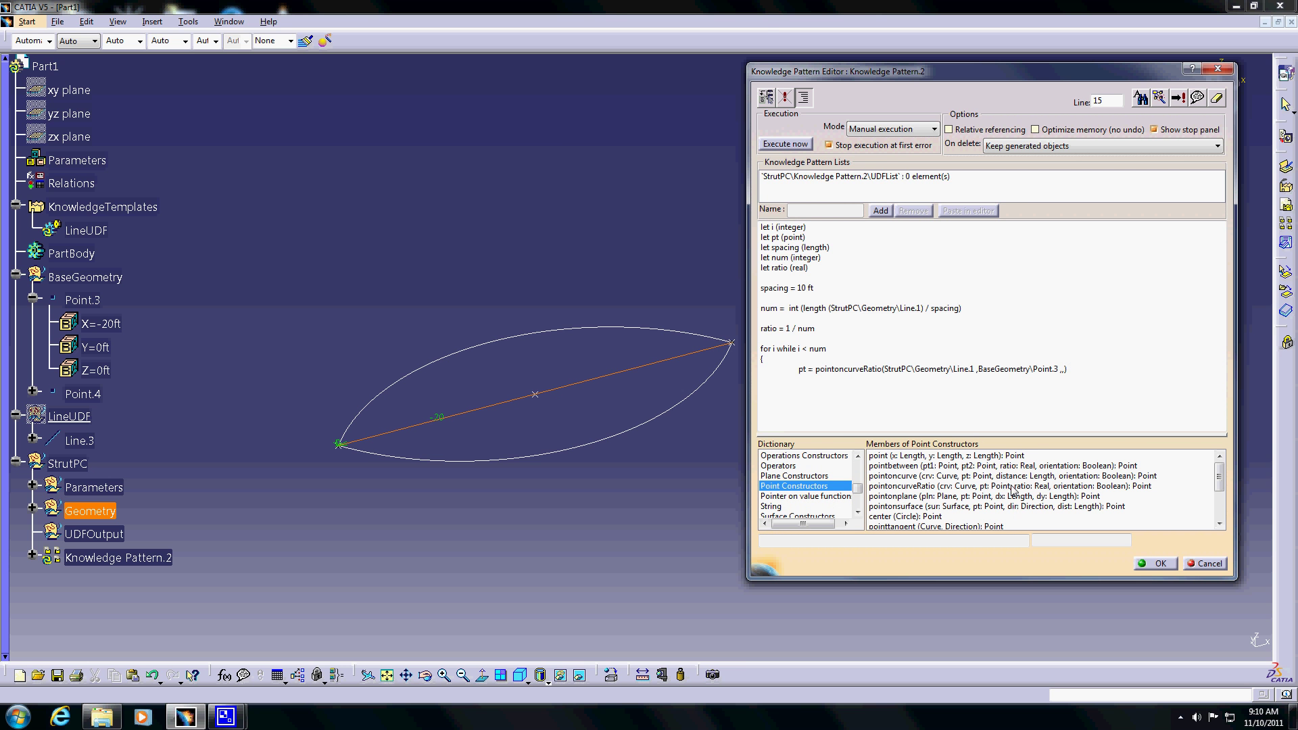
pyautogui.click(1062, 368)
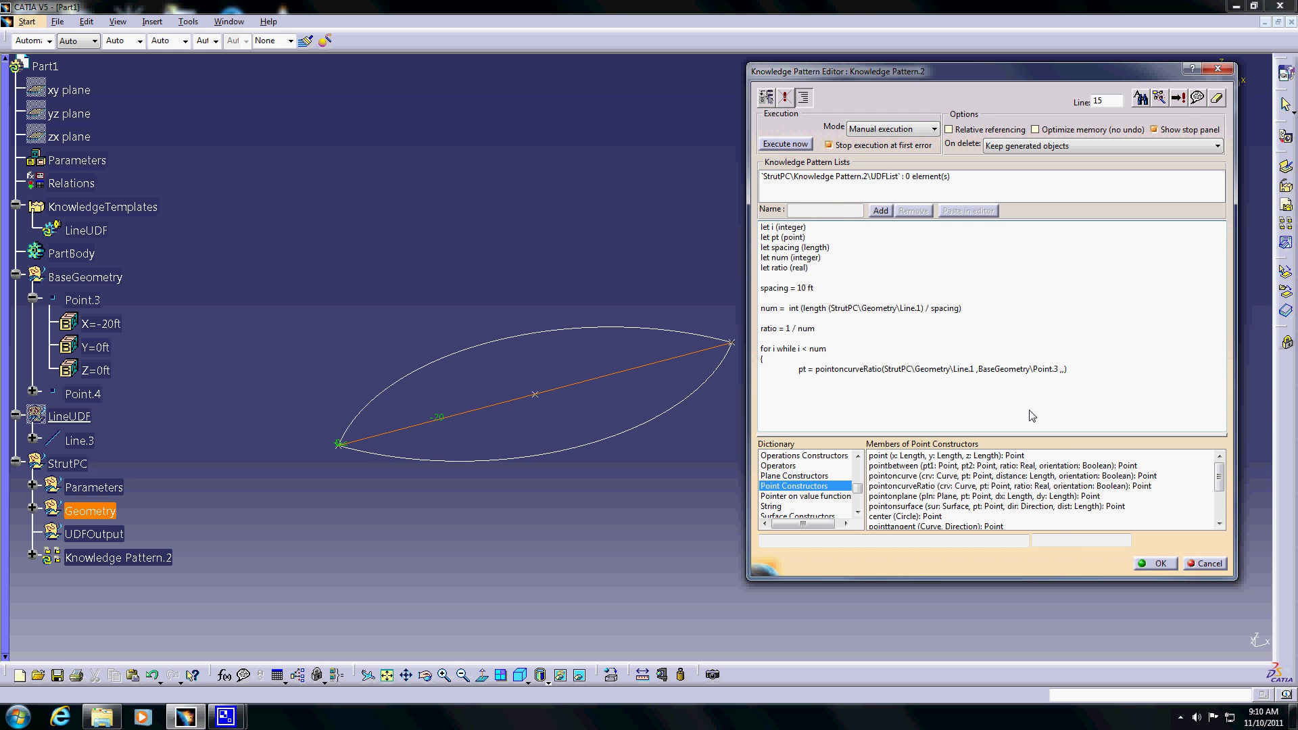
pyautogui.write('i * ratio')
pyautogui.write(',true')
pyautogui.click(1110, 371)
pyautogui.write(')')
# Add the generative function CreateOrModifyTemplate below the pt line, with "LineUDF" as its template name.
pyautogui.moveTo(859, 492); pyautogui.dragTo(862, 482)
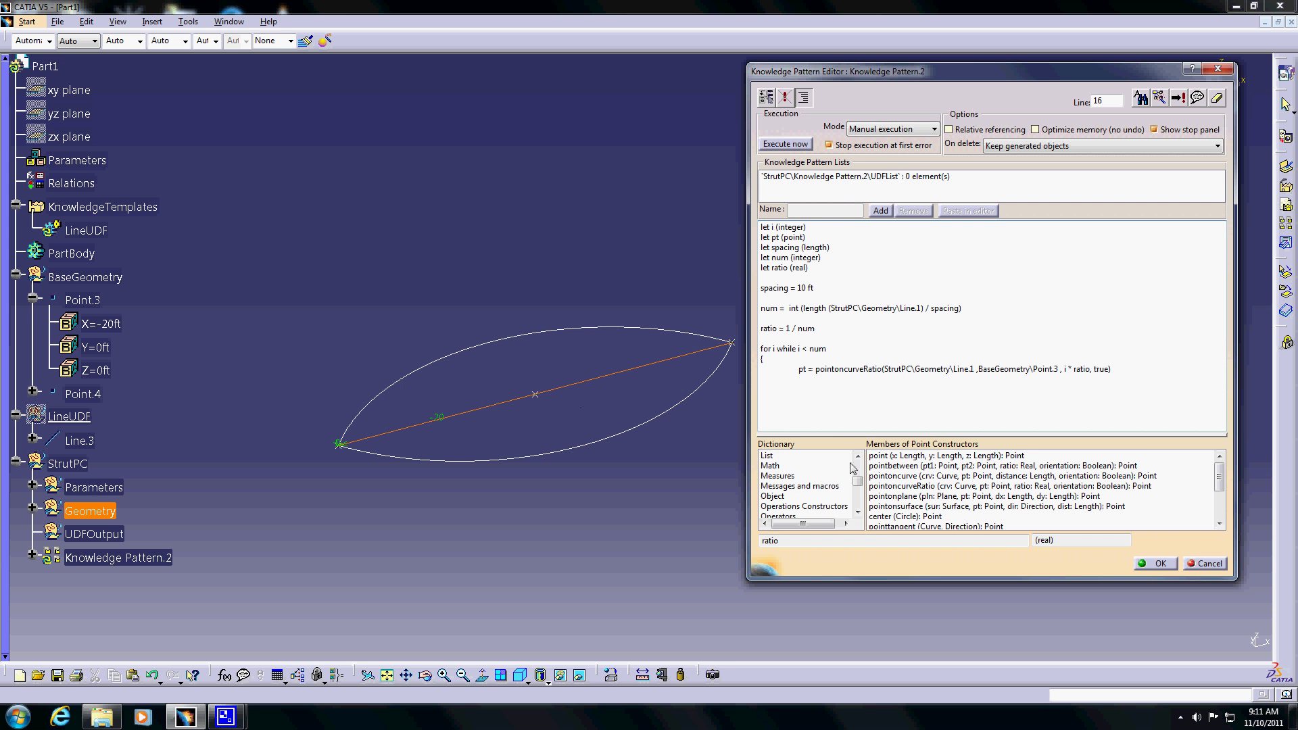
pyautogui.moveTo(863, 478); pyautogui.dragTo(862, 473)
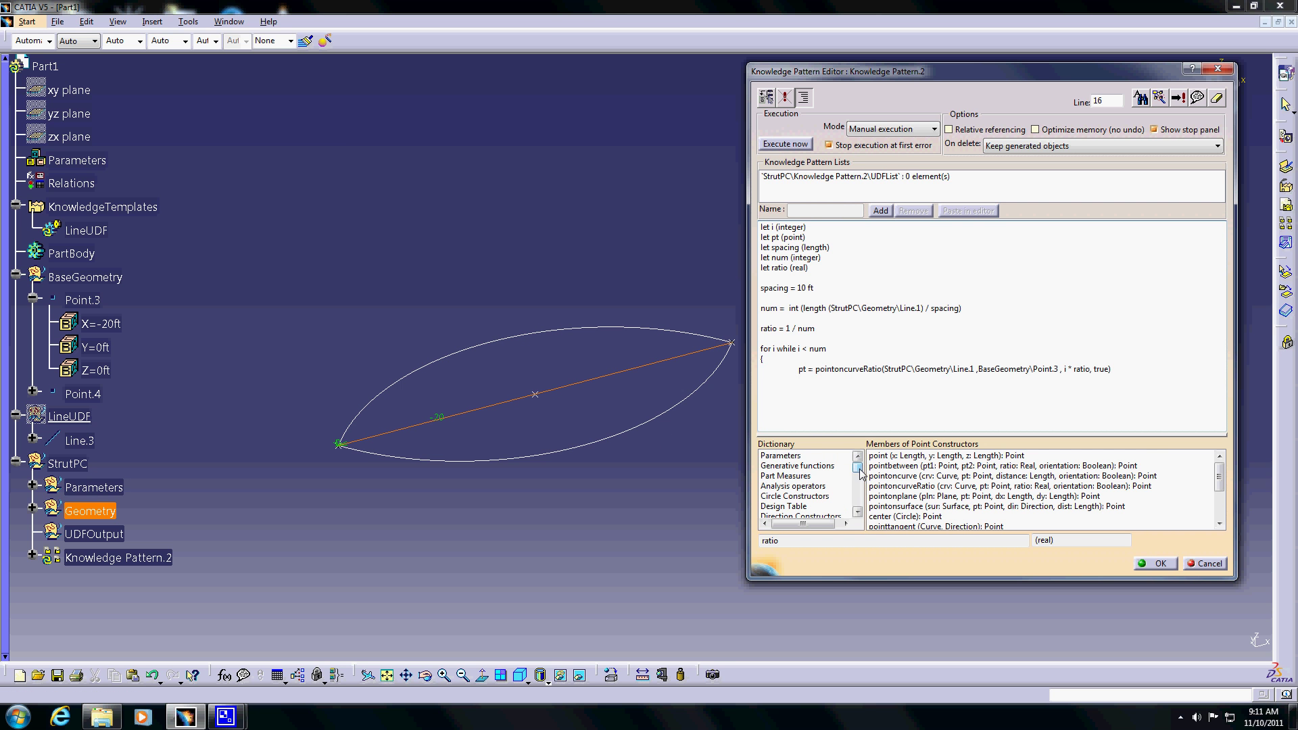
pyautogui.click(838, 467)
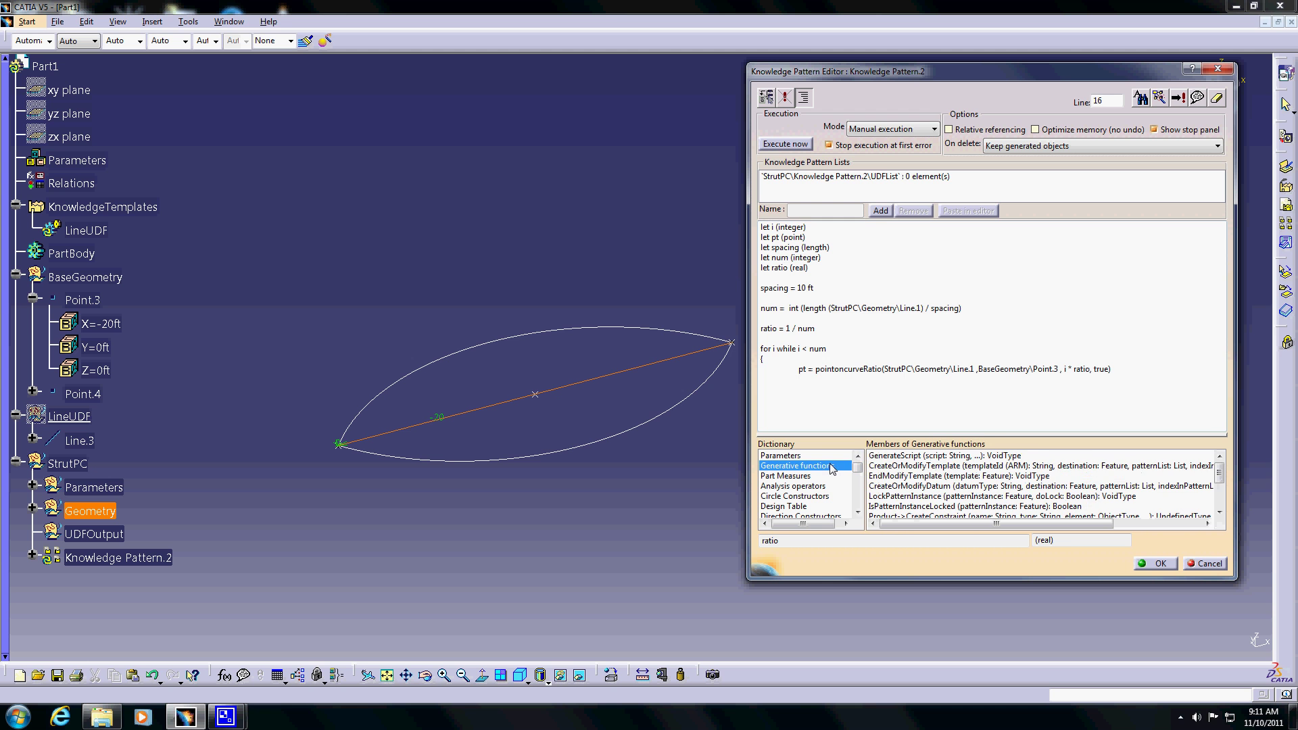
pyautogui.doubleClick(951, 468)
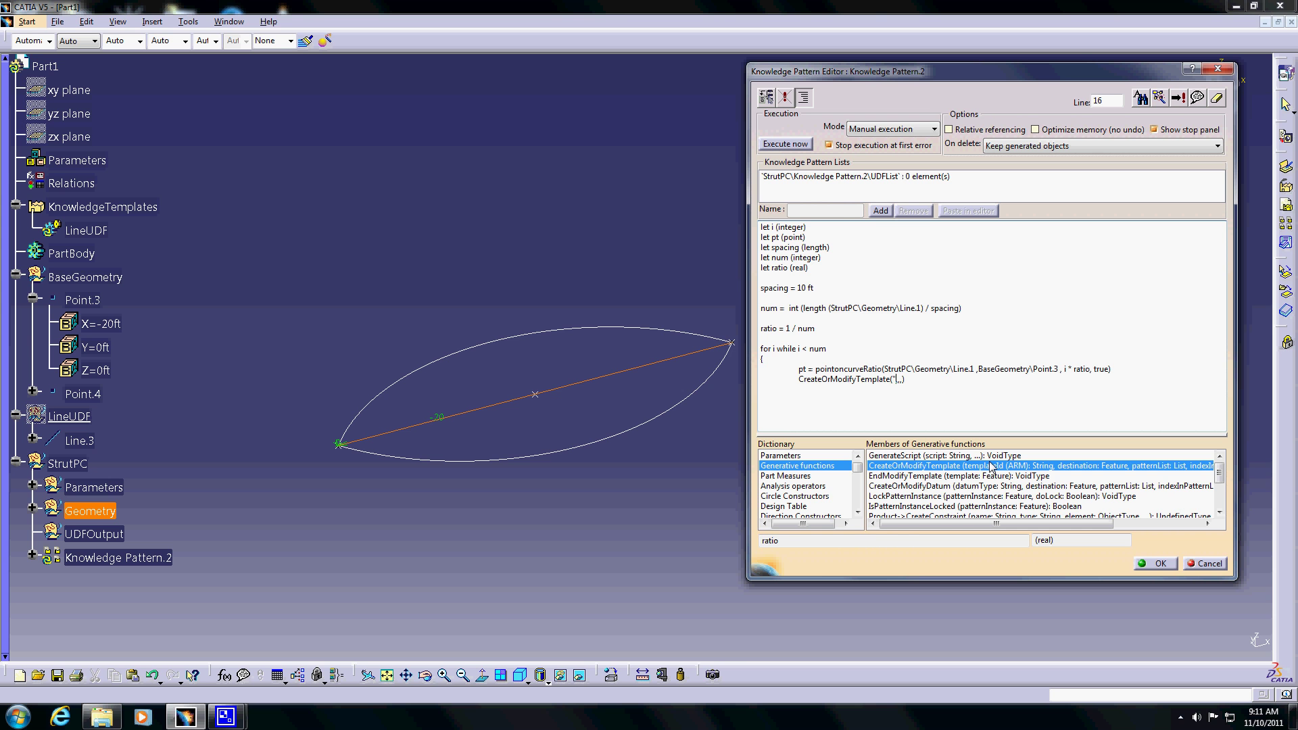
pyautogui.write('"LineUDF')
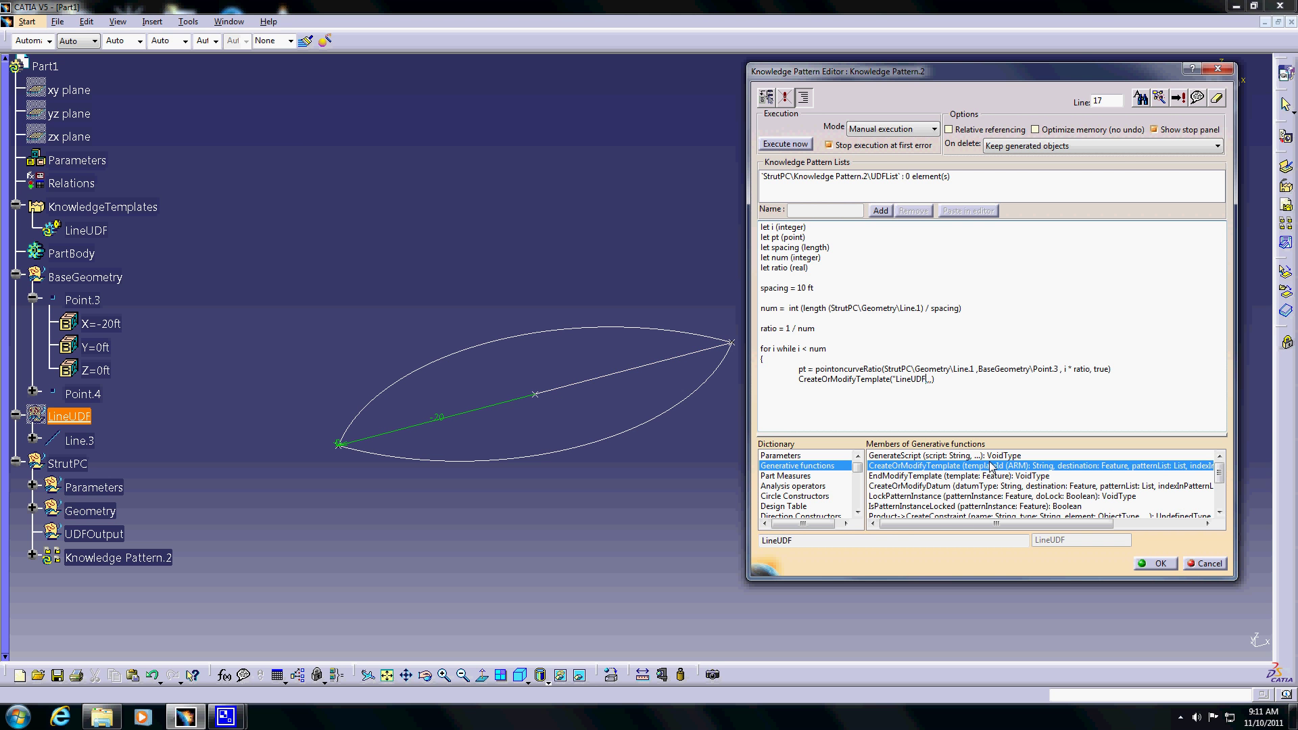
pyautogui.write('"')
# Give the CreateOrModifyTemplate call StrutPC\UDFOutput as destination and the knowledge pattern's UDFList as pattern list.
pyautogui.click(101, 536)
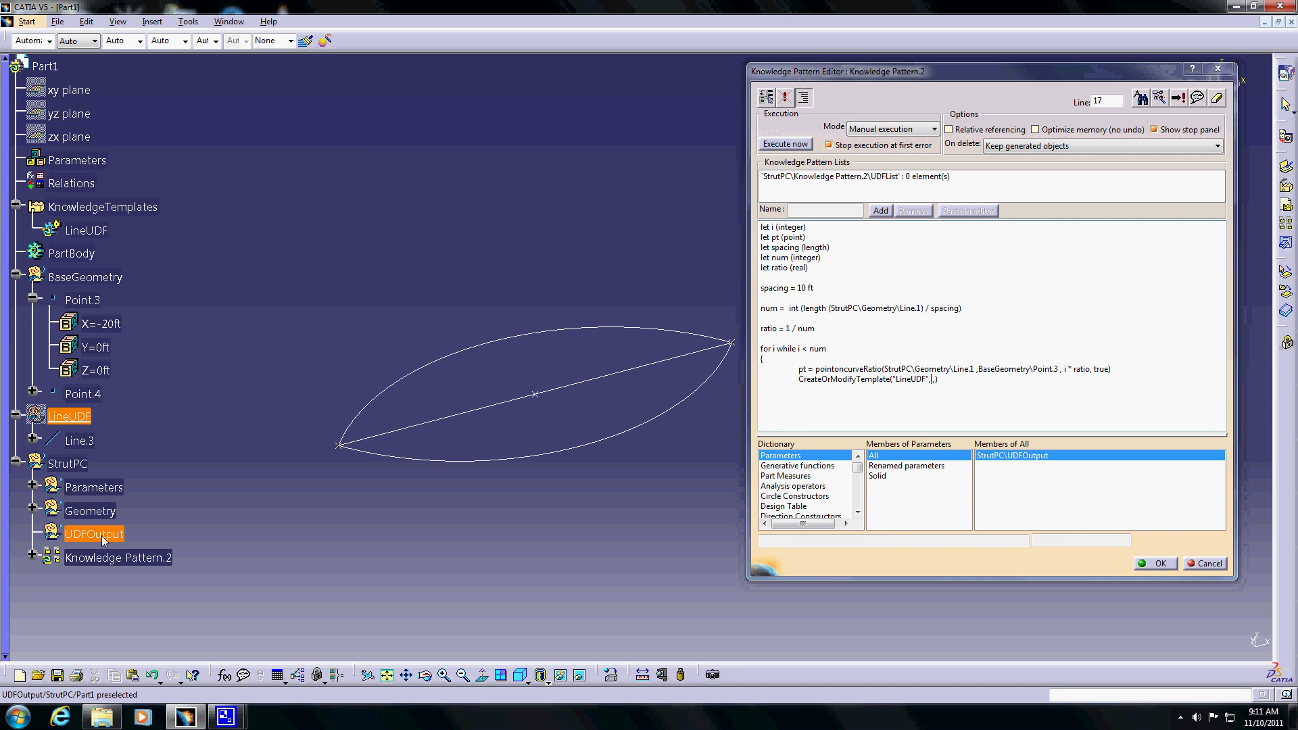
pyautogui.doubleClick(104, 540)
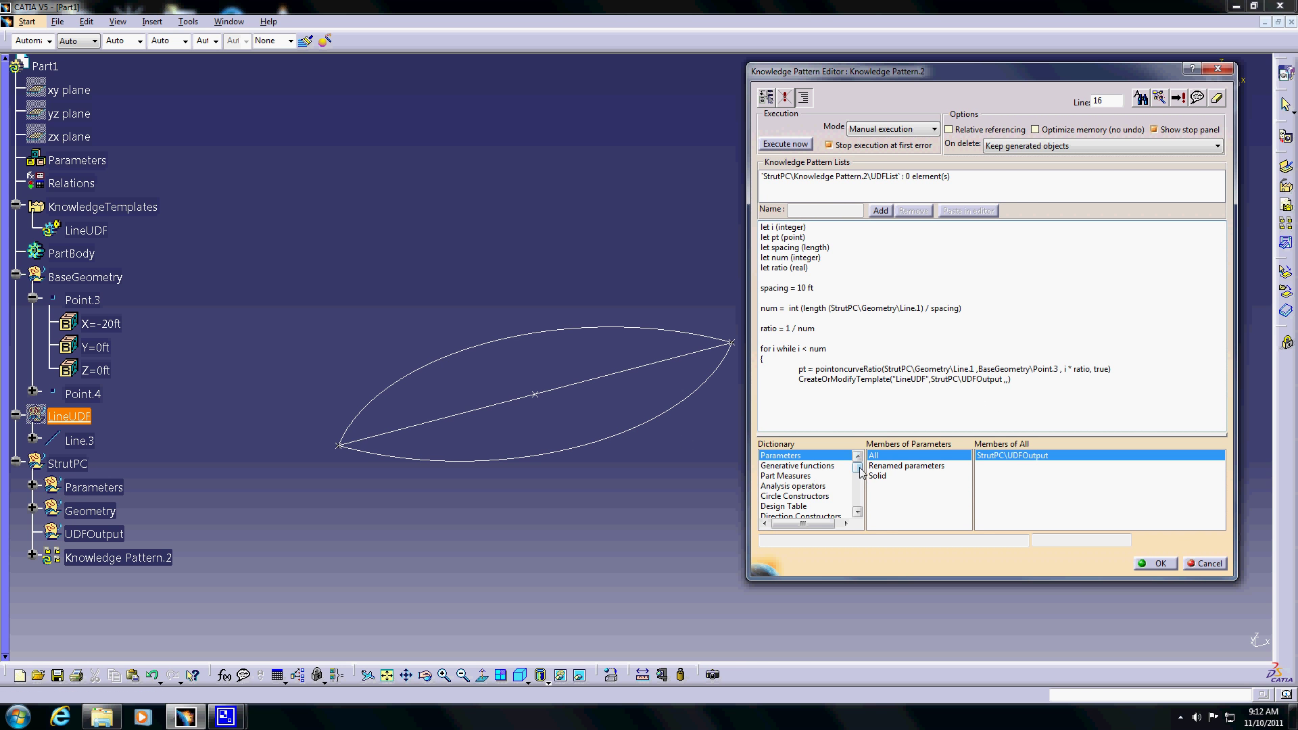
pyautogui.click(830, 466)
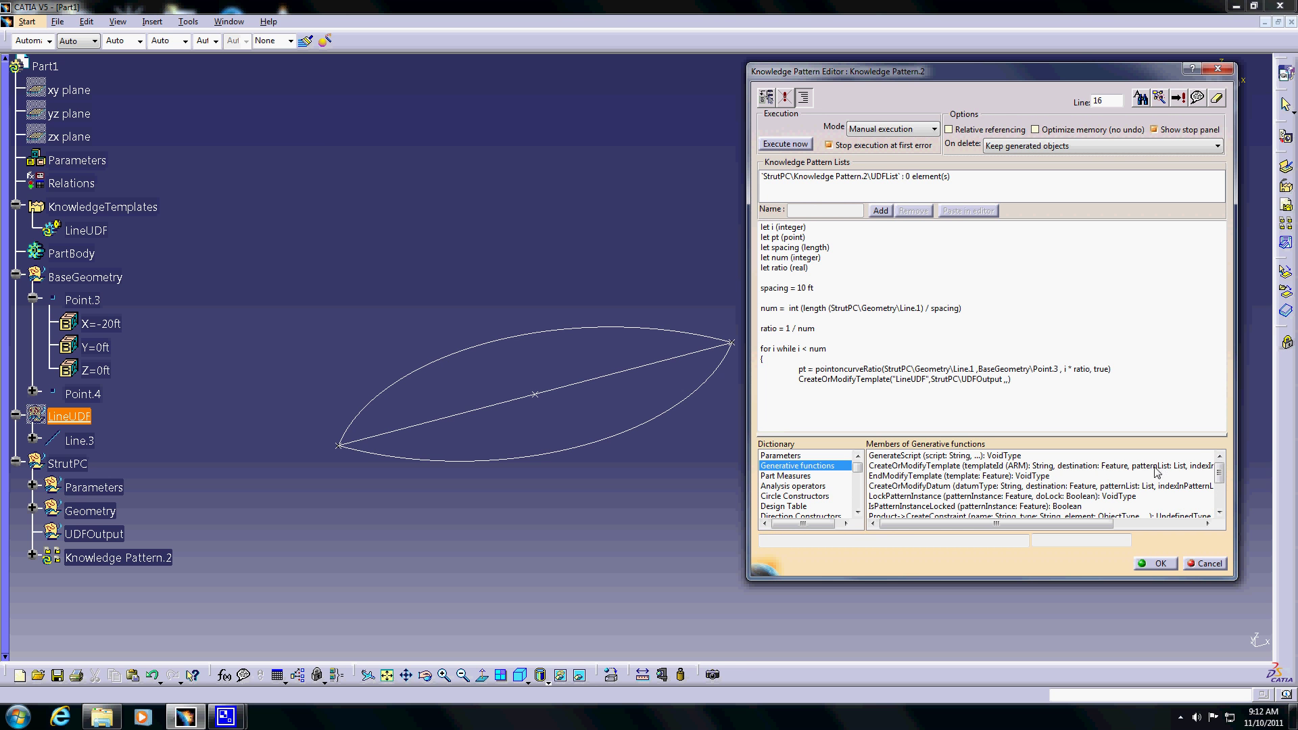
pyautogui.click(1006, 381)
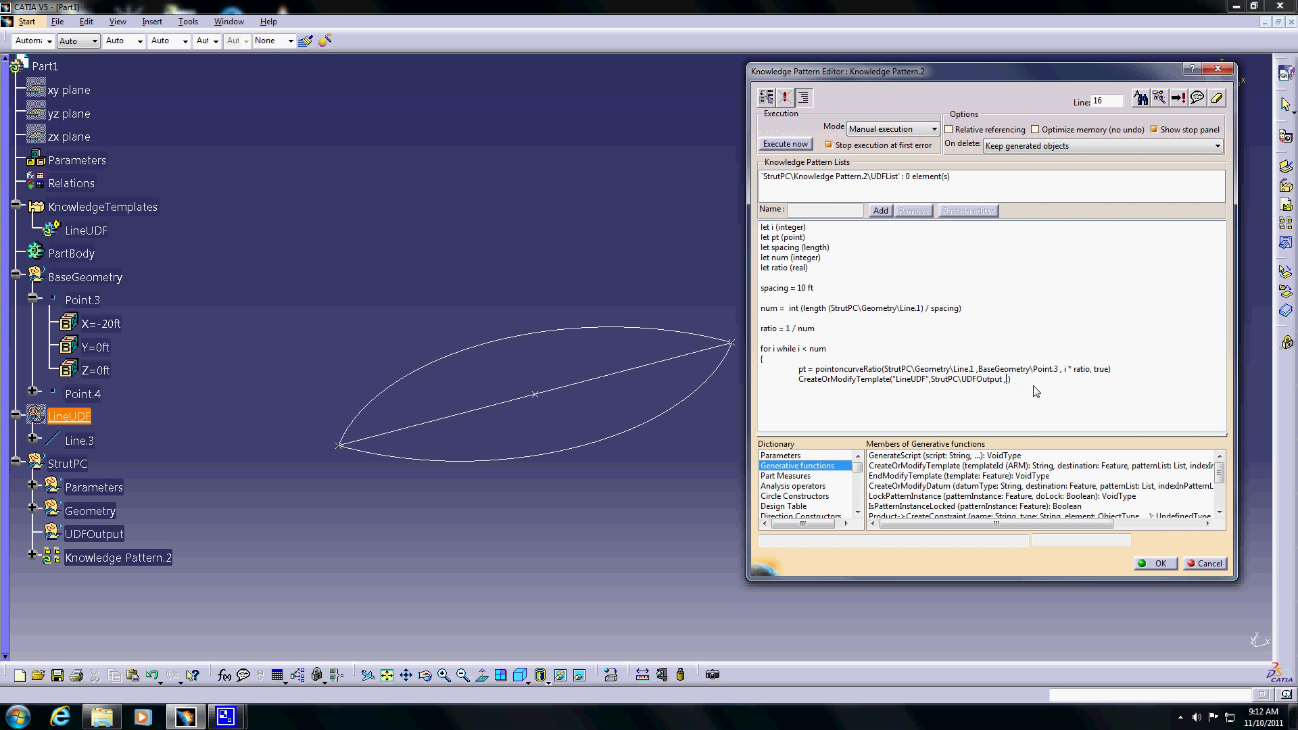
pyautogui.doubleClick(874, 177)
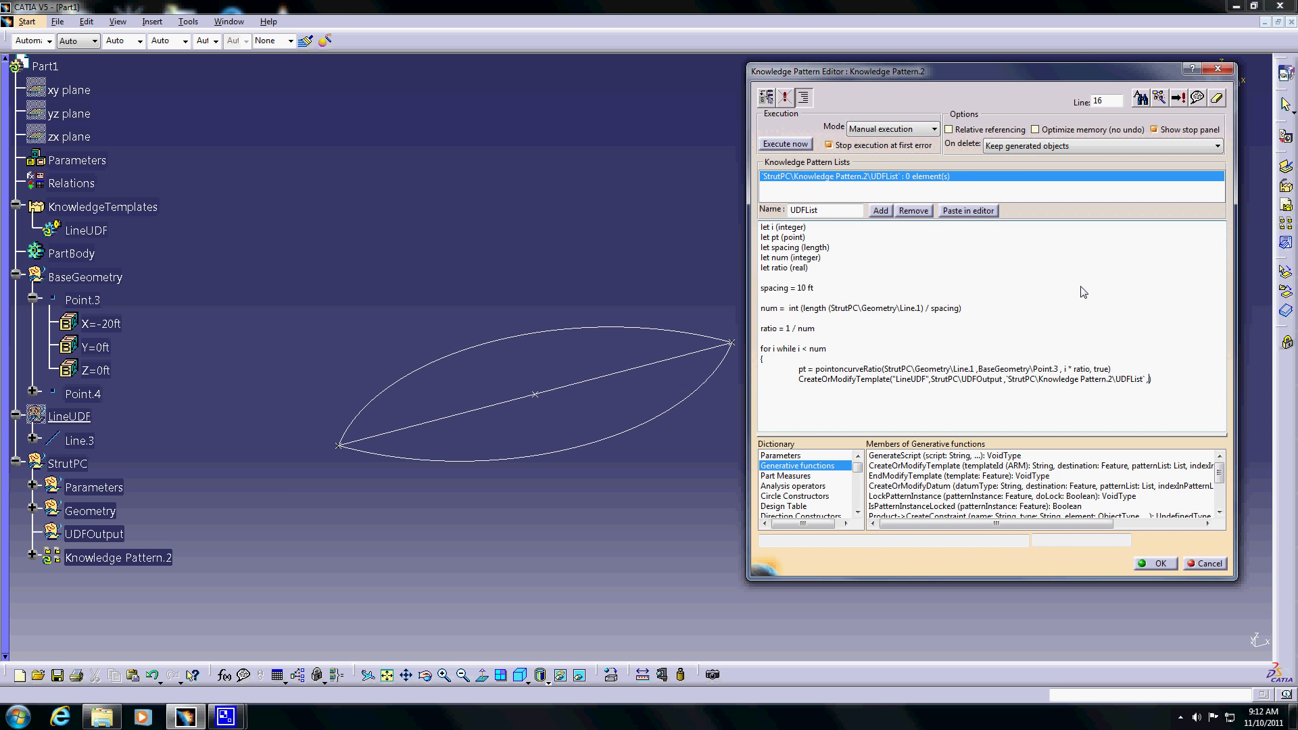
# Complete the template call with index i, add LineUDF on a new line, and look up its type in the language browser.
pyautogui.write('ineUDF')
pyautogui.moveTo(1039, 75); pyautogui.dragTo(560, 70)
pyautogui.click(679, 93)
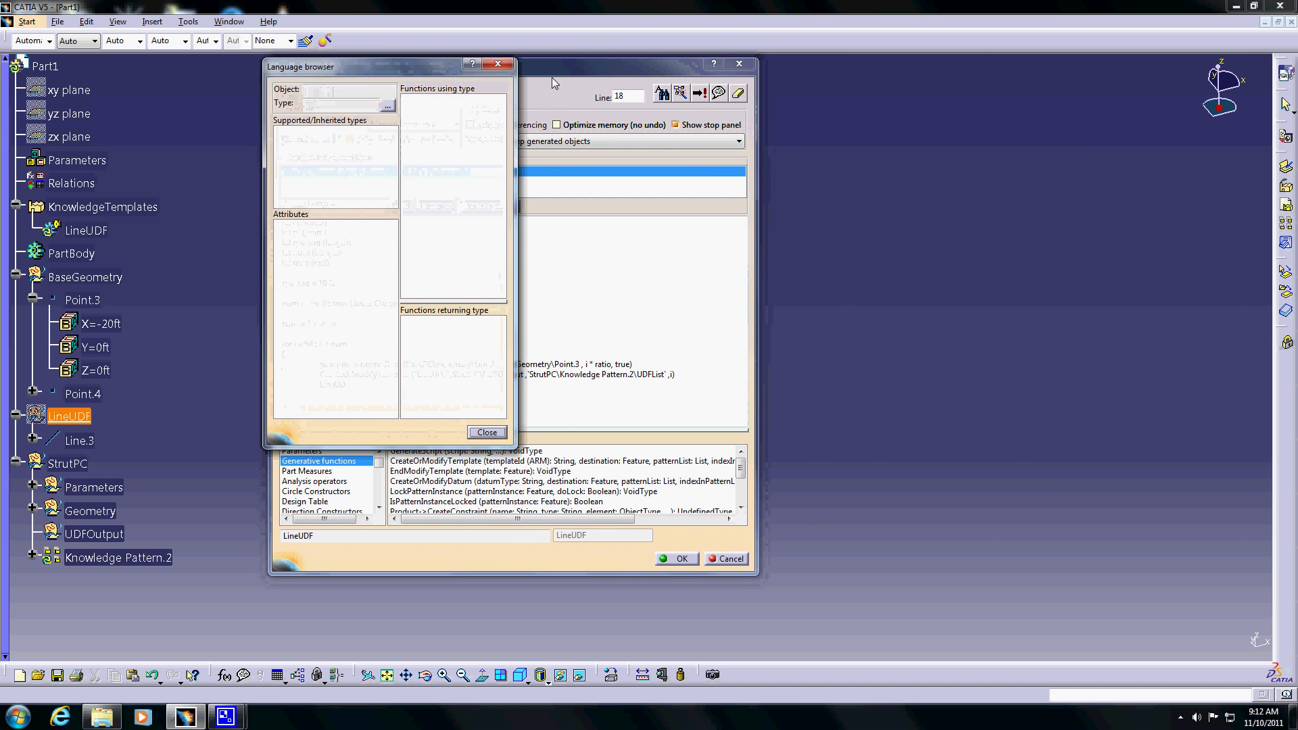
pyautogui.moveTo(416, 67); pyautogui.dragTo(869, 88)
pyautogui.click(343, 385)
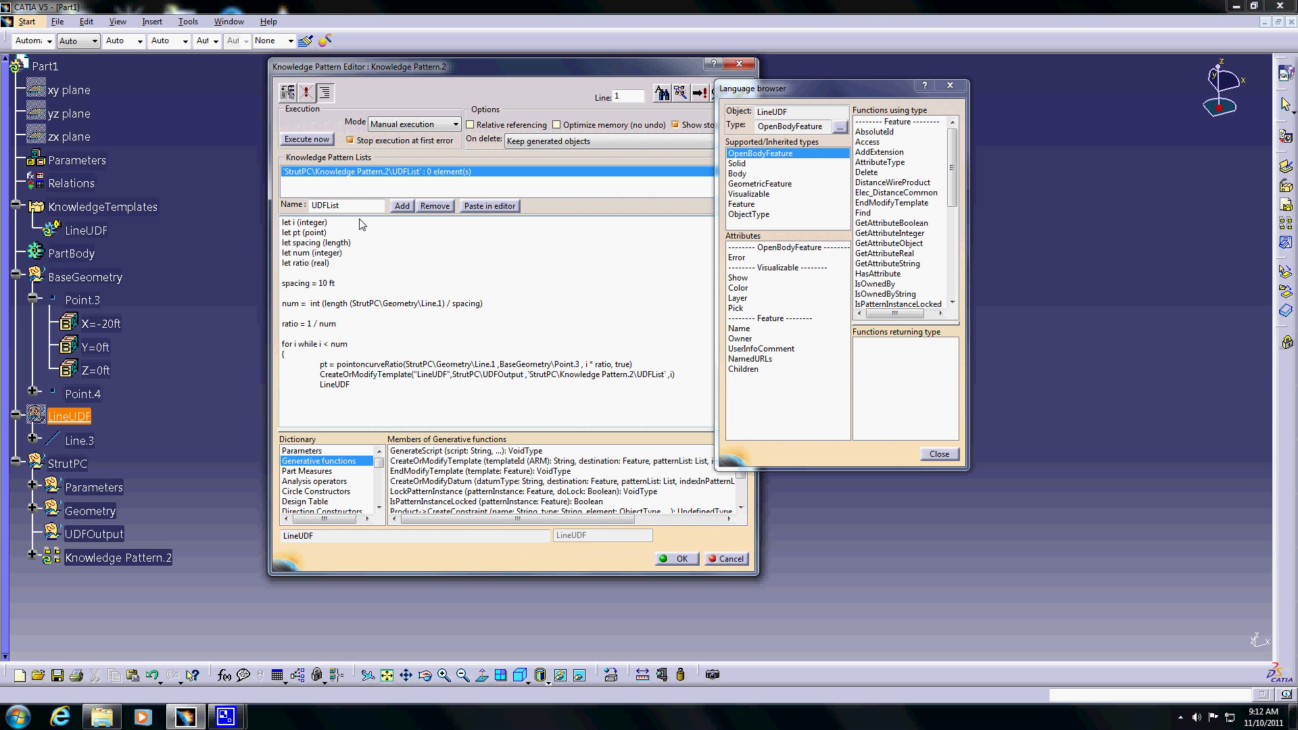
# Declare a variable myline of type LineUDF at the start of the script with "let myline (LineUDF)".
pyautogui.press('Return')
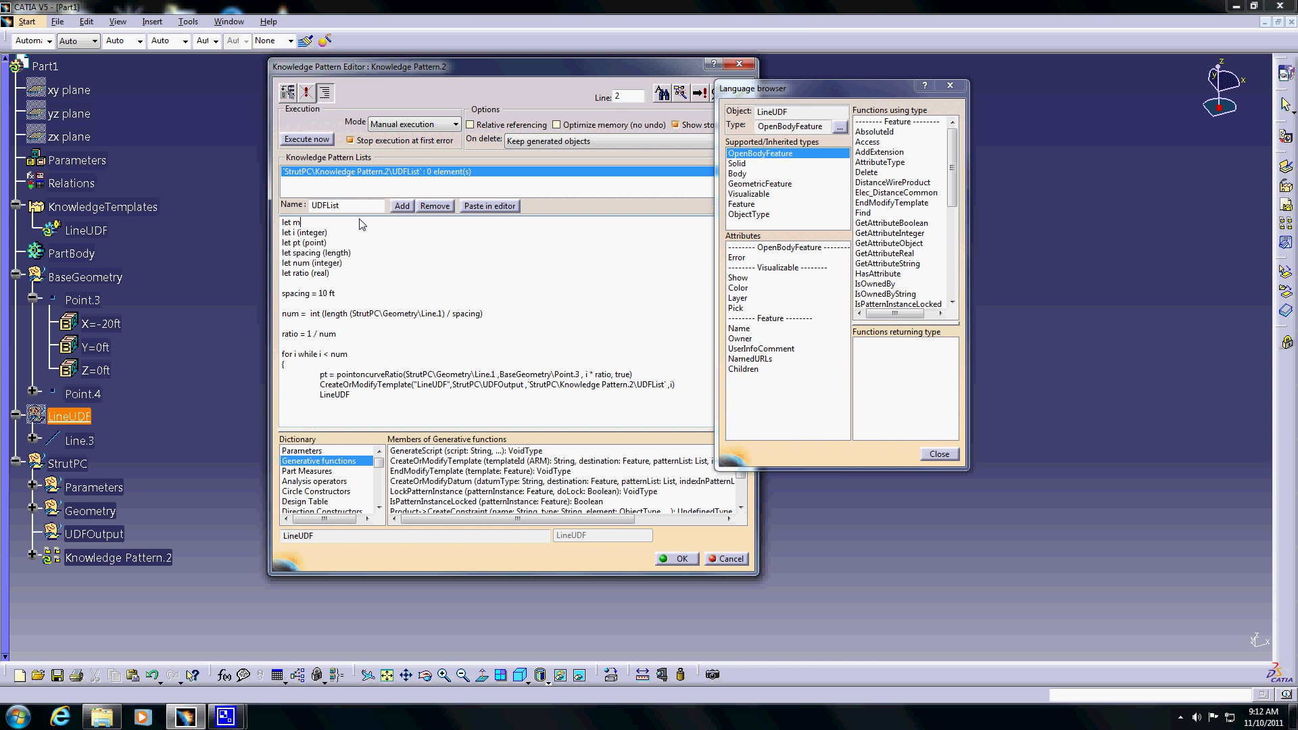
pyautogui.write('let myline (LineUDF')
pyautogui.click(345, 228)
pyautogui.click(340, 394)
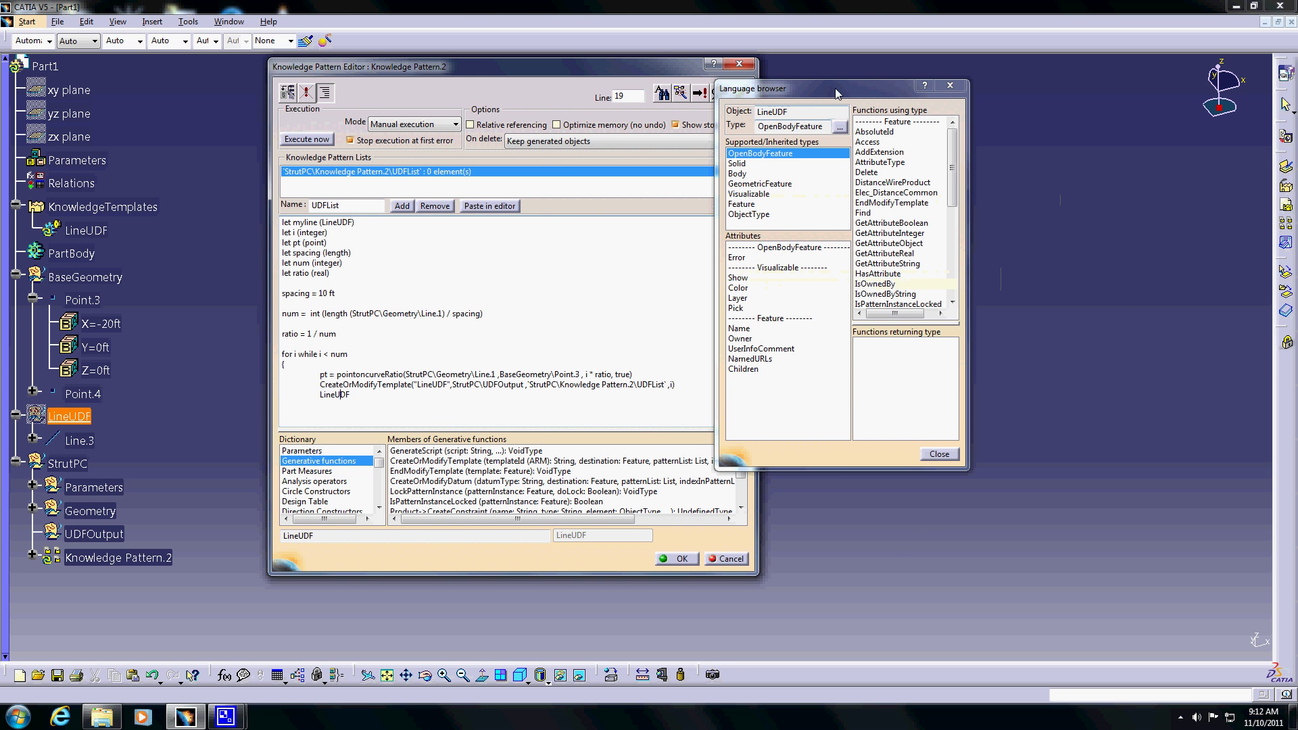
pyautogui.moveTo(837, 90); pyautogui.dragTo(984, 89)
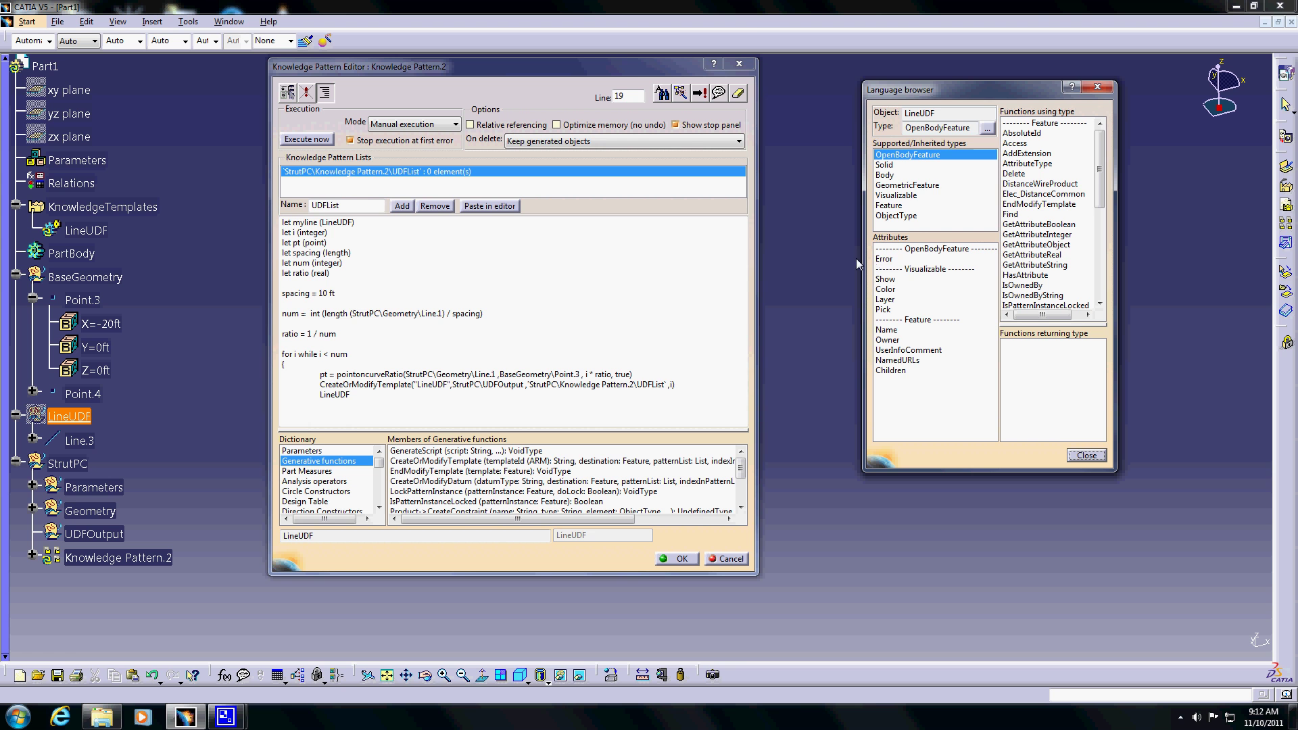
pyautogui.click(362, 397)
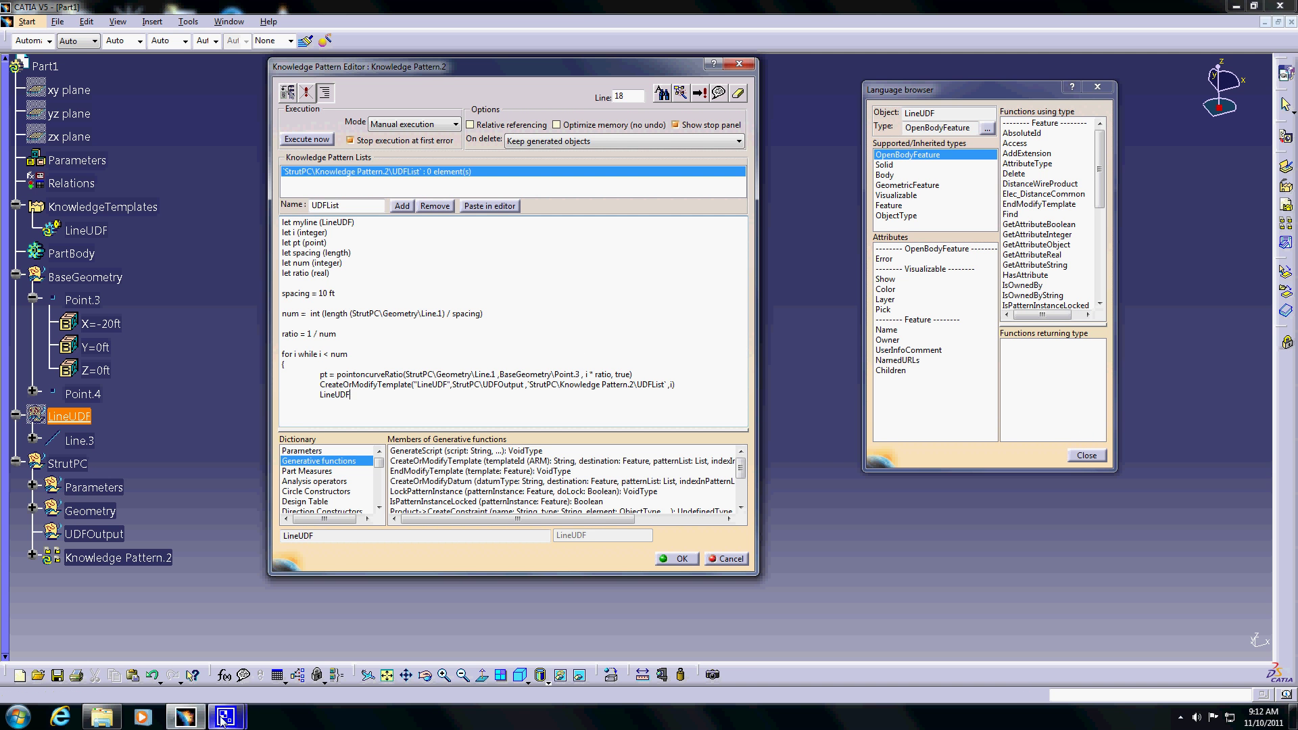
pyautogui.moveTo(225, 716)
pyautogui.click(148, 636)
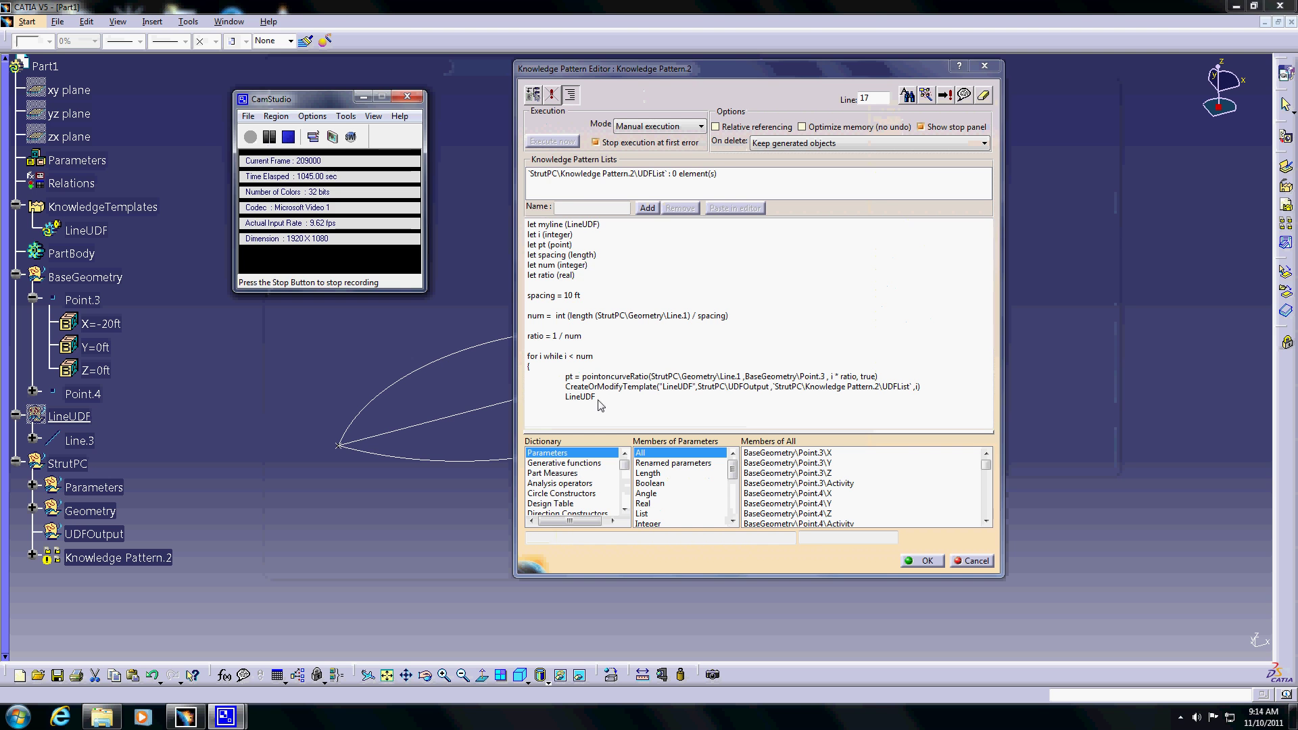
# Assign the CreateOrModifyTemplate call in the loop to the variable myline.
pyautogui.click(600, 404)
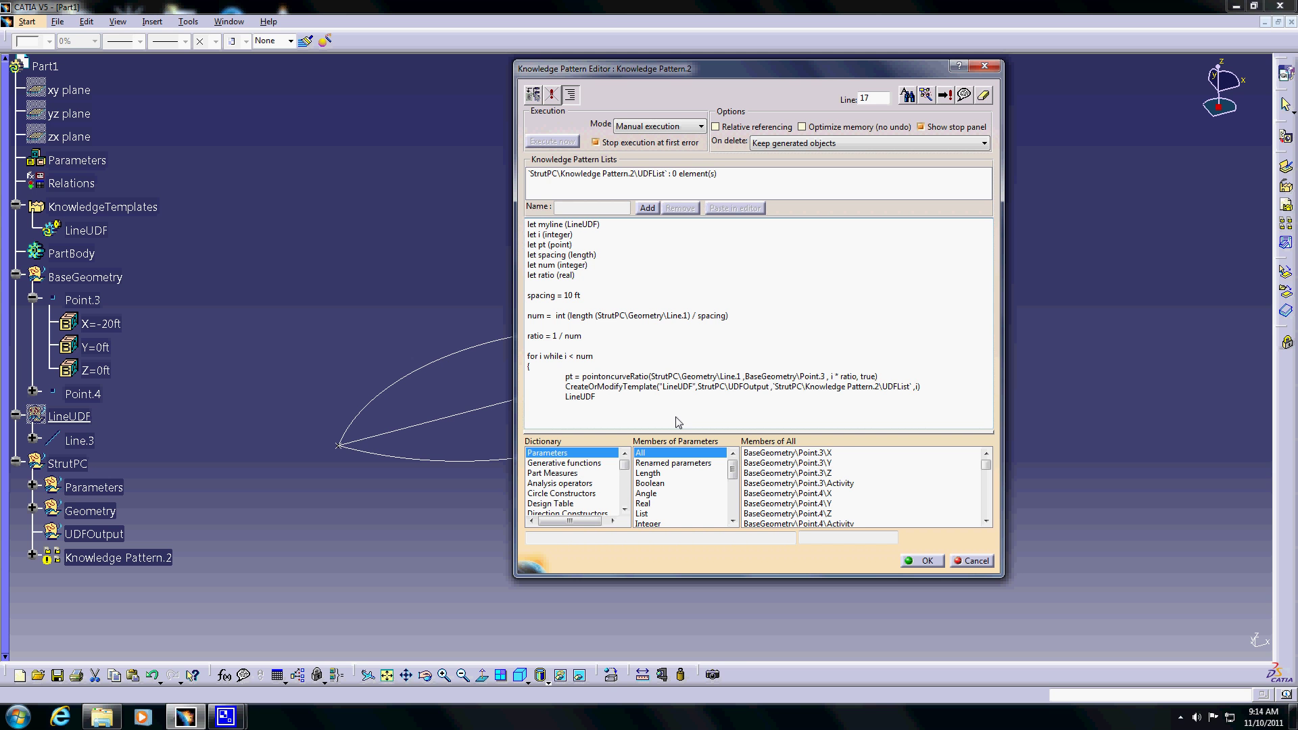
pyautogui.write('my')
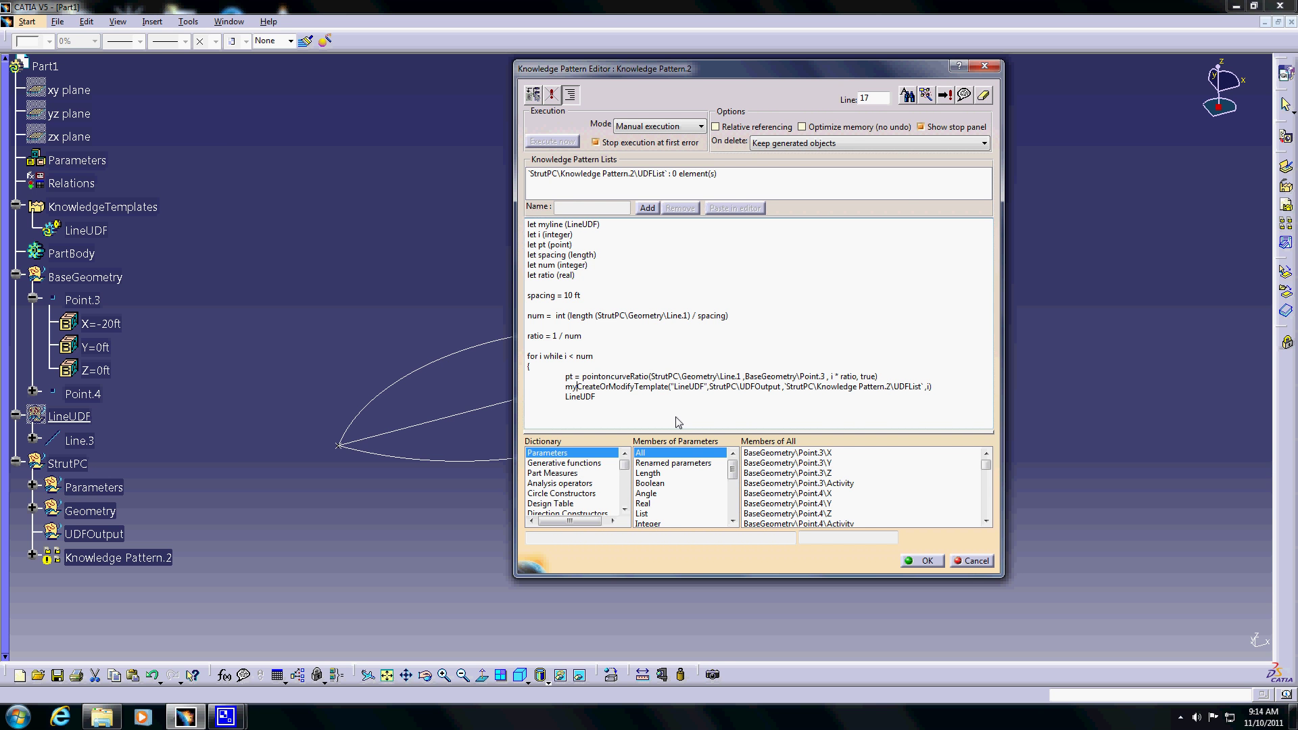
pyautogui.write('line =')
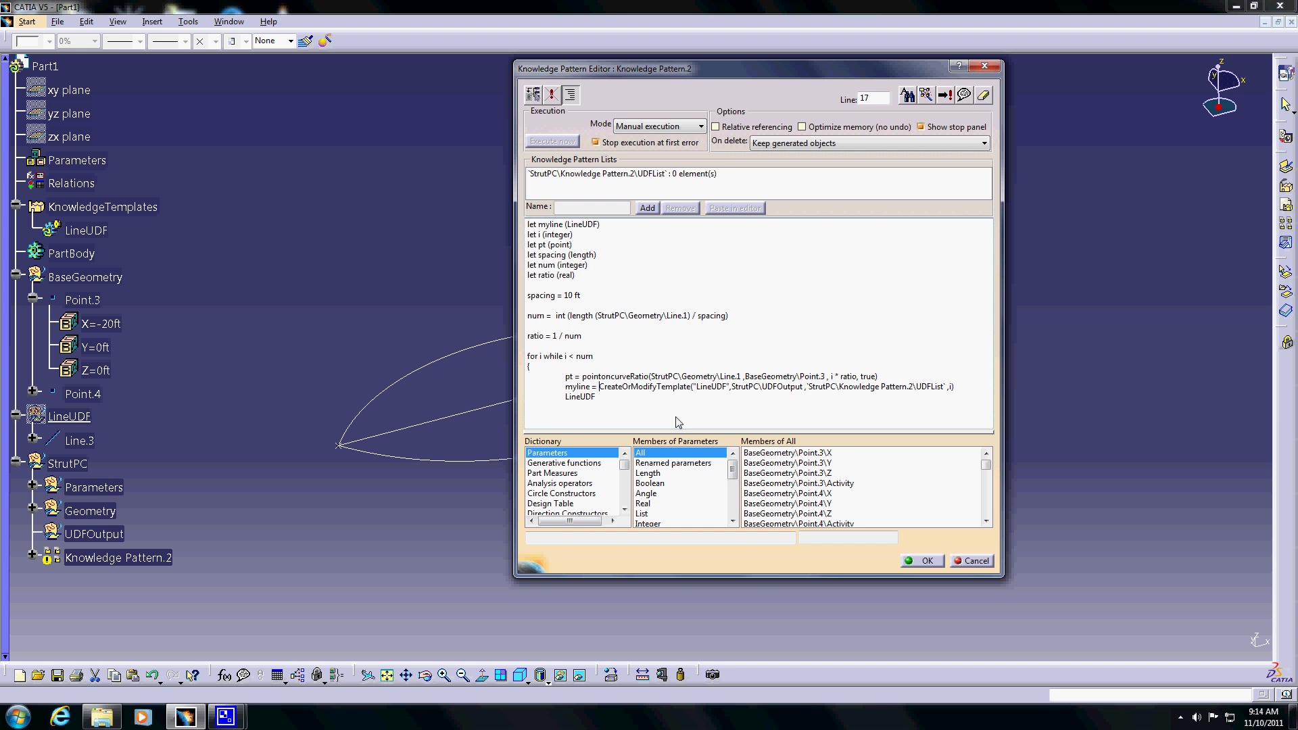
# Replace the LineUDF text below the template call with myline and bring up its attributes in the language browser.
pyautogui.moveTo(597, 397); pyautogui.dragTo(559, 398)
pyautogui.click(596, 399)
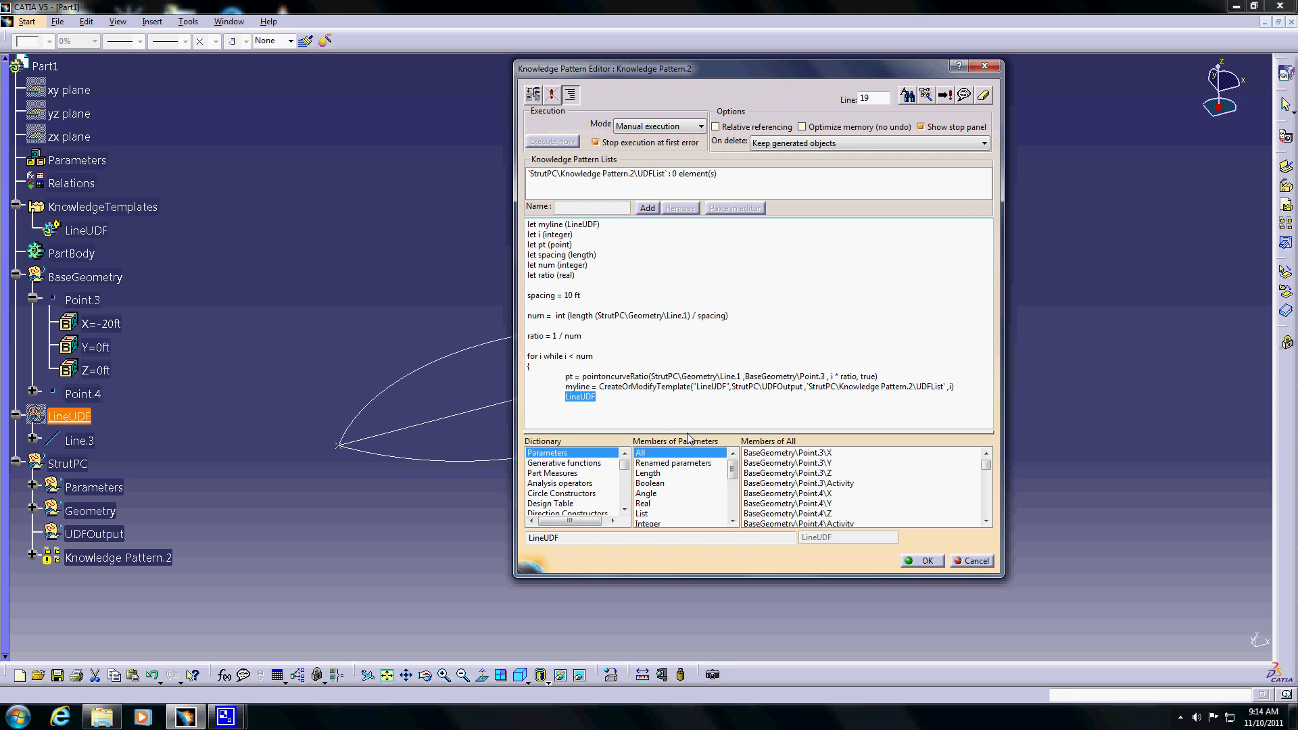
pyautogui.write('myline ')
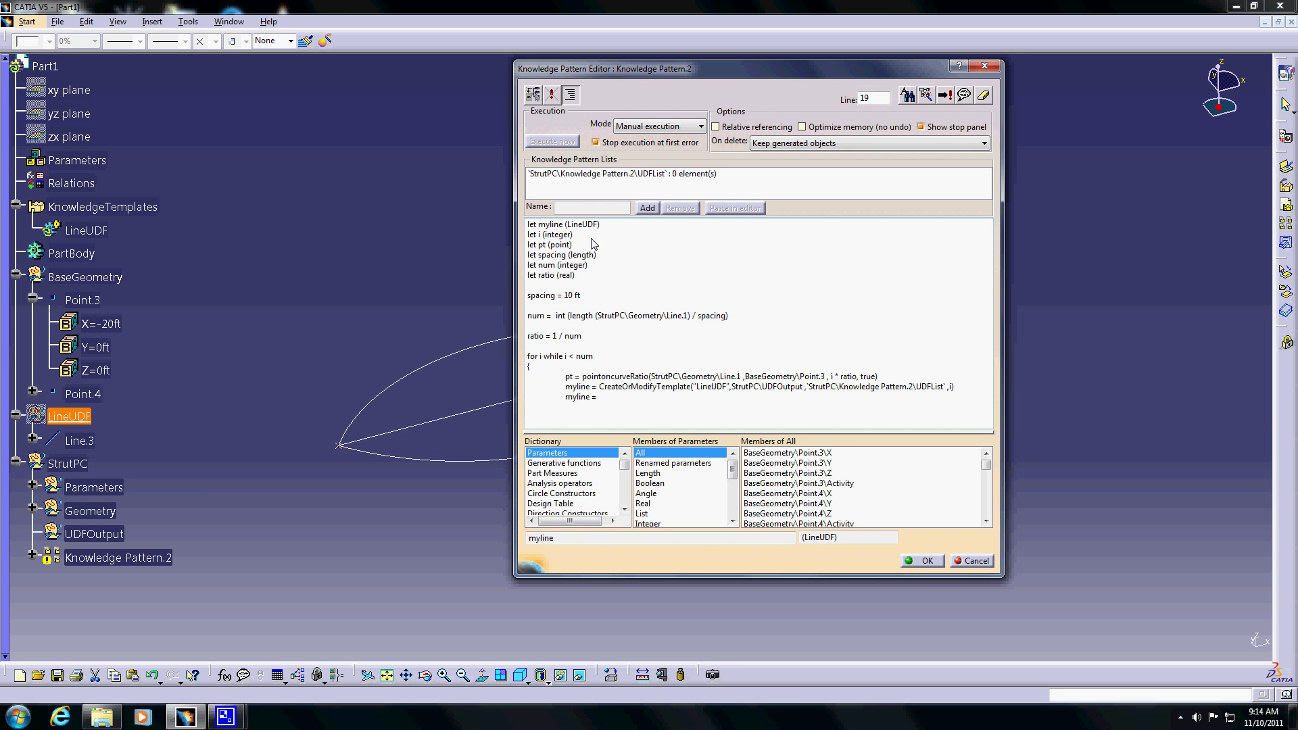
pyautogui.write('=')
pyautogui.click(925, 94)
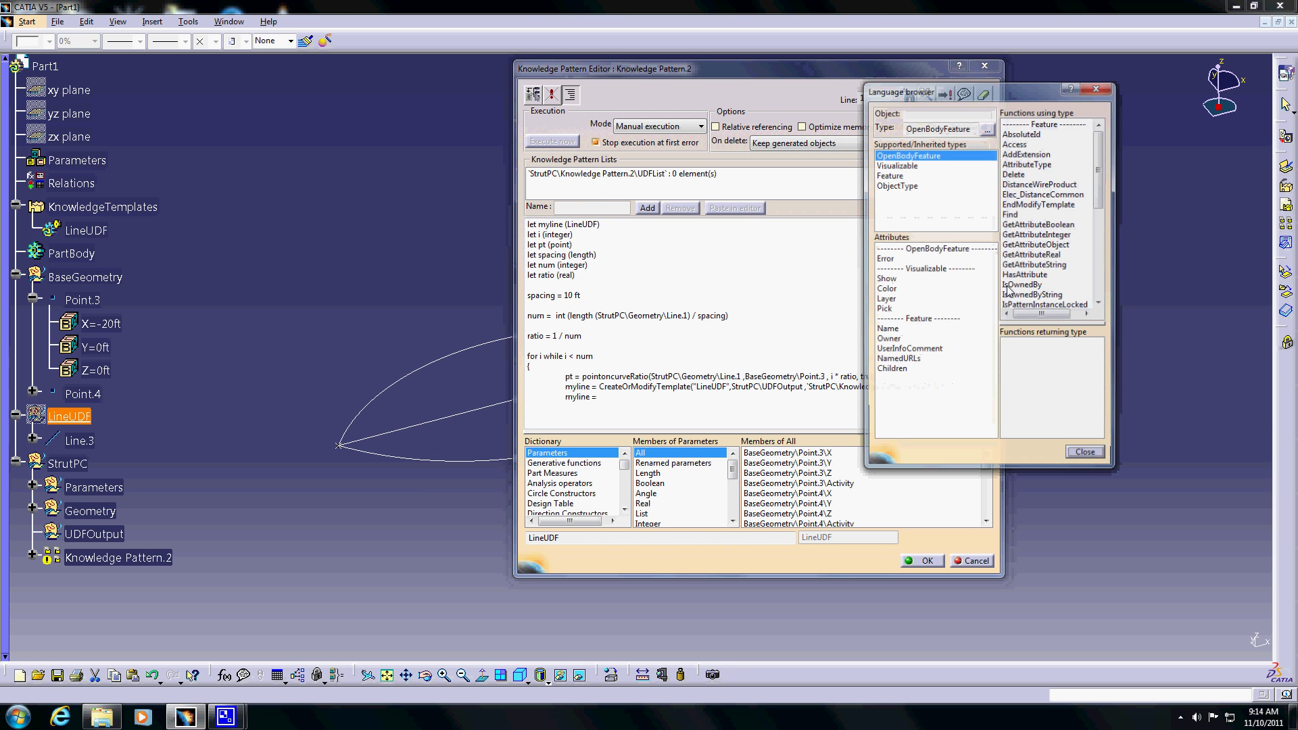
pyautogui.click(574, 401)
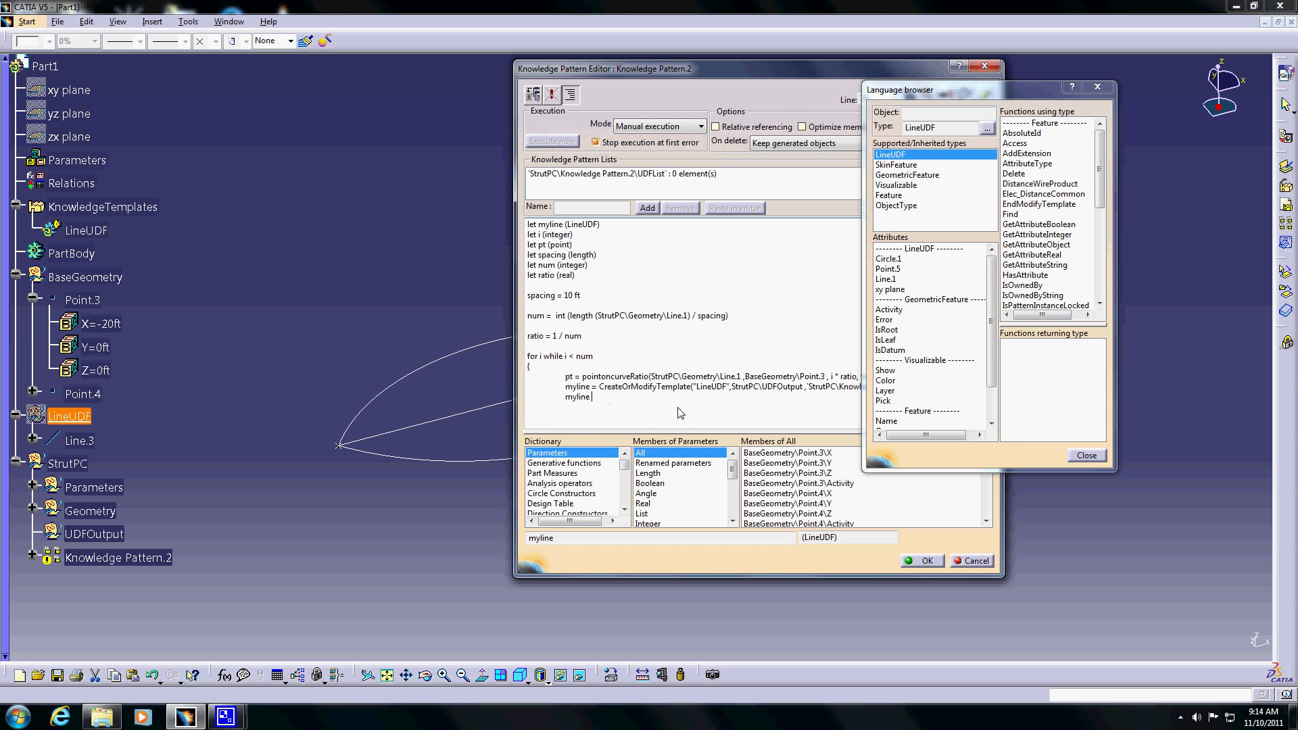
# Append the attribute Circle.1 to myline and assign StrutPC\Parameters\Circle.1 to it.
pyautogui.moveTo(992, 305); pyautogui.dragTo(992, 257)
pyautogui.moveTo(930, 84); pyautogui.dragTo(950, 78)
pyautogui.moveTo(828, 69); pyautogui.dragTo(697, 65)
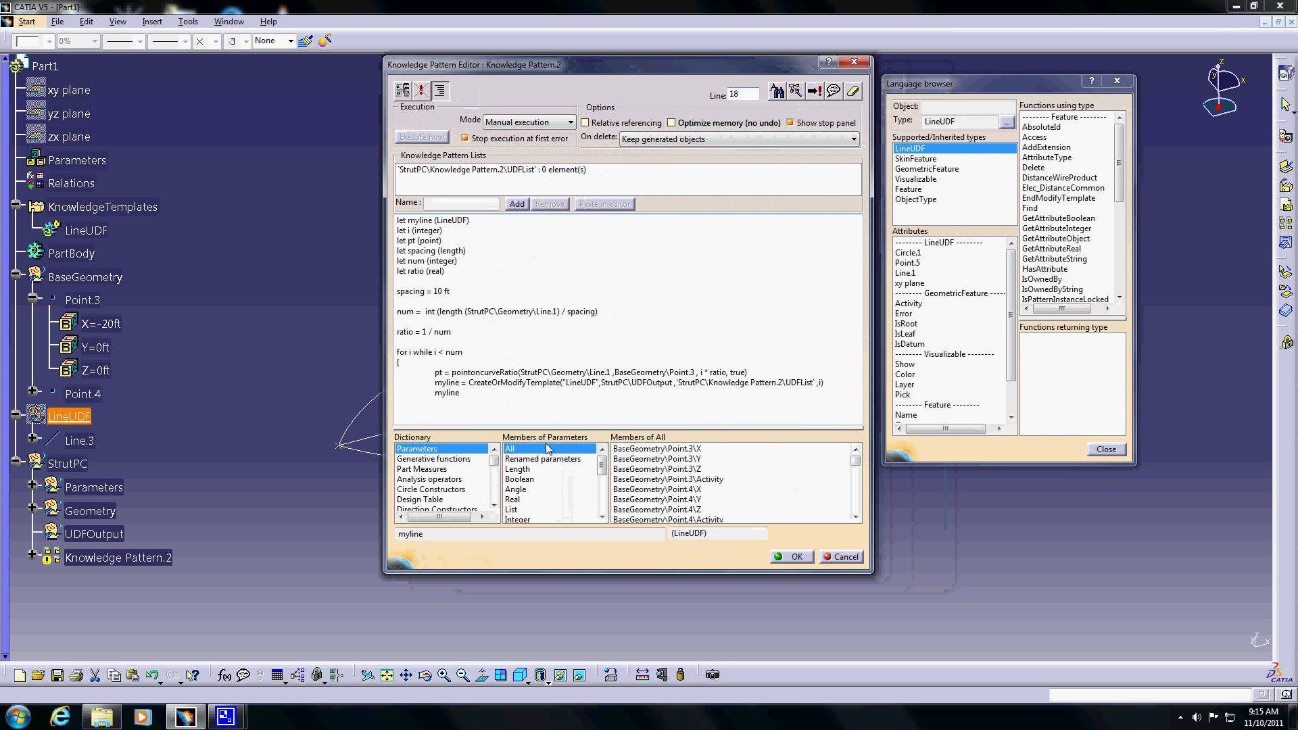
pyautogui.doubleClick(908, 253)
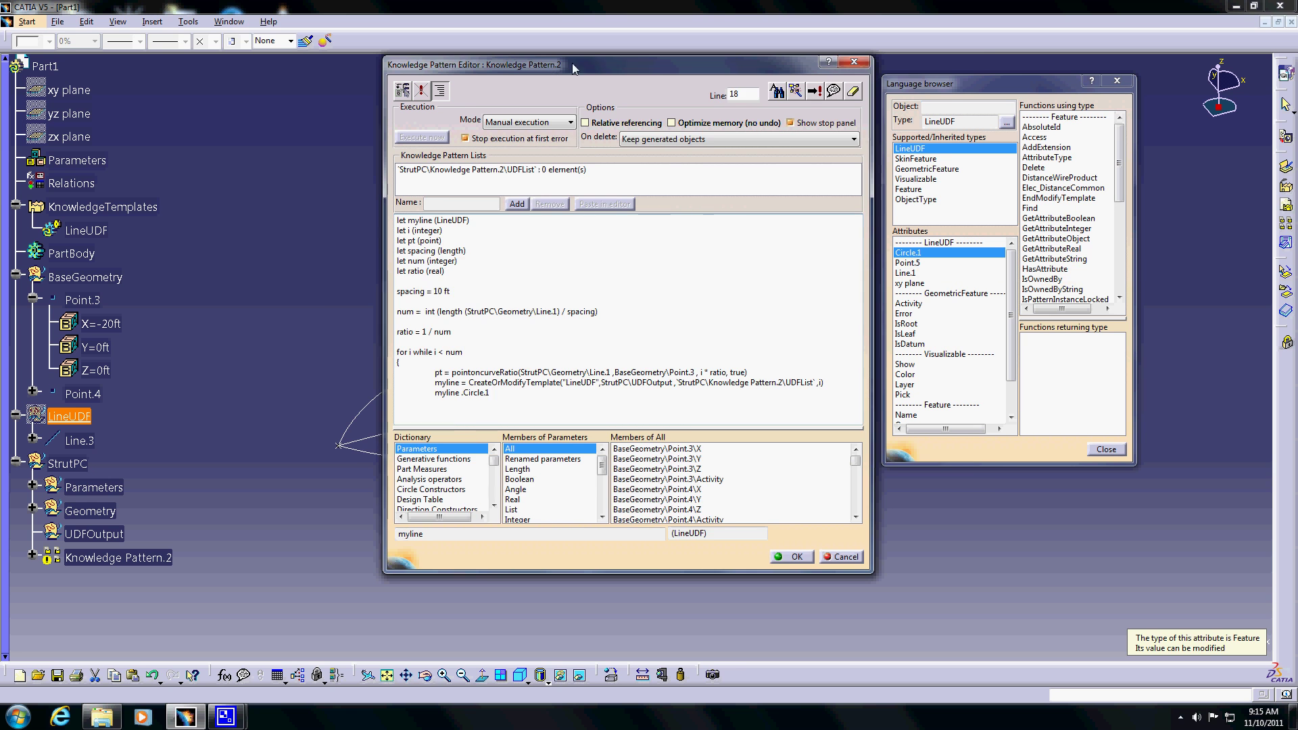
pyautogui.moveTo(608, 66); pyautogui.dragTo(722, 67)
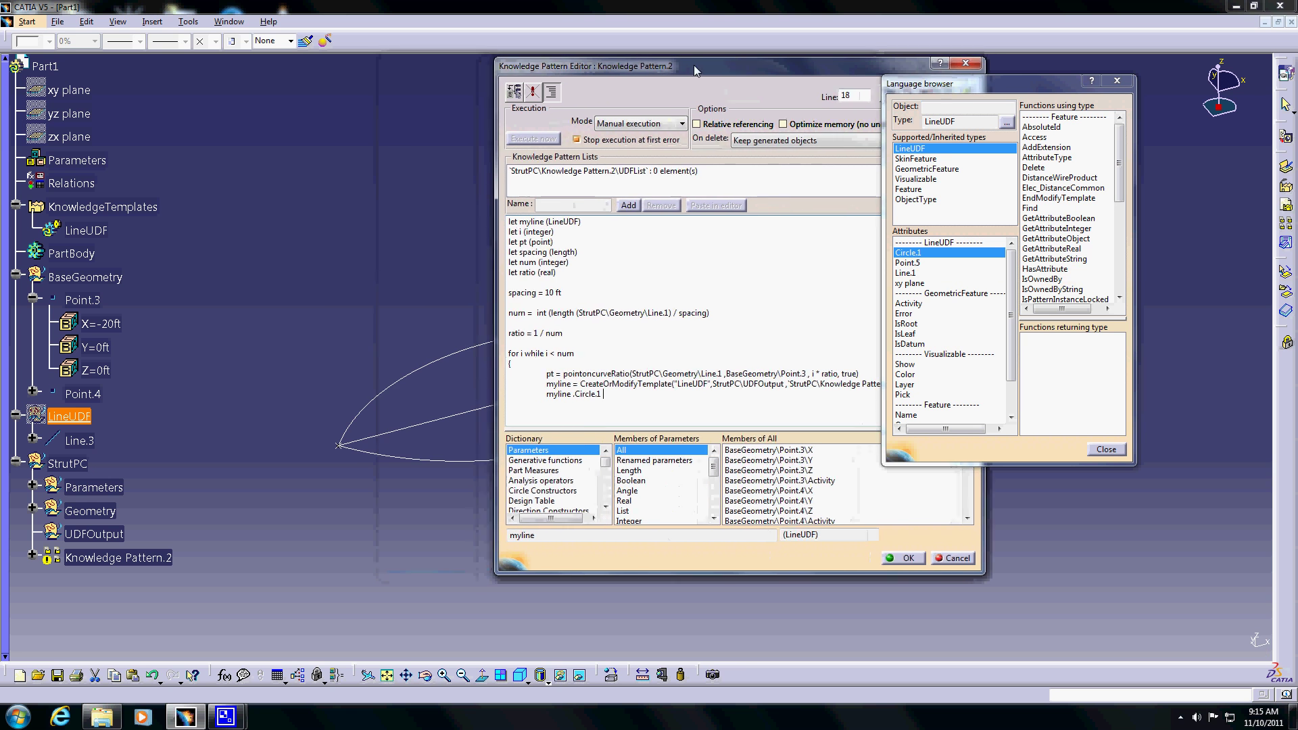
pyautogui.click(400, 386)
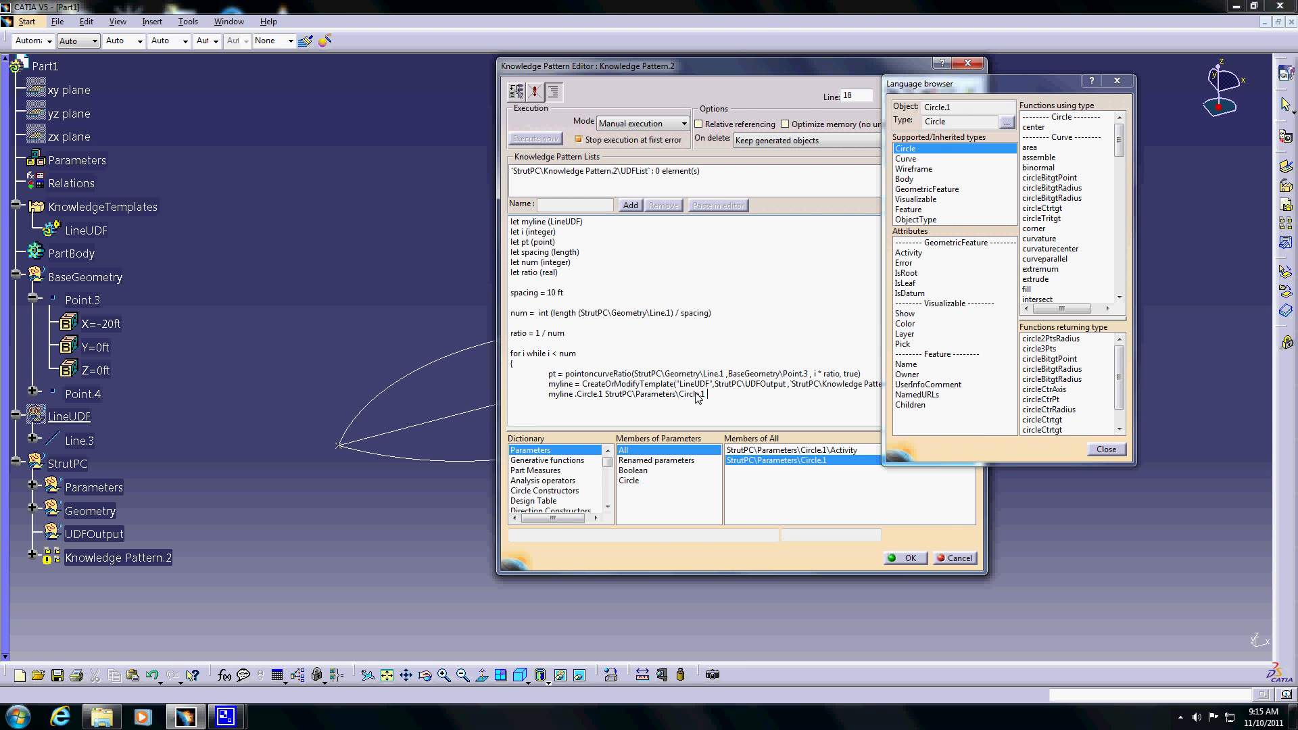
pyautogui.click(612, 394)
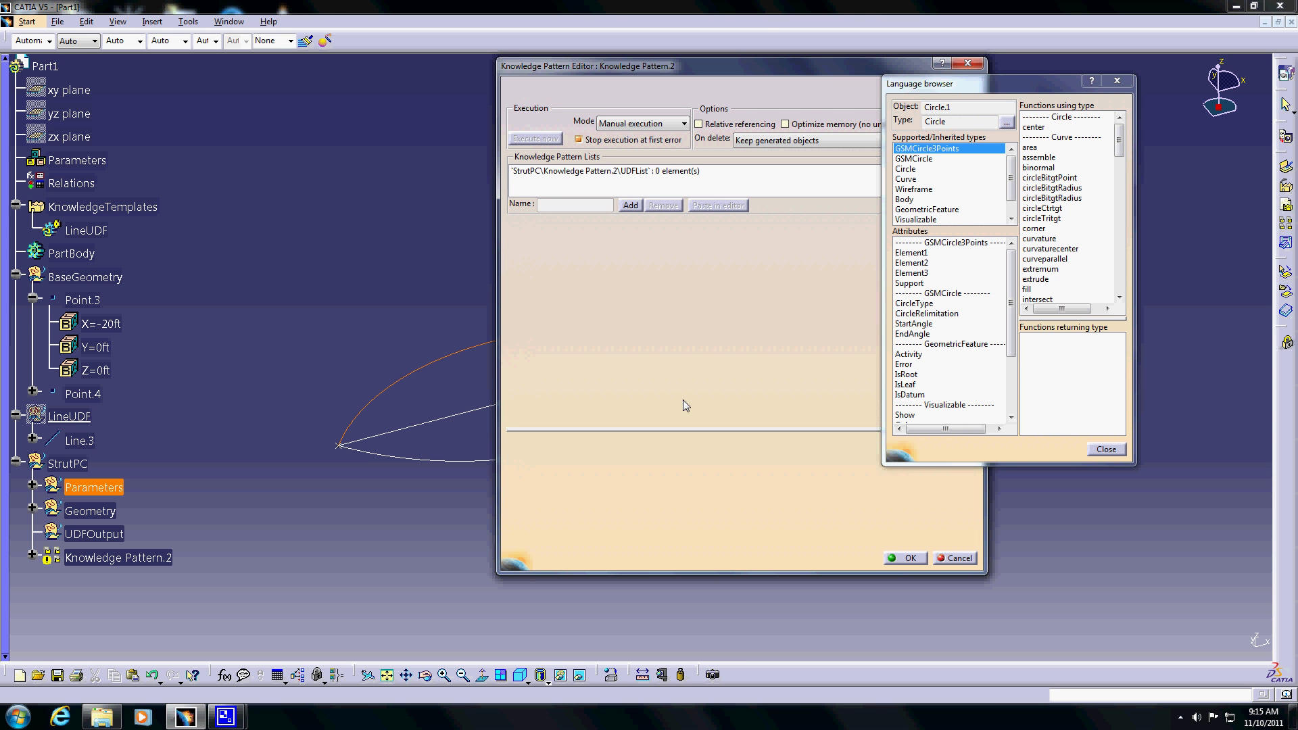
pyautogui.write('= StrutPC\\Parameters\\Circle.1')
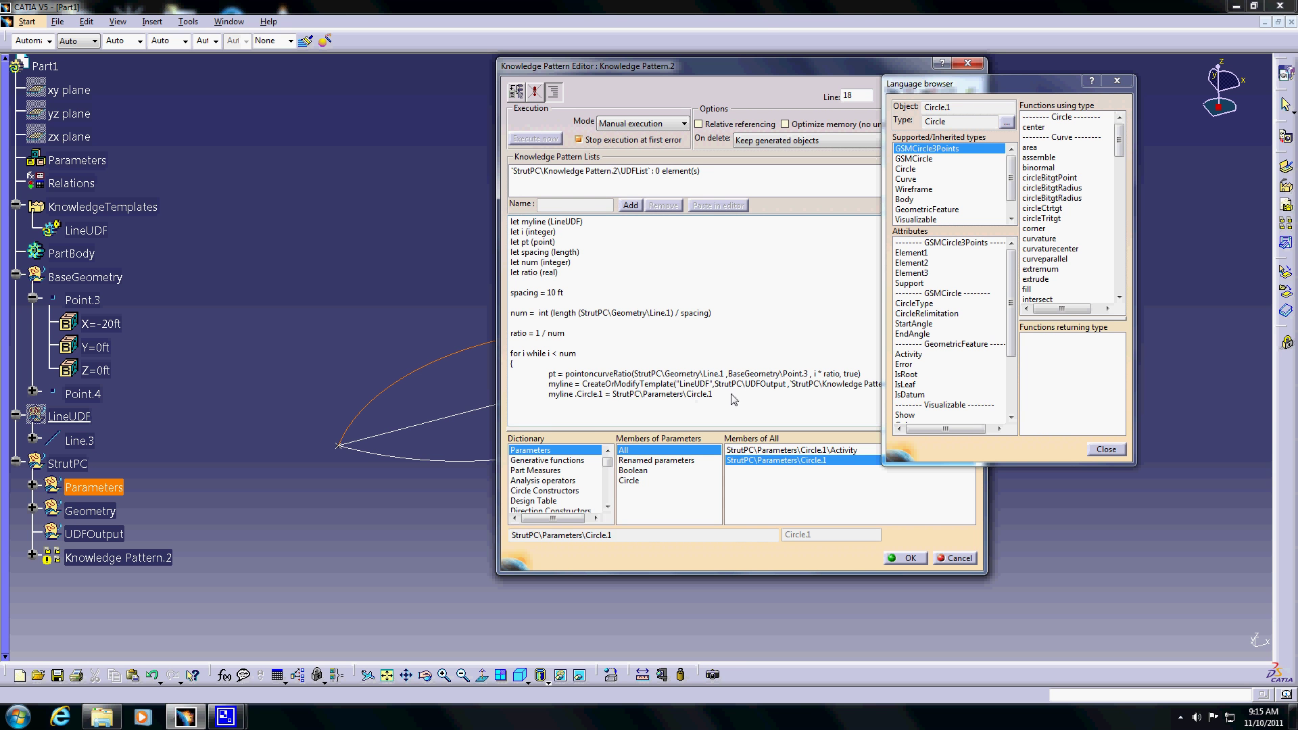
# Add a new line below the Circle.1 assignment that sets myline's Point.5 attribute to pt.
pyautogui.click(746, 400)
pyautogui.write('mylinbe')
pyautogui.press('BackSpace')
pyautogui.press('BackSpace')
pyautogui.write('e')
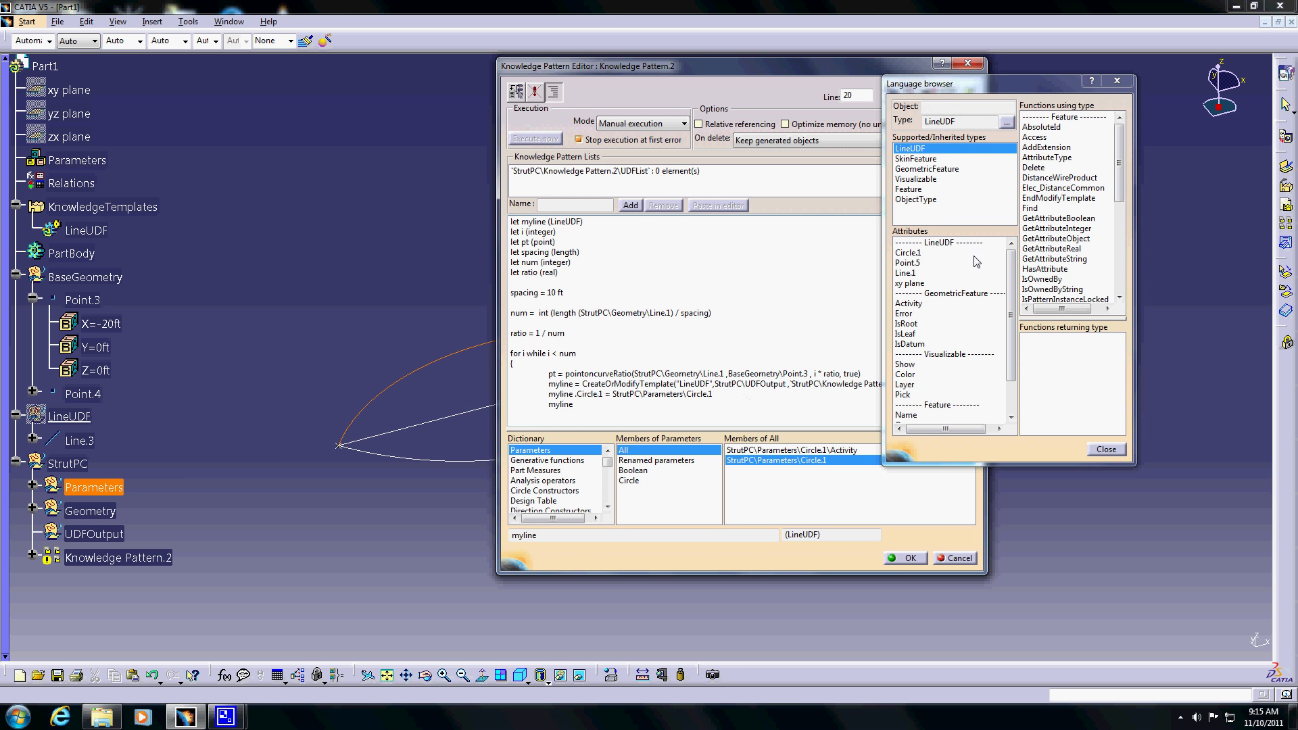
pyautogui.click(920, 264)
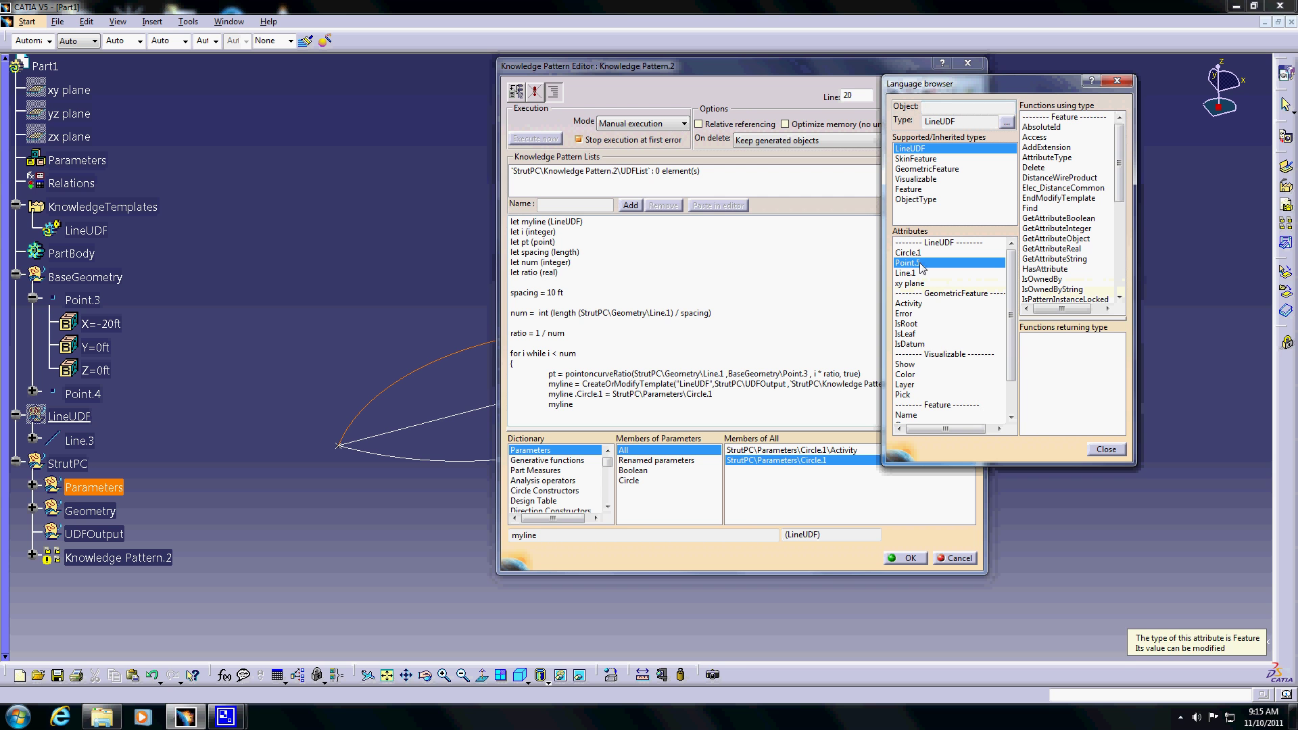
pyautogui.doubleClick(920, 264)
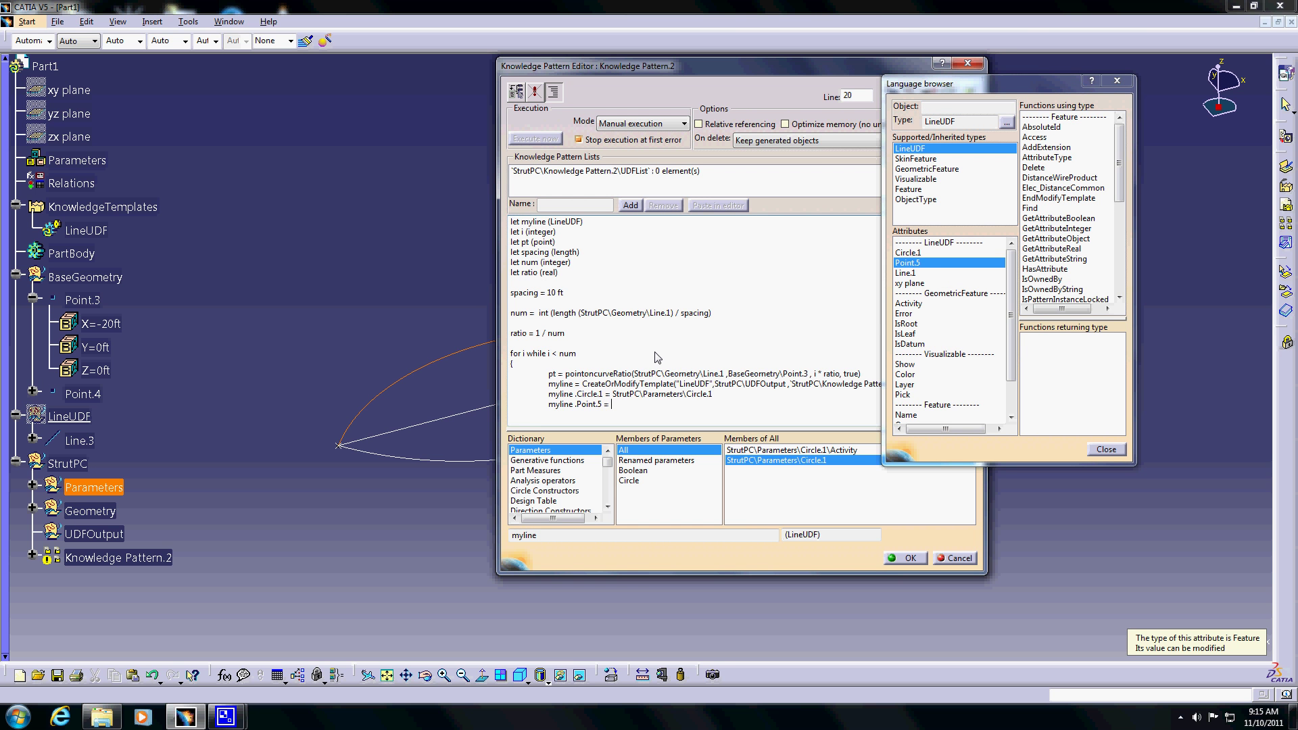
pyautogui.write('= pt')
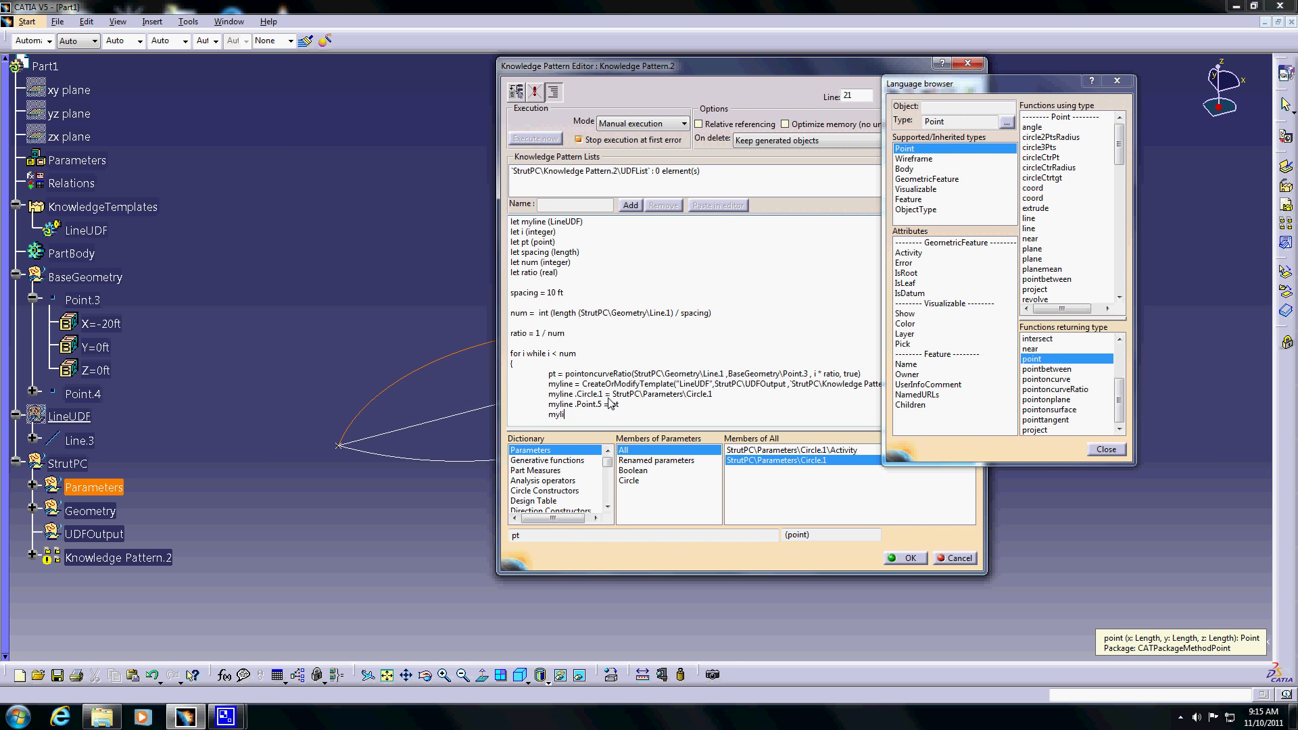
# Add a script line that assigns StrutPC\Geometry\Line.1 to myline's Line.1 attribute.
pyautogui.write('ne')
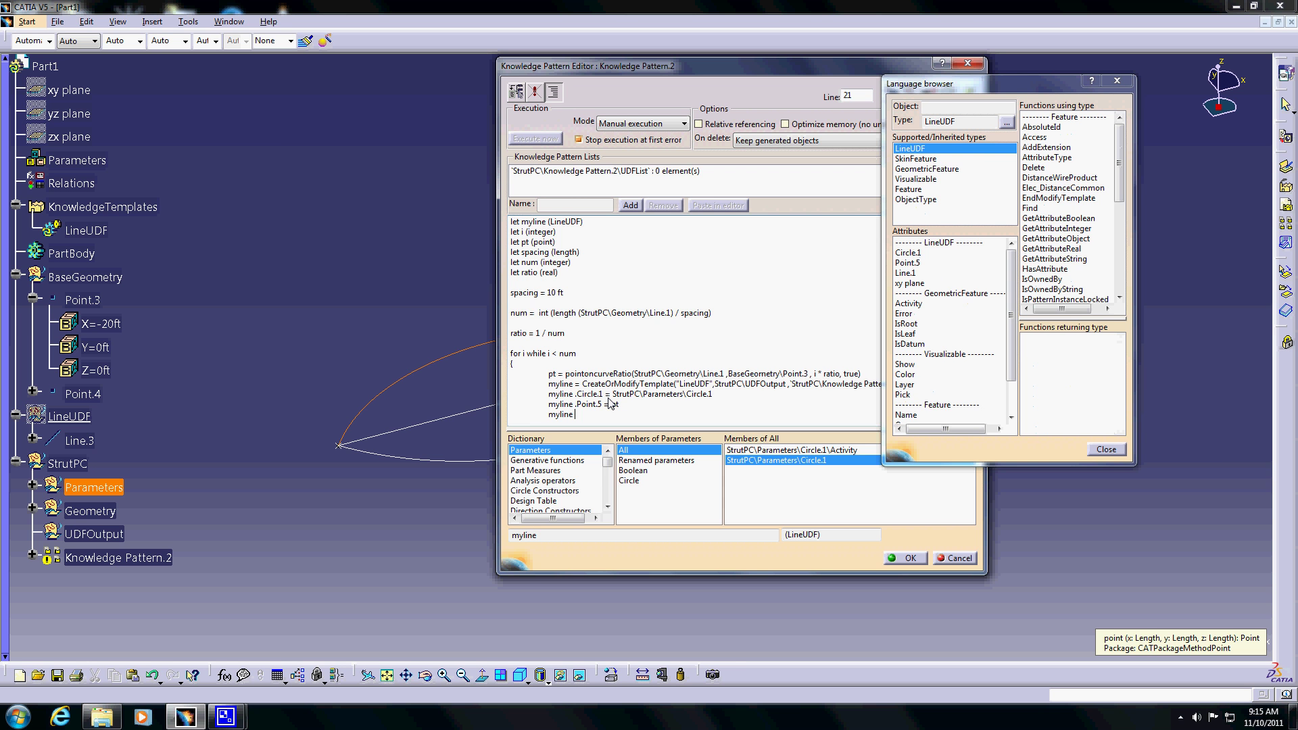
pyautogui.doubleClick(906, 273)
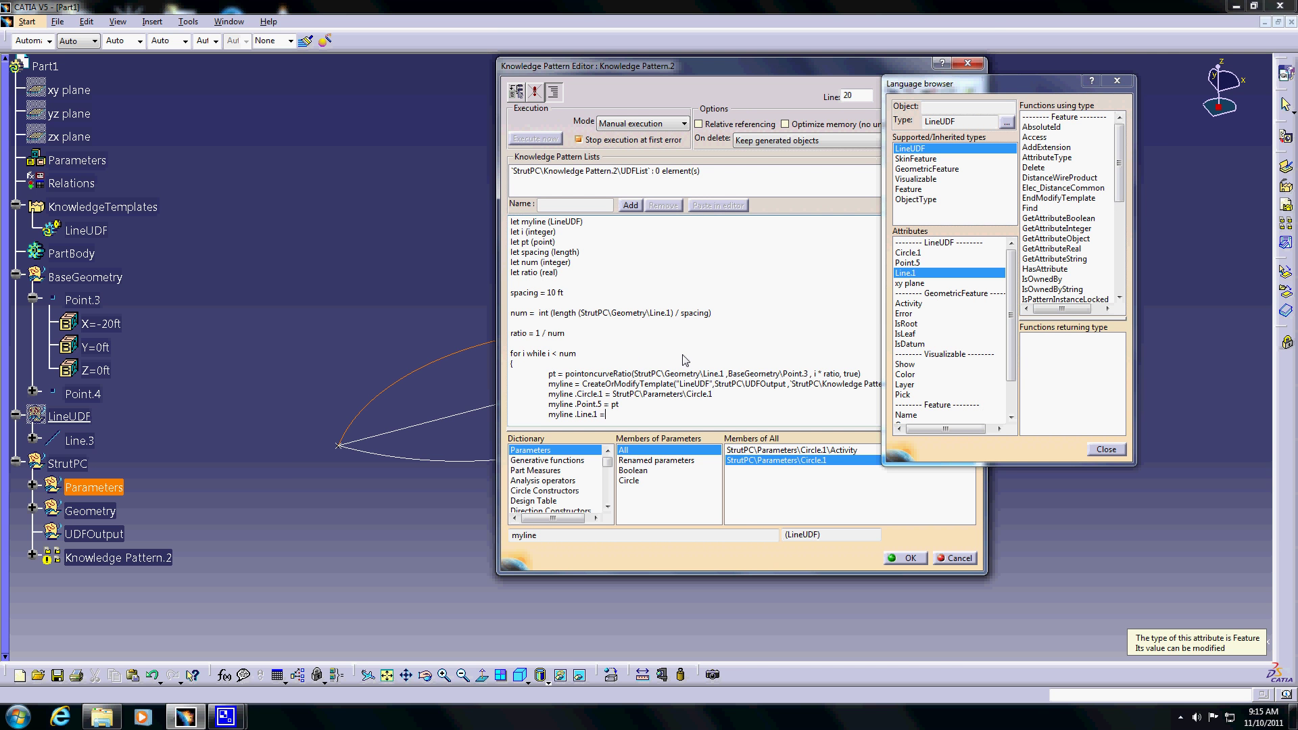
pyautogui.click(427, 427)
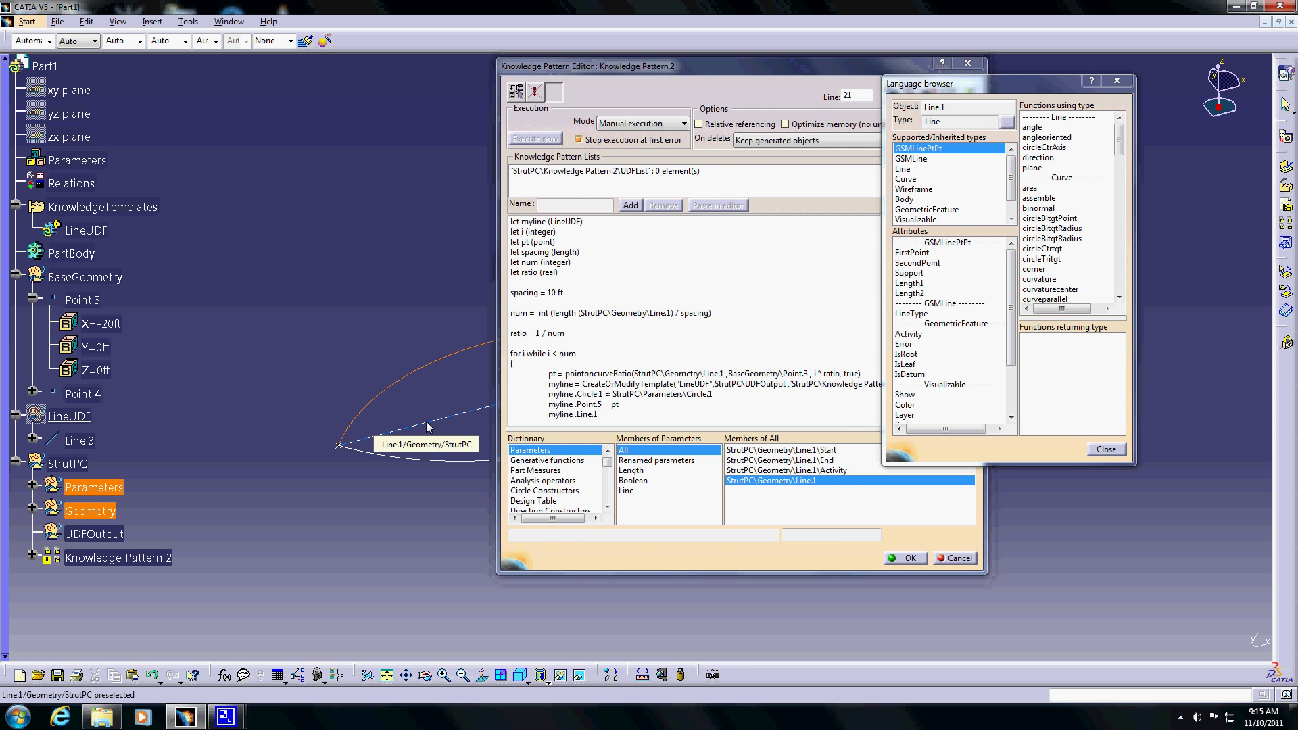
pyautogui.click(426, 427)
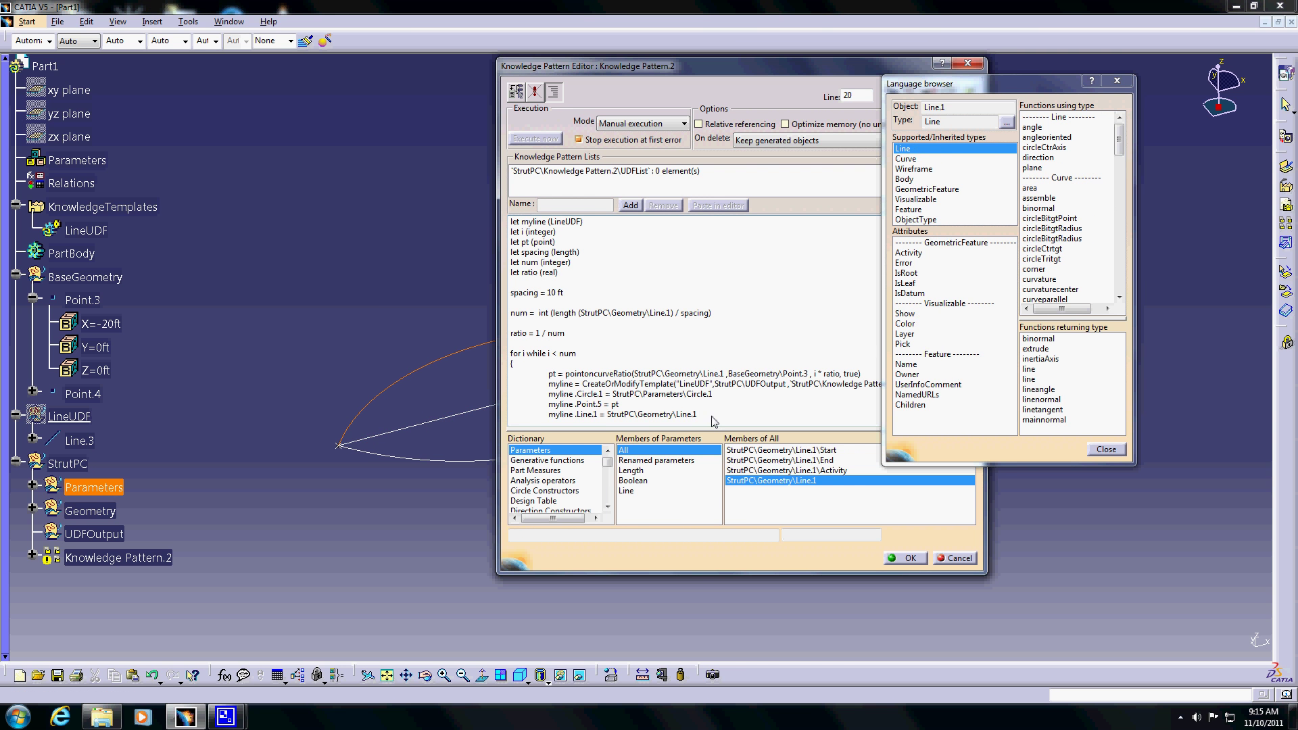
# Start another myline line below the Line.1 assignment and append the attribute xy plane to it.
pyautogui.press('Return')
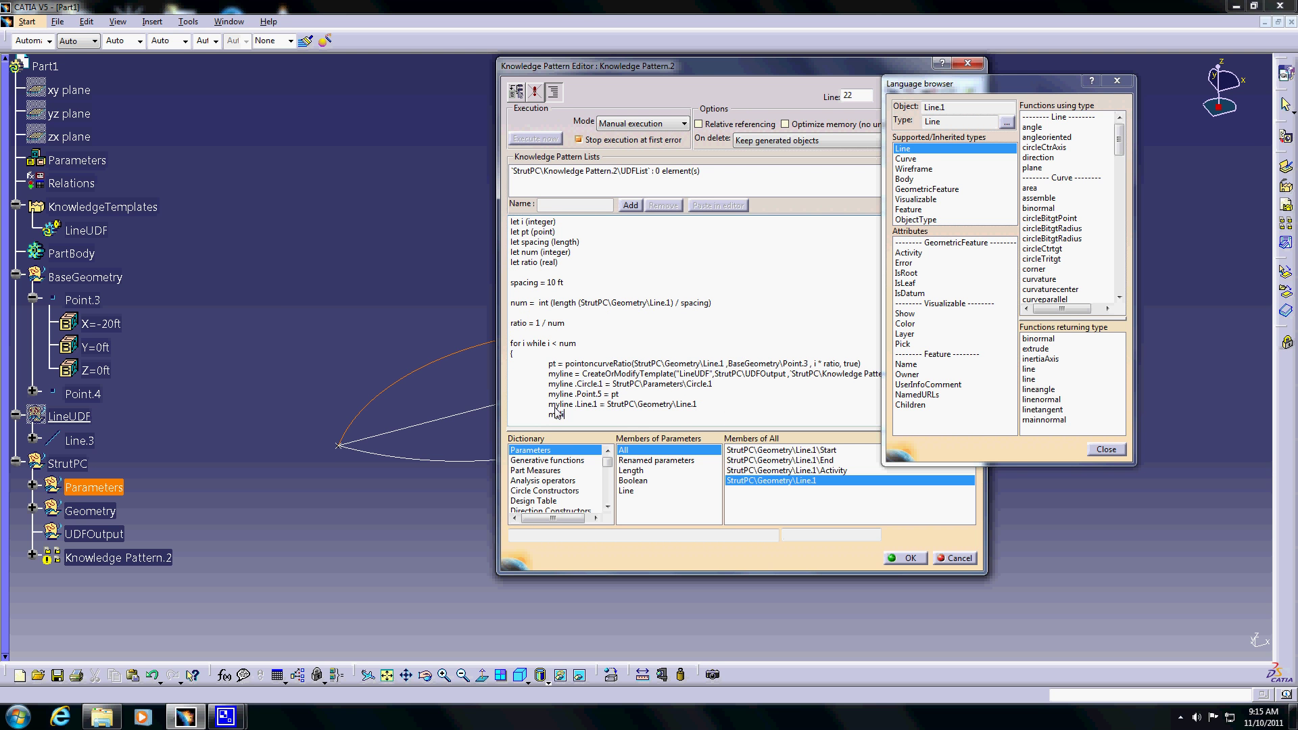
pyautogui.write('myline')
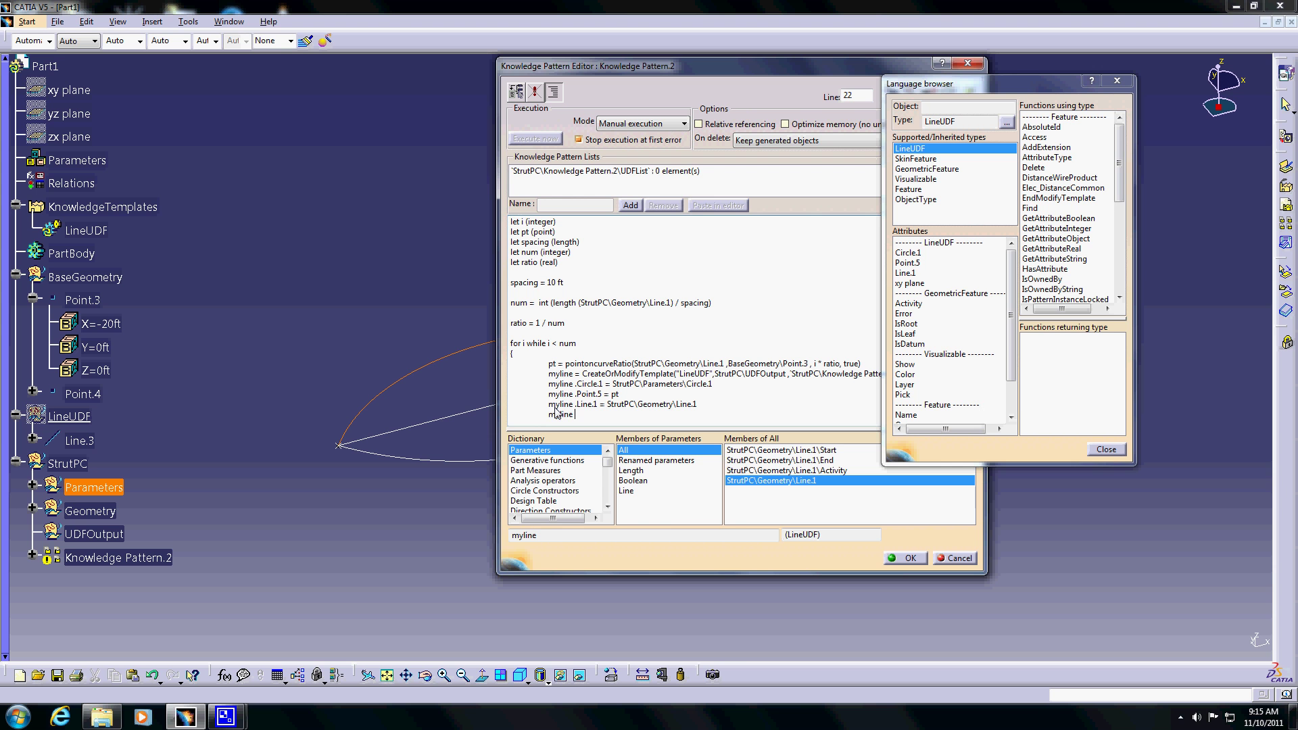
pyautogui.click(923, 284)
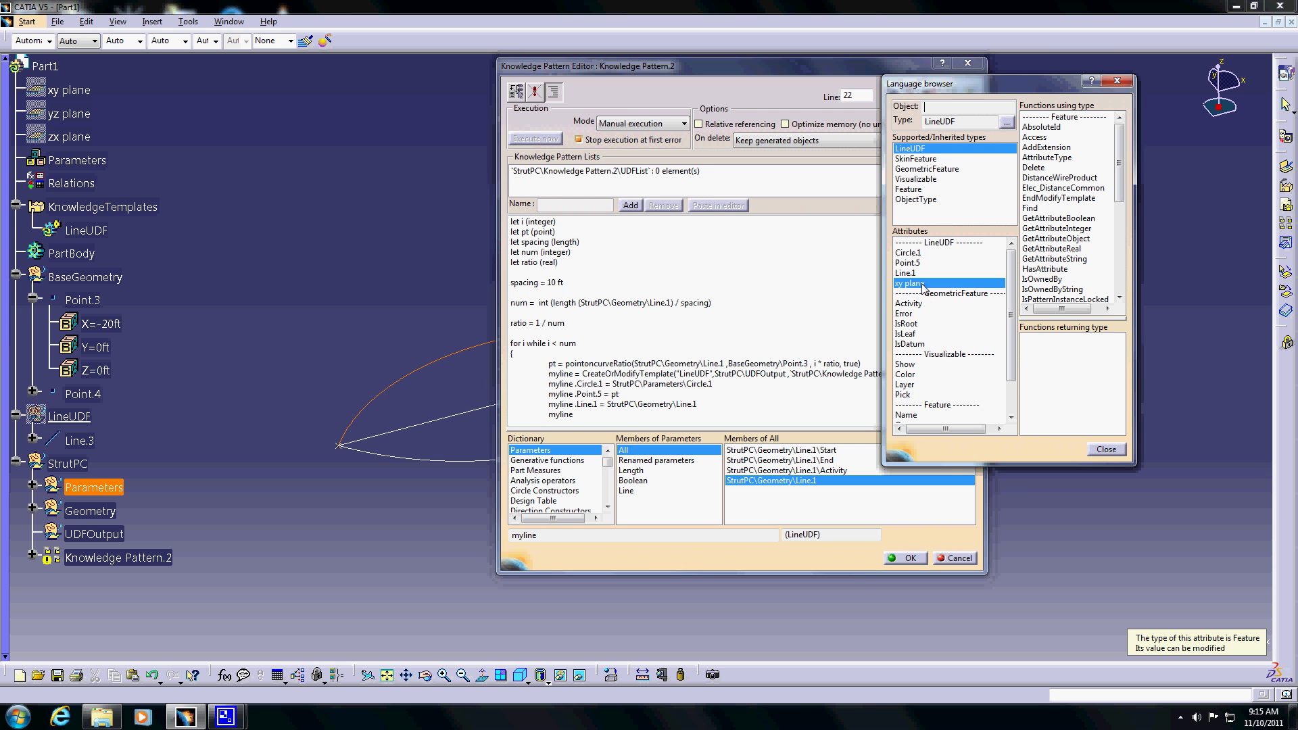
pyautogui.doubleClick(923, 286)
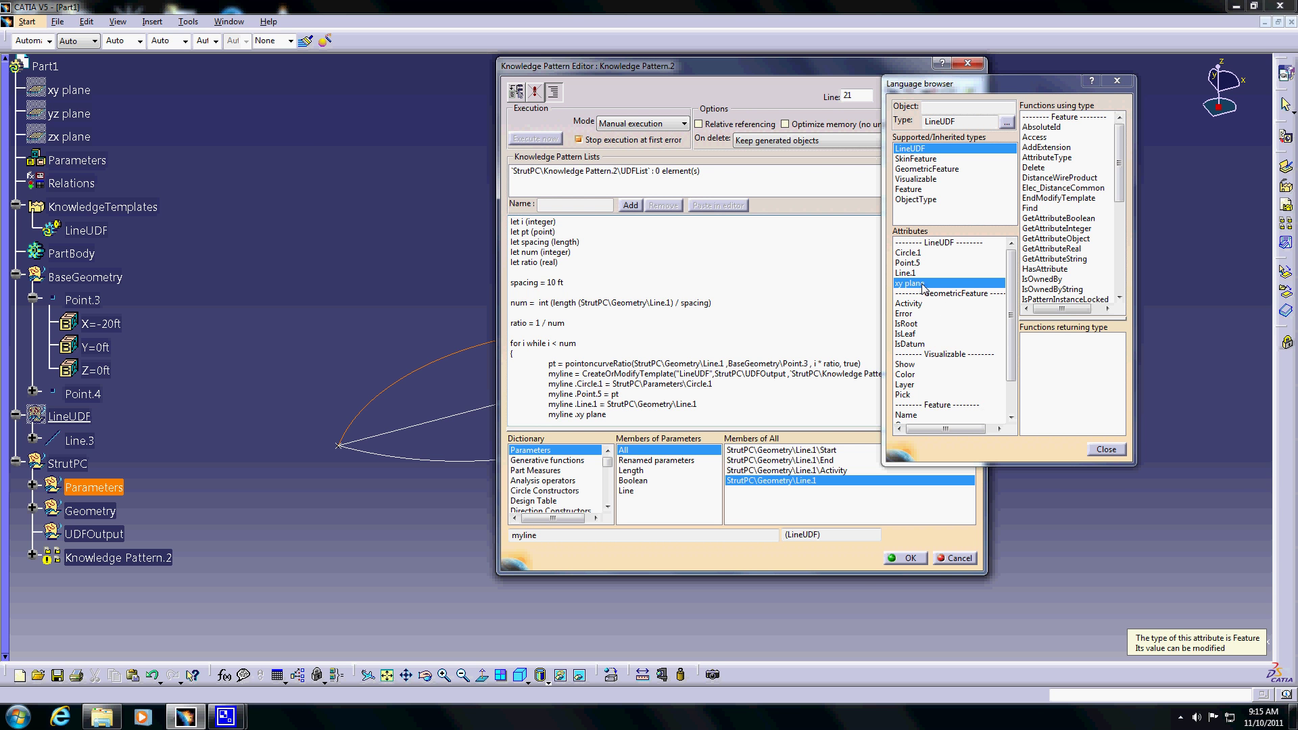
# Close the language browser and leave the pattern editor without going back to correct the script.
pyautogui.click(1106, 450)
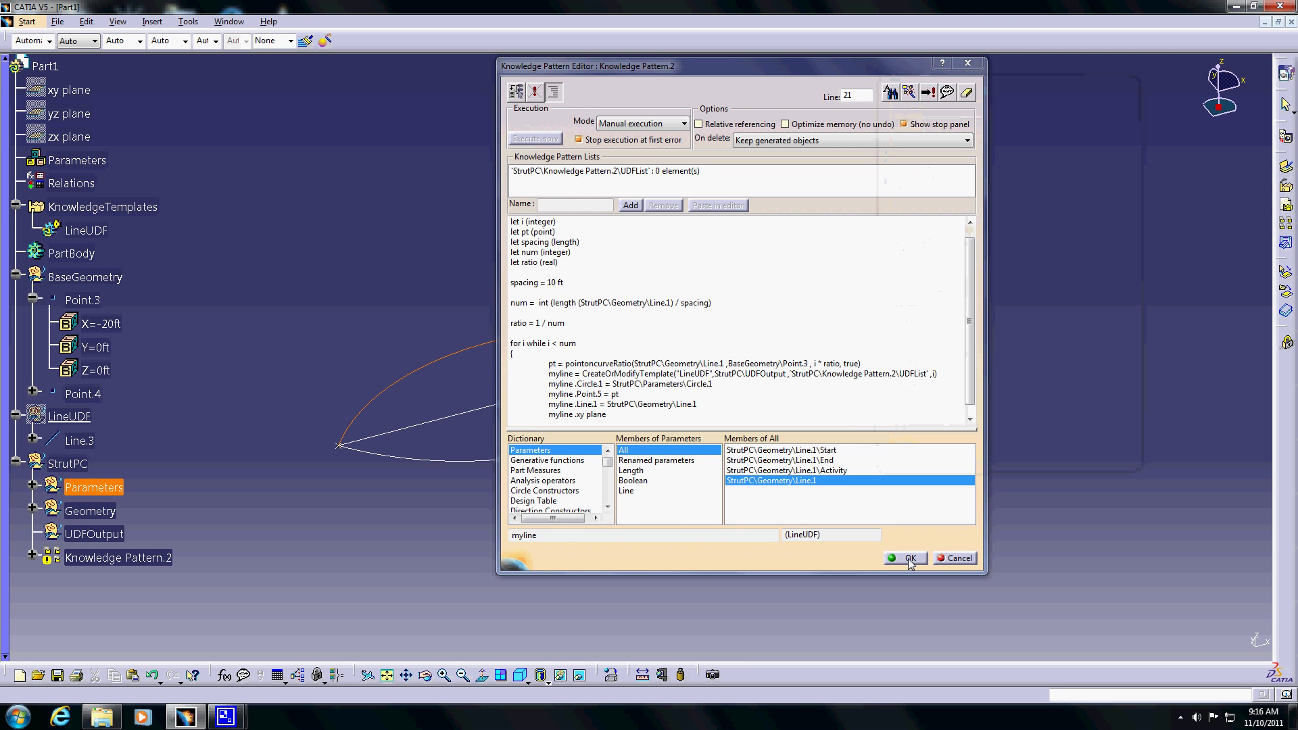
pyautogui.click(914, 557)
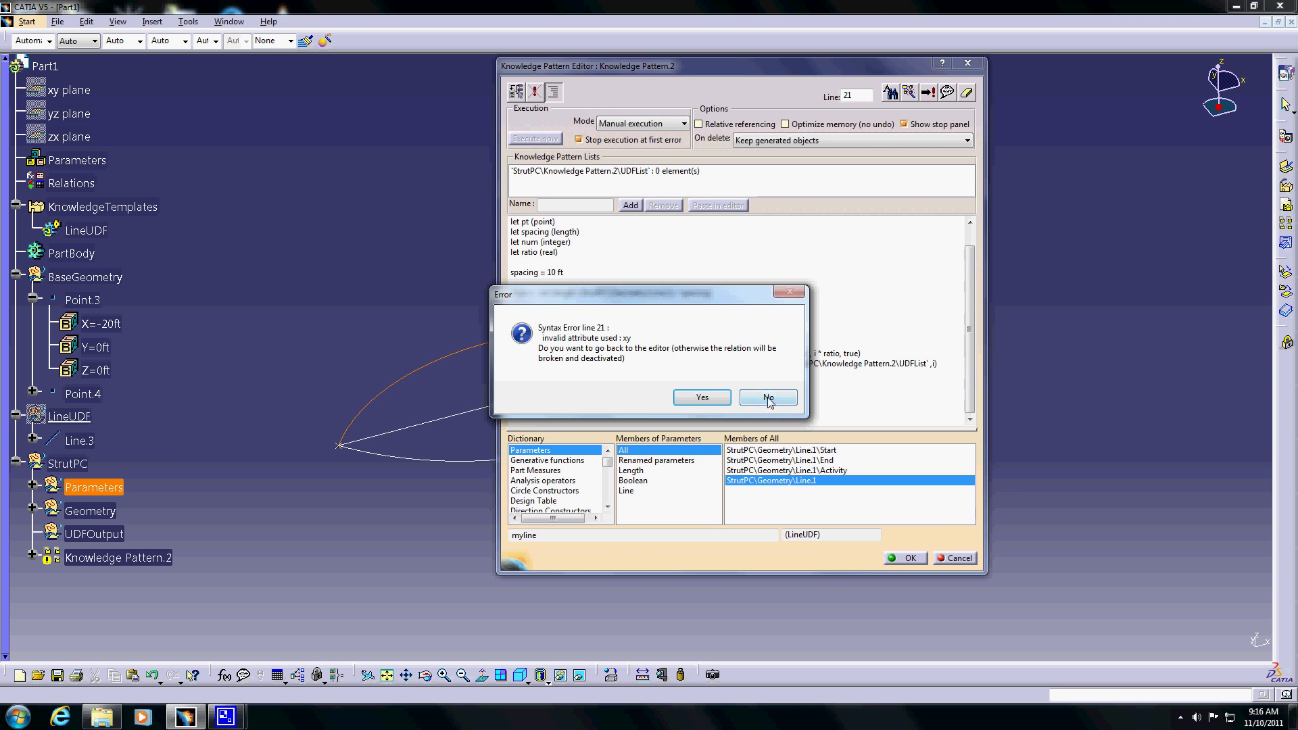
pyautogui.click(806, 404)
# Rename the xy plane feature in the tree as xyplane, without a space.
pyautogui.scroll(2, 124, 154)
pyautogui.scroll(-2, 117, 162)
pyautogui.middleClick(116, 164)
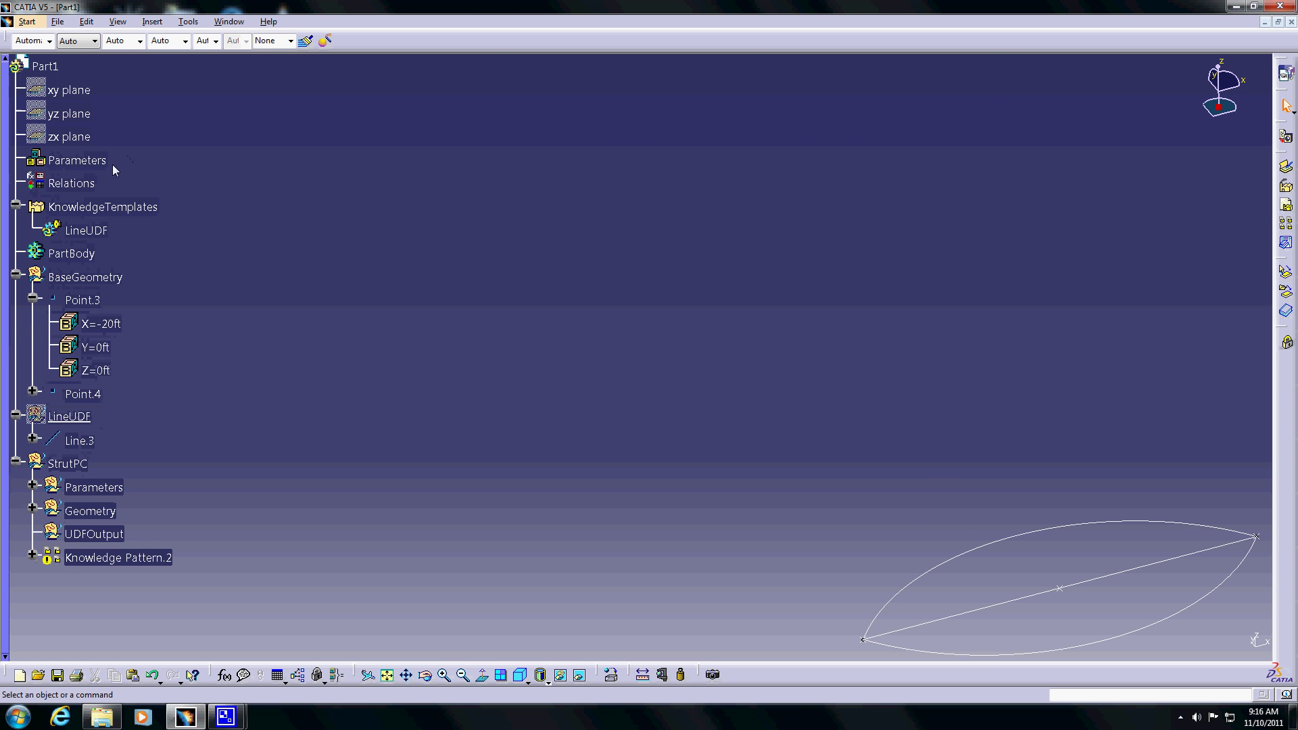
pyautogui.click(63, 92)
pyautogui.hotkey('alt', 'Return')
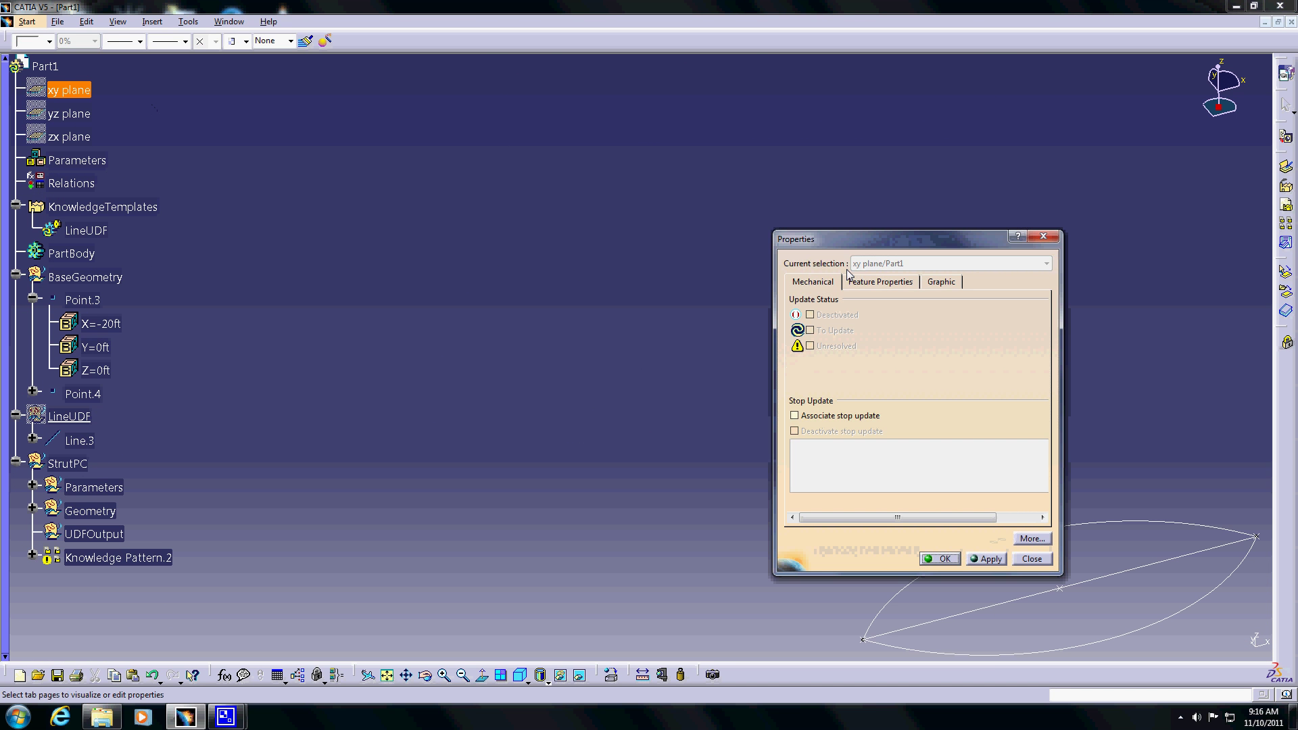
pyautogui.click(880, 282)
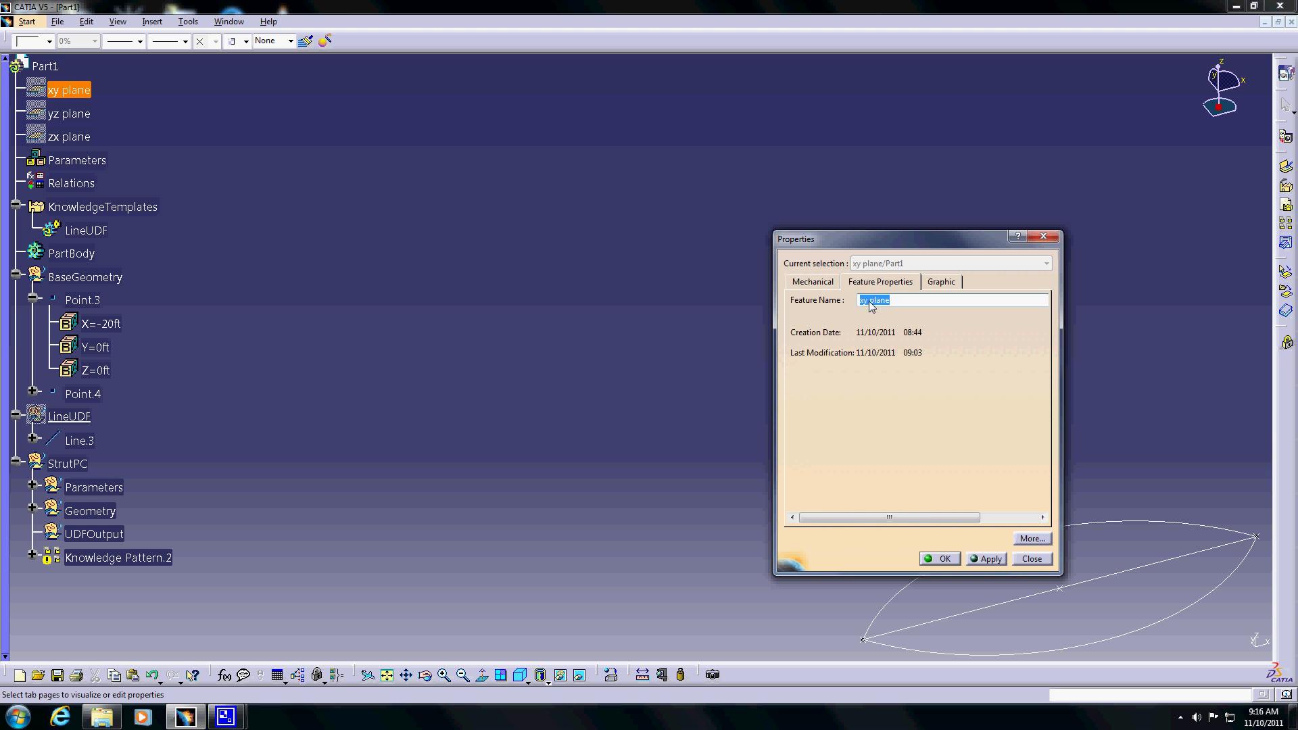
pyautogui.click(869, 300)
pyautogui.click(944, 559)
# Rename the yz plane feature as yzplane in its feature properties.
pyautogui.click(69, 114)
pyautogui.hotkey('alt', 'Return')
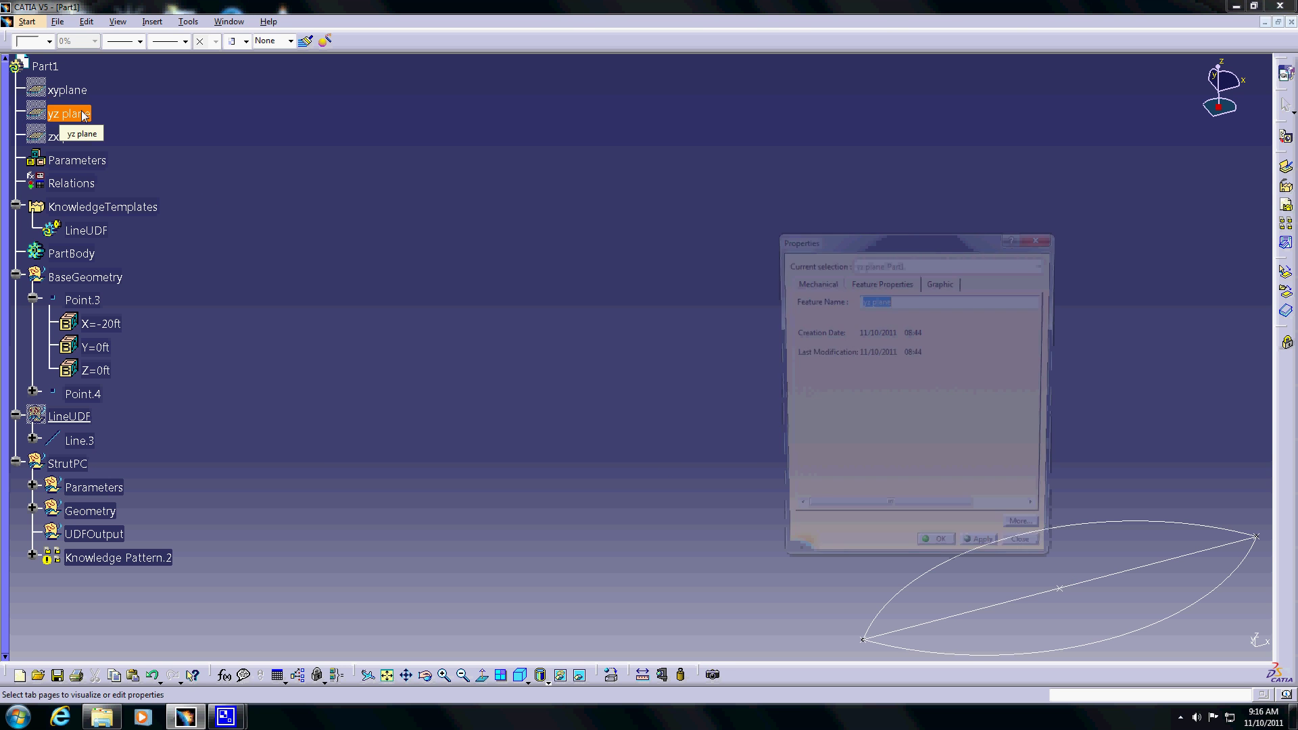
pyautogui.click(871, 301)
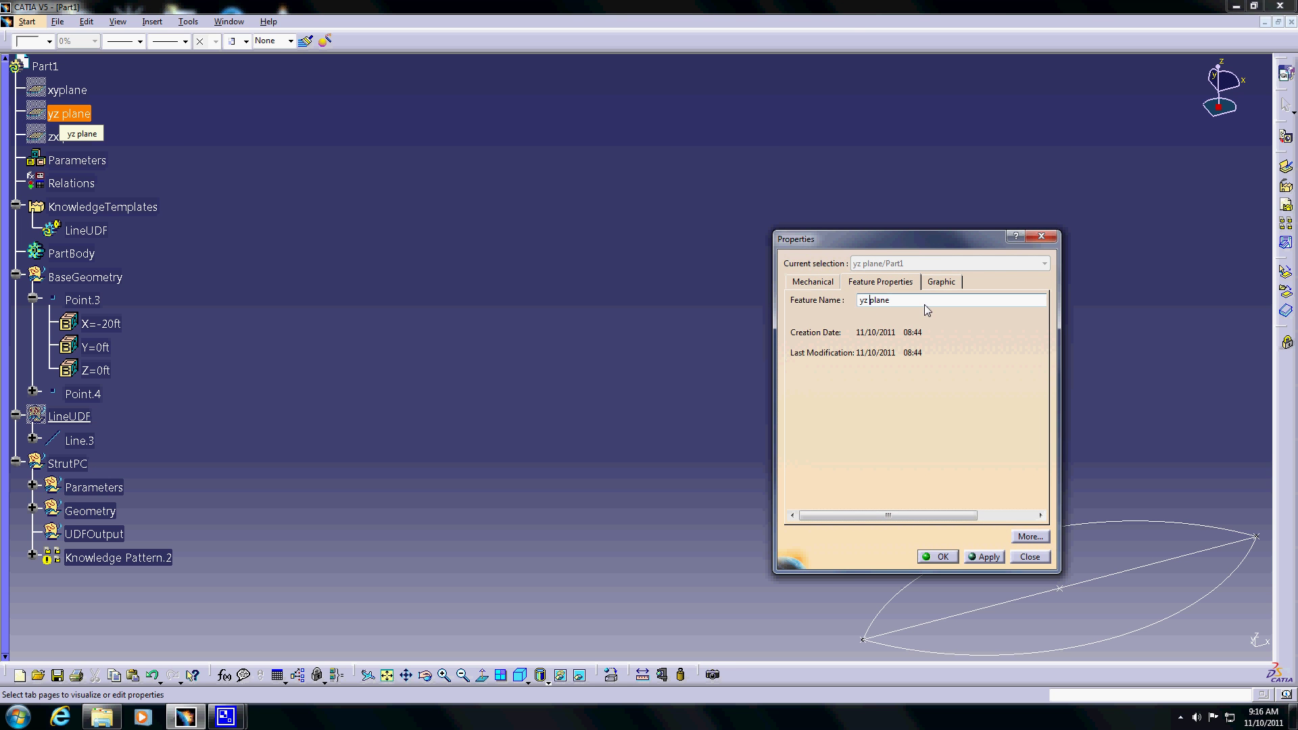
pyautogui.press('BackSpace')
pyautogui.click(938, 556)
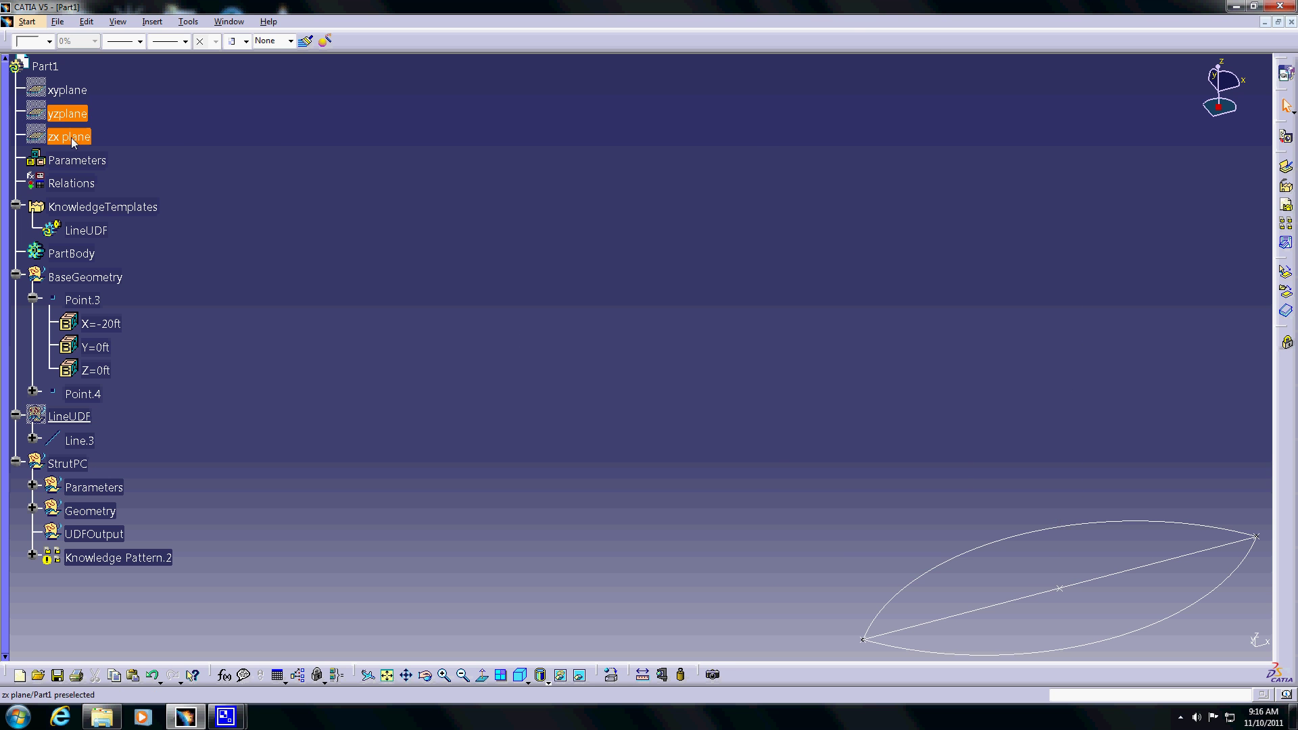
# Rename the zx plane feature as zxplane in its feature properties.
pyautogui.click(71, 137)
pyautogui.hotkey('alt', 'Return')
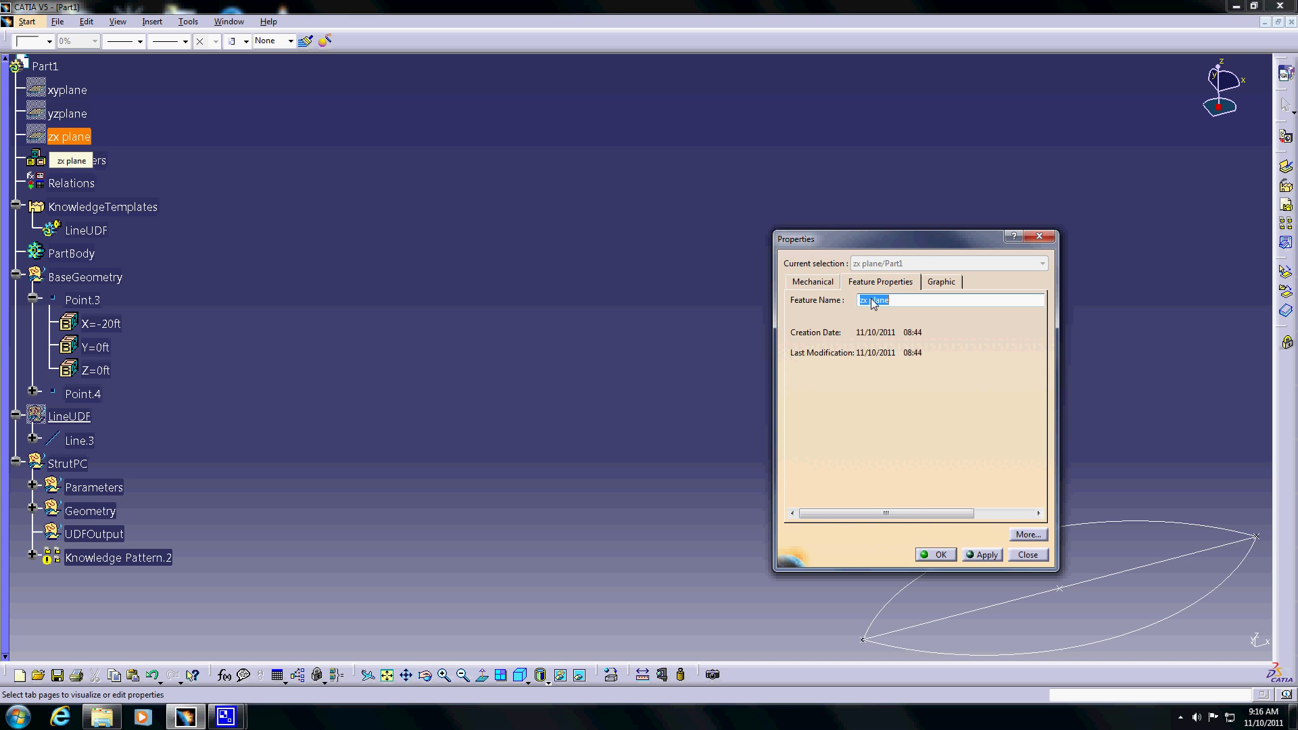
pyautogui.press('BackSpace')
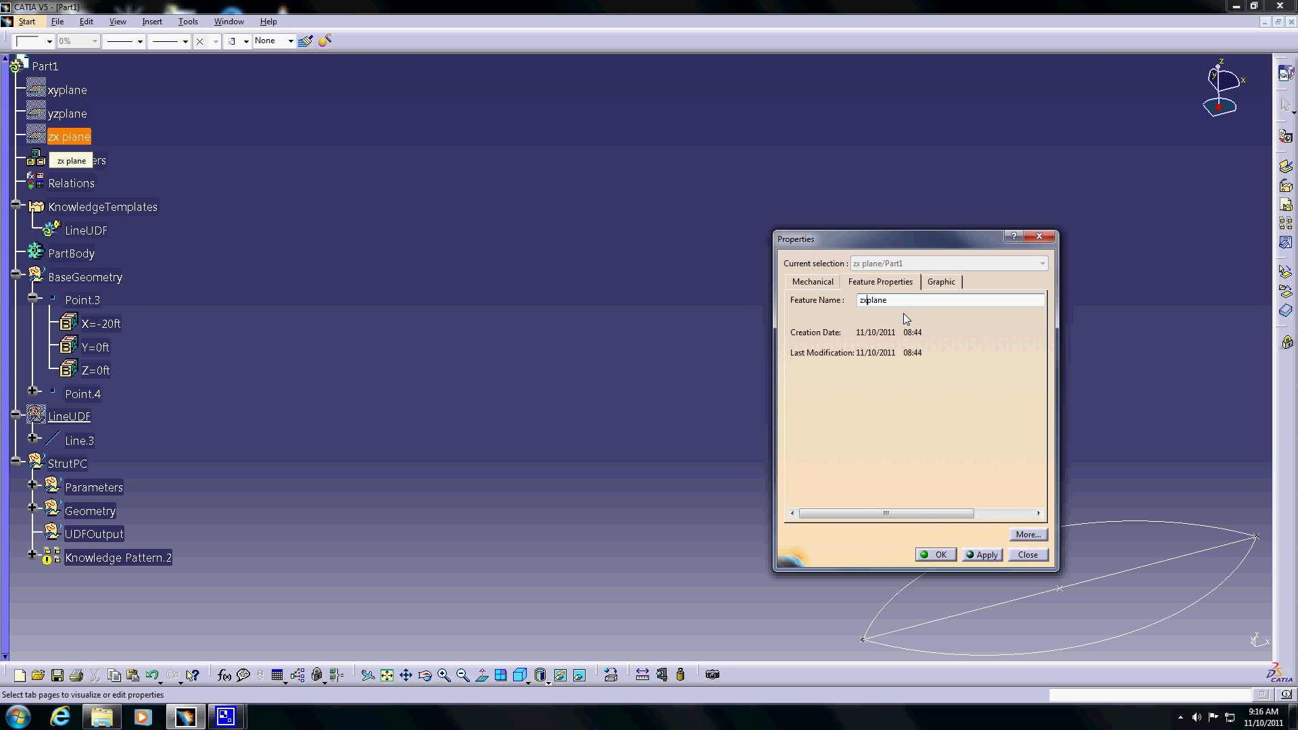
pyautogui.click(937, 555)
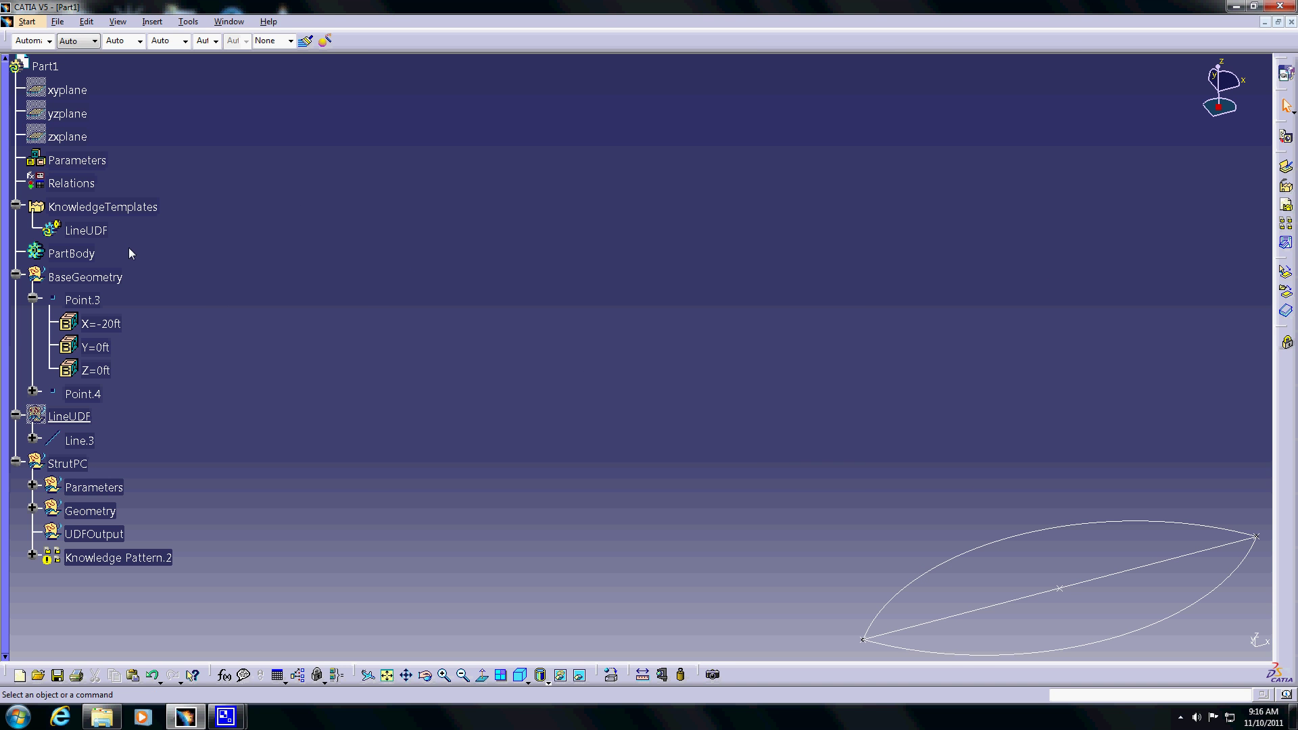
# Update the components of the LineUDF user feature and regenerate its standard-inputs type LineUDF.
pyautogui.doubleClick(97, 233)
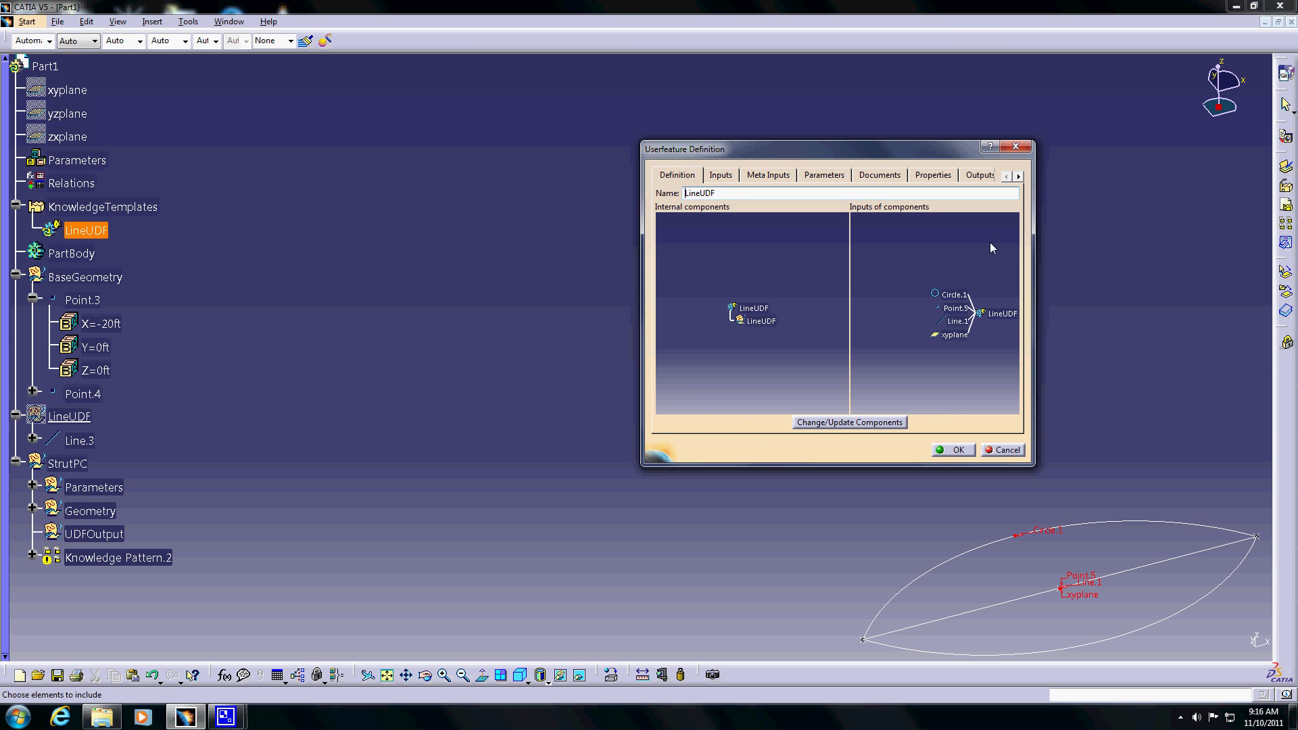
pyautogui.click(890, 428)
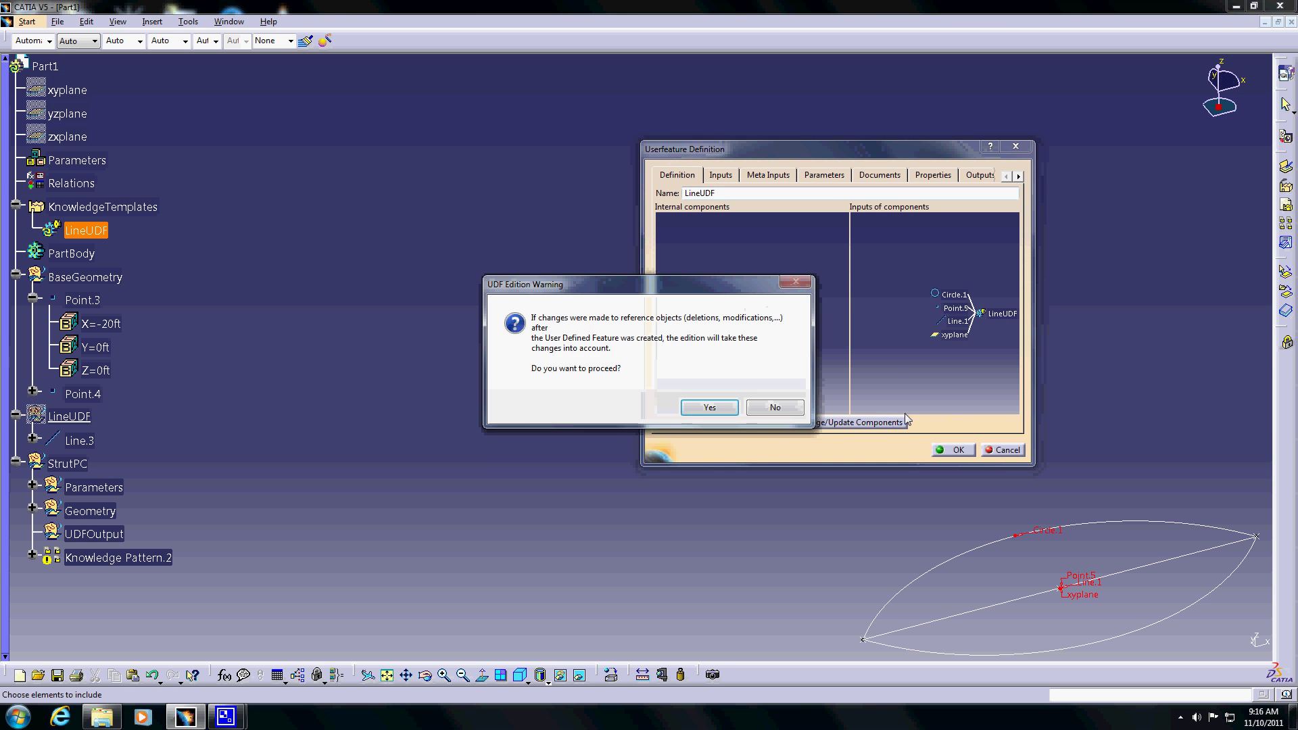
pyautogui.click(705, 404)
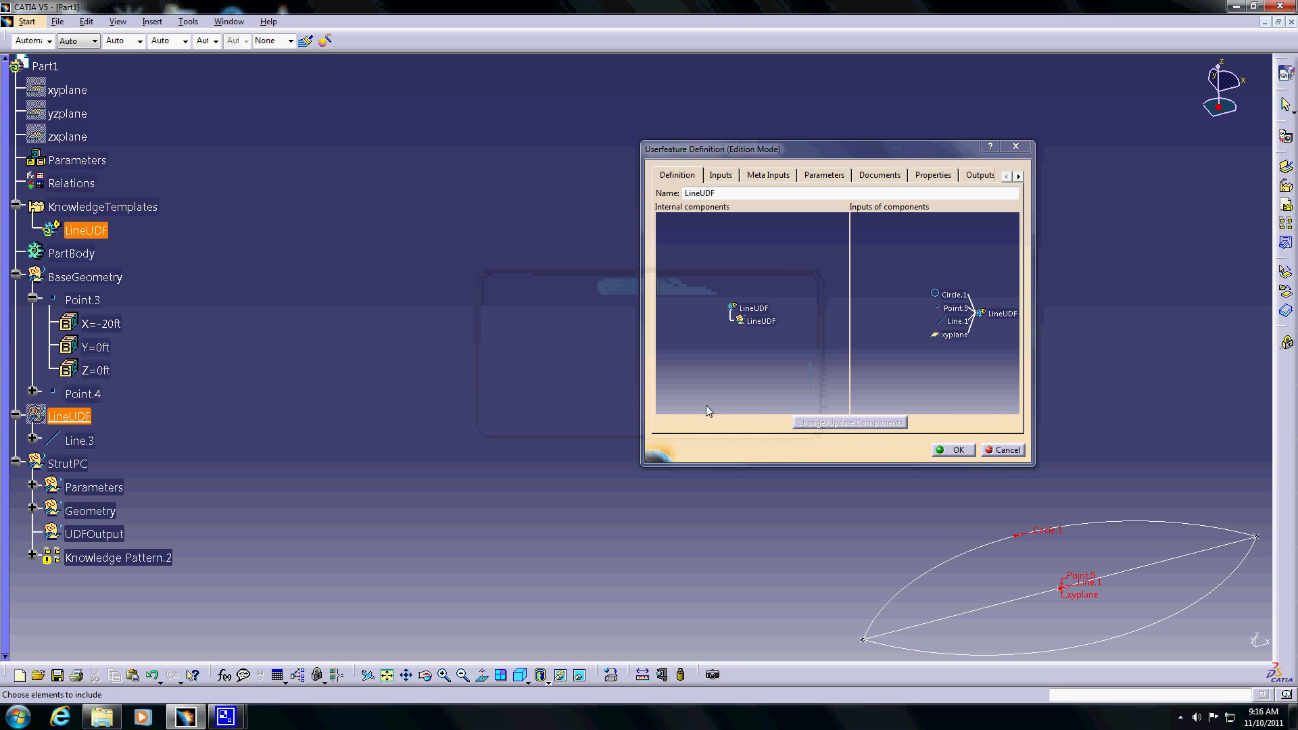
pyautogui.click(1018, 177)
pyautogui.click(967, 174)
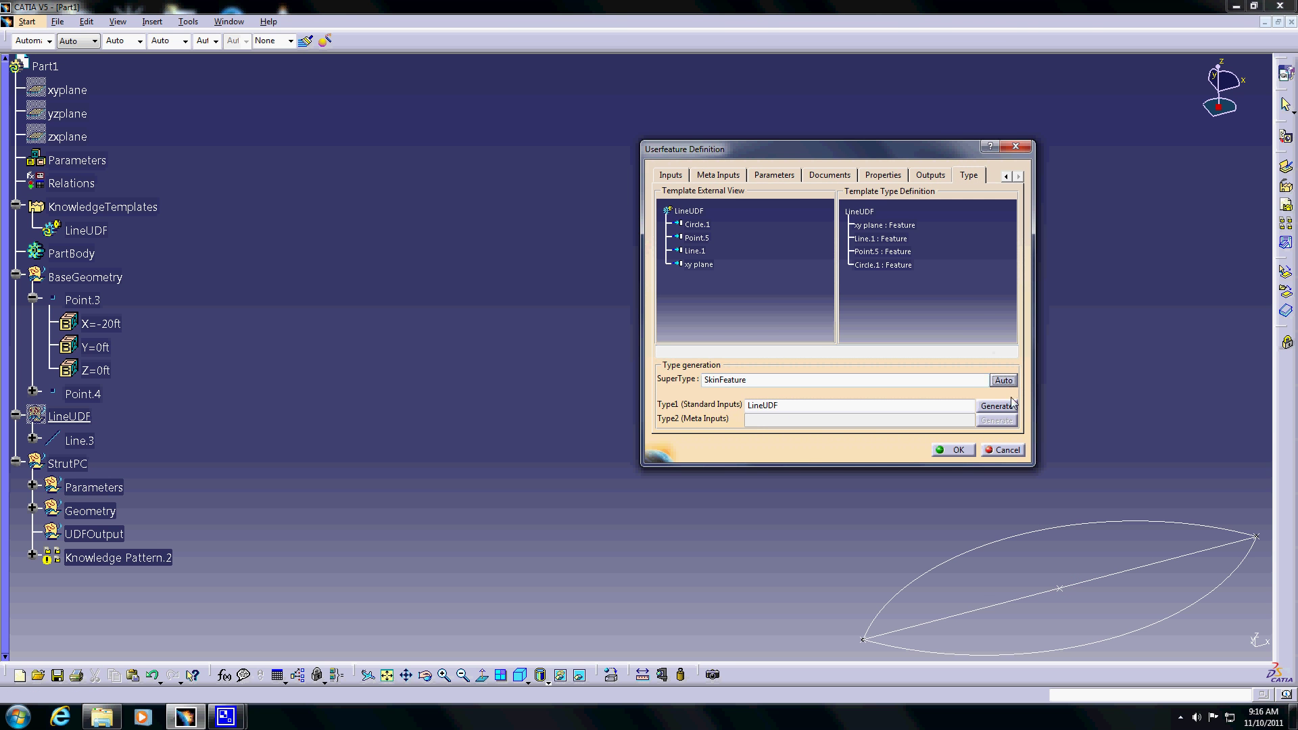
pyautogui.click(996, 405)
pyautogui.click(737, 387)
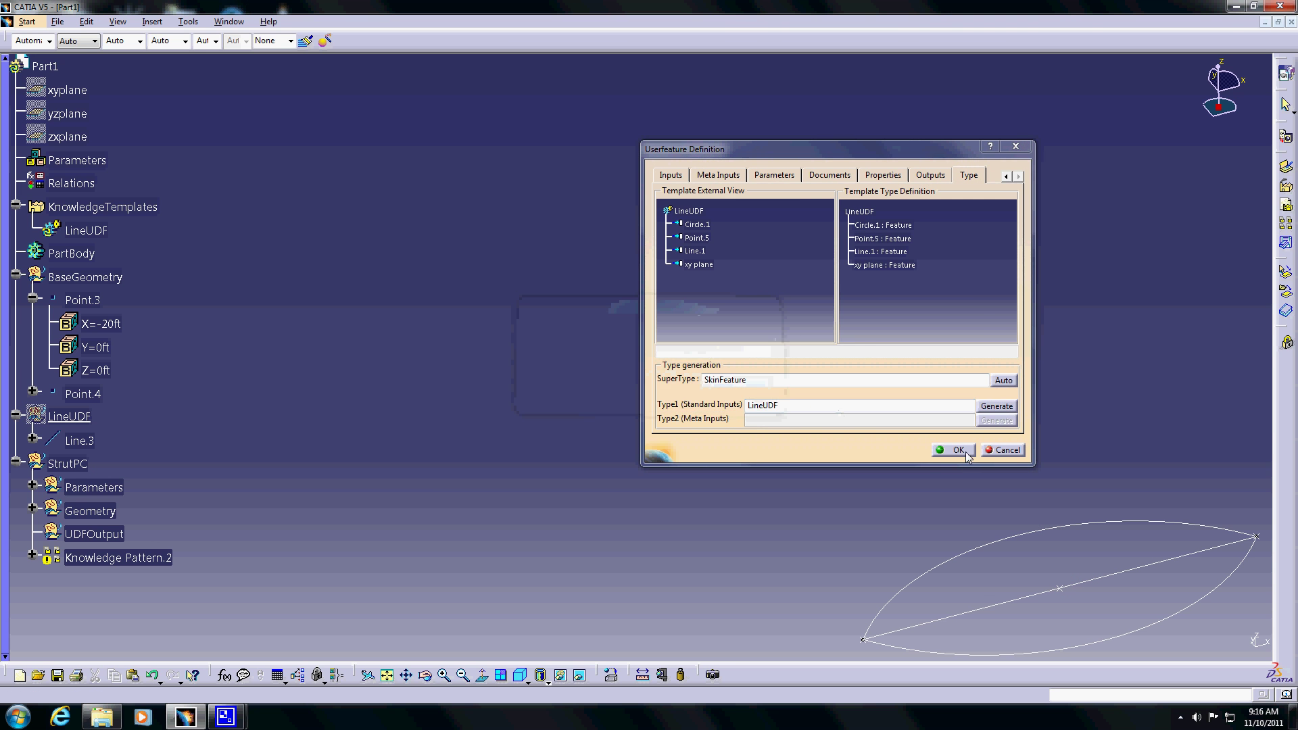
pyautogui.click(960, 451)
# Reopen Knowledge Pattern.2 and delete the xy plane attribute from the last myline line.
pyautogui.doubleClick(140, 558)
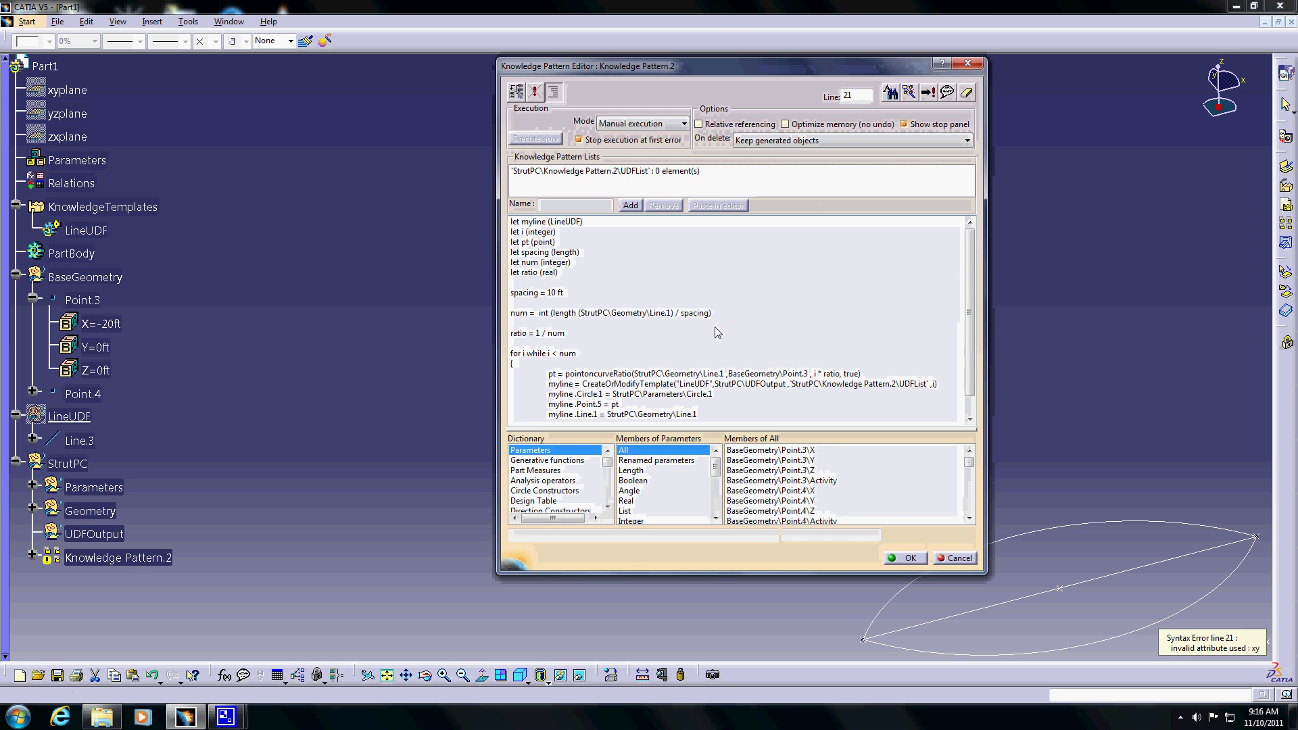
pyautogui.scroll(-1, 773, 330)
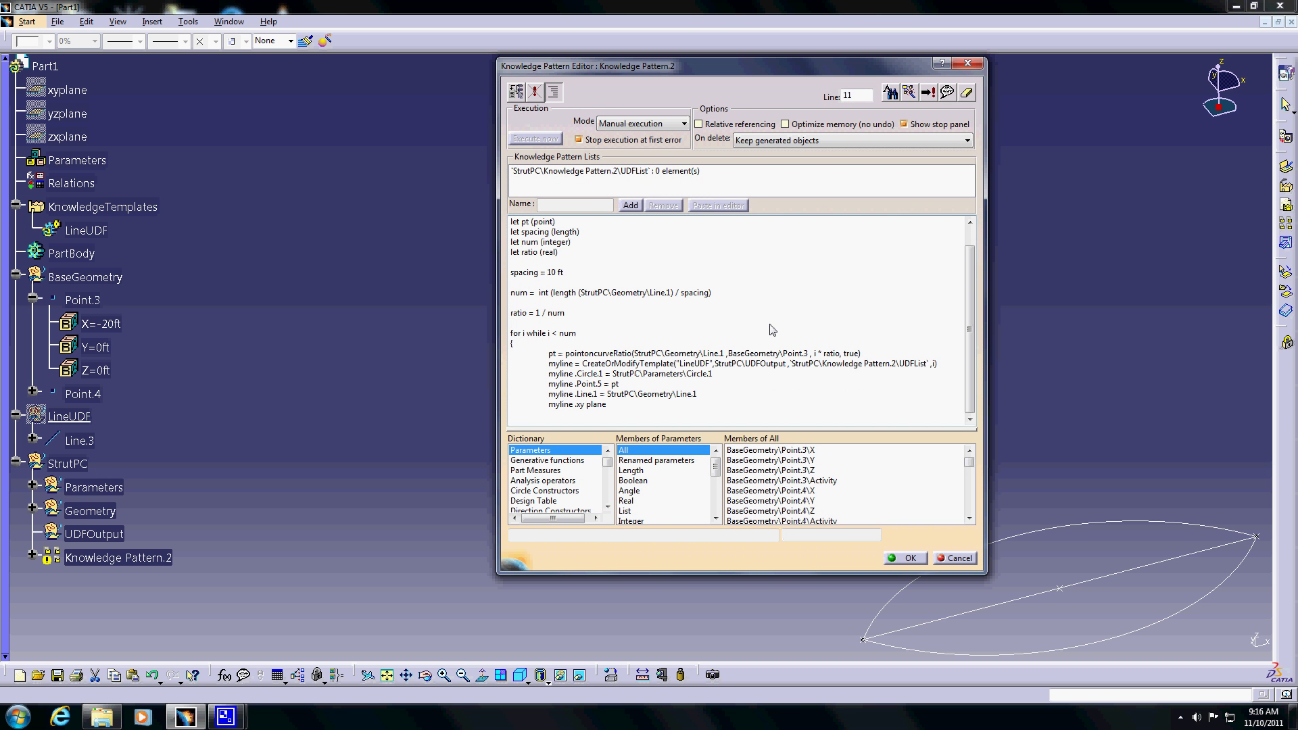
pyautogui.click(616, 413)
pyautogui.press('BackSpace')
pyautogui.press('BackSpace')
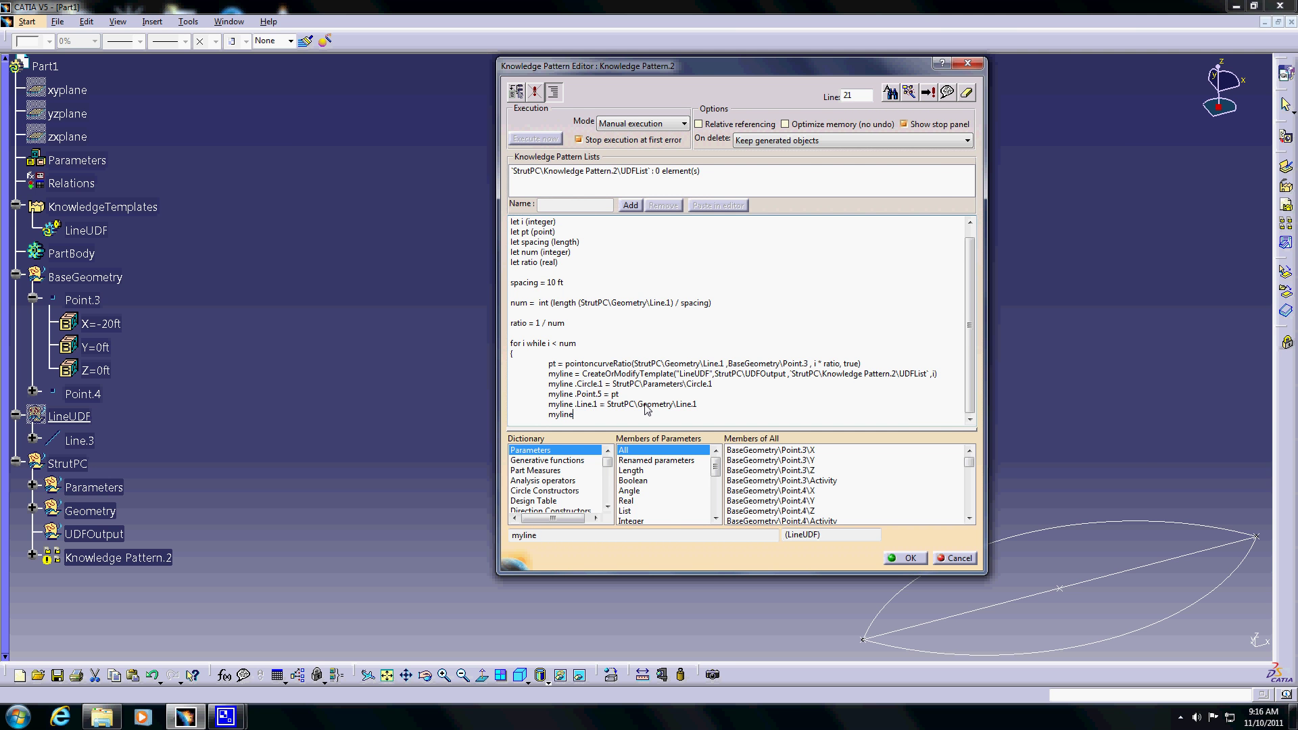
# Check the name of the plane attribute of myline in the language browser, moving the editor clear of it, and close the browser.
pyautogui.click(909, 92)
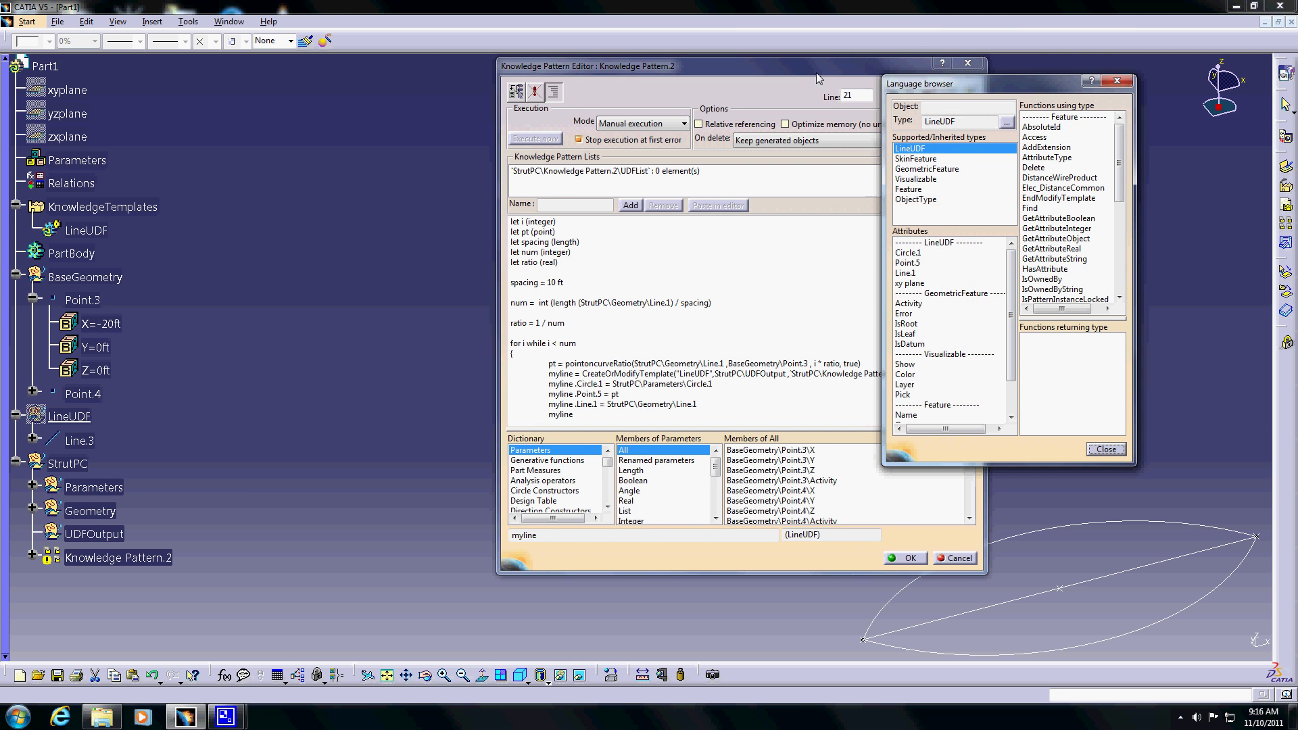
pyautogui.moveTo(814, 70); pyautogui.dragTo(741, 65)
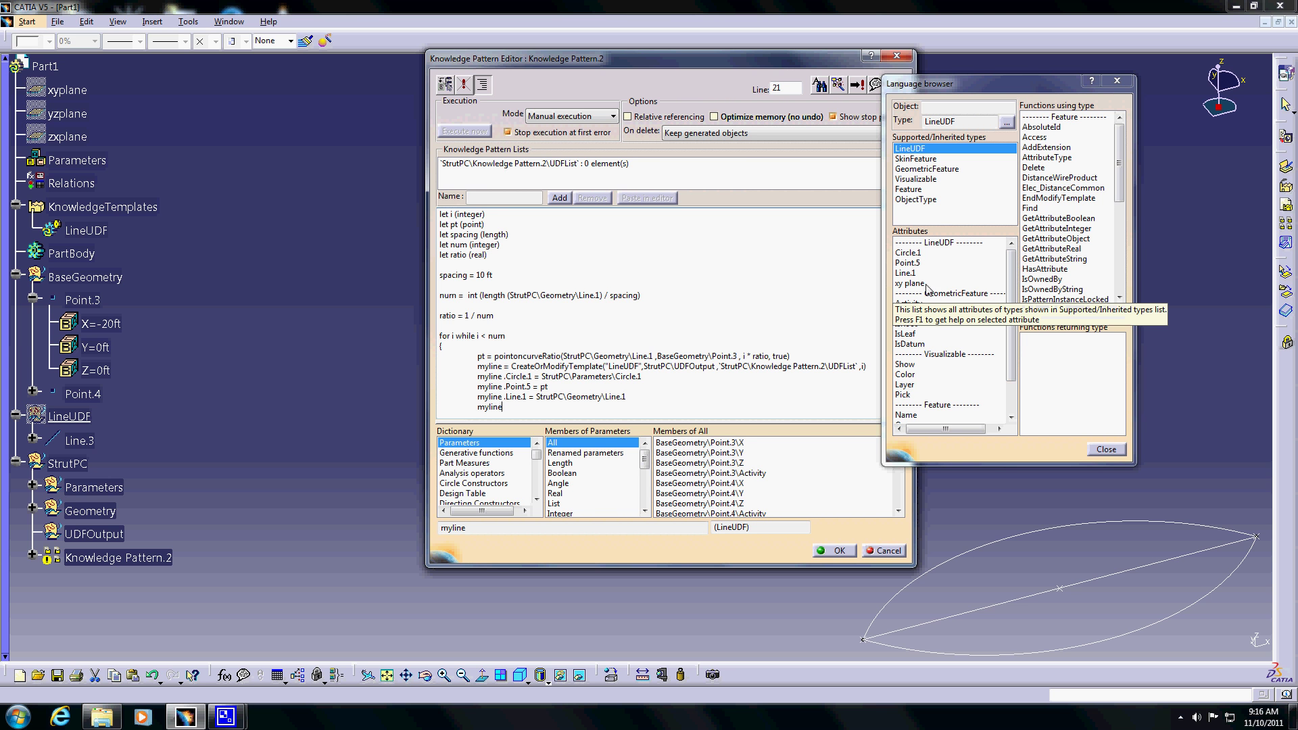
pyautogui.click(494, 236)
pyautogui.click(493, 407)
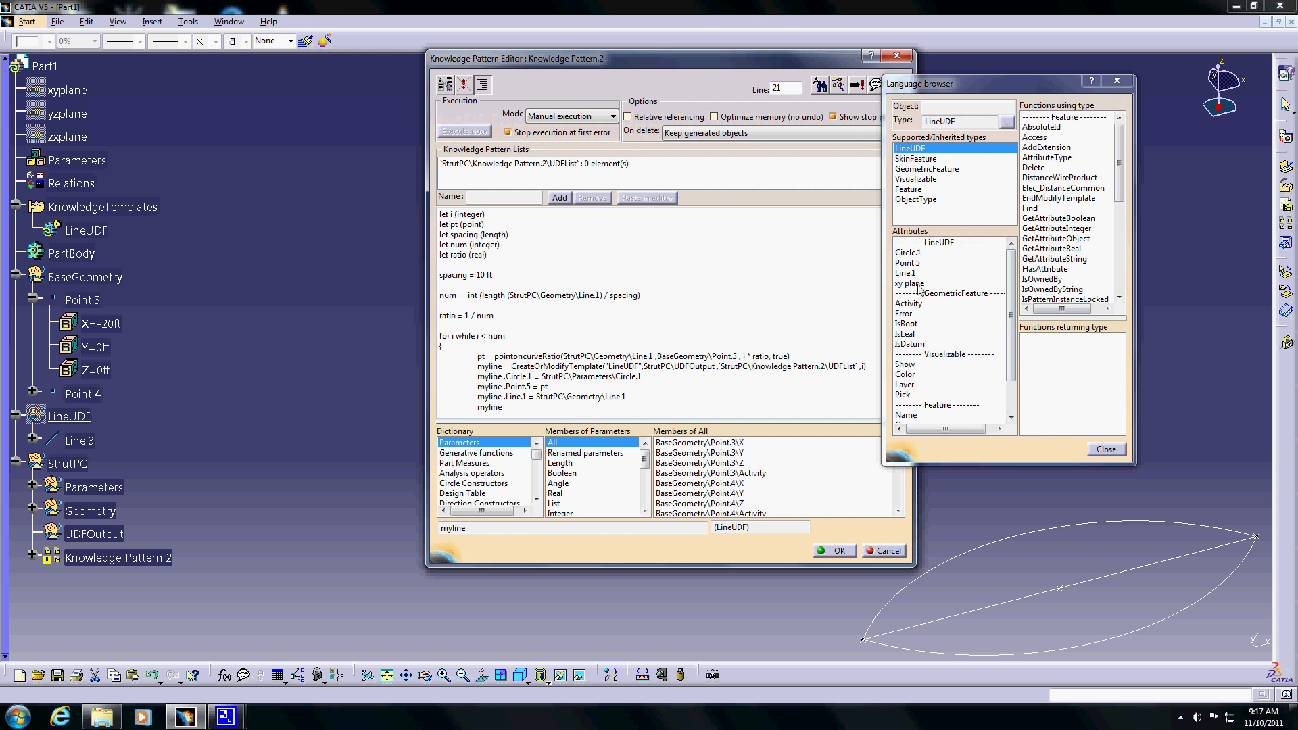
pyautogui.click(1115, 447)
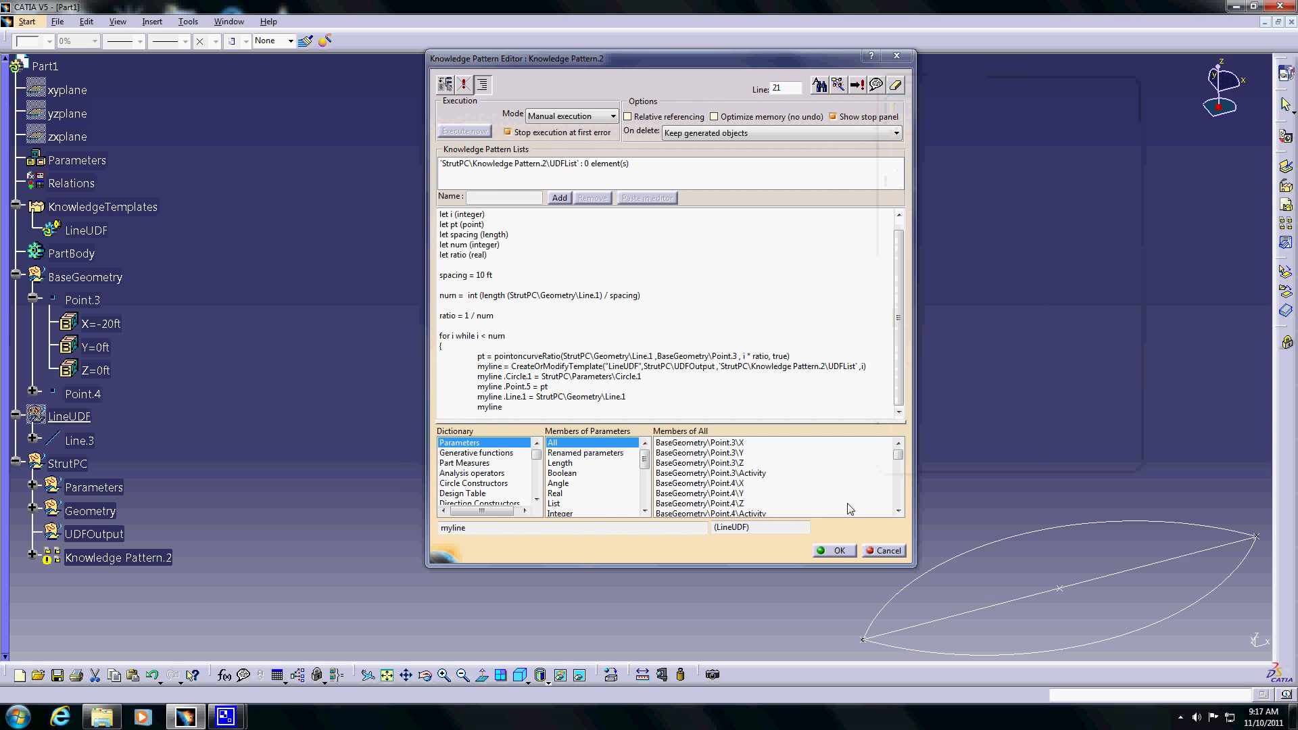
# Close the Knowledge Pattern.2 editor with its unfinished script, recenter the geometry, and switch to the Generative Shape Design workbench.
pyautogui.click(854, 550)
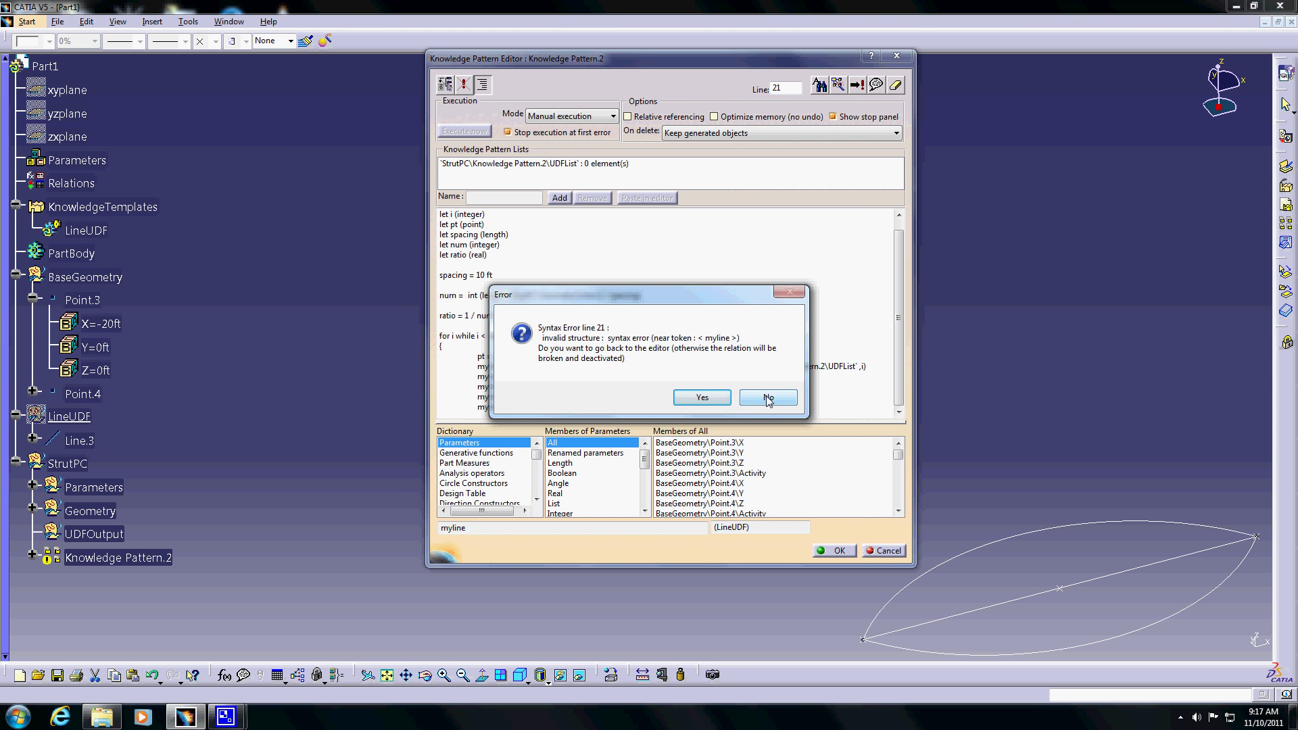
pyautogui.click(769, 398)
pyautogui.moveTo(1057, 576); pyautogui.dragTo(650, 298, button='middle')
pyautogui.doubleClick(683, 298)
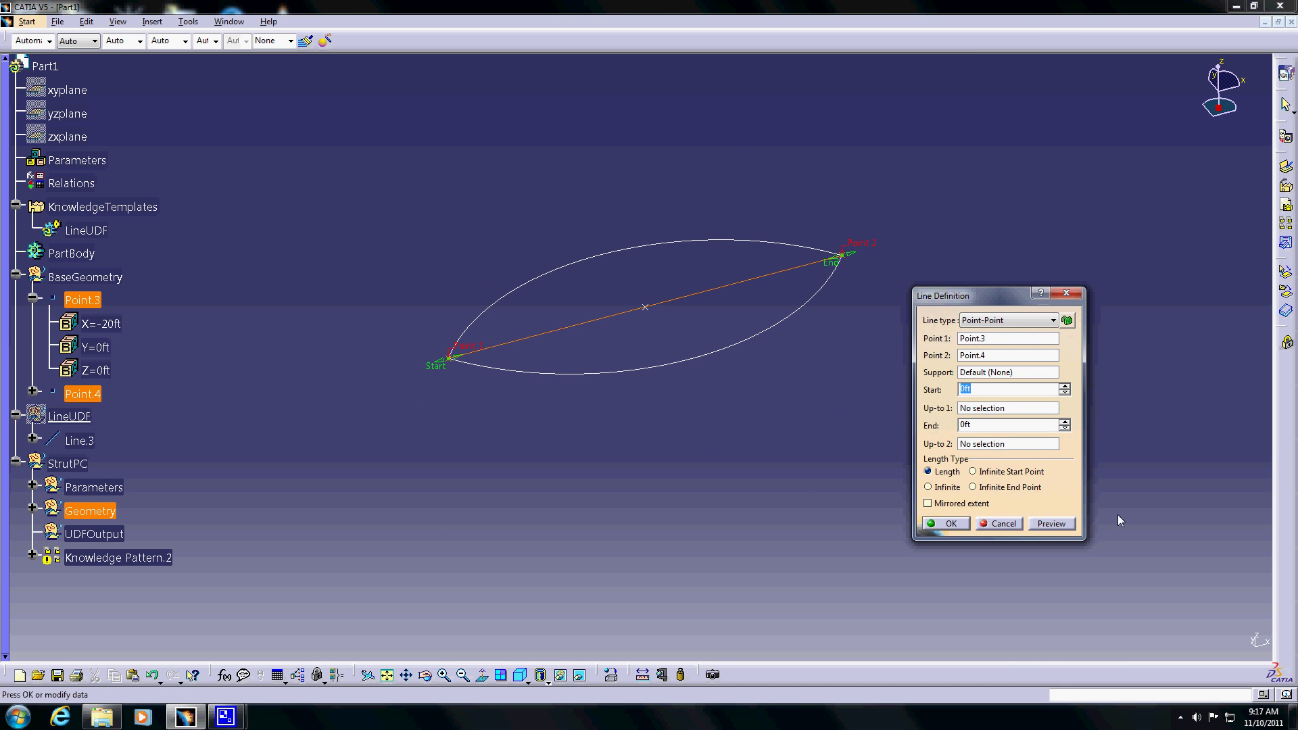
pyautogui.click(999, 524)
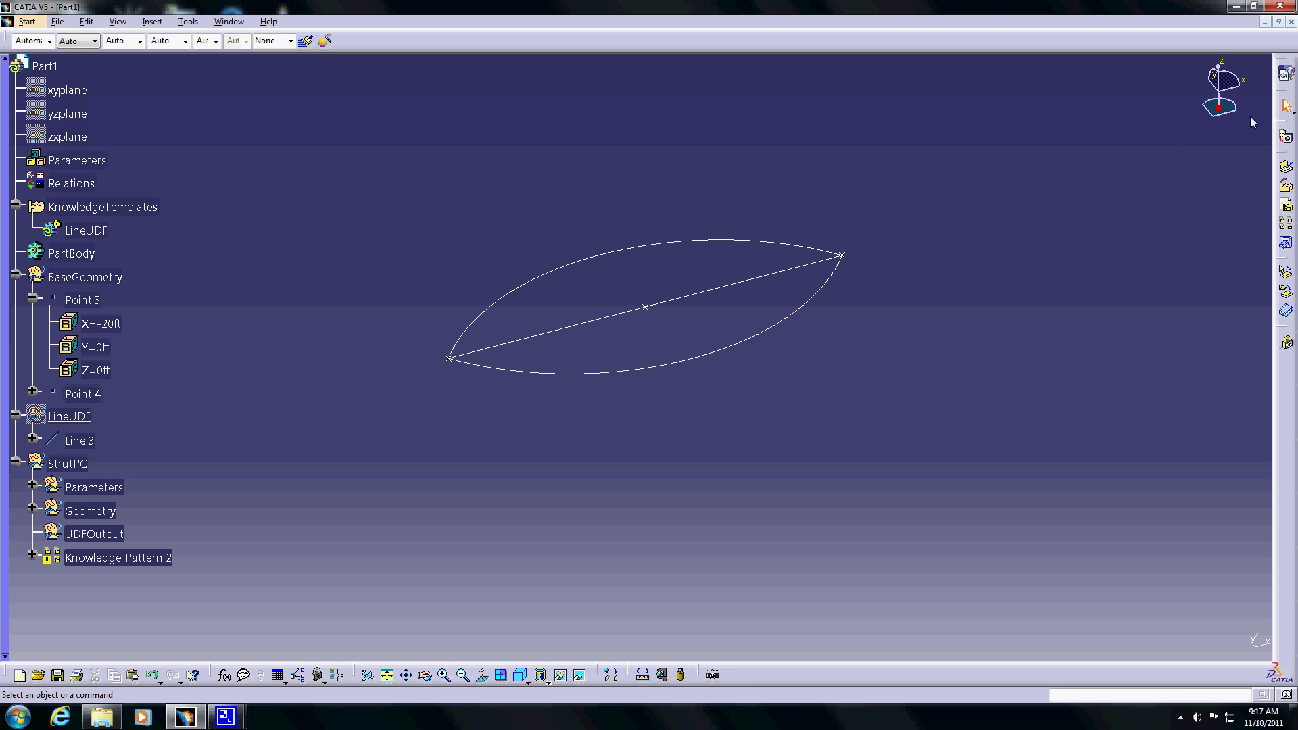
pyautogui.click(1286, 72)
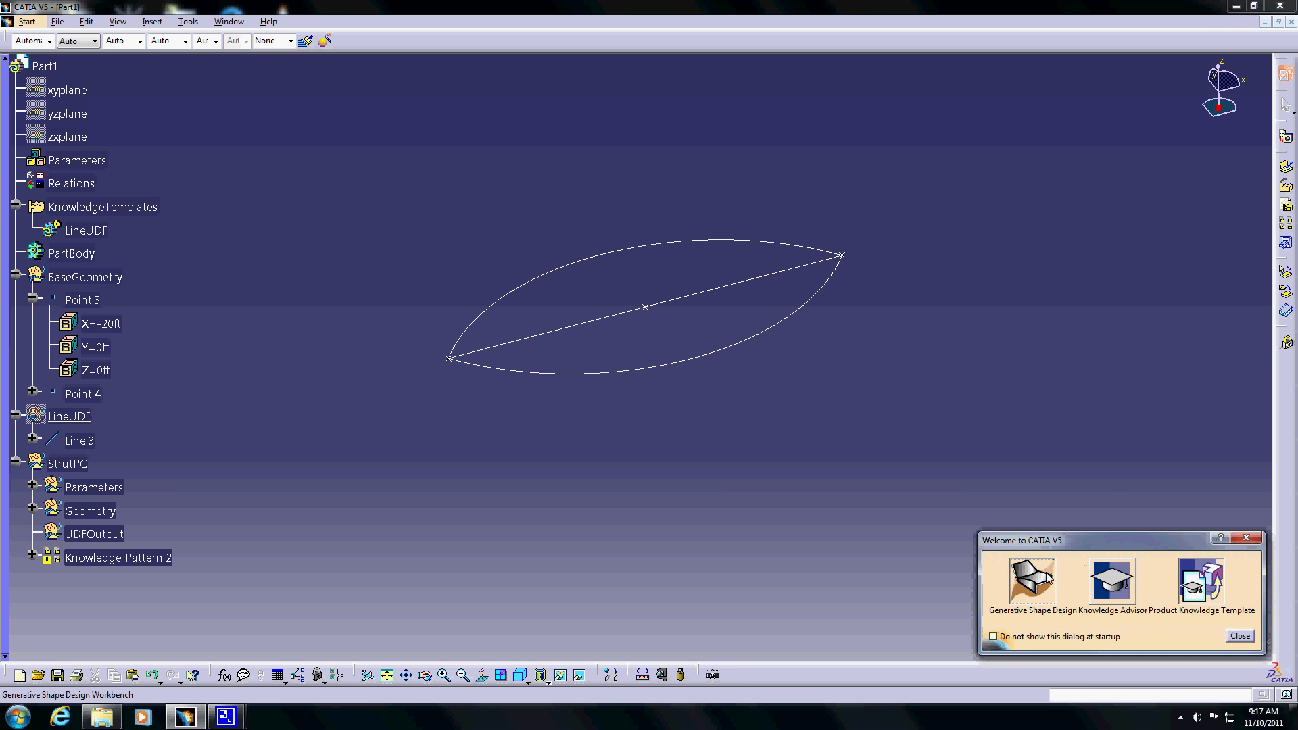
pyautogui.click(1032, 580)
# Check the feature properties of the xyplane plane and close them.
pyautogui.click(75, 92)
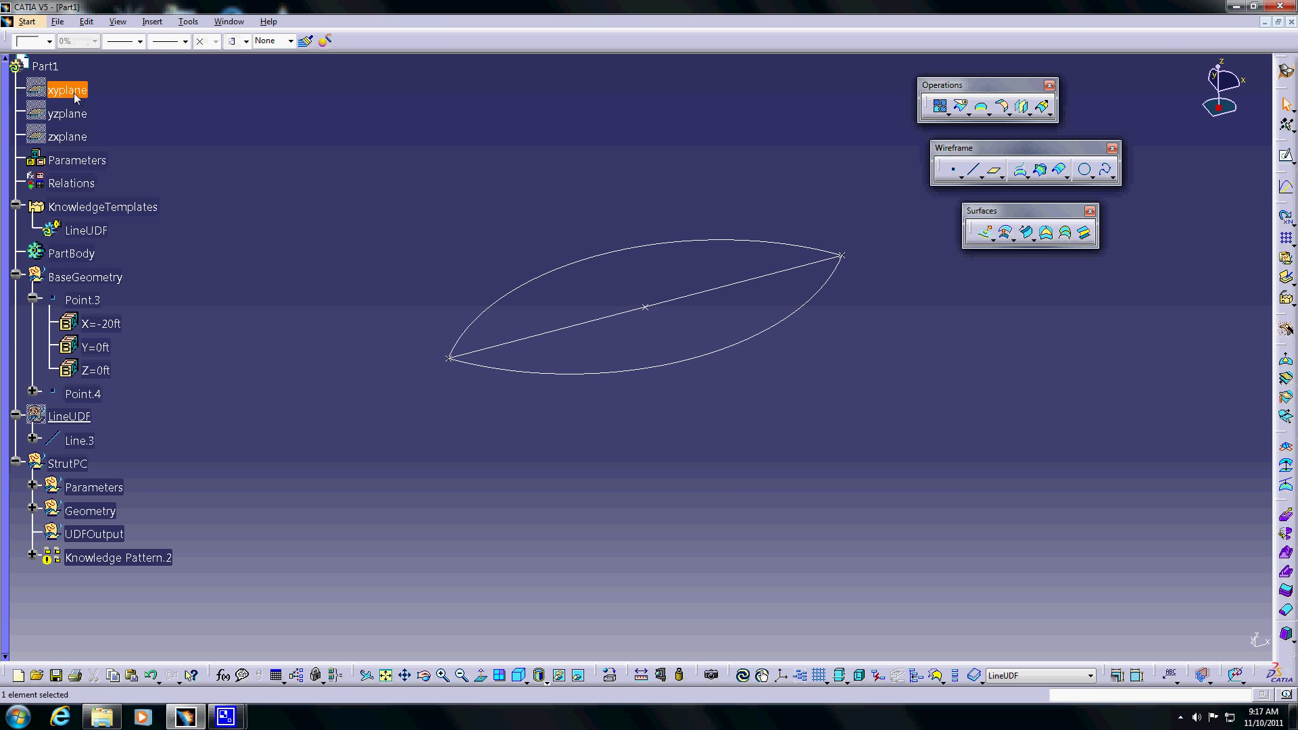
pyautogui.hotkey('alt', 'Return')
pyautogui.click(1037, 236)
# Try to update the LineUDF user feature's components and regenerate its standard-inputs type LineUDF to pick up the renamed plane.
pyautogui.doubleClick(87, 230)
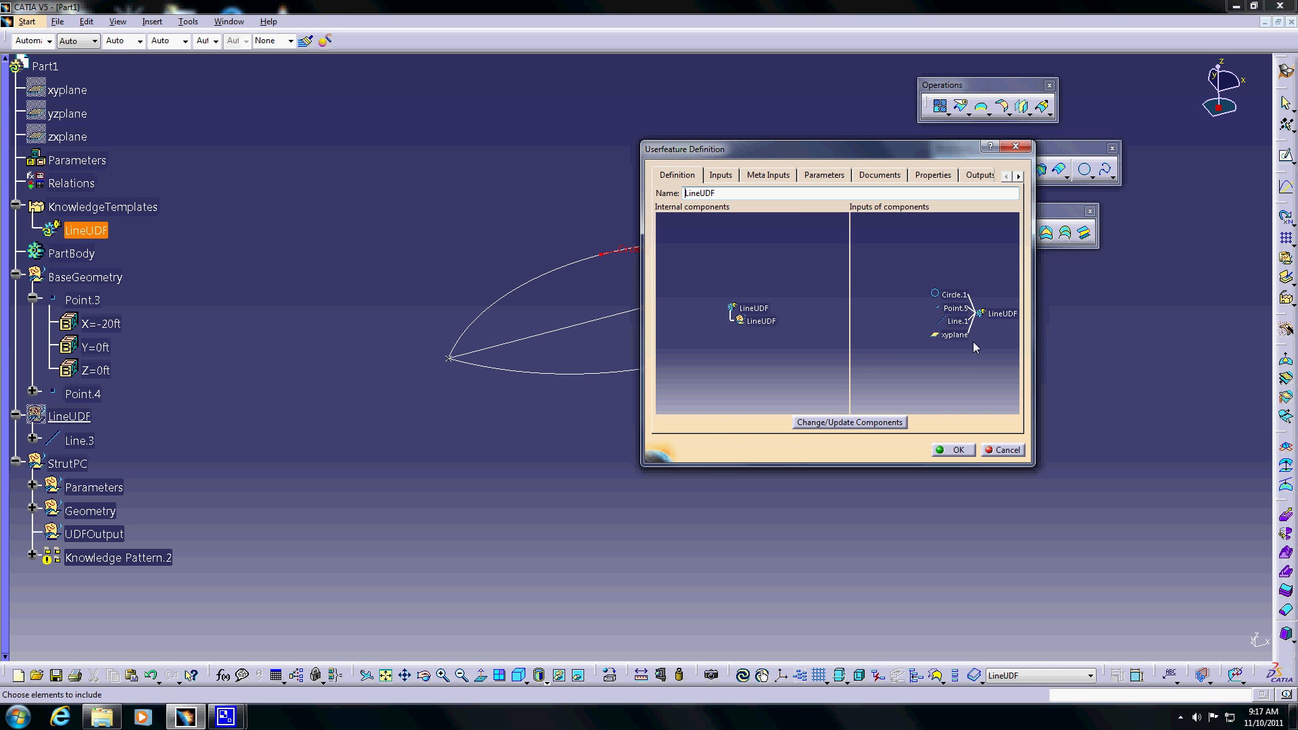
pyautogui.click(850, 423)
pyautogui.click(706, 406)
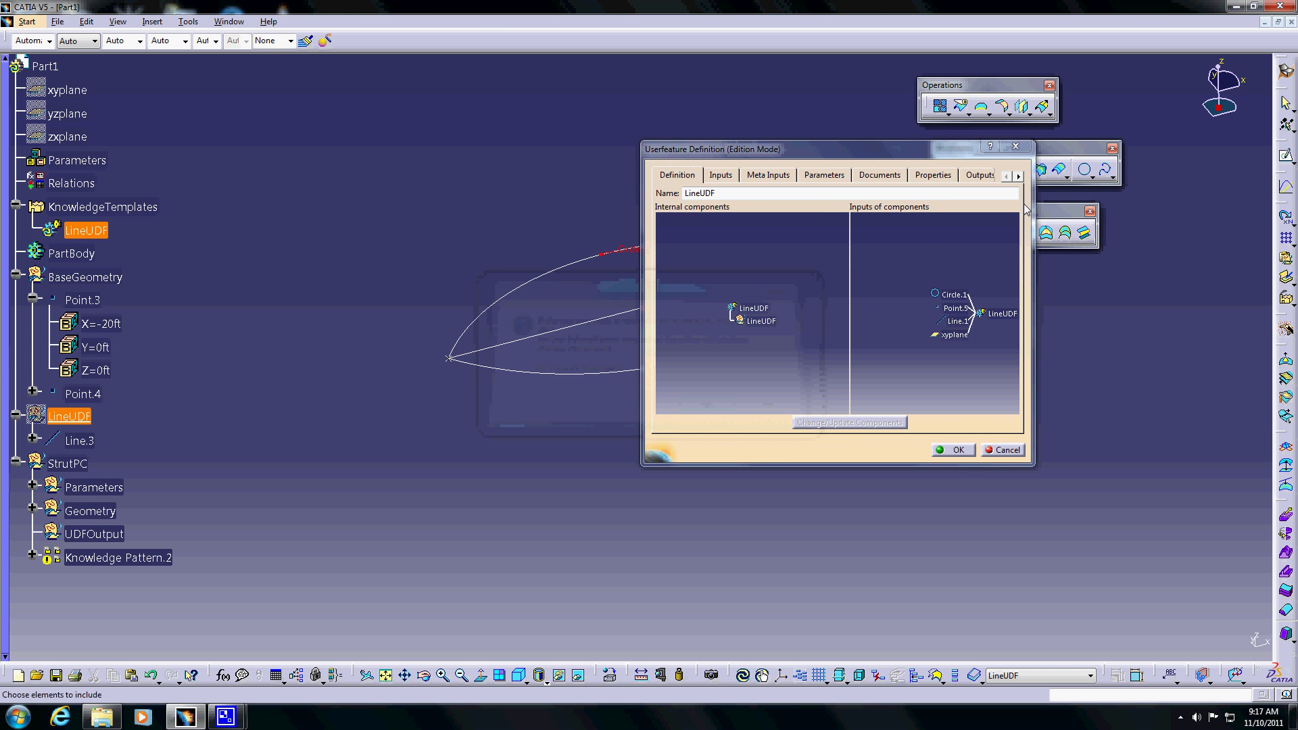
pyautogui.click(1019, 177)
pyautogui.click(967, 176)
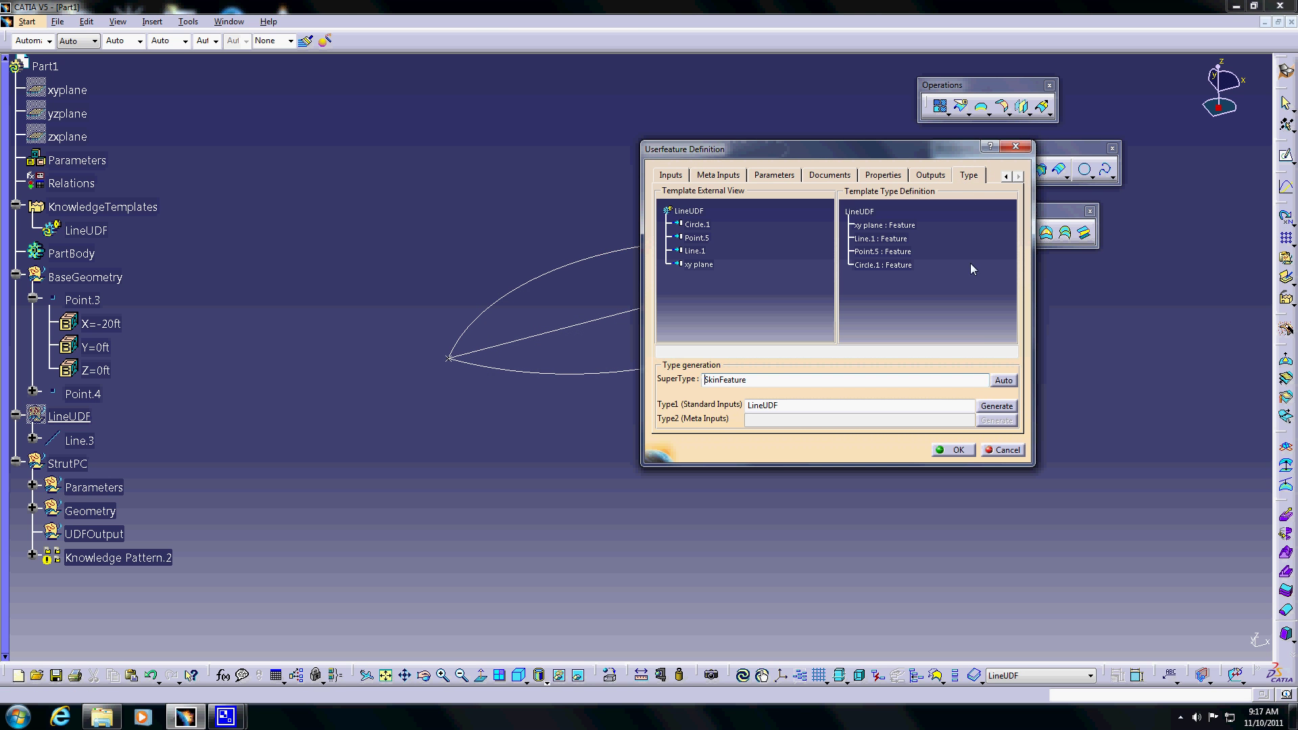
pyautogui.click(1007, 406)
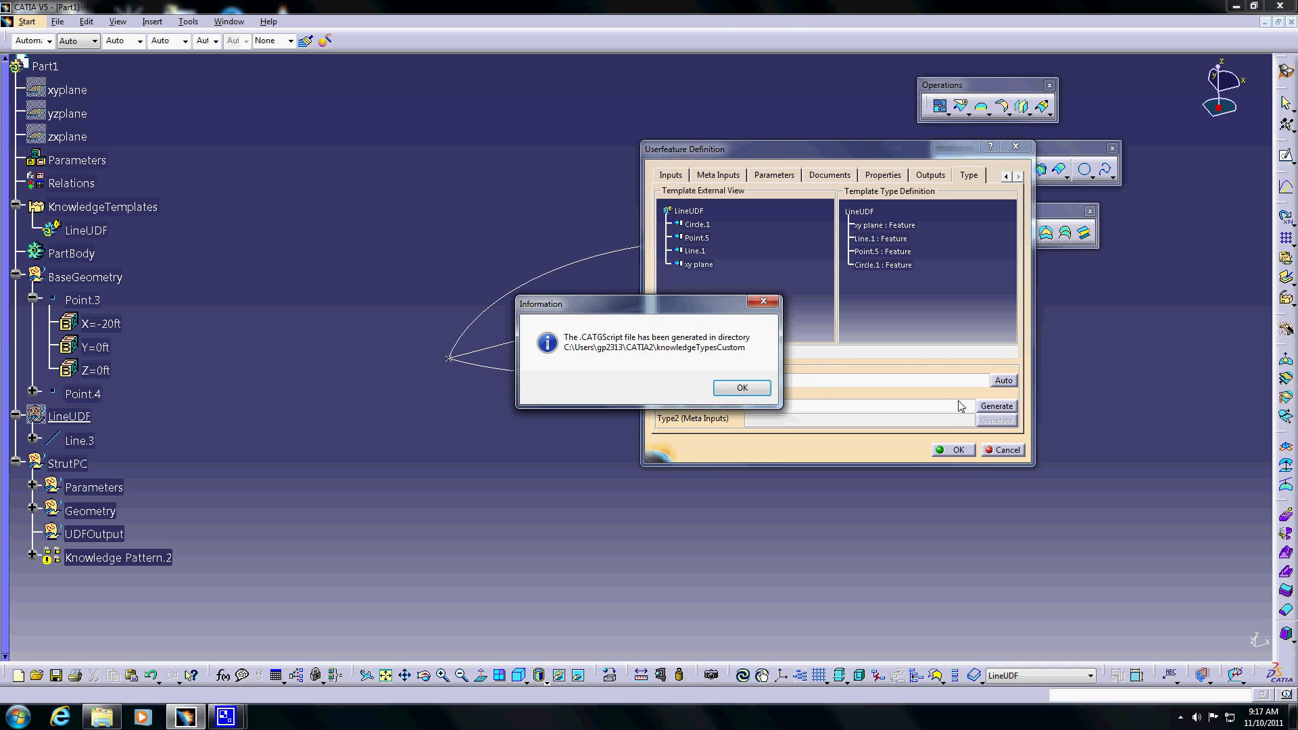
pyautogui.click(767, 389)
pyautogui.click(968, 452)
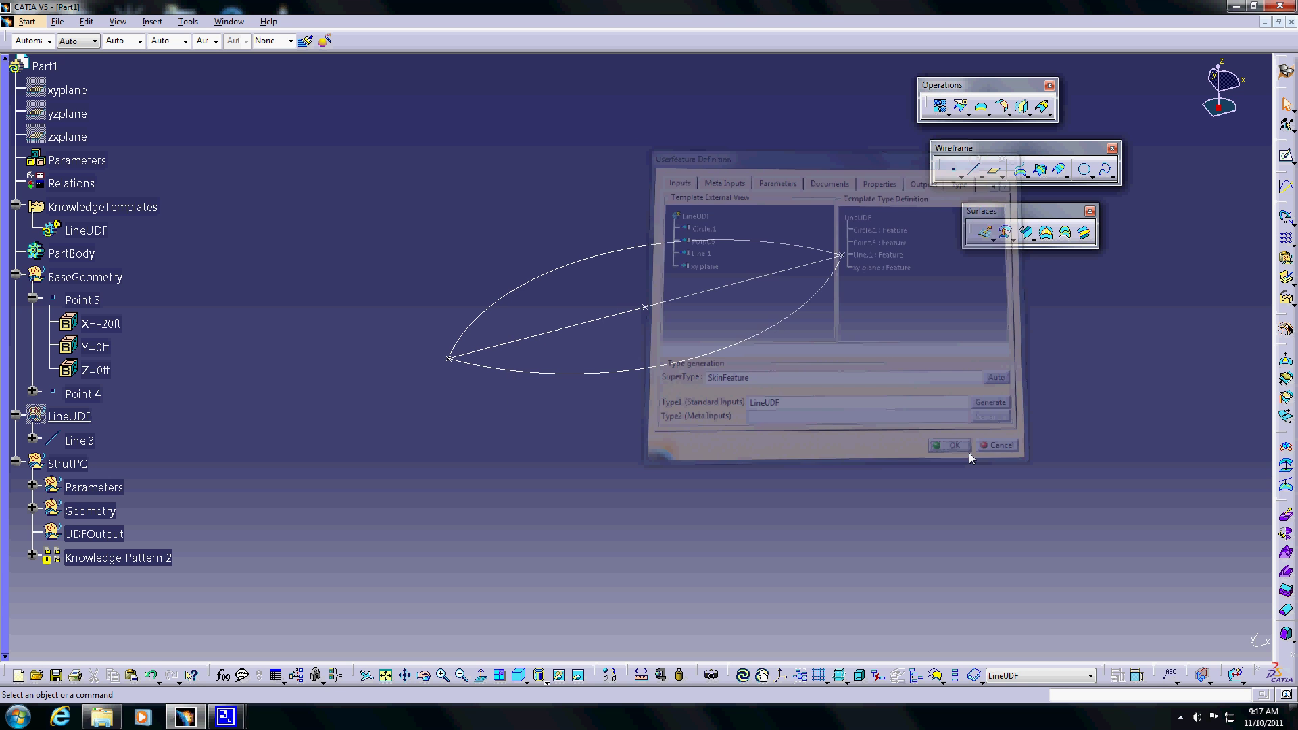
# Reopen Knowledge Pattern.2 and check the attribute names of myline in the language browser, including its plane input.
pyautogui.doubleClick(126, 559)
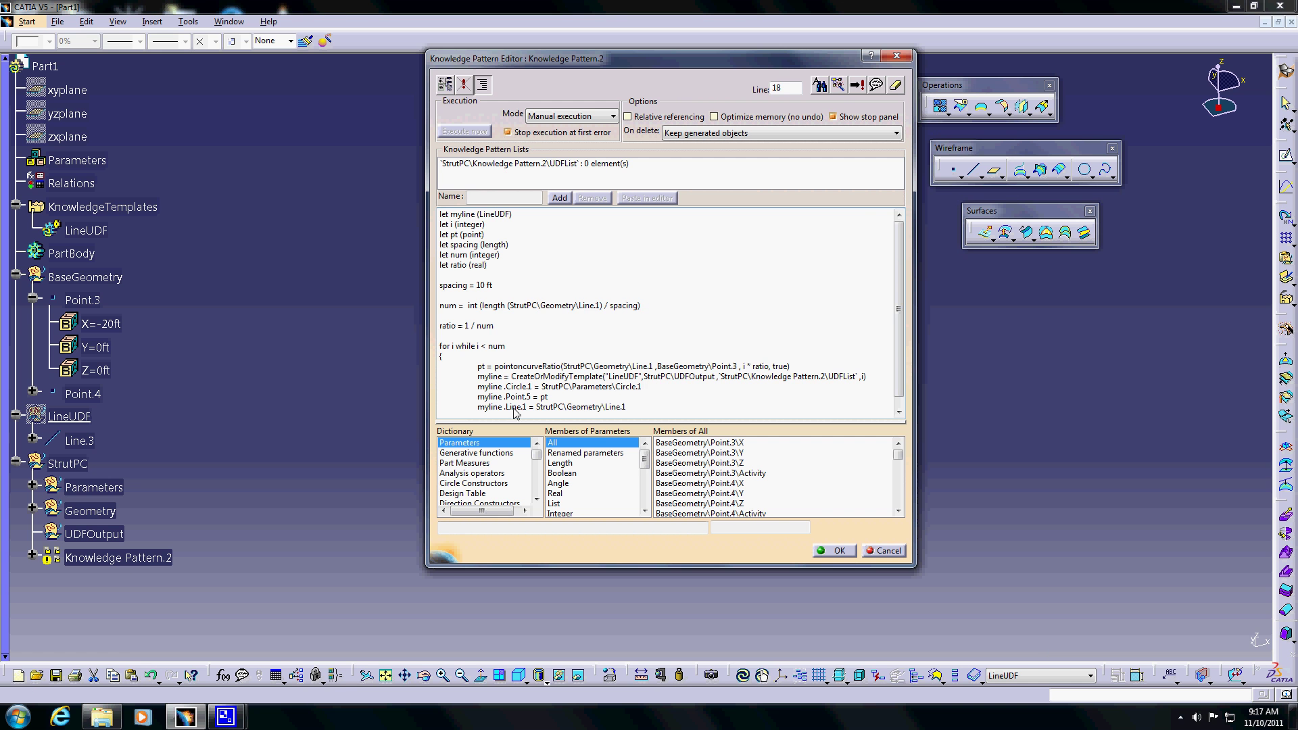
pyautogui.scroll(-1, 580, 395)
pyautogui.click(497, 407)
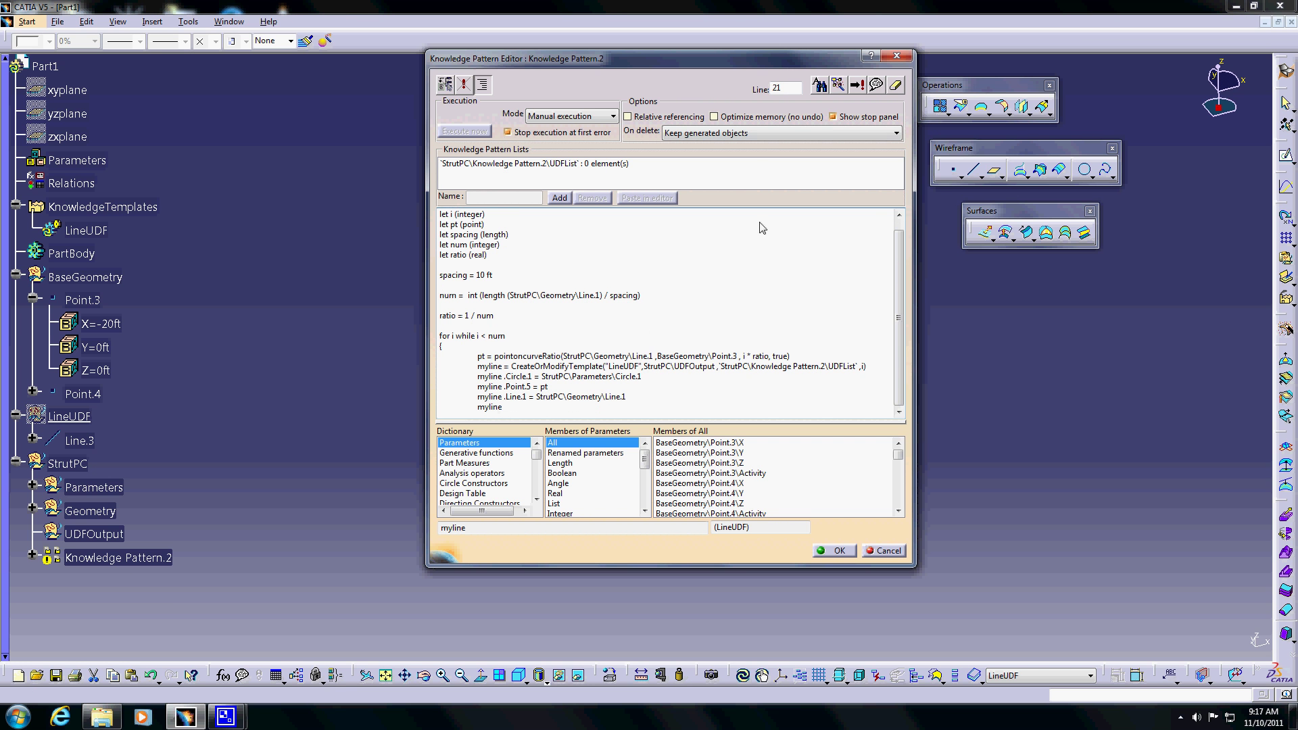
pyautogui.click(840, 88)
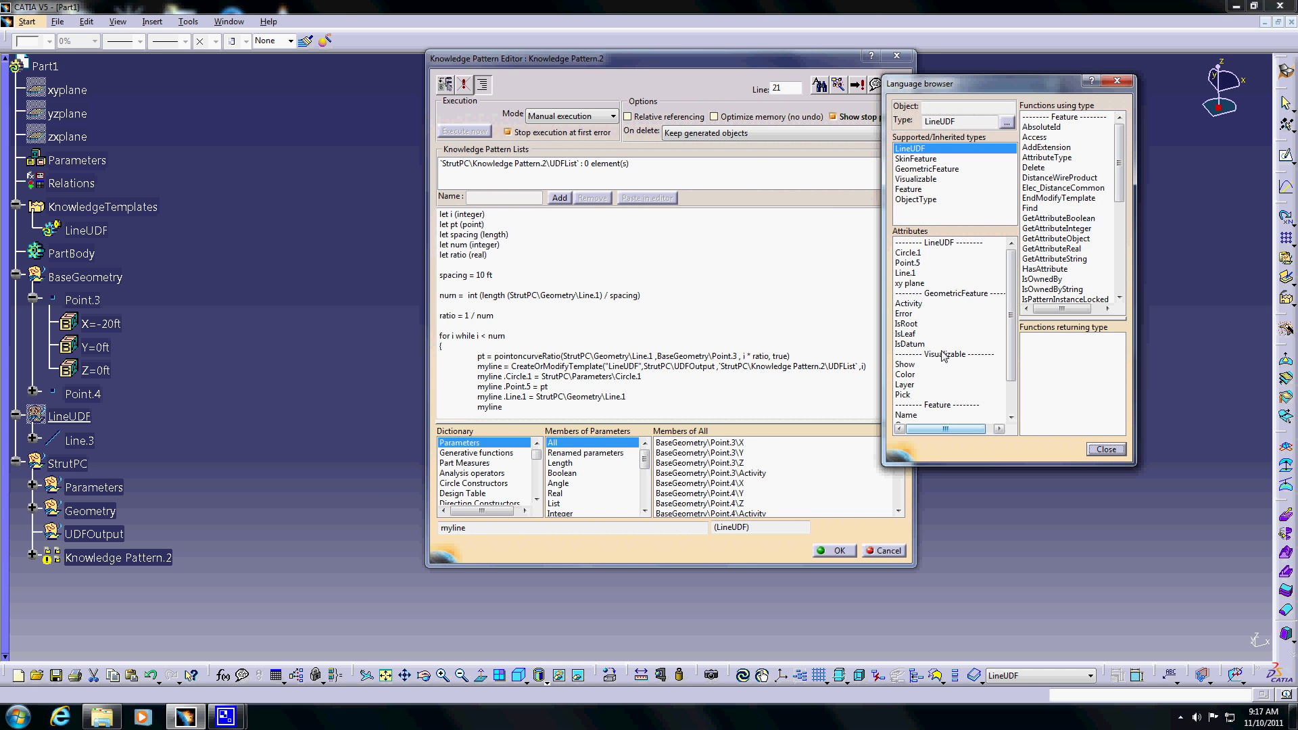
pyautogui.click(913, 283)
pyautogui.click(908, 273)
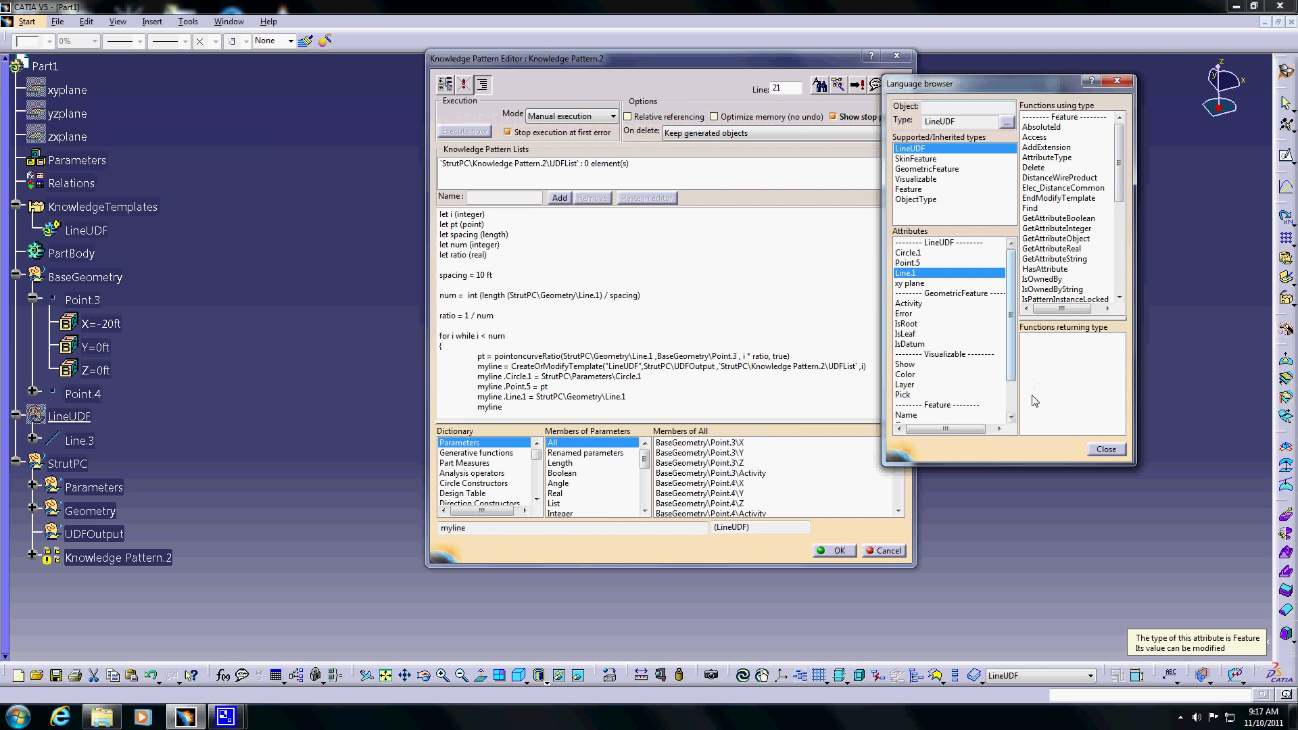
pyautogui.click(1106, 449)
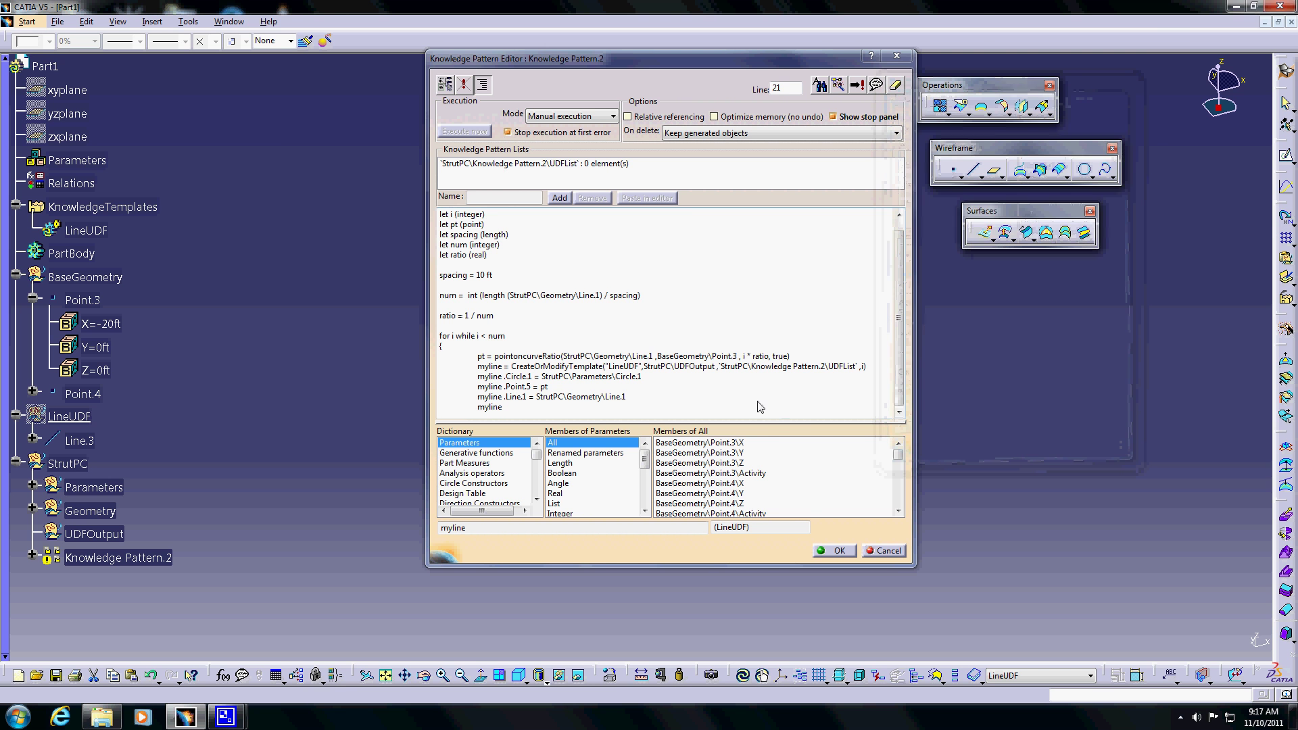
# Delete the old LineUDF user feature from KnowledgeTemplates and show the hidden LineUDF geometrical set.
pyautogui.click(223, 629)
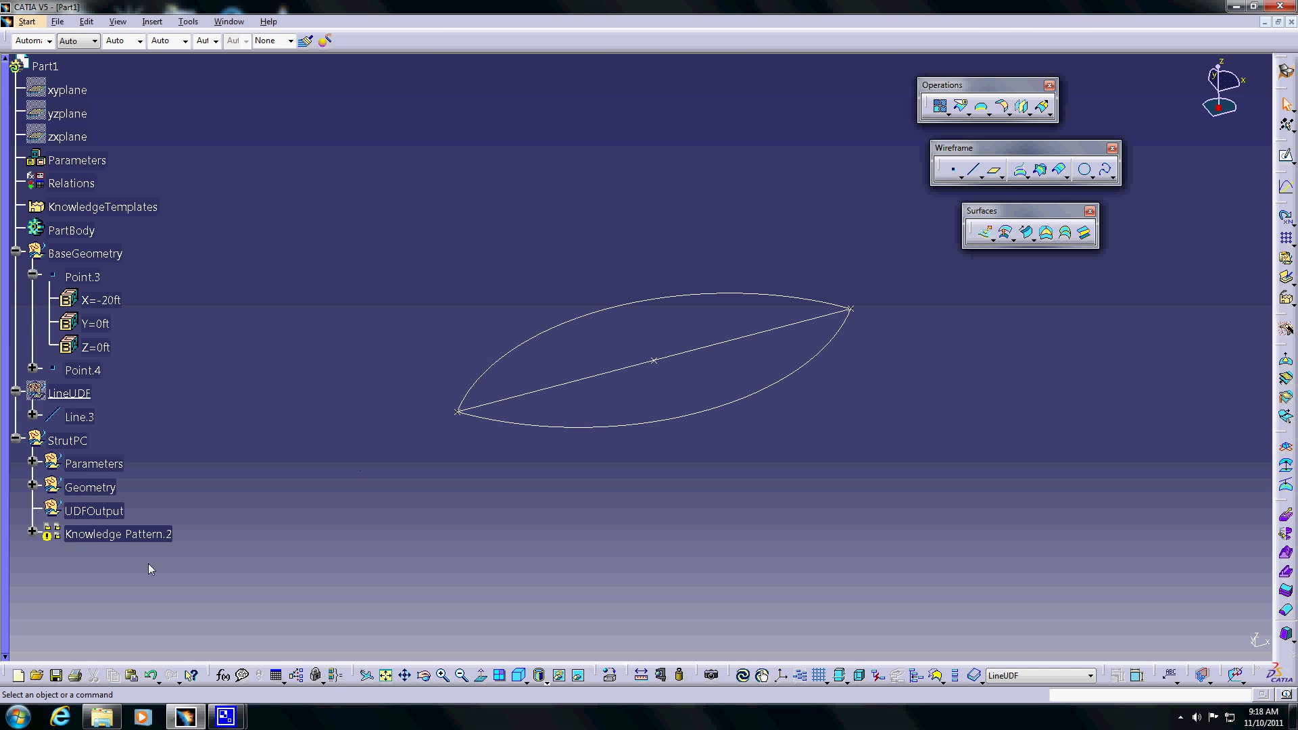
pyautogui.rightClick(71, 393)
pyautogui.click(127, 387)
pyautogui.rightClick(89, 391)
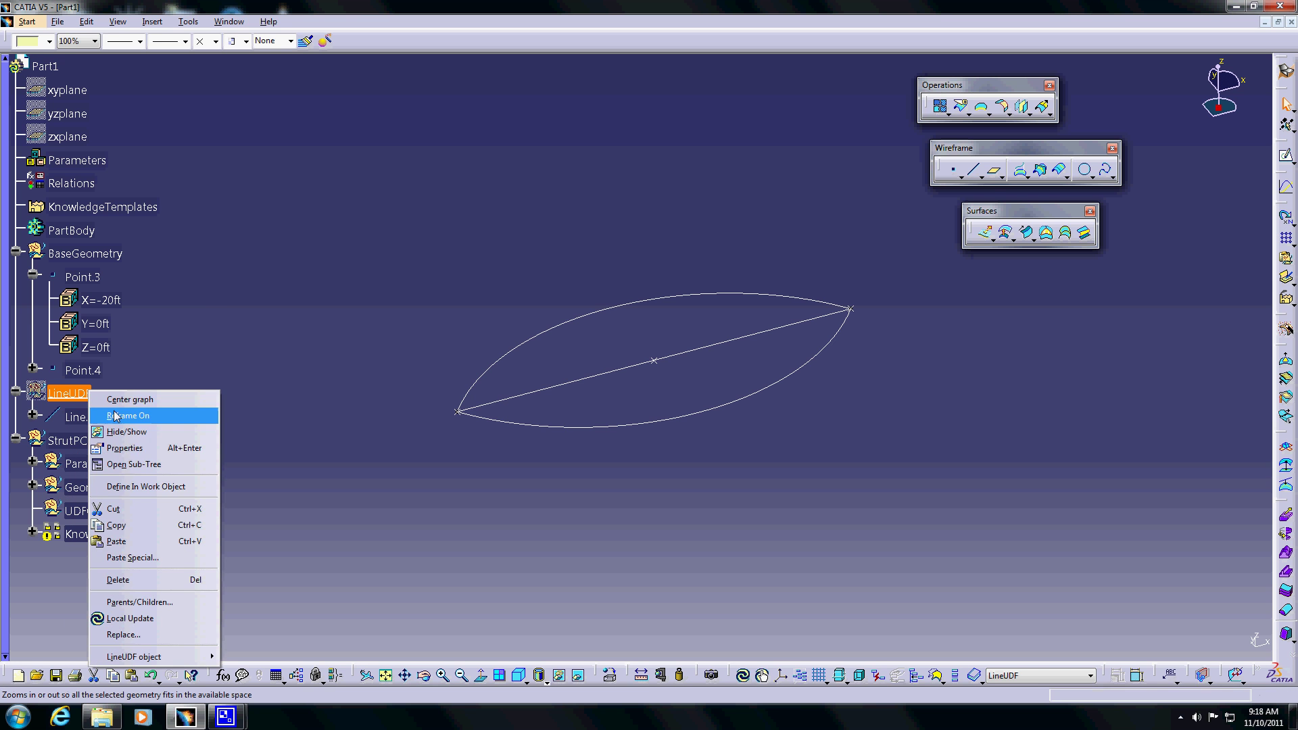
pyautogui.click(129, 432)
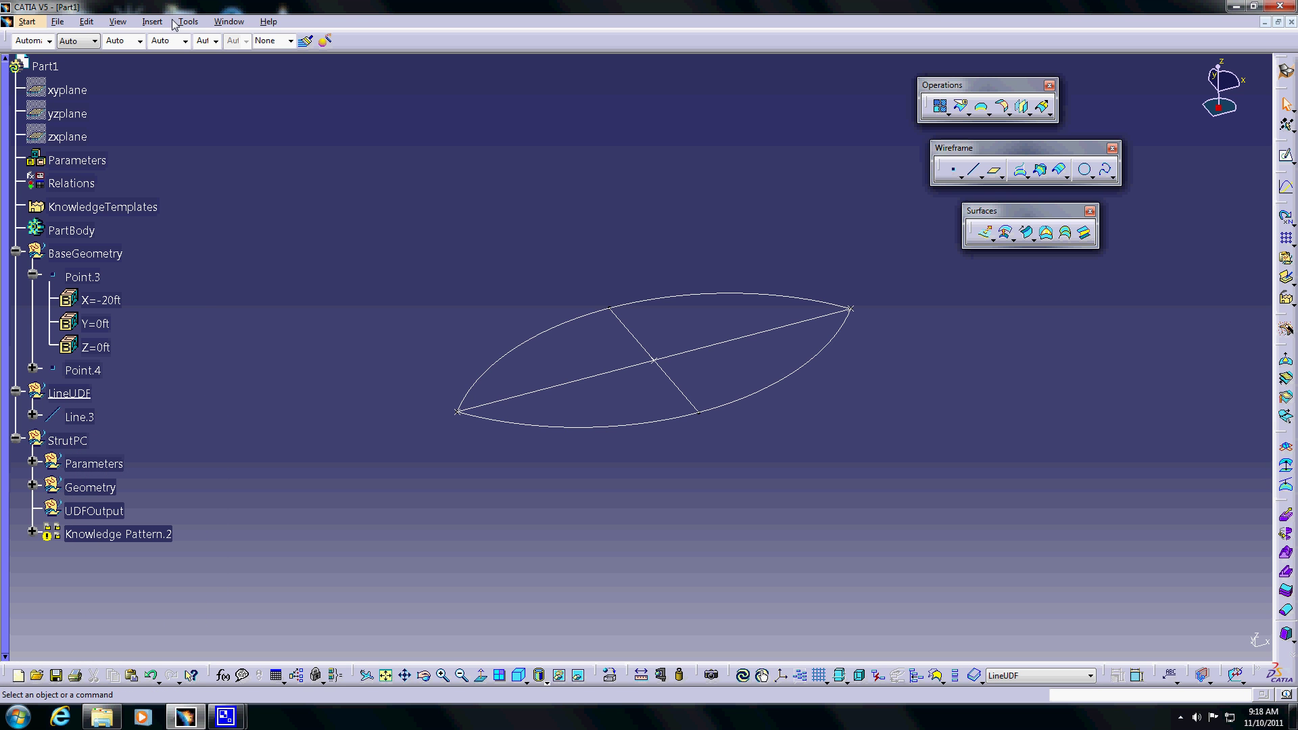
# Create a new user feature from the LineUDF geometrical set and name it LineUDF.
pyautogui.click(70, 393)
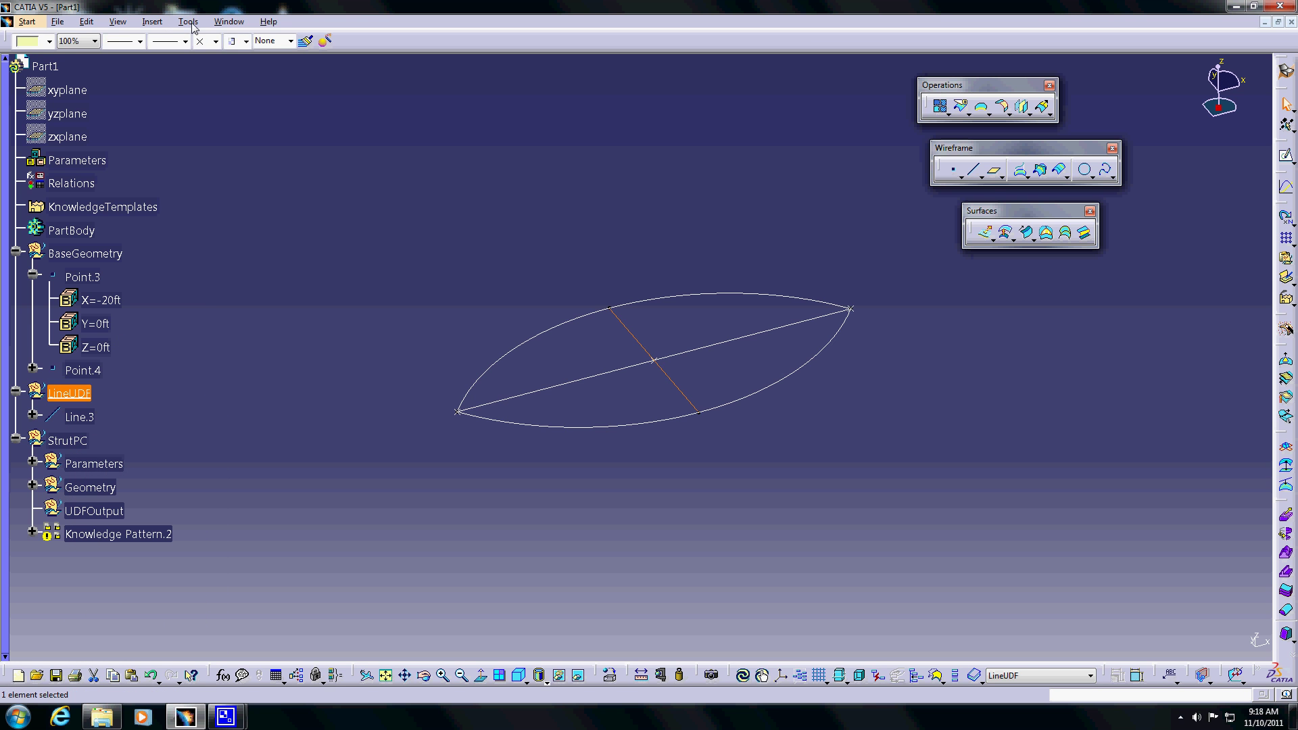
pyautogui.click(156, 21)
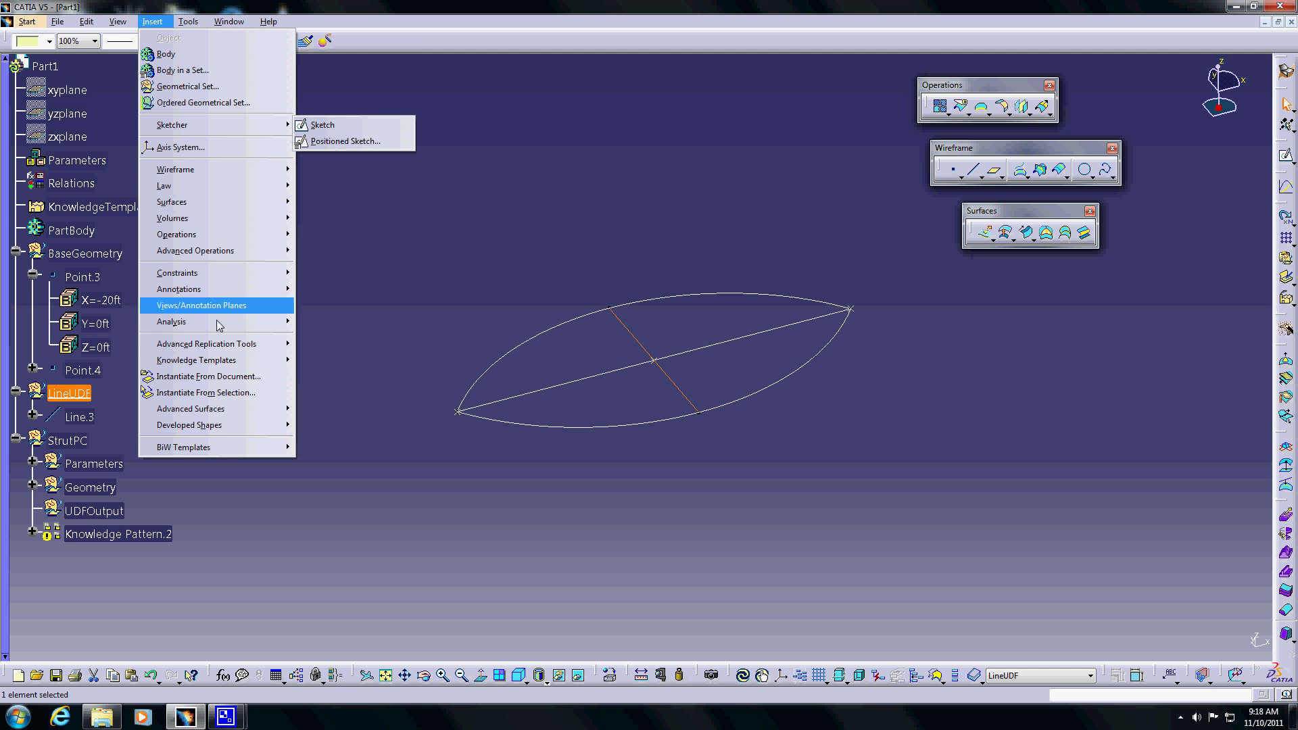
pyautogui.moveTo(227, 363)
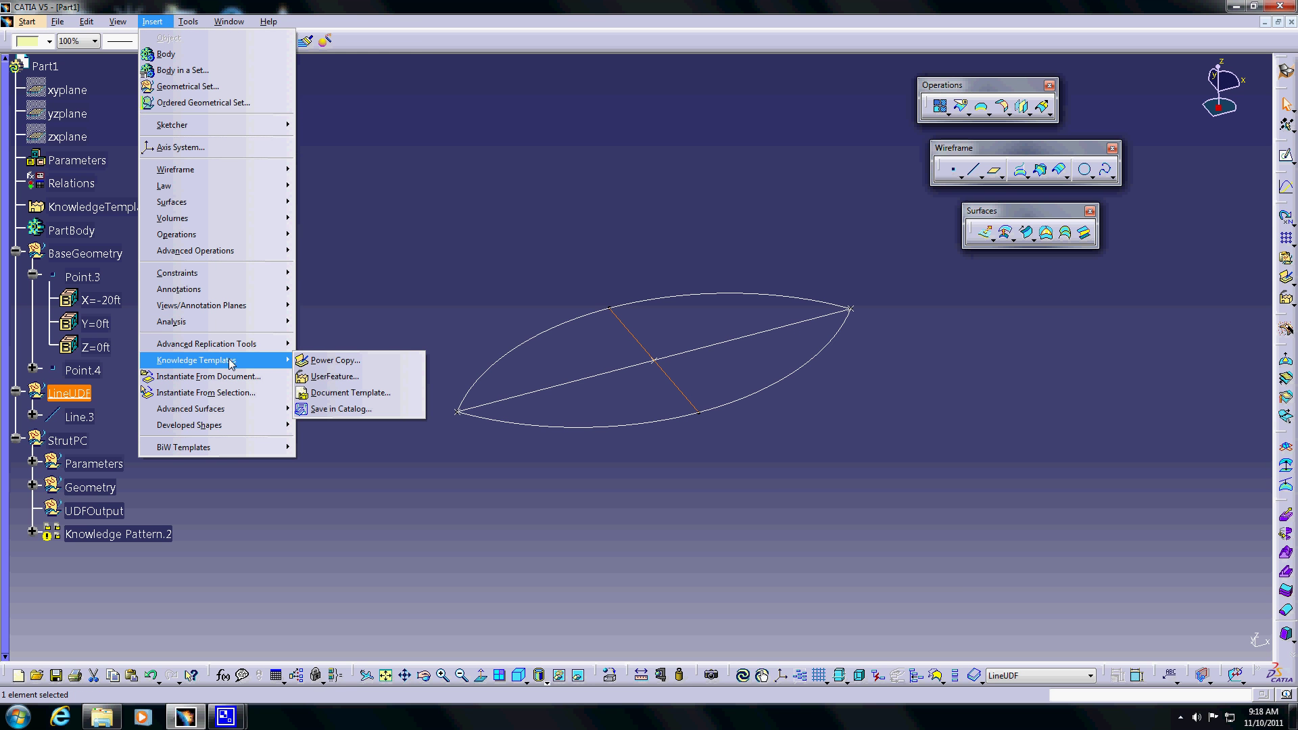
pyautogui.click(378, 377)
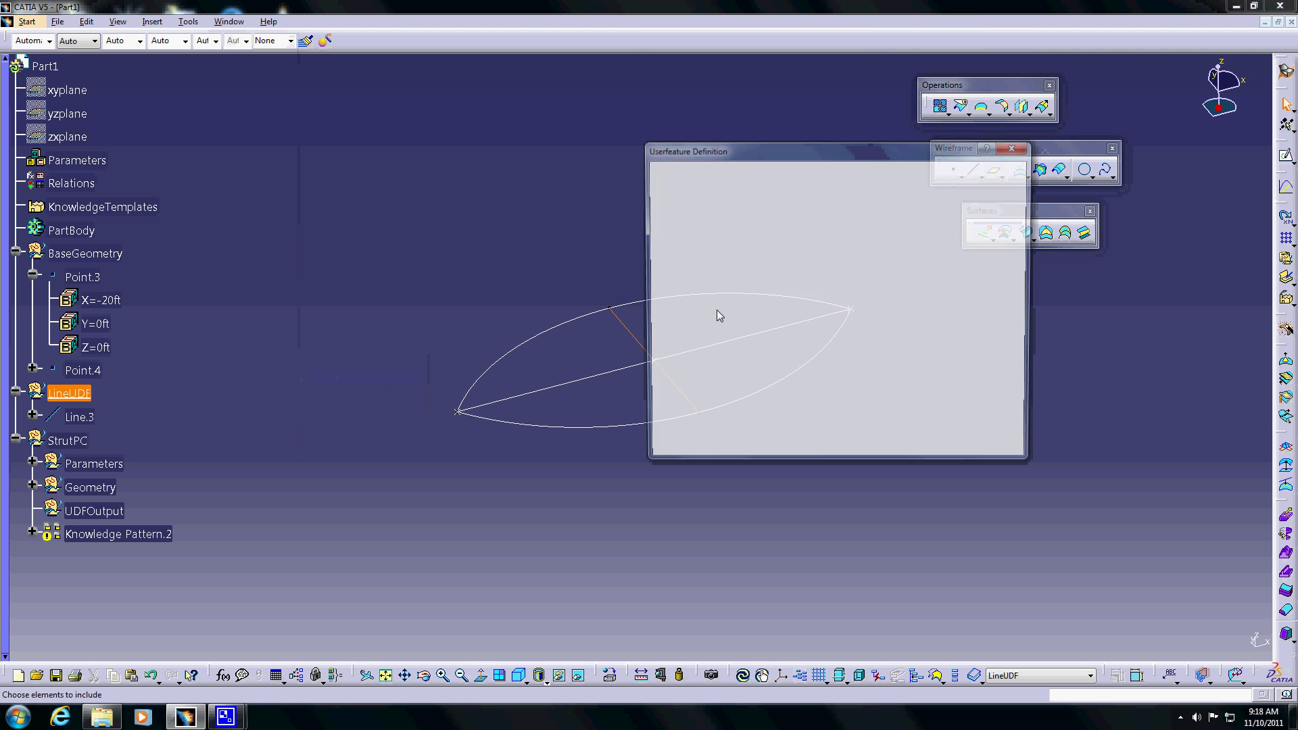
pyautogui.doubleClick(748, 195)
pyautogui.write('MyL')
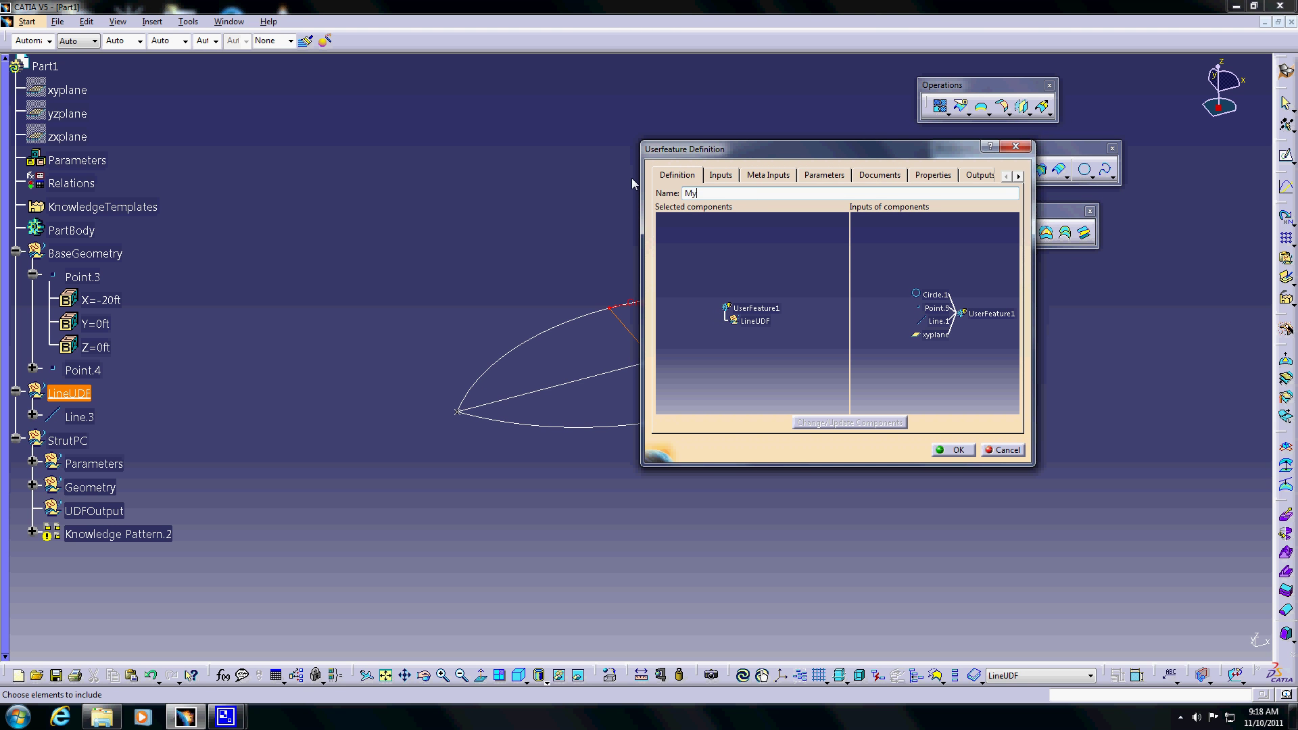
pyautogui.press('BackSpace')
pyautogui.press('BackSpace')
pyautogui.press('BackSpace')
pyautogui.write('LineUDF')
# Set the user feature's supertype automatically, generate its standard-inputs type LineUDF, and accept the definition.
pyautogui.click(1018, 176)
pyautogui.click(971, 177)
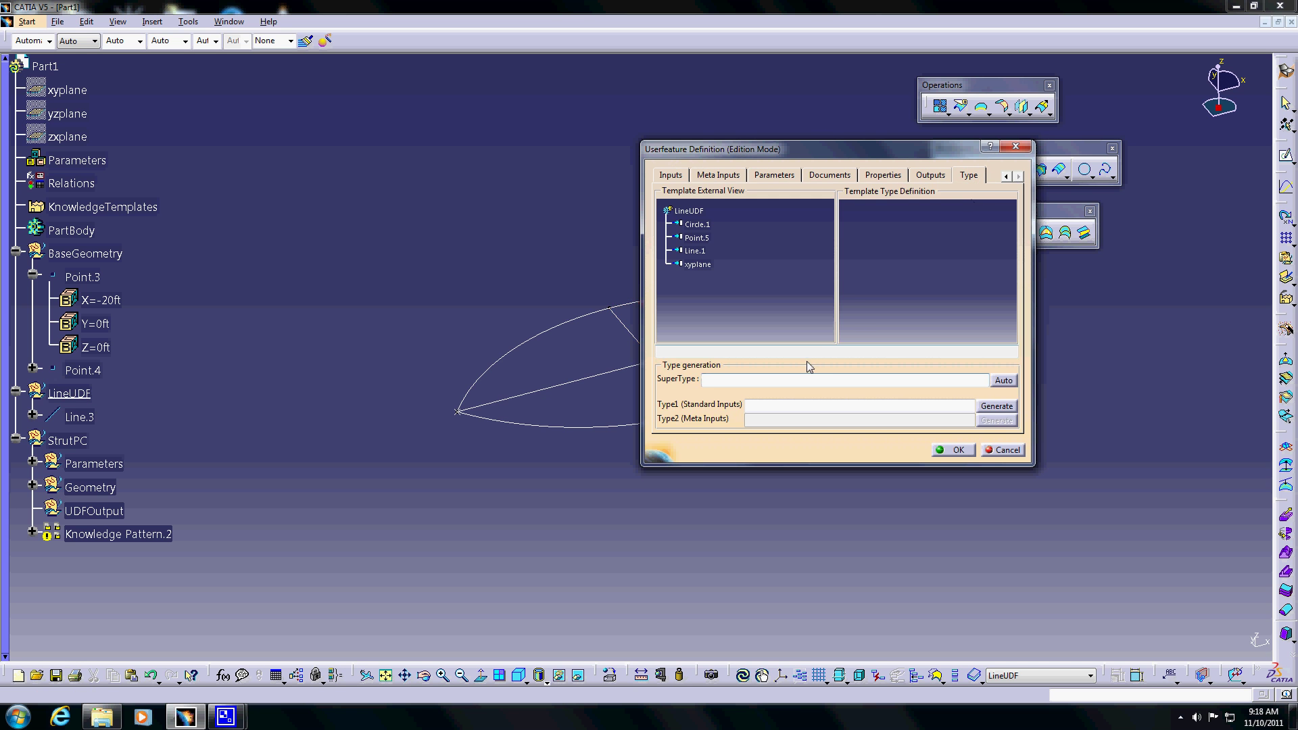
pyautogui.click(1004, 380)
pyautogui.click(875, 407)
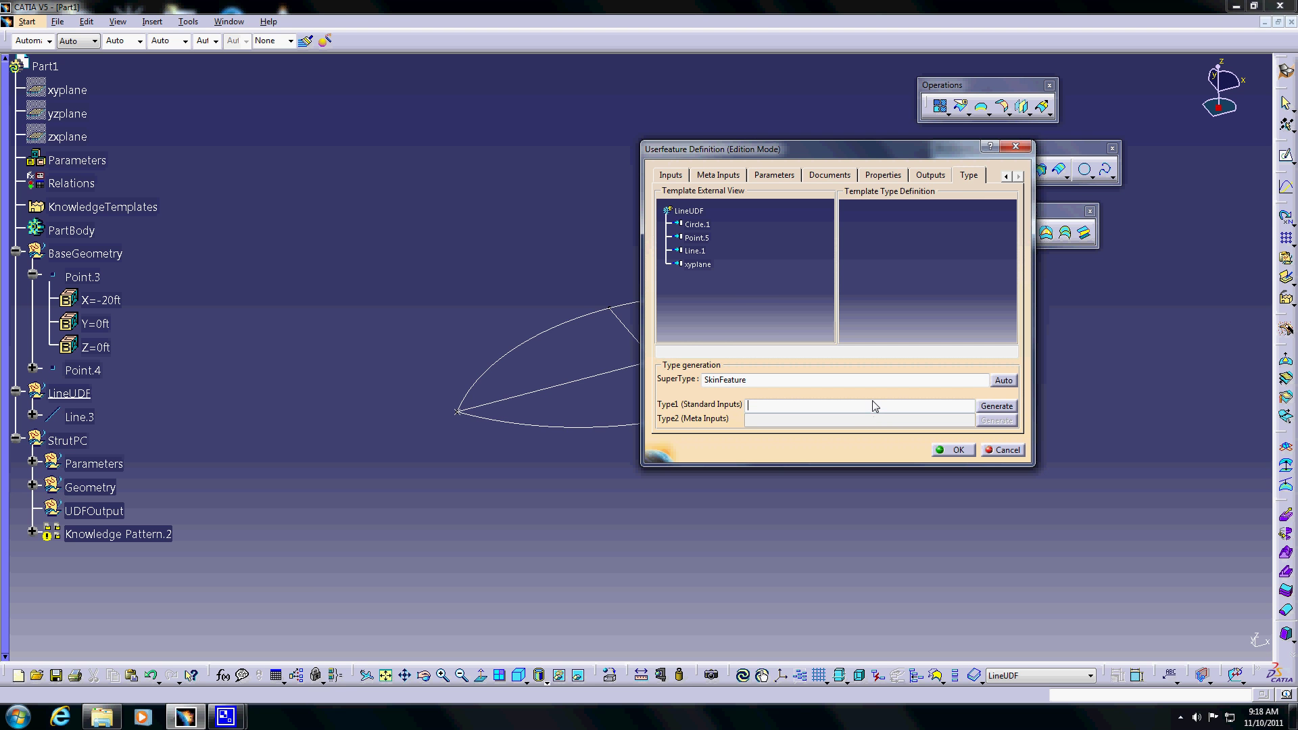
pyautogui.write('LineUDF')
pyautogui.click(996, 406)
pyautogui.click(764, 411)
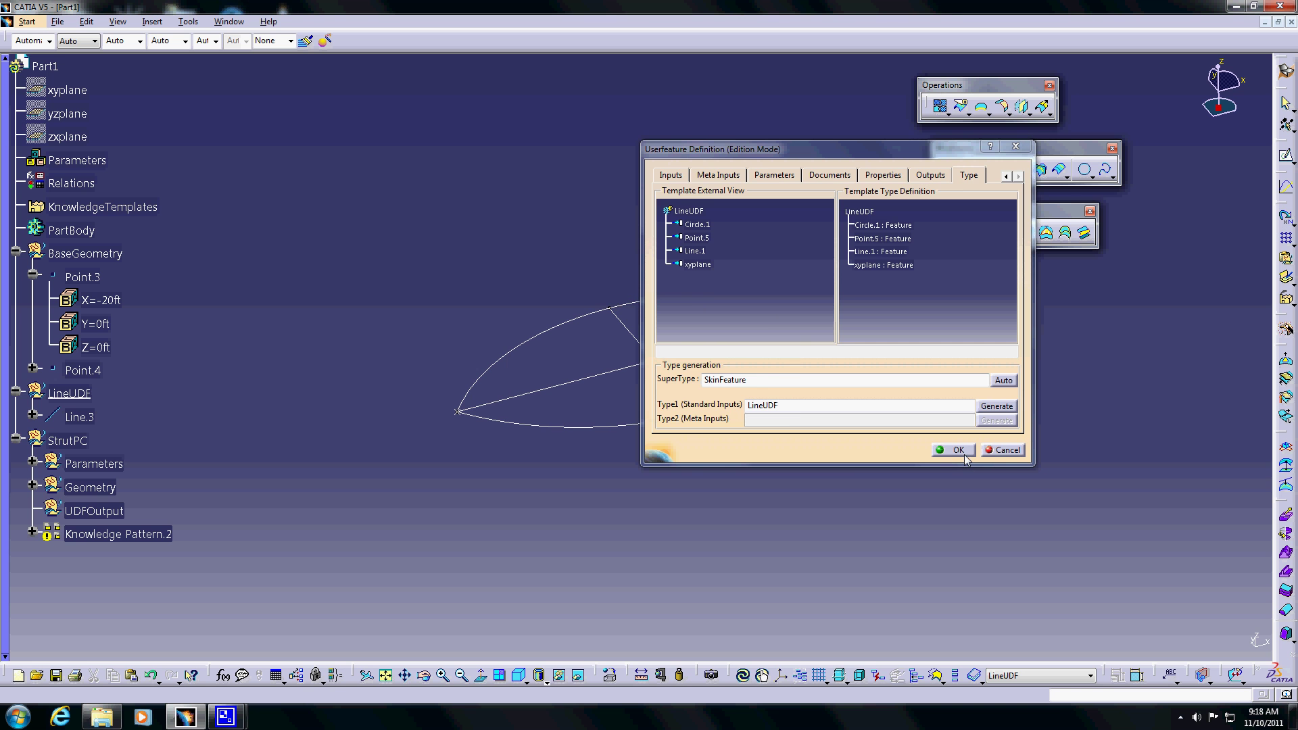
pyautogui.click(960, 450)
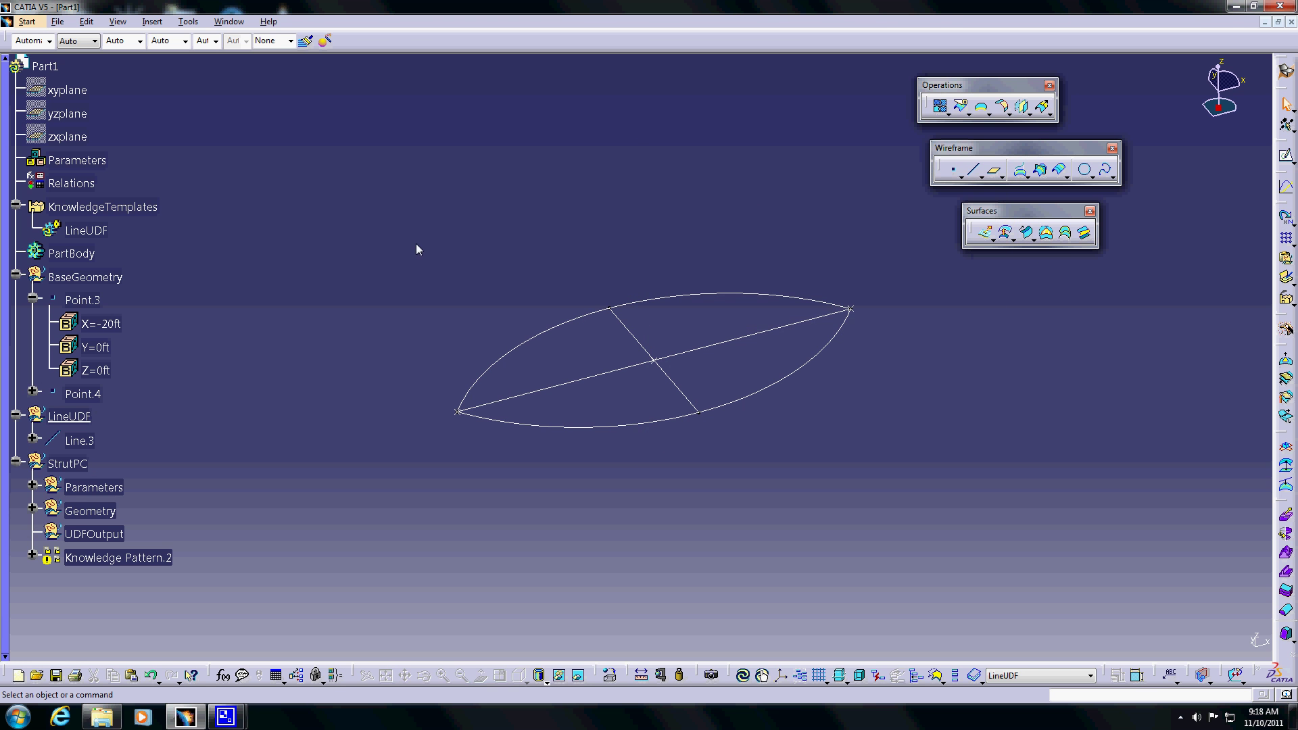
# Reopen Knowledge Pattern.2, complete the last line as myline.xyplane = xyplane using the language browser, and start a new line below it.
pyautogui.doubleClick(149, 561)
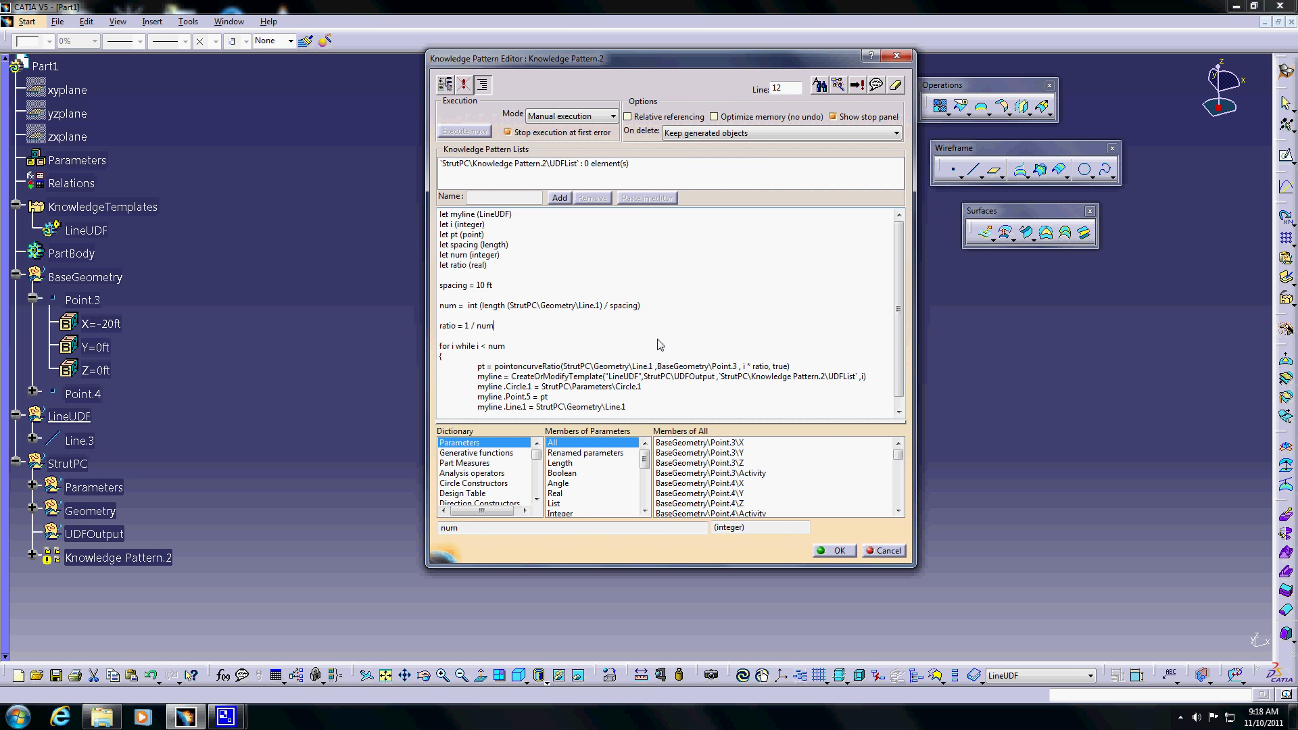
pyautogui.scroll(-1, 661, 345)
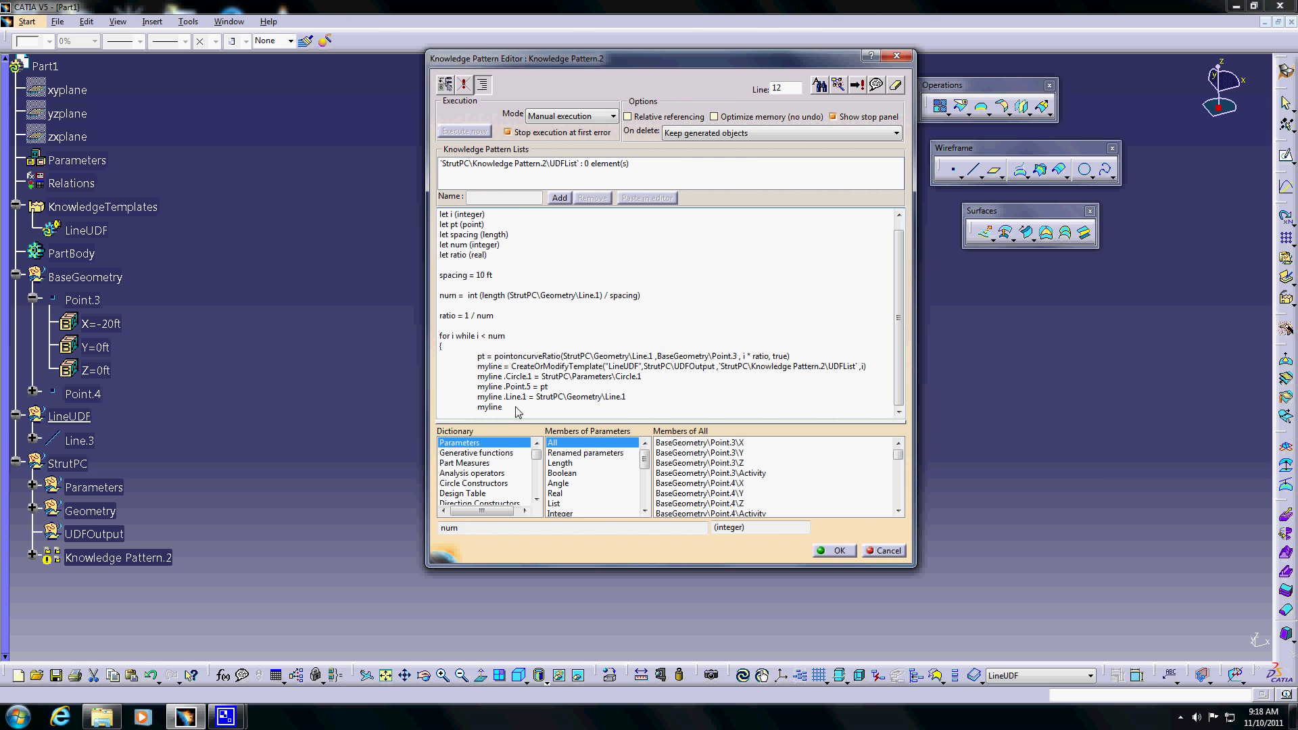
pyautogui.click(486, 408)
pyautogui.click(839, 87)
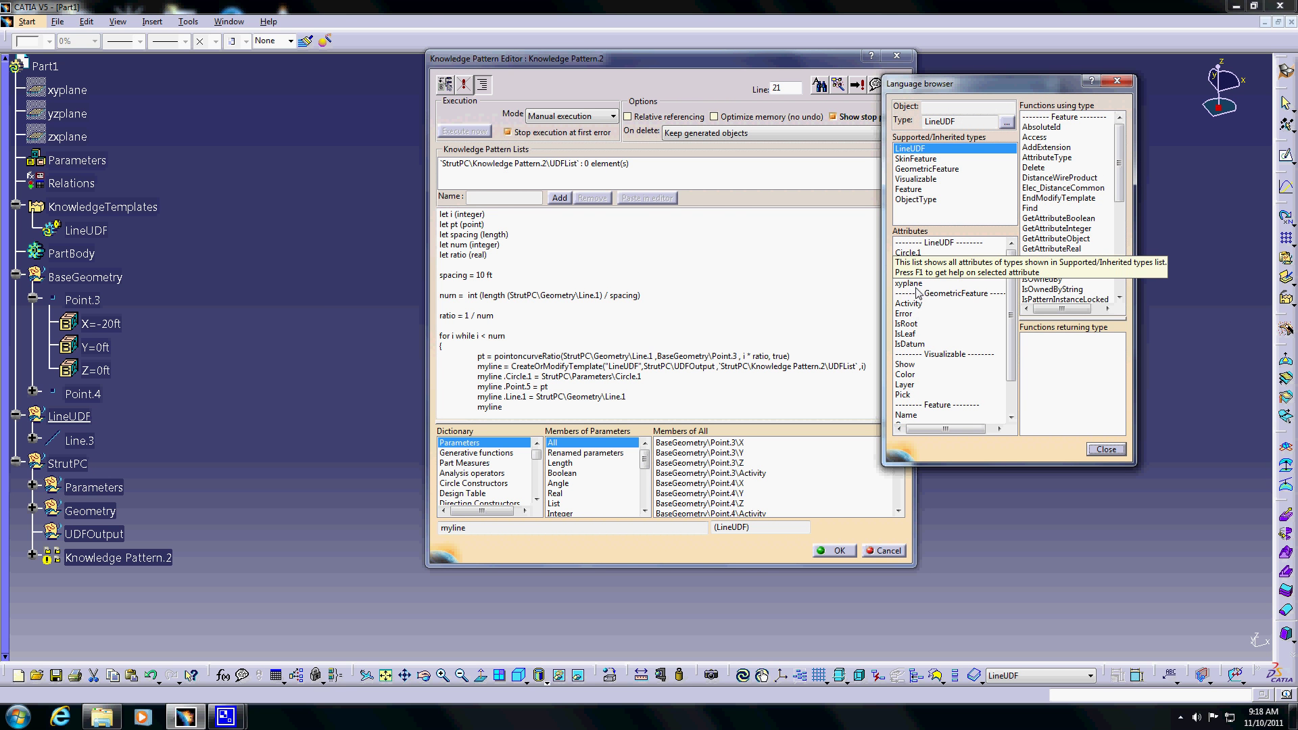
pyautogui.click(492, 405)
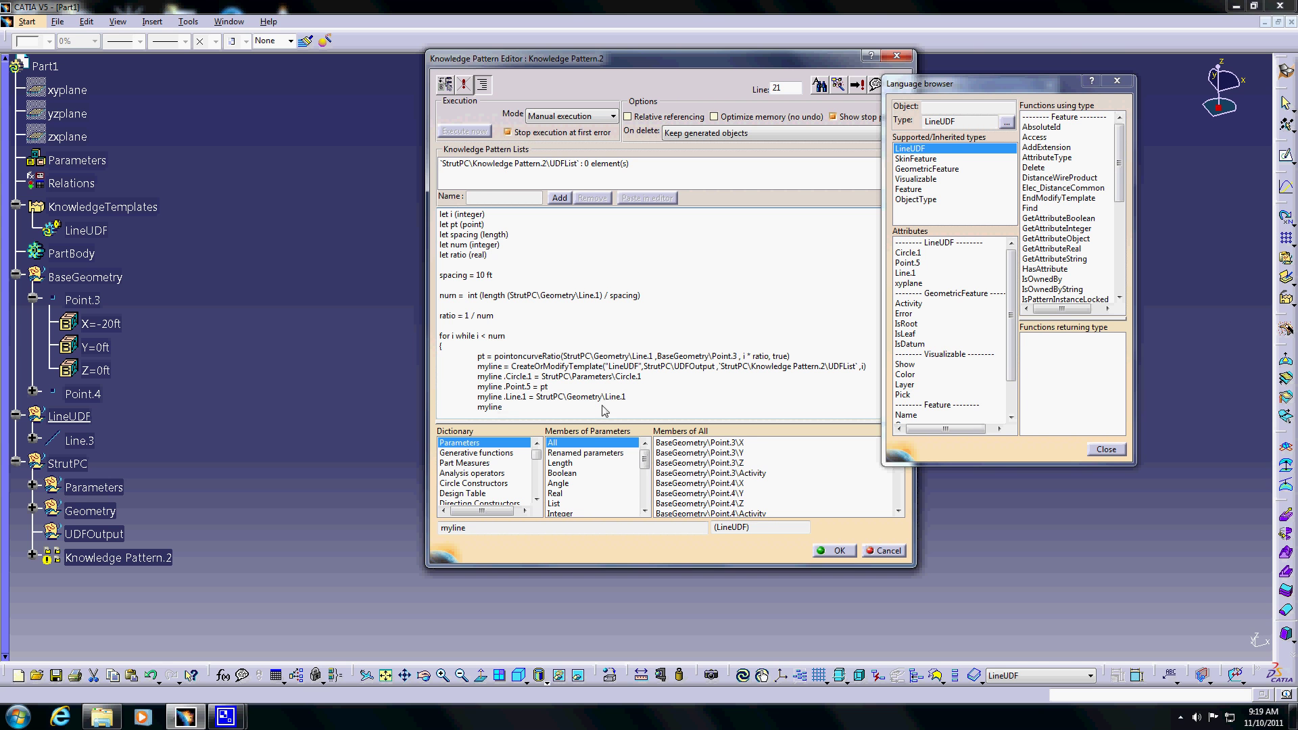
pyautogui.doubleClick(909, 283)
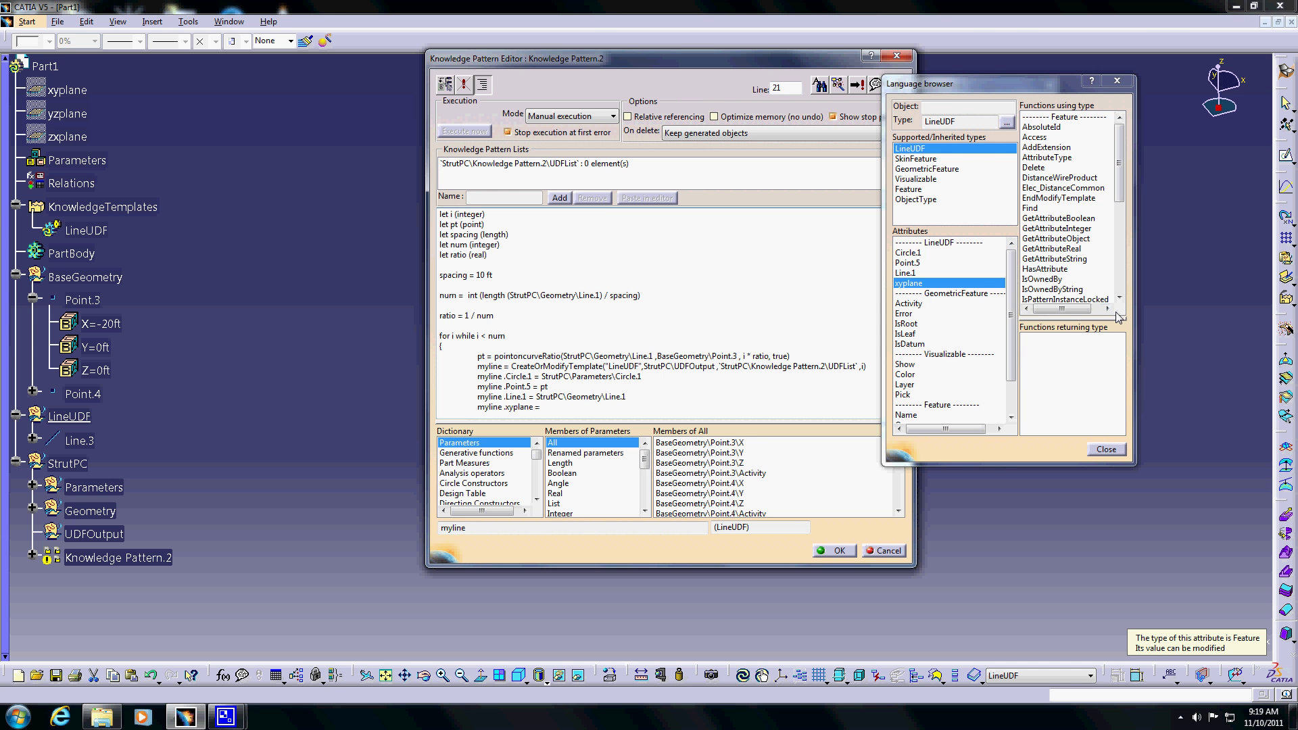
pyautogui.click(69, 91)
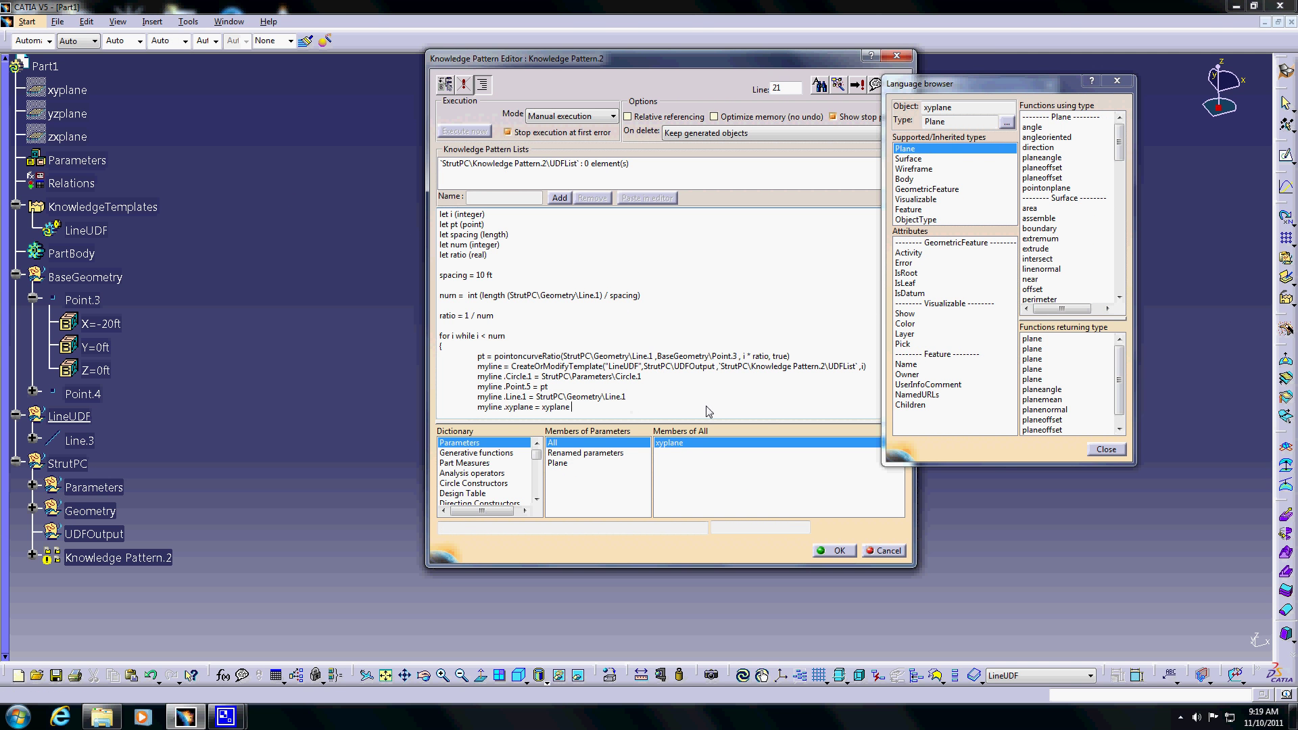
pyautogui.press('Return')
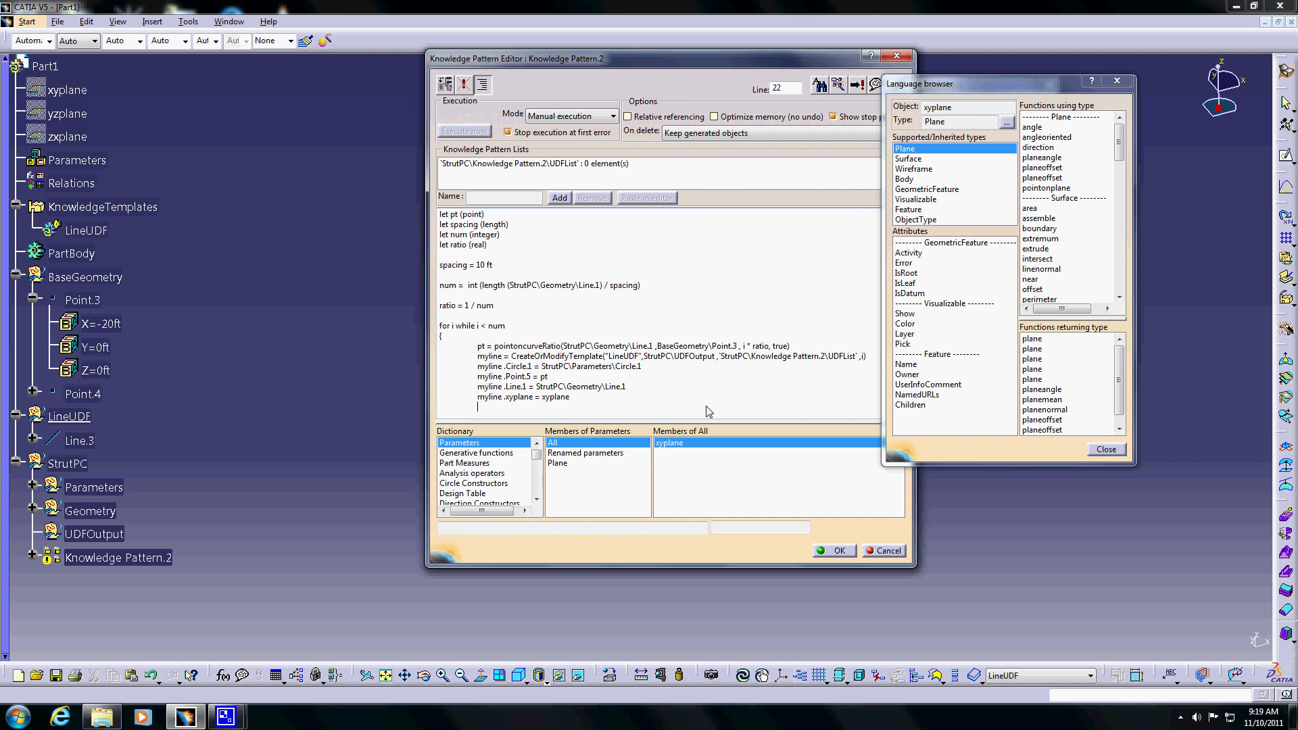
pyautogui.click(1117, 81)
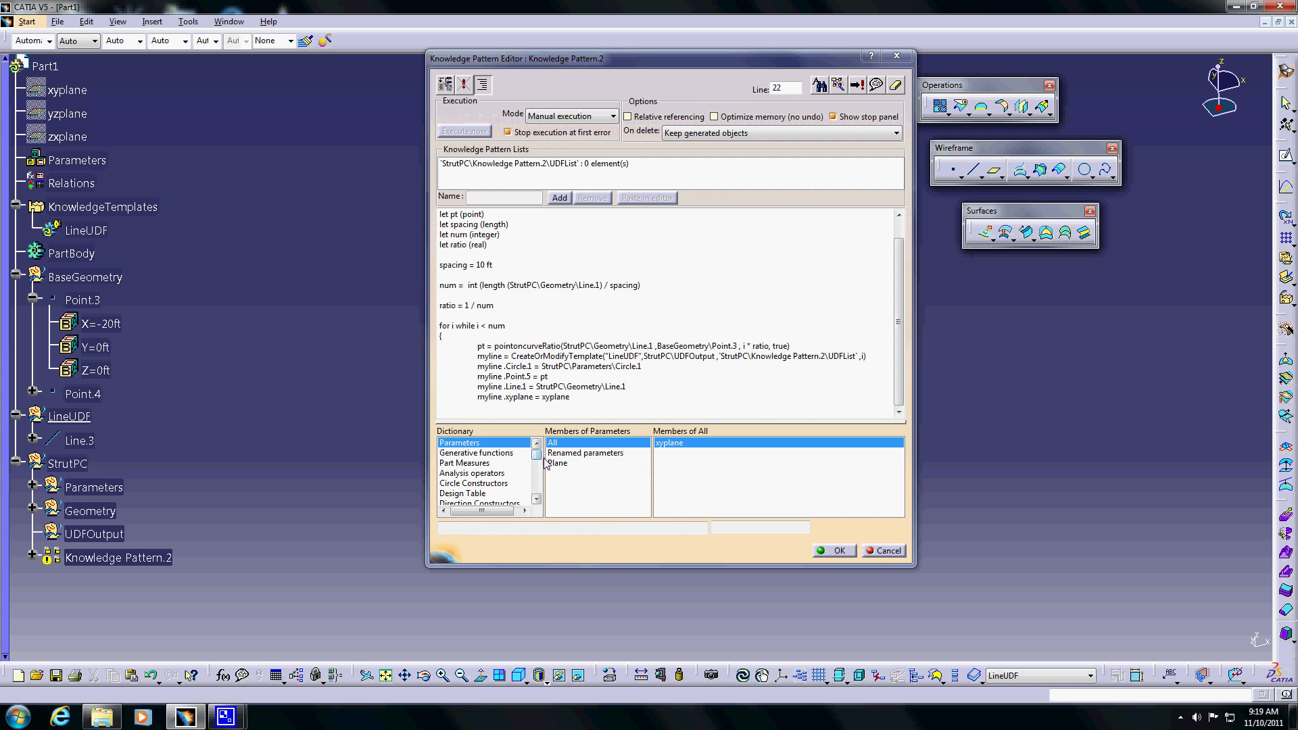
# Add an EndModifyTemplate(myline) line from the generative functions to the loop and start a new line below it.
pyautogui.click(536, 499)
pyautogui.click(539, 502)
pyautogui.click(539, 502)
pyautogui.click(539, 502)
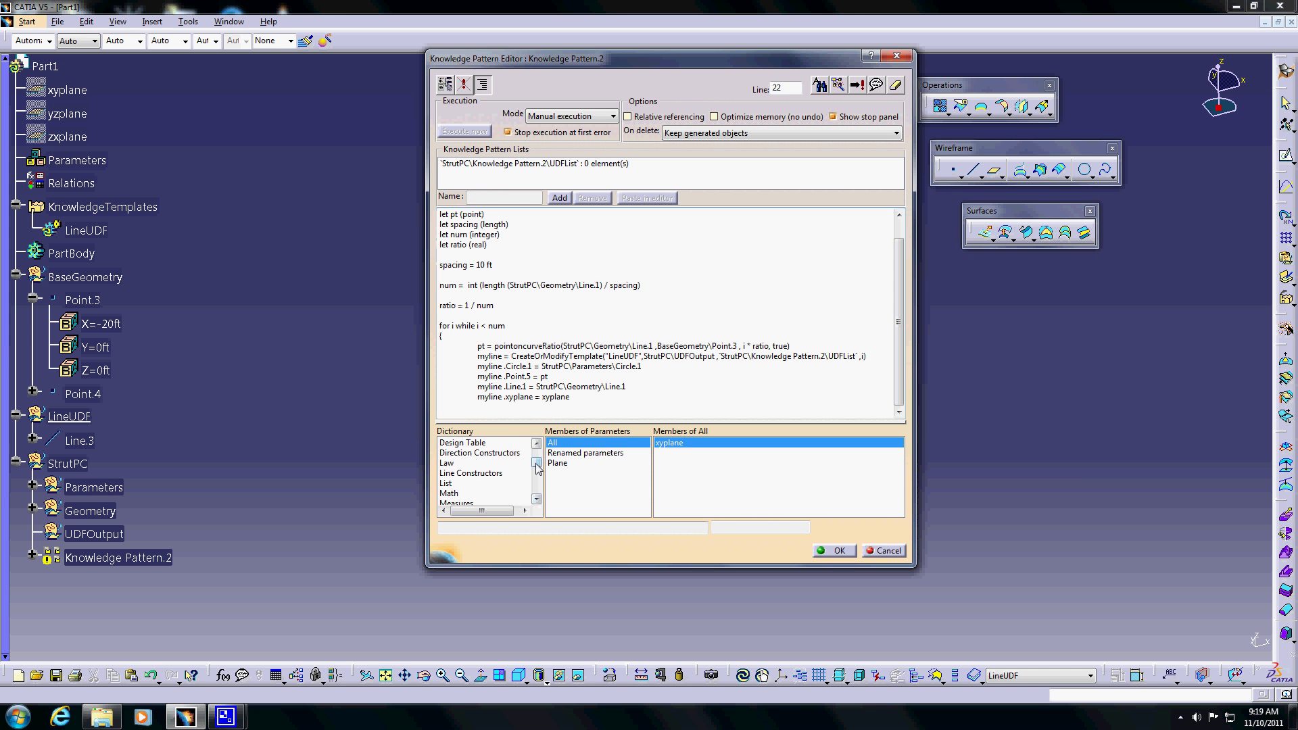
pyautogui.moveTo(538, 465); pyautogui.dragTo(537, 444)
pyautogui.click(529, 453)
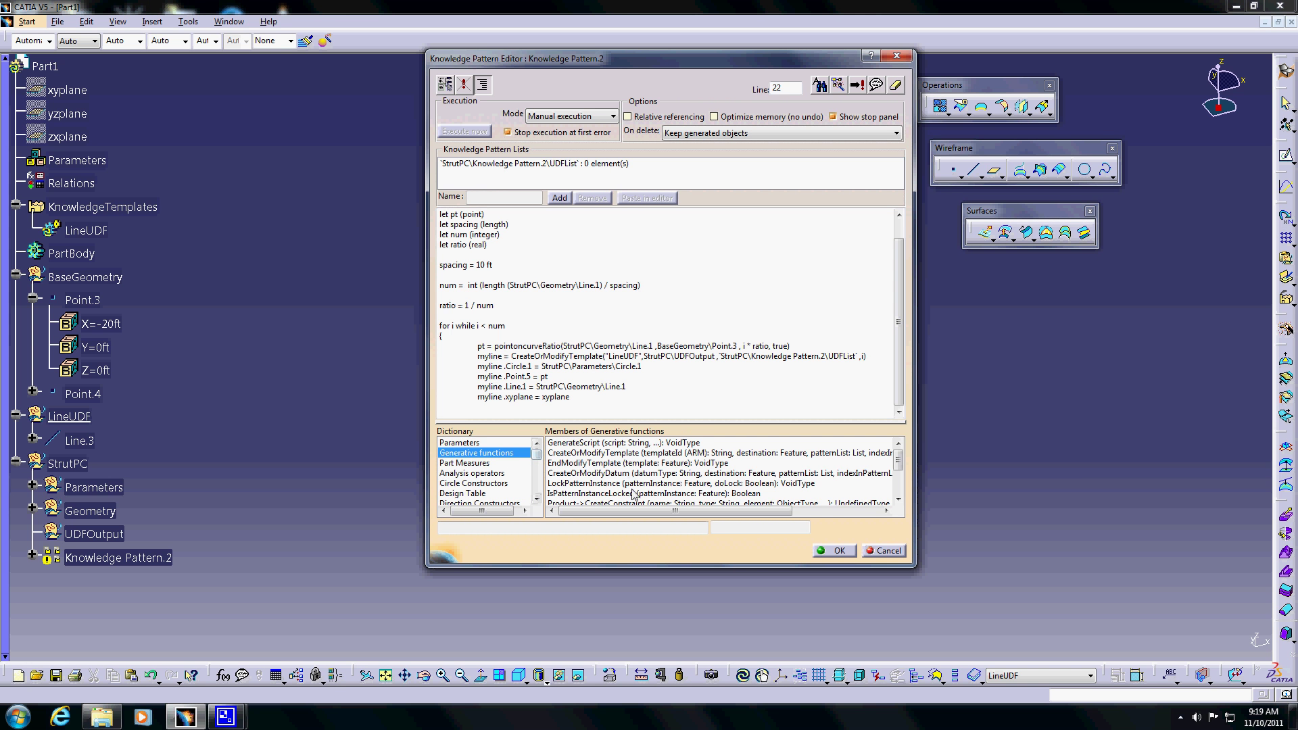
pyautogui.doubleClick(606, 464)
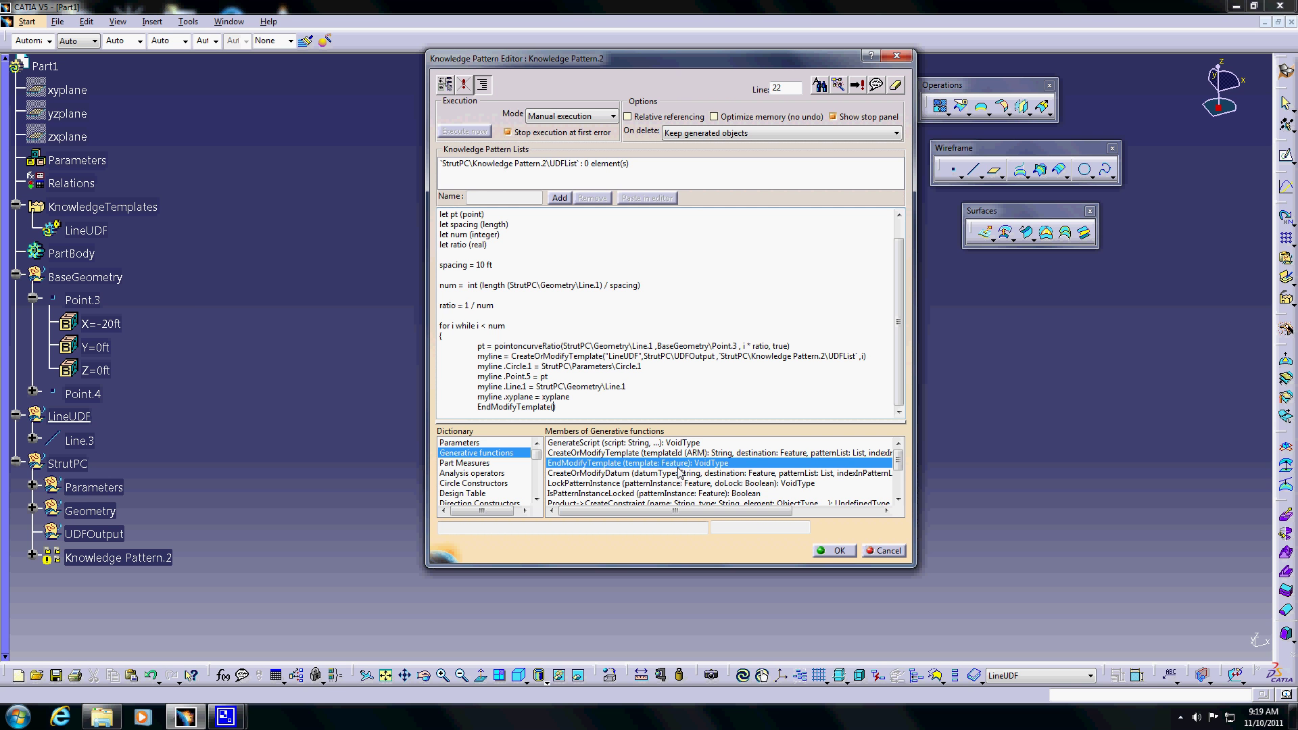
pyautogui.write('myline')
pyautogui.press('Return')
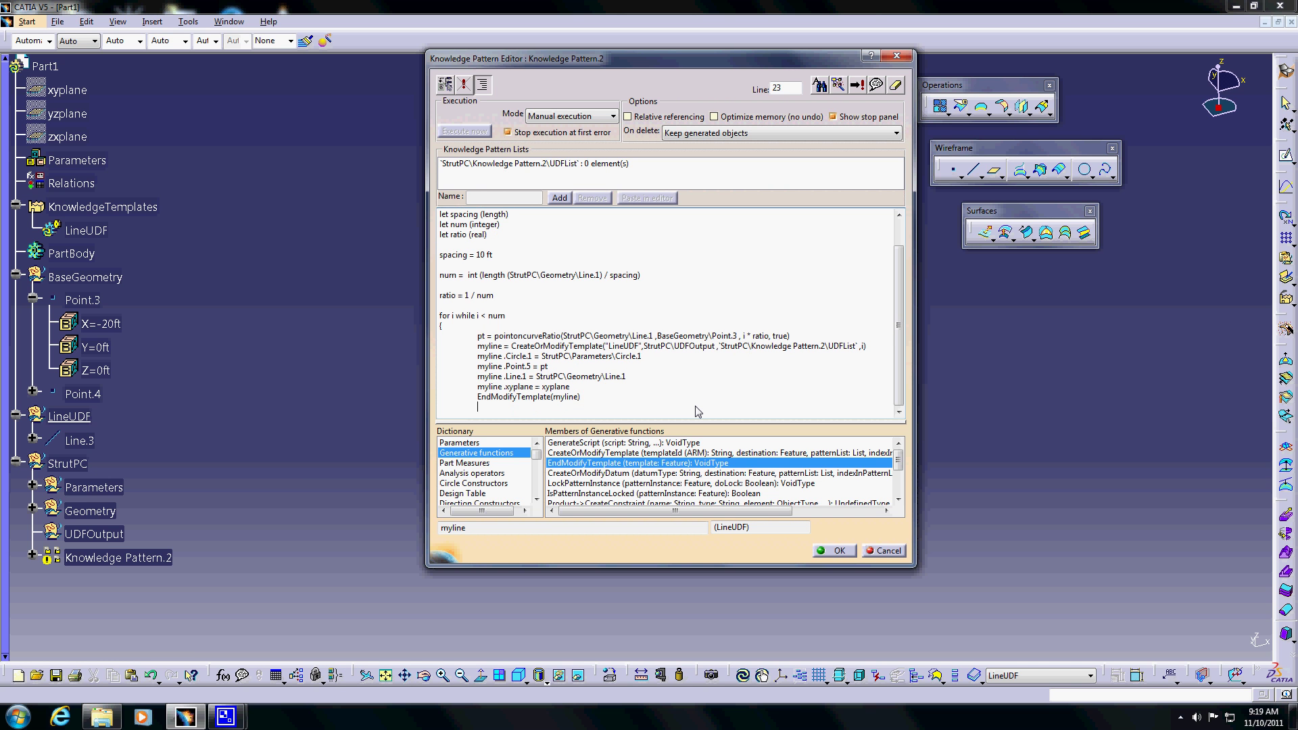
# Add the counter increment i = i + 1, close the loop with a brace, and accept the pattern script.
pyautogui.write('i = i + 1')
pyautogui.press('Return')
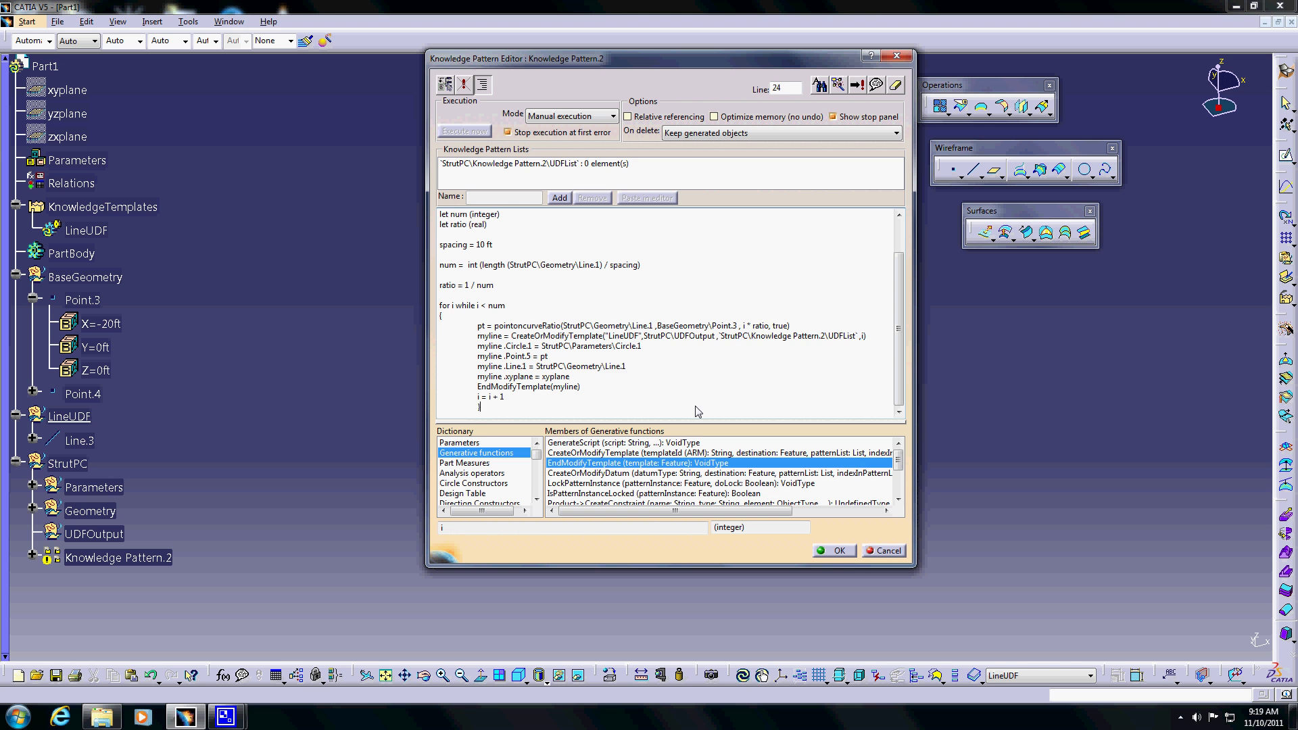
pyautogui.press('Return')
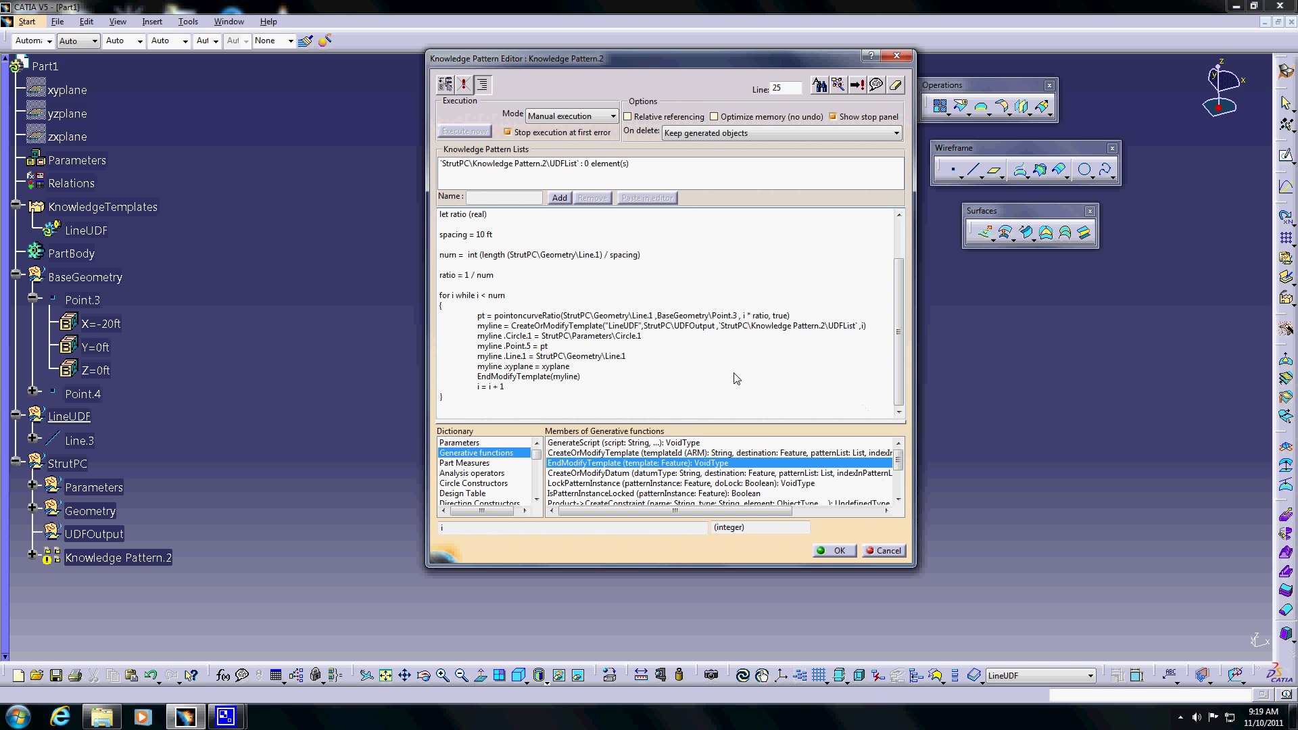
pyautogui.click(838, 551)
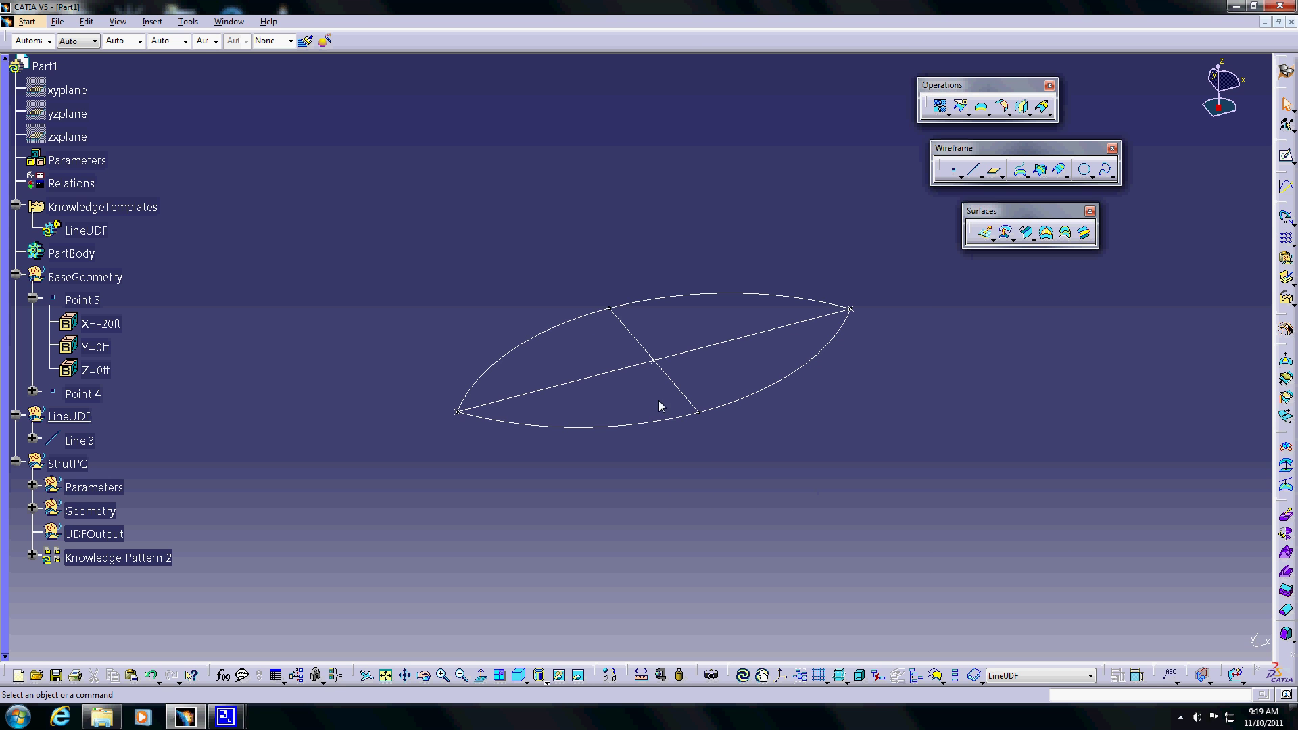
# Hide the LineUDF geometrical set.
pyautogui.click(74, 416)
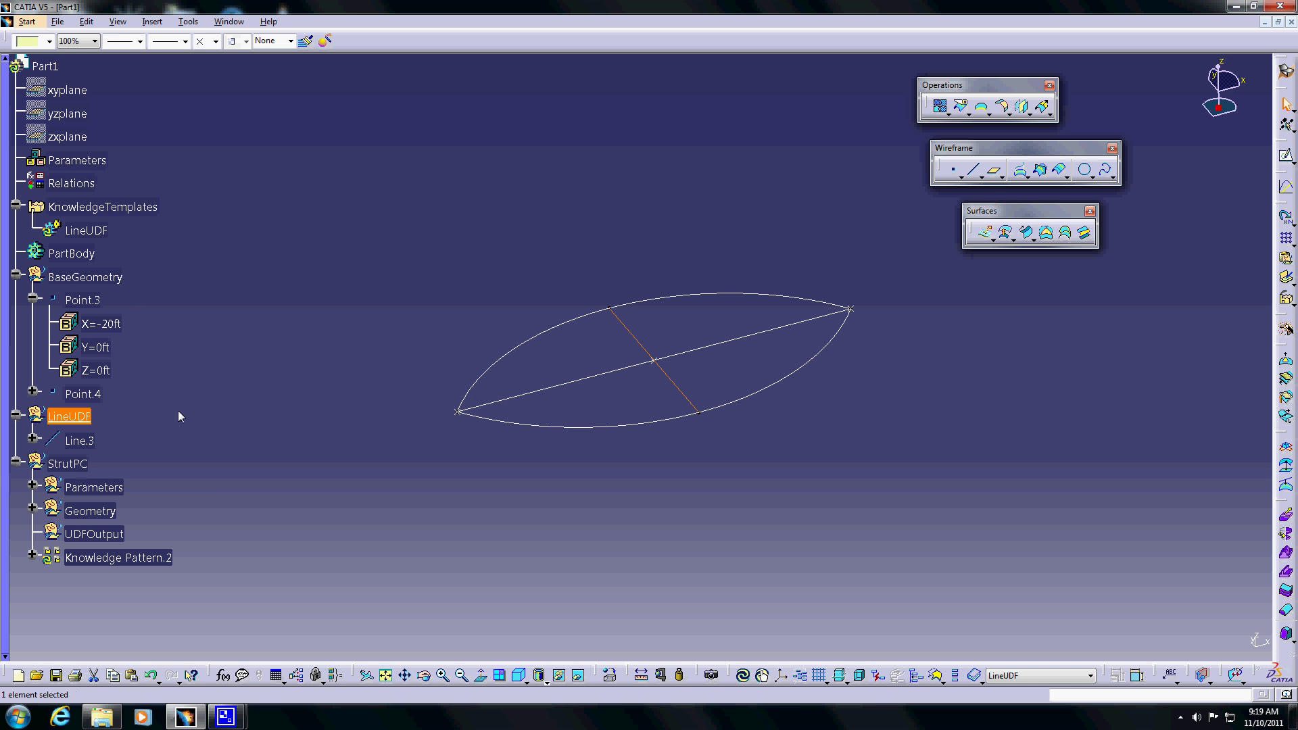
pyautogui.rightClick(83, 420)
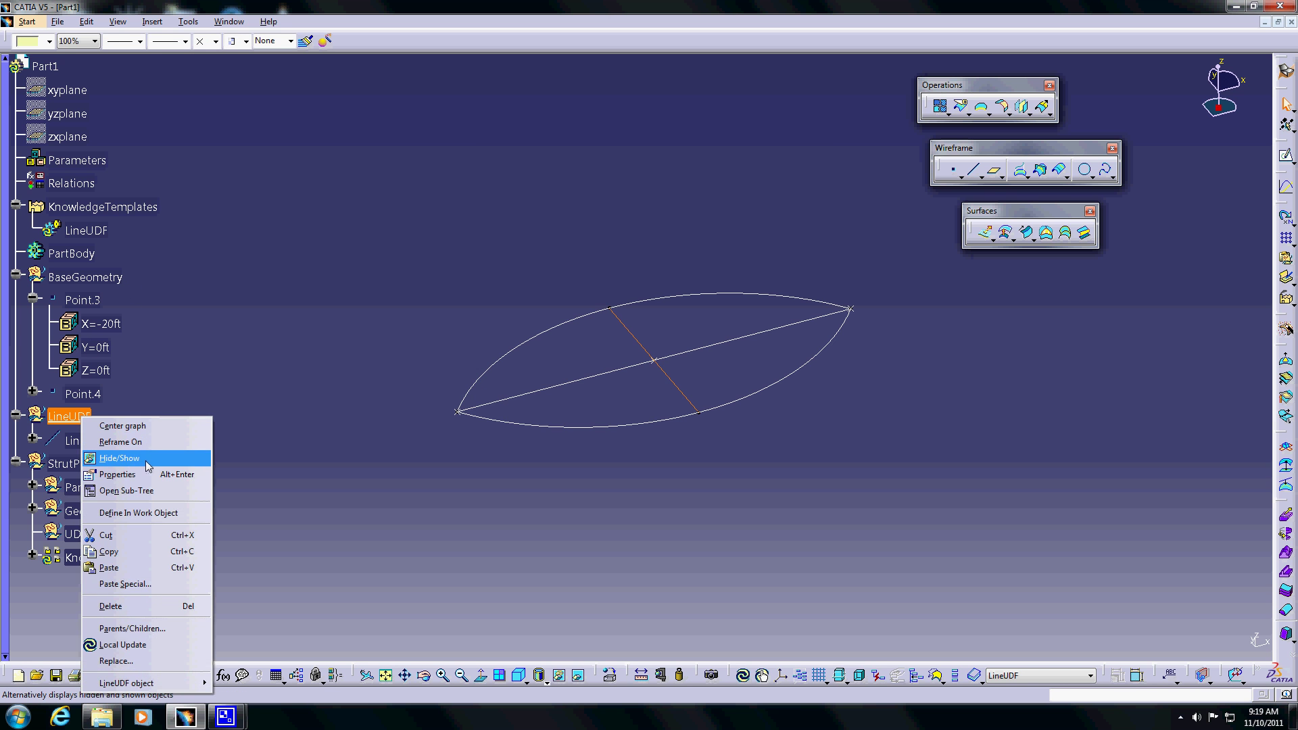
pyautogui.click(119, 457)
pyautogui.moveTo(530, 365); pyautogui.dragTo(632, 401, button='middle')
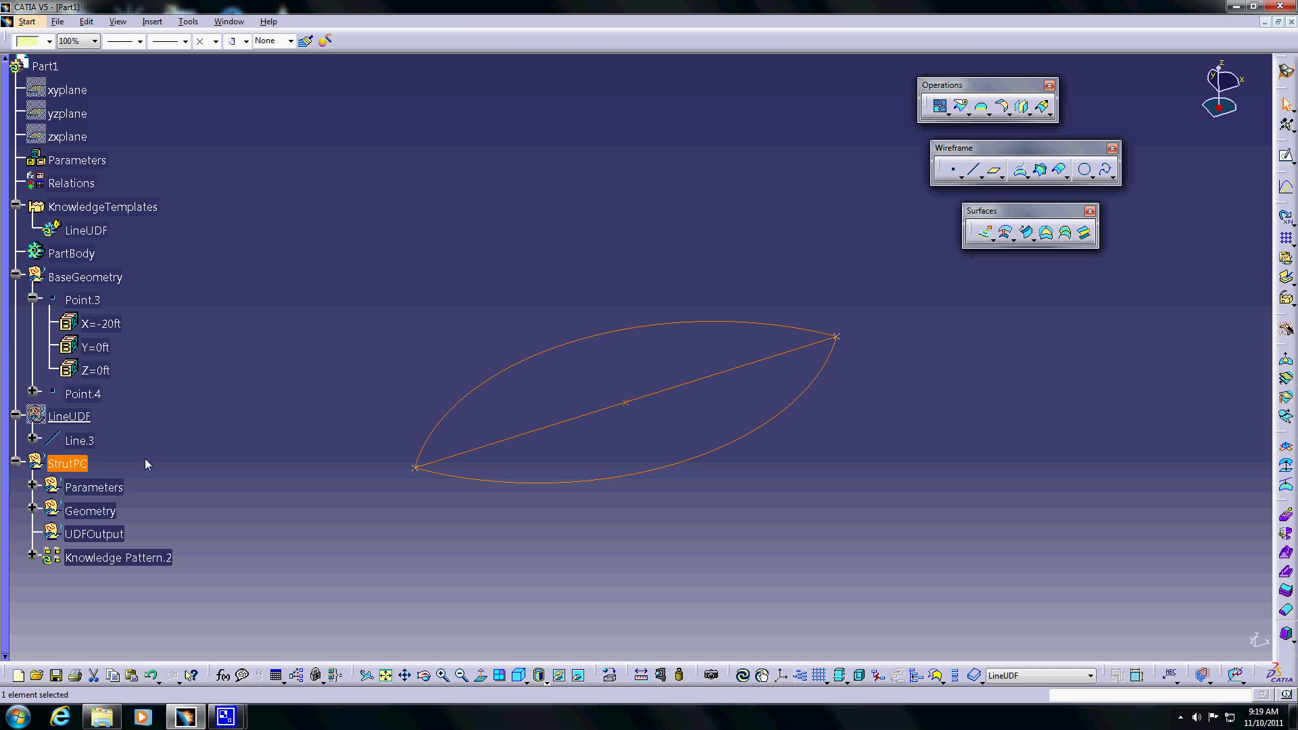
pyautogui.click(68, 465)
pyautogui.click(650, 376)
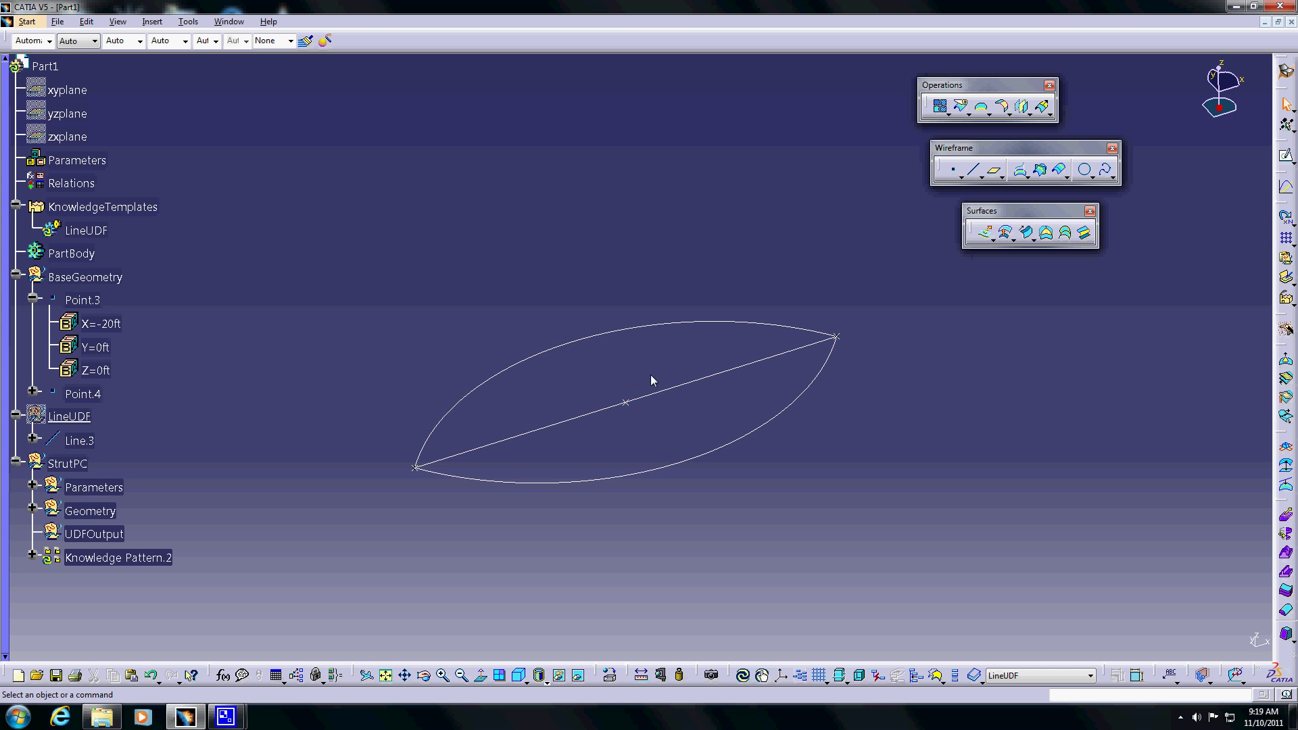
# Execute and upgrade Knowledge Pattern.2 to instantiate the LineUDF lines between the arcs.
pyautogui.rightClick(135, 557)
pyautogui.moveTo(231, 546)
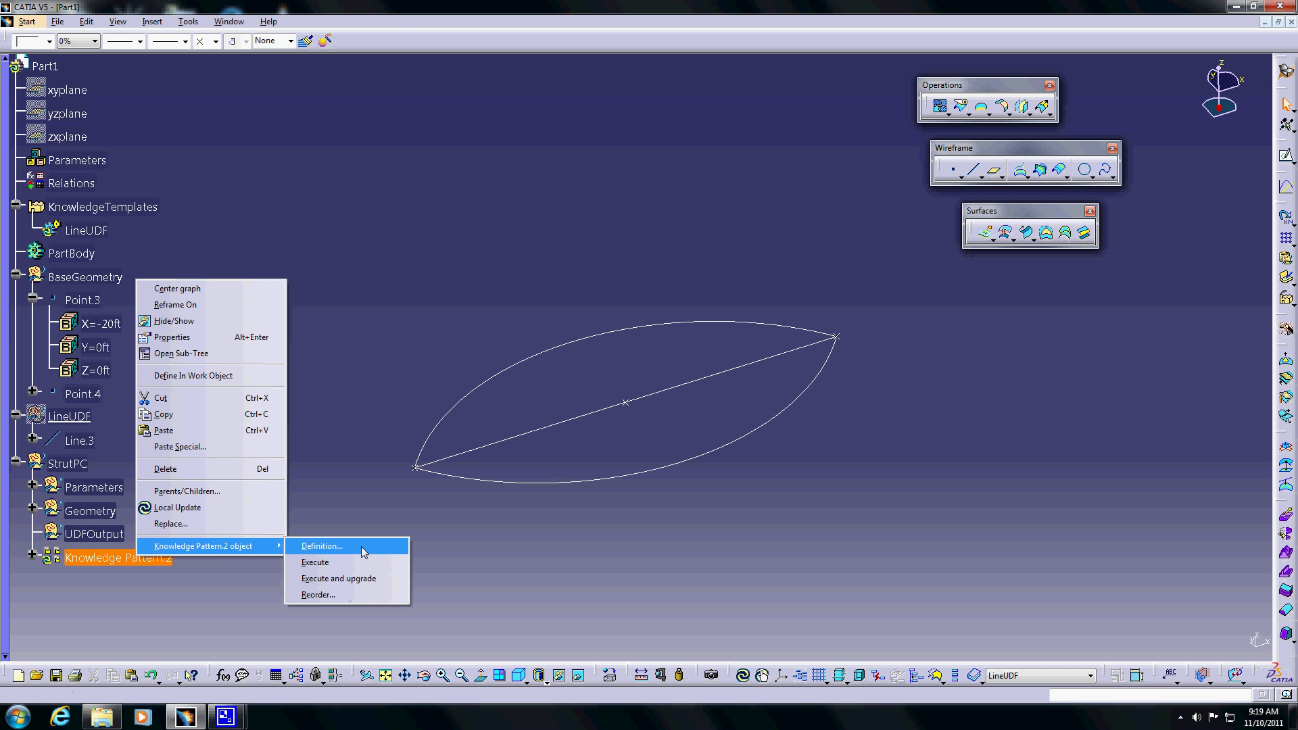
pyautogui.click(359, 577)
pyautogui.moveTo(788, 446); pyautogui.dragTo(608, 440, button='middle')
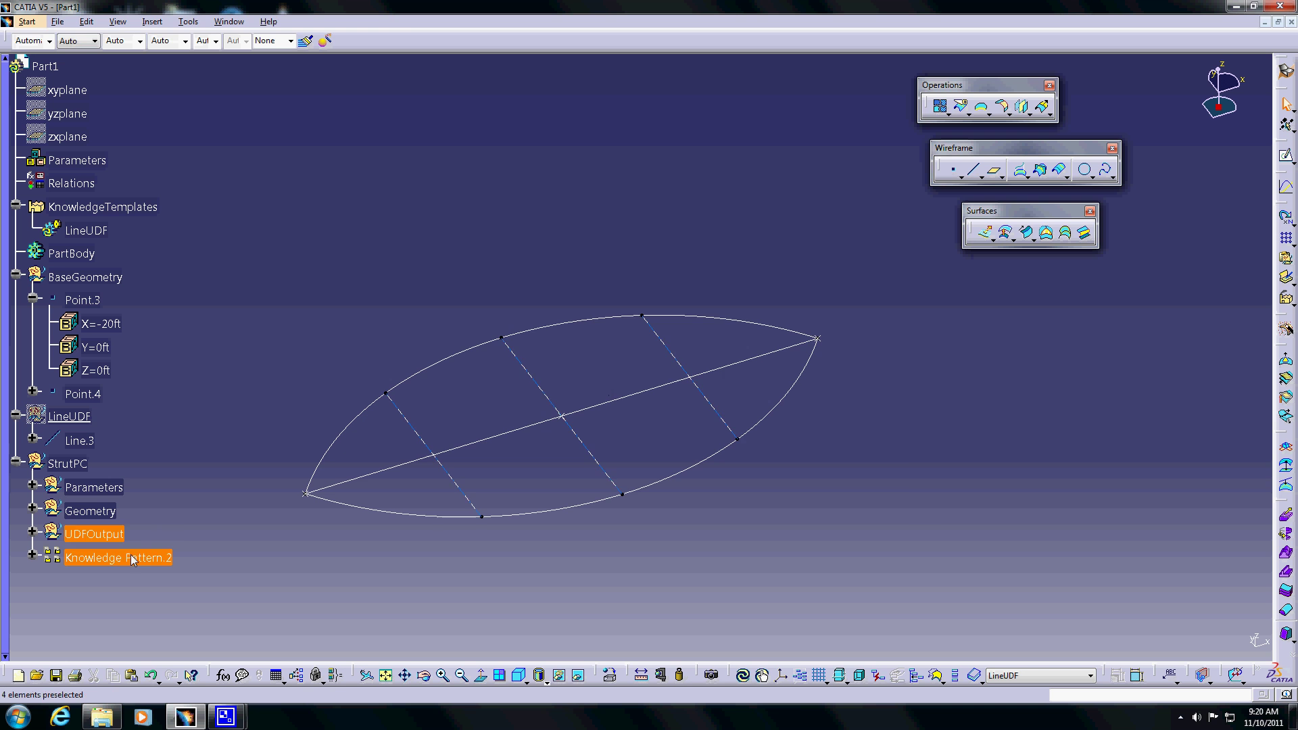
# Set the spacing in Knowledge Pattern.2 to 5 ft and its execution mode to Automatic execution (before root update).
pyautogui.doubleClick(119, 557)
pyautogui.click(485, 286)
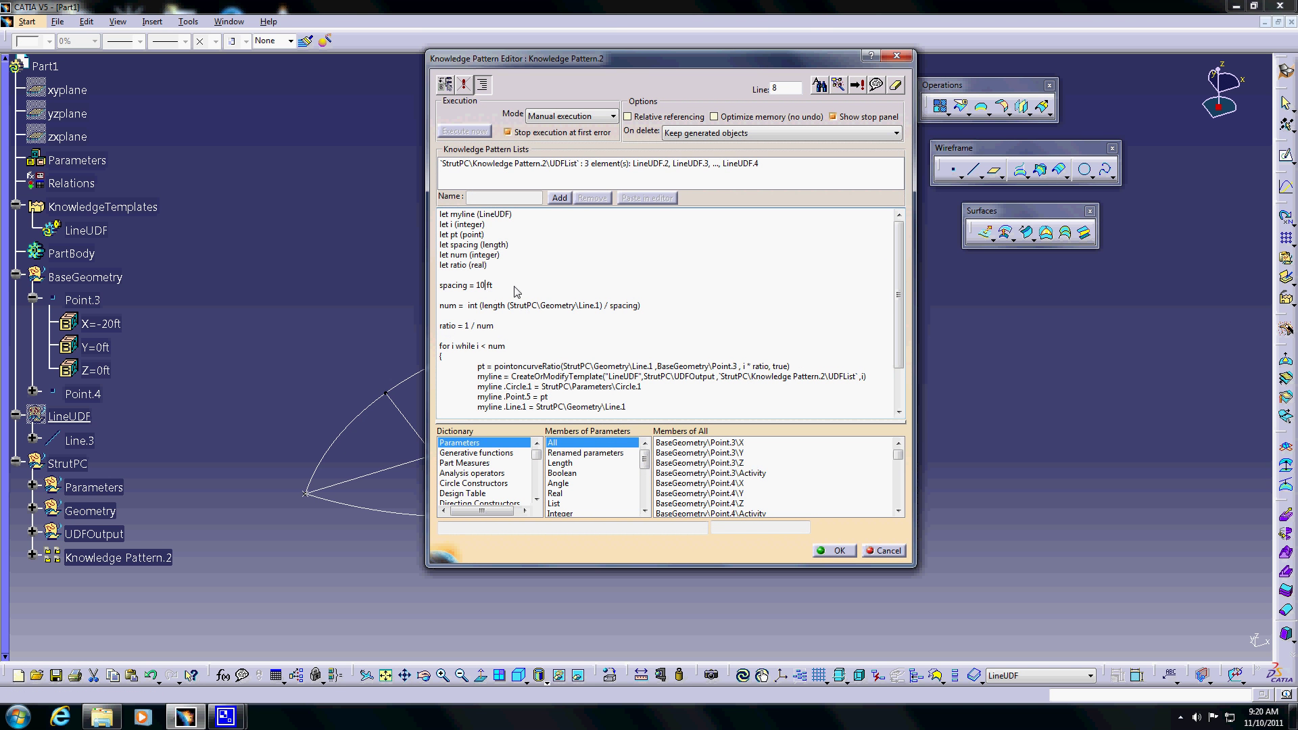
pyautogui.click(834, 551)
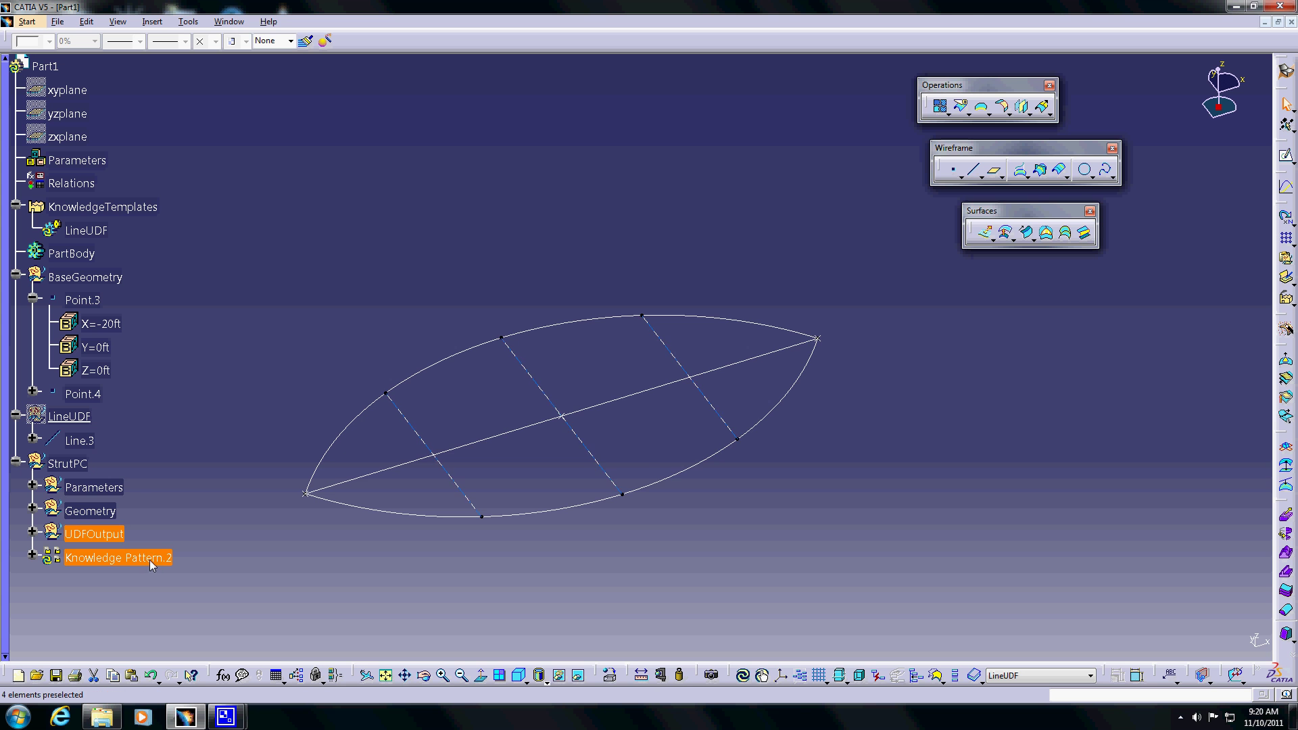
pyautogui.doubleClick(150, 565)
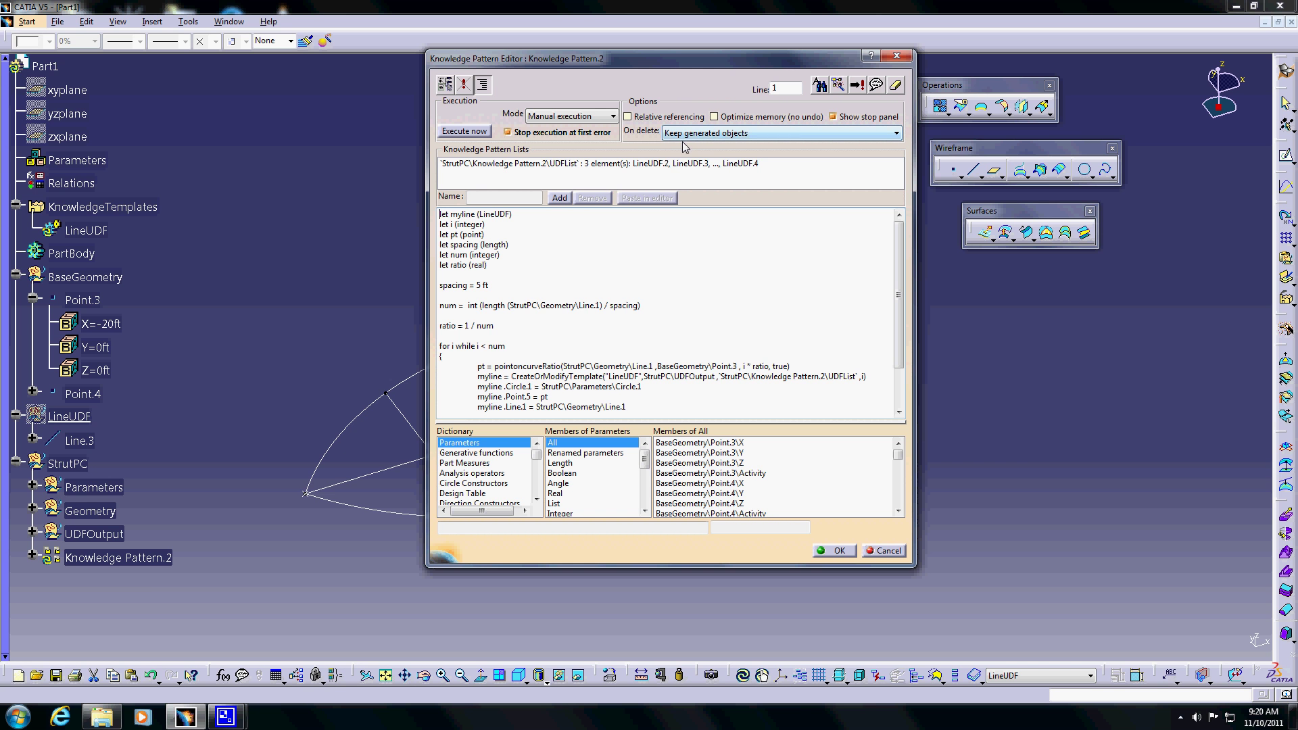
pyautogui.click(572, 117)
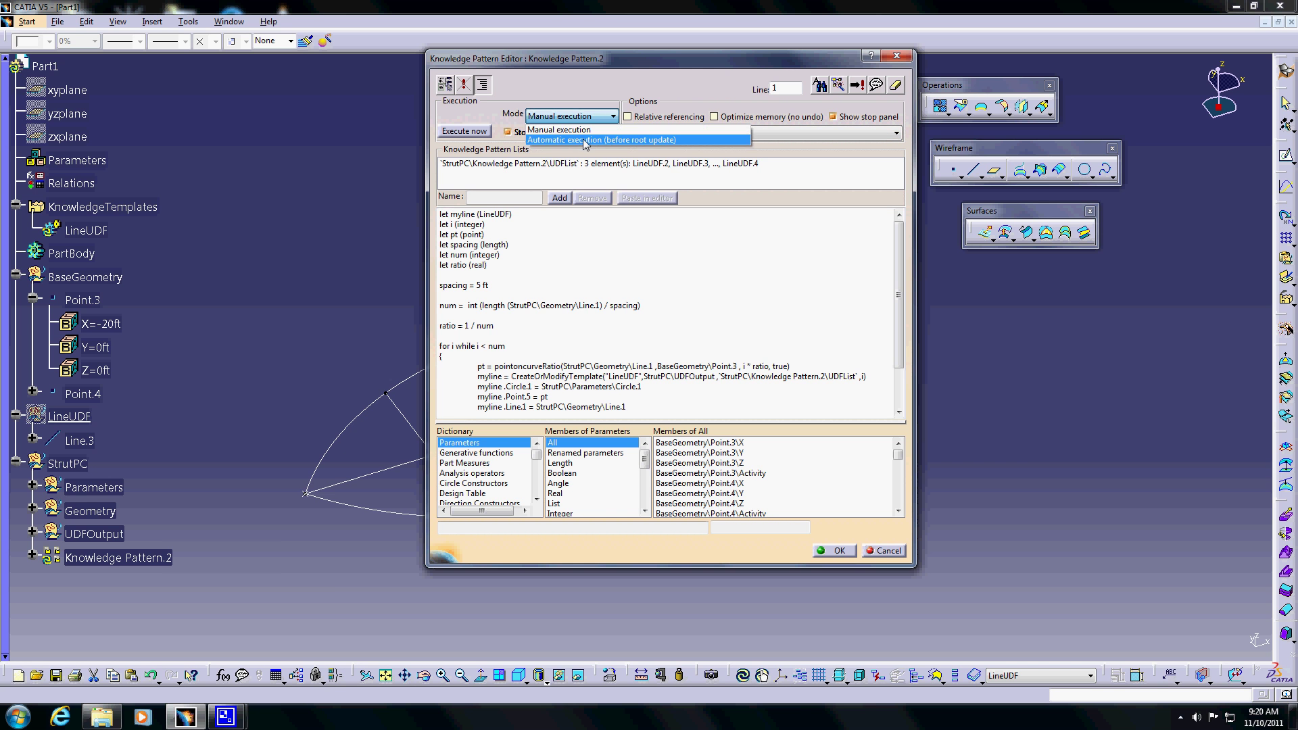
pyautogui.click(585, 140)
pyautogui.click(835, 551)
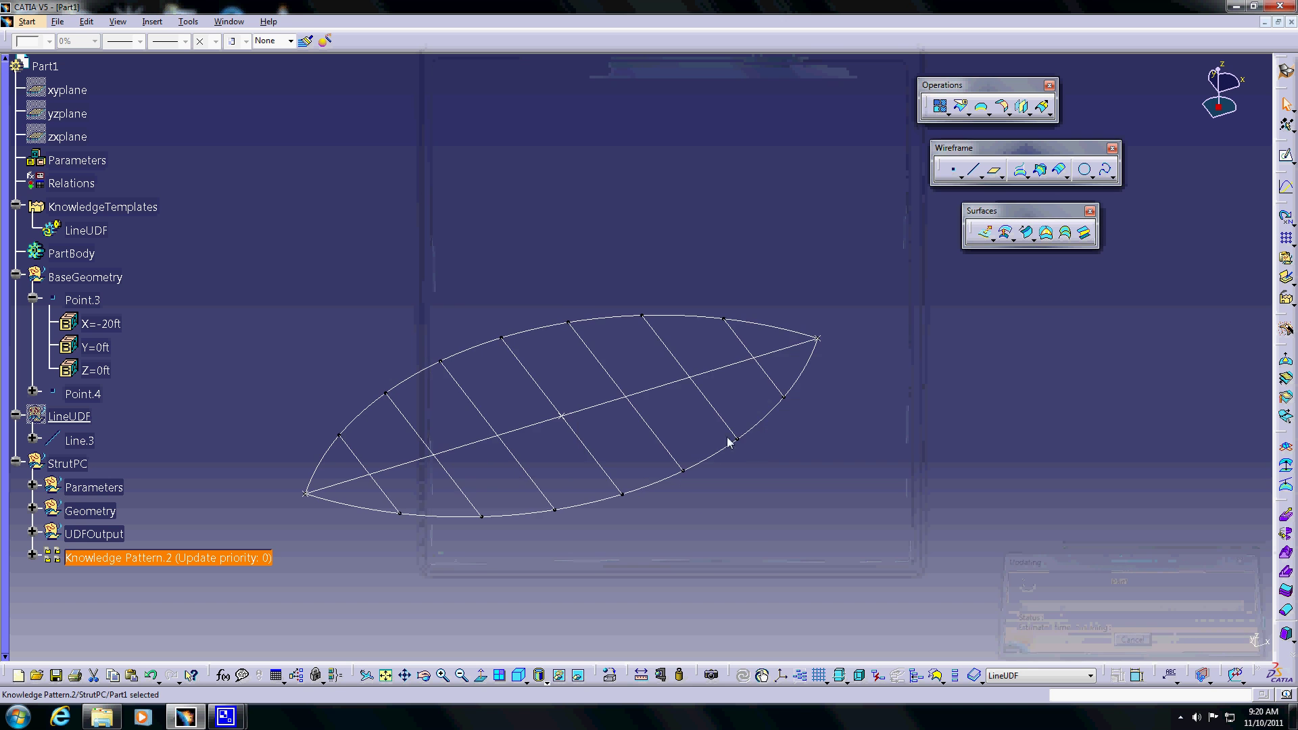
pyautogui.moveTo(646, 375); pyautogui.dragTo(656, 422, button='middle')
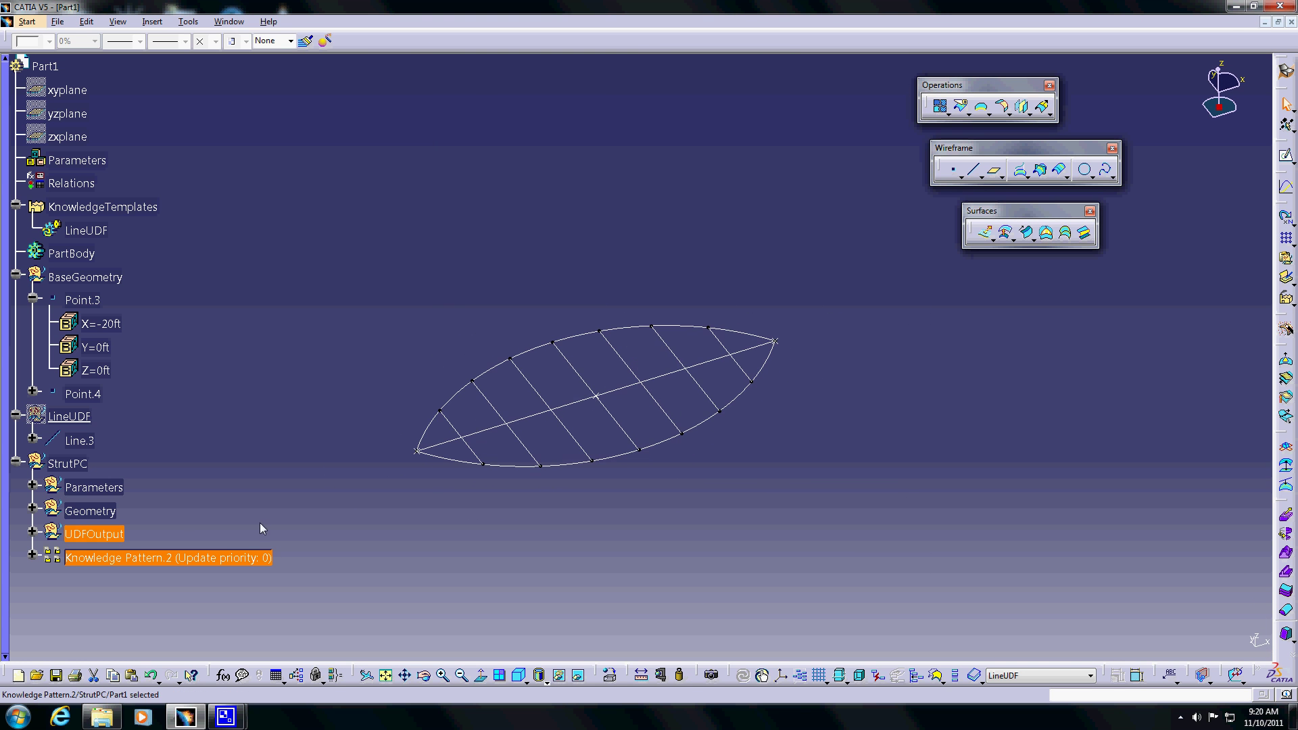
# Set the spacing in the Knowledge Pattern.2 script to 10 ft and accept the change.
pyautogui.doubleClick(169, 558)
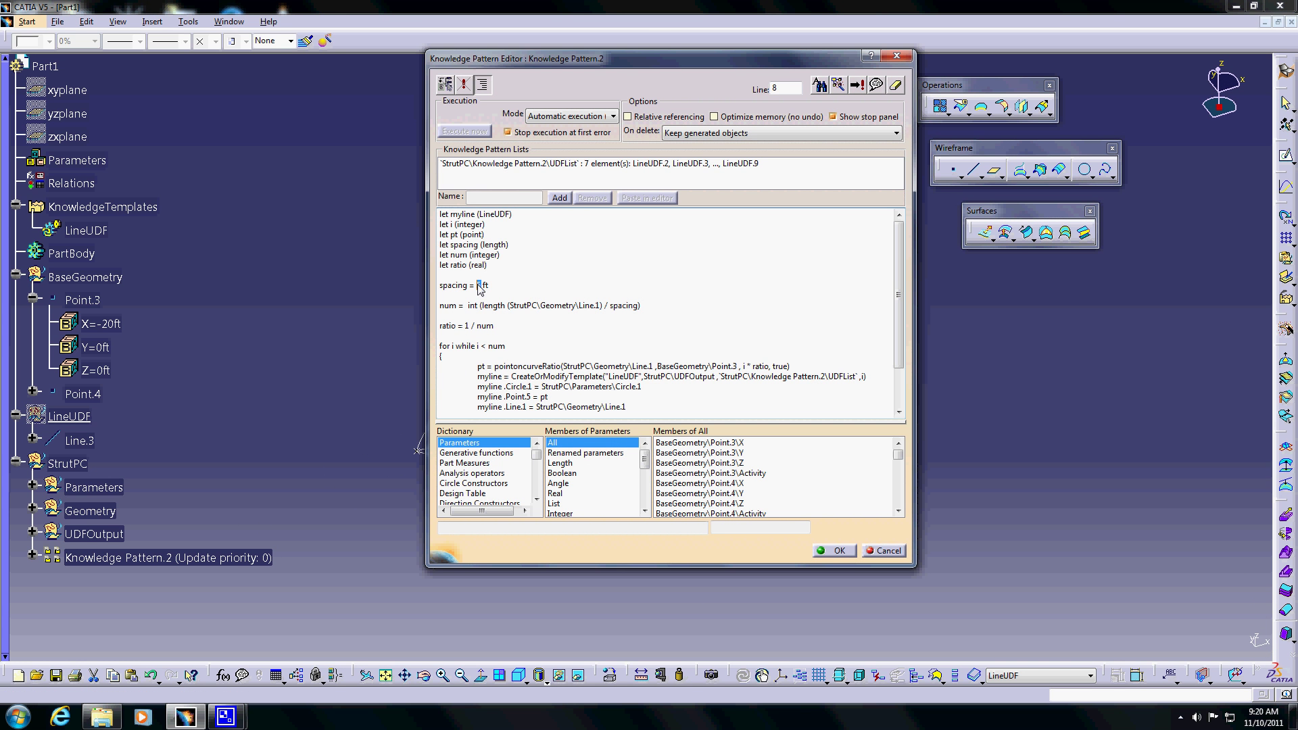
pyautogui.doubleClick(478, 286)
pyautogui.click(838, 553)
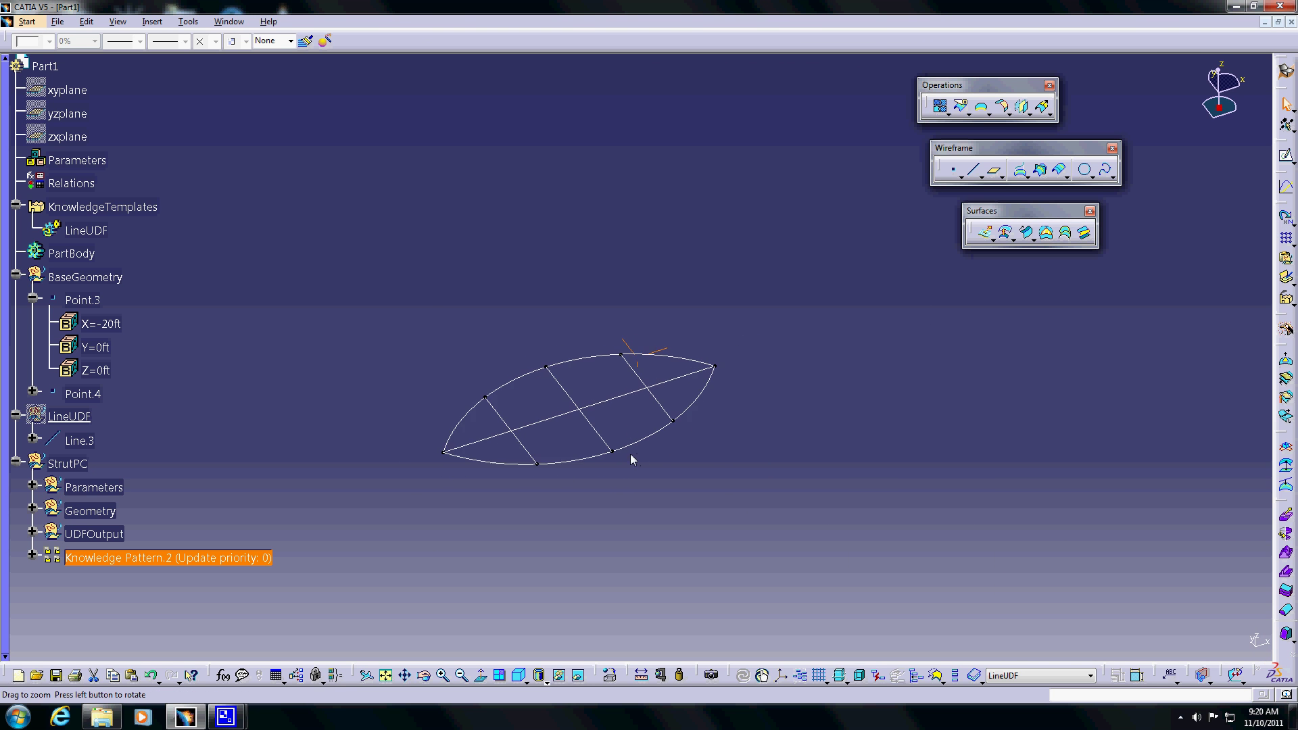
# Set StrutPC's TranslateLength parameter to 15 ft.
pyautogui.click(32, 485)
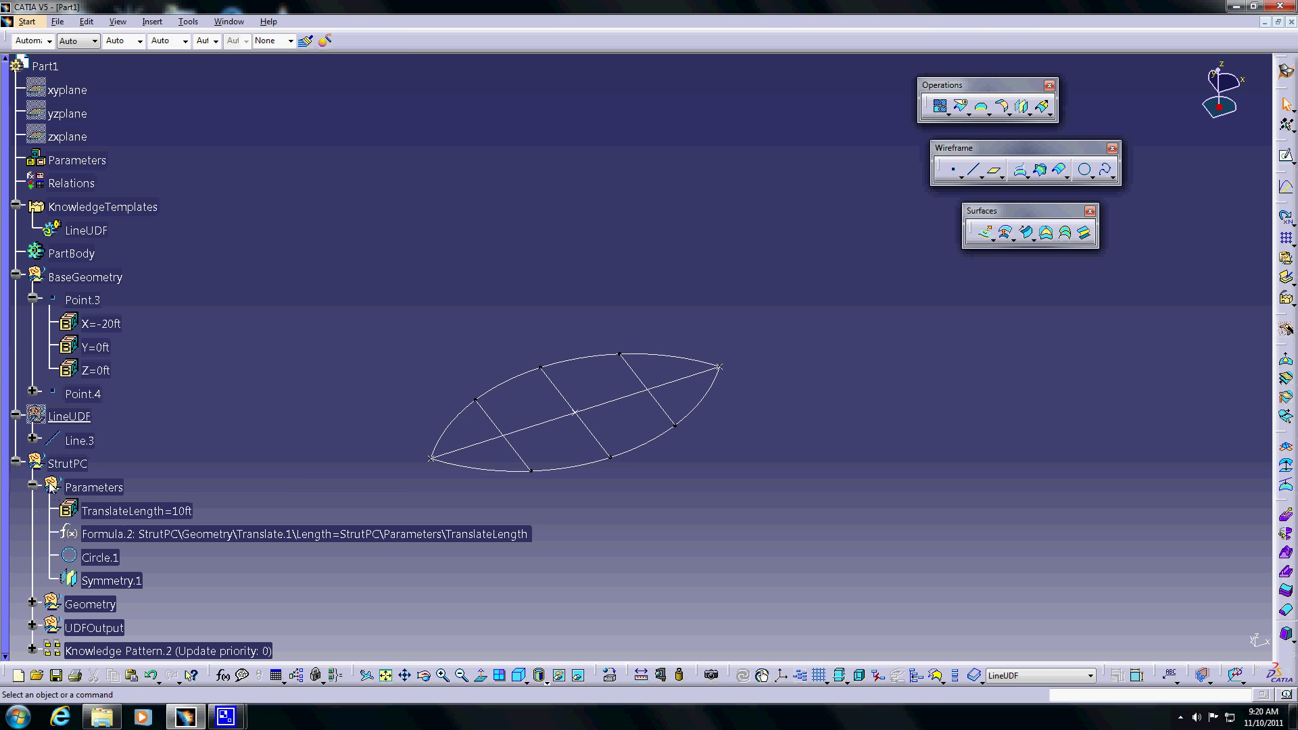
pyautogui.doubleClick(136, 512)
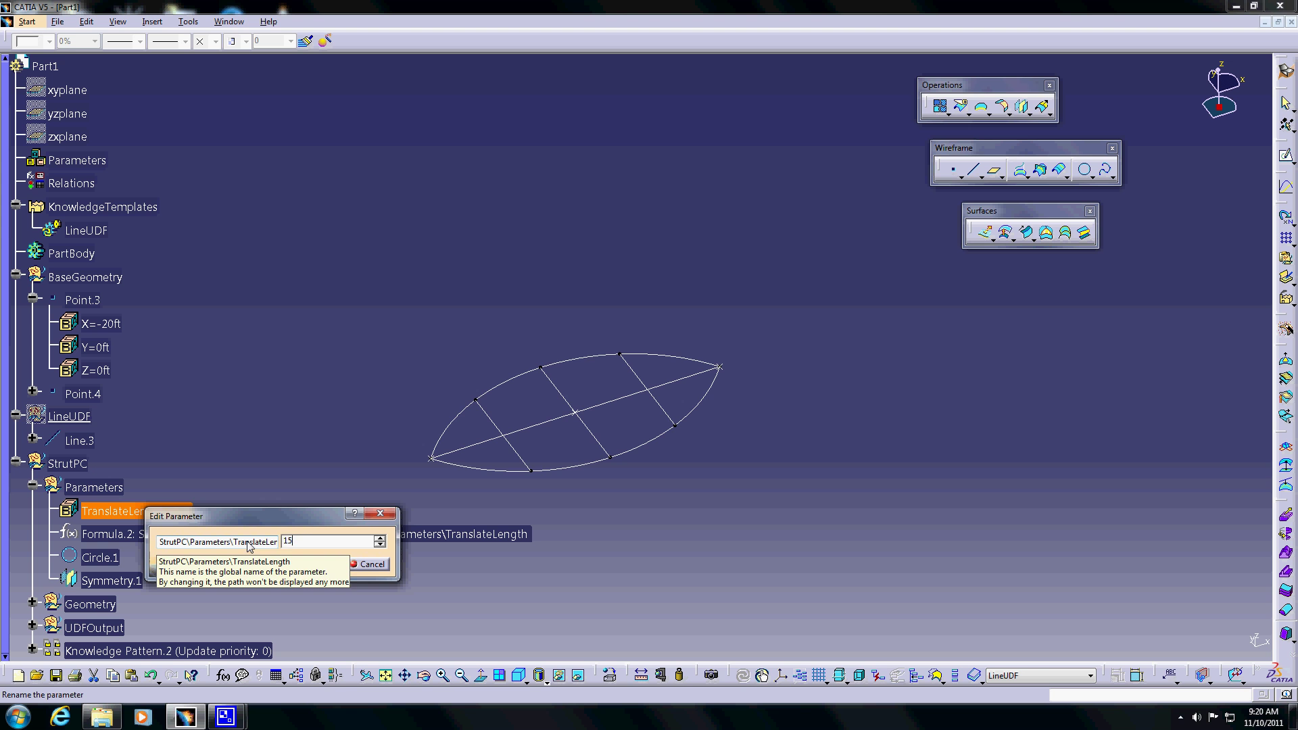
pyautogui.write('15')
pyautogui.click(327, 564)
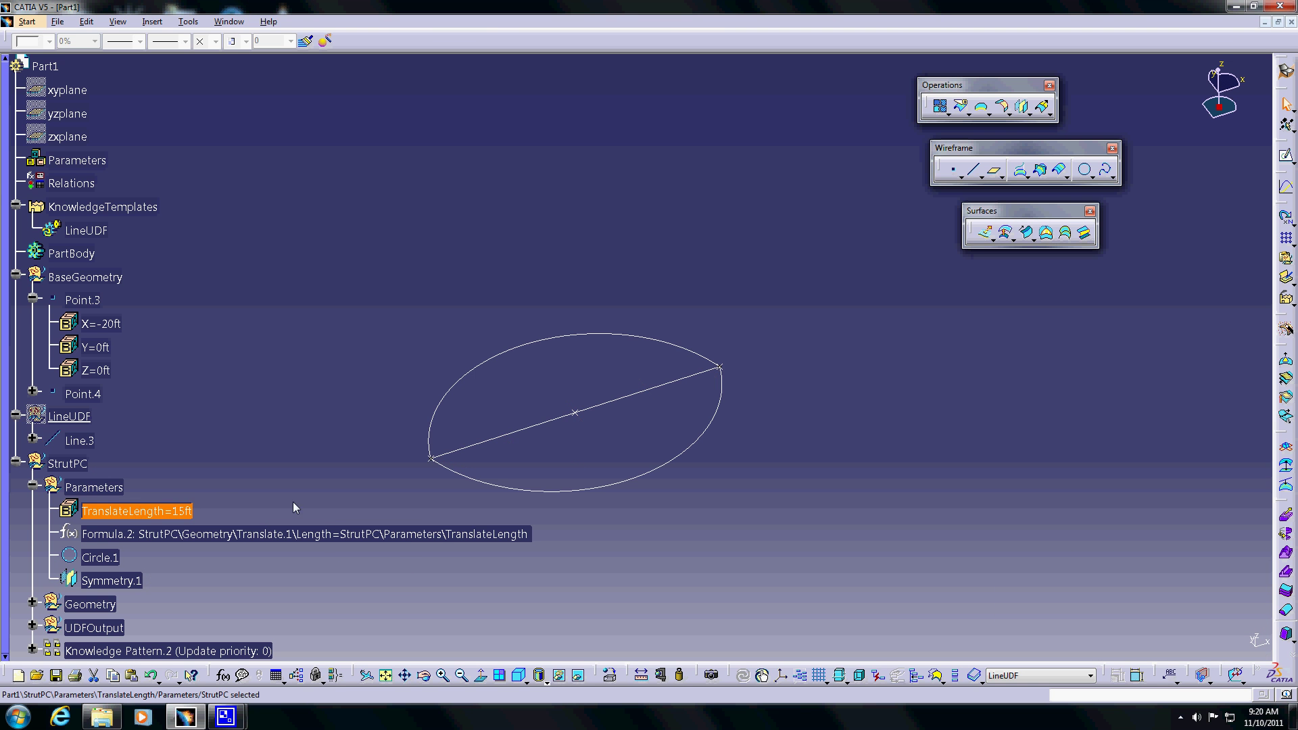
pyautogui.click(217, 496)
pyautogui.moveTo(232, 488)
pyautogui.mouseDown(button='middle')
pyautogui.moveTo(238, 457)
pyautogui.moveTo(253, 484)
pyautogui.mouseUp(button='middle')
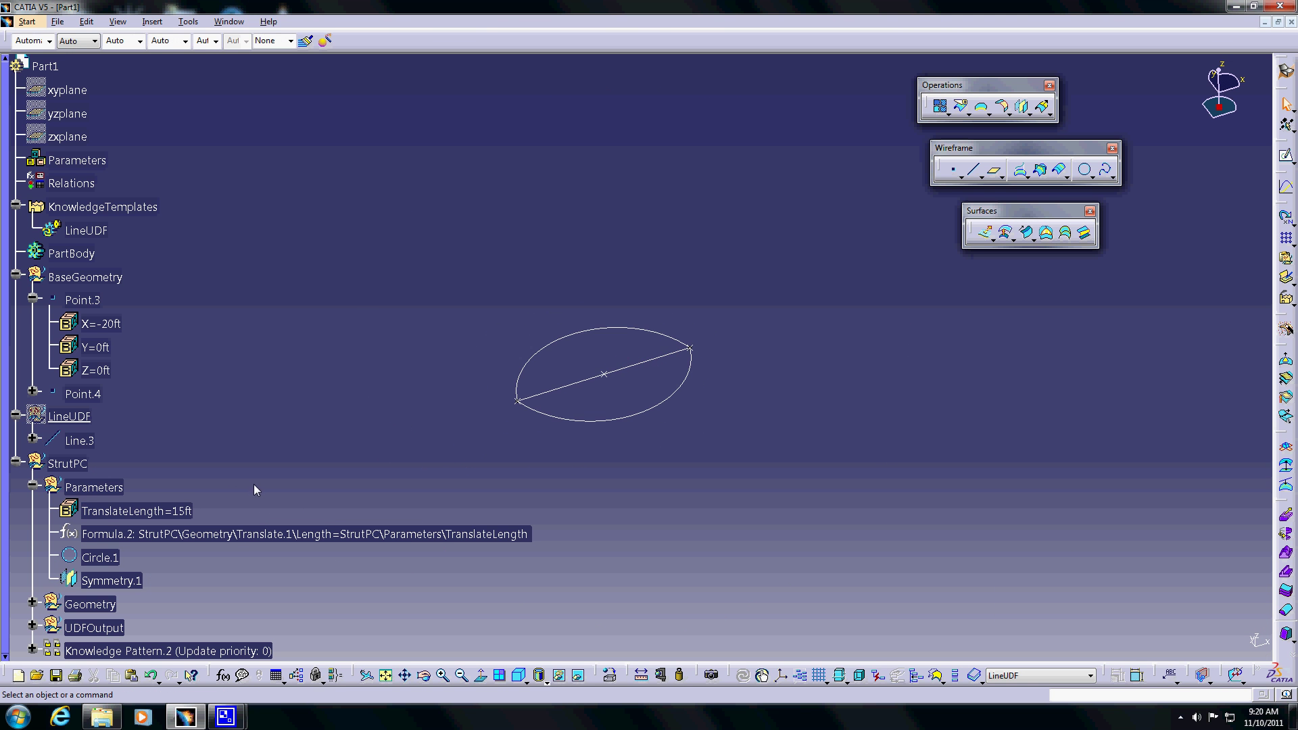
# Set StrutPC's TranslateLength parameter to 10 ft.
pyautogui.scroll(-2, 243, 478)
pyautogui.scroll(1, 235, 474)
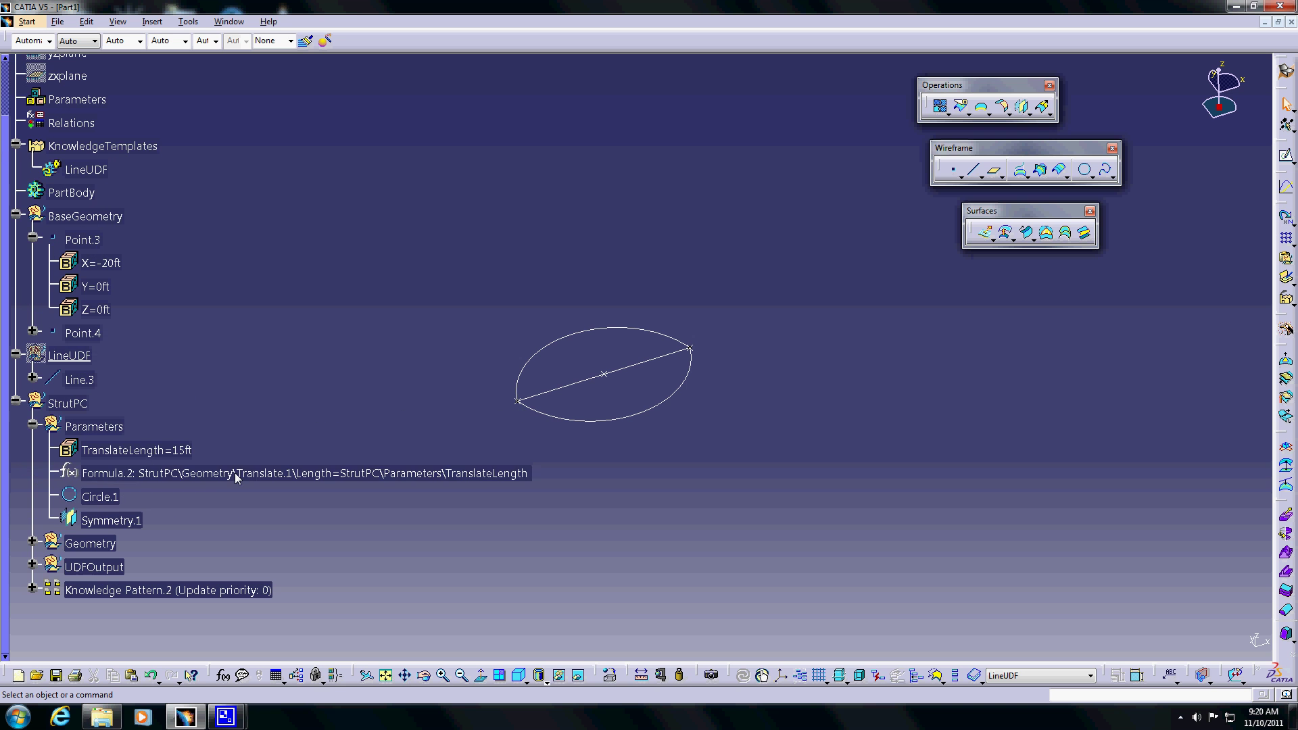
pyautogui.doubleClick(163, 451)
pyautogui.write('10ft')
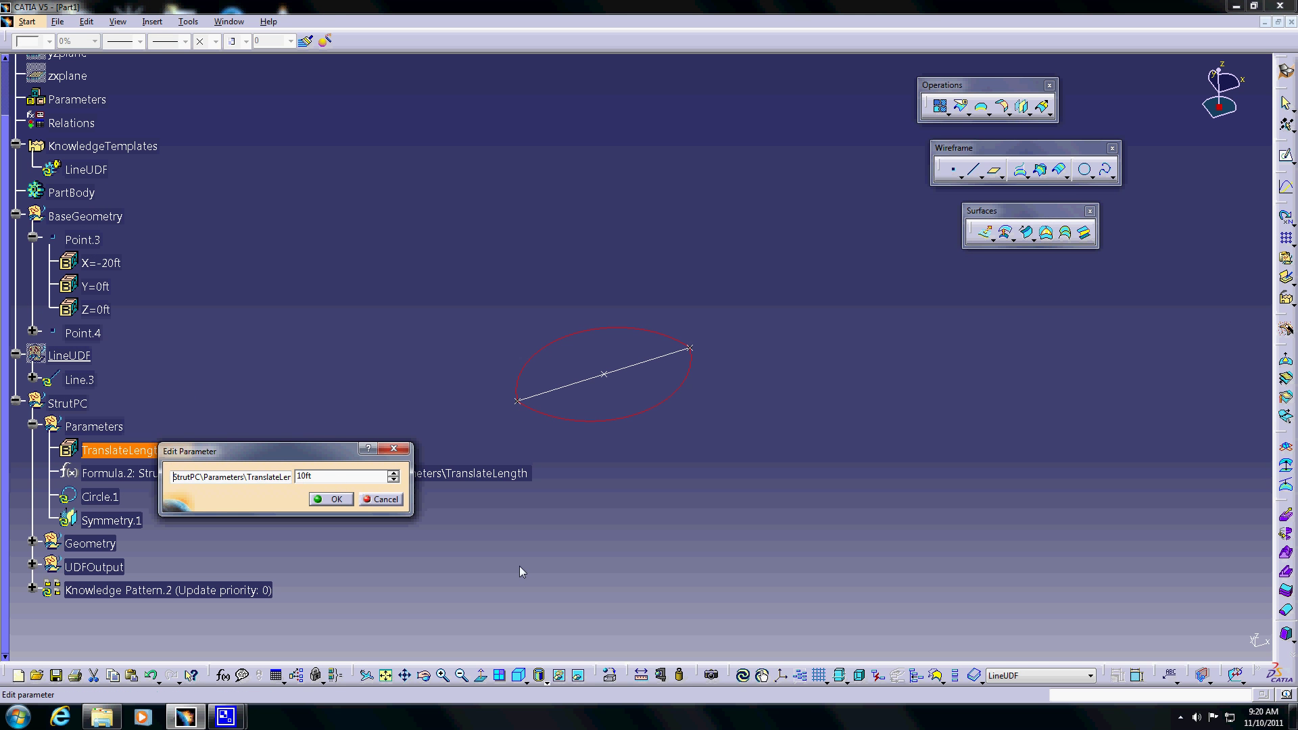
pyautogui.click(331, 499)
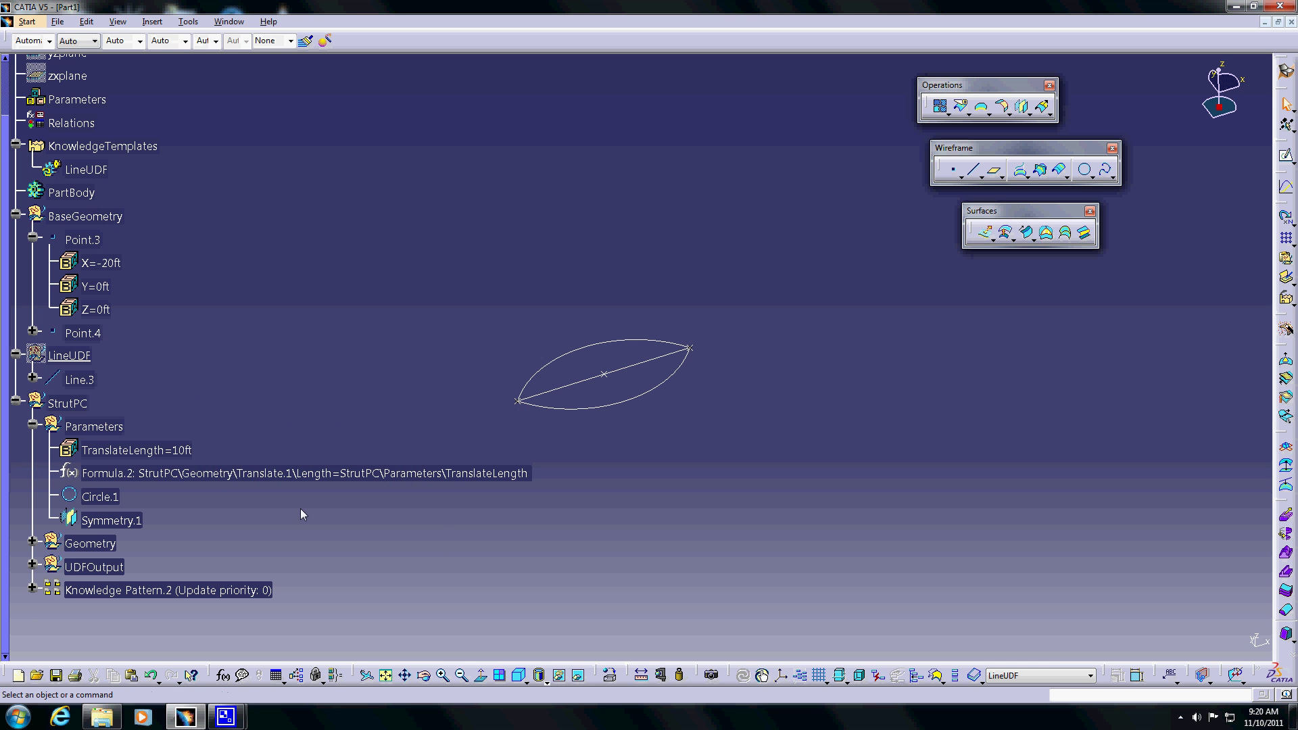
# Reopen and accept the Knowledge Pattern.2 script, and regenerate its LineUDF instances between the arcs.
pyautogui.doubleClick(206, 594)
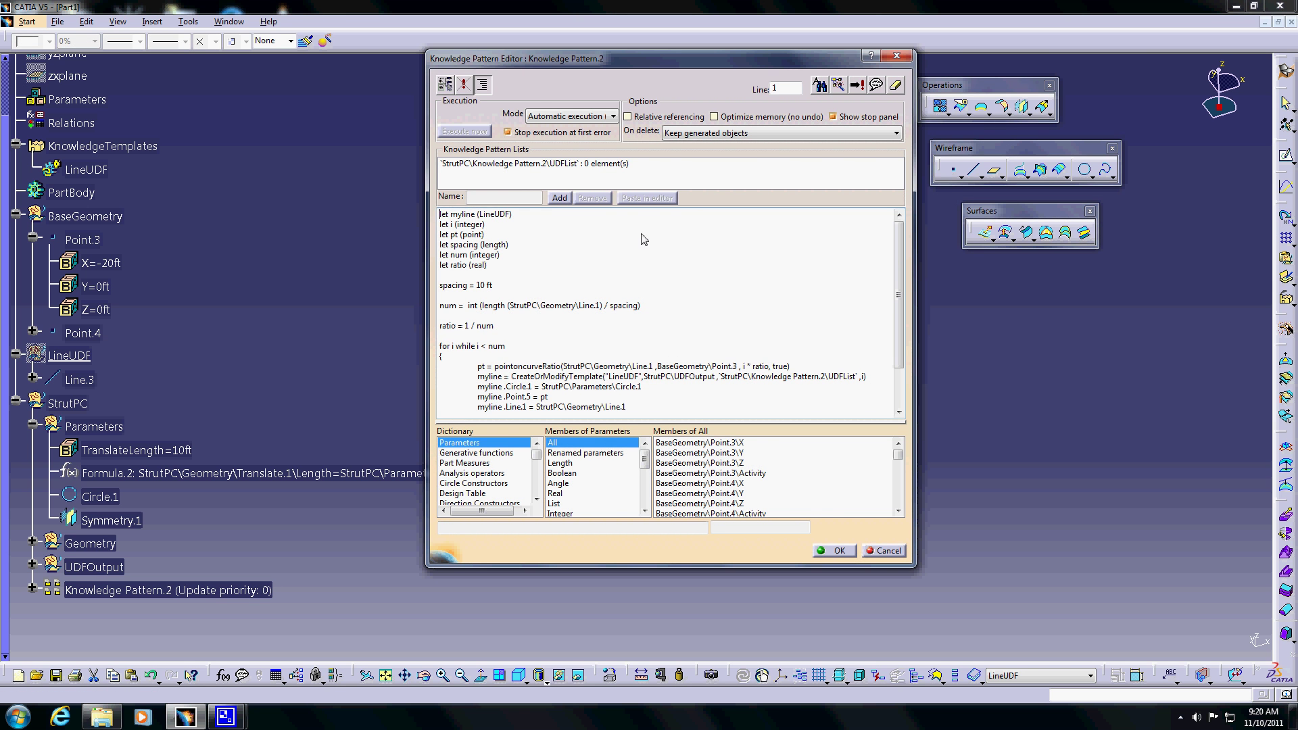
pyautogui.click(819, 548)
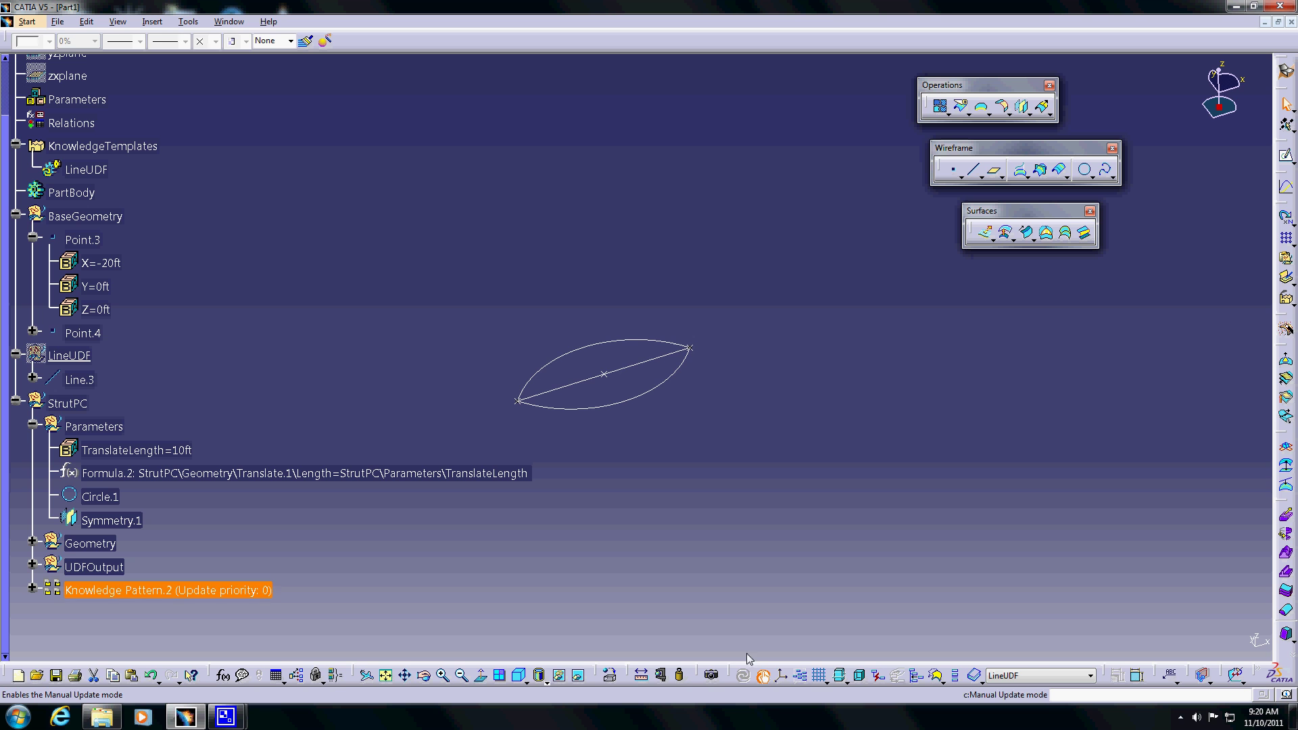
pyautogui.click(261, 558)
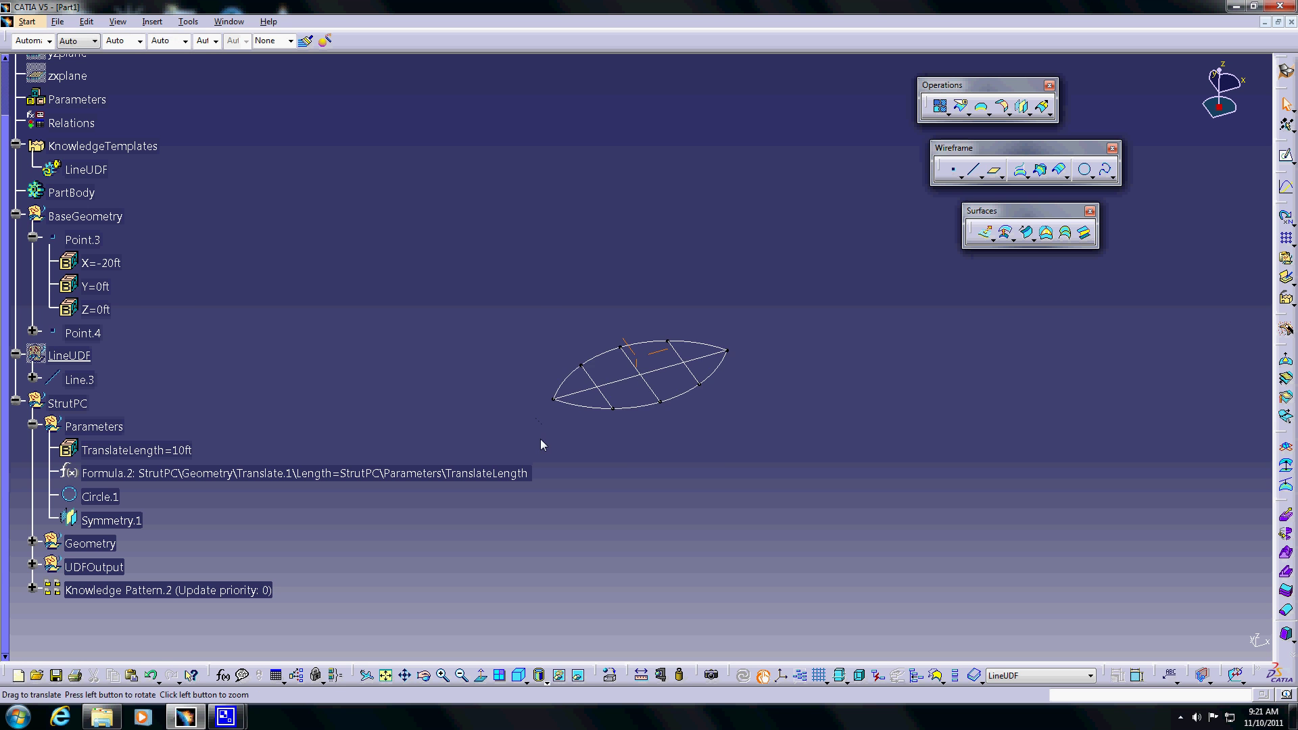
pyautogui.keyDown('ctrl'); pyautogui.moveTo(534, 423); pyautogui.dragTo(575, 378, button='middle'); pyautogui.keyUp('ctrl')
pyautogui.moveTo(604, 369); pyautogui.dragTo(556, 371, button='middle')
pyautogui.moveTo(616, 416); pyautogui.dragTo(619, 384, button='middle')
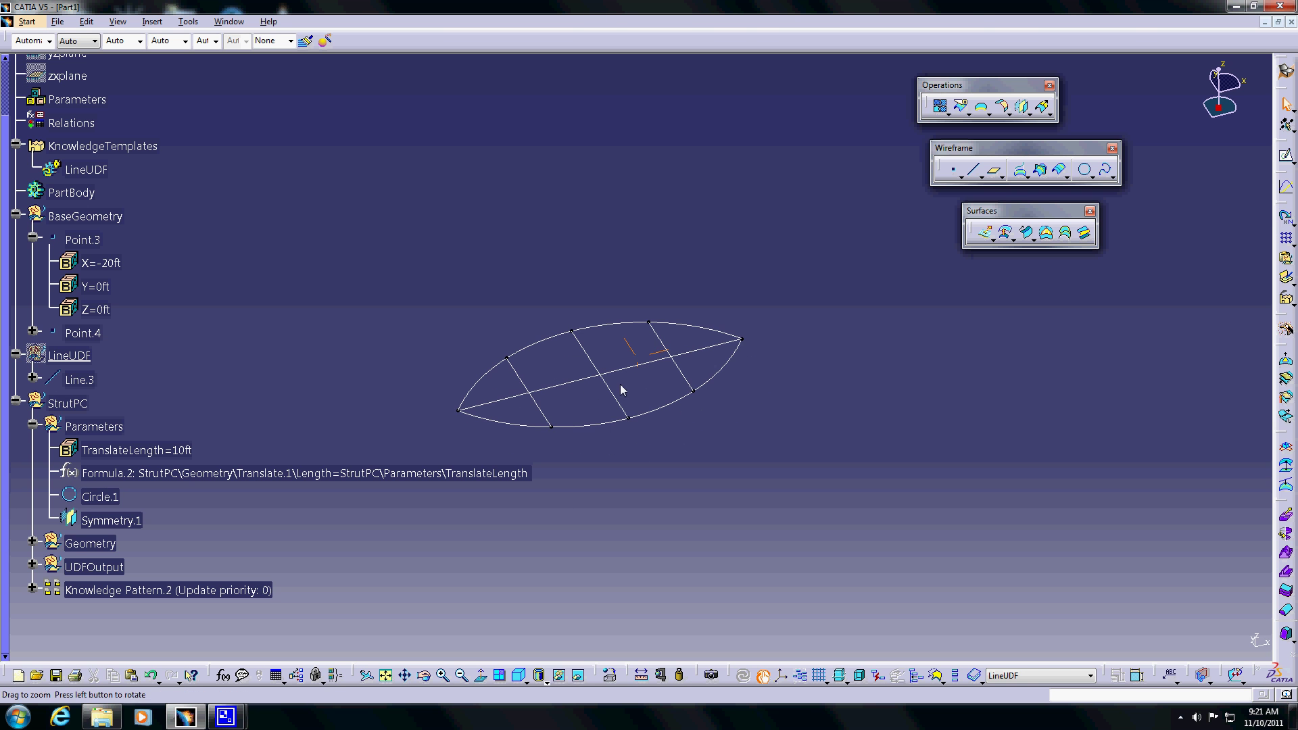
# Set the X coordinate of Point.4 to 30 ft and accept the point definition.
pyautogui.doubleClick(742, 339)
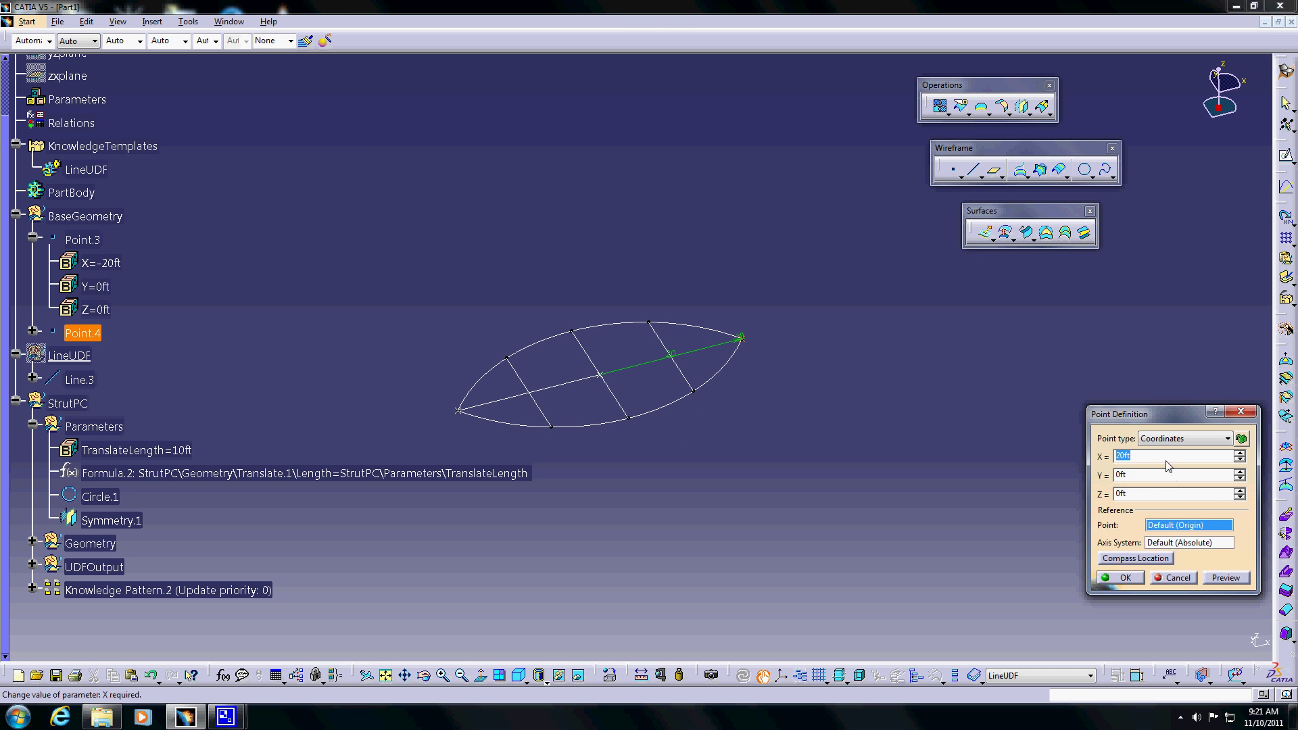
pyautogui.write('30')
pyautogui.press('Tab')
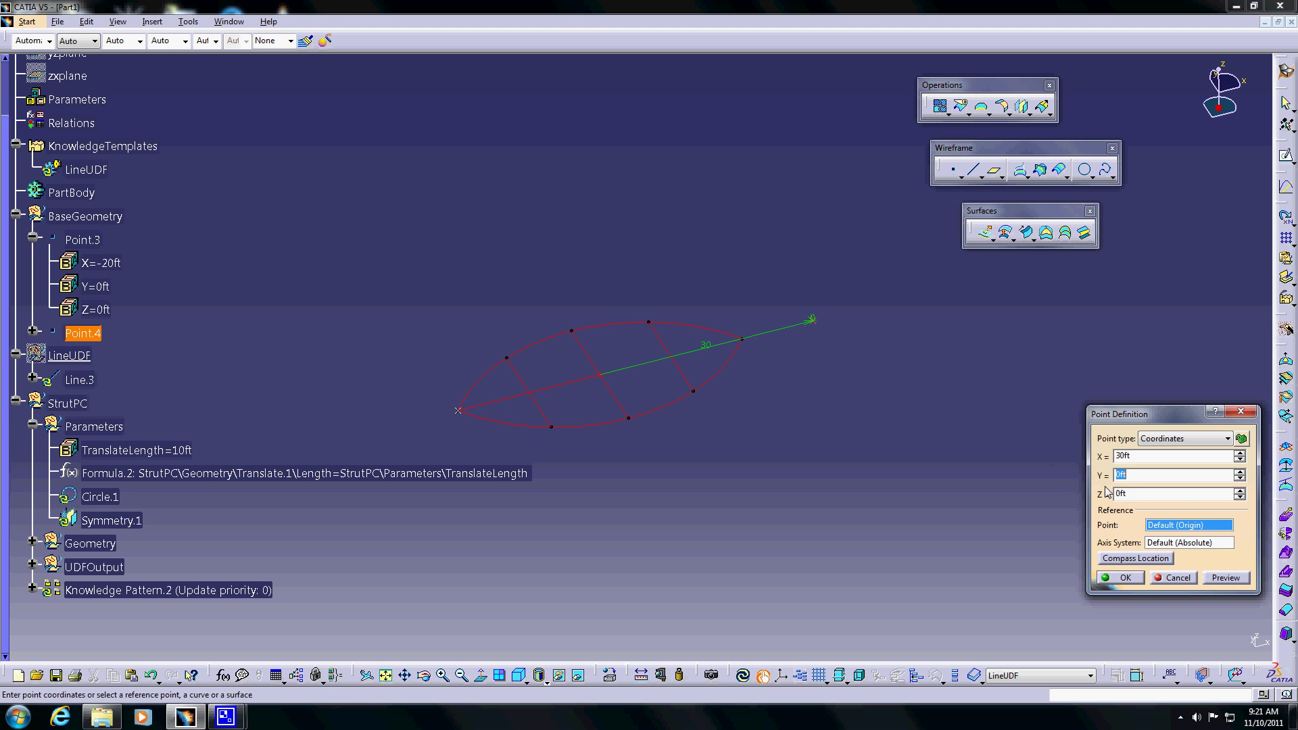
pyautogui.click(1122, 576)
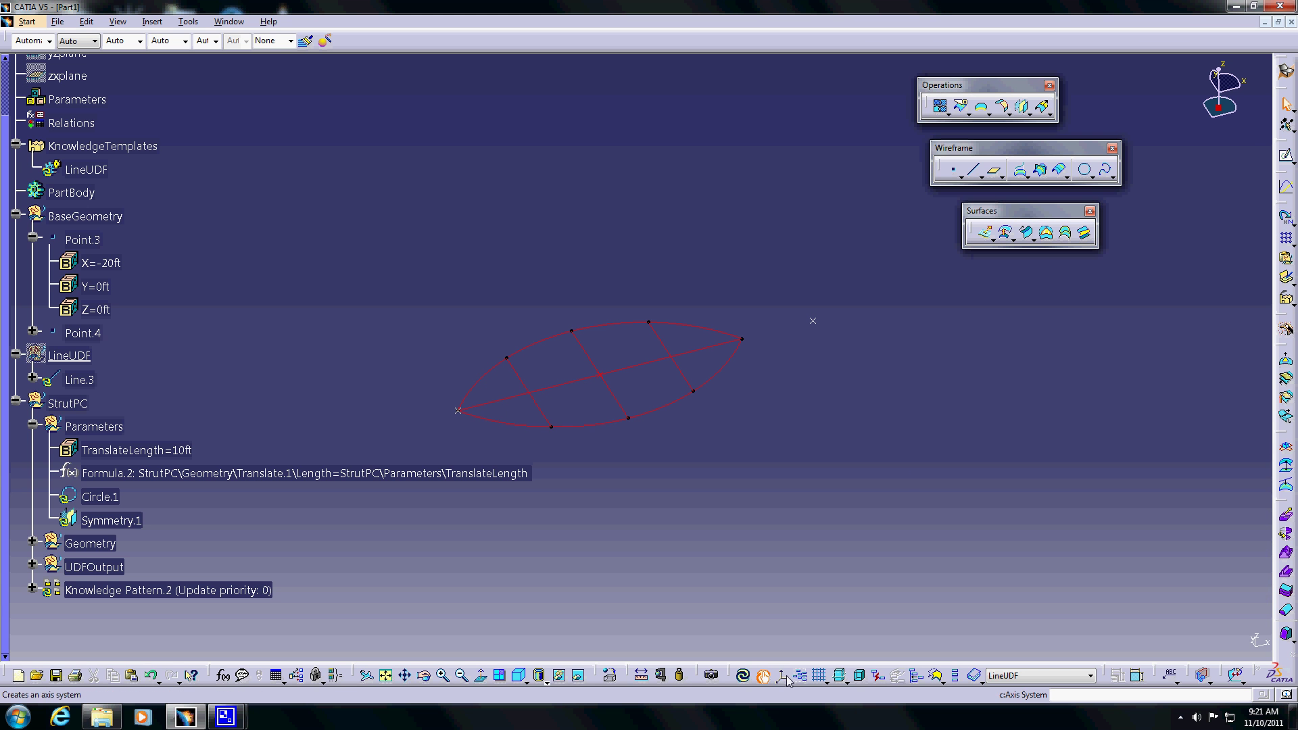
# Update the part and add the line i = 1 before the for loop in the Knowledge Pattern.2 script.
pyautogui.click(744, 676)
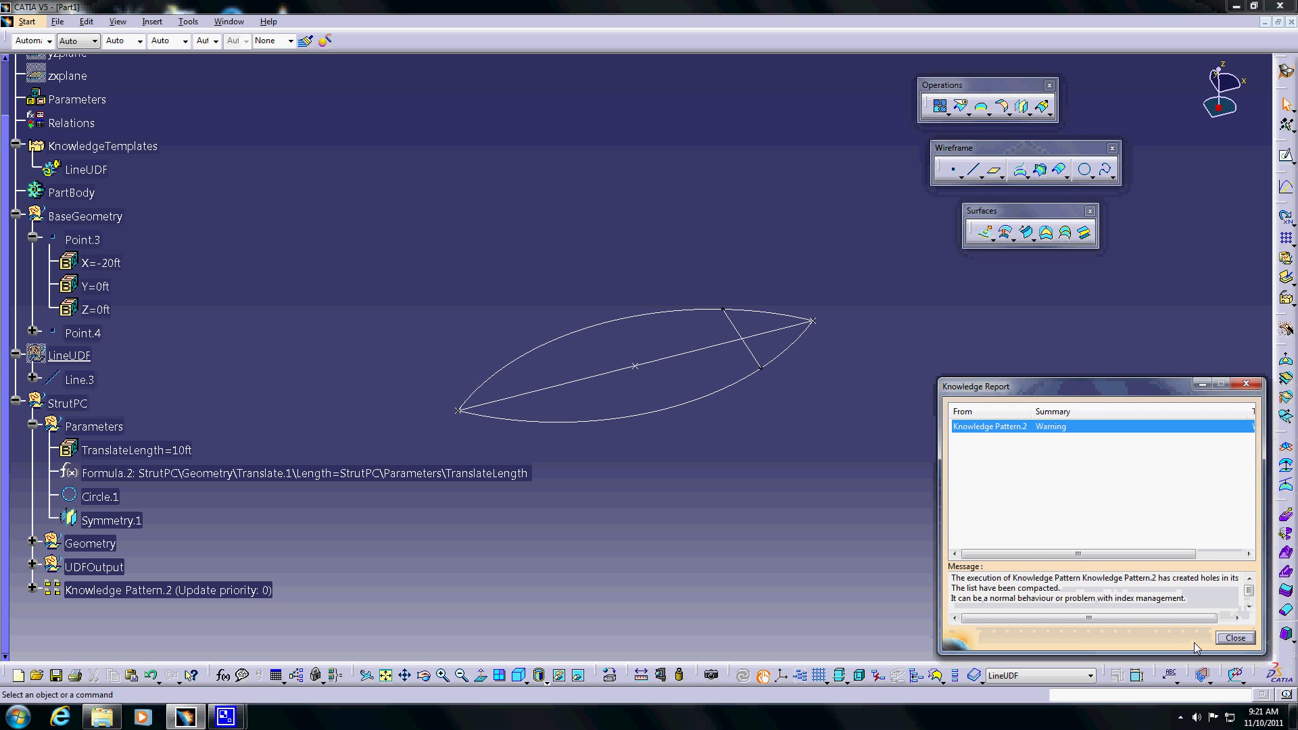
pyautogui.click(1234, 639)
pyautogui.doubleClick(203, 591)
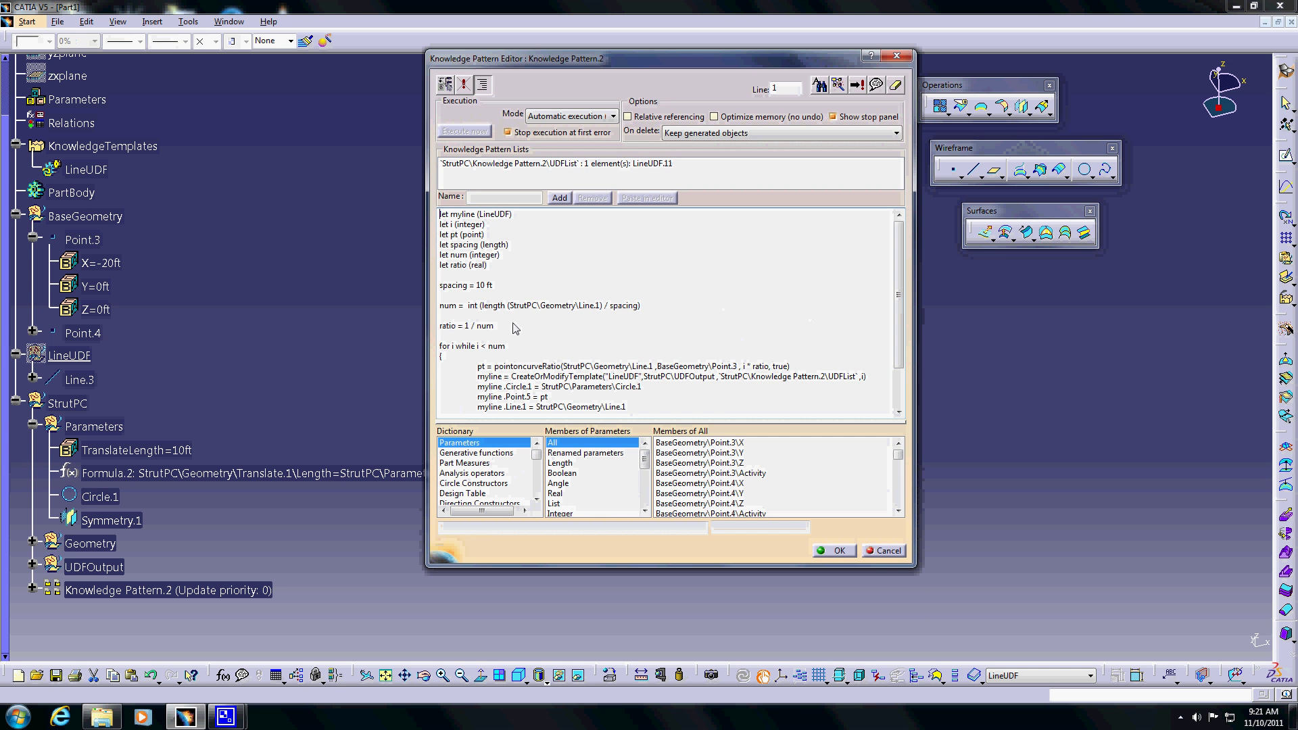
pyautogui.click(506, 269)
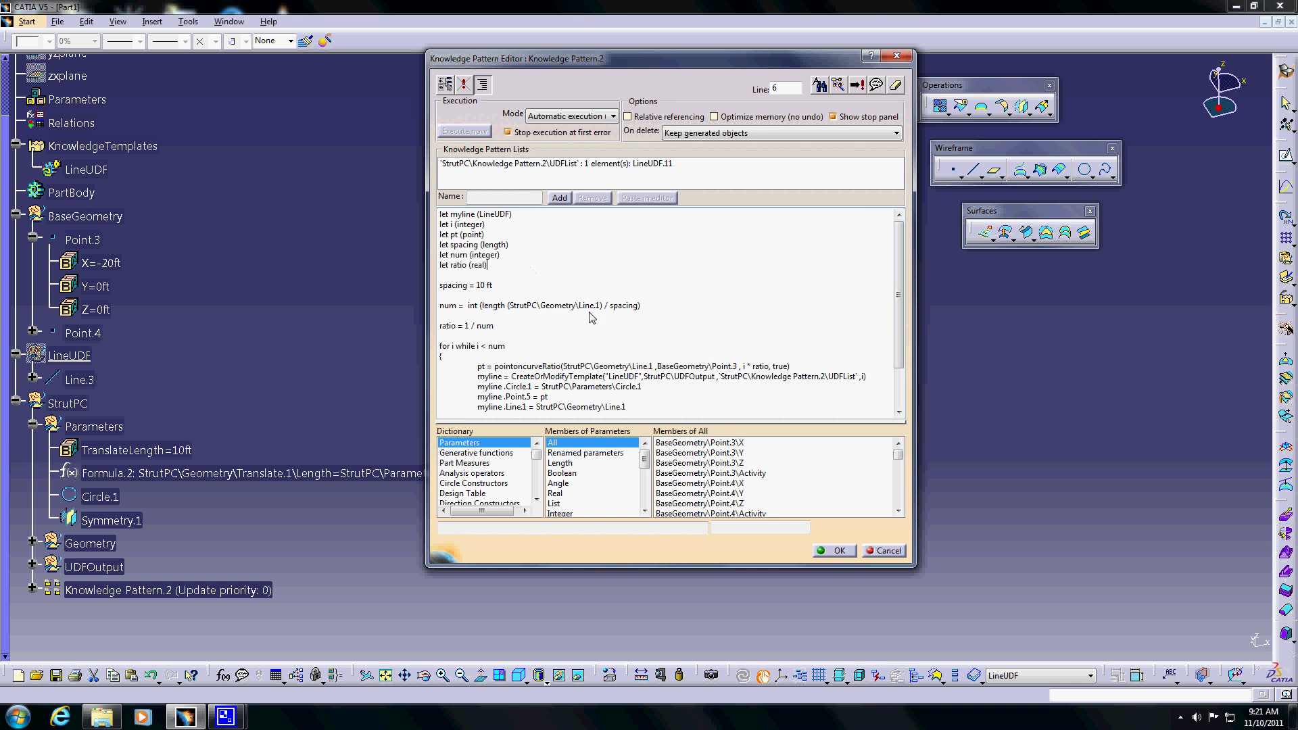
pyautogui.press('Return')
pyautogui.press('Return')
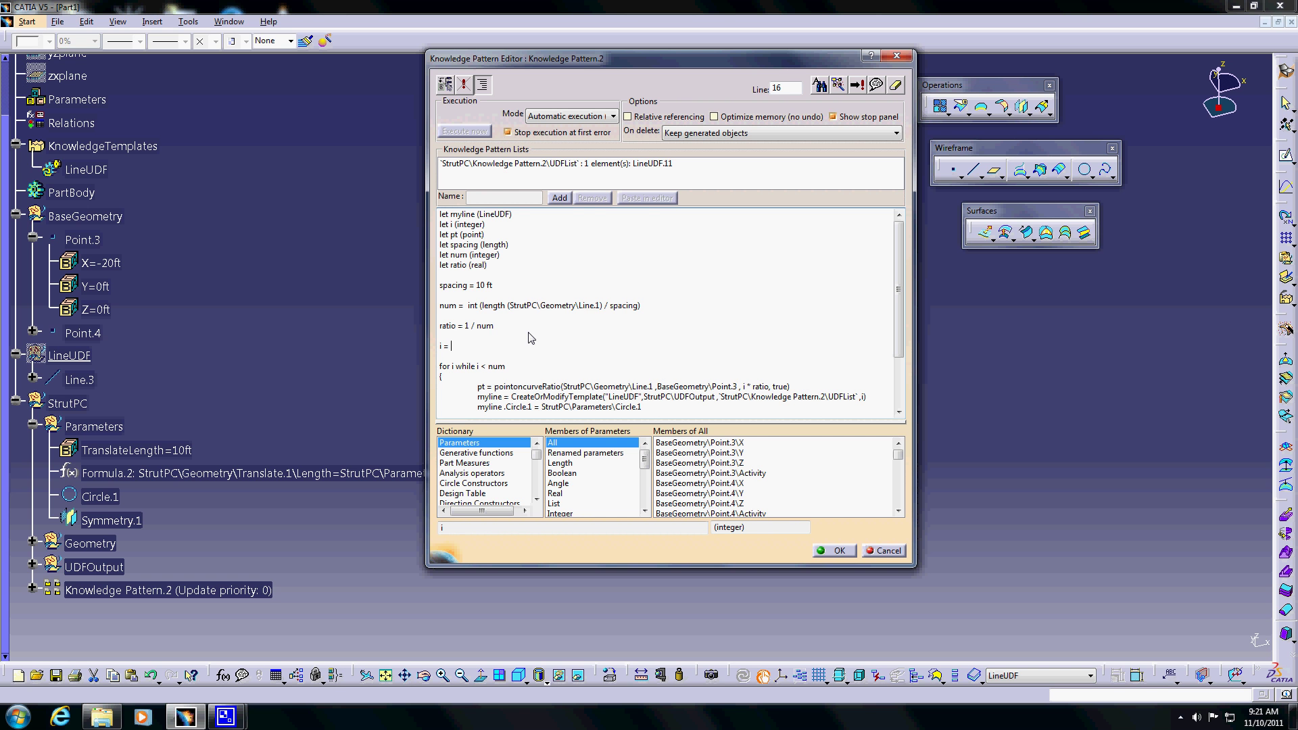
pyautogui.click(839, 550)
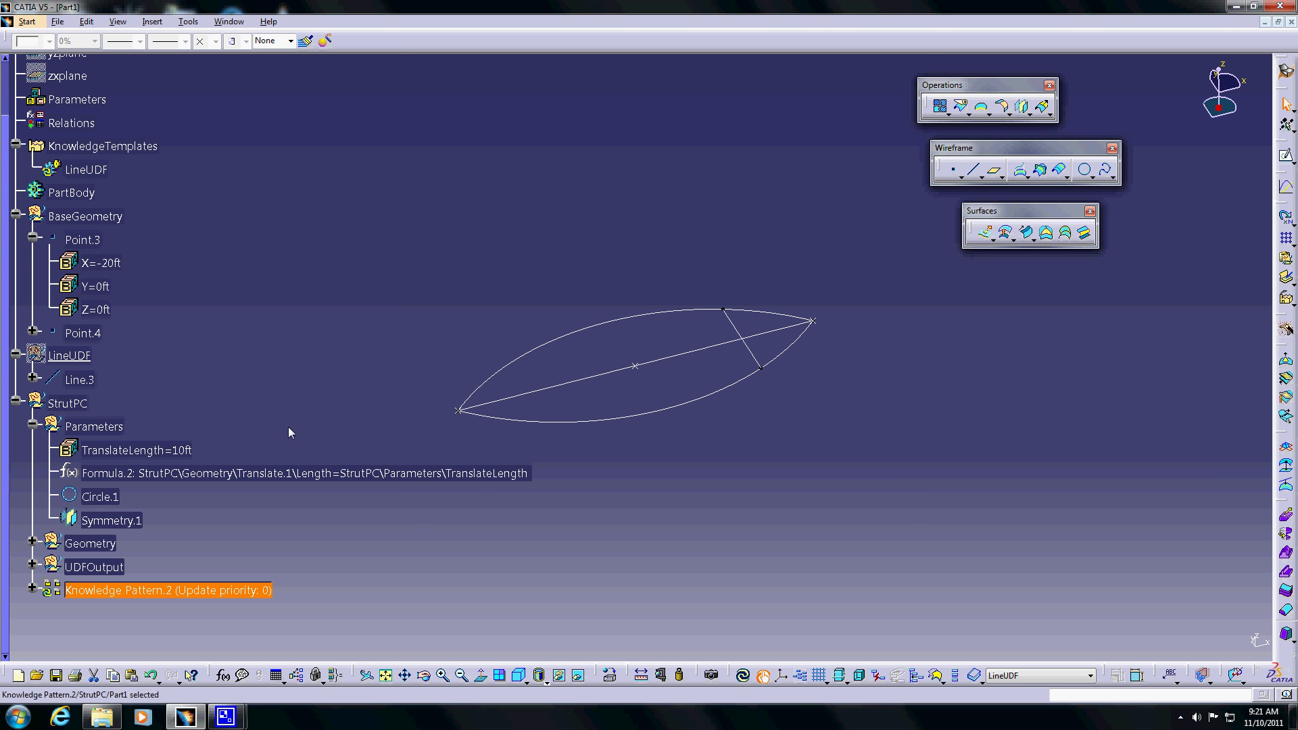
# Execute Knowledge Pattern.2 to regenerate the LineUDF instances between the two arcs.
pyautogui.rightClick(173, 592)
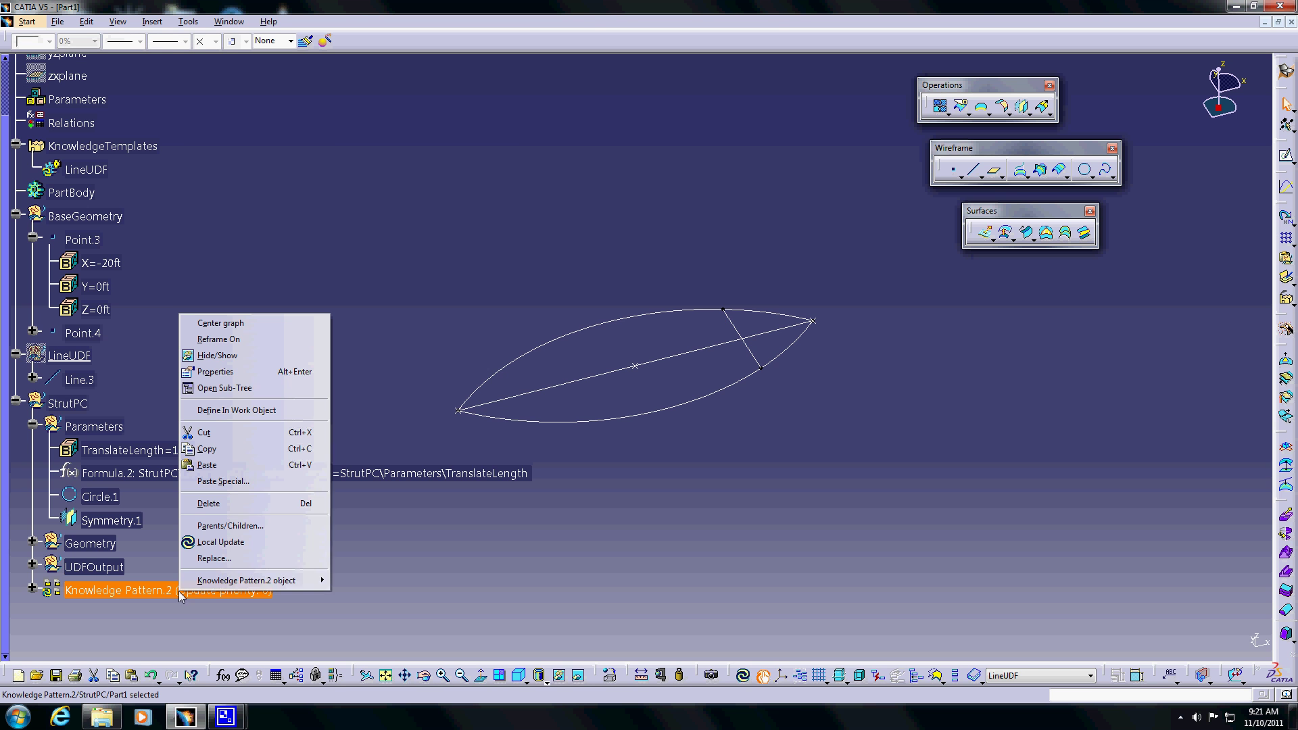
pyautogui.moveTo(238, 580)
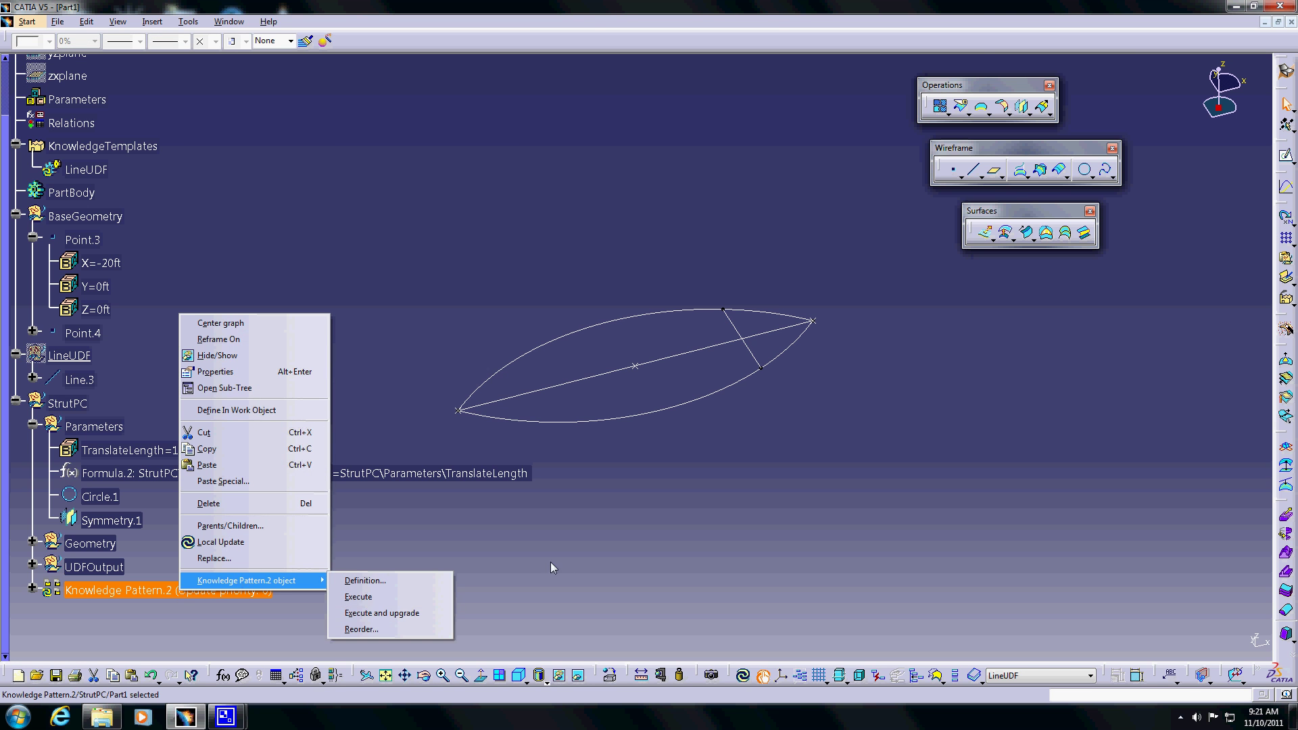
pyautogui.click(359, 596)
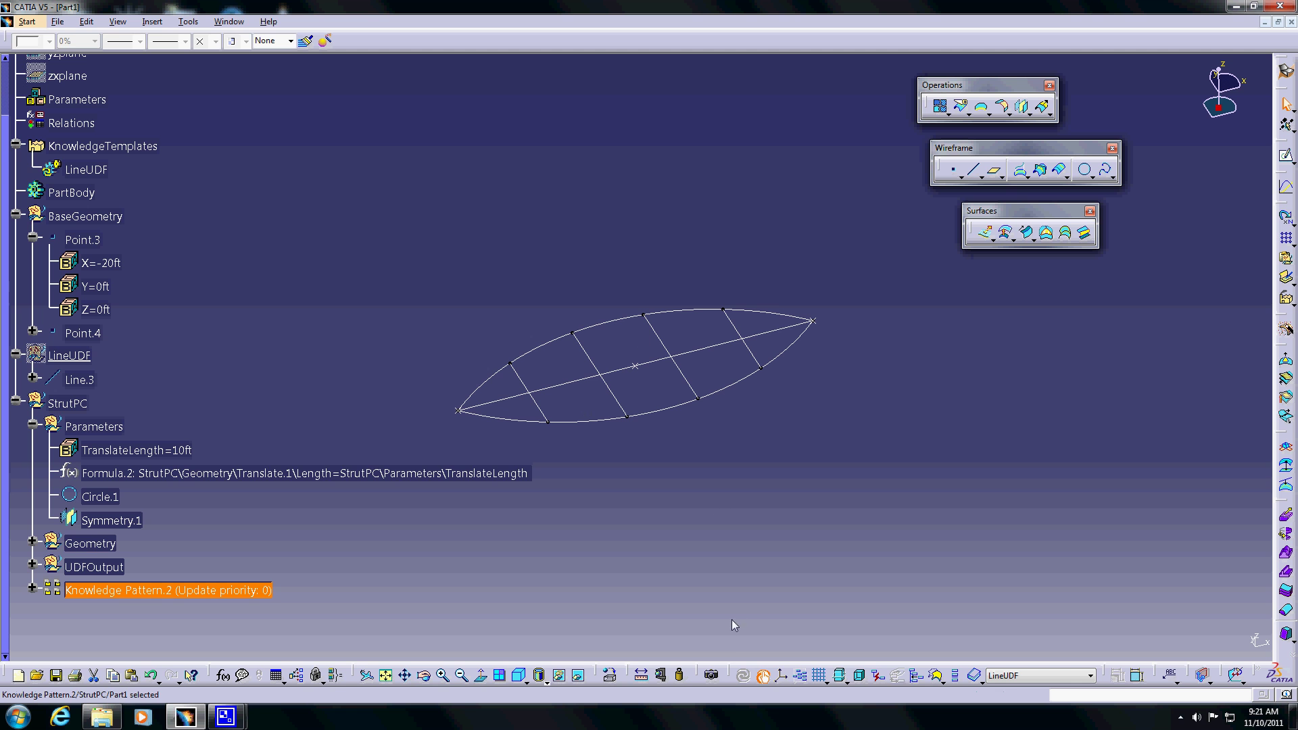
pyautogui.click(342, 468)
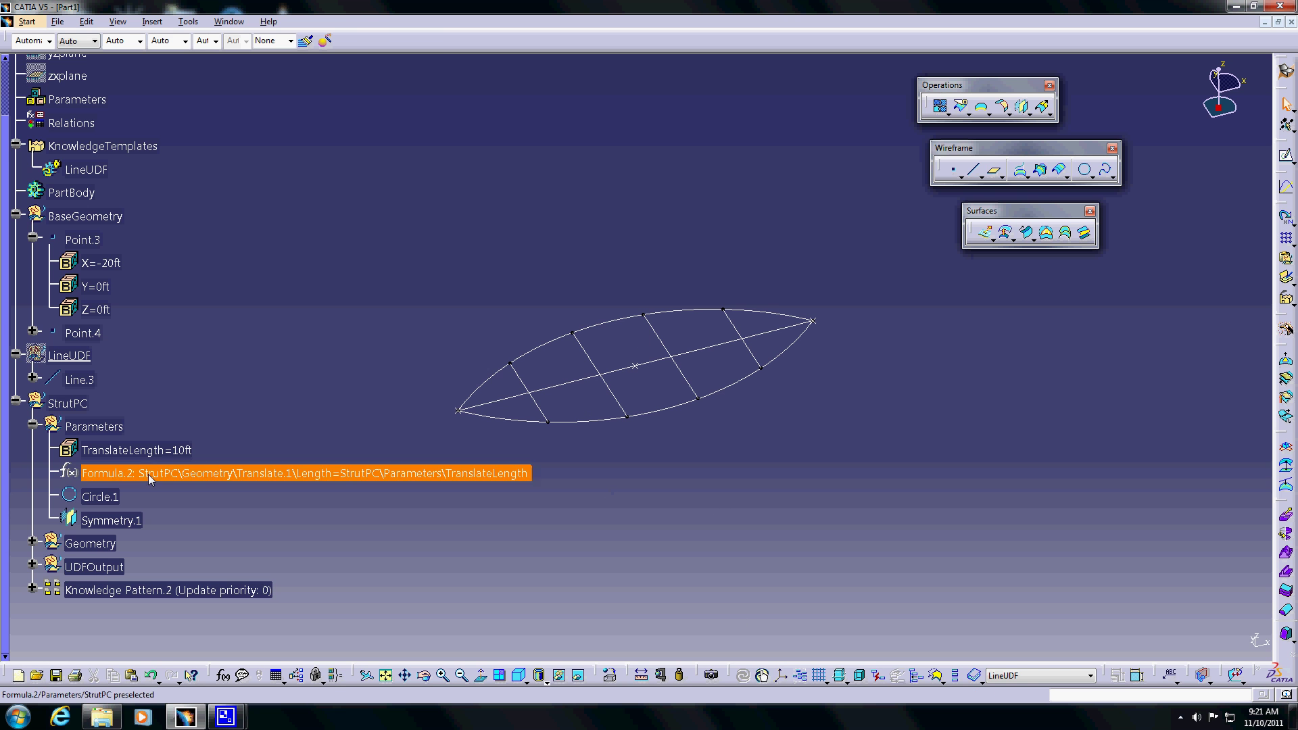
pyautogui.doubleClick(814, 319)
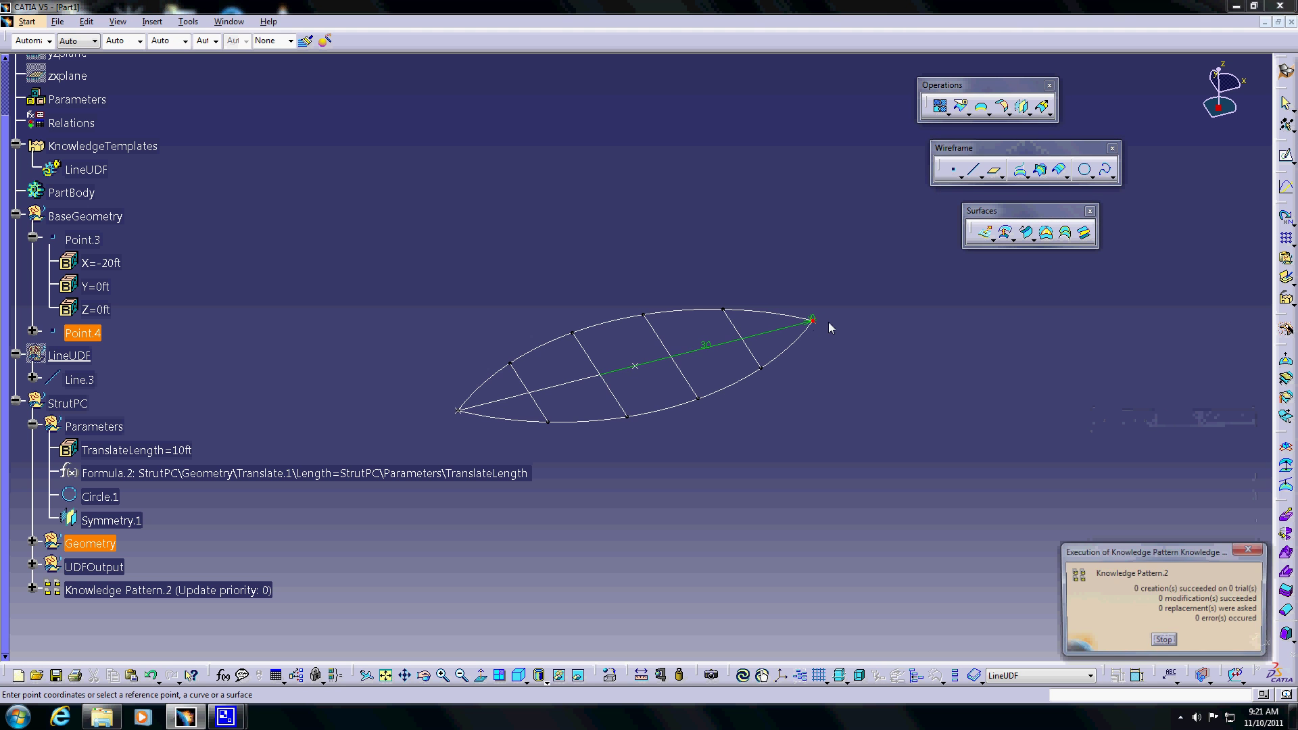
pyautogui.click(712, 388)
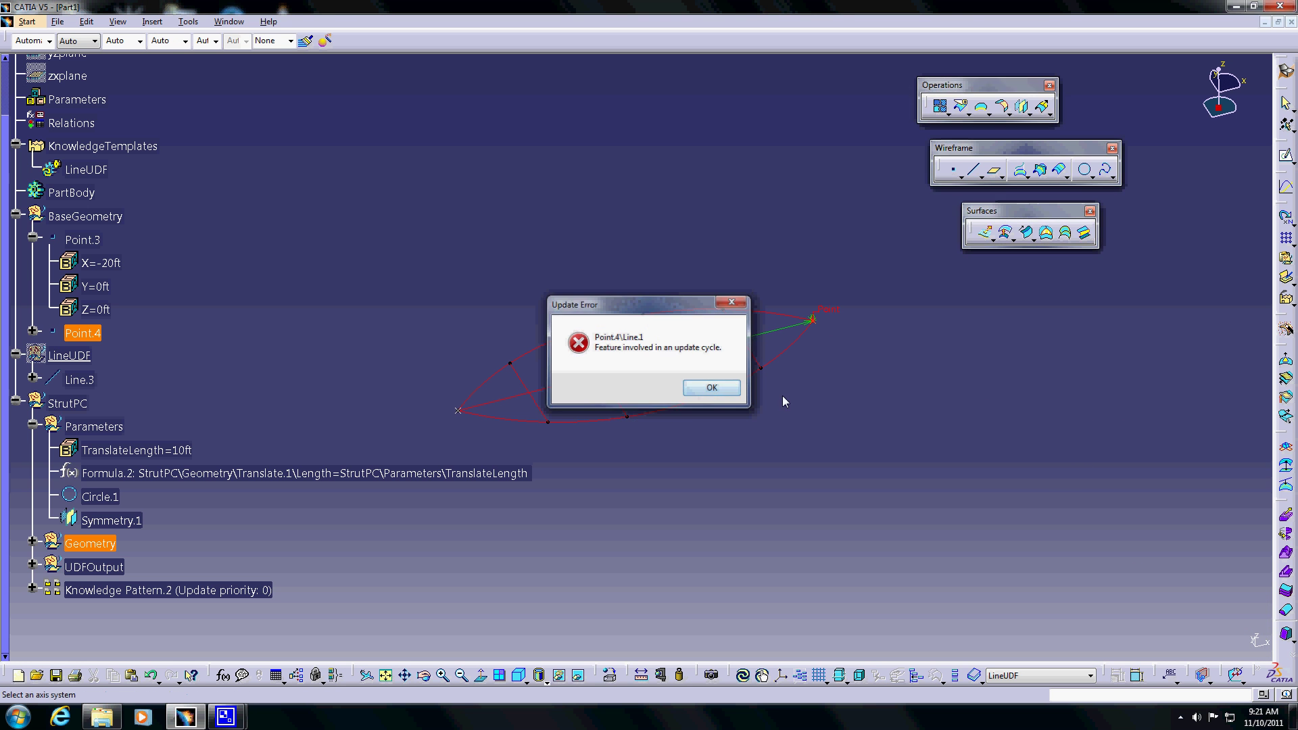
pyautogui.click(1235, 638)
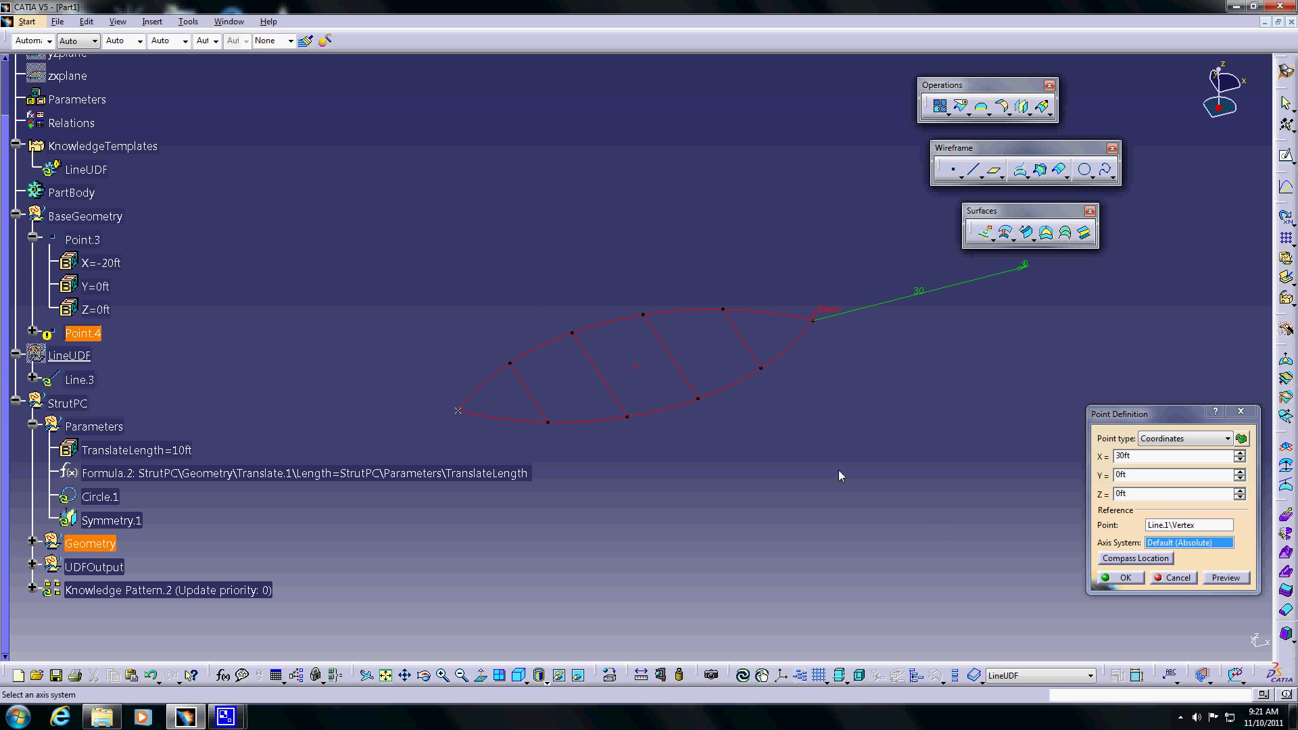
pyautogui.click(1165, 575)
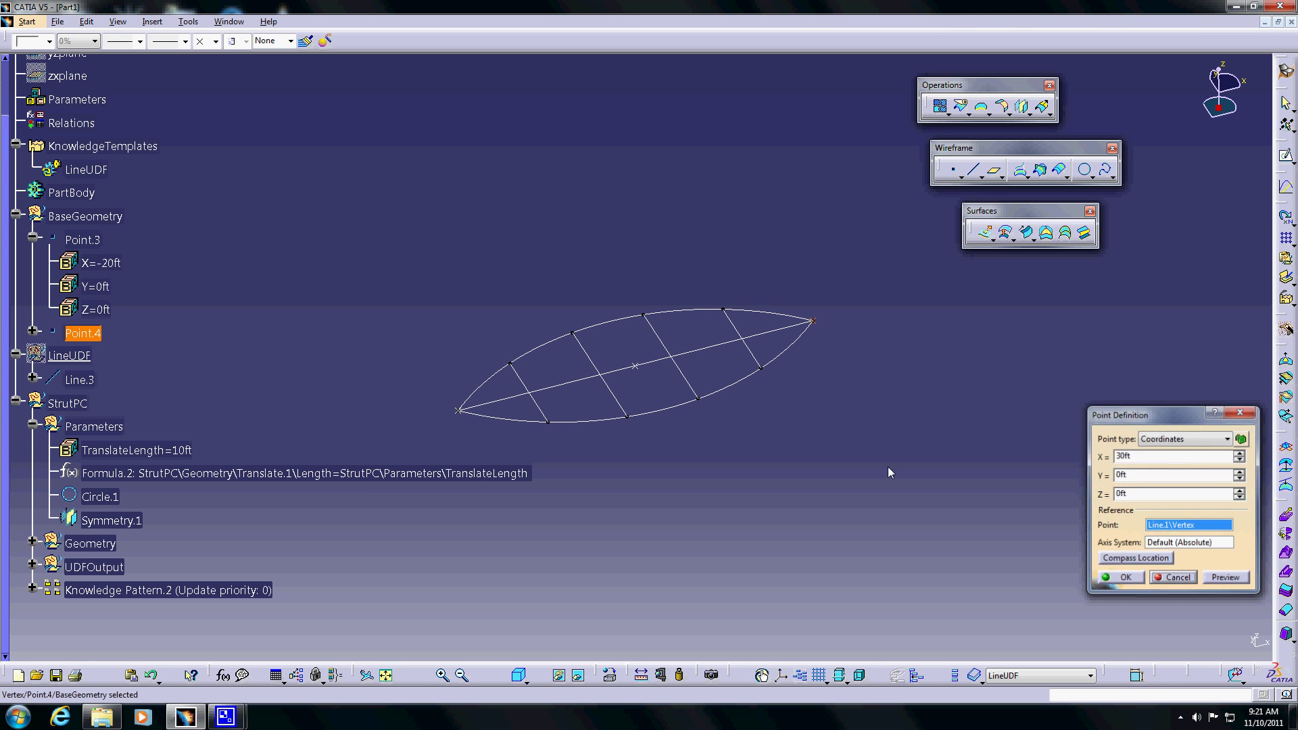
# Set the X coordinate of Point.4 to 40 ft and accept the point definition.
pyautogui.doubleClick(813, 320)
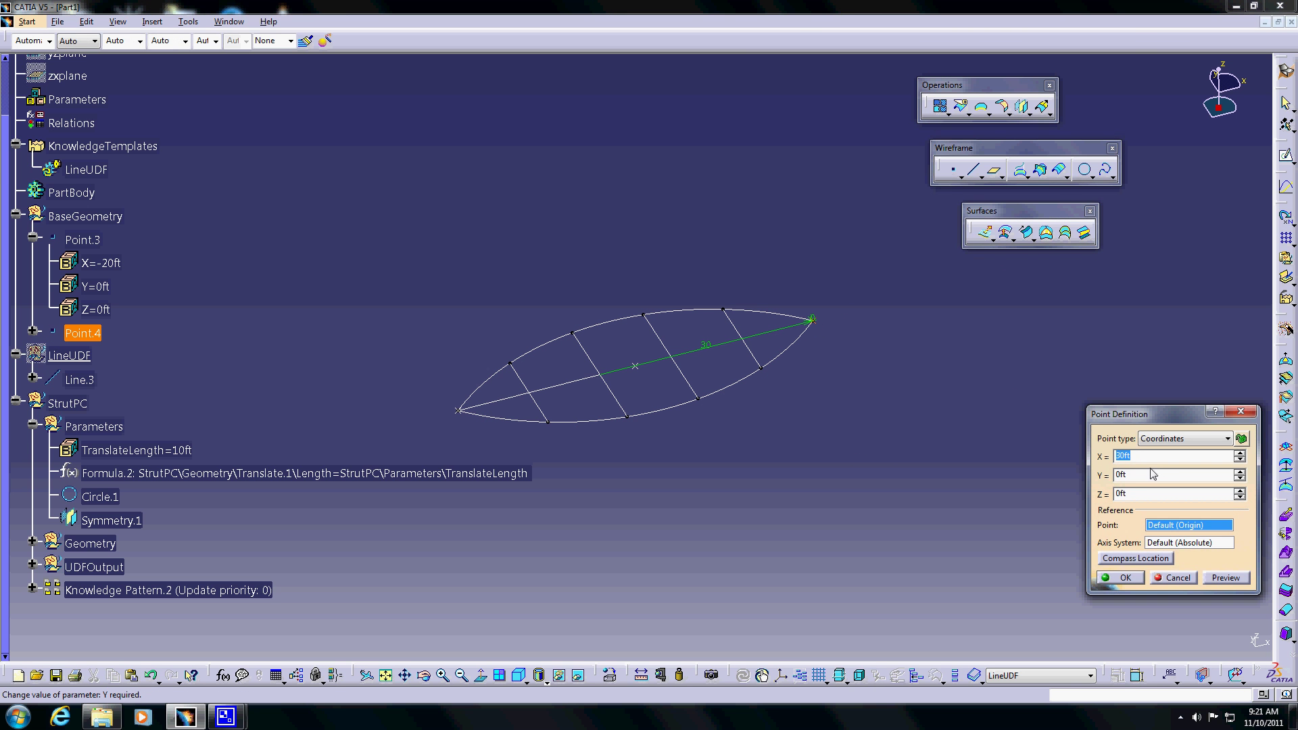
pyautogui.write('40')
pyautogui.press('Return')
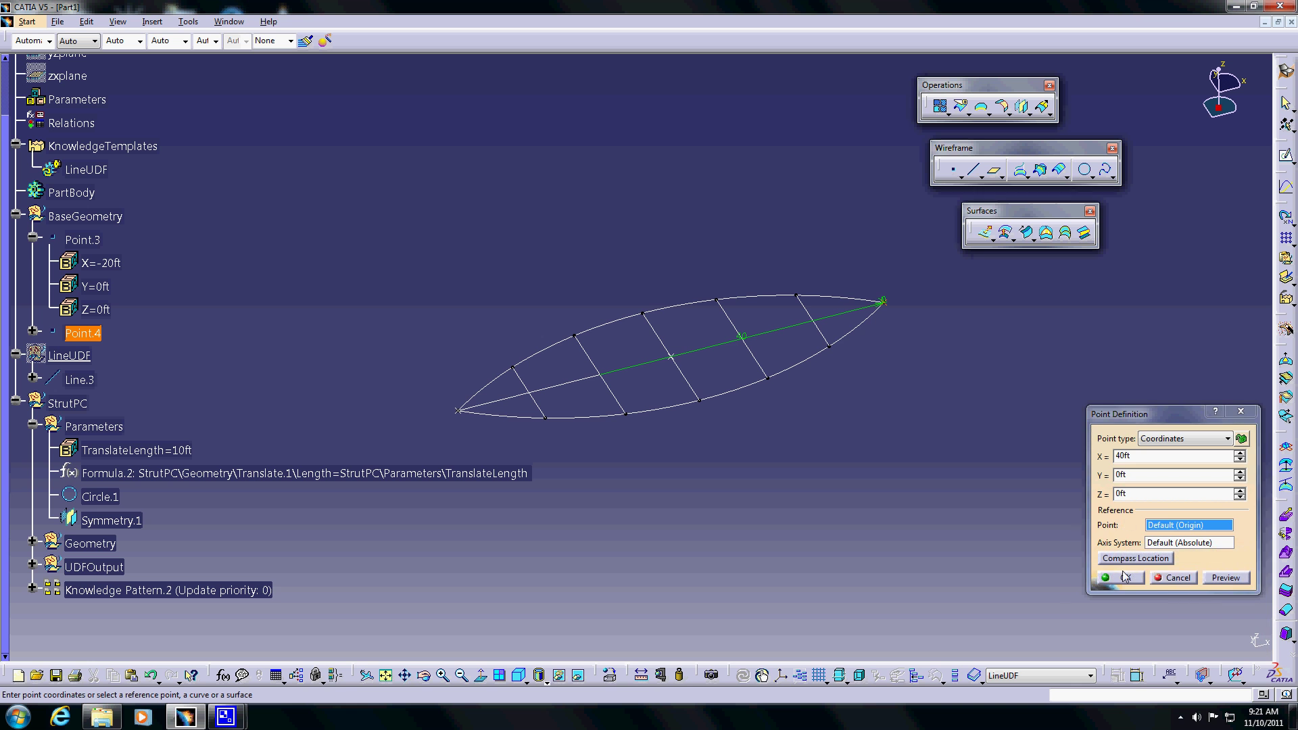
# Set StrutPC's TranslateLength parameter to 20 ft.
pyautogui.click(151, 452)
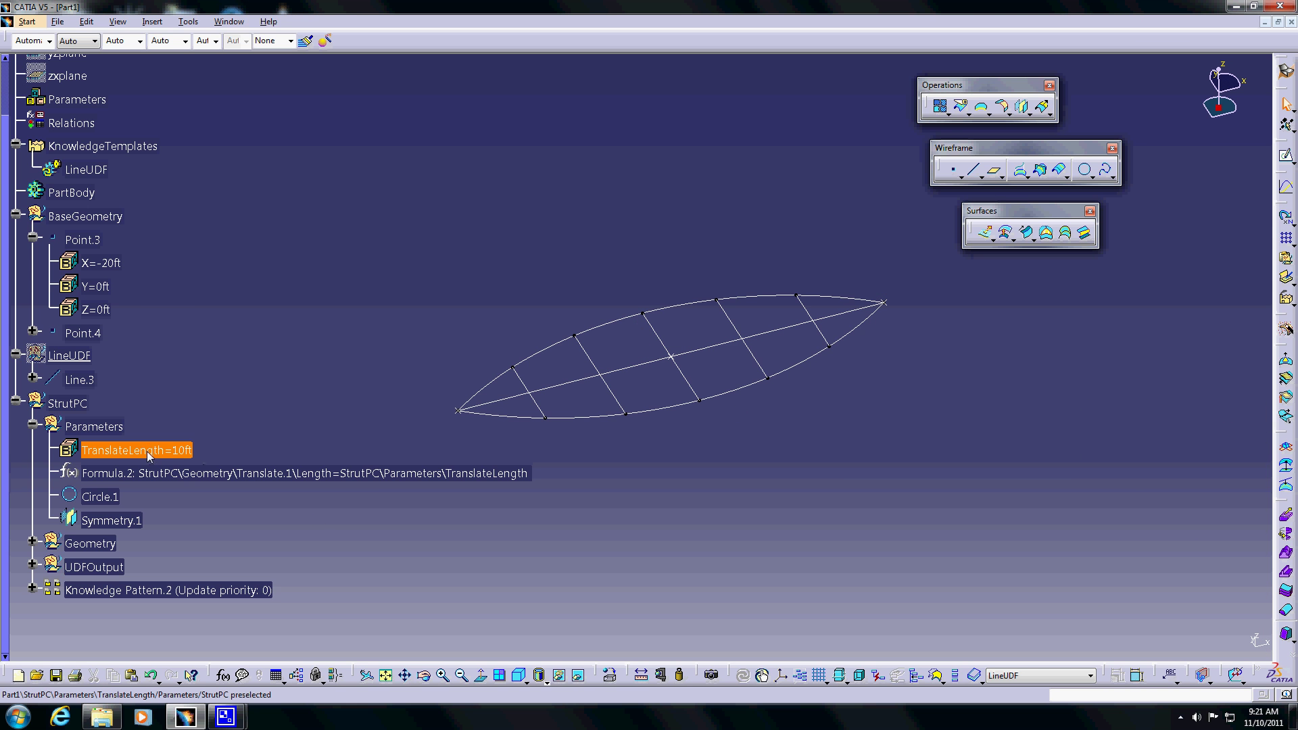
pyautogui.doubleClick(126, 446)
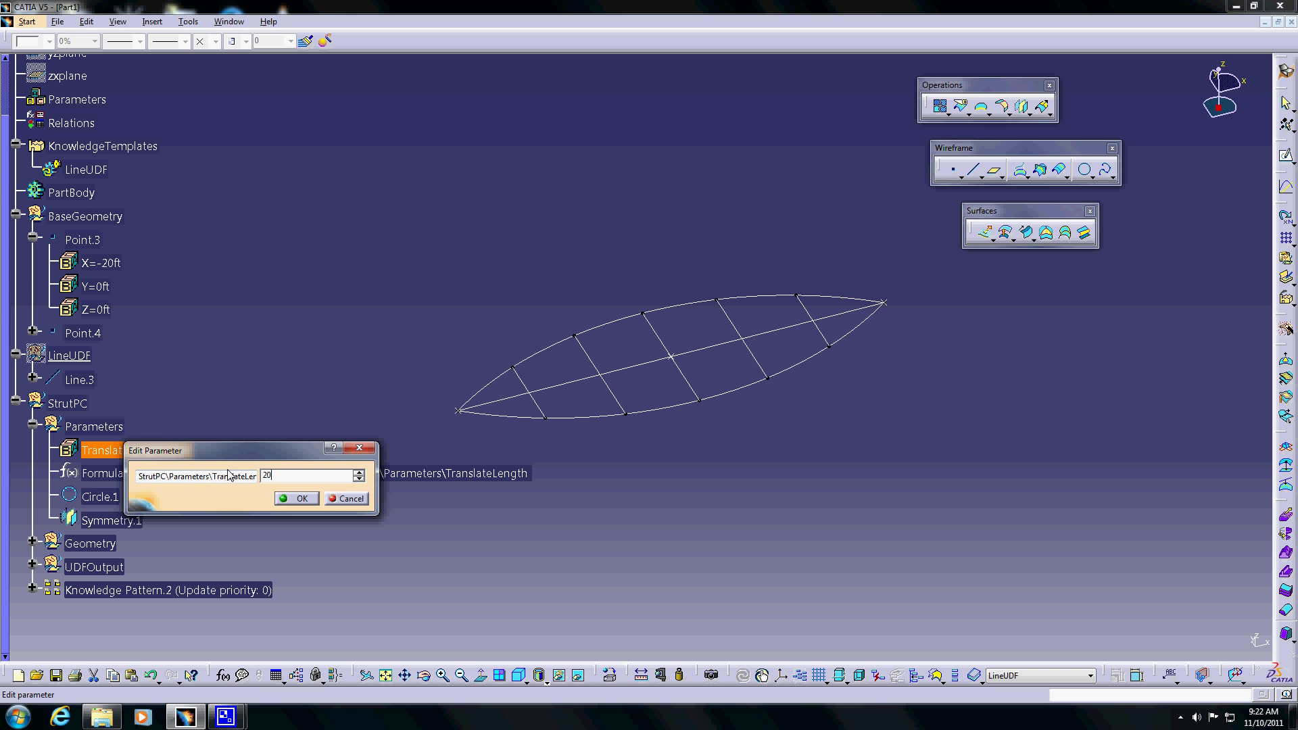
pyautogui.click(306, 499)
pyautogui.moveTo(674, 404); pyautogui.dragTo(677, 435, button='middle')
# Review the Knowledge Pattern.2 script and close the editor without changing it.
pyautogui.click(255, 399)
pyautogui.scroll(-4, 201, 476)
pyautogui.scroll(1, 201, 475)
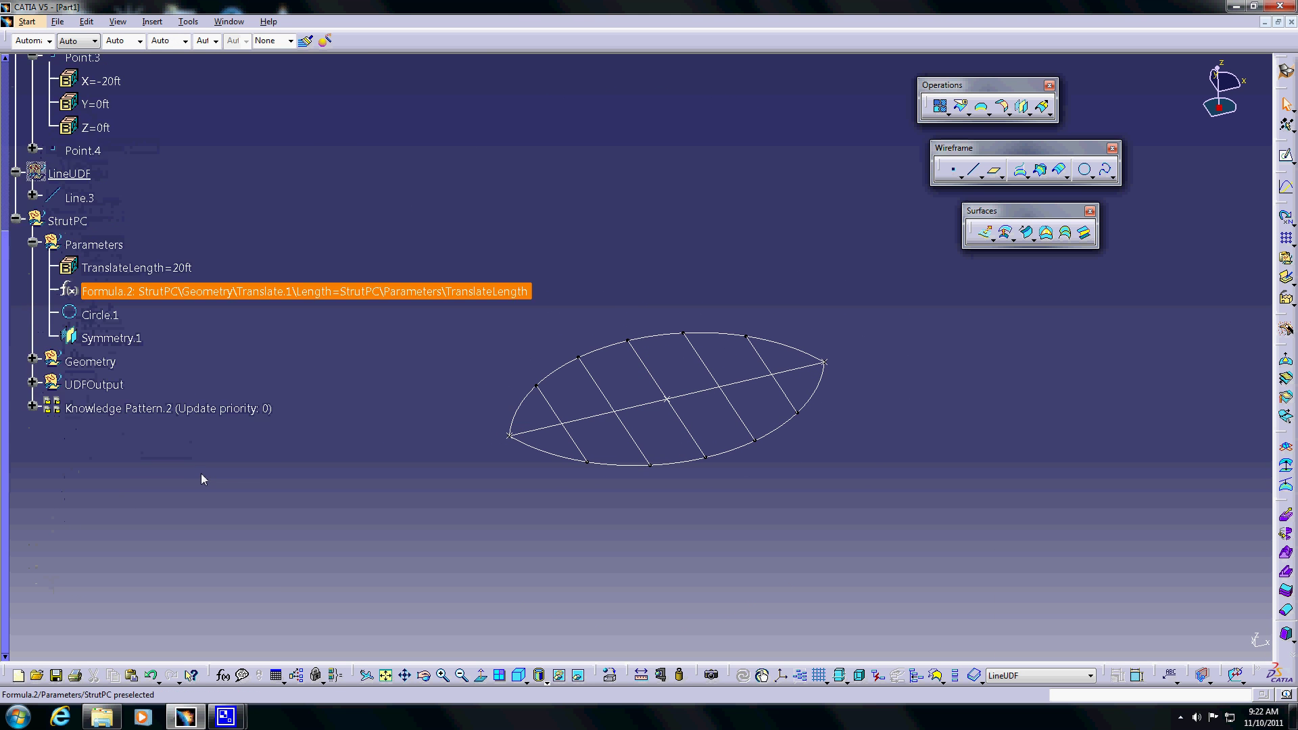
pyautogui.scroll(1, 201, 473)
pyautogui.doubleClick(201, 472)
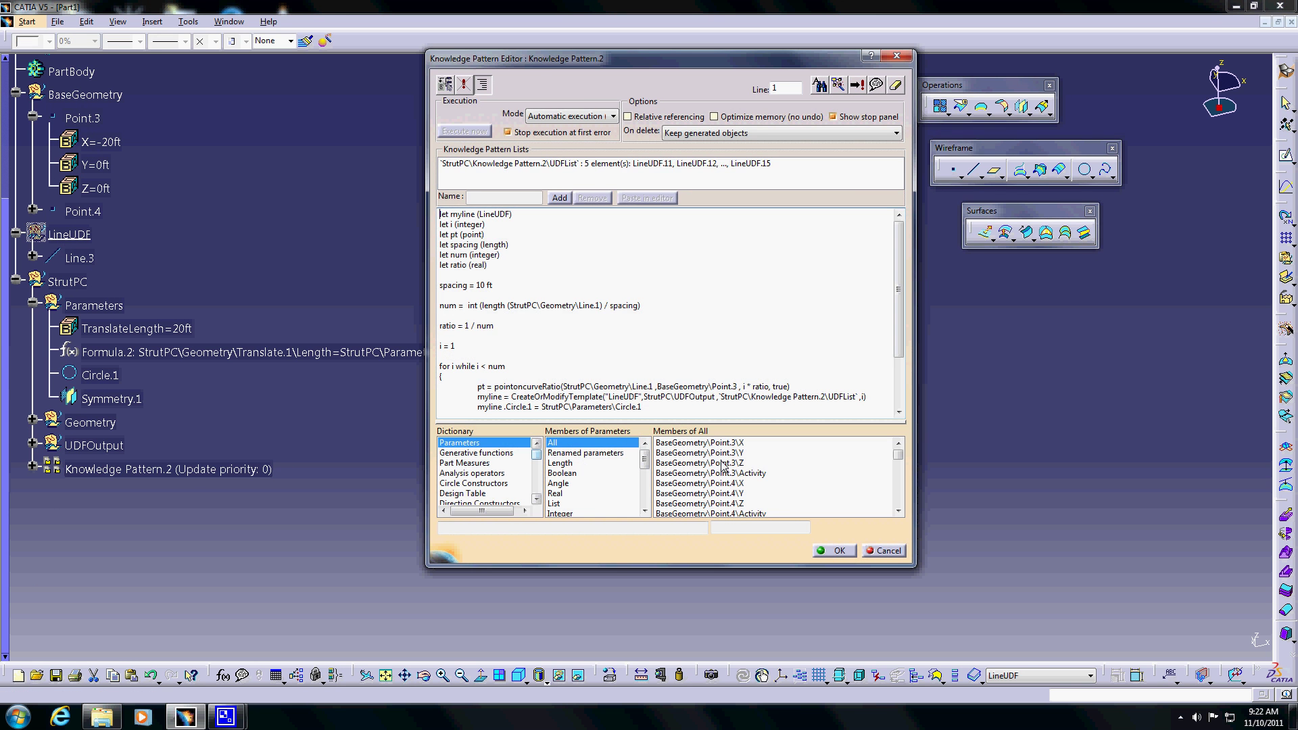
pyautogui.click(889, 550)
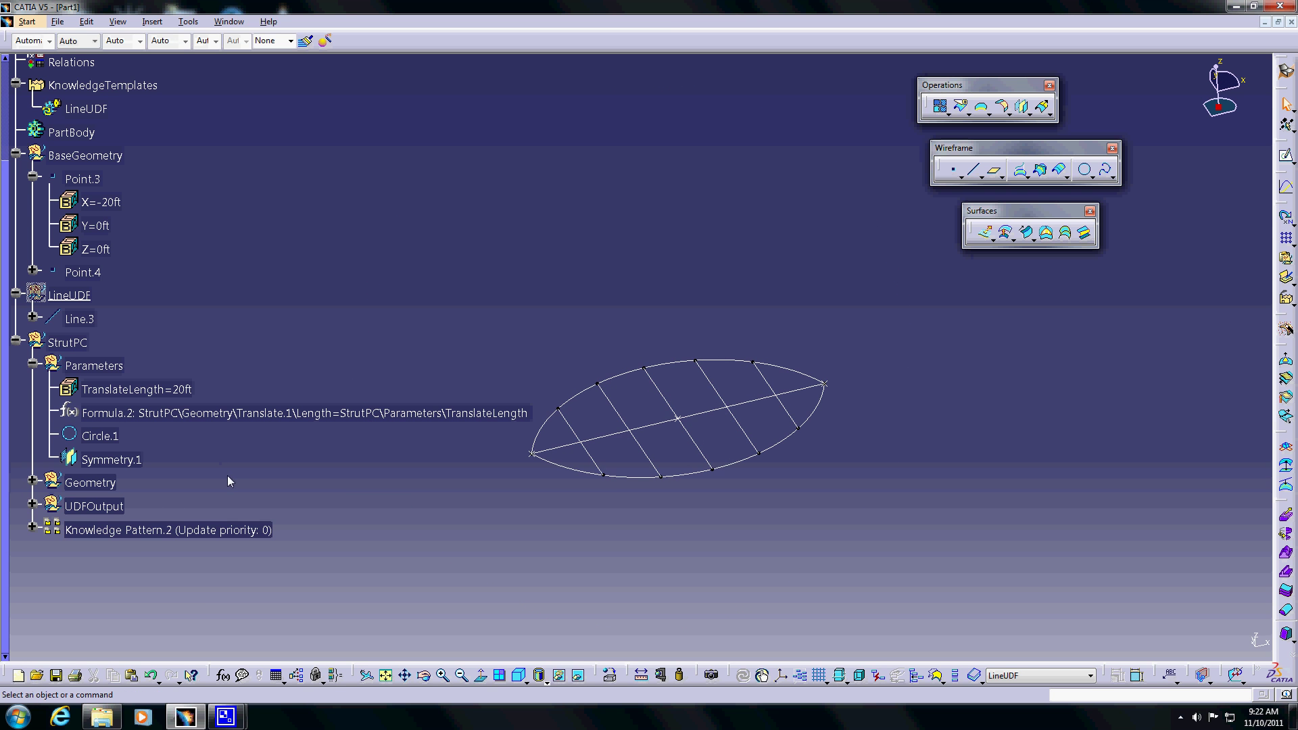
# Create a PowerCopy from the StrutPC geometrical set, keeping the default name and inputs.
pyautogui.click(32, 363)
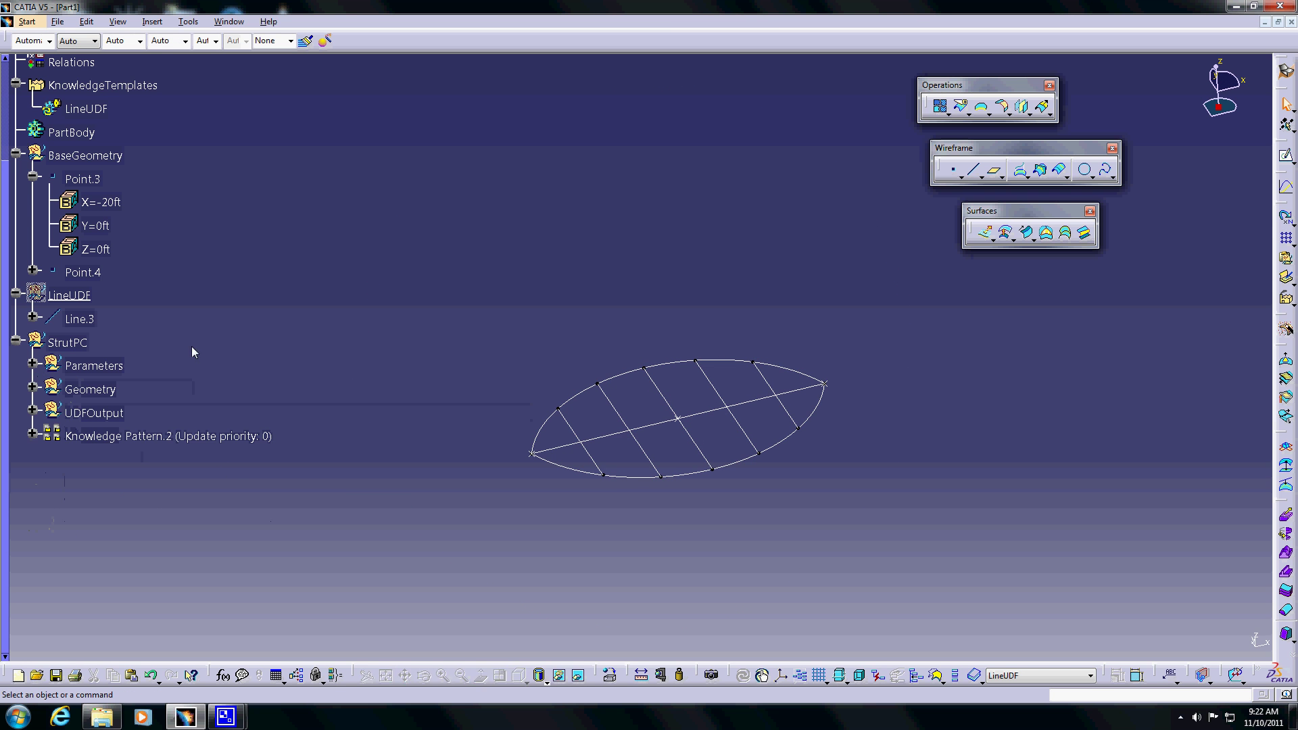
pyautogui.click(67, 343)
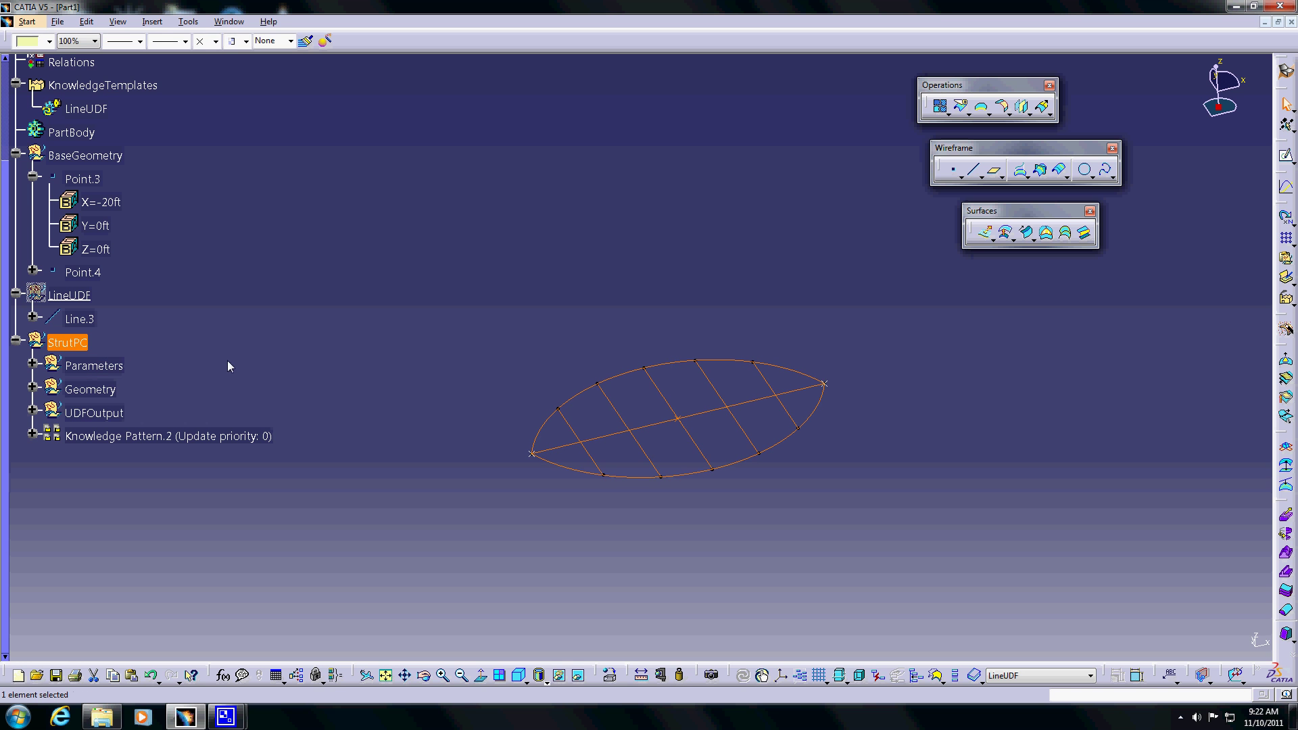
pyautogui.moveTo(465, 380); pyautogui.dragTo(684, 371, button='middle')
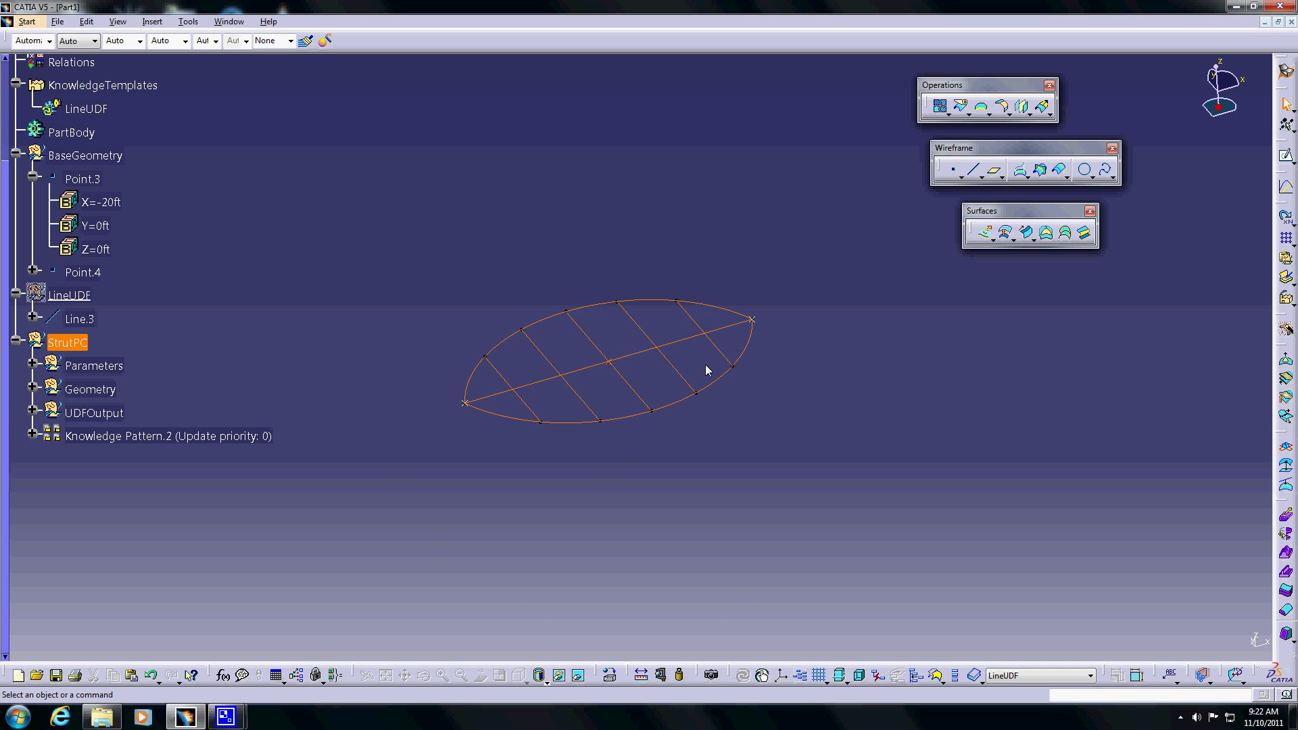
pyautogui.click(705, 365)
pyautogui.scroll(3, 116, 347)
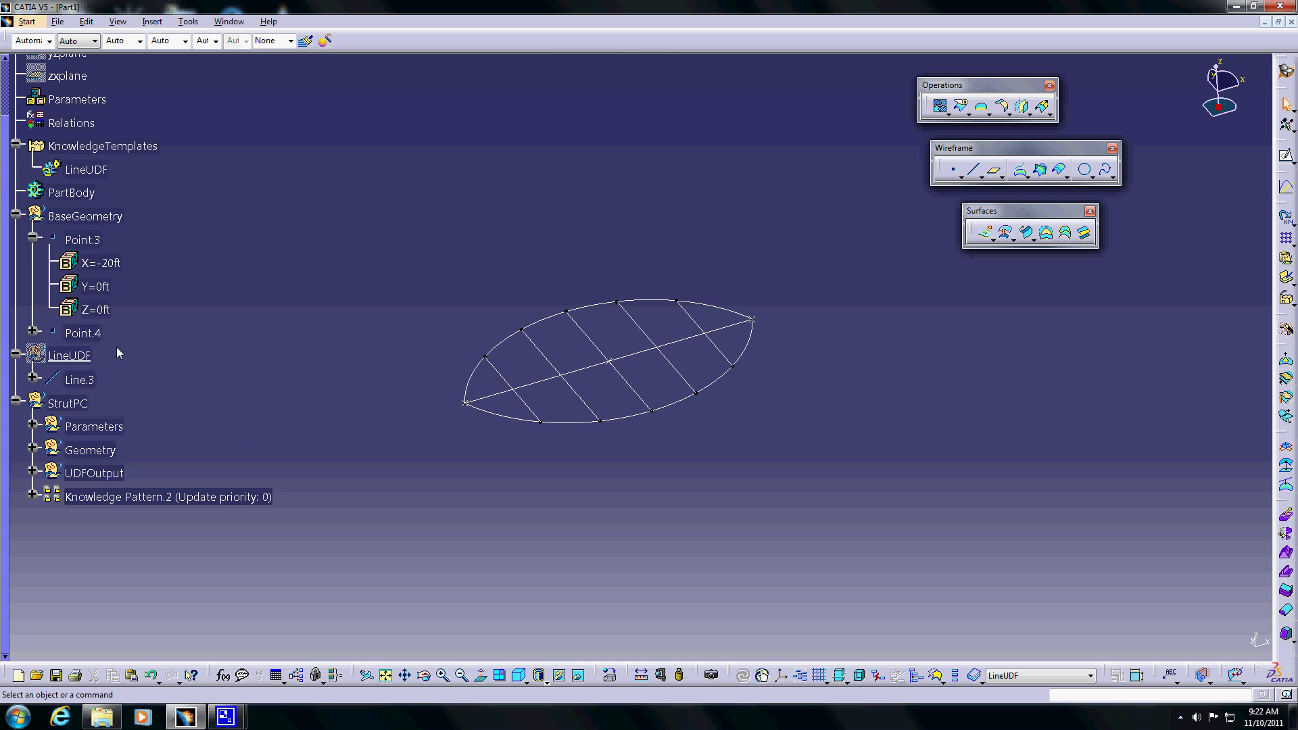
pyautogui.click(68, 403)
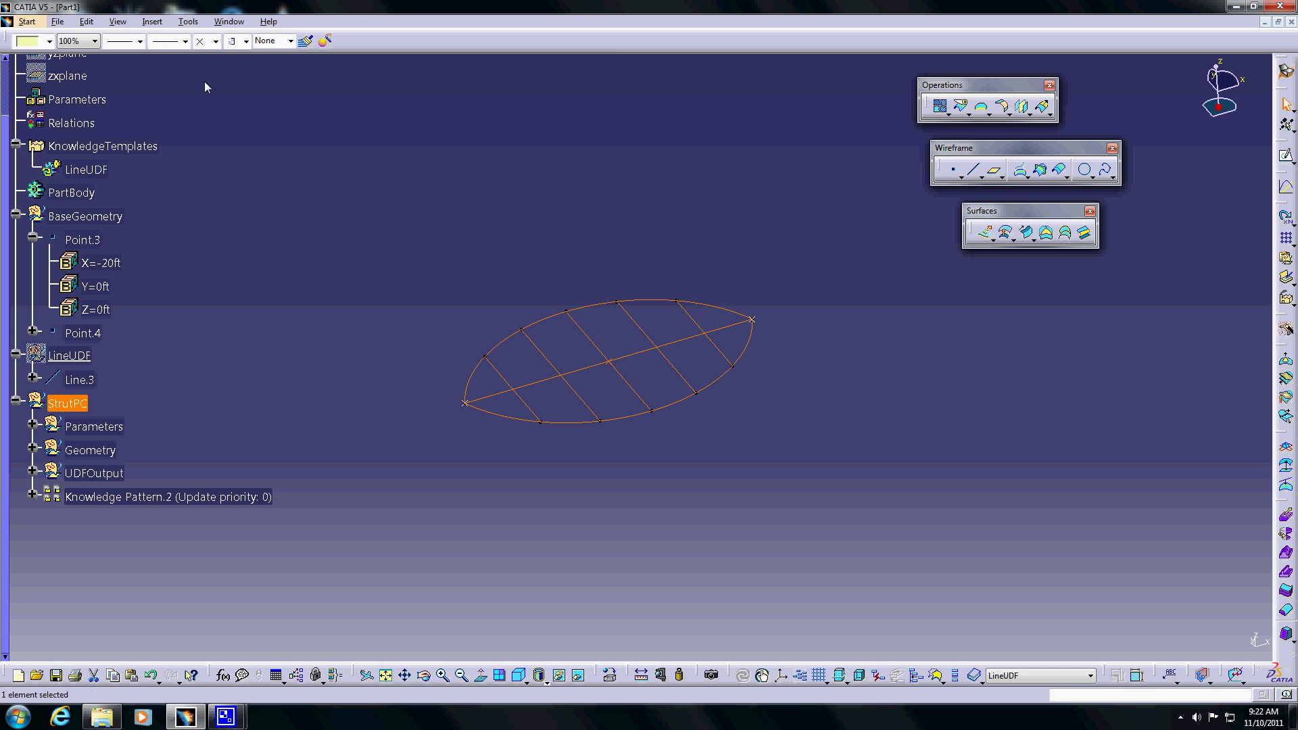
pyautogui.click(153, 23)
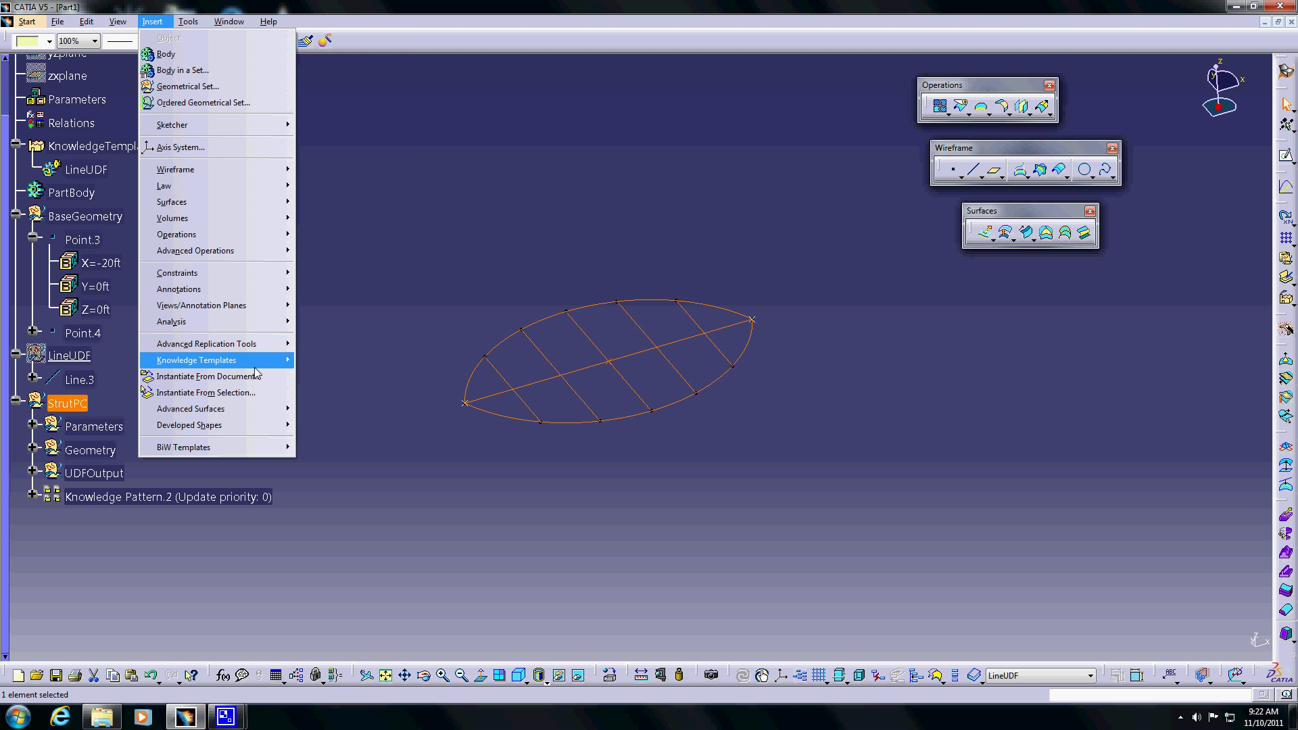
pyautogui.moveTo(255, 362)
pyautogui.click(327, 361)
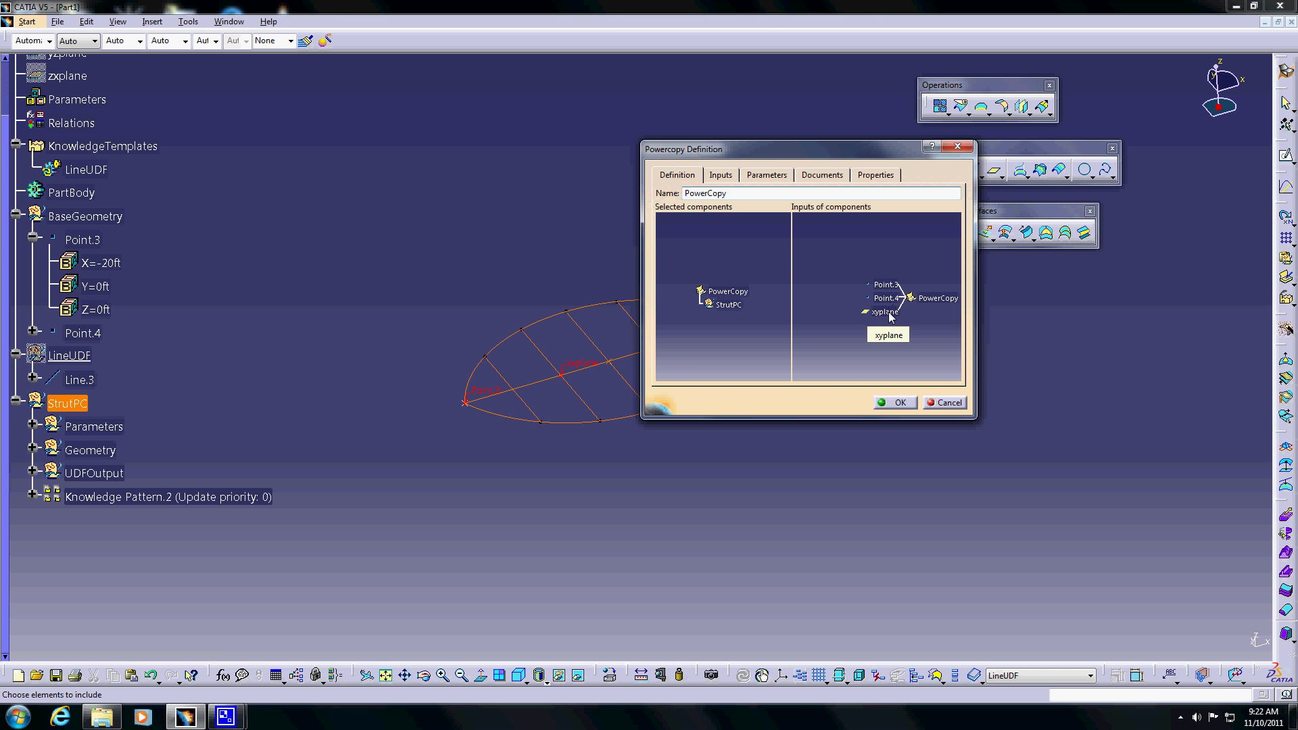
pyautogui.click(899, 403)
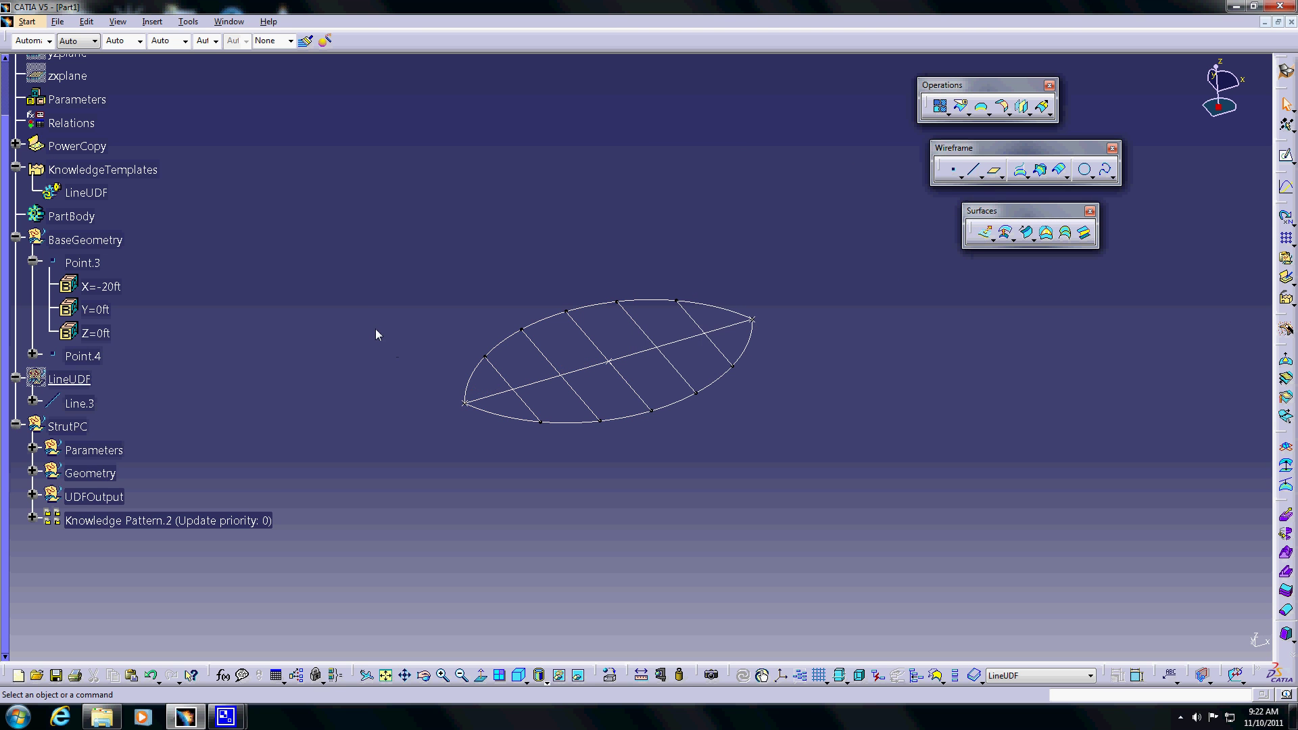
# Collapse StrutPC and insert a geometrical set named PC Output under Part1.
pyautogui.click(15, 425)
pyautogui.click(36, 127)
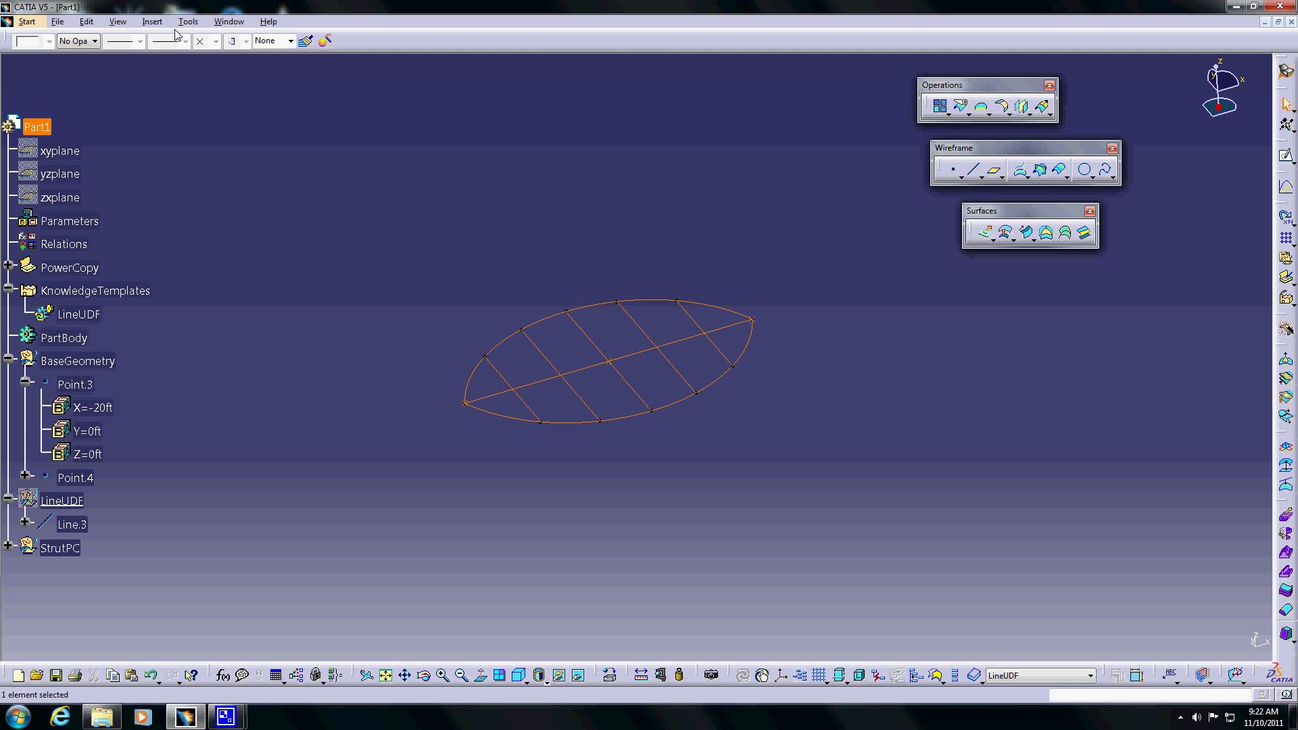
pyautogui.click(152, 22)
pyautogui.click(177, 85)
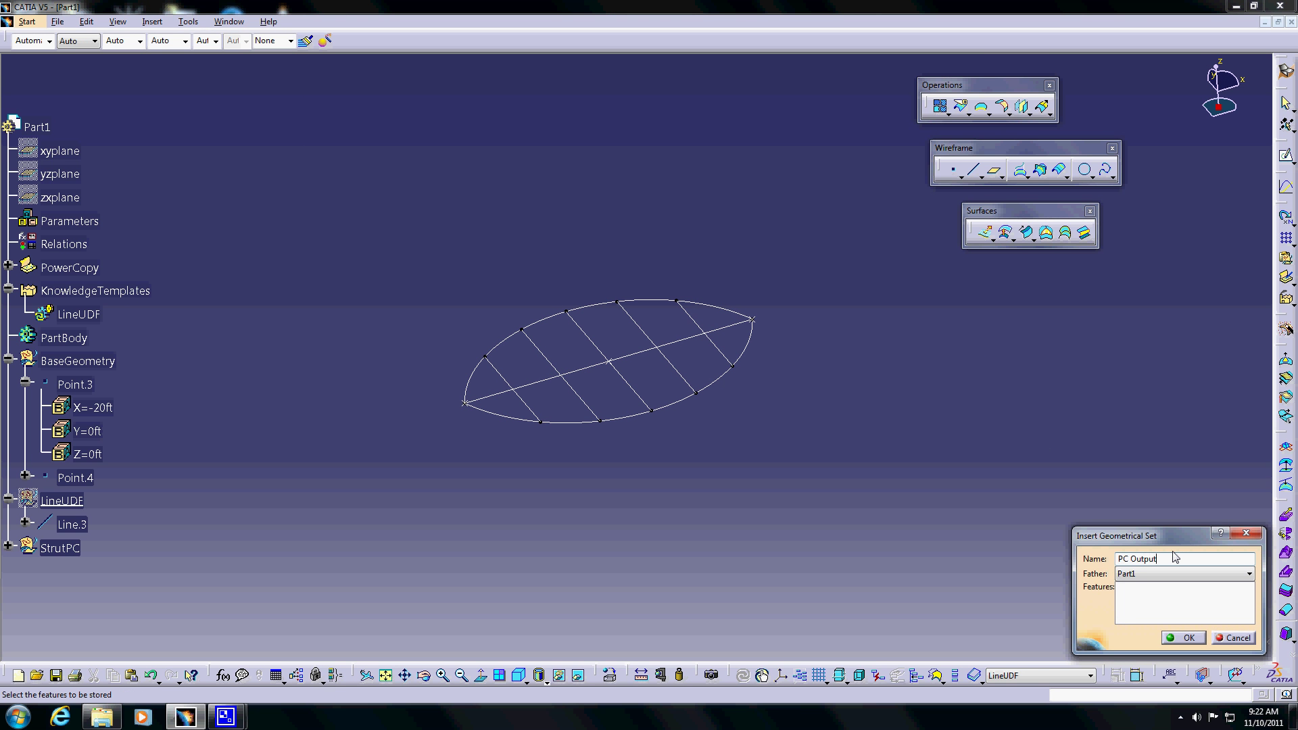
pyautogui.press('Return')
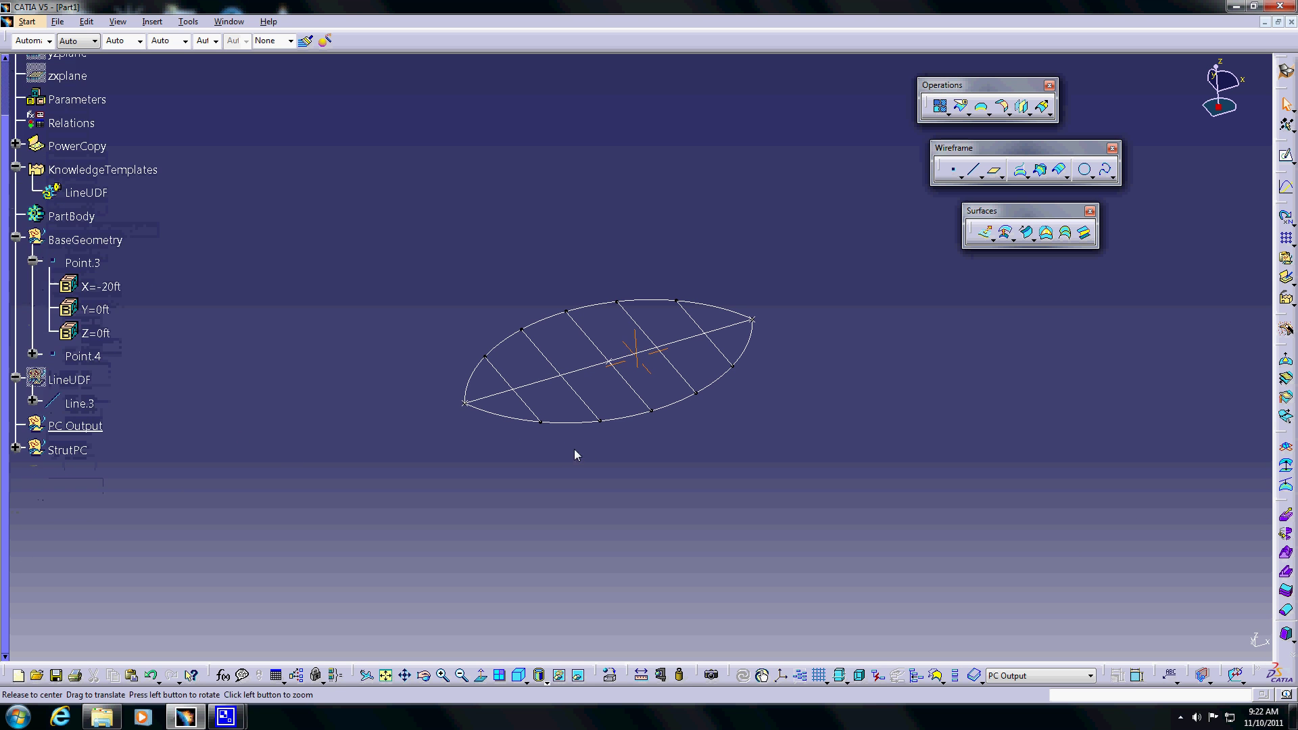
# Start a coordinate point in PC Output and set its Y coordinate to 80 ft.
pyautogui.moveTo(574, 455)
pyautogui.mouseDown(button='middle')
pyautogui.moveTo(397, 368)
pyautogui.moveTo(489, 417)
pyautogui.moveTo(446, 386)
pyautogui.mouseUp(button='middle')
pyautogui.click(32, 263)
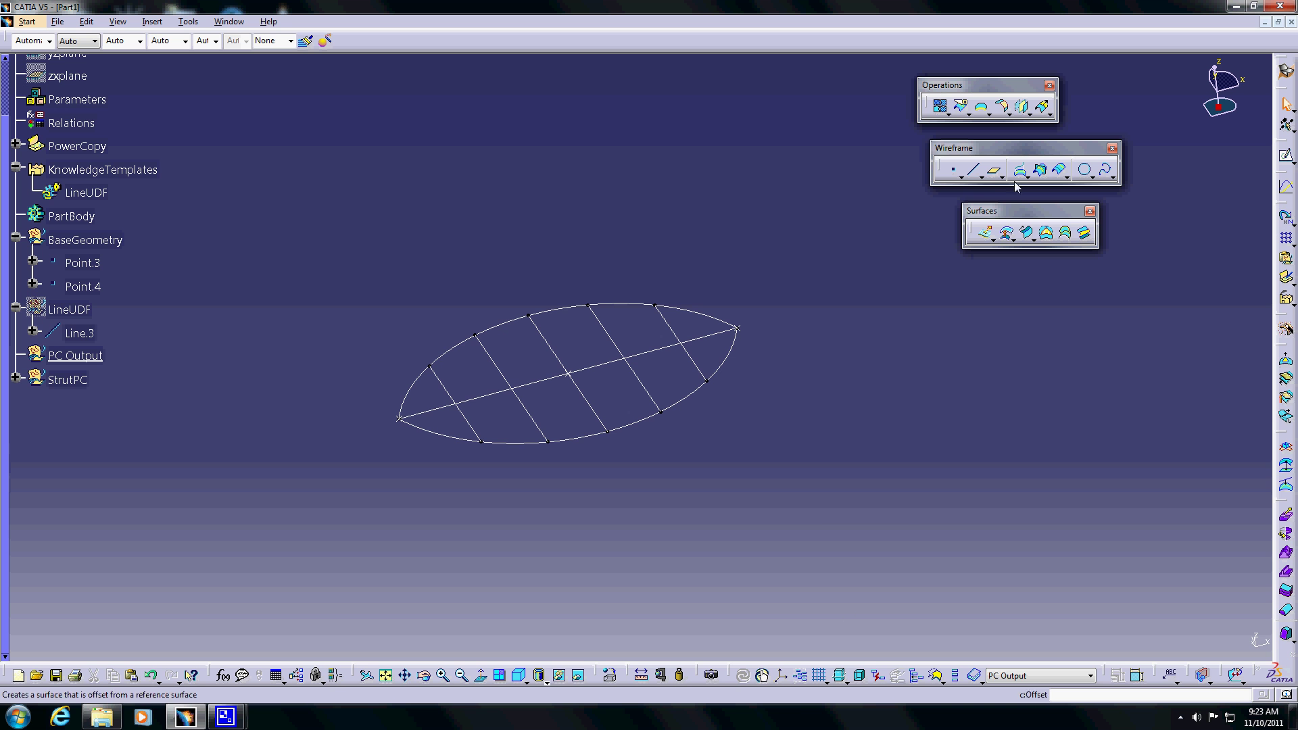
pyautogui.click(953, 170)
pyautogui.moveTo(846, 350); pyautogui.dragTo(835, 399, button='middle')
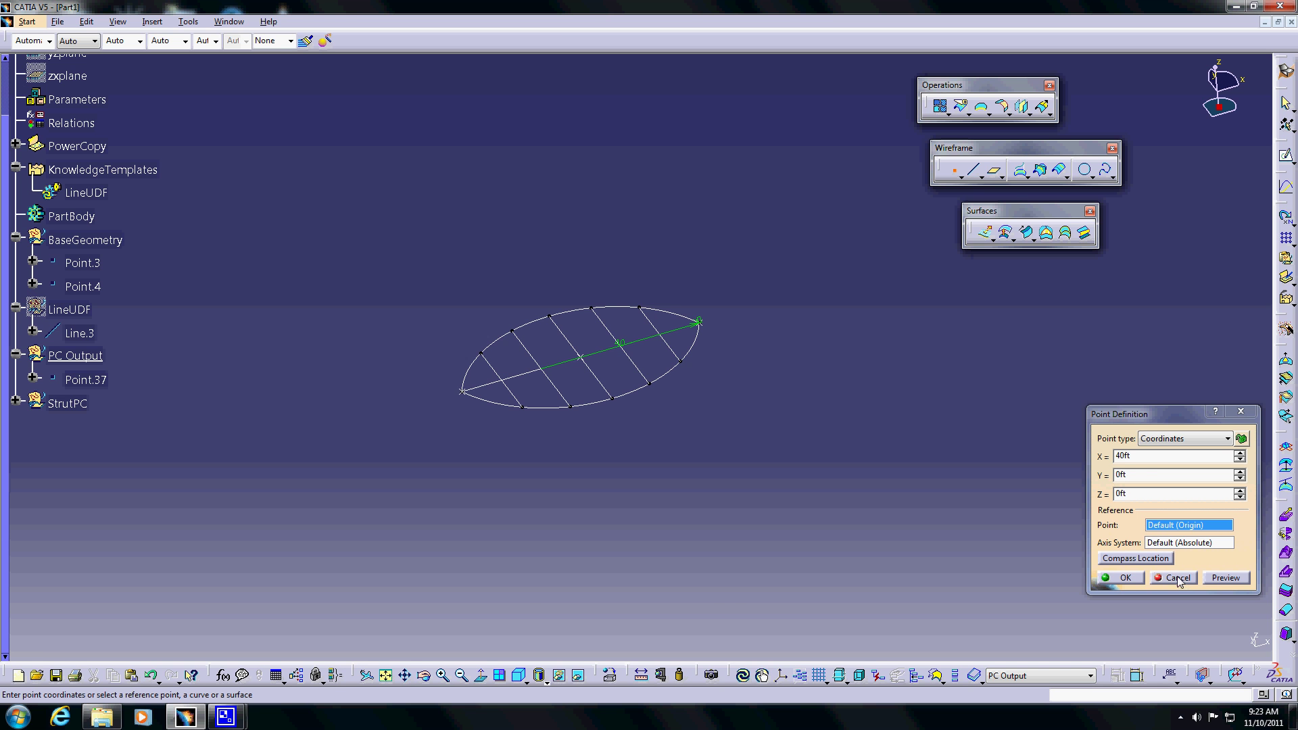
pyautogui.doubleClick(1151, 476)
pyautogui.write('60')
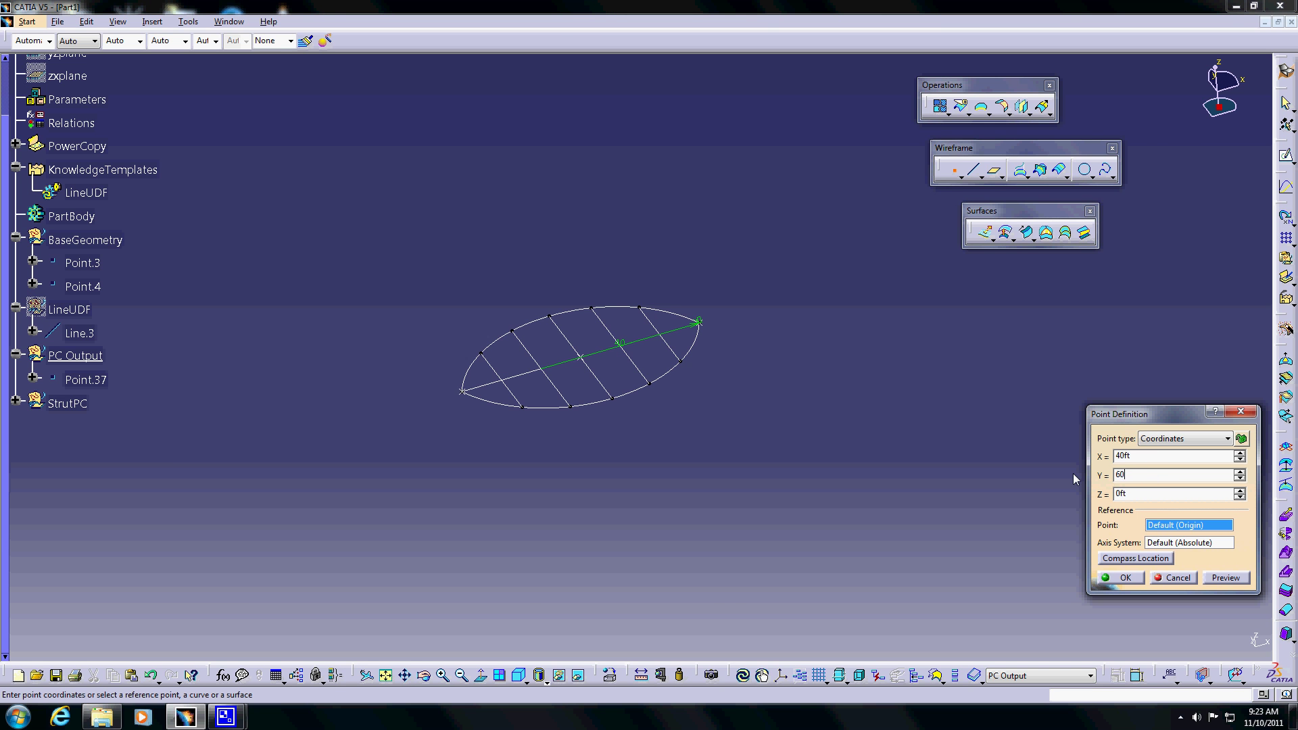
pyautogui.press('Tab')
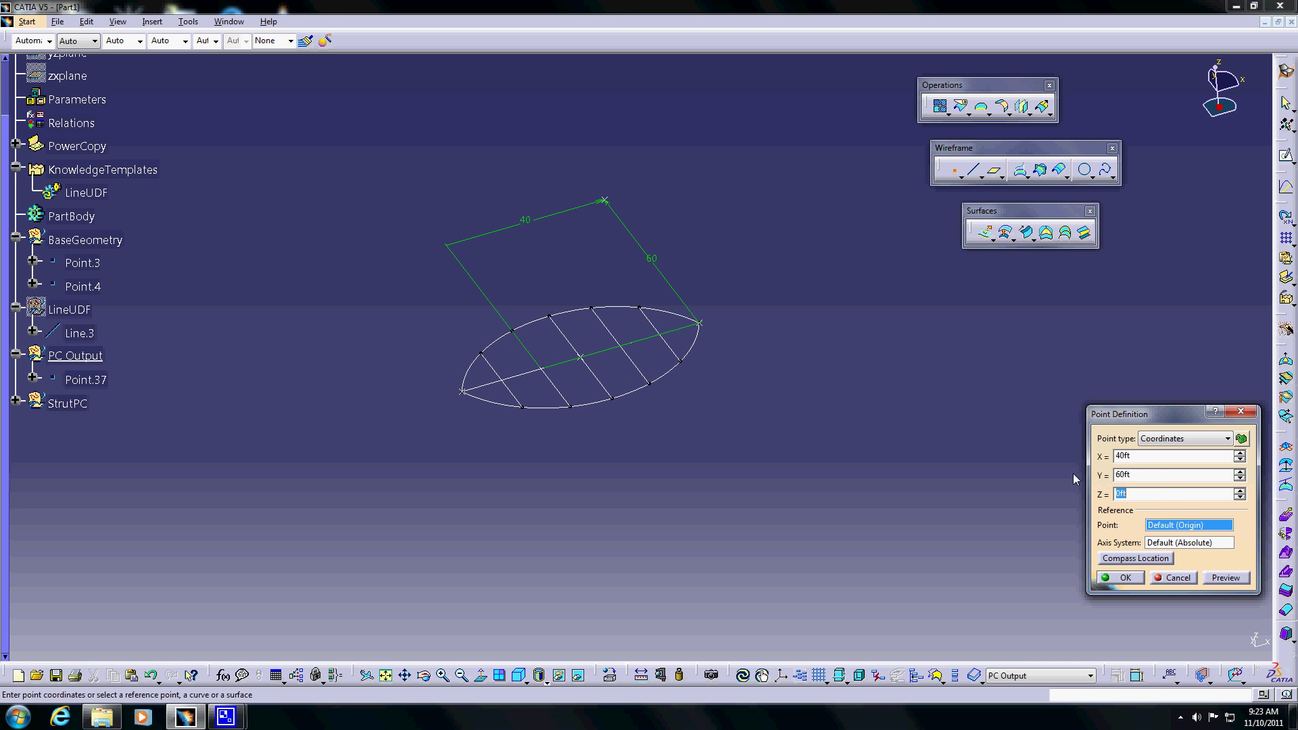
pyautogui.doubleClick(1151, 476)
pyautogui.write('80')
pyautogui.press('Tab')
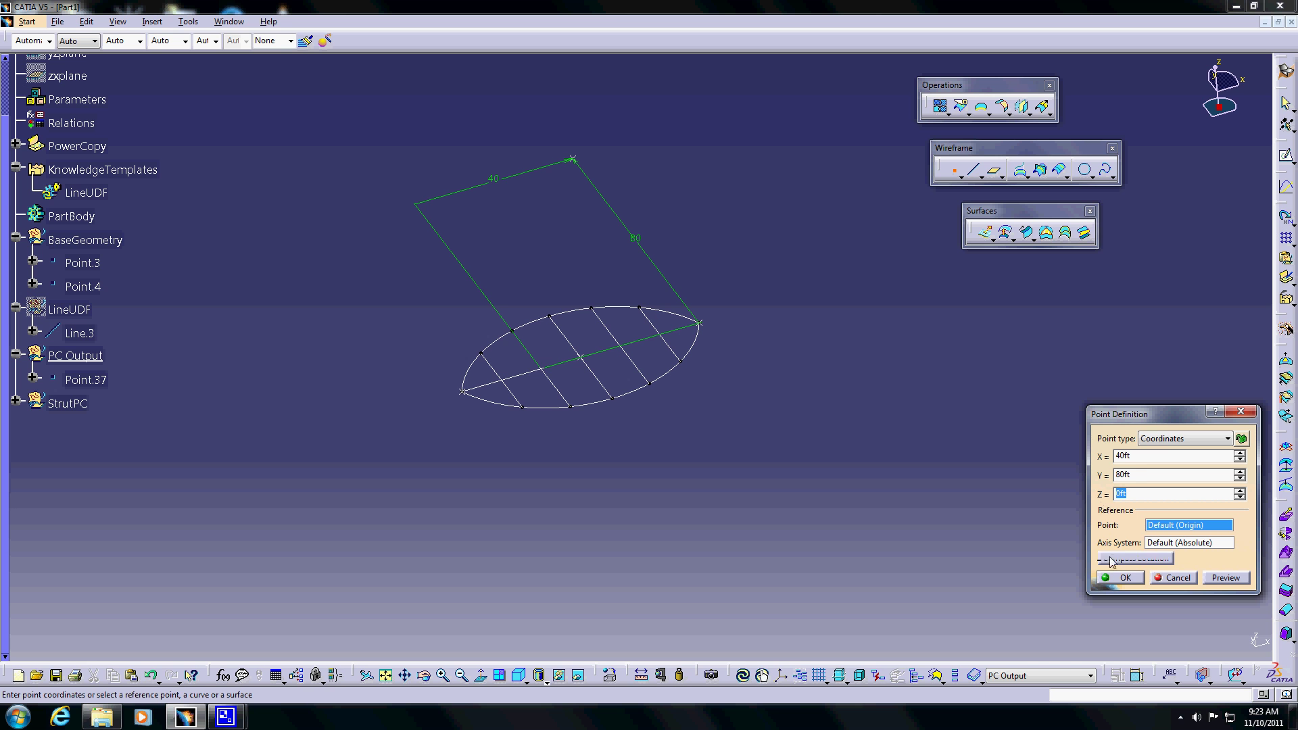
# Set the new point's X coordinate to -20 ft and create the point.
pyautogui.moveTo(1140, 458); pyautogui.dragTo(1091, 447)
pyautogui.press('Tab')
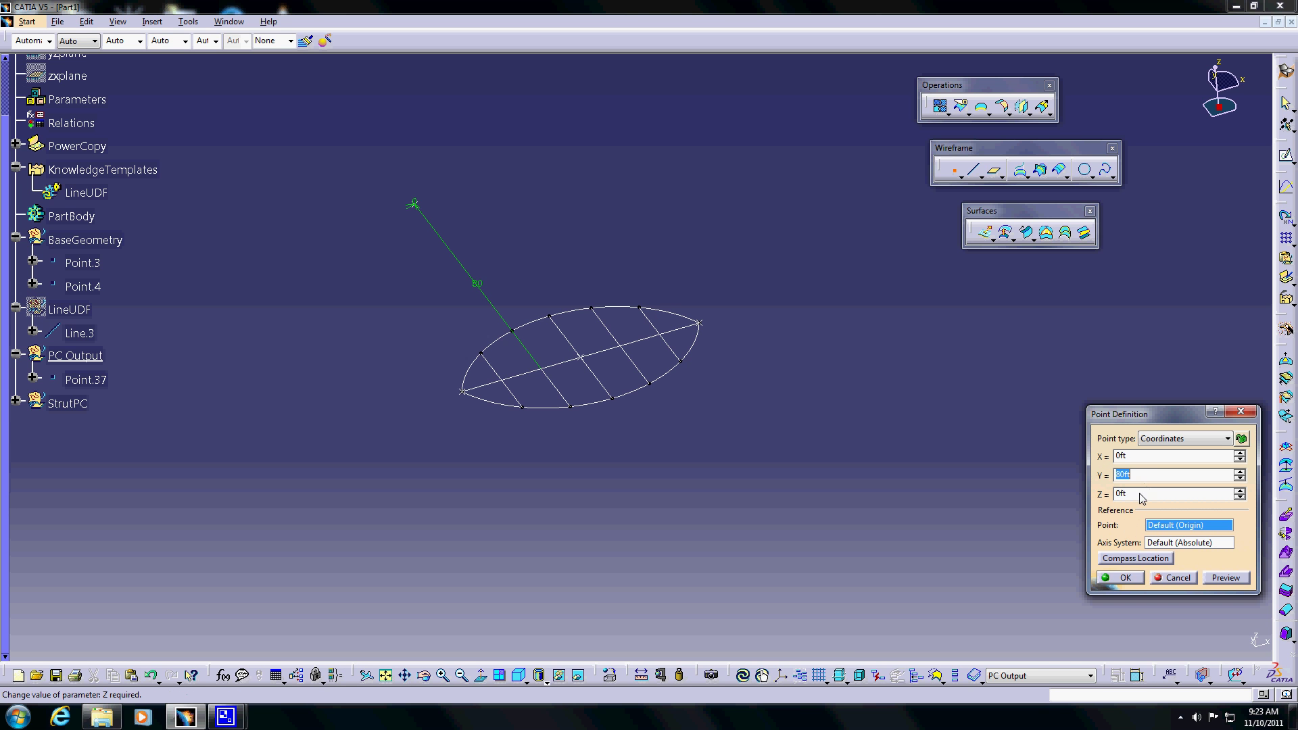
pyautogui.click(1135, 458)
pyautogui.write('-')
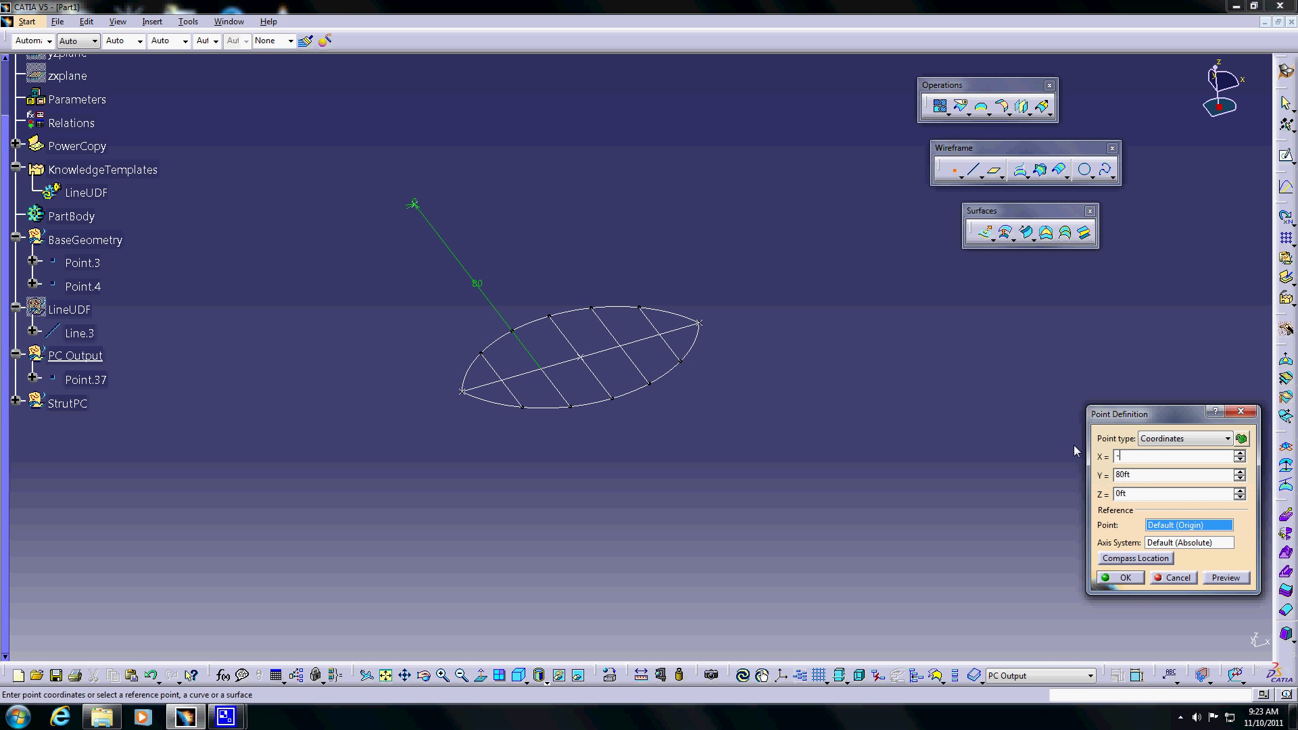
pyautogui.write('20')
pyautogui.press('Tab')
pyautogui.click(1124, 579)
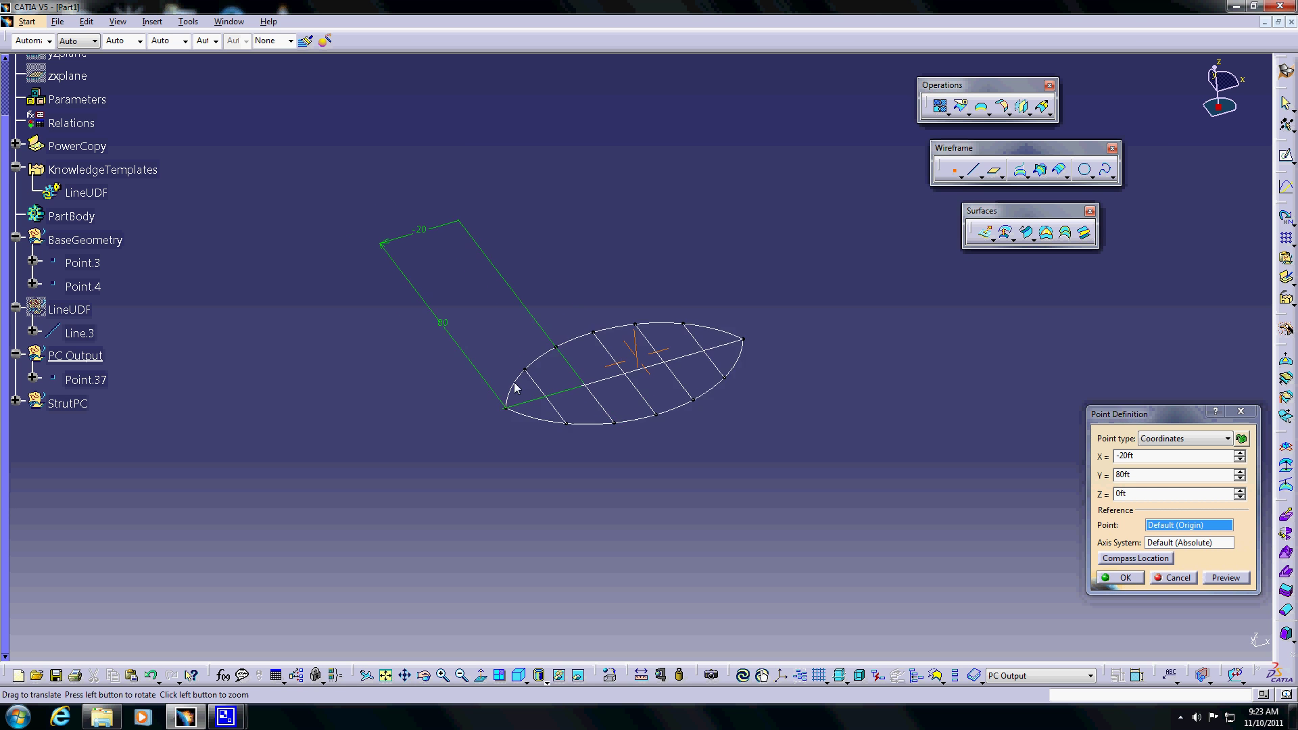
pyautogui.click(1124, 578)
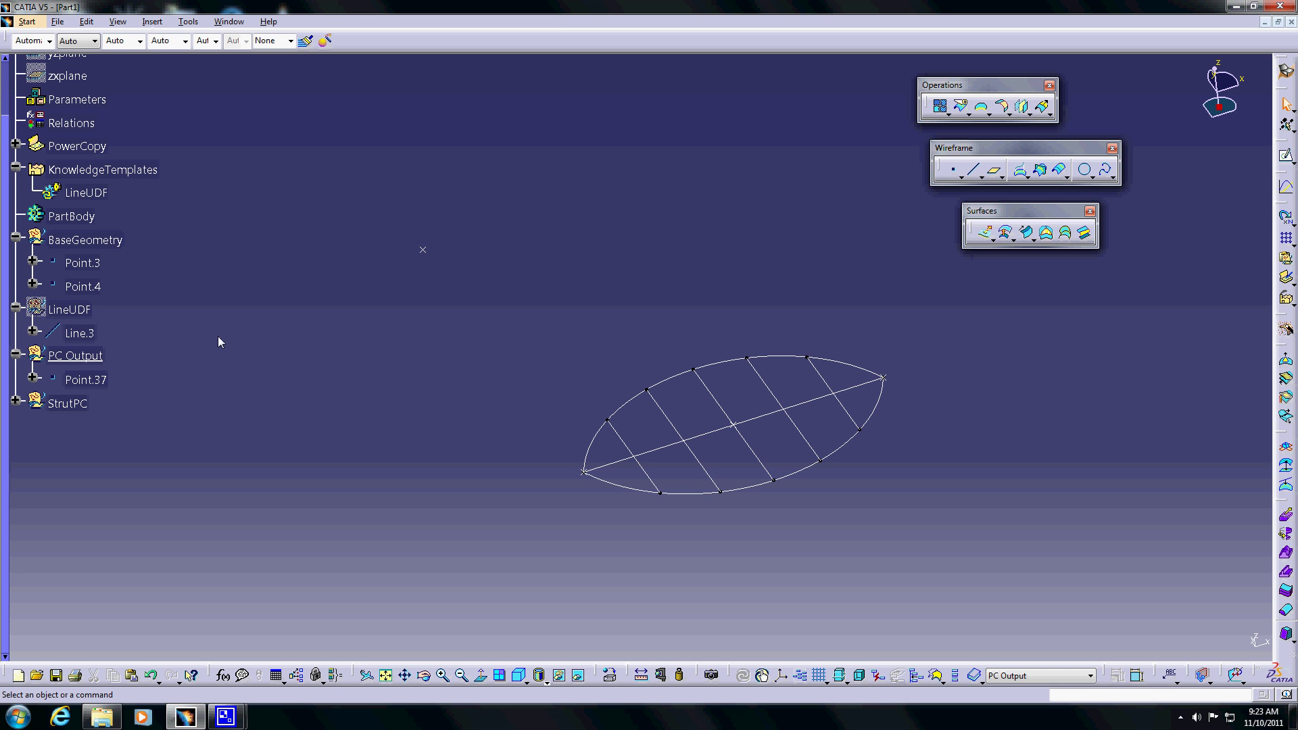
# Instantiate PowerCopy.1 inside PC Output, using Point.3, Point.37 and the xyplane as its inputs.
pyautogui.click(15, 144)
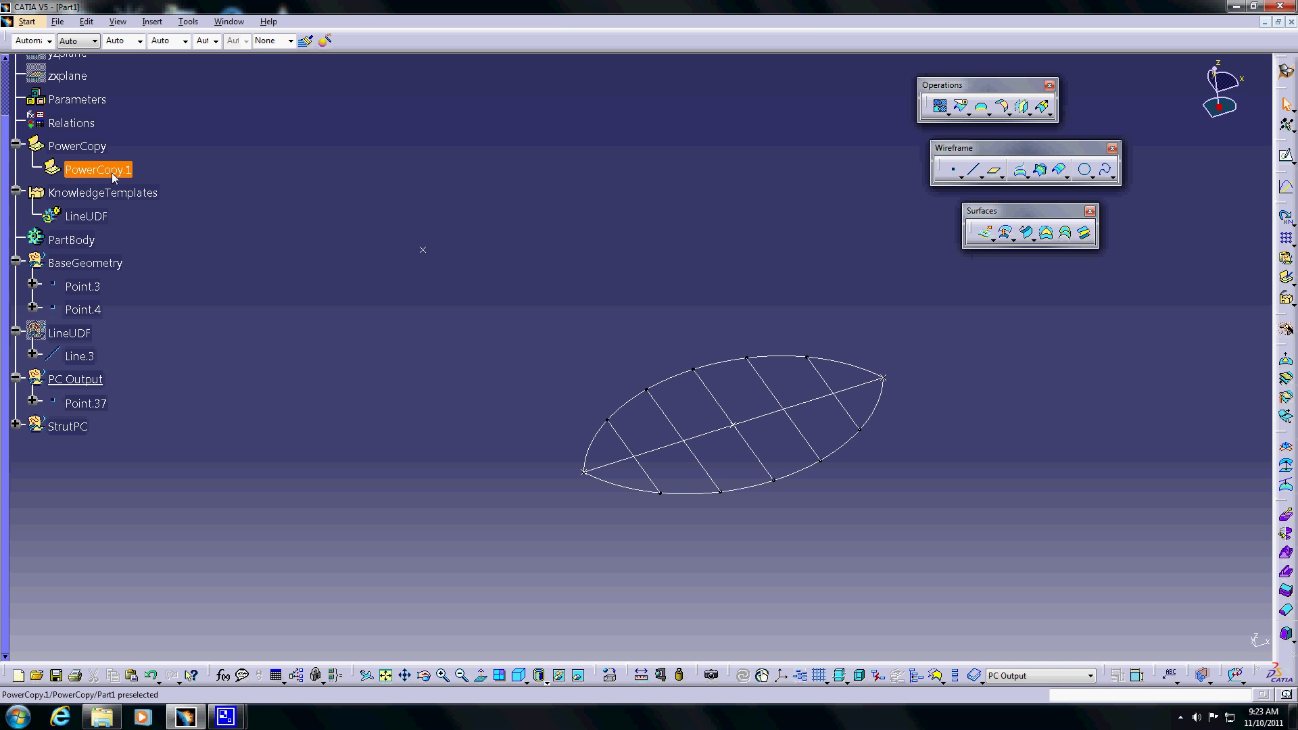
pyautogui.click(118, 171)
pyautogui.rightClick(117, 174)
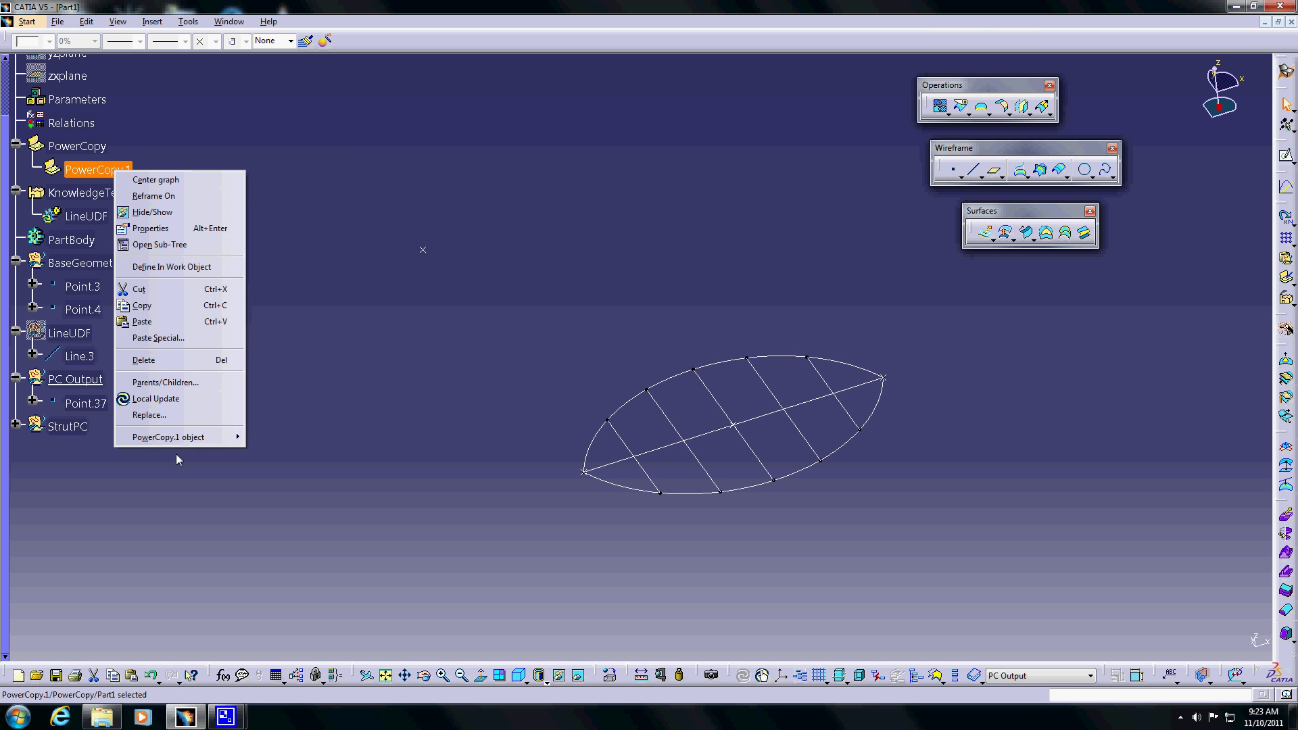
pyautogui.moveTo(196, 437)
pyautogui.click(277, 459)
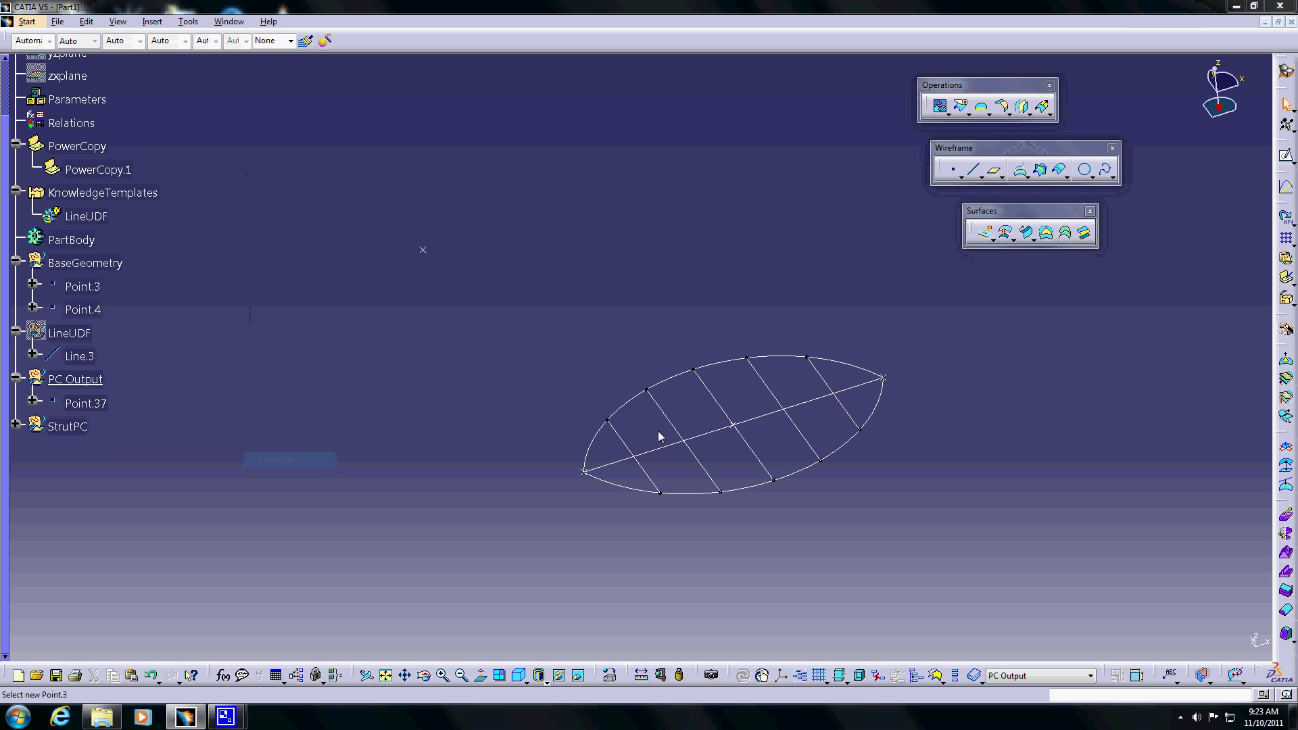
pyautogui.click(584, 473)
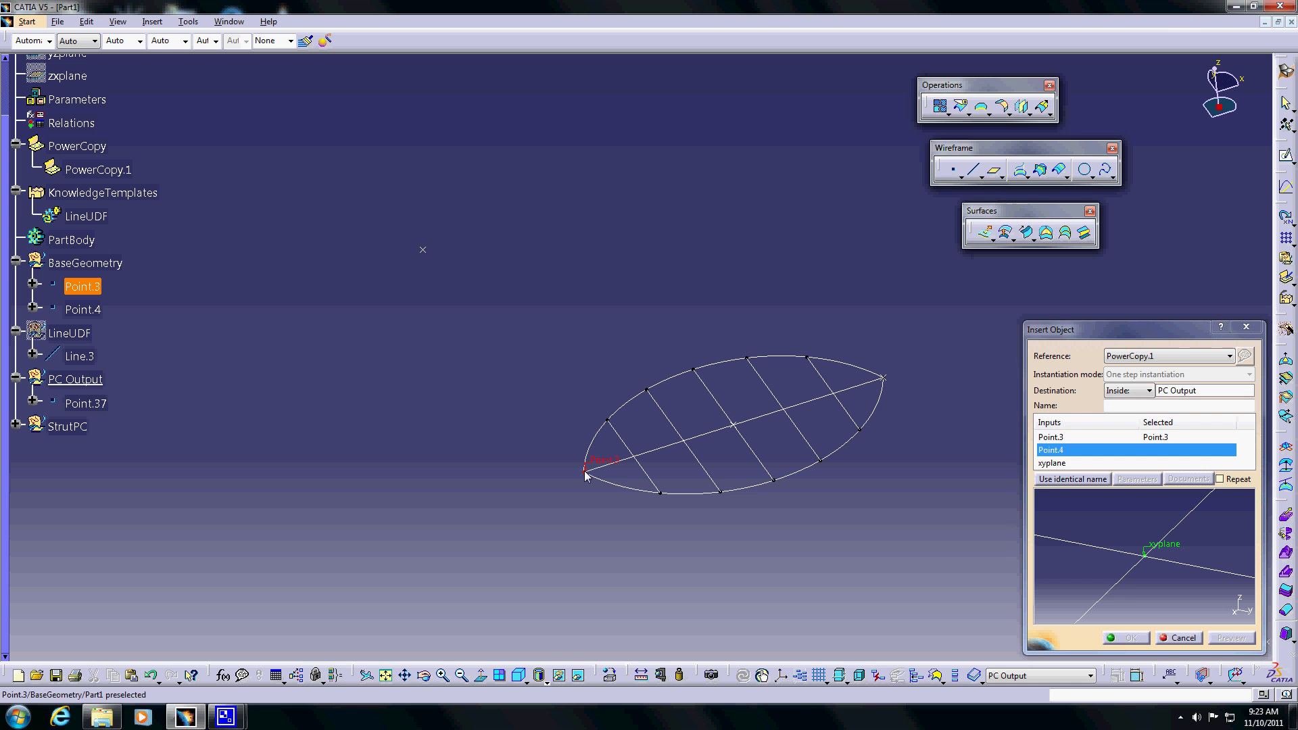
pyautogui.click(424, 251)
pyautogui.moveTo(229, 184); pyautogui.dragTo(228, 208, button='middle')
pyautogui.scroll(3, 186, 190)
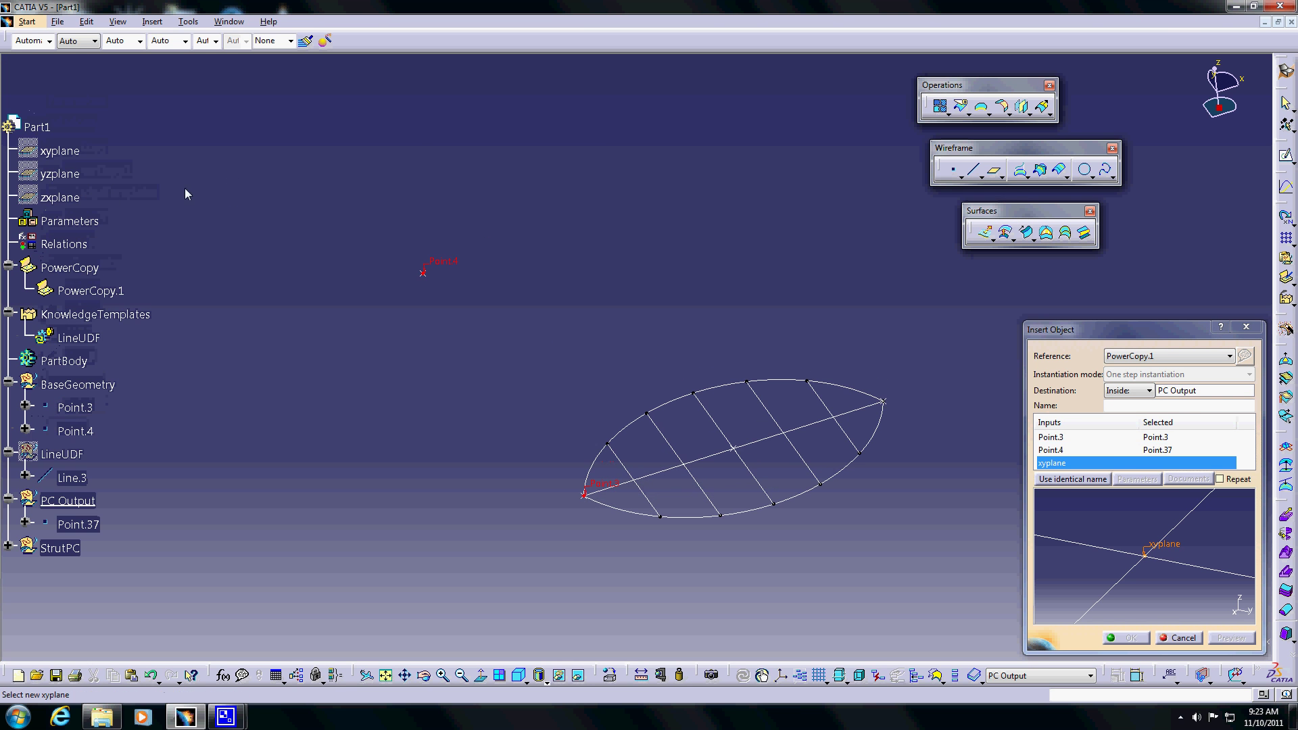
pyautogui.click(61, 151)
pyautogui.click(1130, 639)
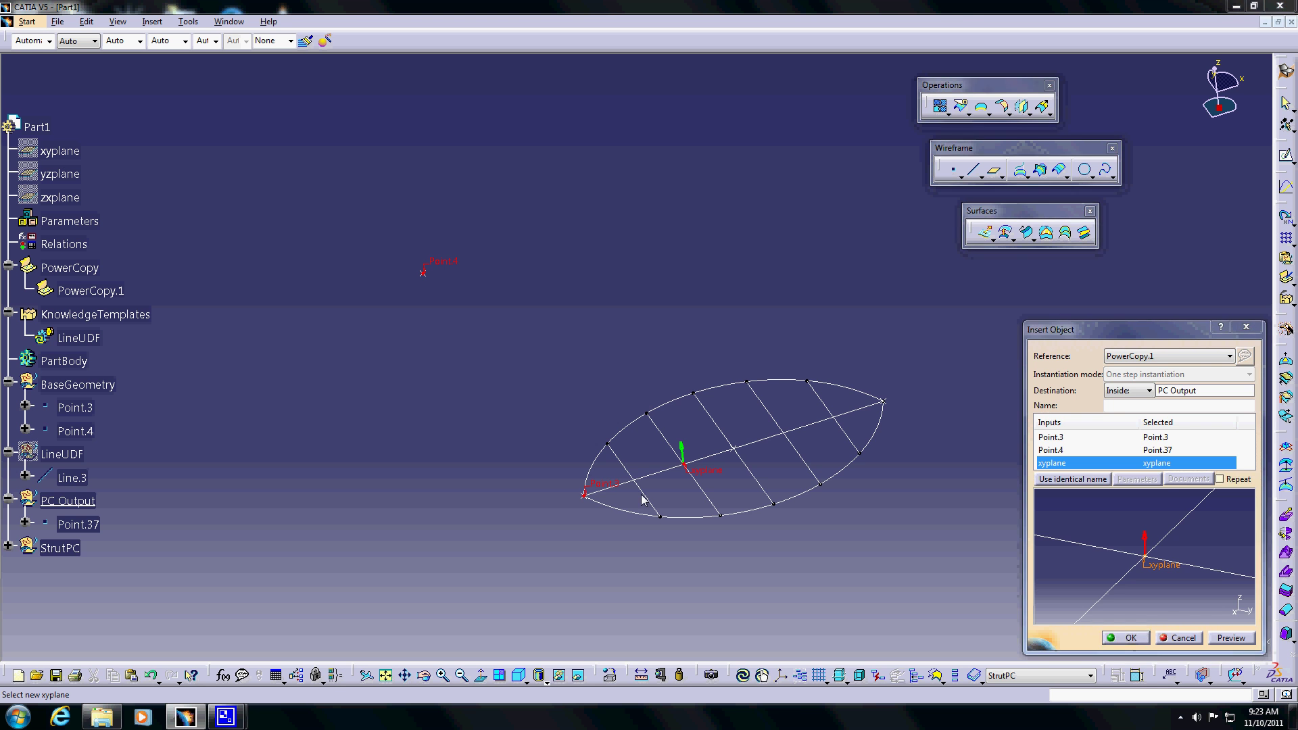
# Edit Point.37 at the far end of the instantiated strut shape and set its Y coordinate to 200 ft.
pyautogui.moveTo(642, 494); pyautogui.dragTo(655, 453, button='middle')
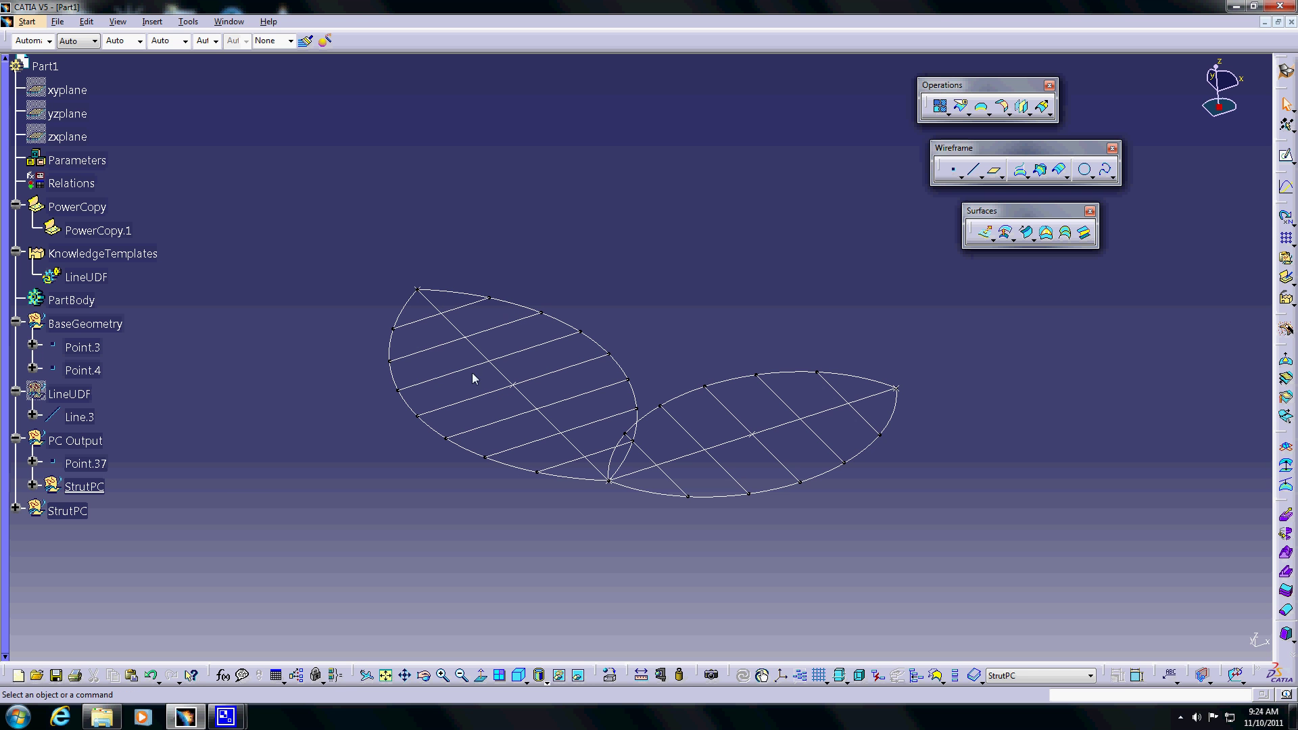
pyautogui.doubleClick(417, 292)
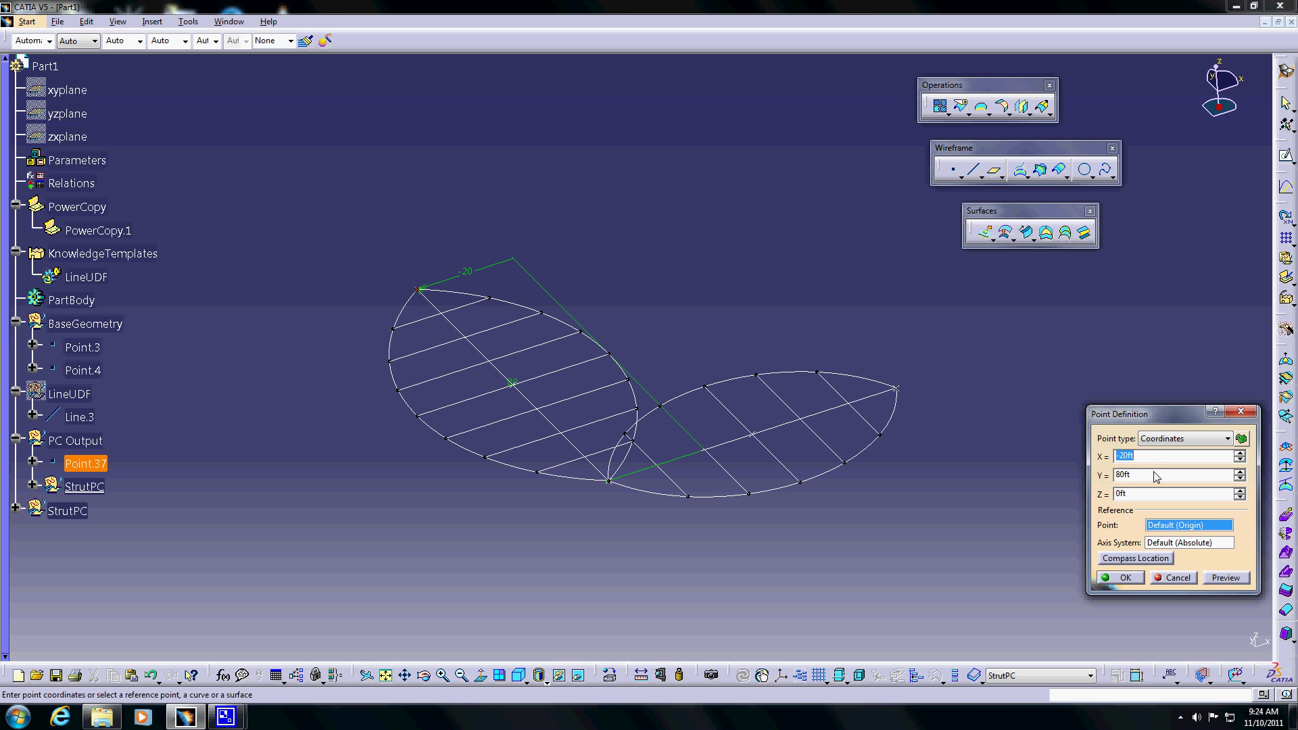
pyautogui.press('Tab')
pyautogui.write('200')
pyautogui.press('Return')
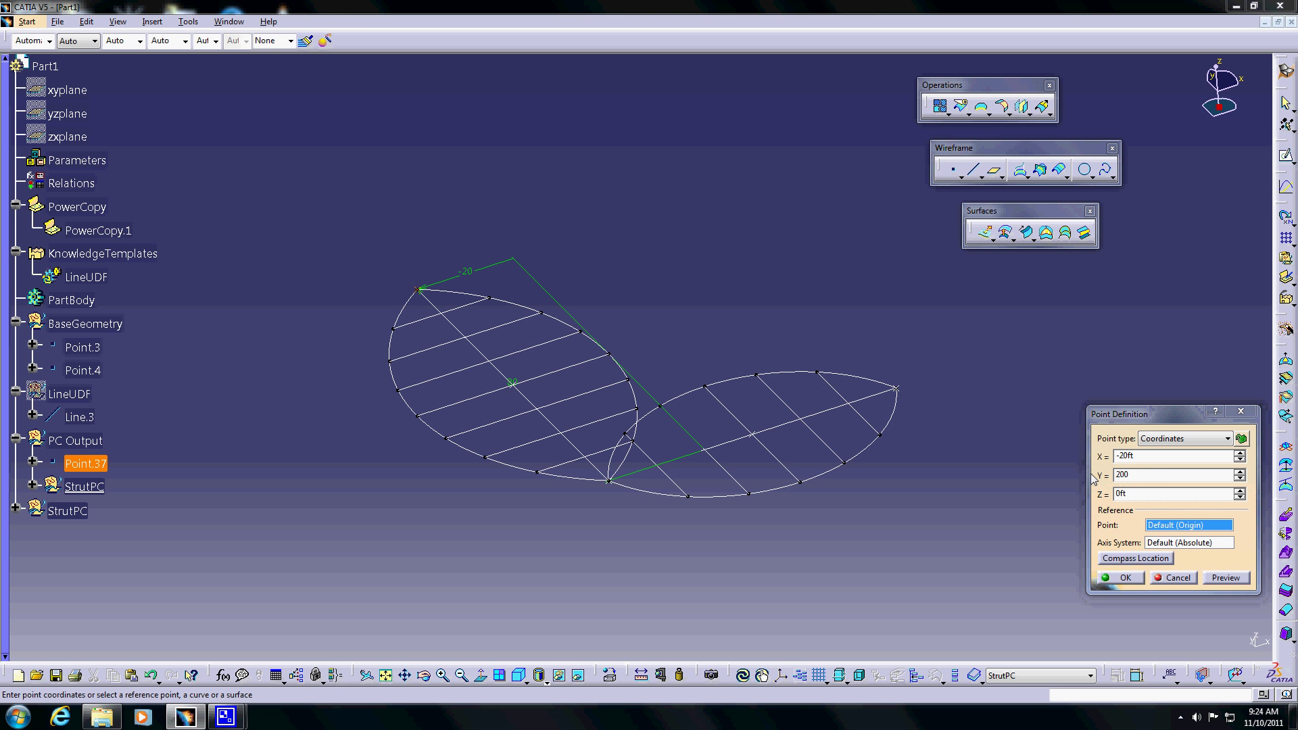
pyautogui.click(1140, 585)
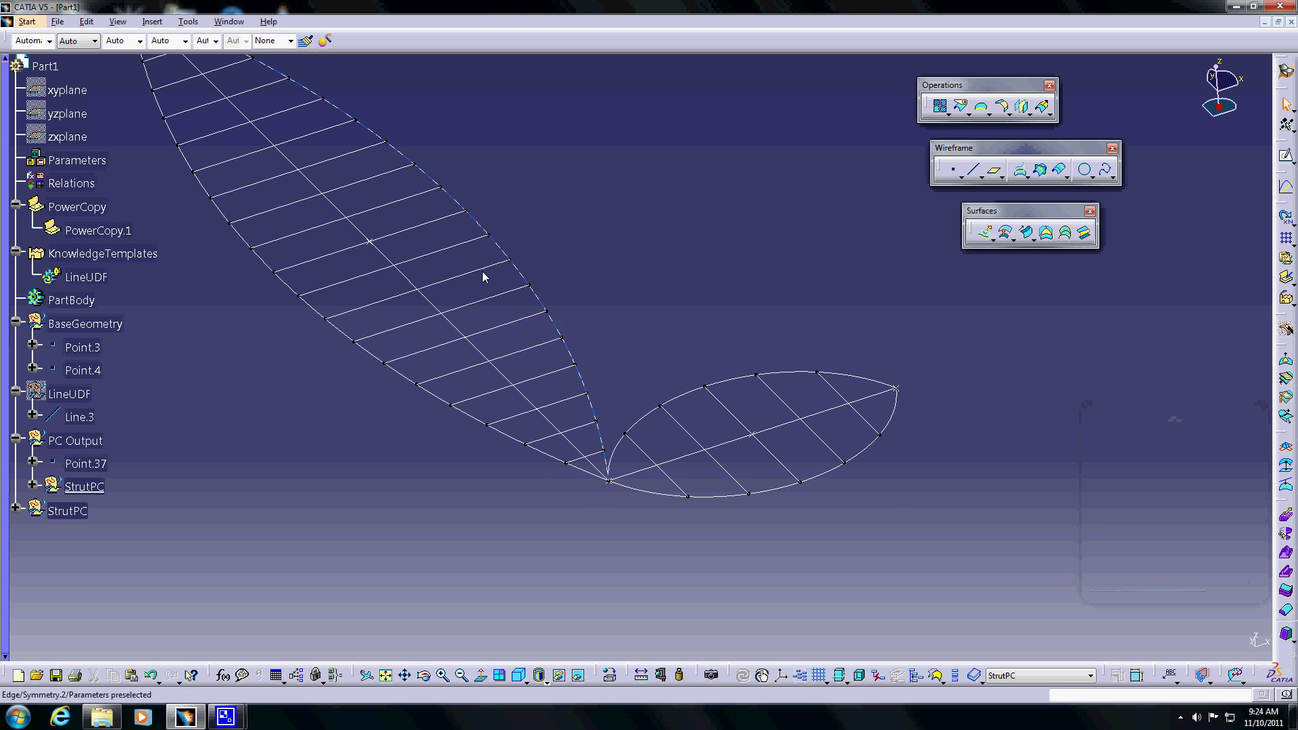
# Define the PC Output geometrical set as the in-work object.
pyautogui.moveTo(519, 304); pyautogui.dragTo(805, 434, button='middle')
pyautogui.moveTo(821, 411); pyautogui.dragTo(718, 395, button='middle')
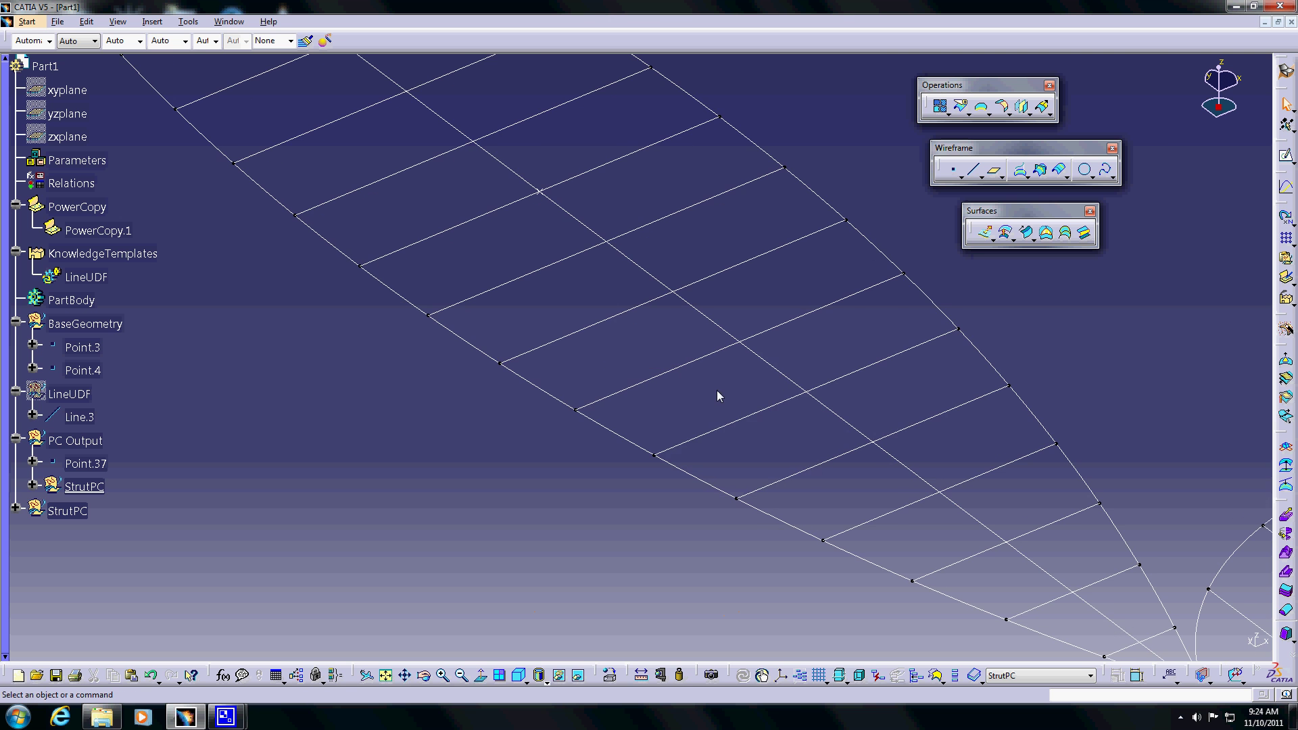
pyautogui.click(91, 487)
pyautogui.click(201, 485)
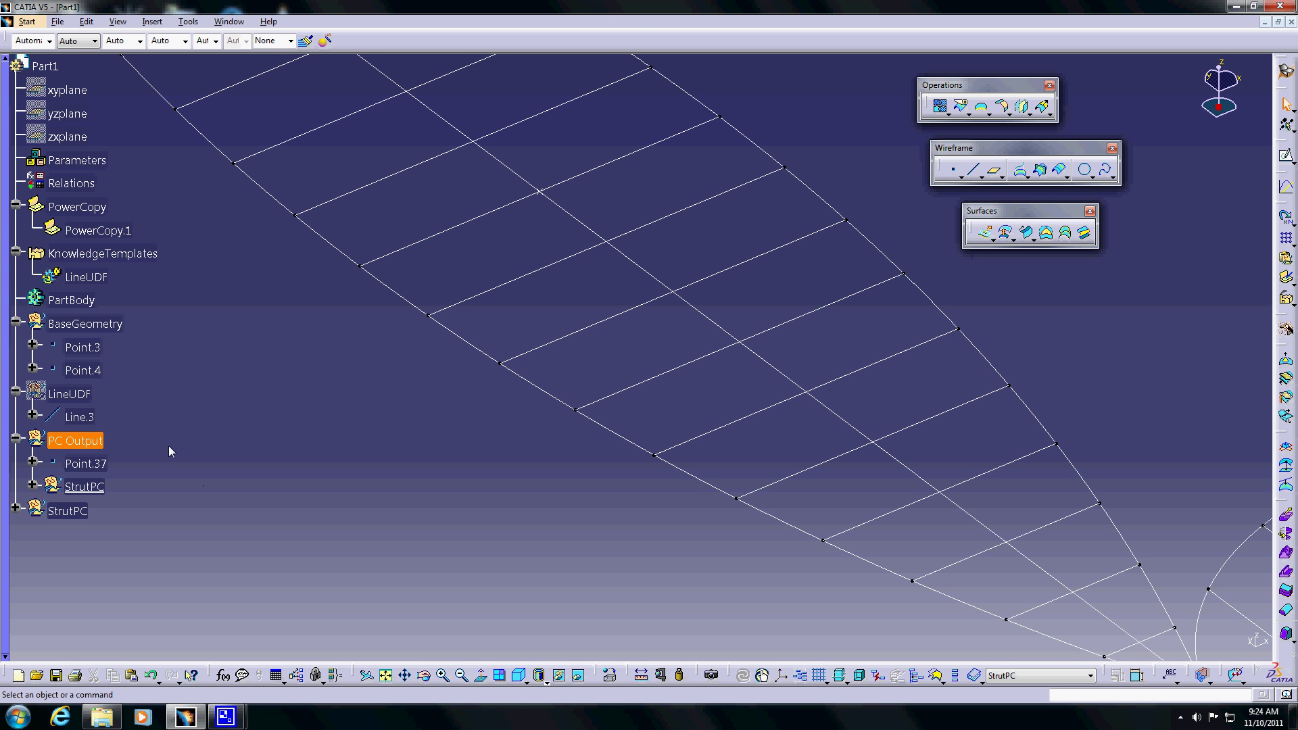
pyautogui.rightClick(85, 440)
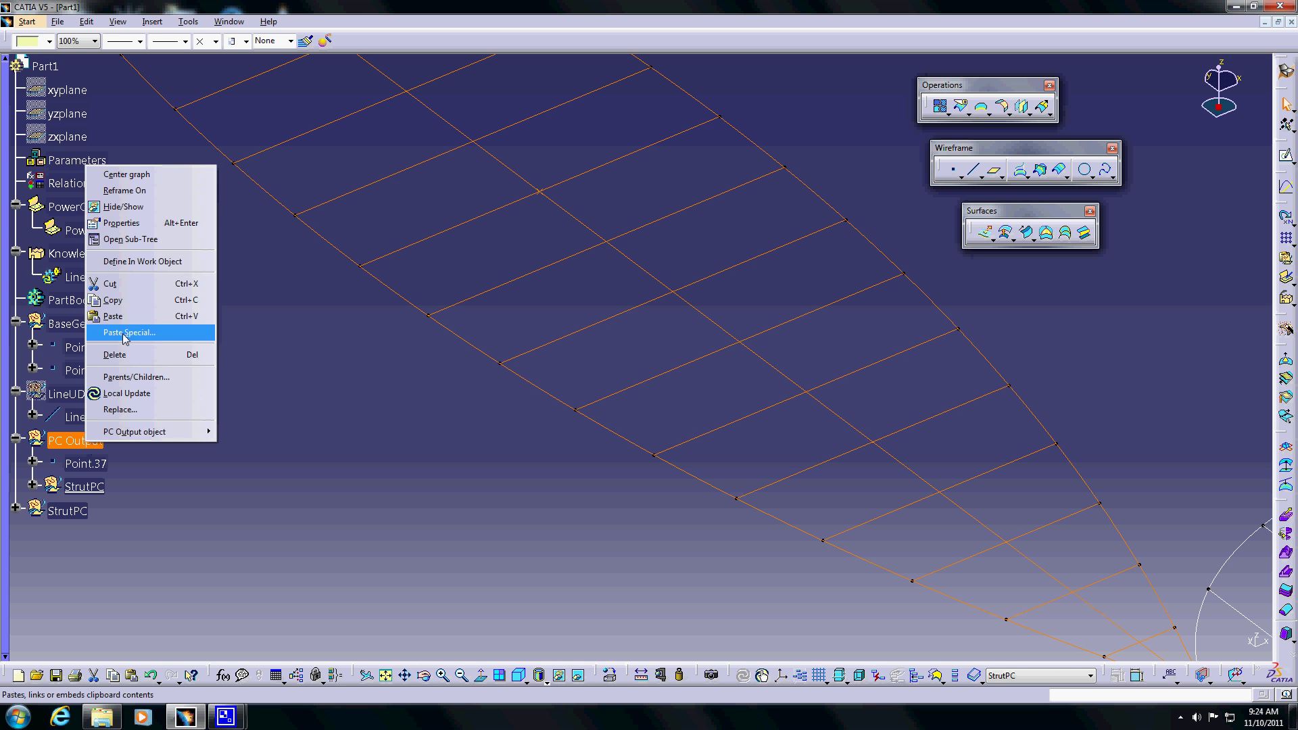
pyautogui.click(145, 261)
pyautogui.click(171, 453)
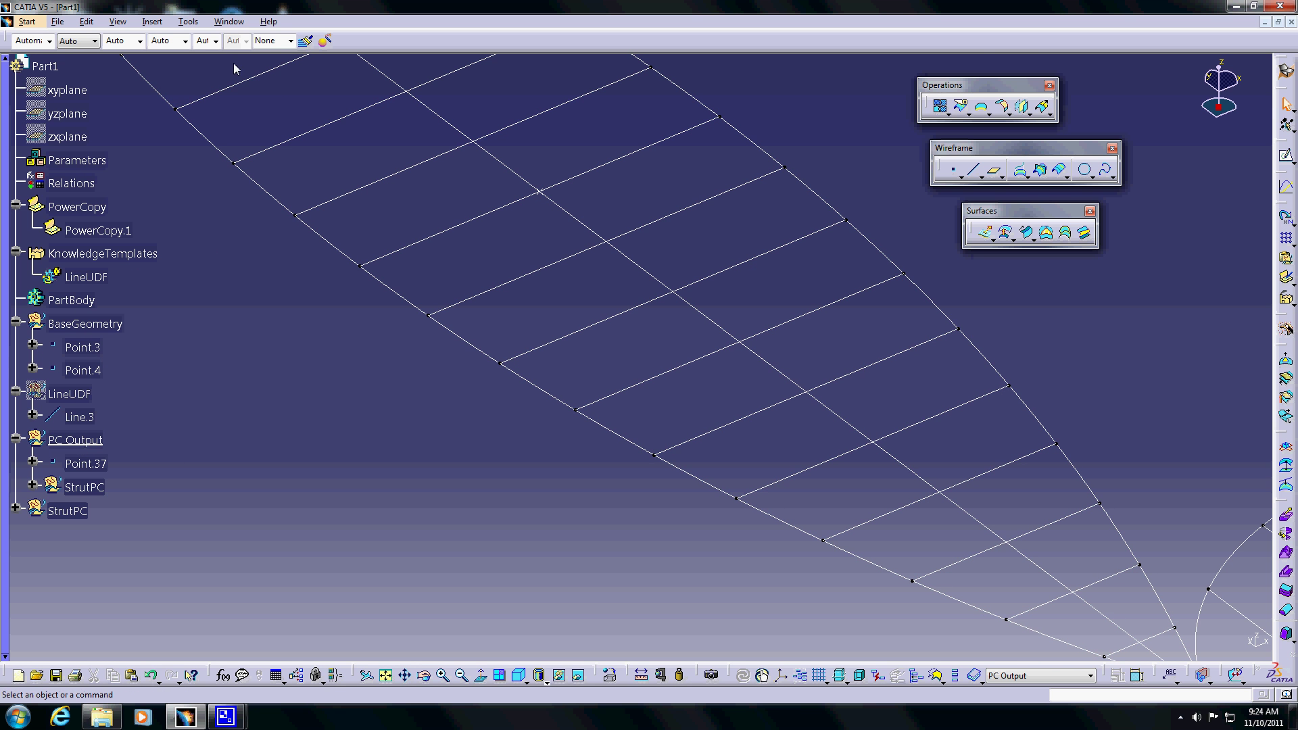
# Create a coordinate point referenced to the LineUDF.21 strut's vertex on the lower arc, with X and Y offsets of 0 ft.
pyautogui.click(954, 170)
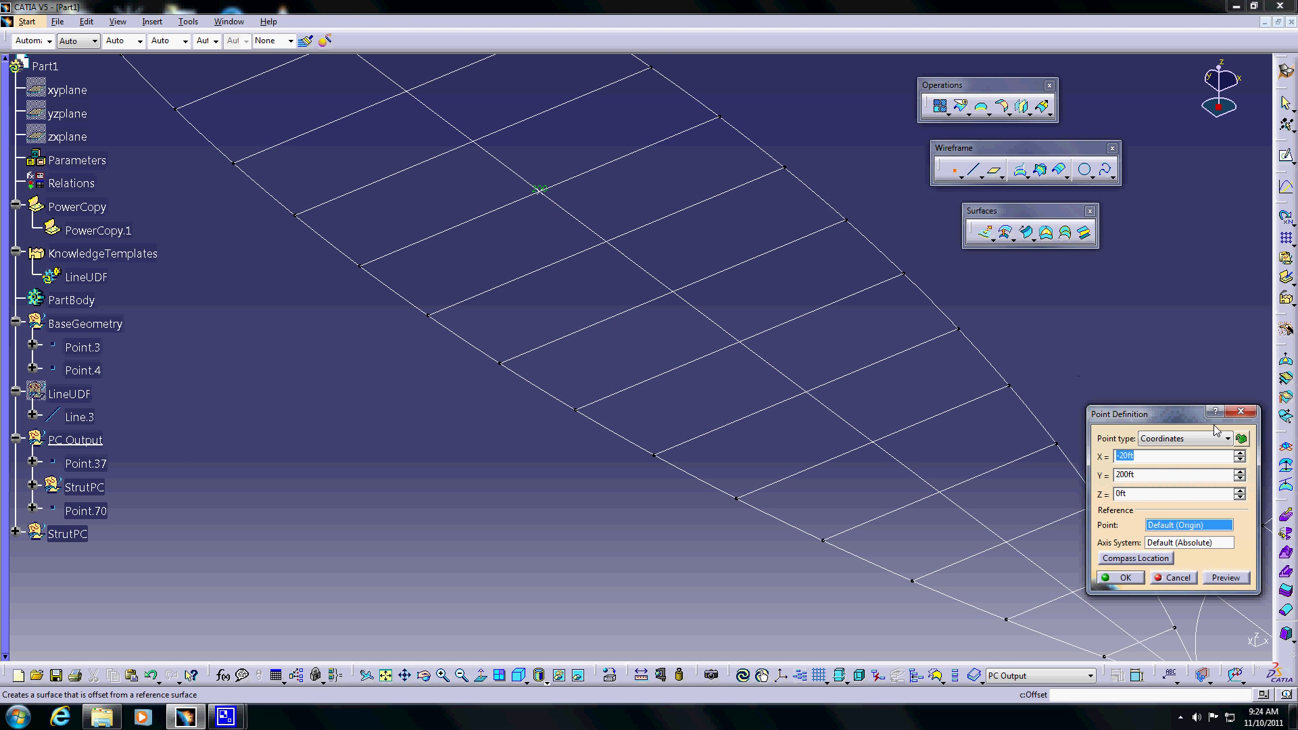
pyautogui.click(1227, 442)
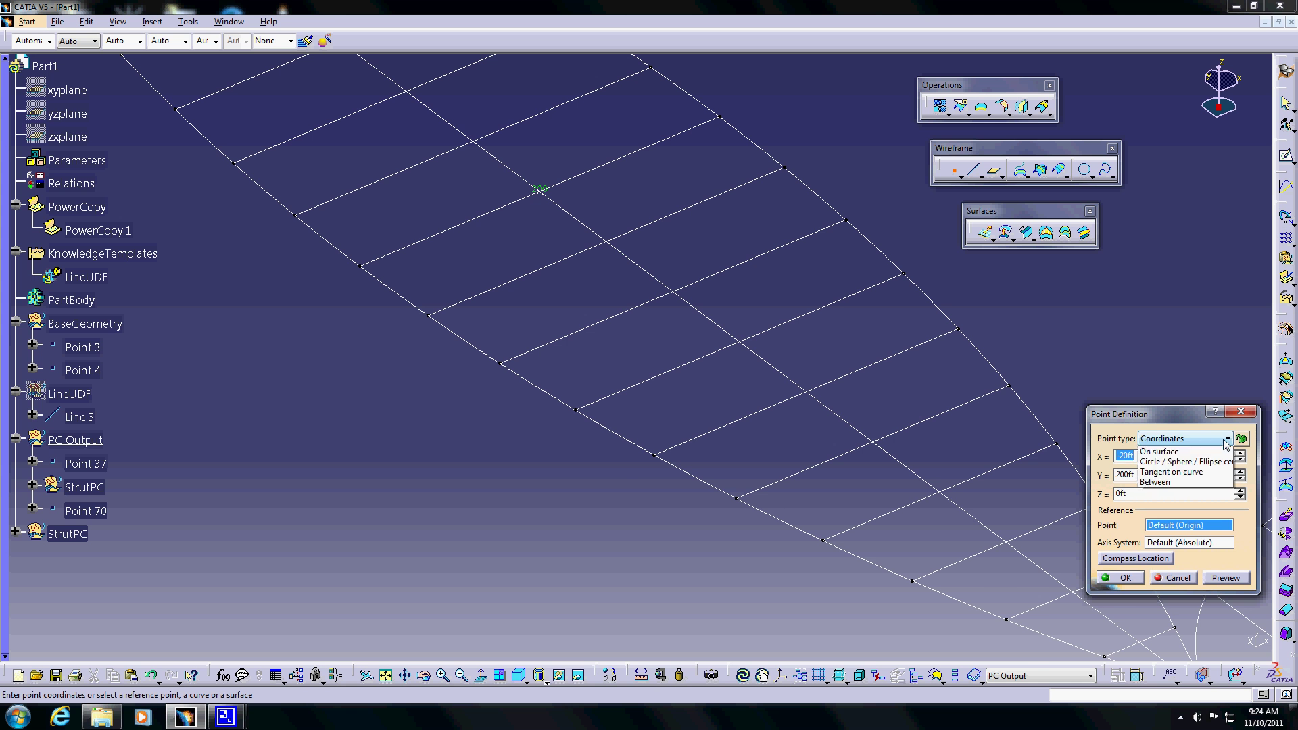
pyautogui.click(1200, 409)
pyautogui.moveTo(580, 358); pyautogui.dragTo(602, 428, button='middle')
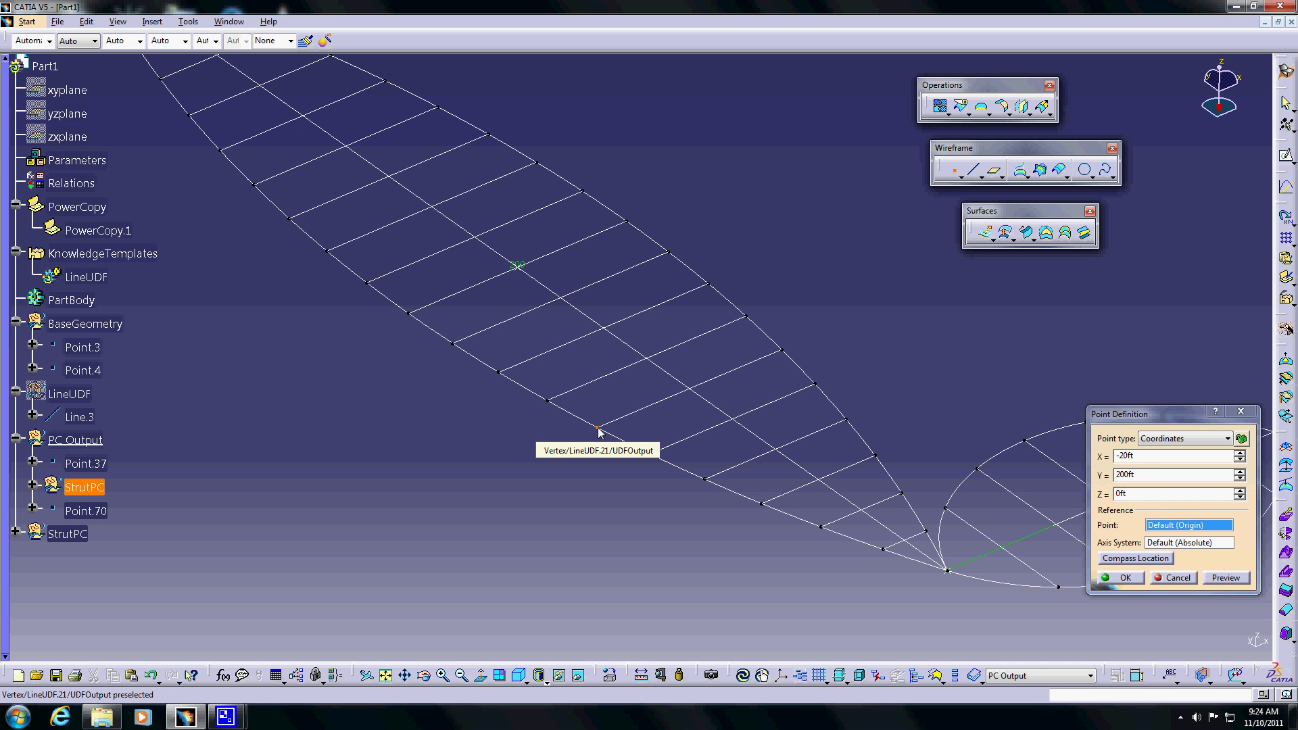
pyautogui.click(597, 428)
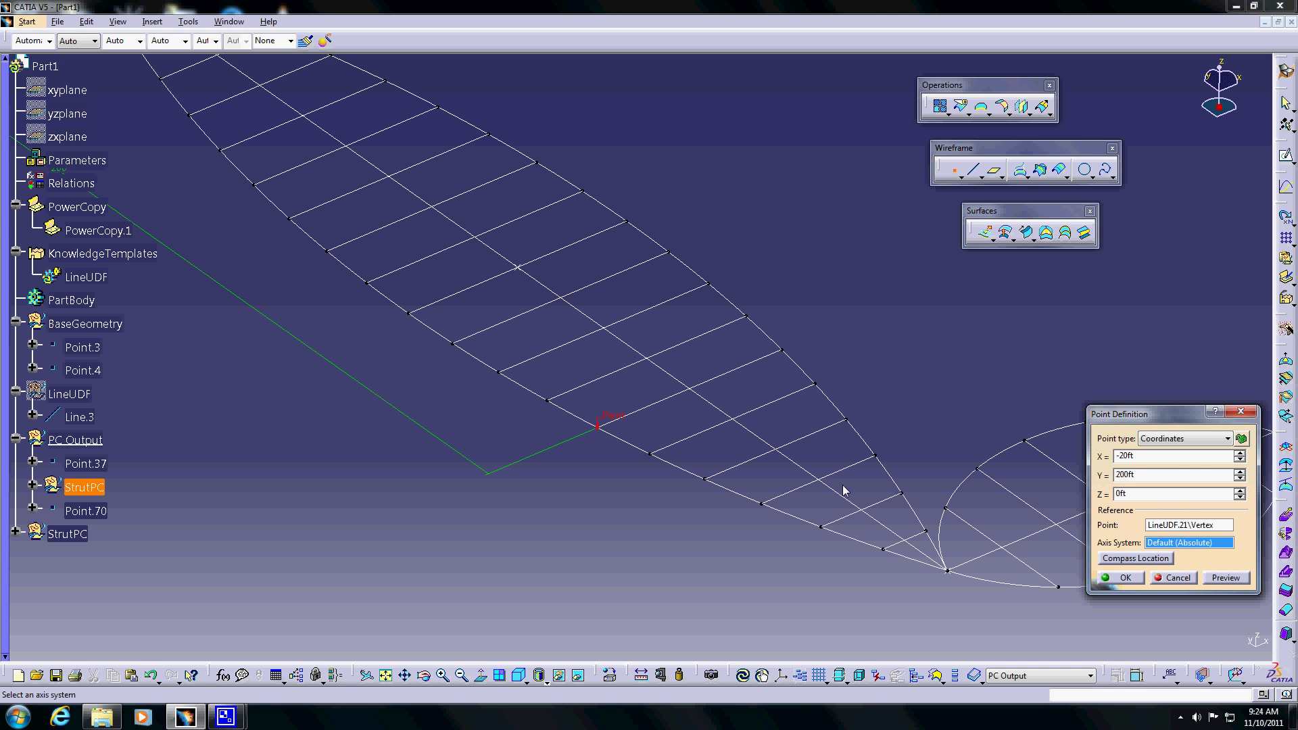
pyautogui.moveTo(1179, 457); pyautogui.dragTo(1069, 457)
pyautogui.write('0')
pyautogui.press('Tab')
pyautogui.write('0')
pyautogui.press('Tab')
pyautogui.click(1125, 579)
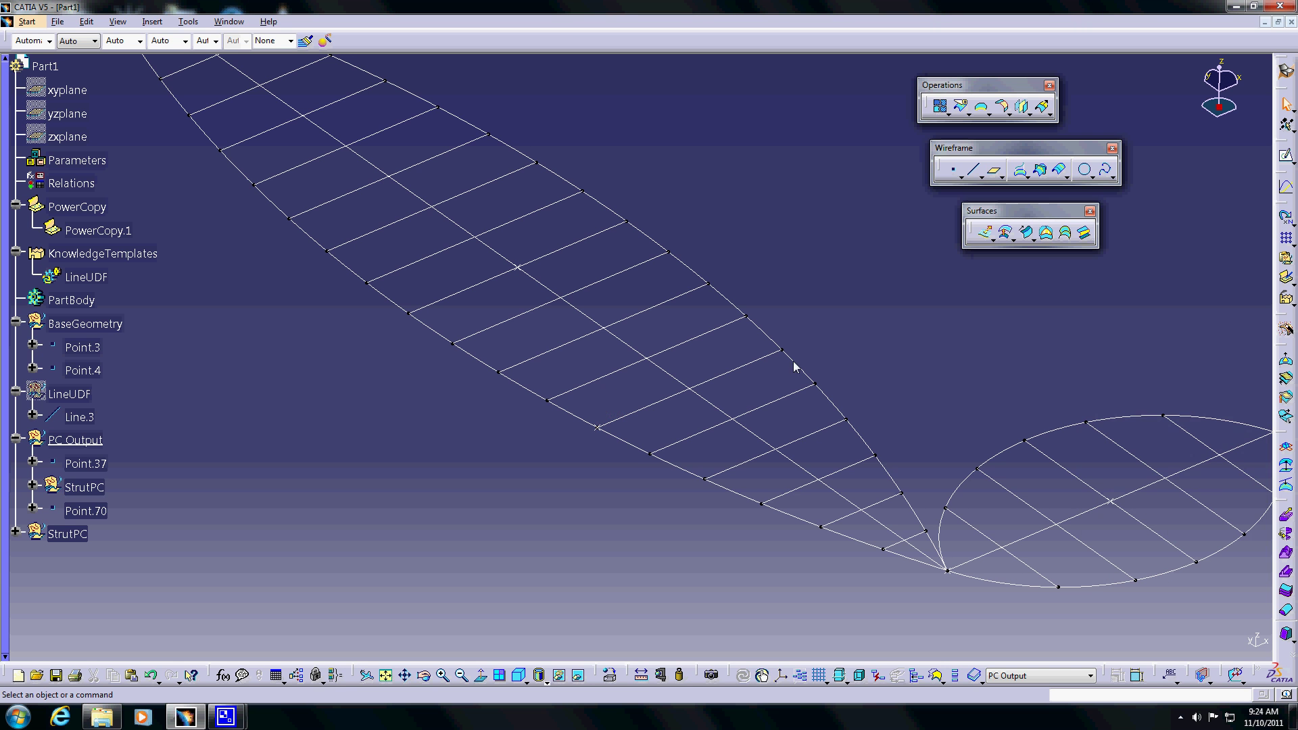
# Create a second zero-offset coordinate point at the LineUDF.21 strut's opposite vertex, on the upper arc.
pyautogui.click(953, 170)
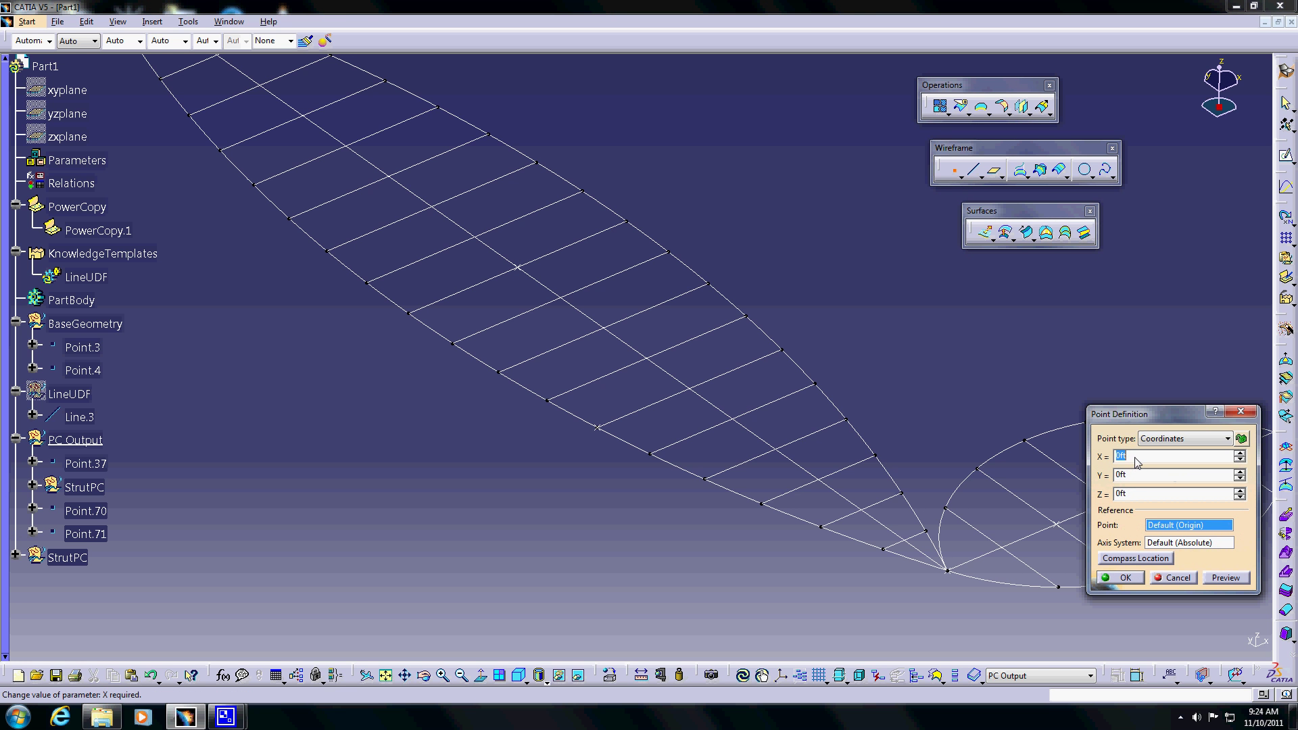
pyautogui.click(782, 351)
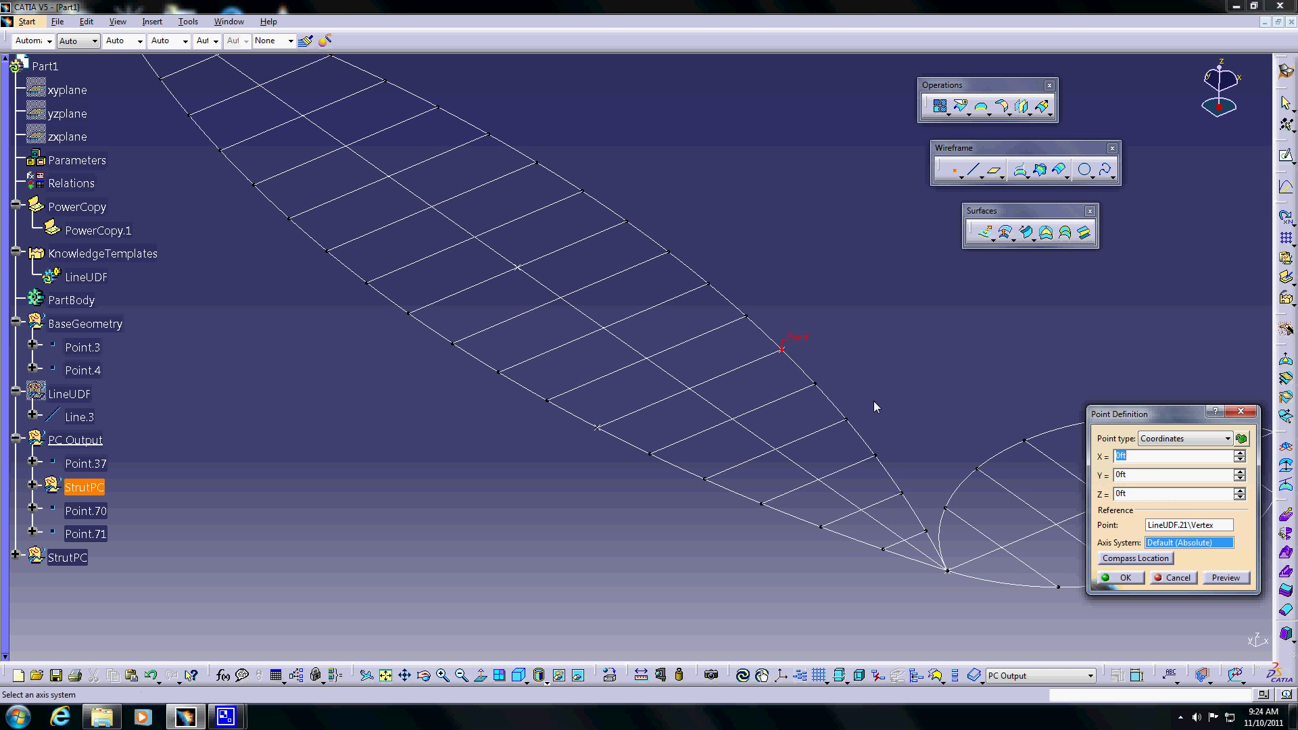
pyautogui.click(1123, 578)
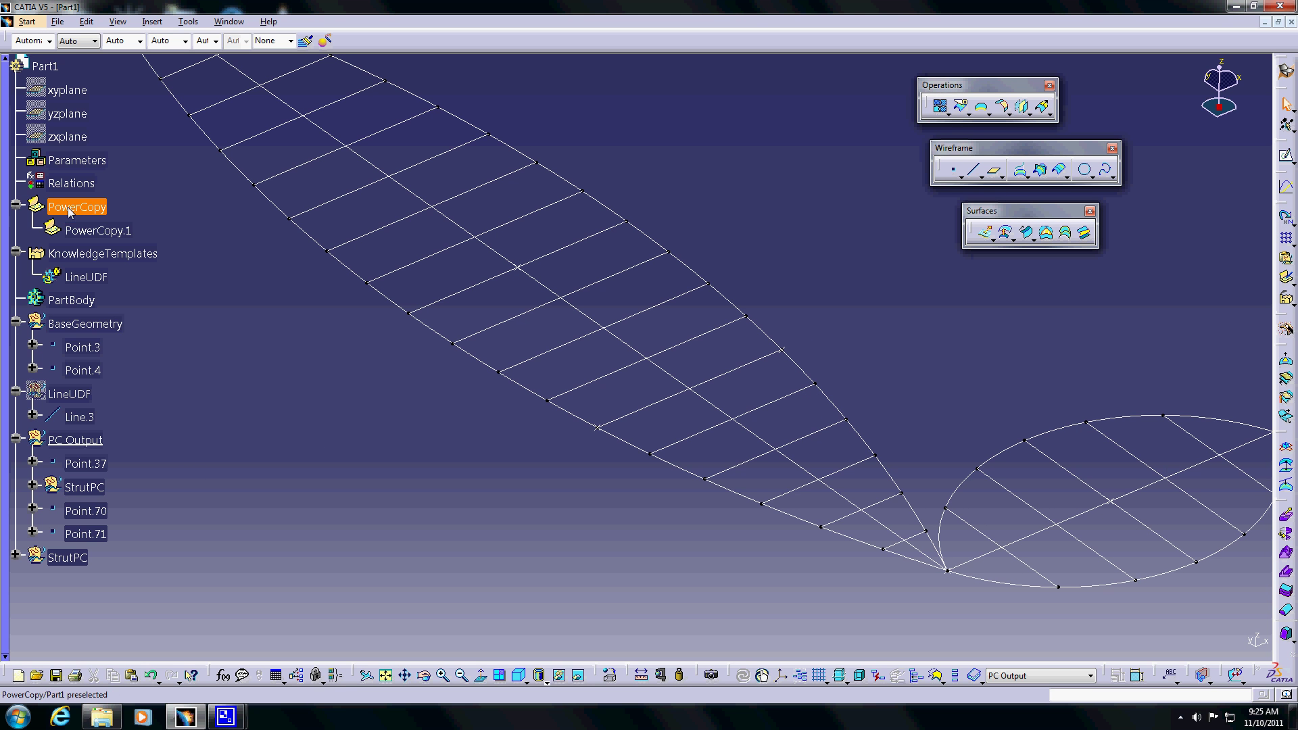
# Instantiate PowerCopy.1 inside PC Output, using Point.70 and Point.71 for the point inputs and xyplane for the plane.
pyautogui.rightClick(76, 230)
pyautogui.moveTo(180, 509)
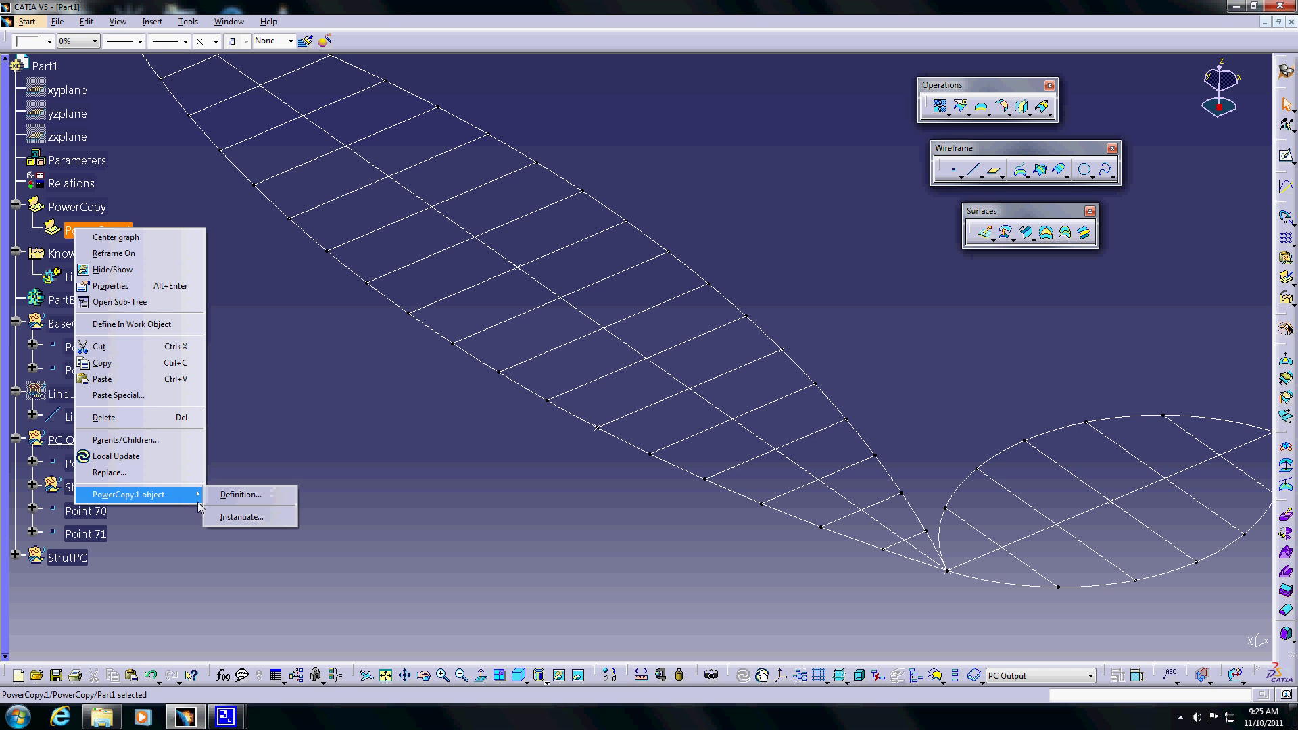
pyautogui.click(240, 515)
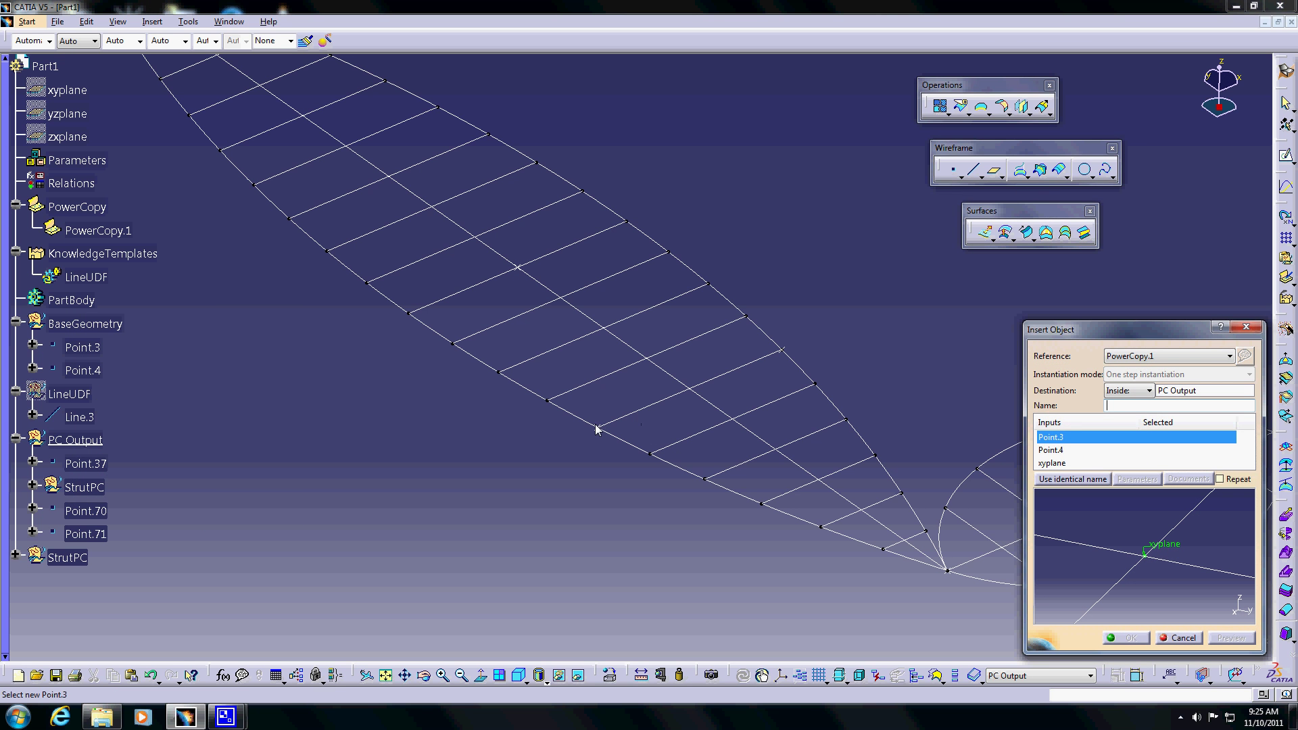
pyautogui.click(596, 428)
pyautogui.click(783, 350)
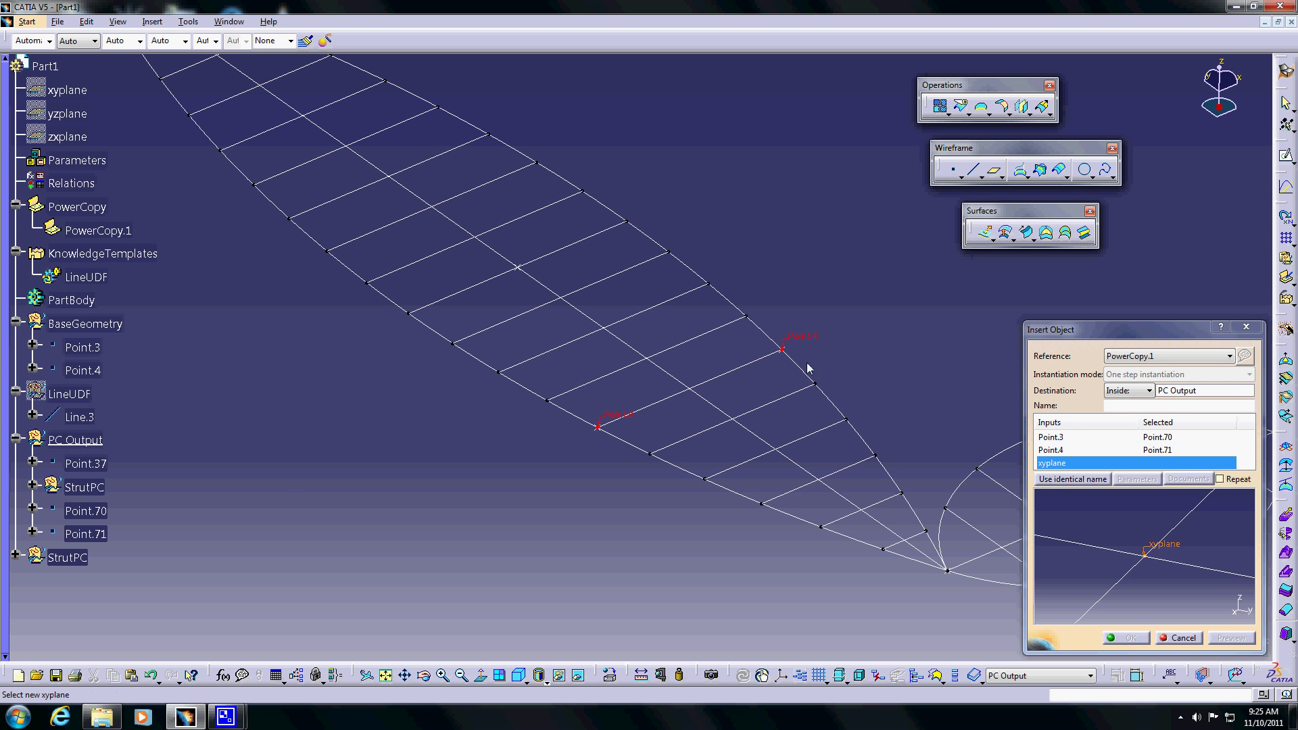
pyautogui.click(62, 90)
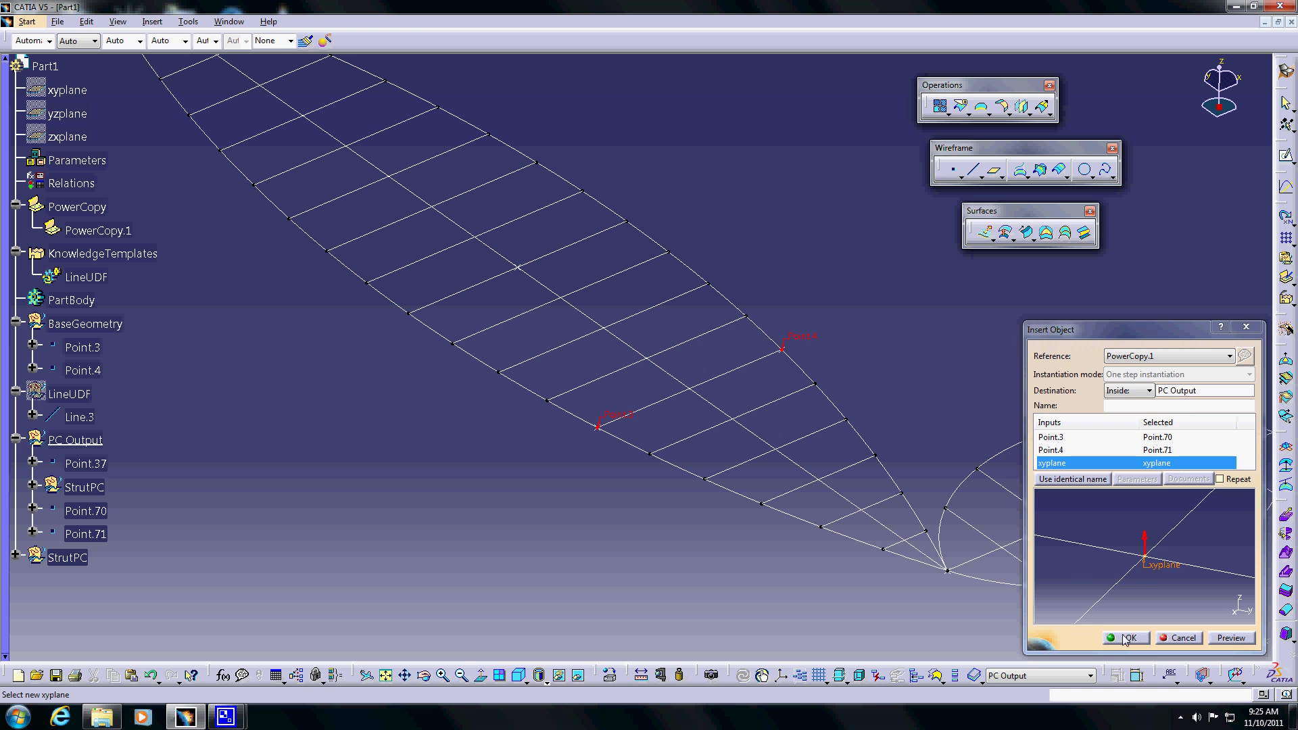
pyautogui.click(1125, 638)
# Set the TranslateLength parameter of the newly instantiated StrutPC between Point.70 and Point.71 to 5 ft.
pyautogui.moveTo(748, 428); pyautogui.dragTo(525, 472, button='middle')
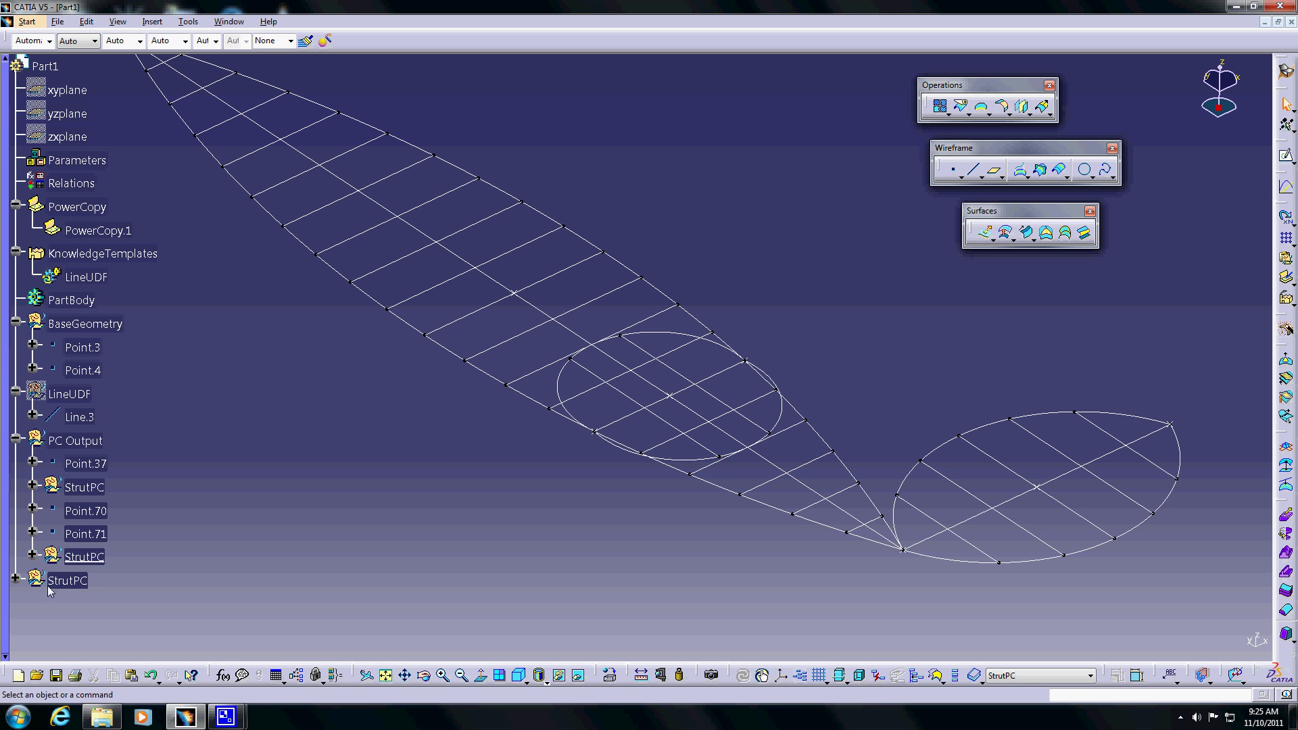
pyautogui.click(81, 558)
pyautogui.click(31, 555)
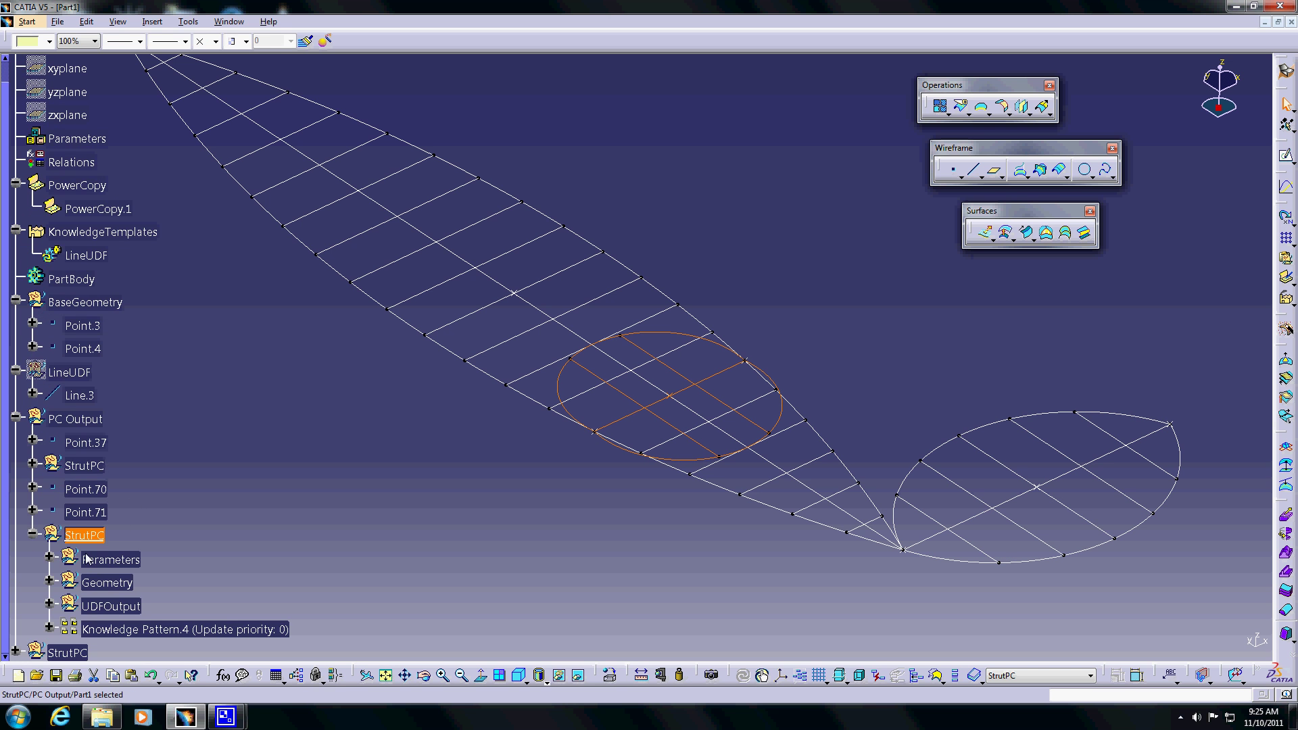
pyautogui.click(200, 550)
pyautogui.click(49, 436)
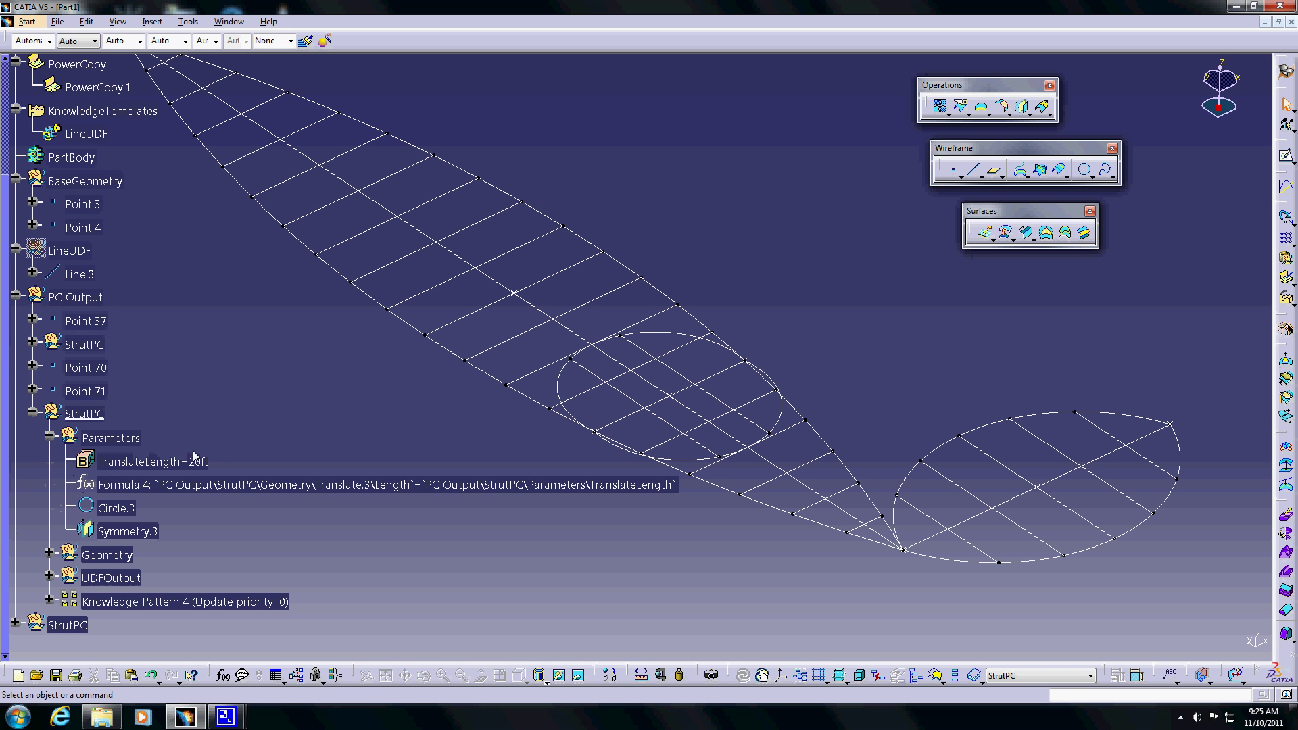
pyautogui.doubleClick(138, 461)
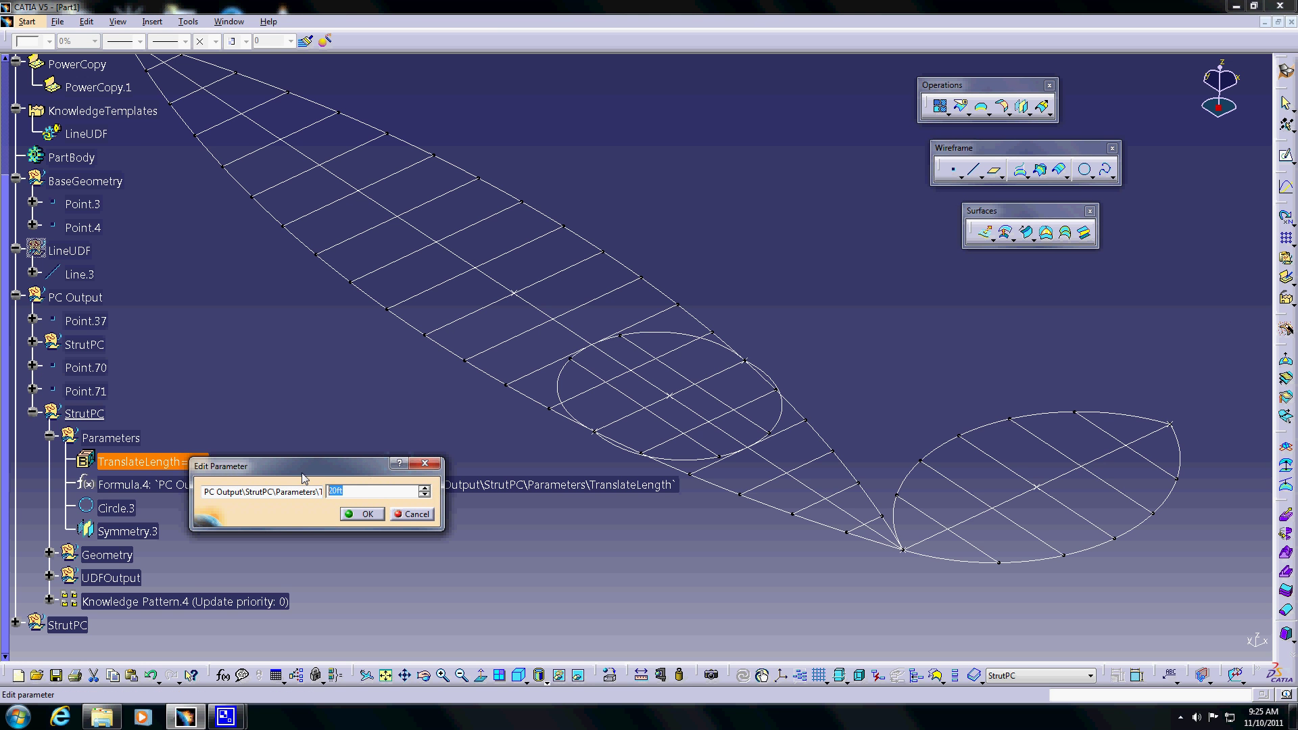
pyautogui.write('5')
pyautogui.click(353, 513)
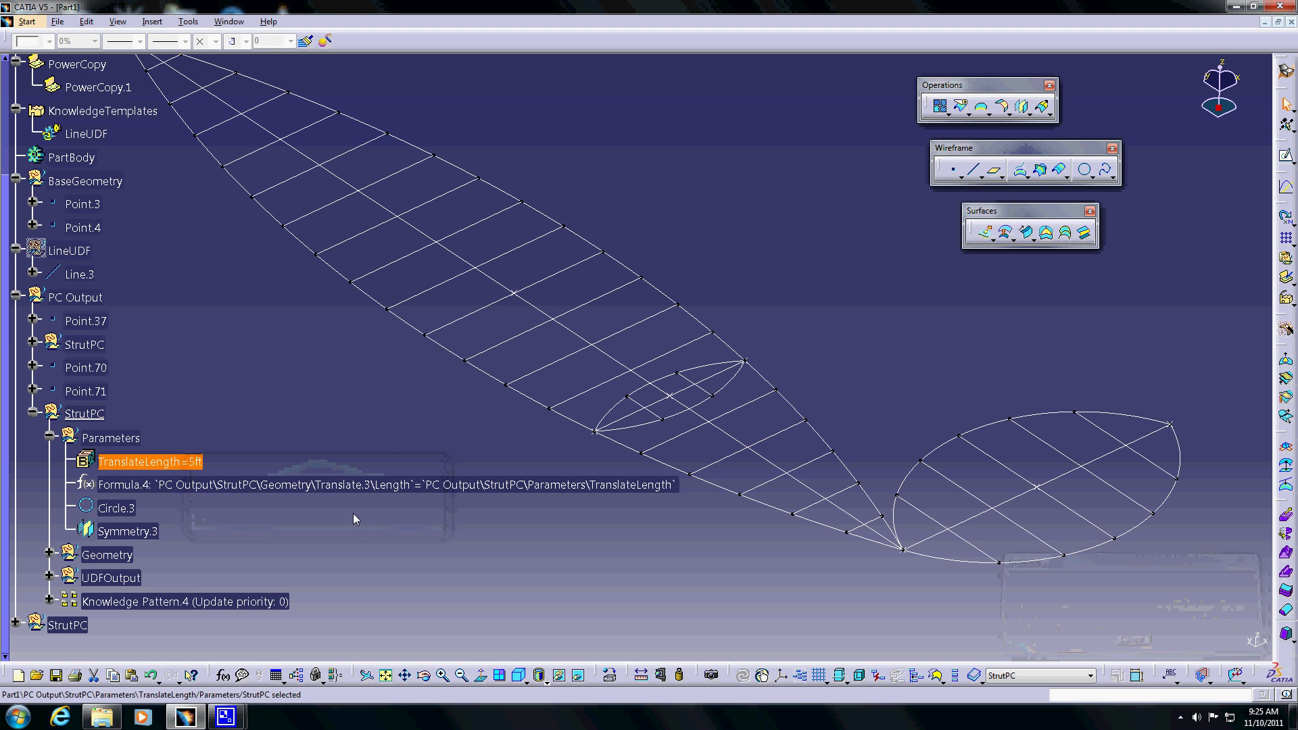
pyautogui.click(237, 461)
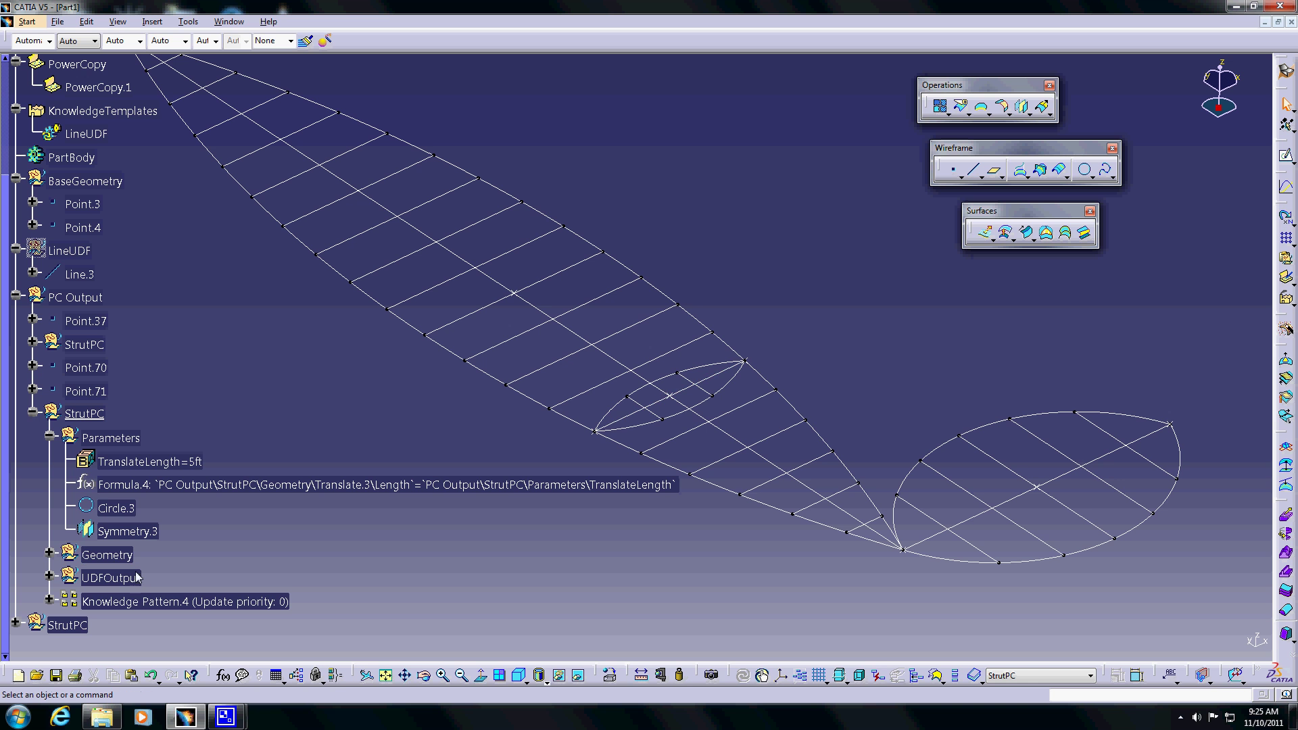
# Edit the new StrutPC's Knowledge Pattern.4 script so that spacing equals 2ft, and apply it to the small strut shape.
pyautogui.doubleClick(113, 602)
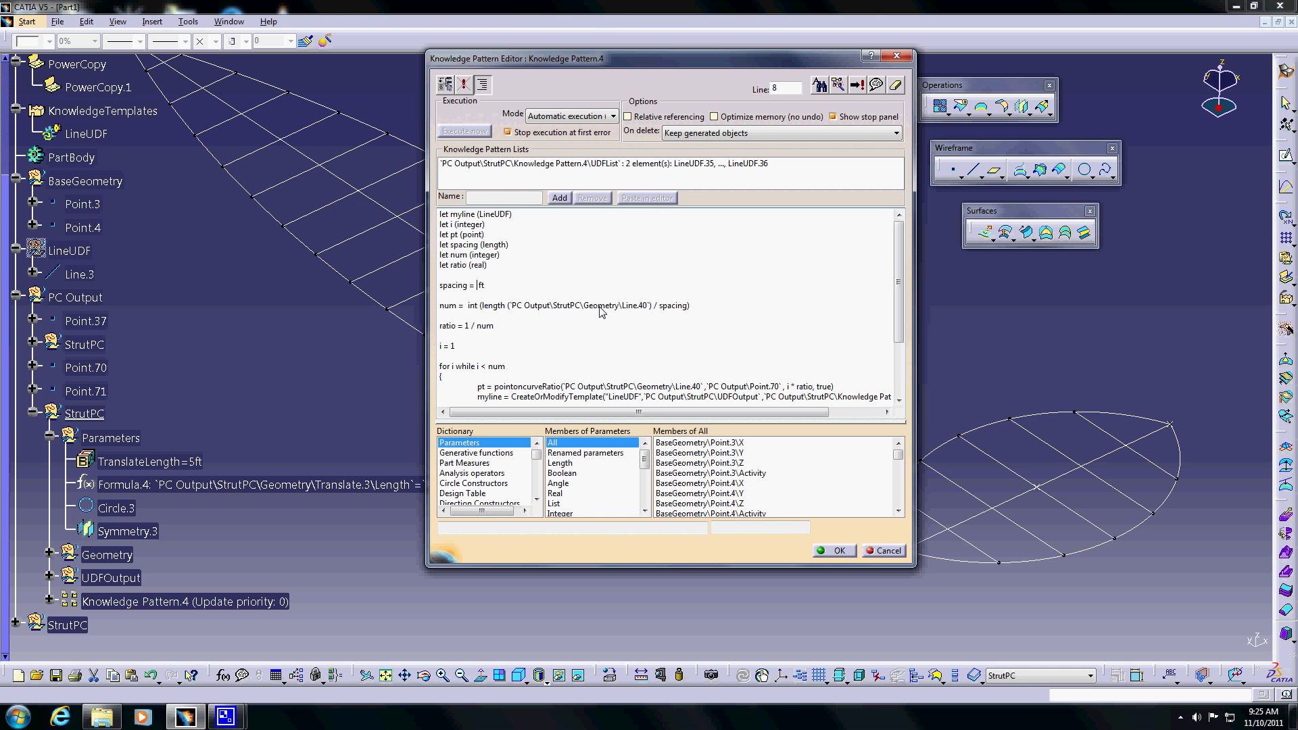
pyautogui.write('2')
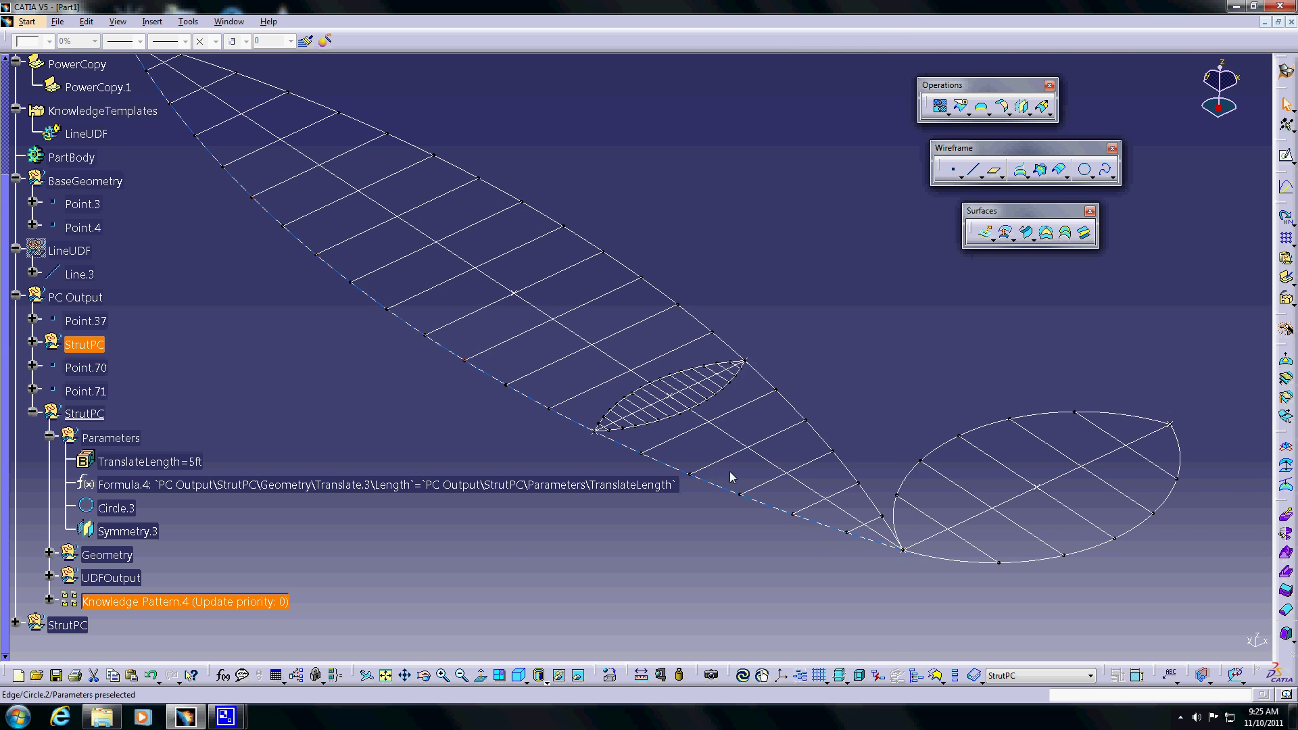
pyautogui.moveTo(730, 473); pyautogui.dragTo(717, 371, button='middle')
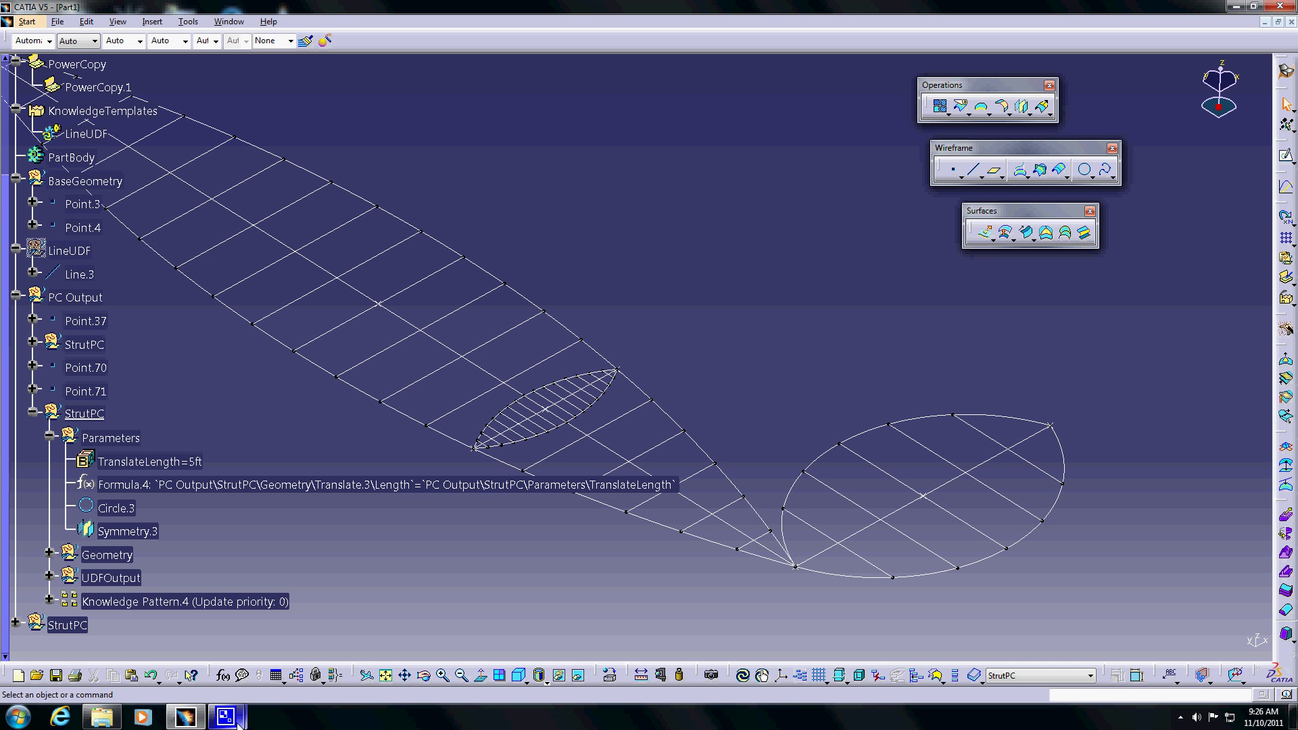
pyautogui.click(145, 636)
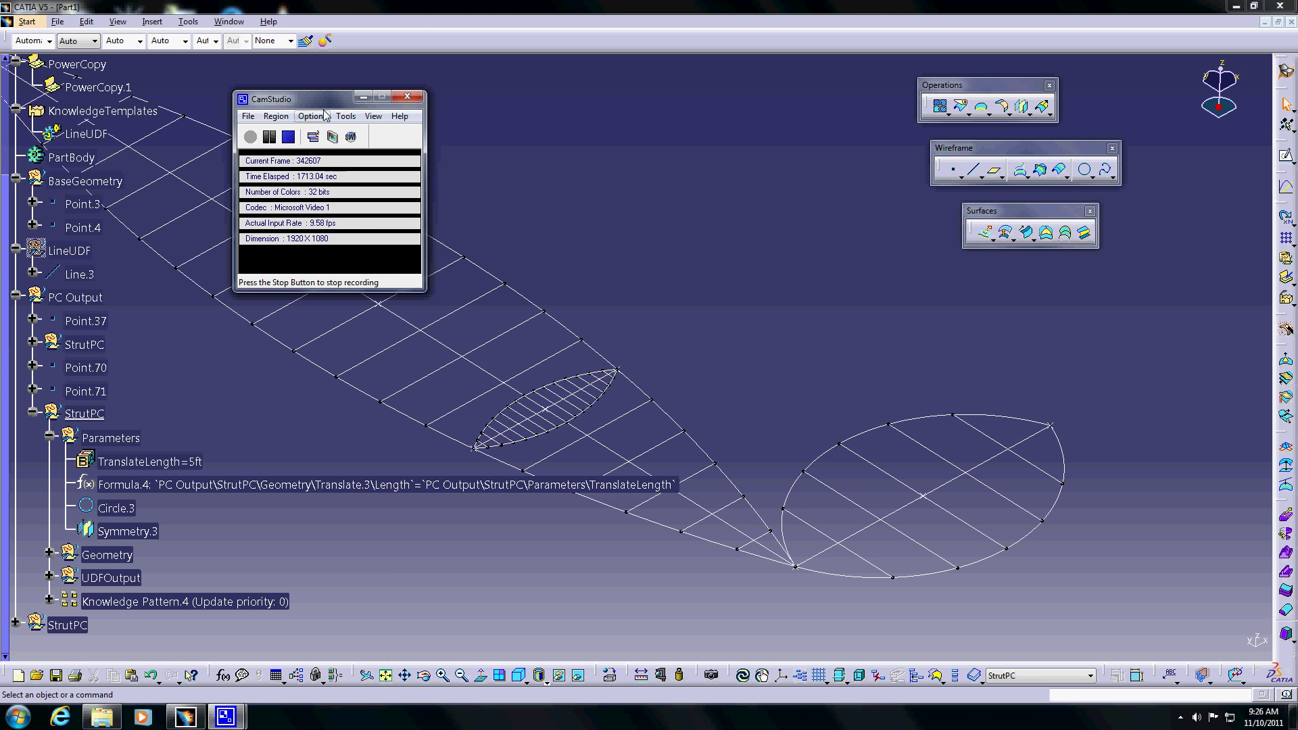
pyautogui.moveTo(330, 106); pyautogui.dragTo(698, 128)
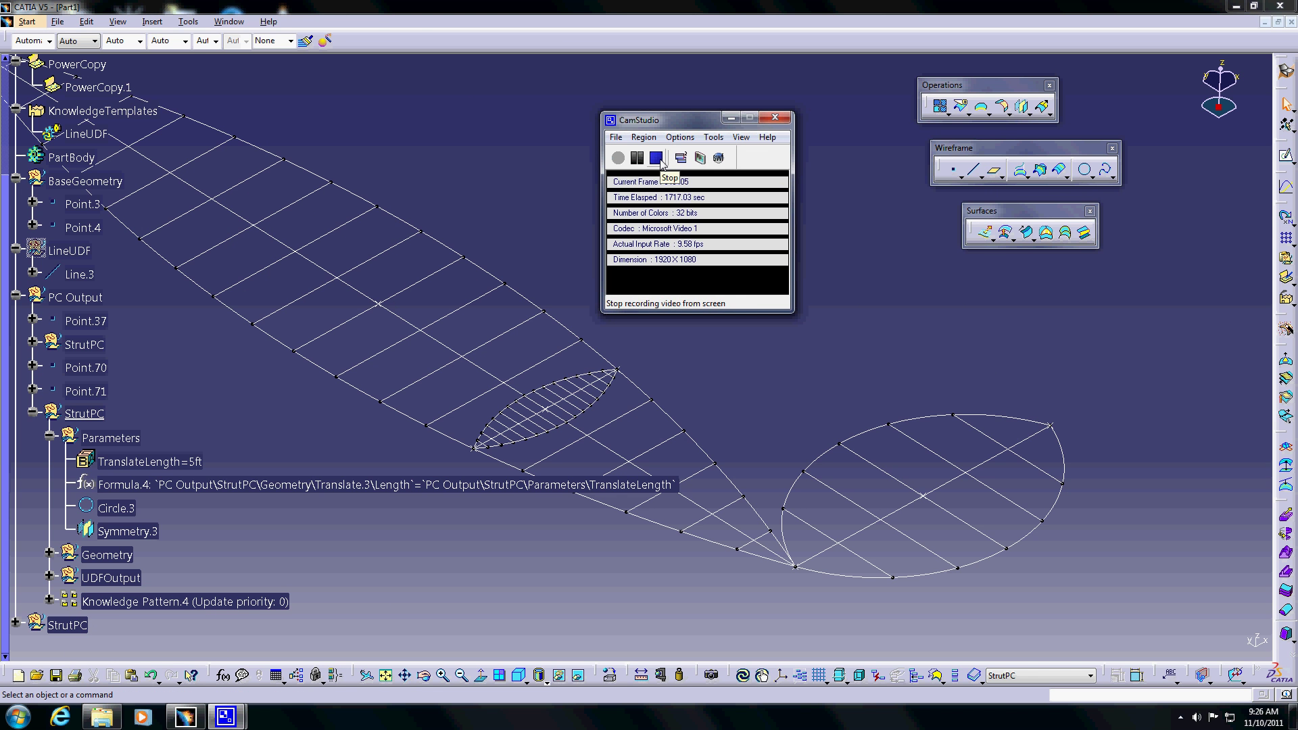